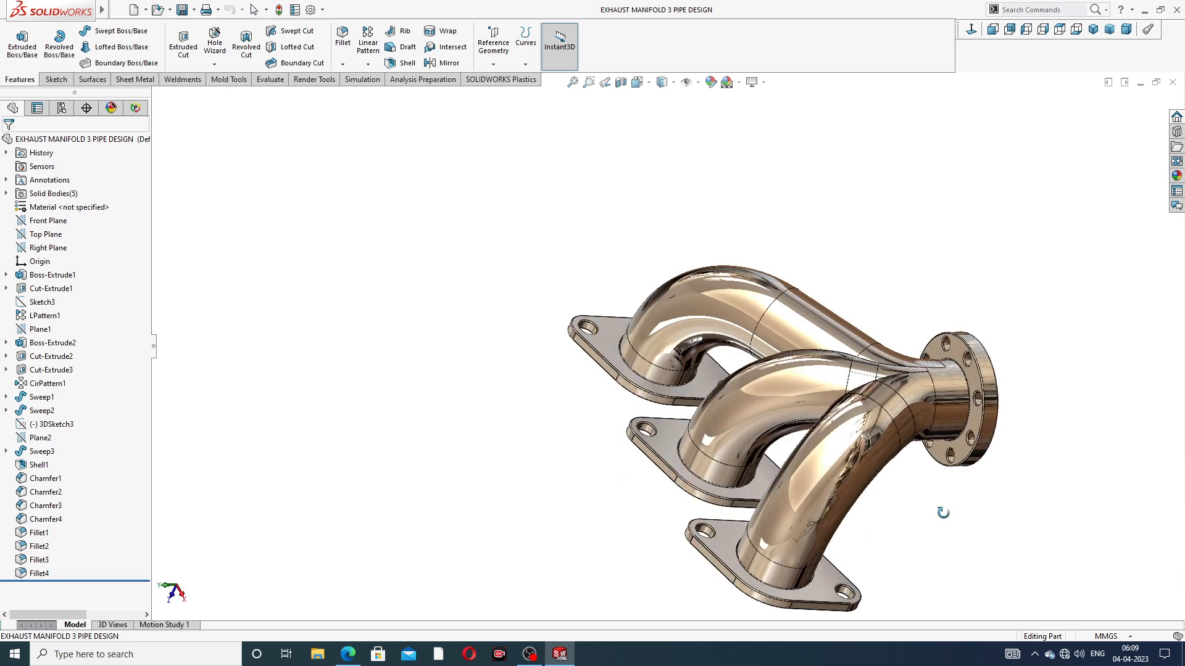
Inspect the finished three-pipe exhaust manifold model from several sides and close its document
scroll(867, 525, up, 3)
middle_drag(820, 467, 783, 437)
scroll(783, 436, down, 3)
middle_drag(769, 249, 730, 294)
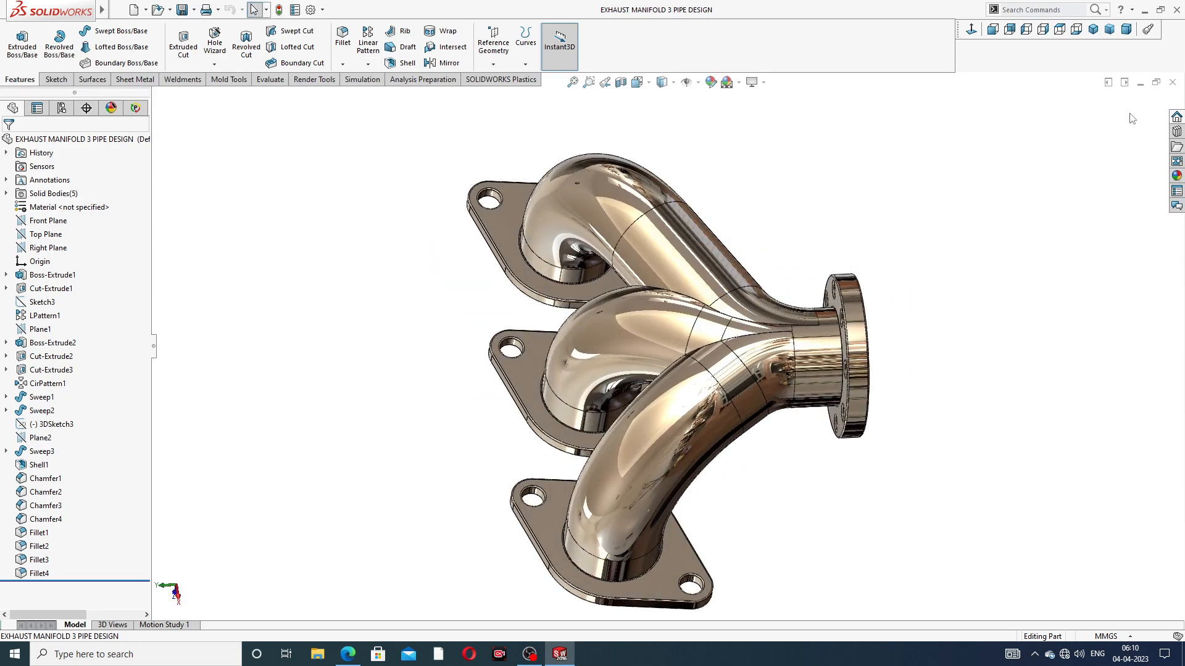
click(1172, 82)
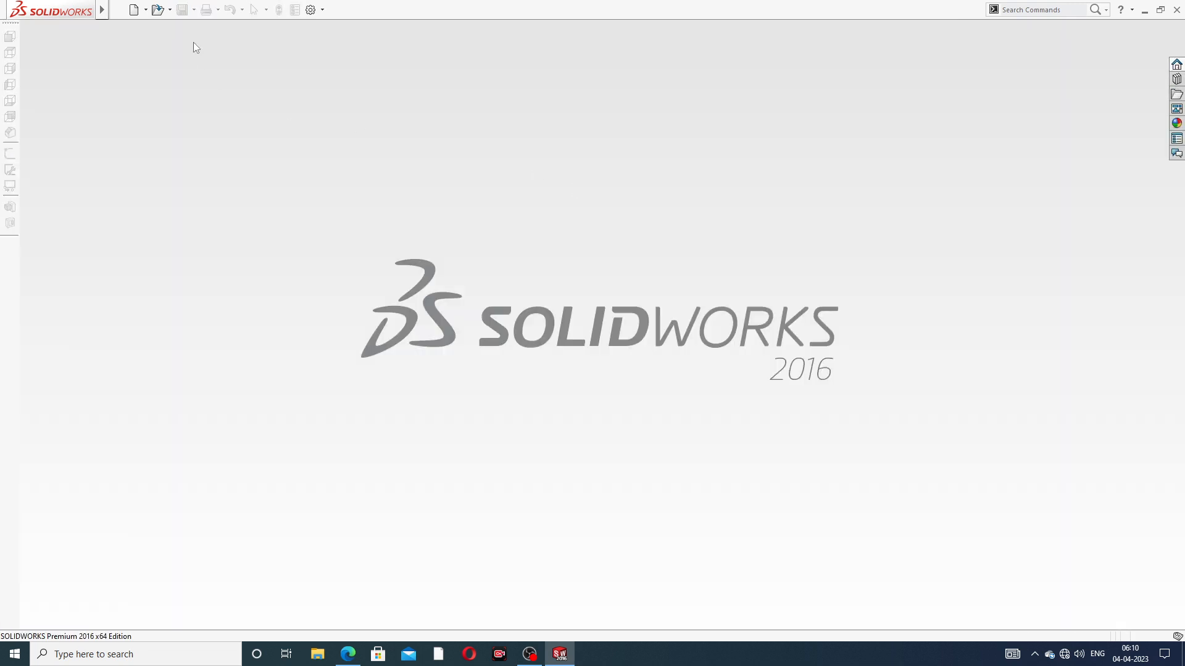
Create a new part document and apply the Plain White scene to it
click(133, 10)
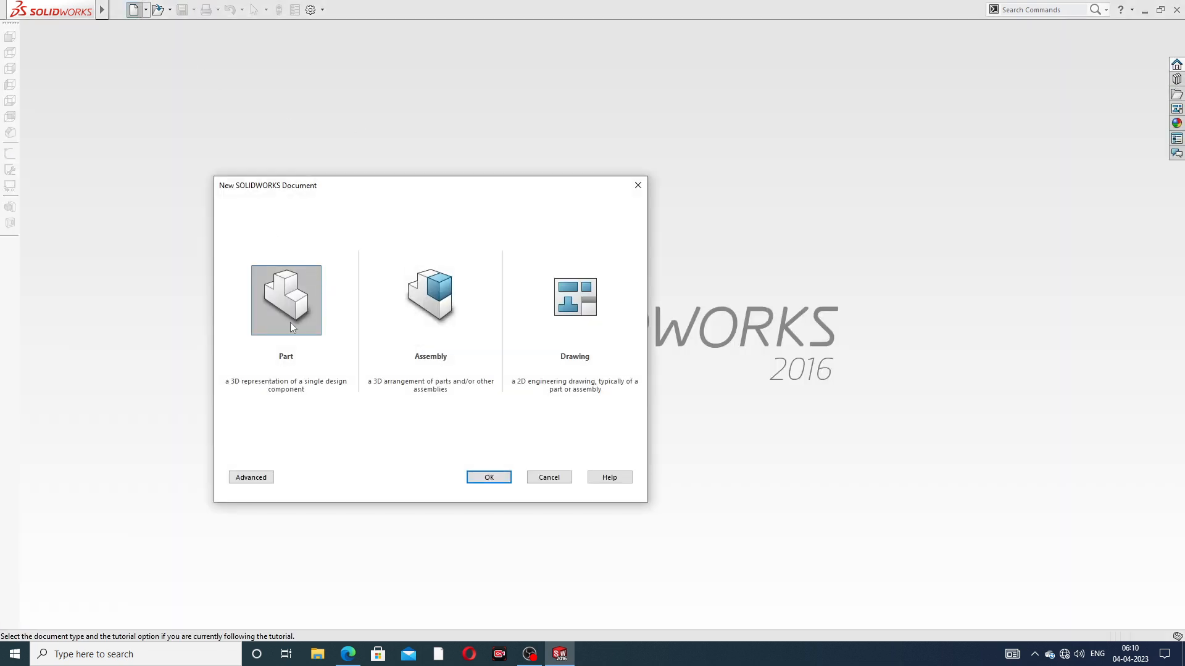
click(488, 477)
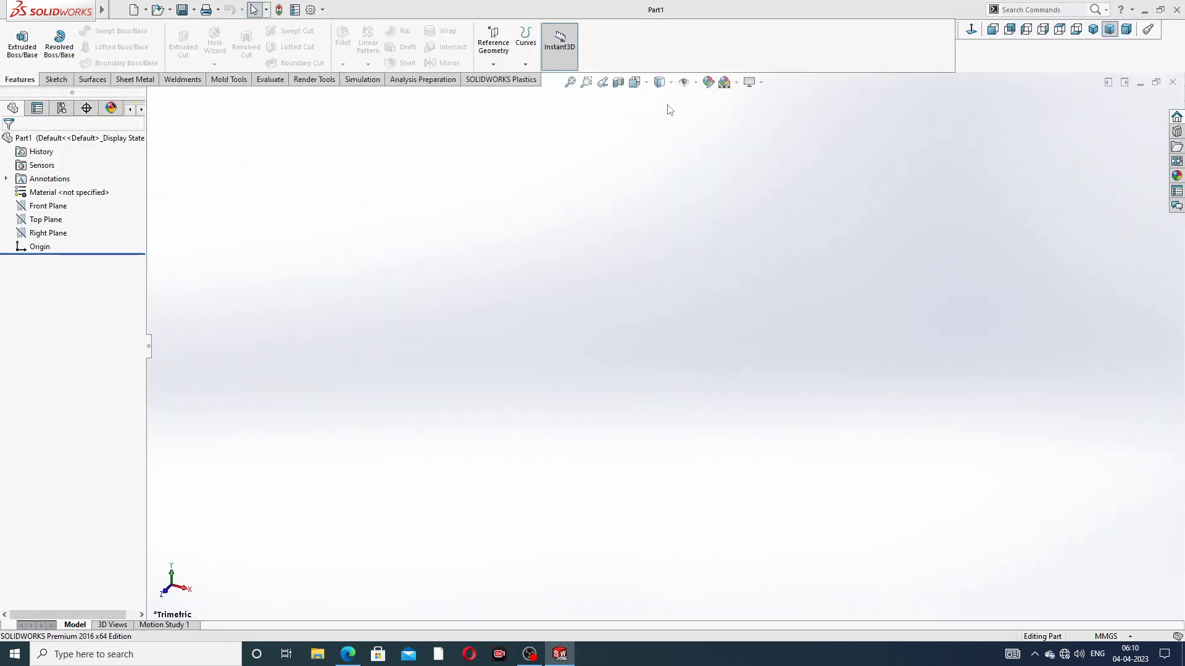
click(736, 83)
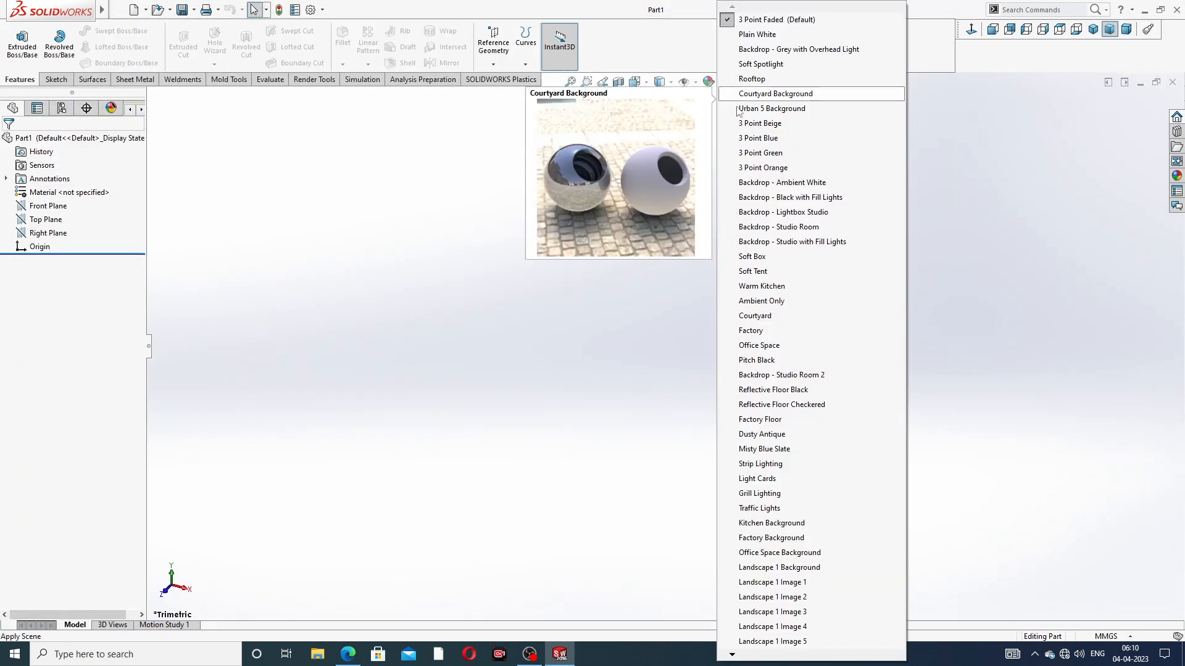
click(770, 36)
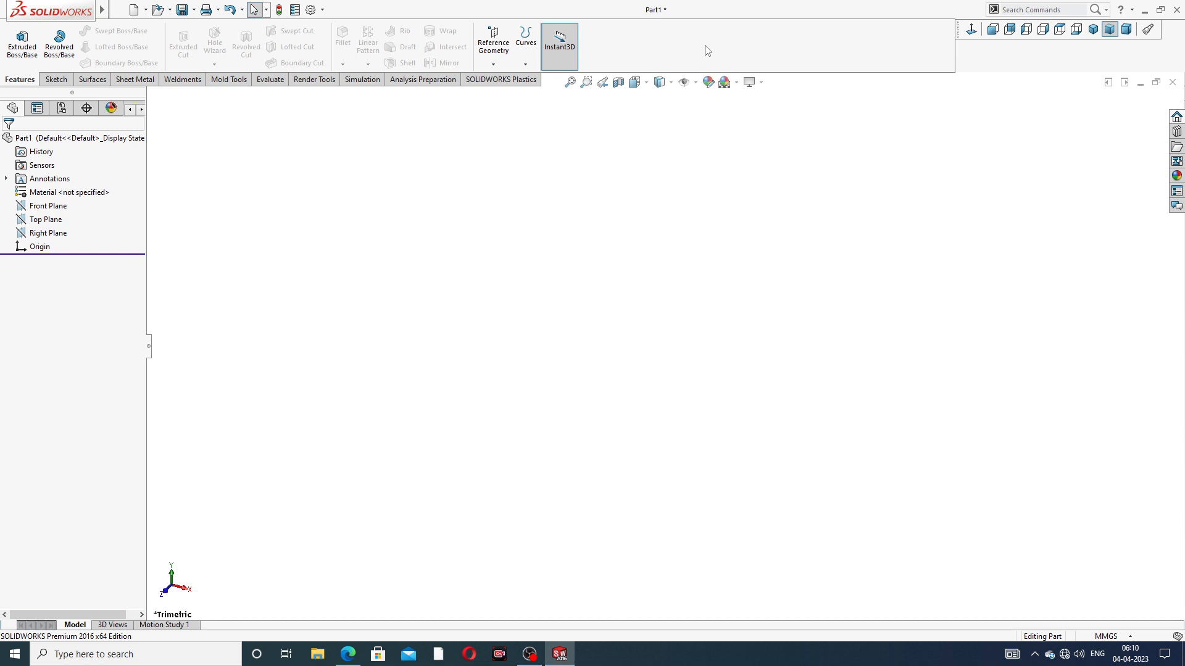
Raise both the shaded and the wireframe resolution in the document's image quality settings
click(311, 9)
click(448, 118)
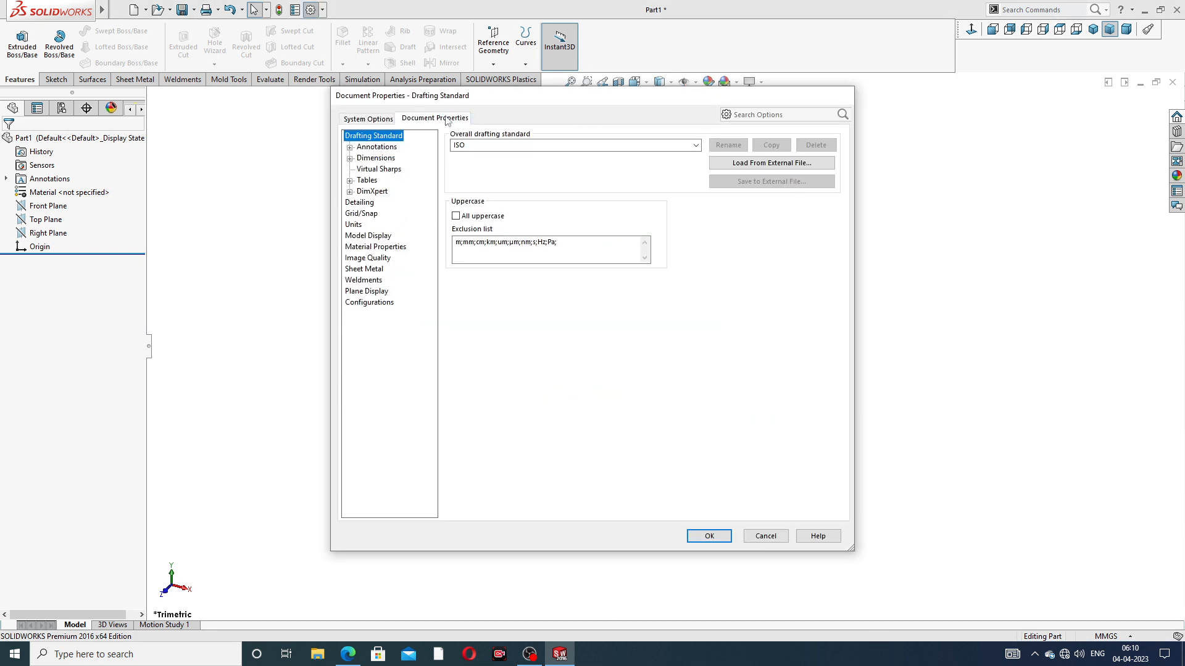
click(370, 260)
drag(554, 154, 680, 154)
drag(563, 277, 679, 279)
click(709, 536)
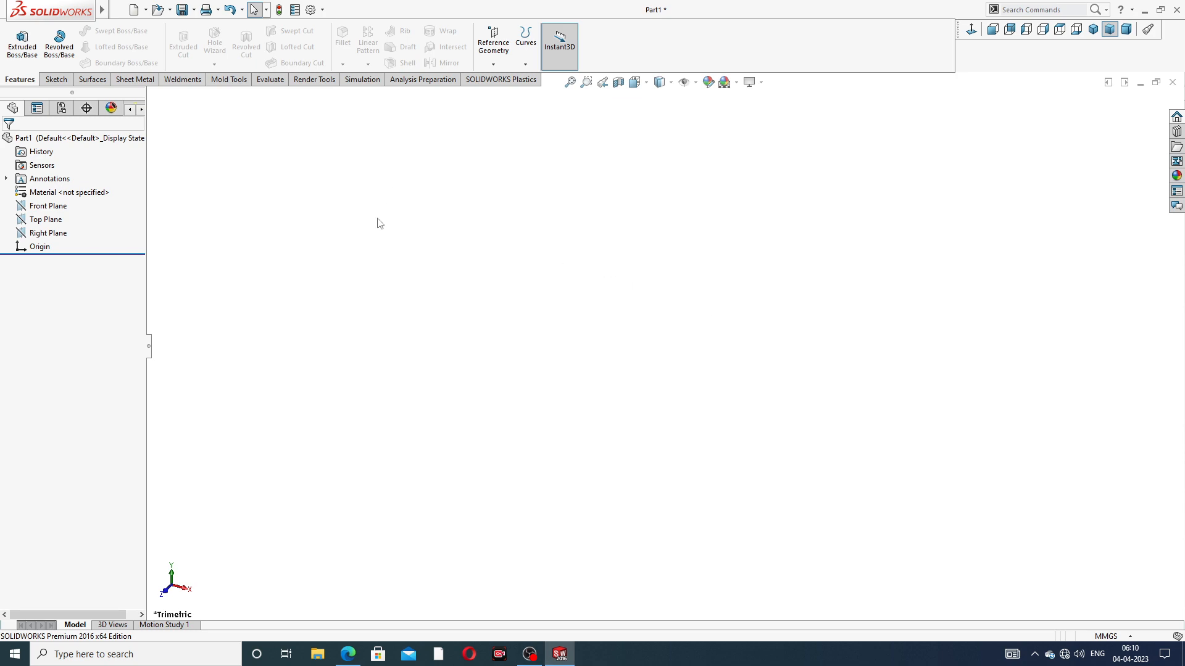
Switch to the browser and examine the views and dimensions of the exhaust manifold drawing
click(348, 654)
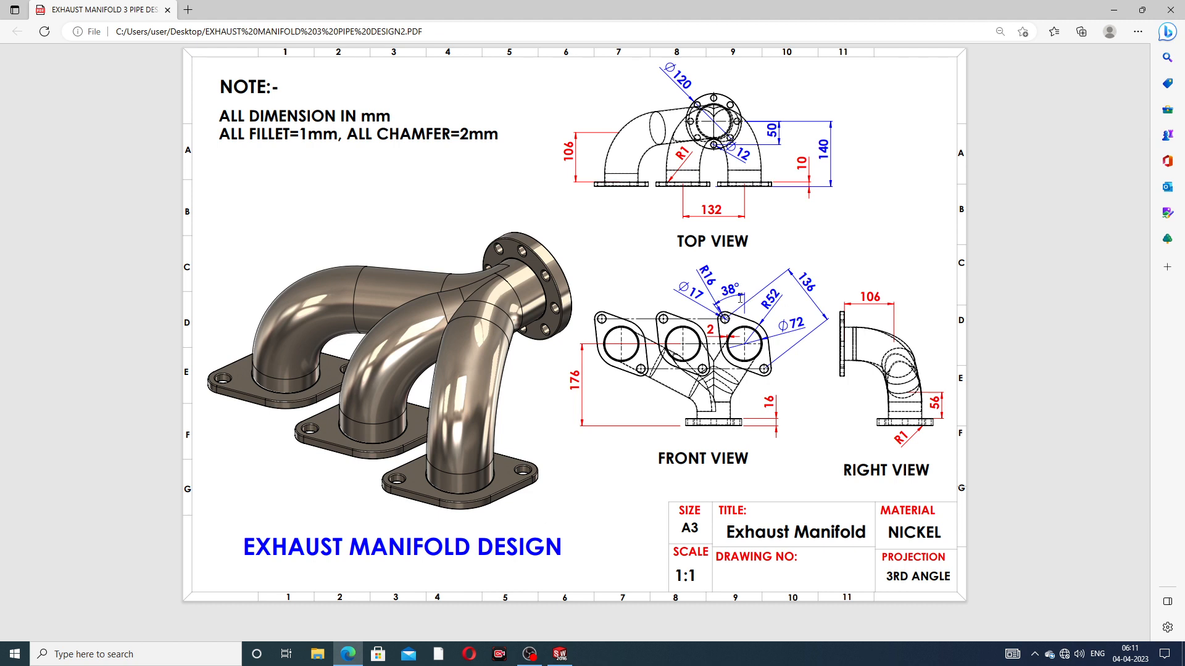
click(351, 650)
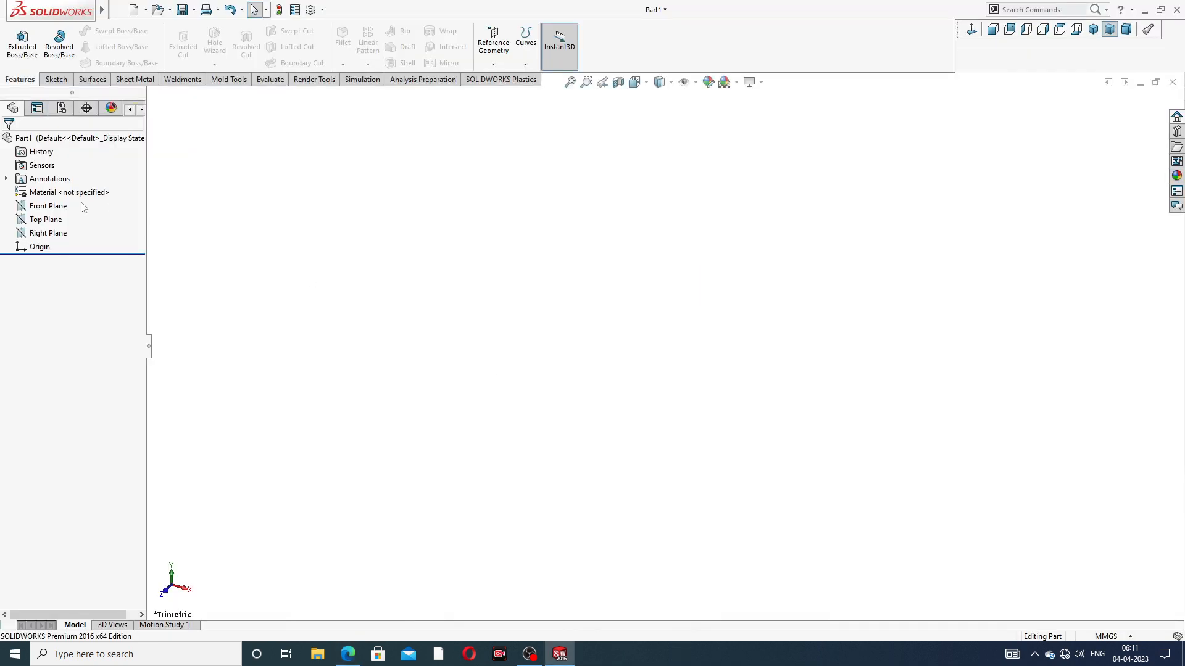
Start a sketch on the Front Plane and draw a vertical centerline about 160 mm long, centred on the origin
click(61, 206)
click(64, 193)
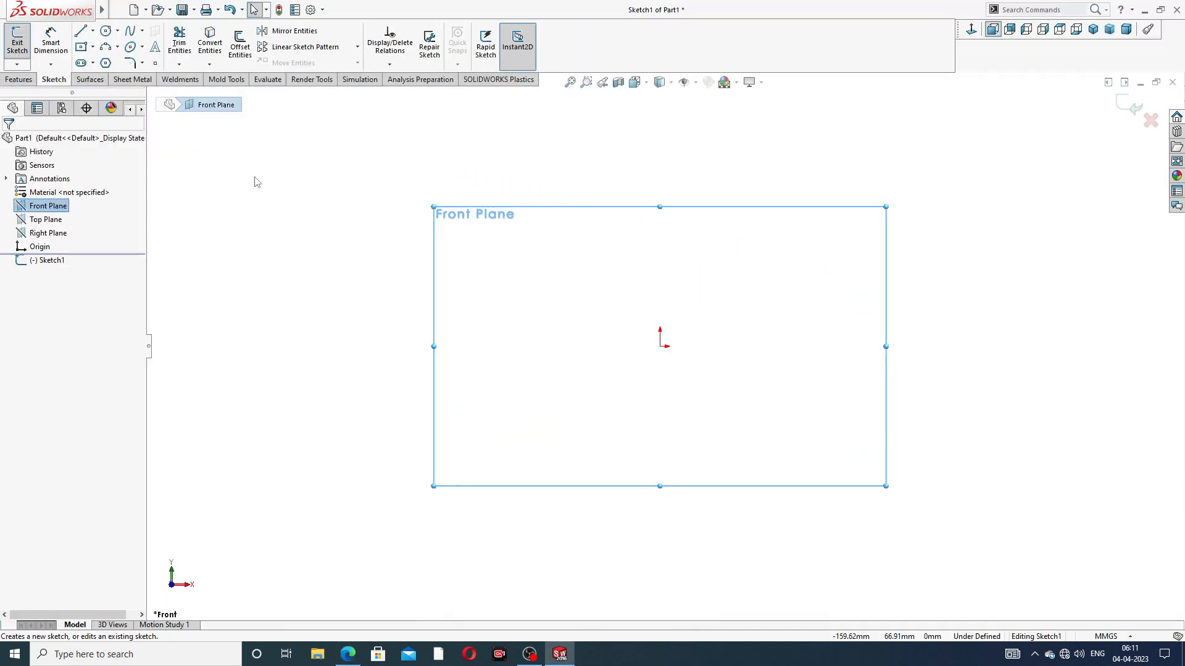
click(93, 32)
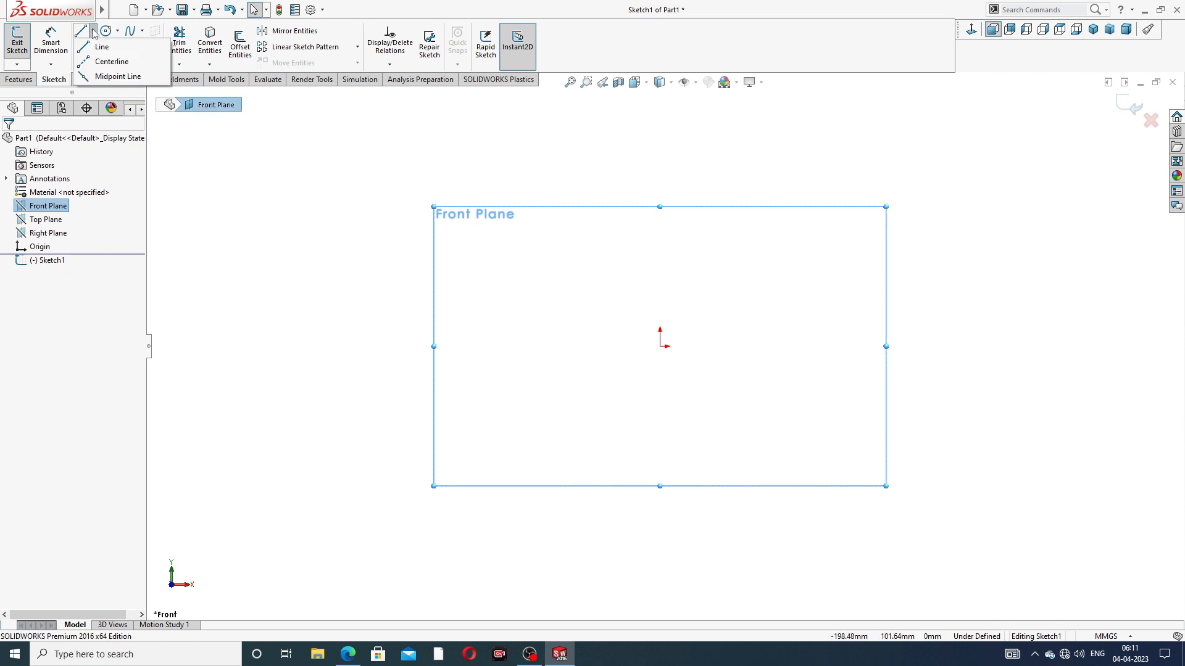
click(112, 61)
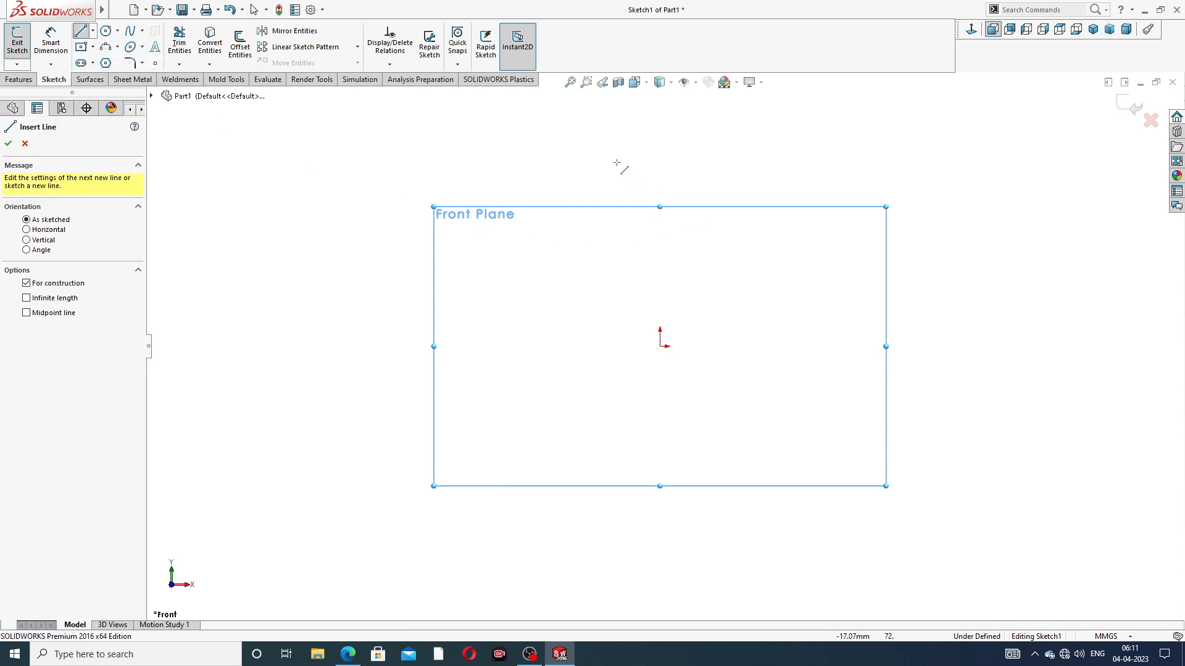
click(659, 148)
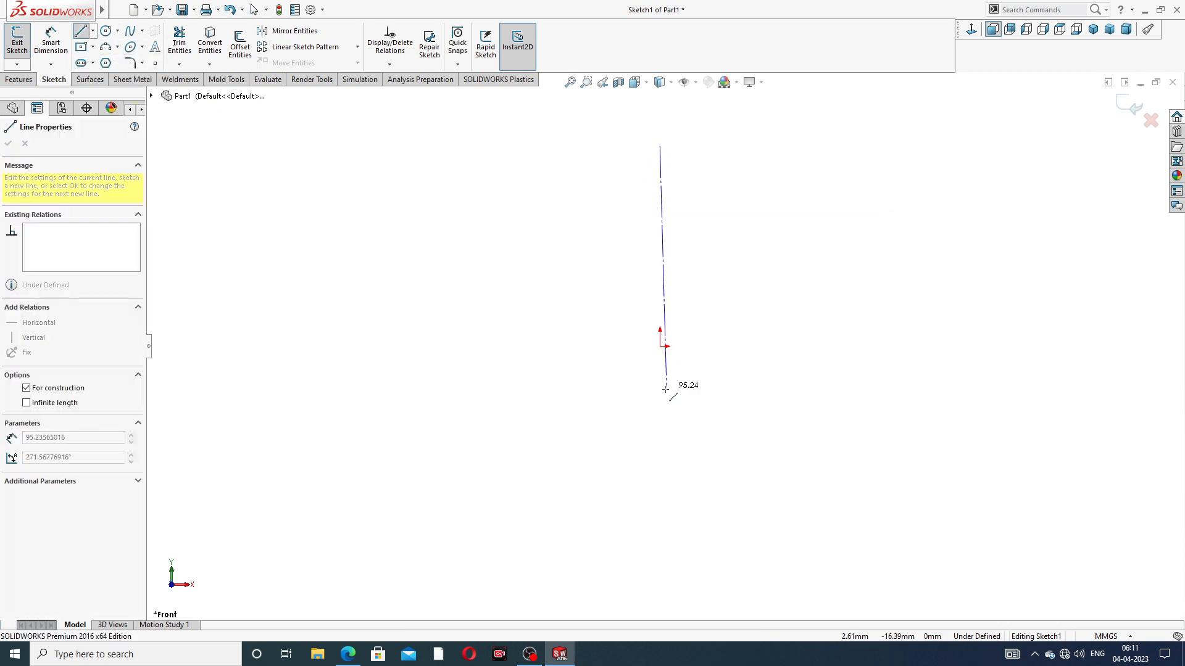
click(660, 551)
right_click(805, 233)
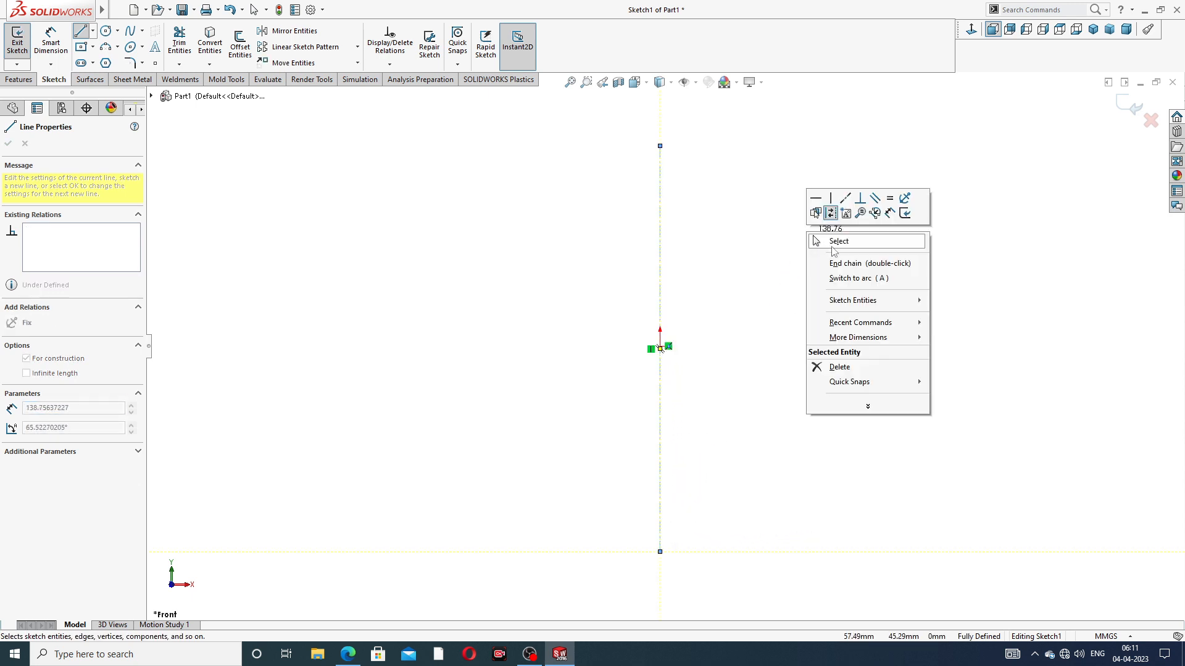
click(837, 241)
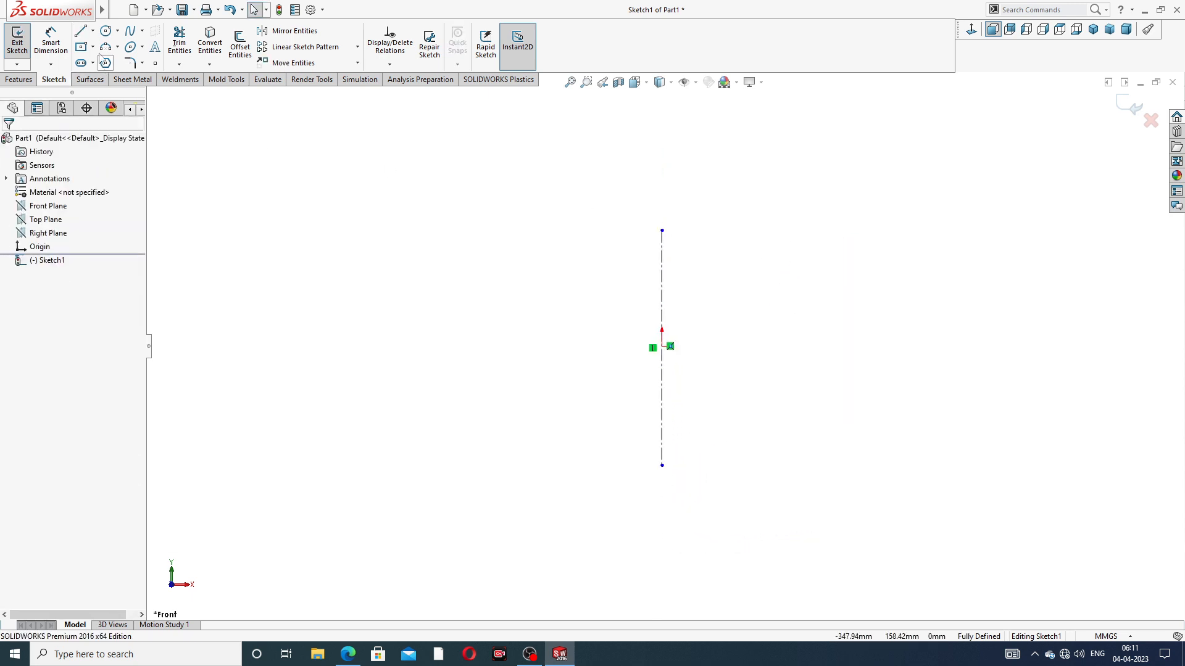
Draw a slanted centerline about 215 mm long that crosses the origin, falling from upper left to lower right
click(93, 32)
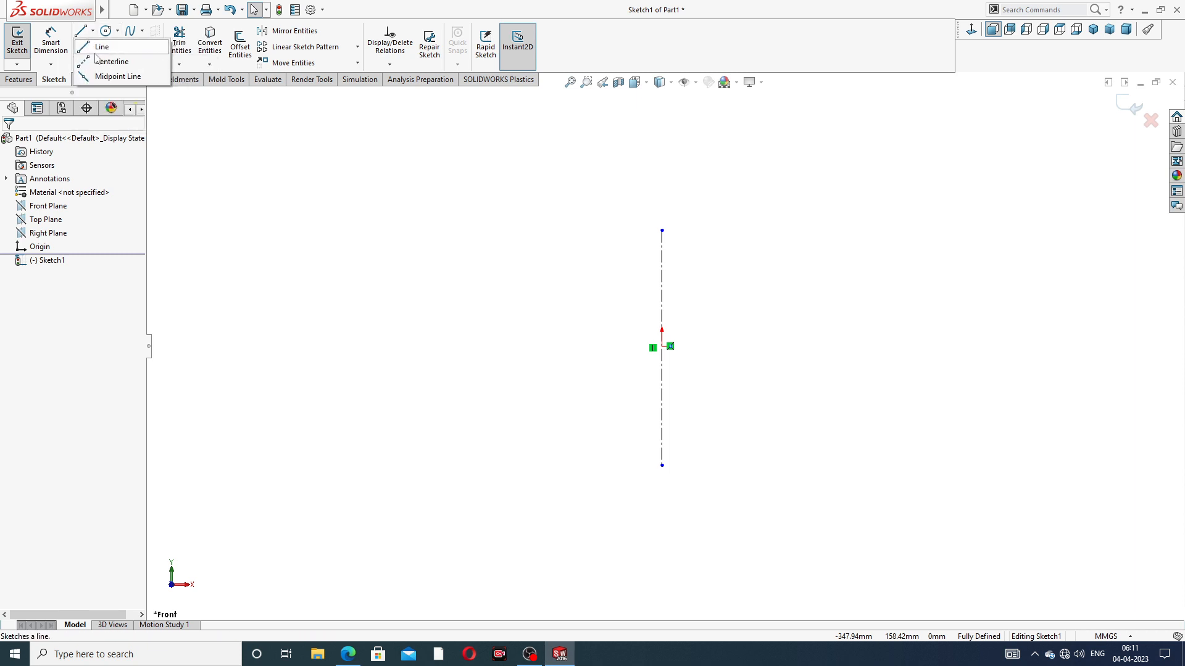
click(108, 63)
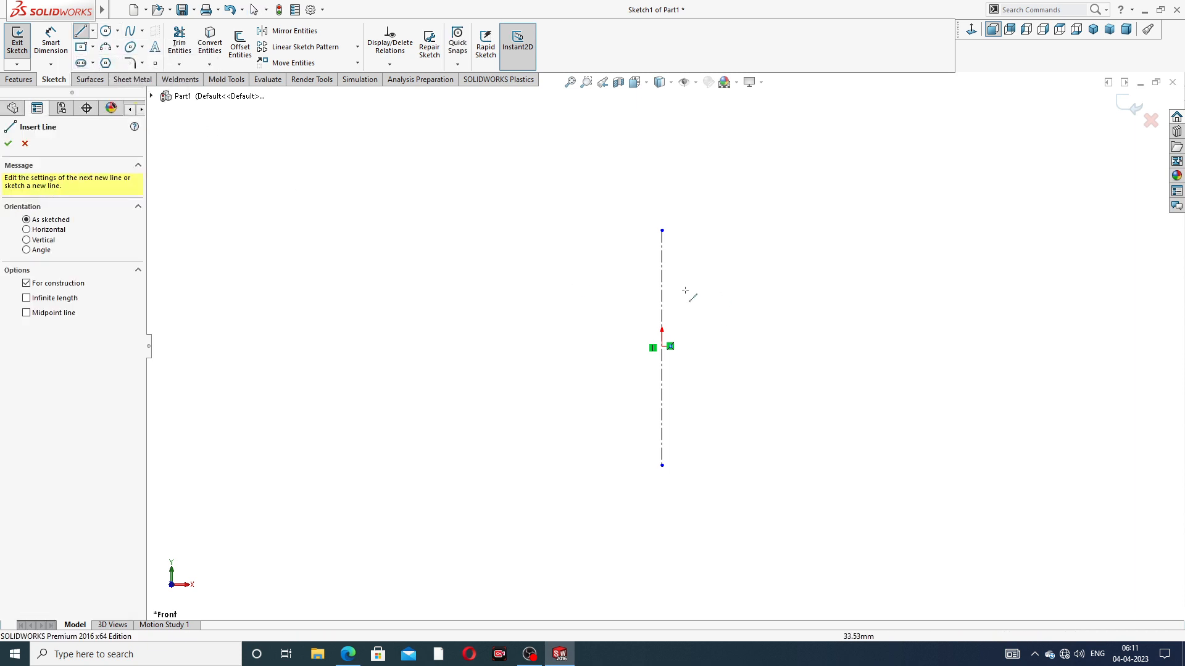
click(533, 272)
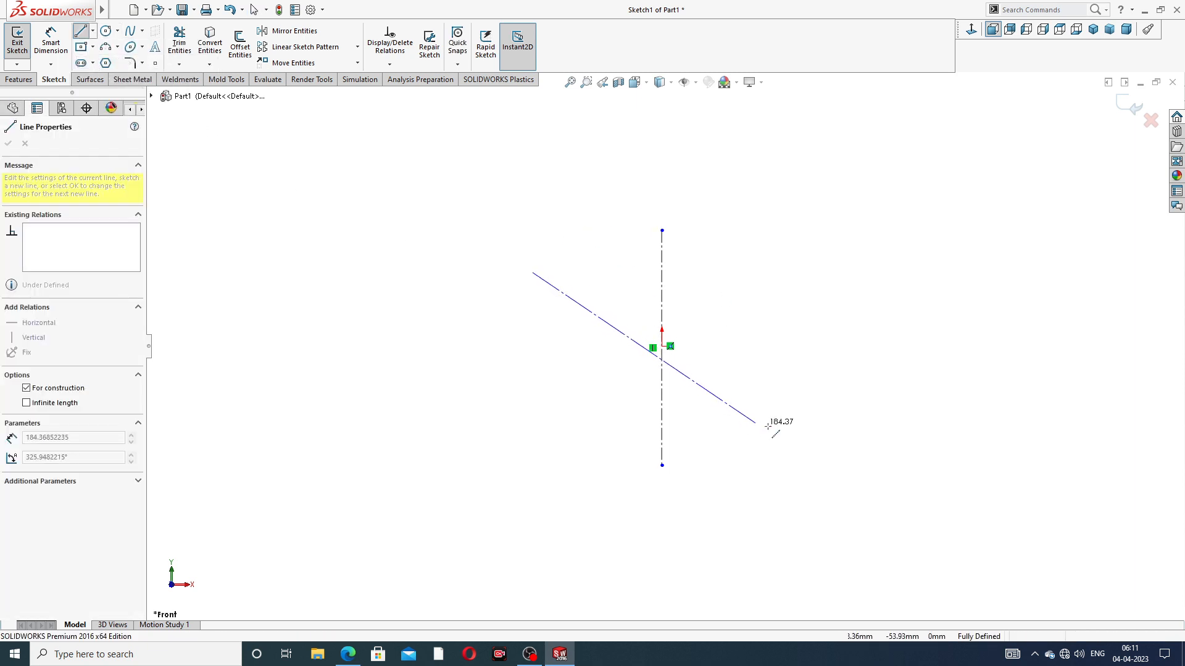
click(807, 430)
right_click(734, 364)
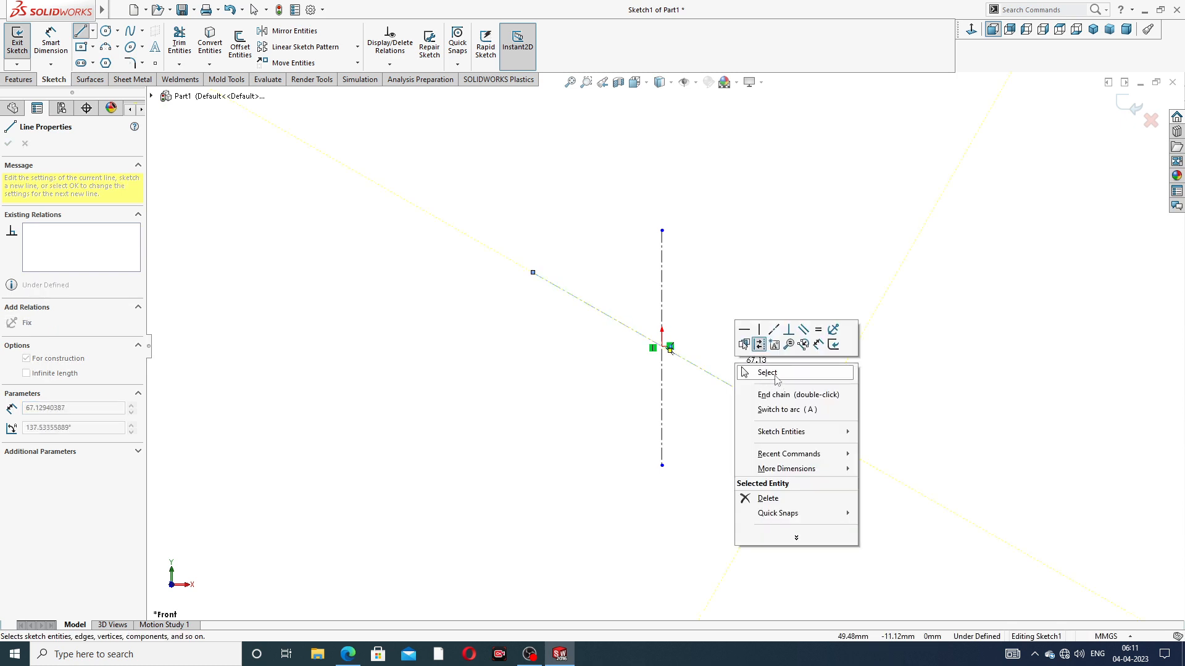
click(775, 379)
scroll(669, 353, down, 3)
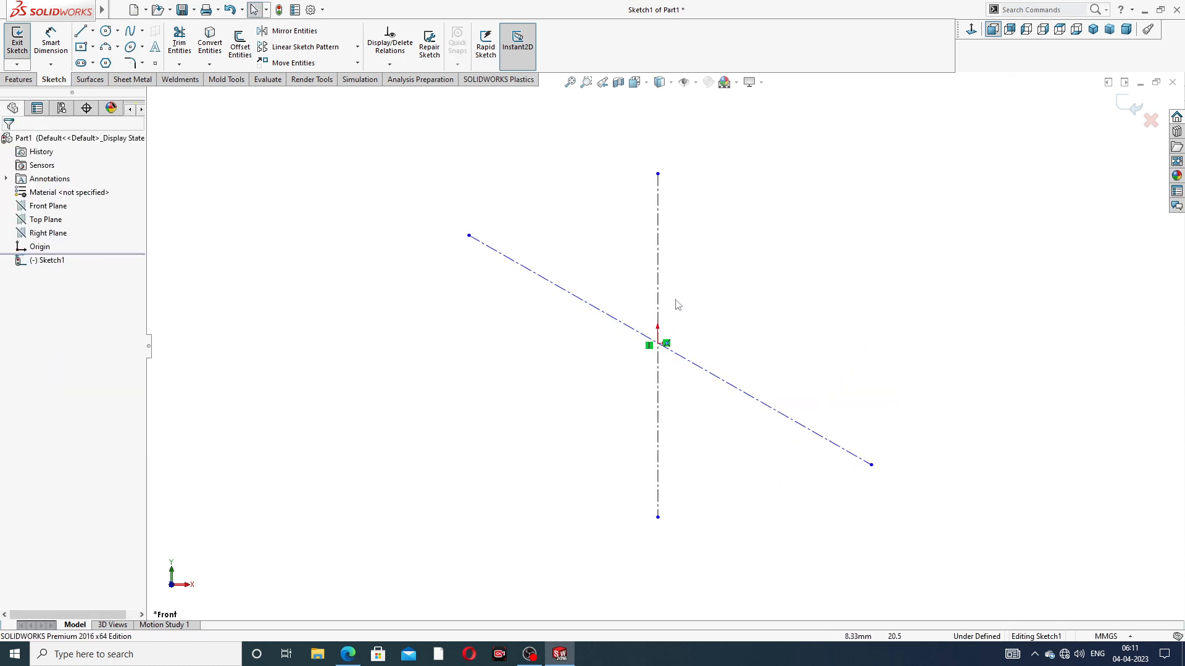
scroll(670, 364, down, 3)
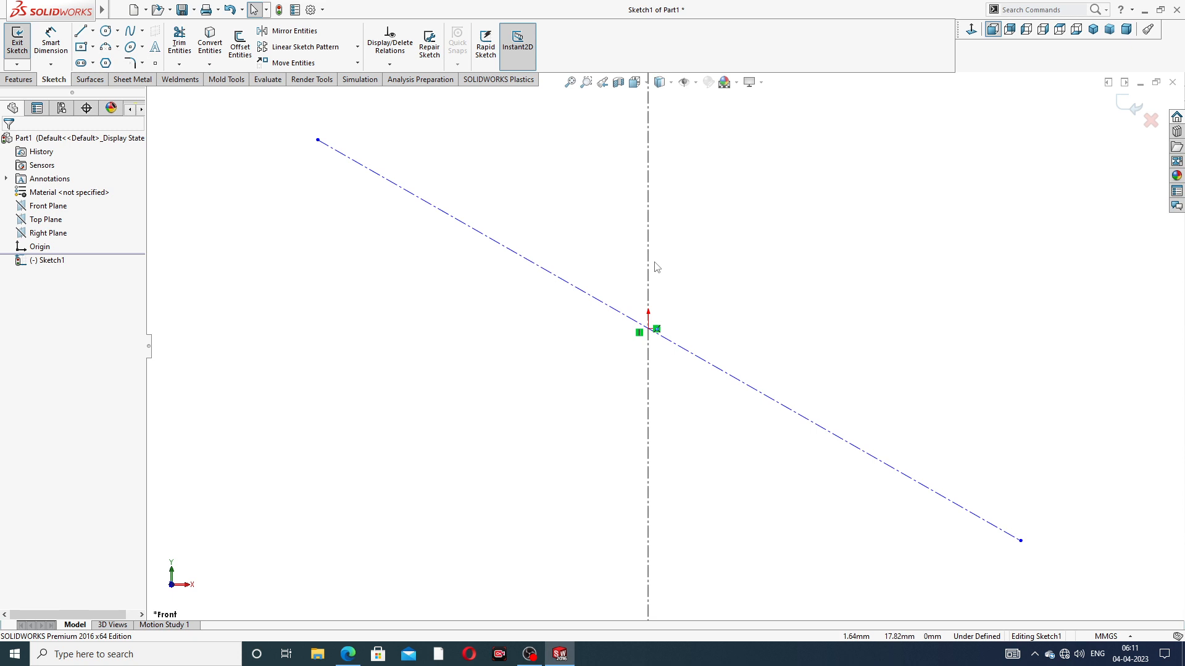
scroll(679, 344, up, 2)
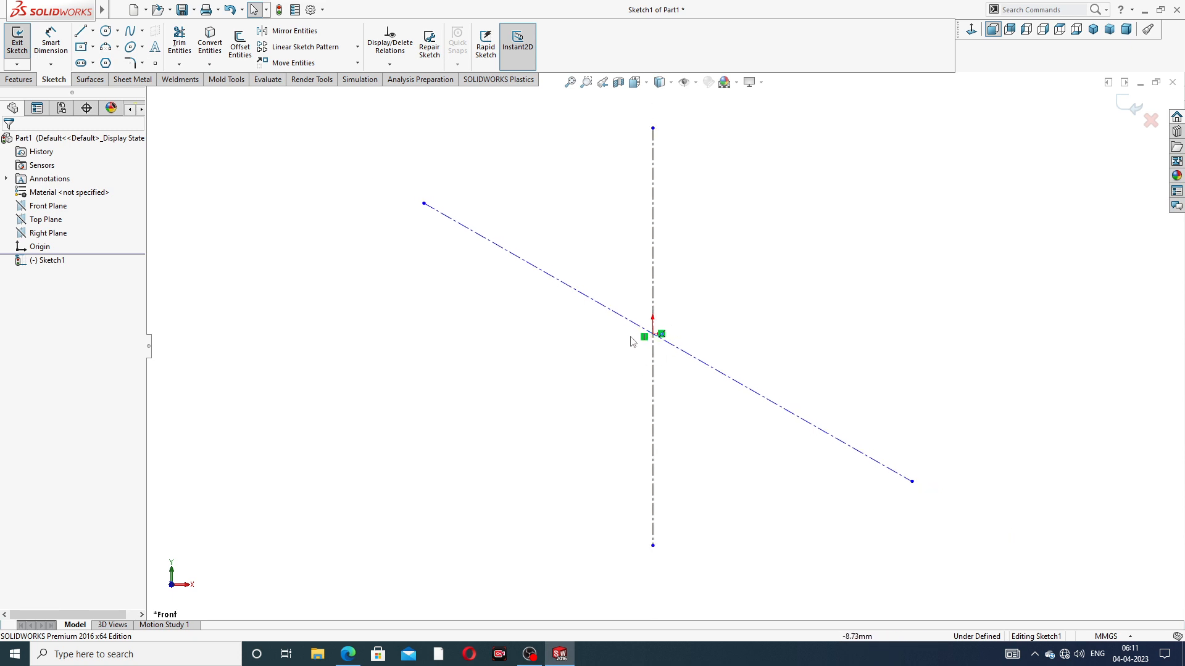
Make the slanted centerline coincident with the origin and add a midpoint relation between them
click(615, 318)
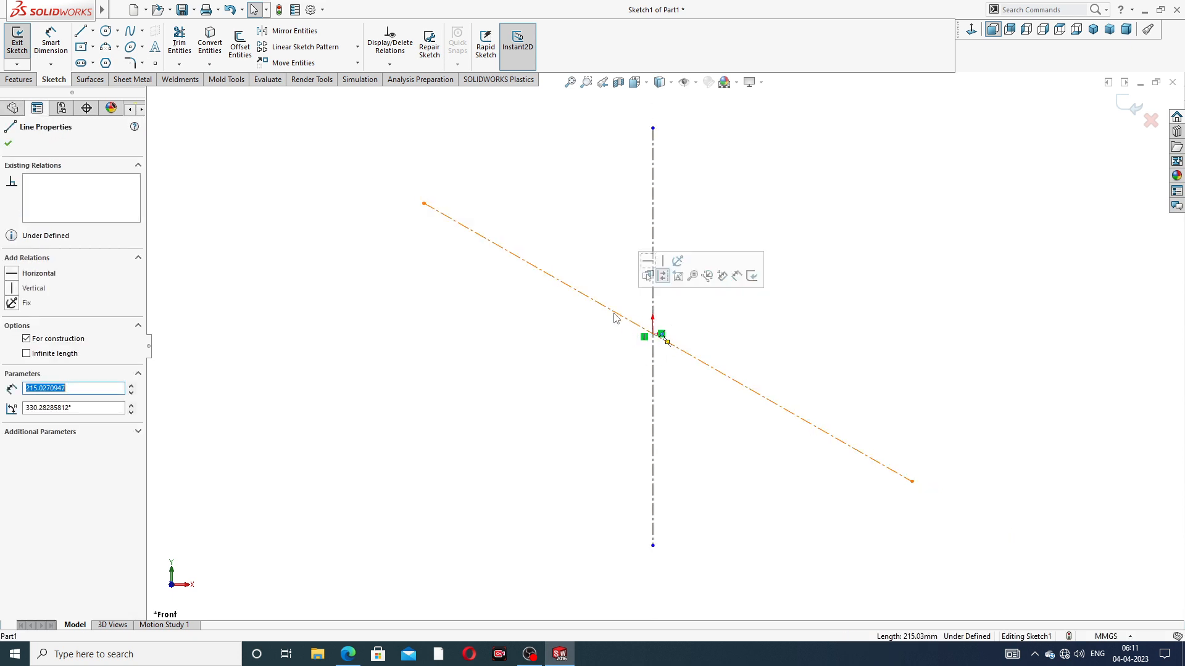
ctrl+click(652, 333)
click(702, 281)
click(740, 326)
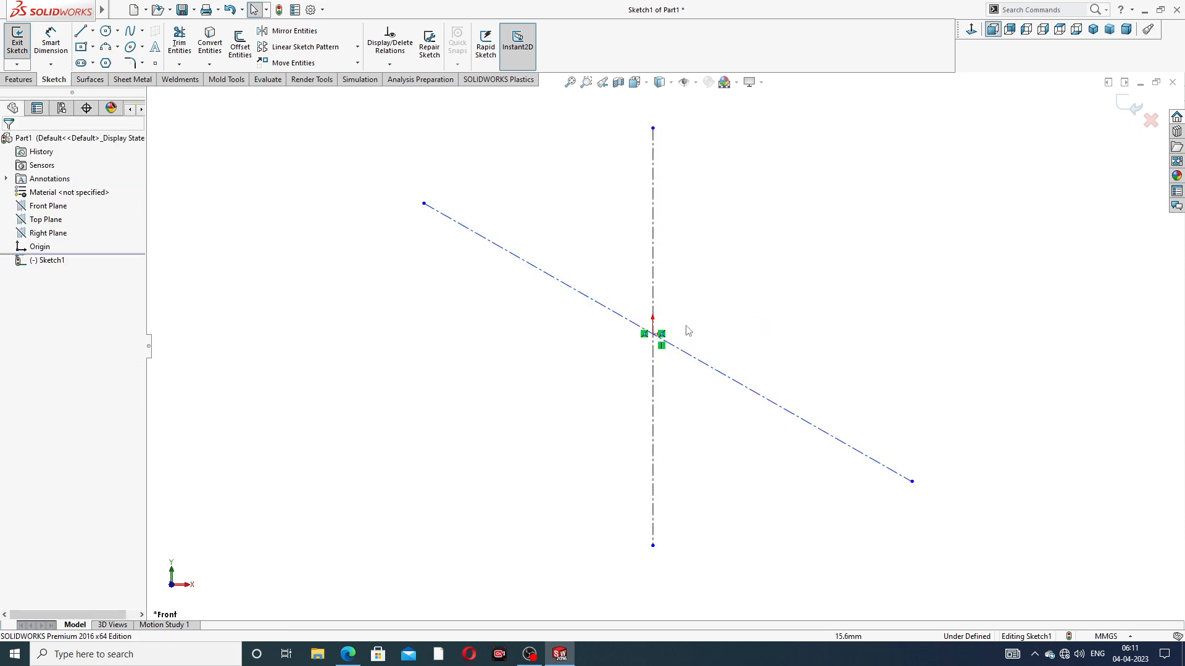
click(620, 320)
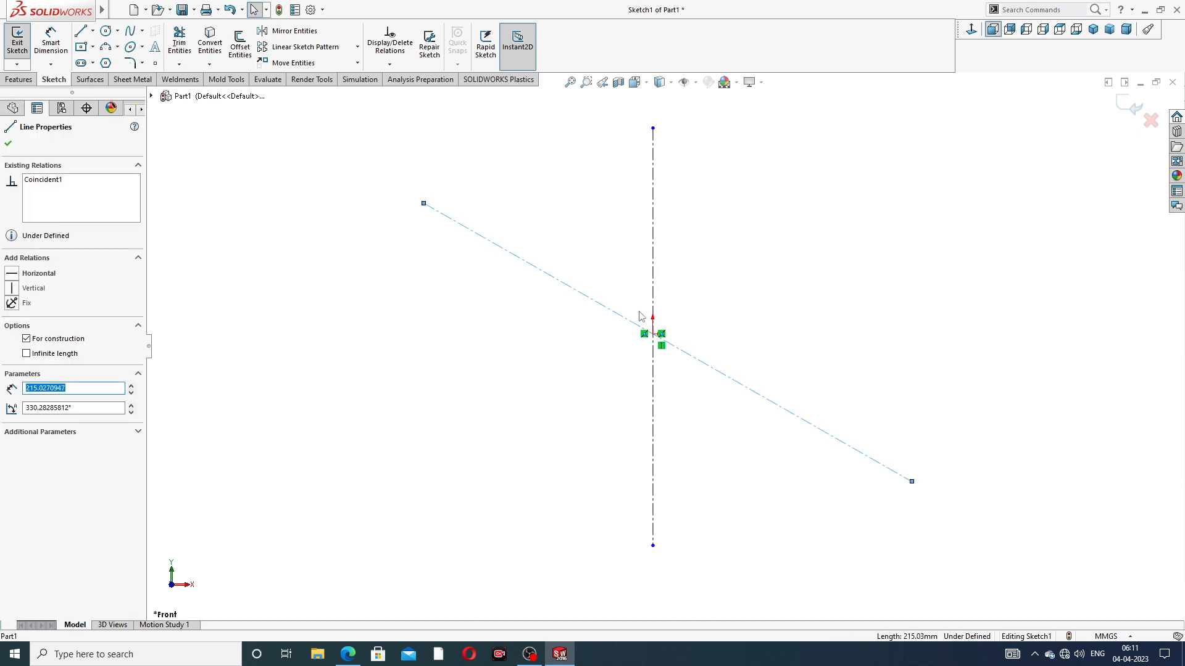
ctrl+click(653, 334)
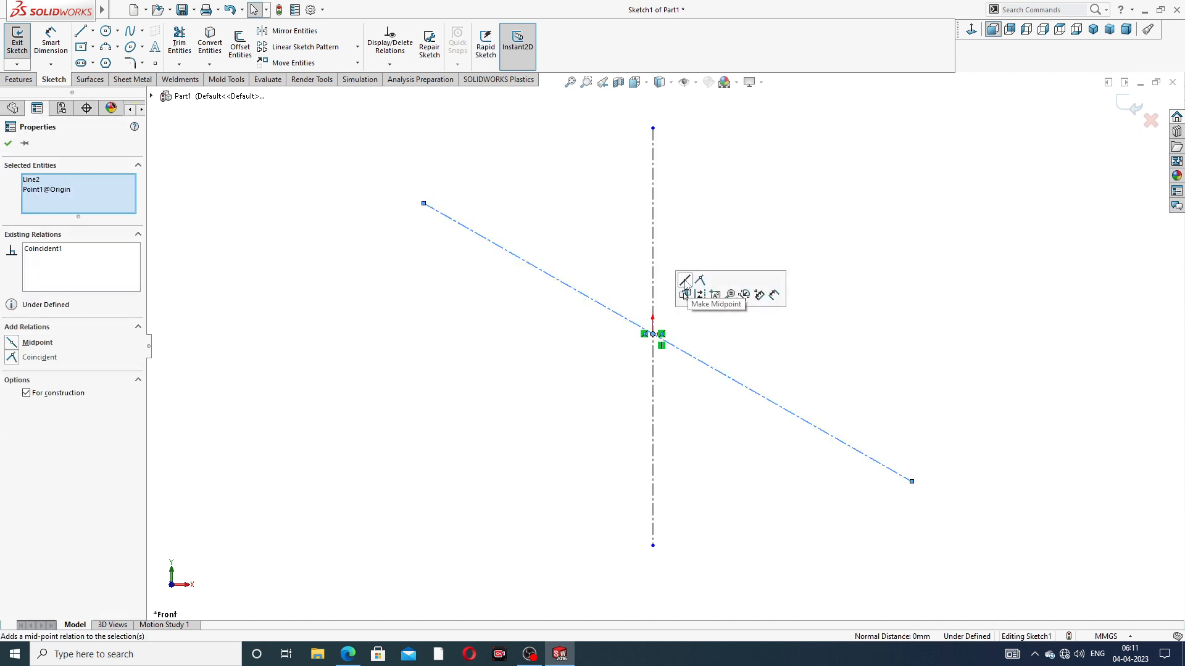
click(685, 295)
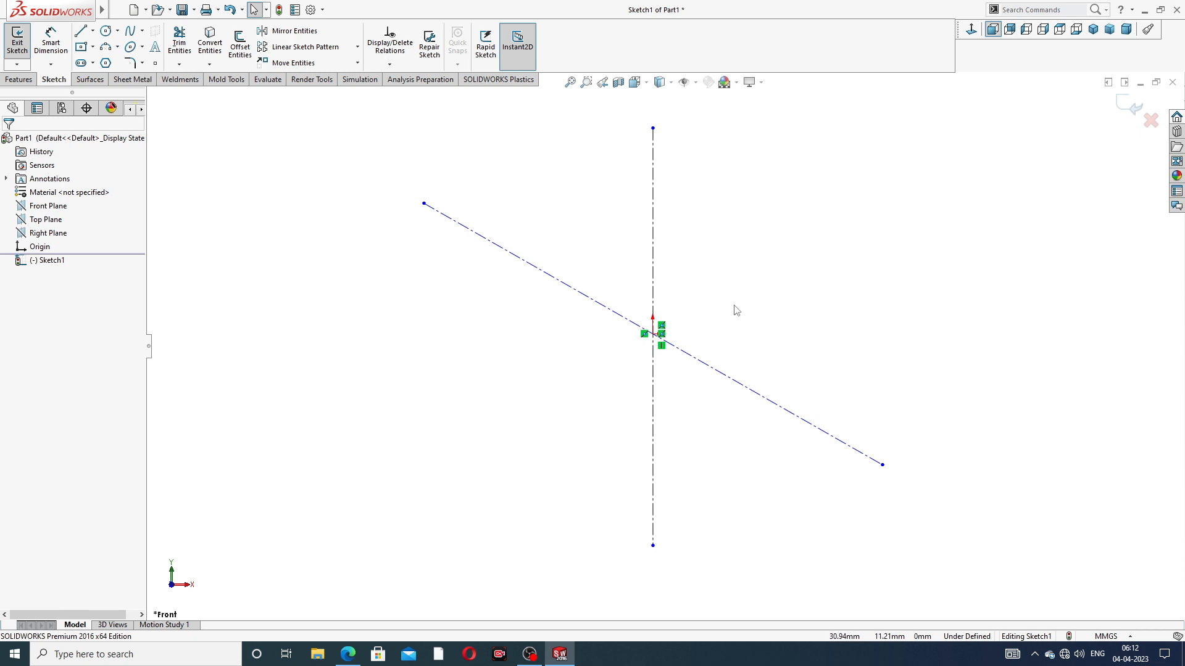
Dimension the angle between the vertical and slanted centerlines as 38° and place its text between the two lines
key(z)
click(51, 44)
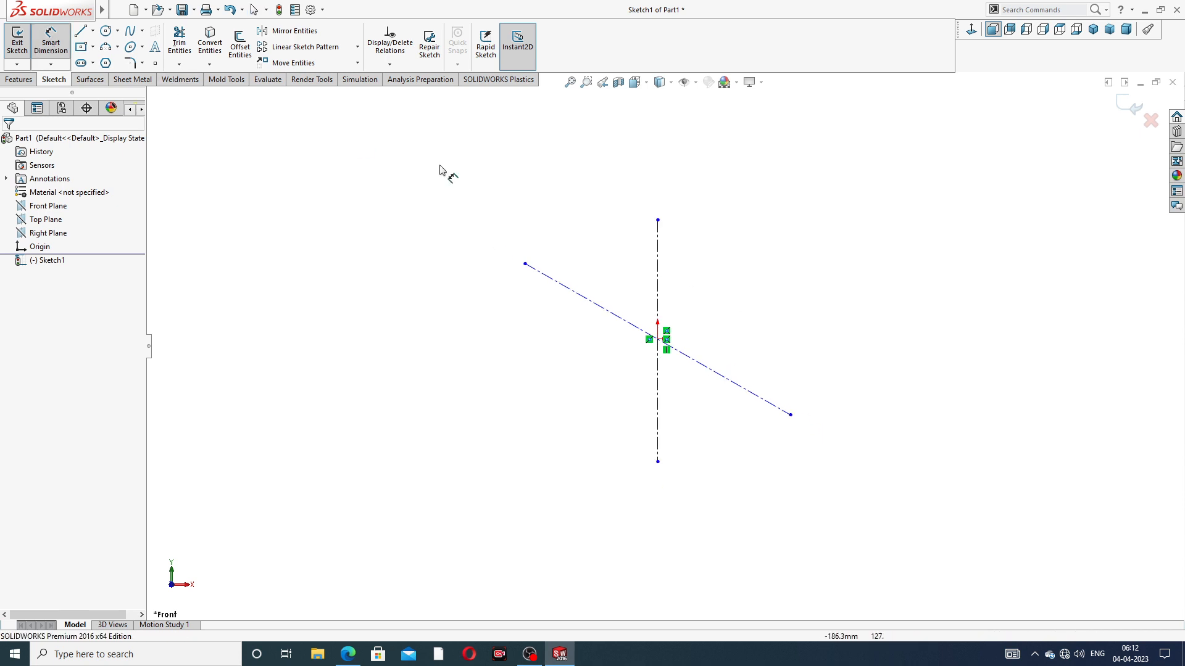
click(657, 295)
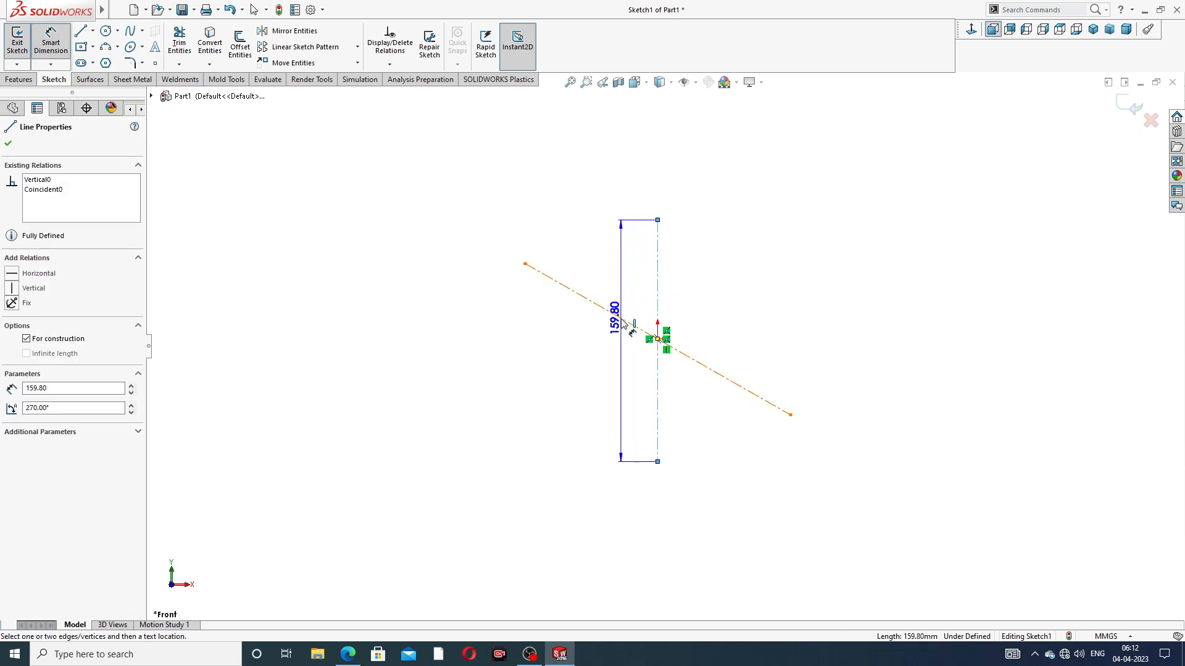
click(640, 330)
click(625, 300)
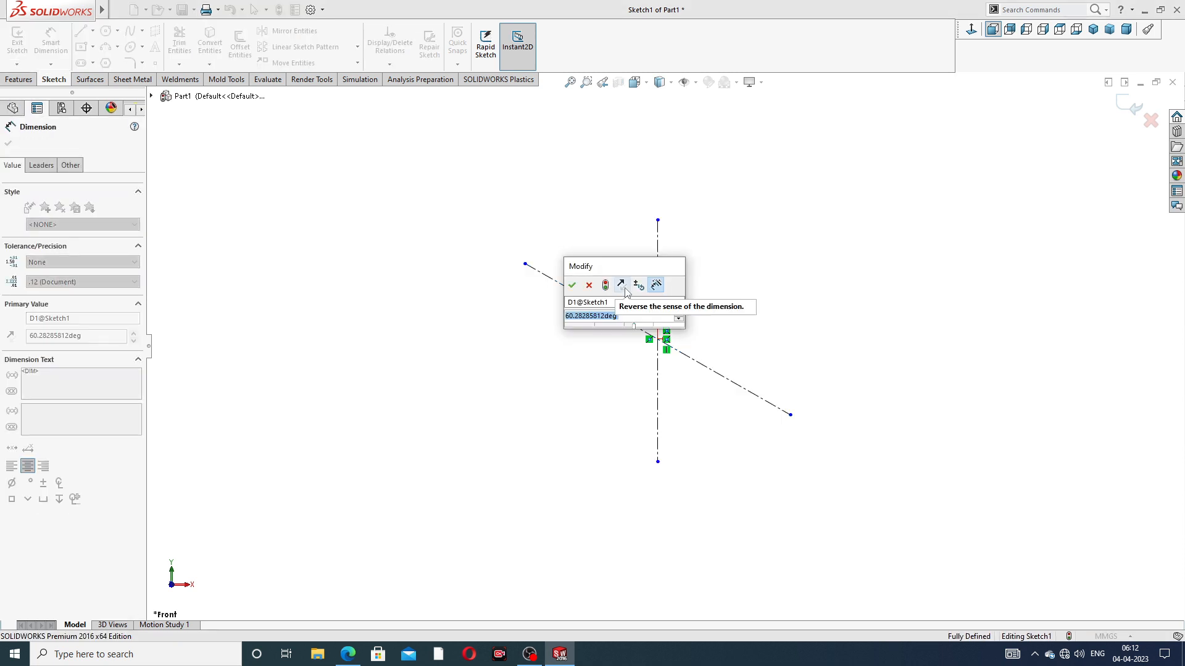
text(38)
key(Return)
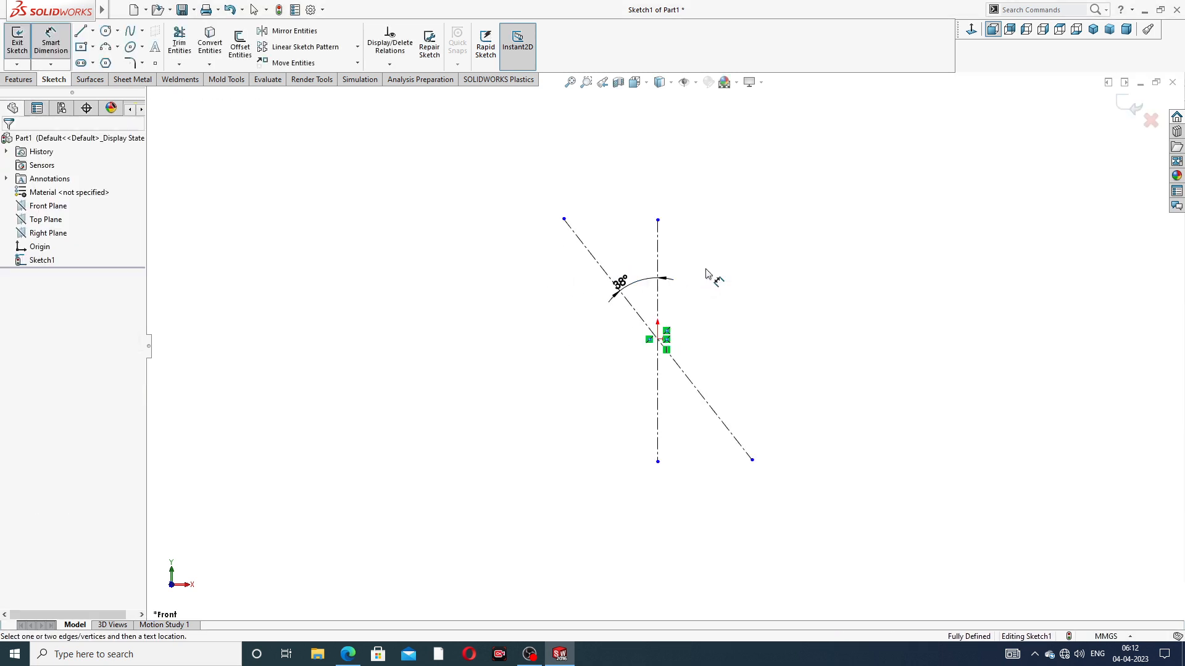
right_click(767, 210)
click(798, 184)
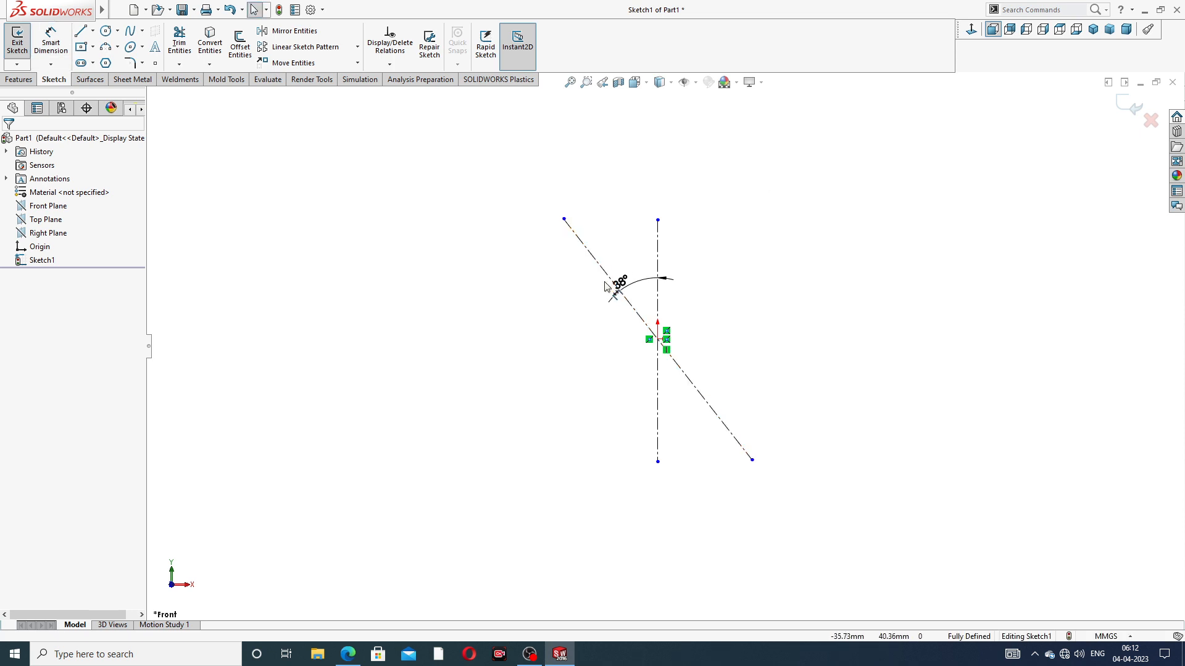
drag(625, 289, 634, 267)
click(692, 270)
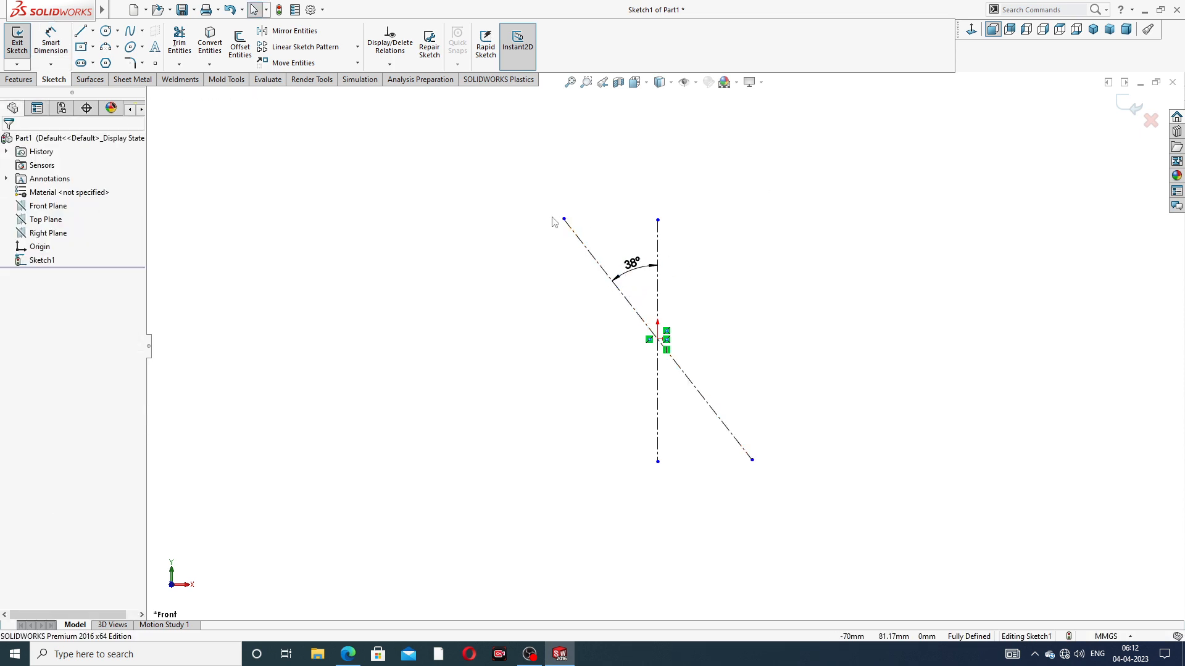
Shorten the slanted centerline by moving its upper end closer to the origin
drag(563, 220, 579, 241)
click(649, 166)
scroll(611, 288, down, 3)
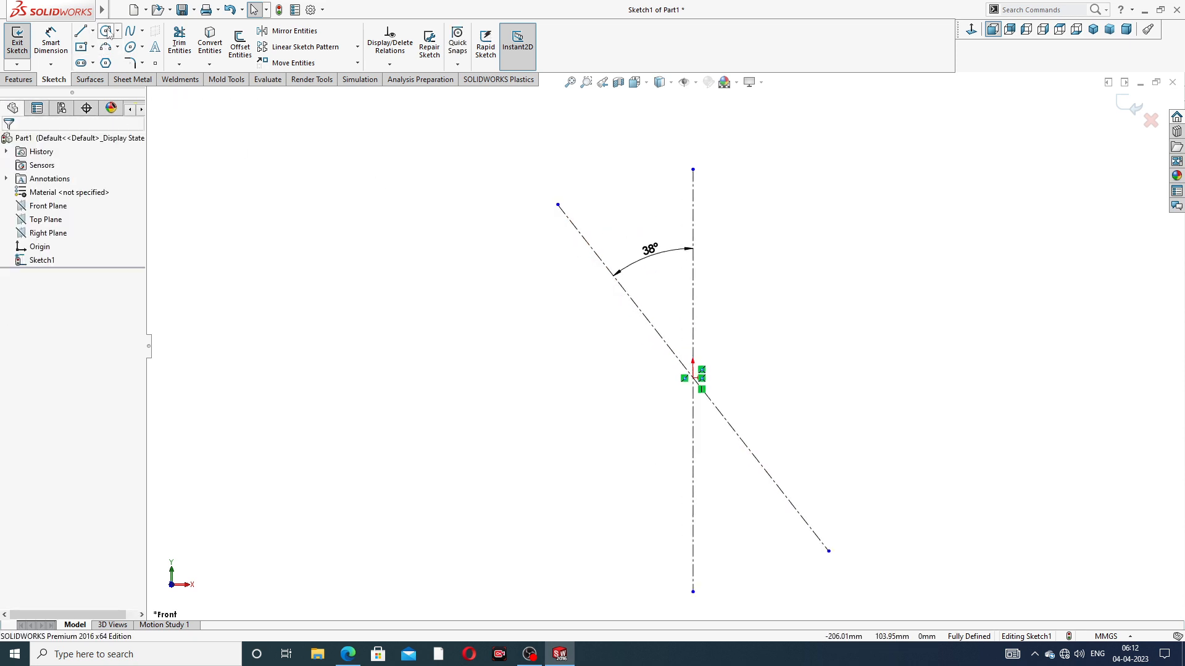
Draw a circle centered on the origin with a radius of about 29 mm
click(106, 31)
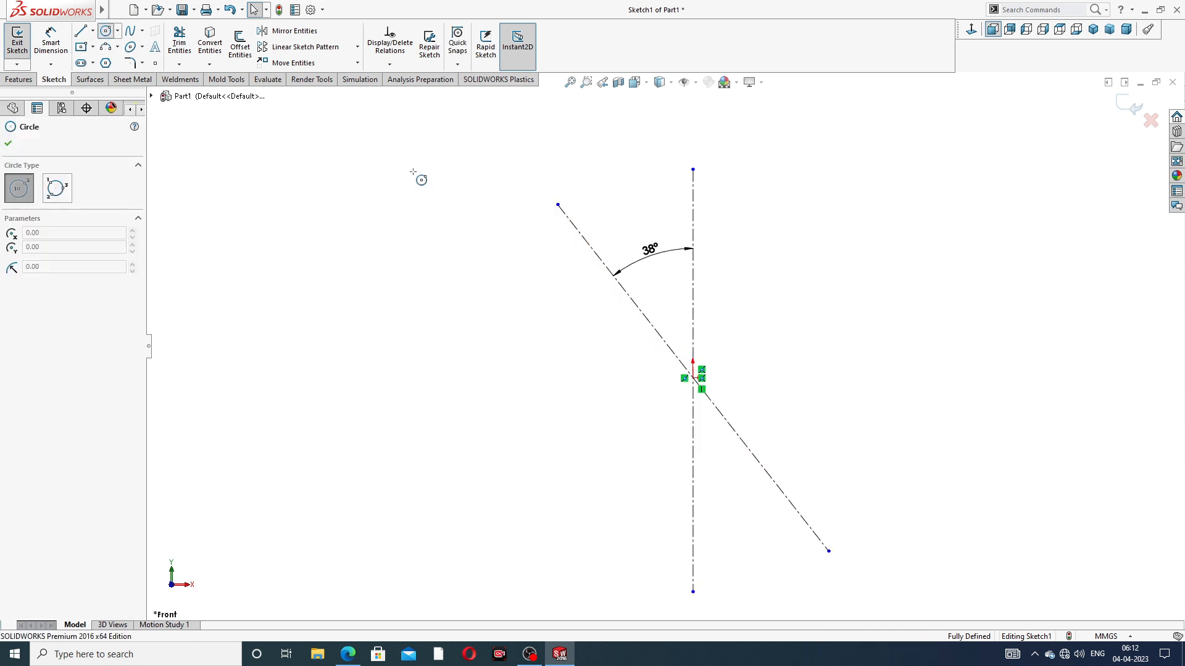
scroll(692, 377, down, 2)
click(692, 375)
click(754, 270)
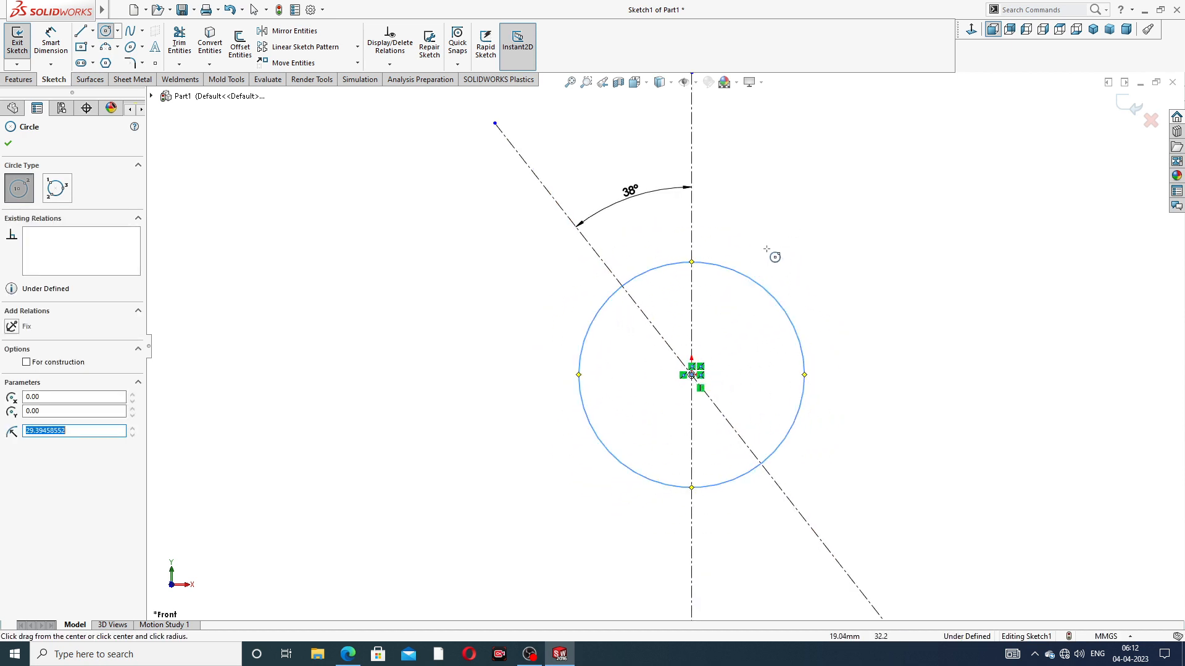
scroll(584, 177, up, 2)
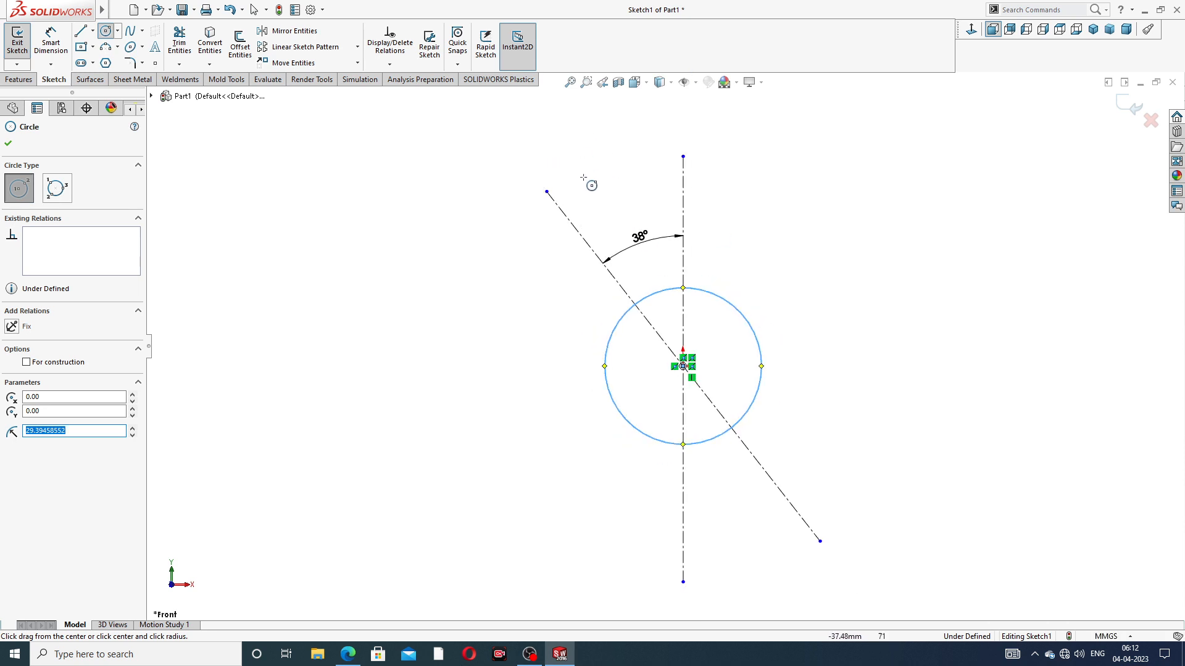
Draw a circle of about 11 mm radius centered on the upper end of the slanted centerline
click(547, 191)
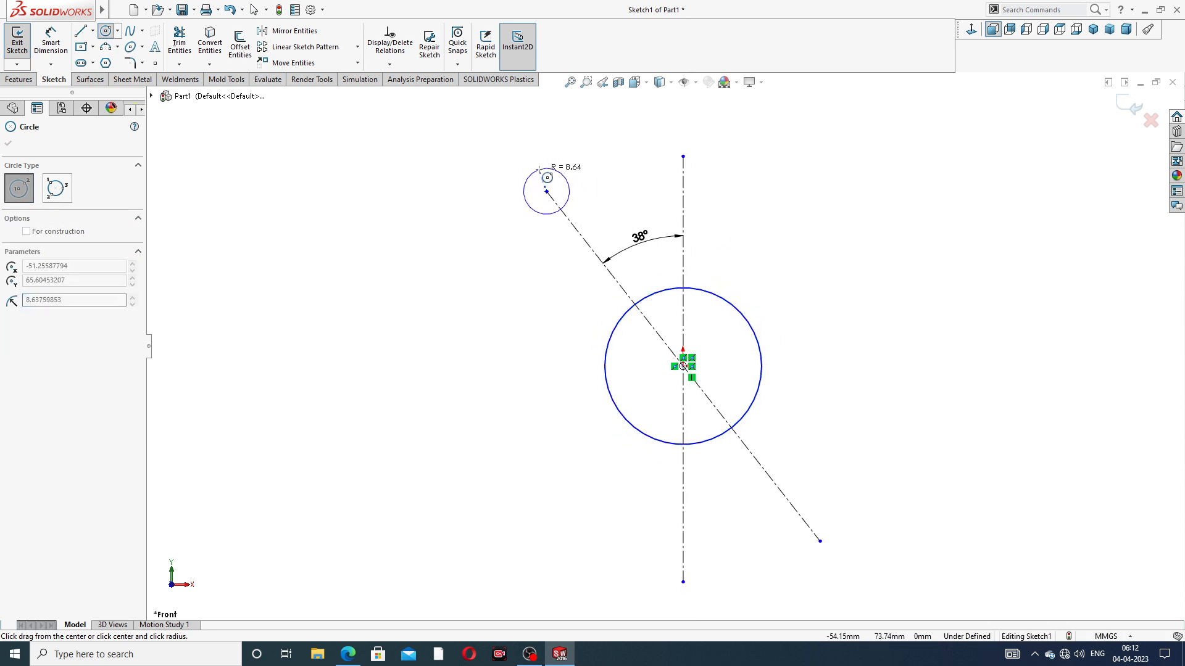
click(537, 162)
right_click(714, 149)
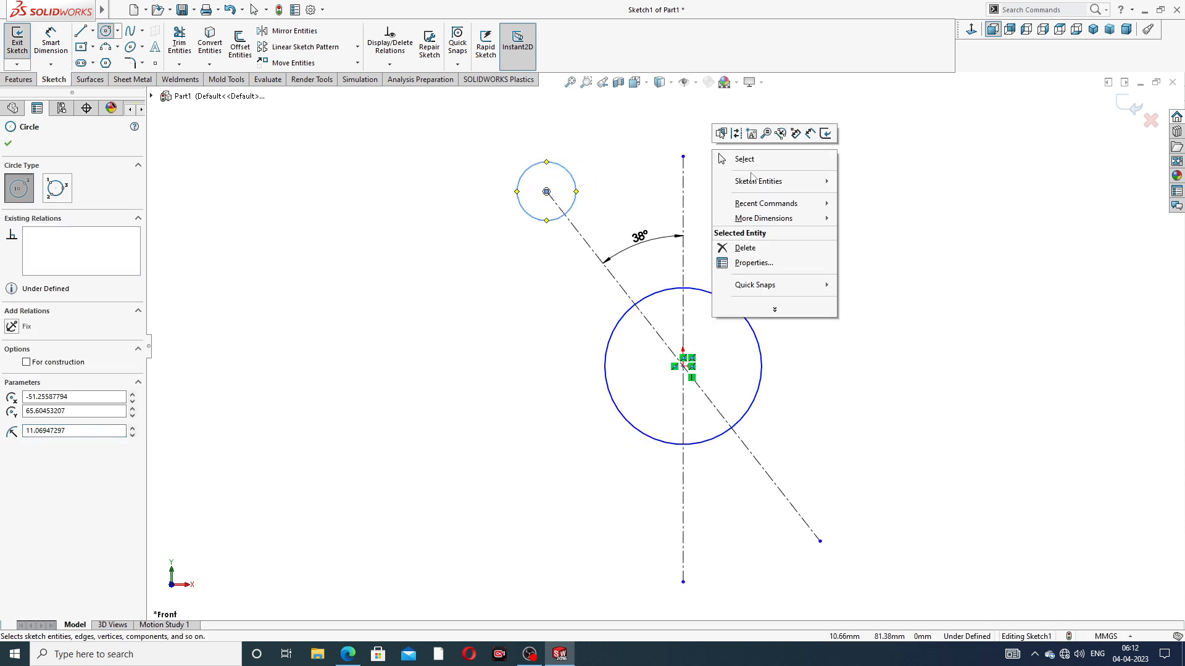
click(911, 216)
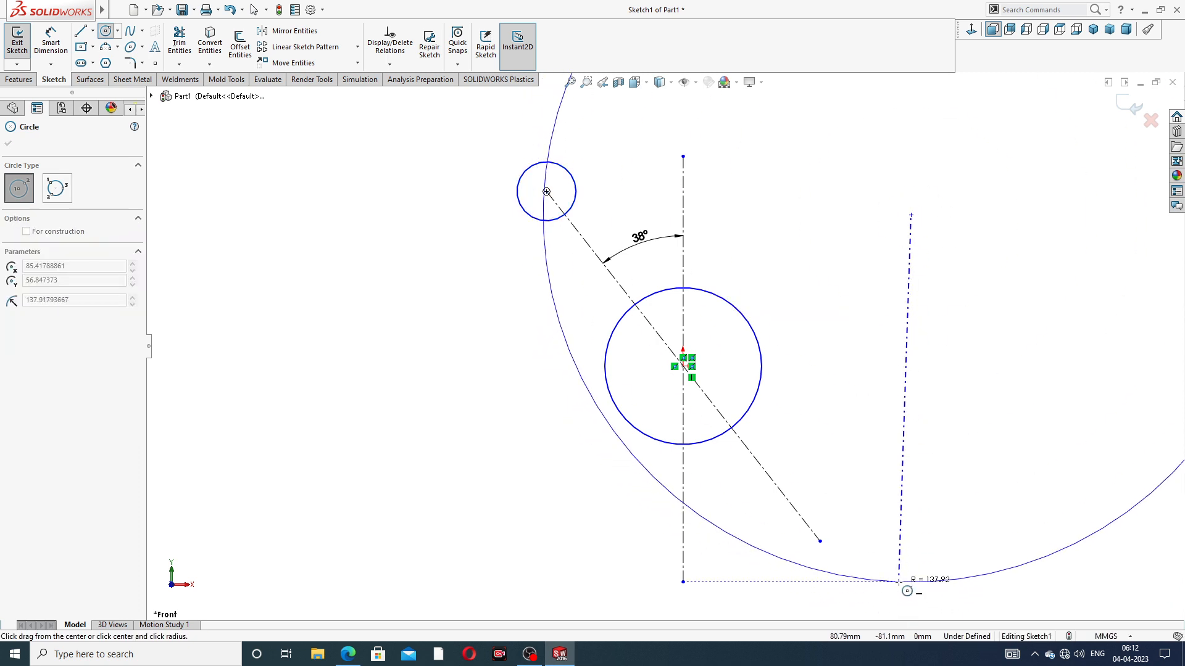
key(Escape)
key(f)
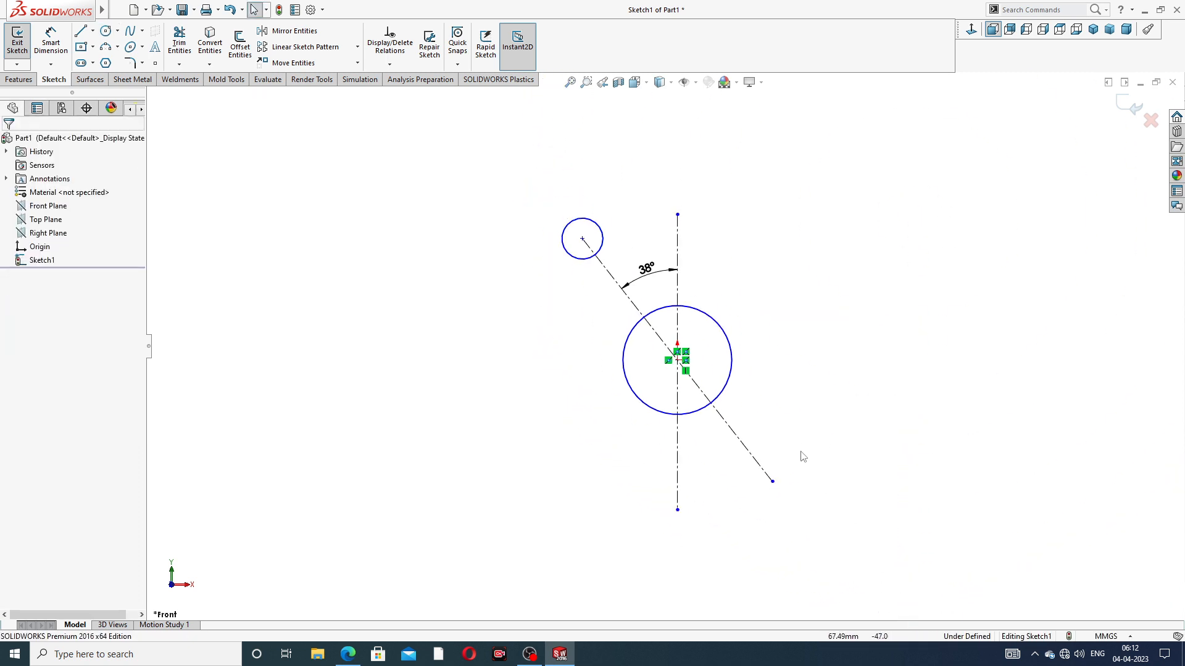
Draw a circle of about 14.5 mm radius centered on the lower end of the slanted centerline
click(106, 30)
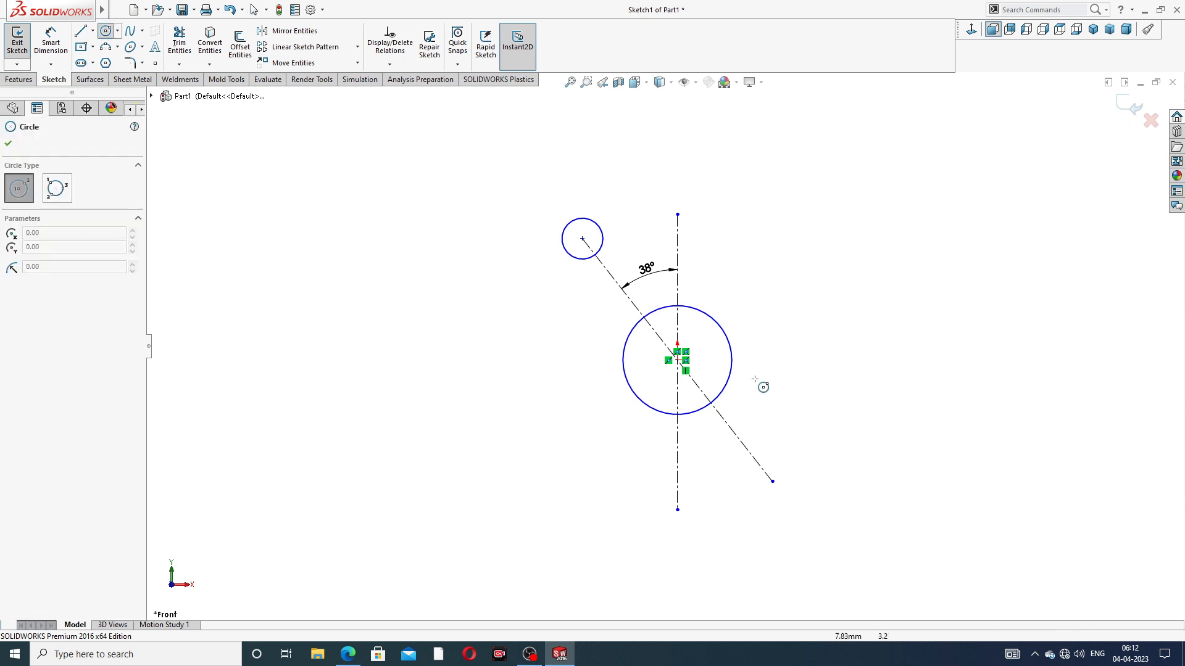
click(772, 481)
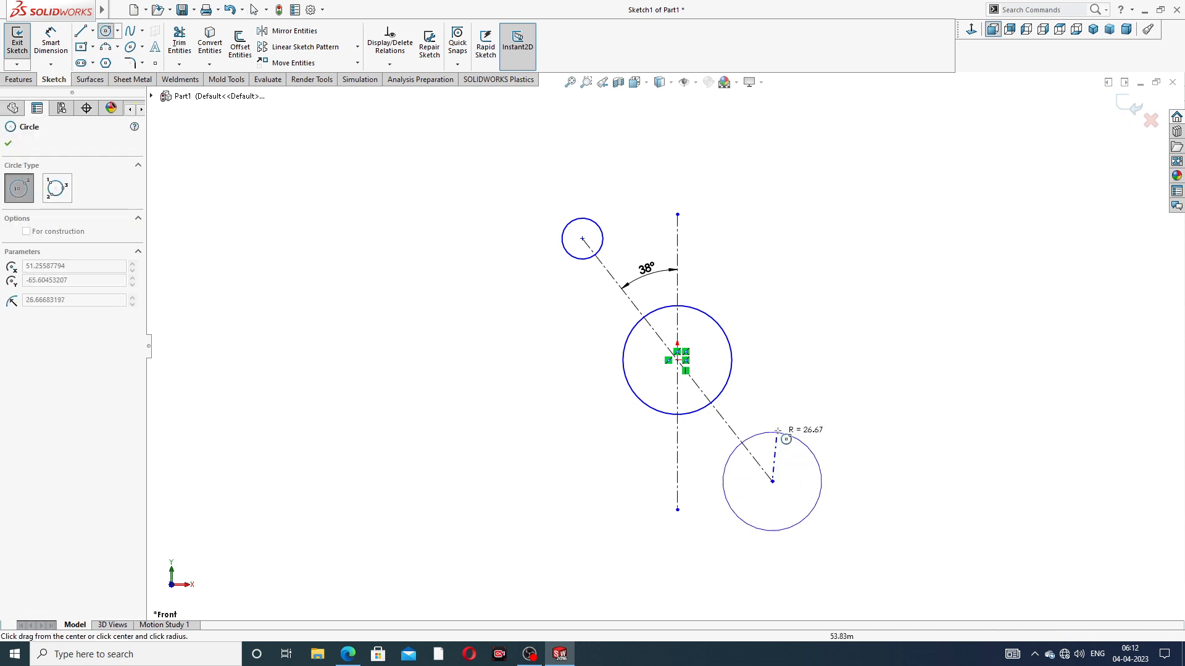
click(786, 463)
right_click(852, 204)
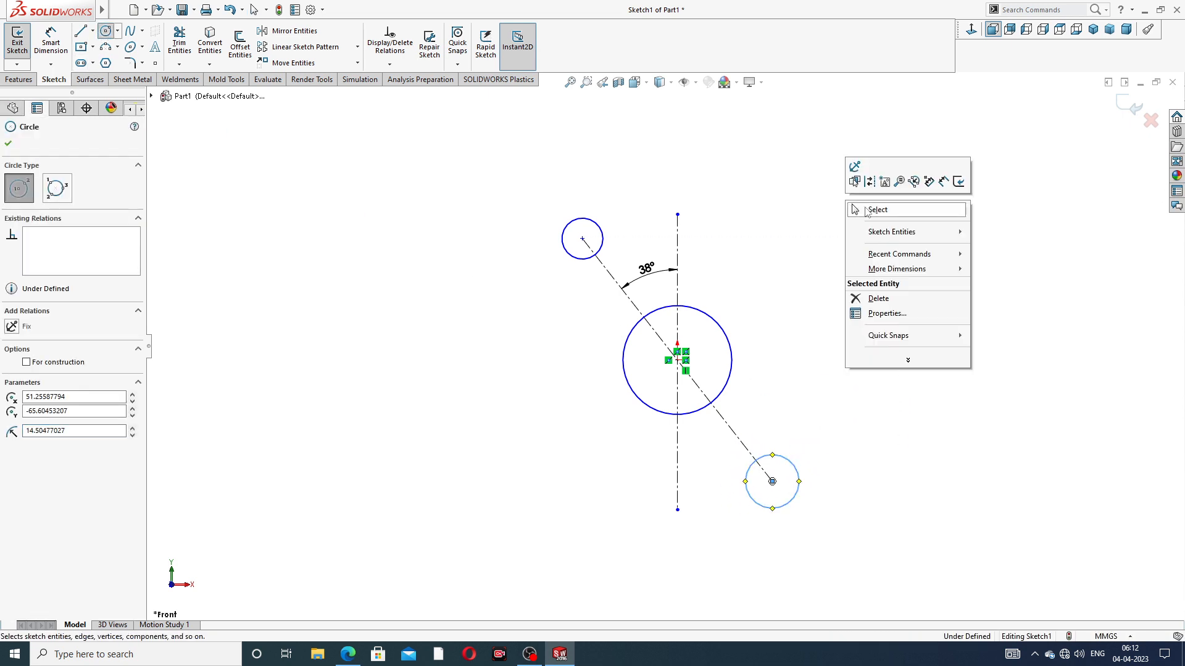
click(871, 213)
Make the two small end circles equal in size
click(603, 241)
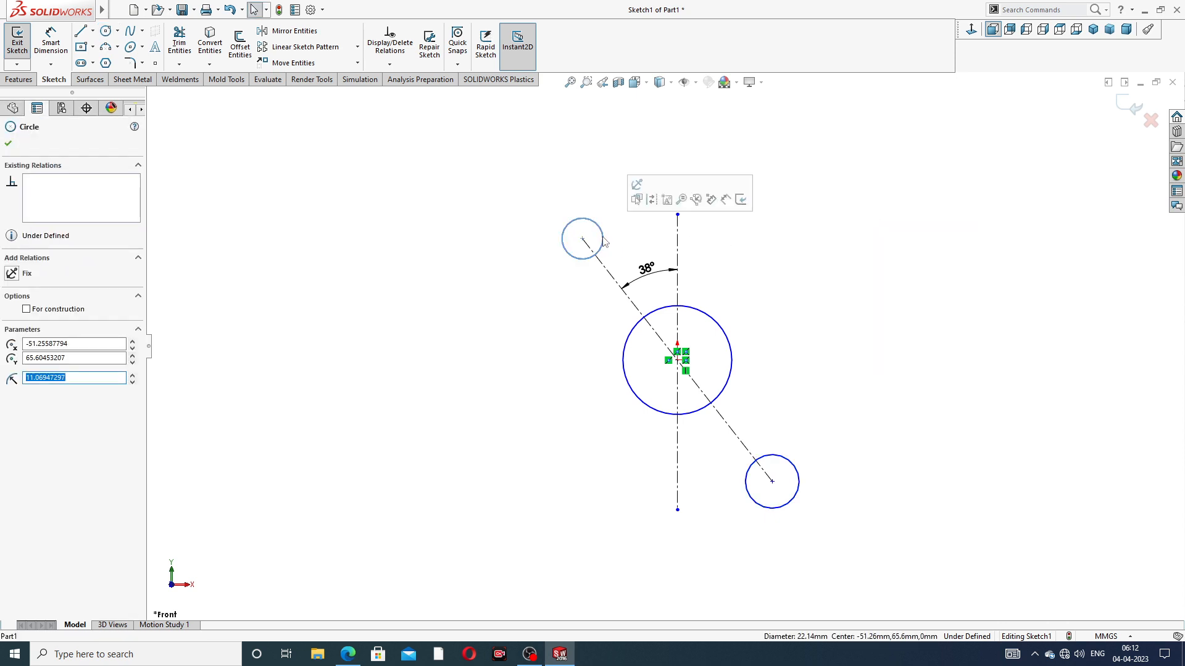
ctrl+click(789, 464)
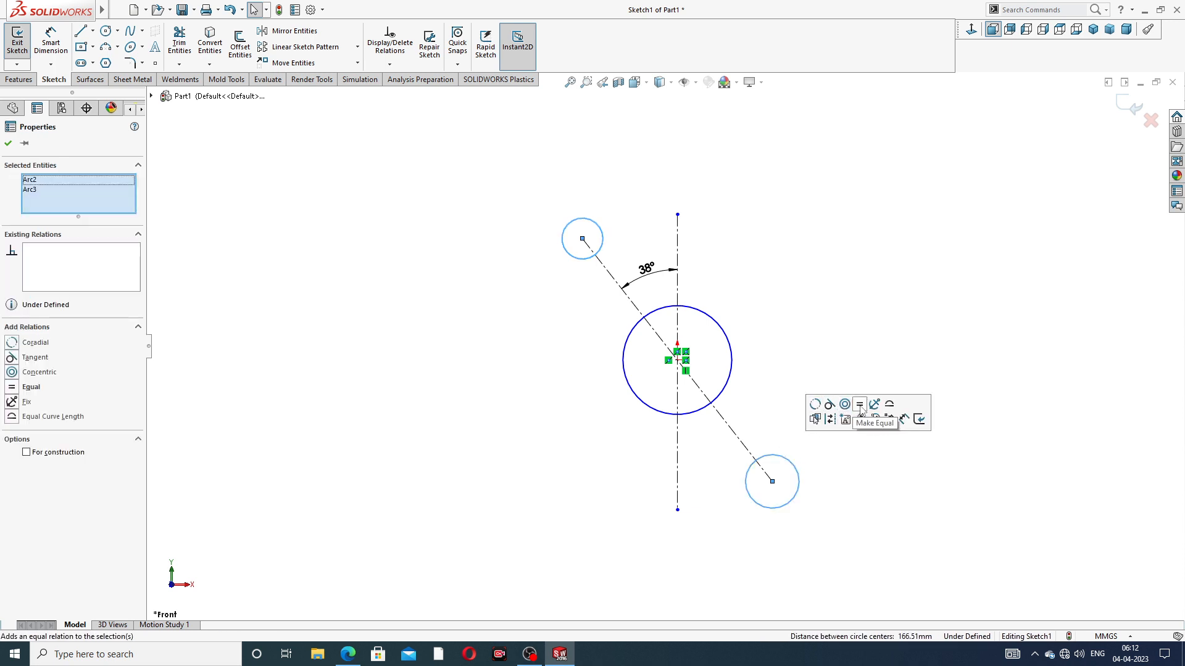
click(860, 407)
click(809, 223)
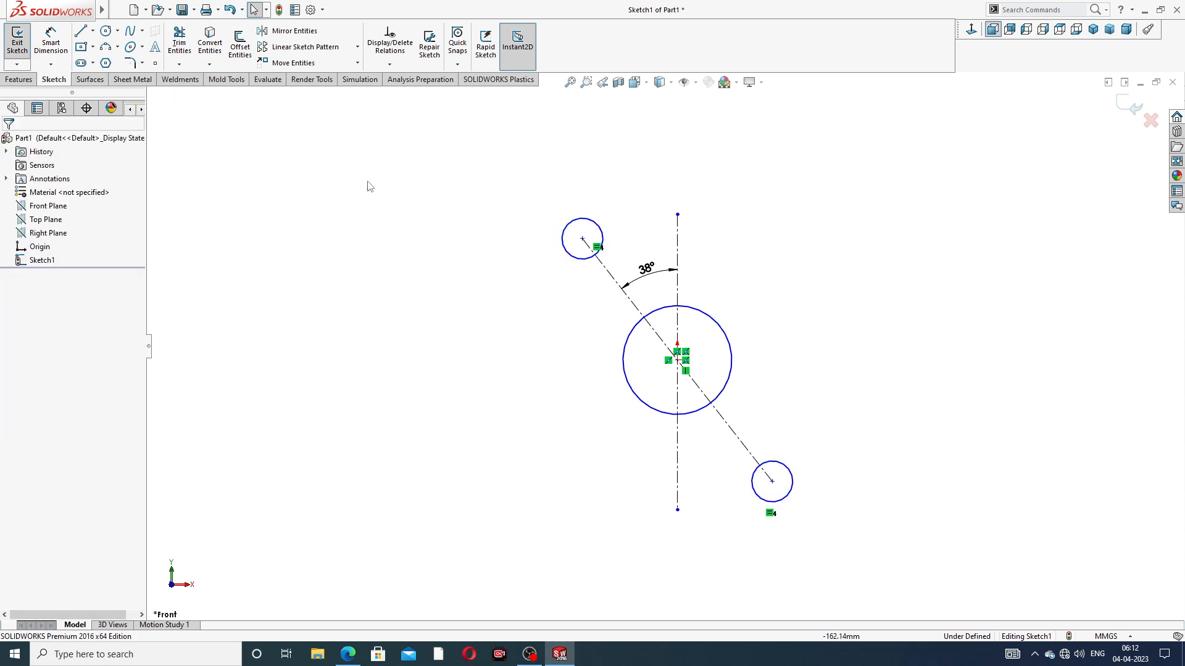
Draw a tangent line about 80 mm long from the upper small circle's left side to the large circle's lower-left side
click(81, 31)
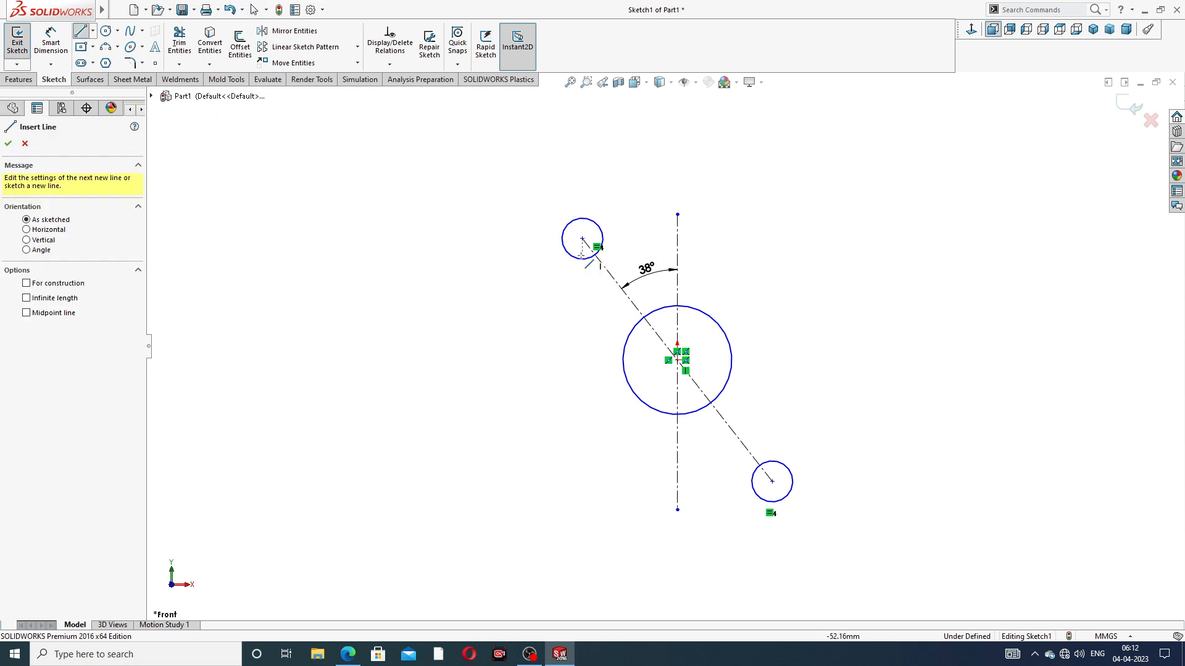
click(564, 247)
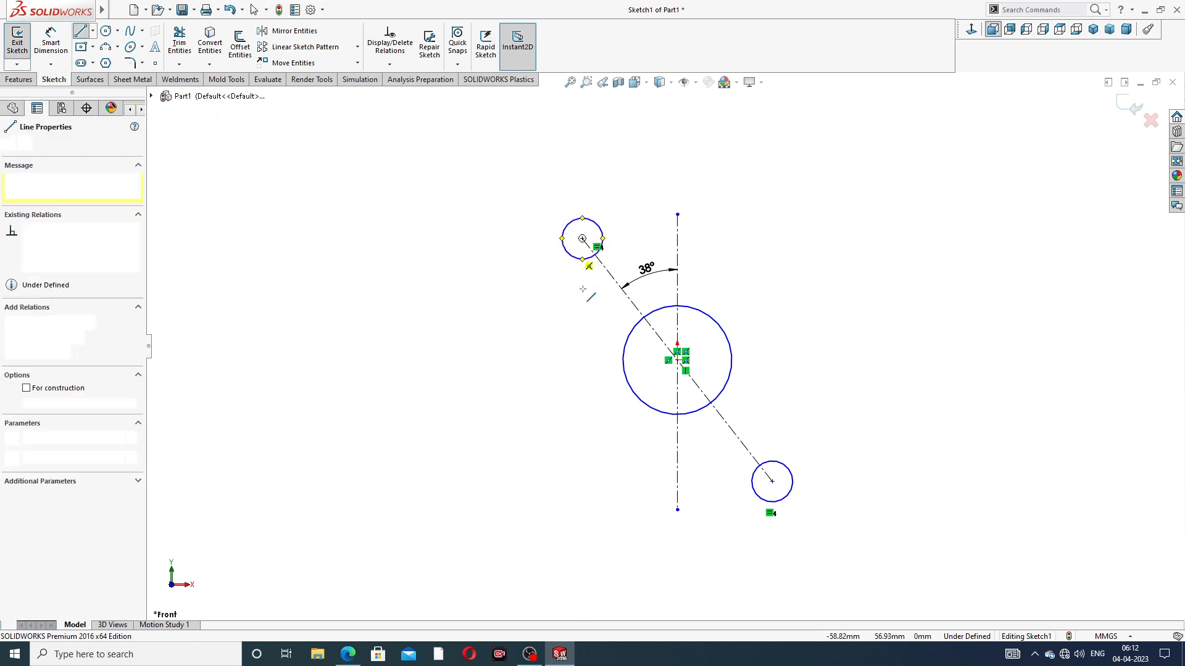
click(628, 382)
right_click(528, 289)
click(551, 335)
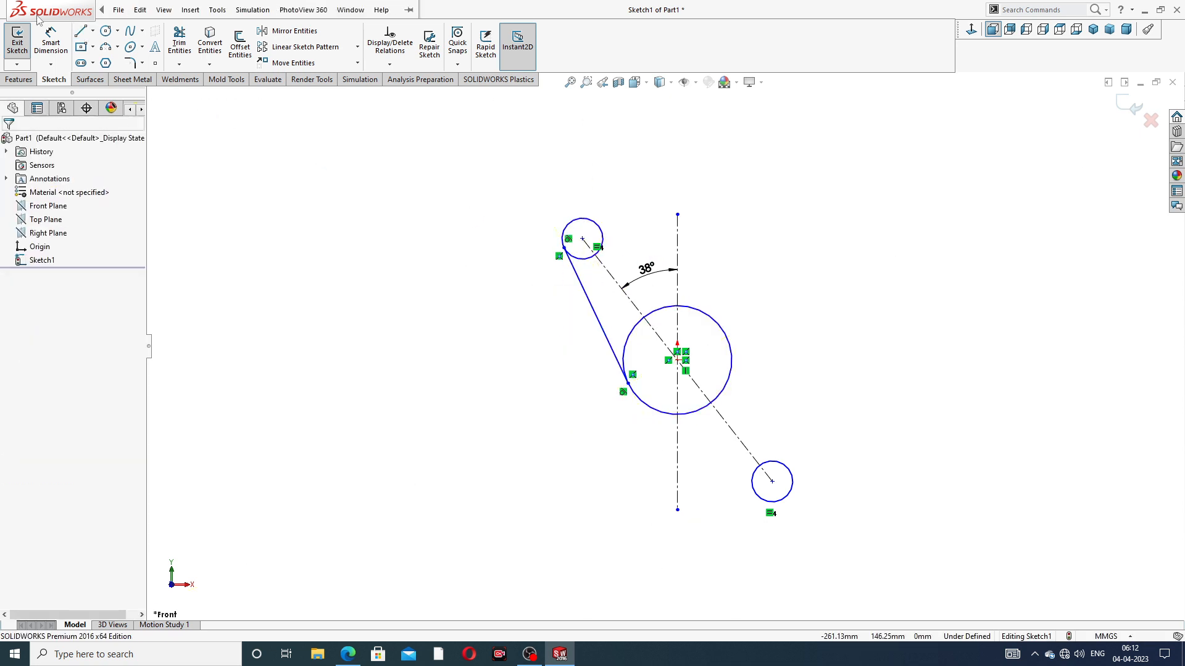
Draw a tangent line from the upper small circle's upper-right side to the large circle's upper-right side
click(81, 31)
click(596, 223)
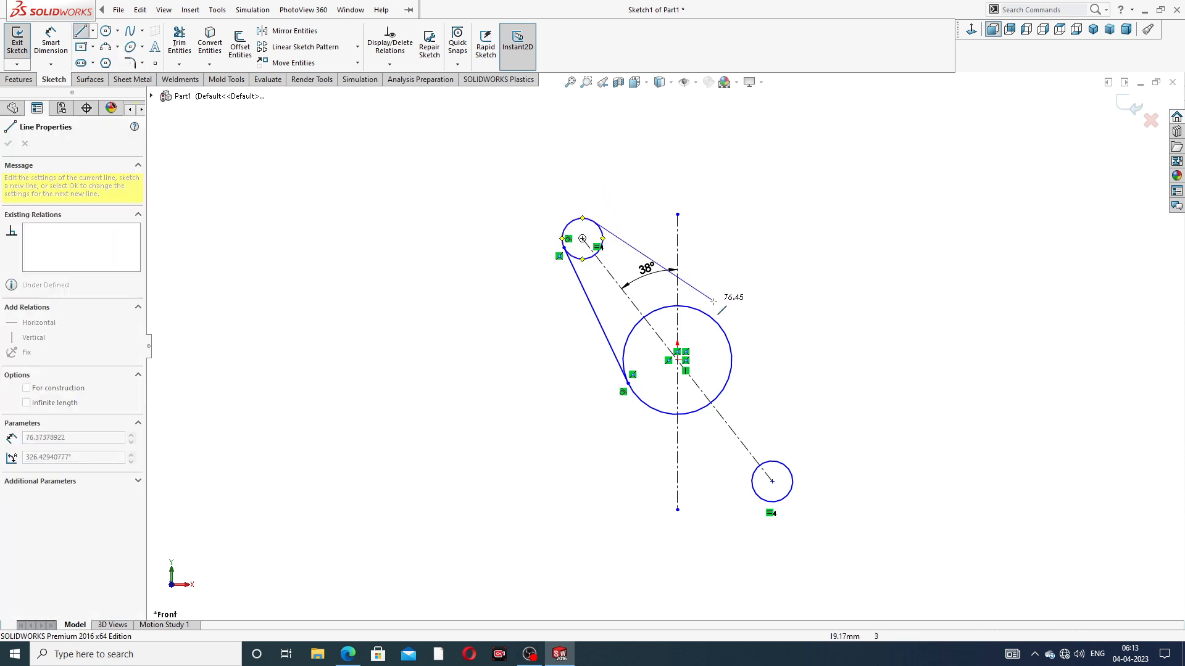
click(711, 318)
right_click(790, 279)
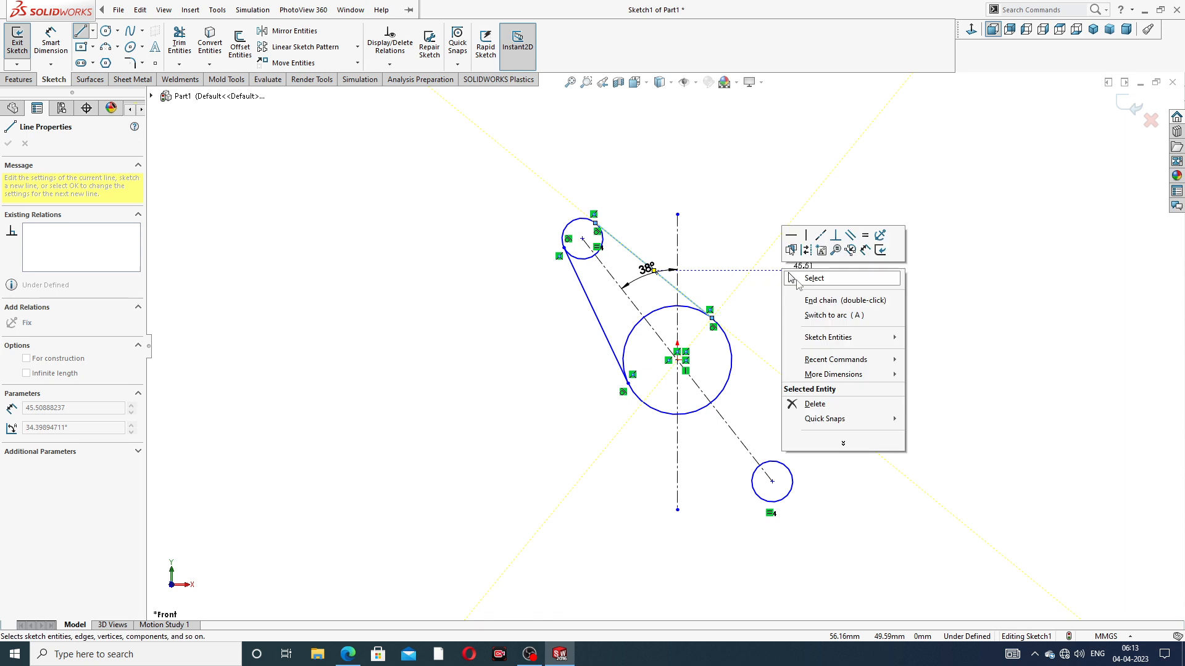
click(792, 280)
Draw a tangent line from the large circle's right side to the lower small circle's right side
click(81, 30)
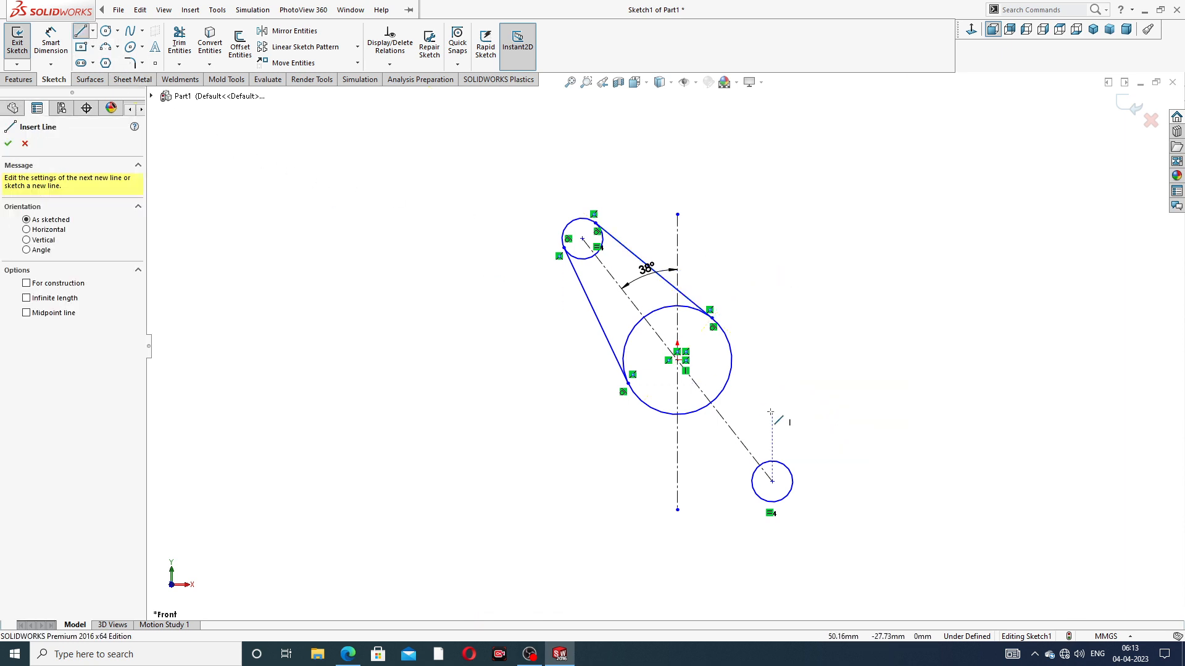
click(726, 336)
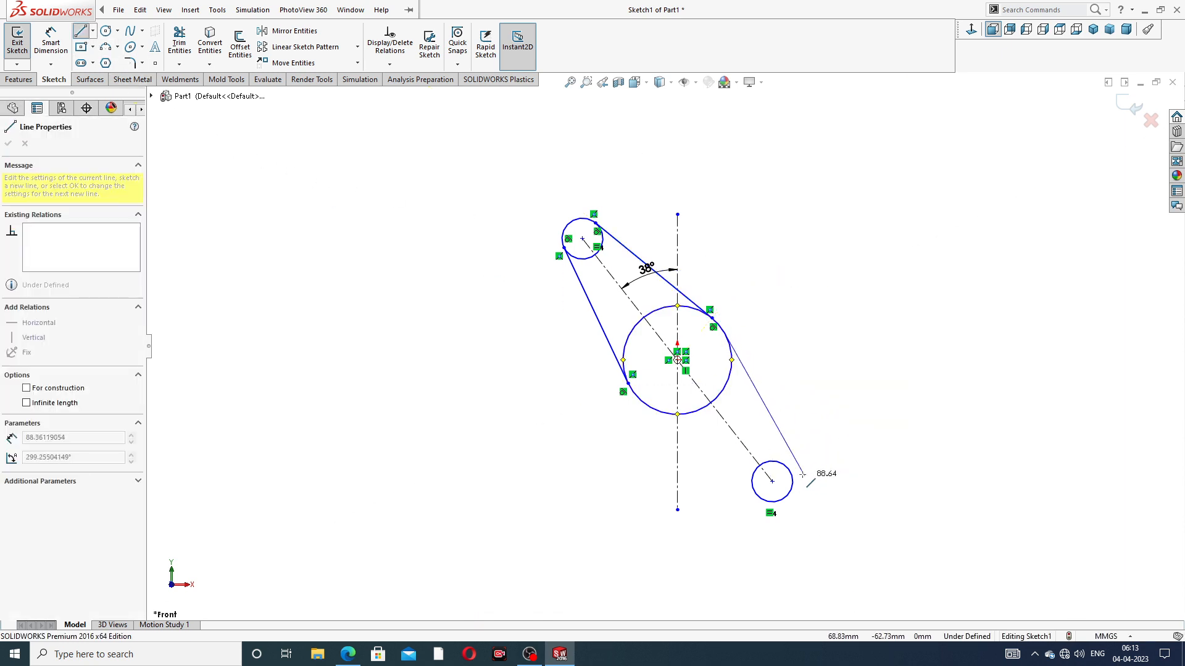
click(790, 472)
right_click(772, 292)
click(782, 301)
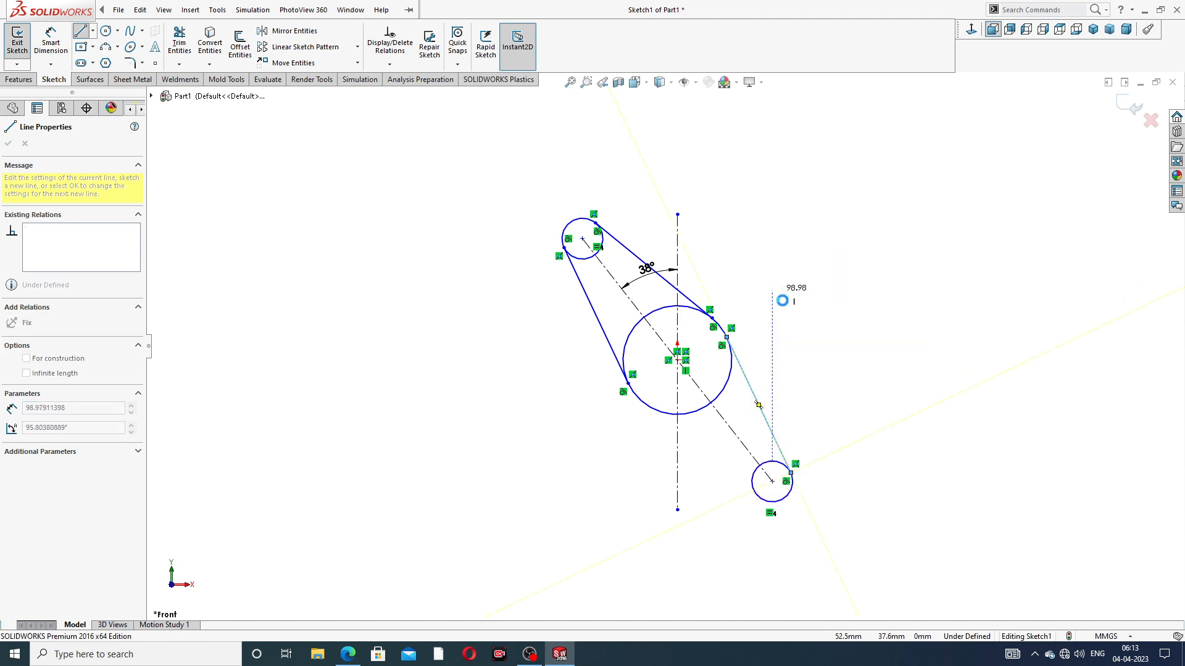
Draw a line joining the bottom of the large circle to the lower-left side of the lower small circle
click(80, 31)
click(664, 413)
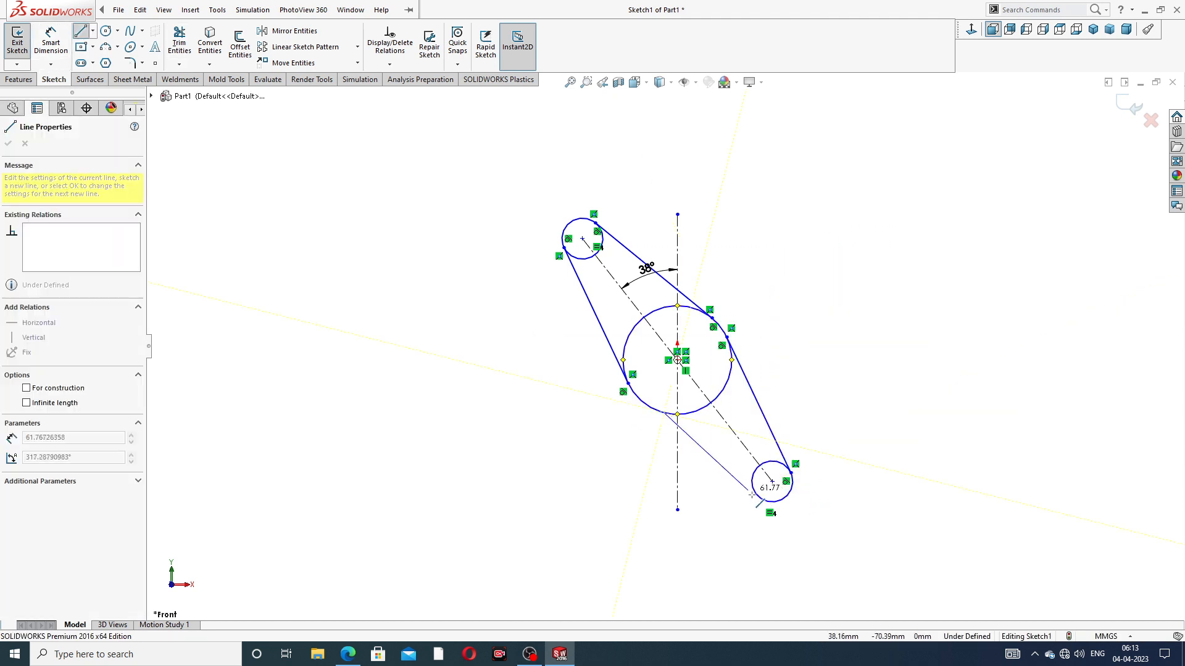
click(757, 492)
right_click(835, 305)
click(855, 321)
scroll(740, 380, down, 2)
scroll(746, 377, down, 1)
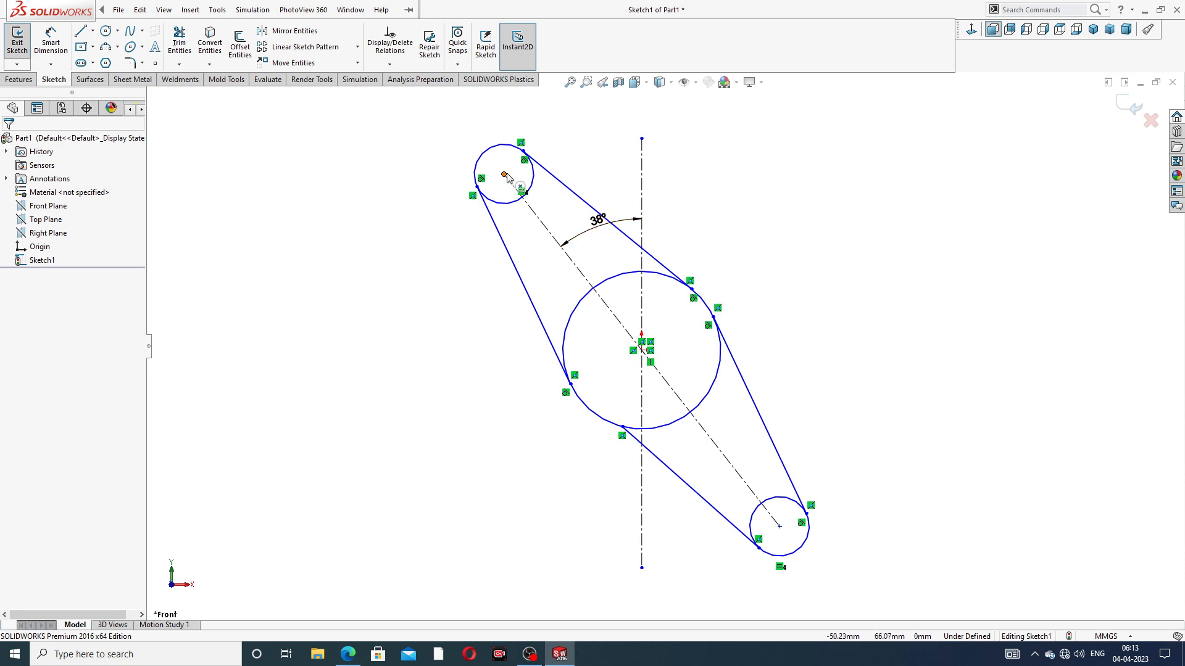
Check the exhaust manifold PDF drawing, and dimension the aligned distance between the two small circles' centers as 136 mm
click(348, 654)
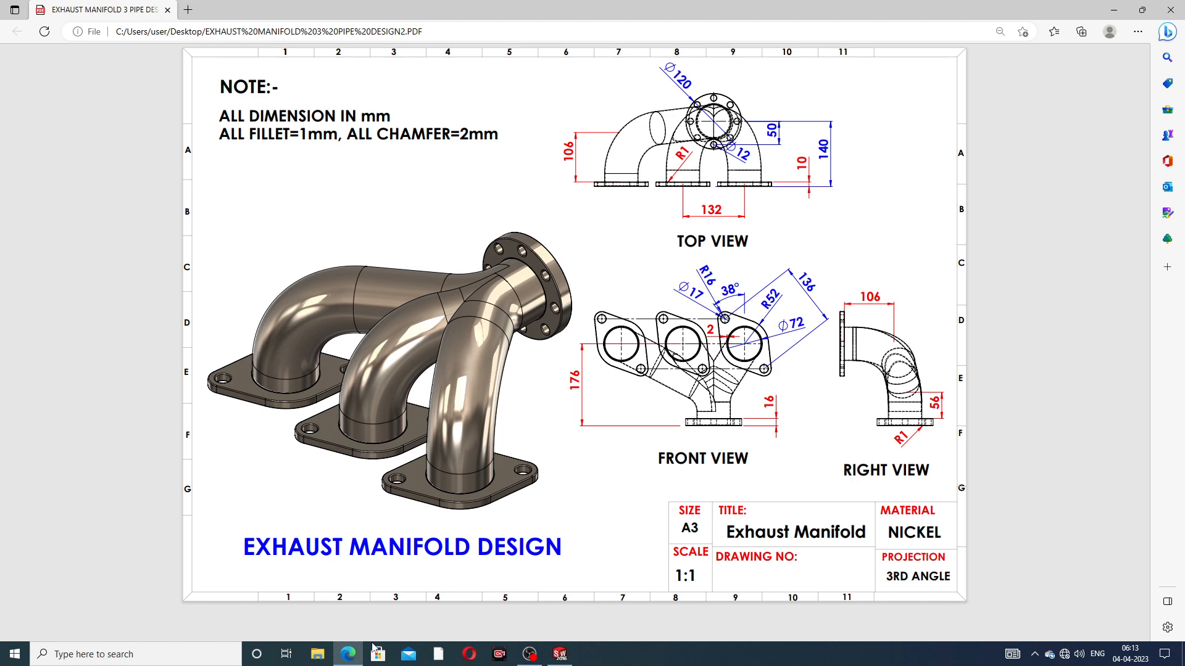
click(349, 653)
click(52, 43)
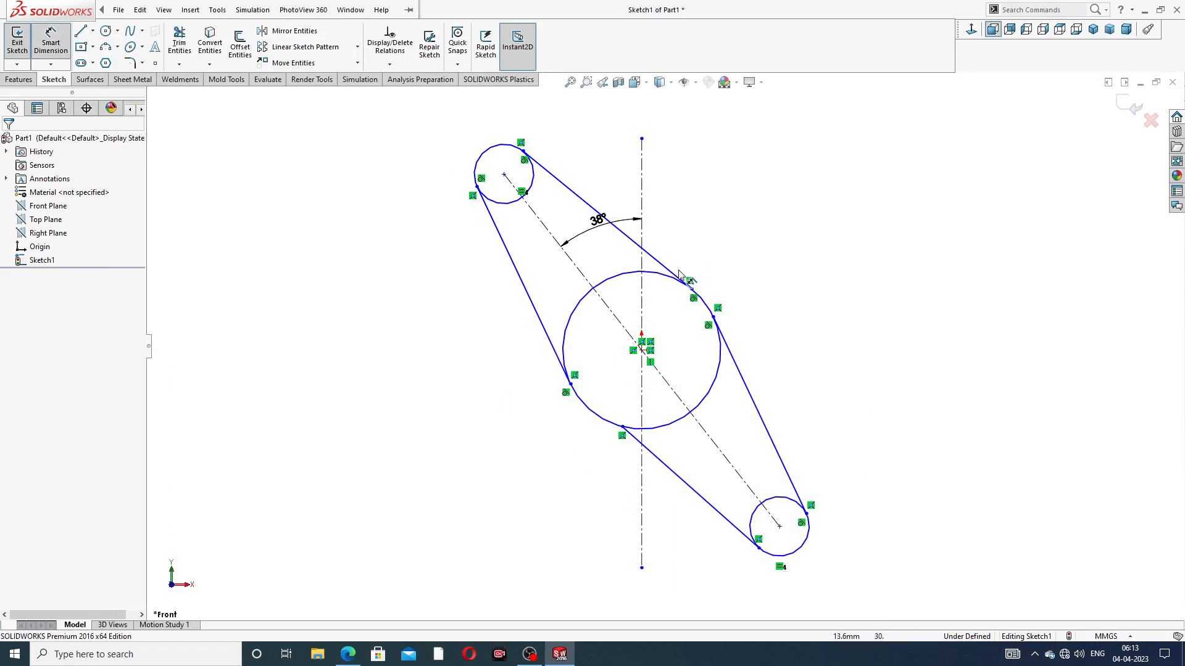
click(504, 176)
click(780, 526)
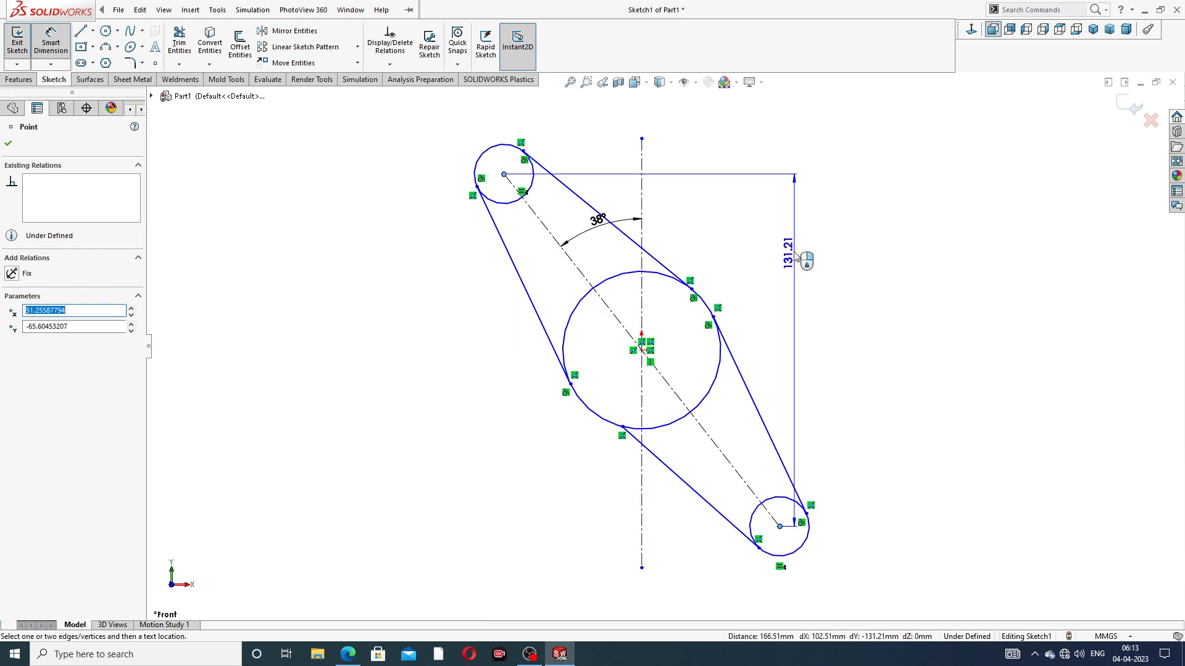
click(758, 196)
text(136)
key(Return)
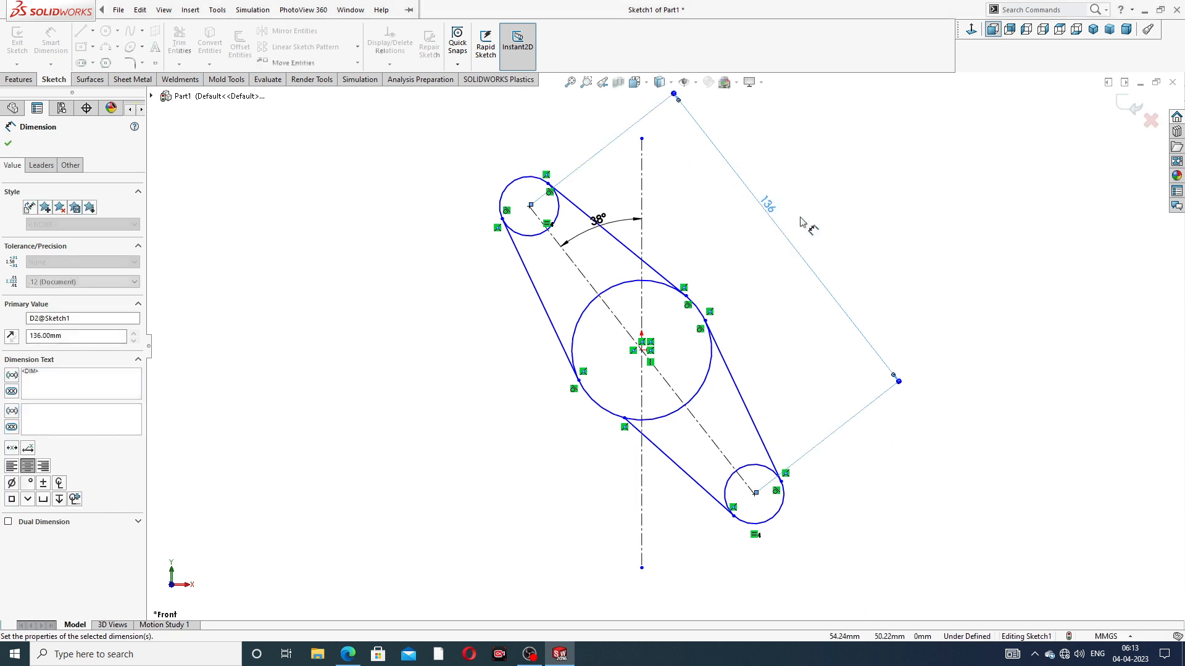
Dimension the upper small circle's diameter as 32 mm
click(577, 230)
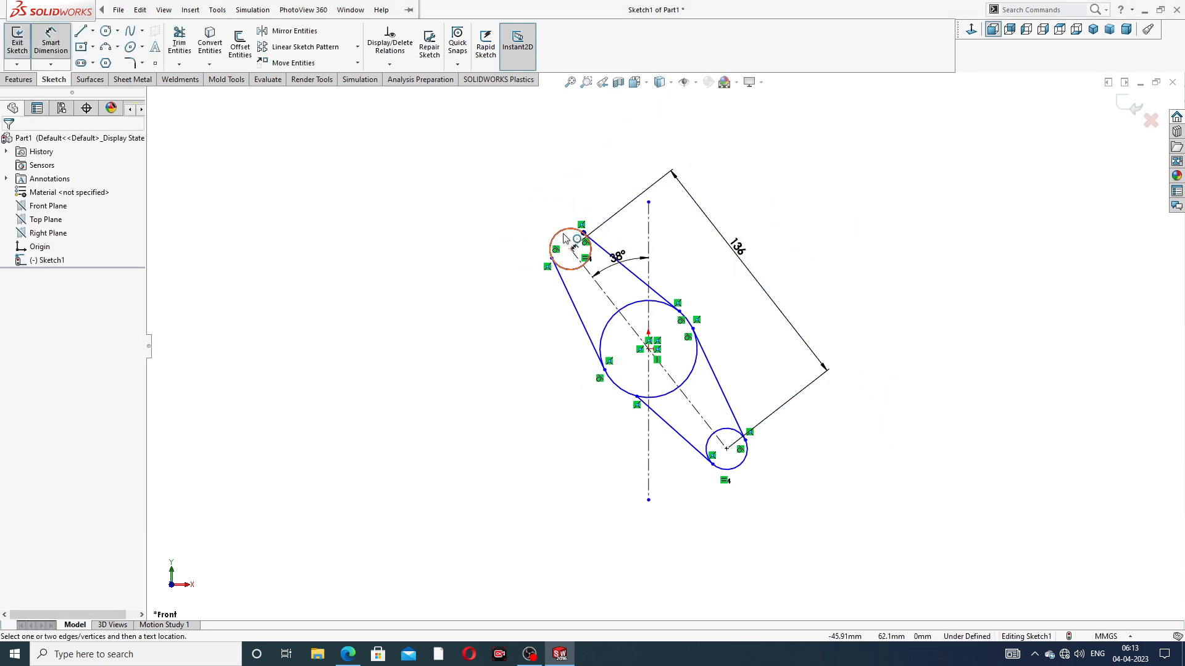
click(503, 204)
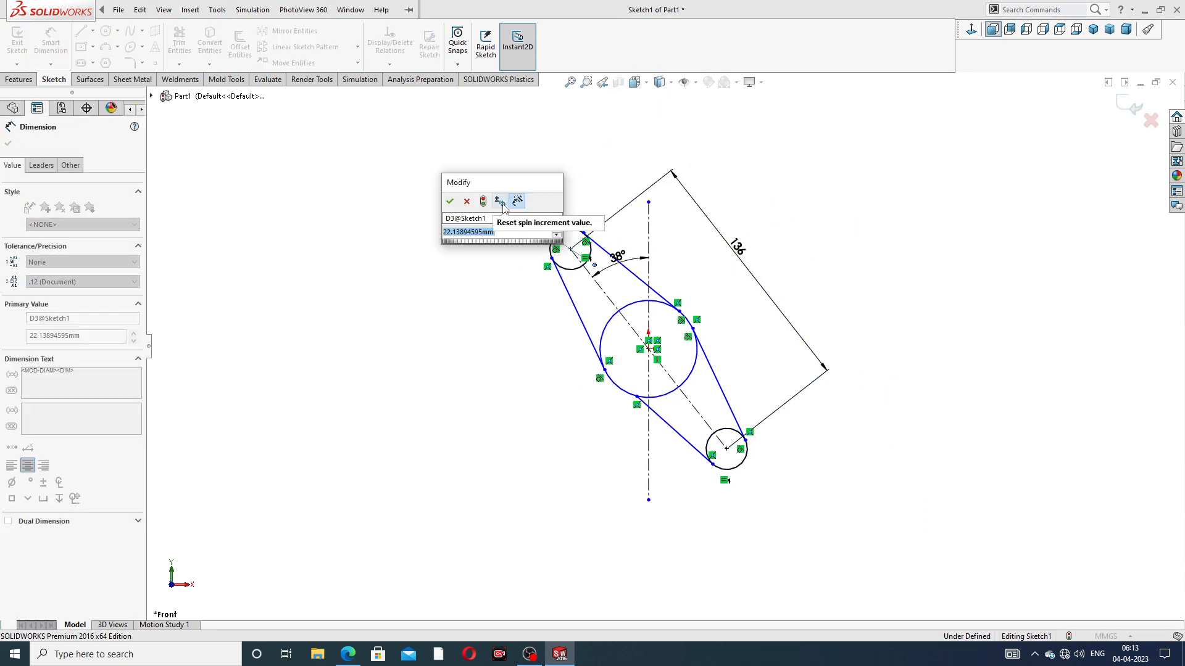
text(32)
key(Return)
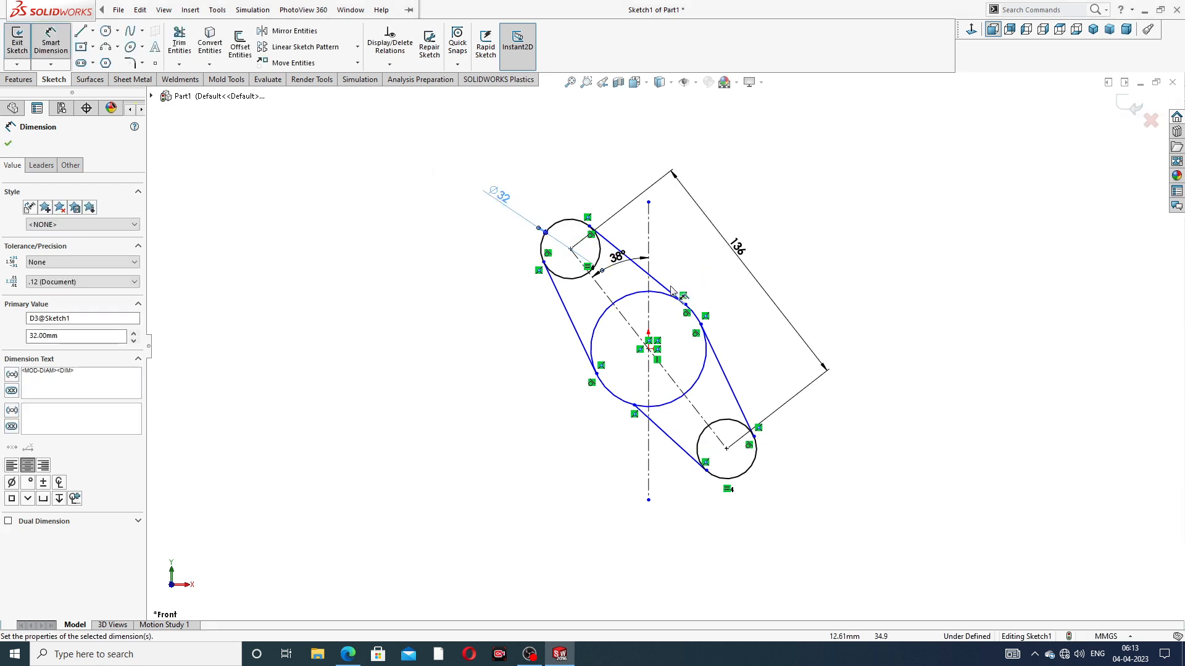
Dimension the large center circle's diameter as 104 mm
click(677, 301)
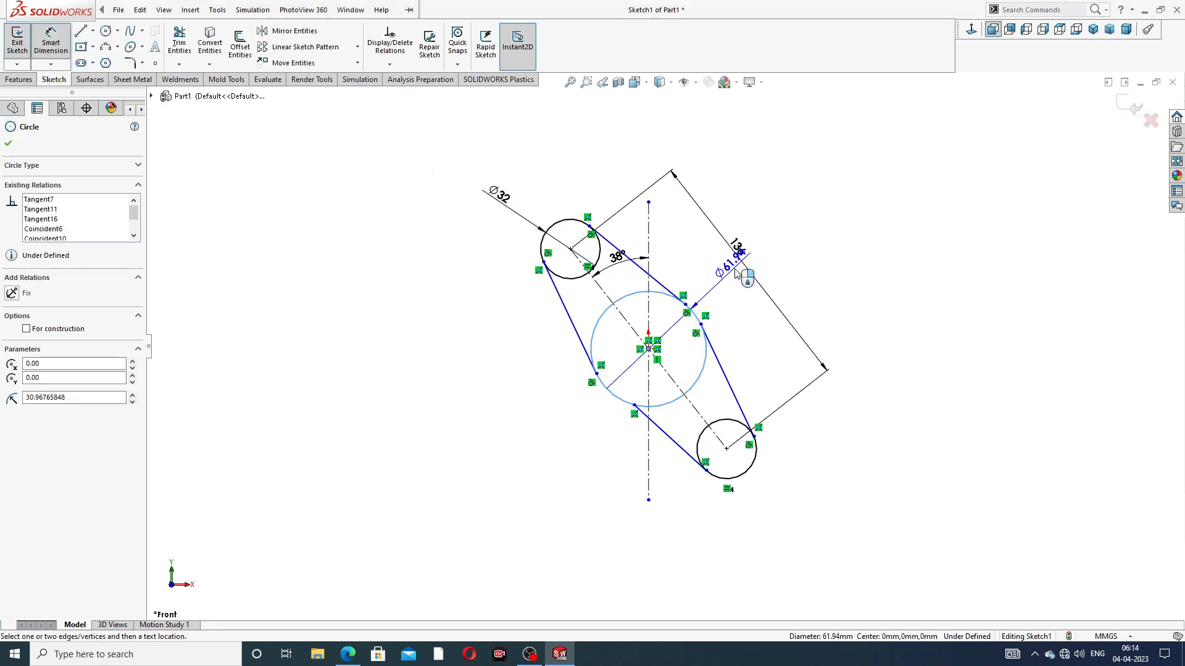
click(743, 254)
text(104)
key(Return)
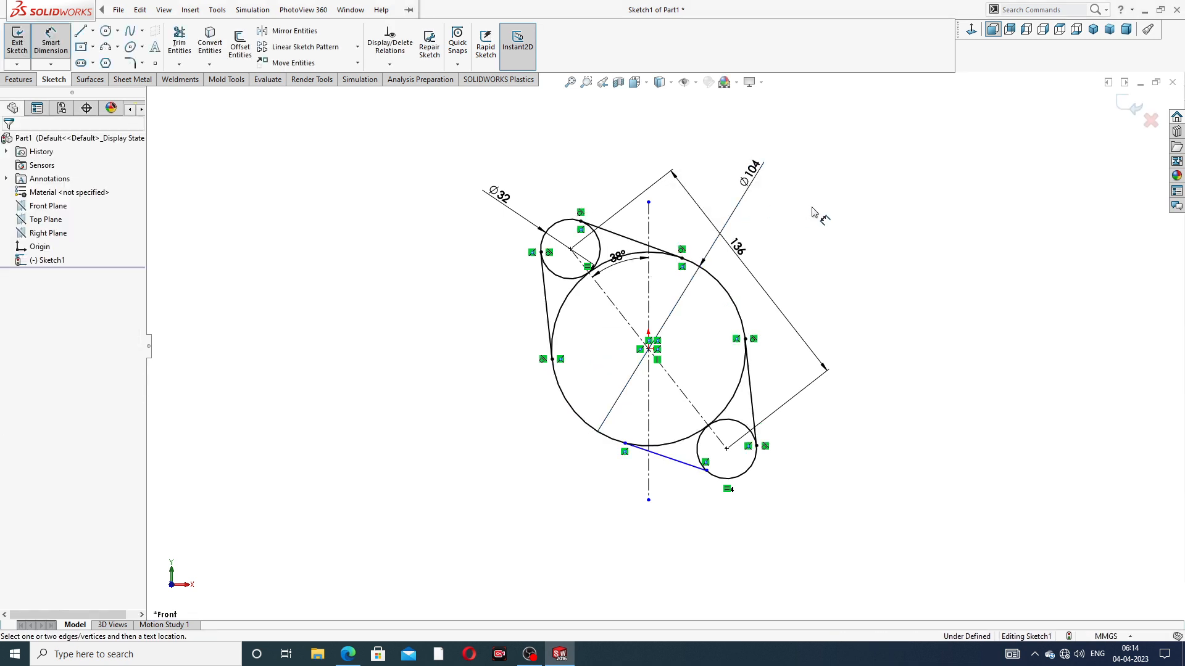
scroll(657, 312, down, 3)
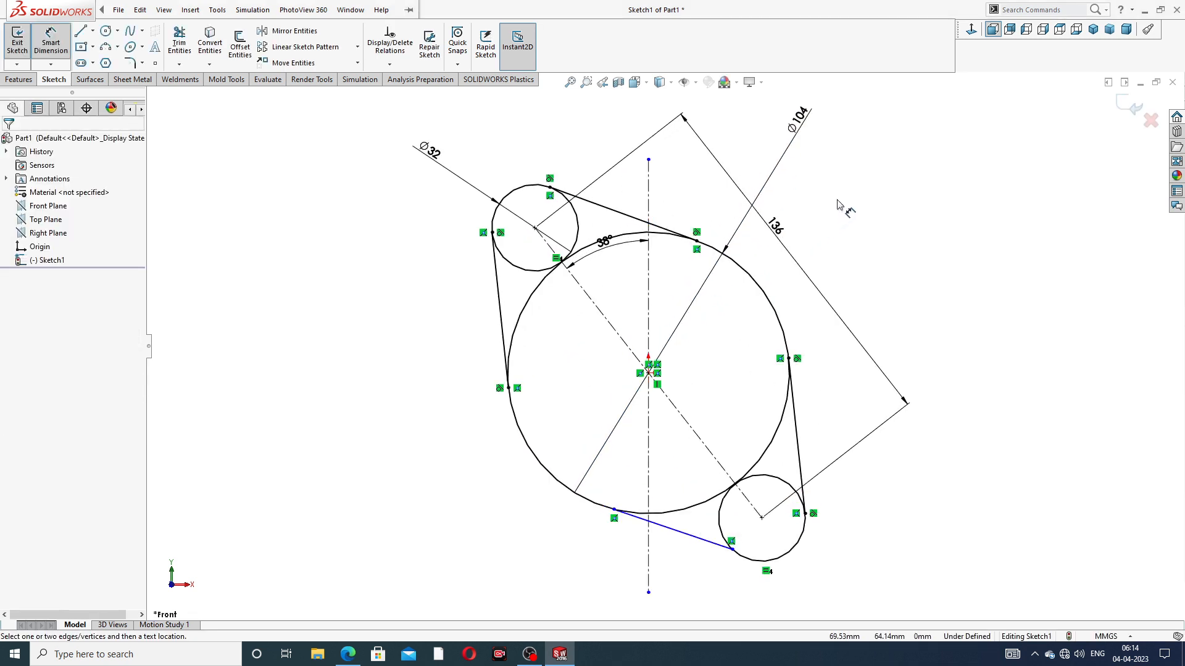
right_click(838, 204)
click(869, 186)
Move the 38° angle dimension's text outward, clear of the large circle
drag(594, 242, 603, 197)
click(846, 212)
scroll(512, 197, down, 2)
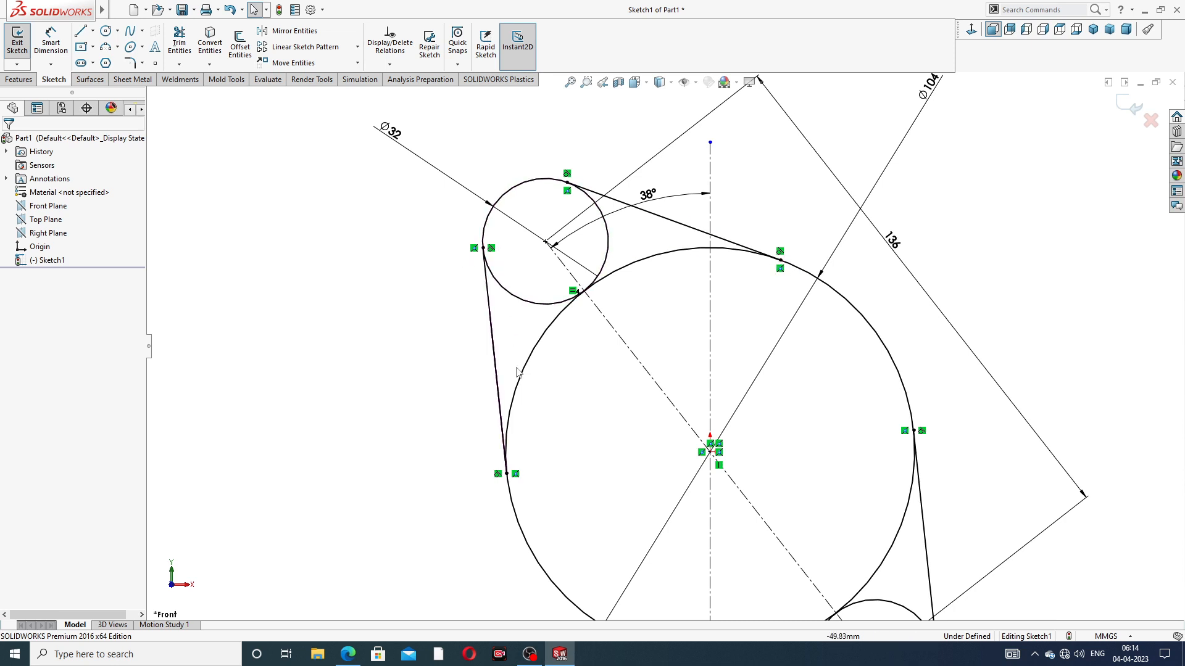
scroll(663, 347, up, 3)
scroll(791, 495, down, 3)
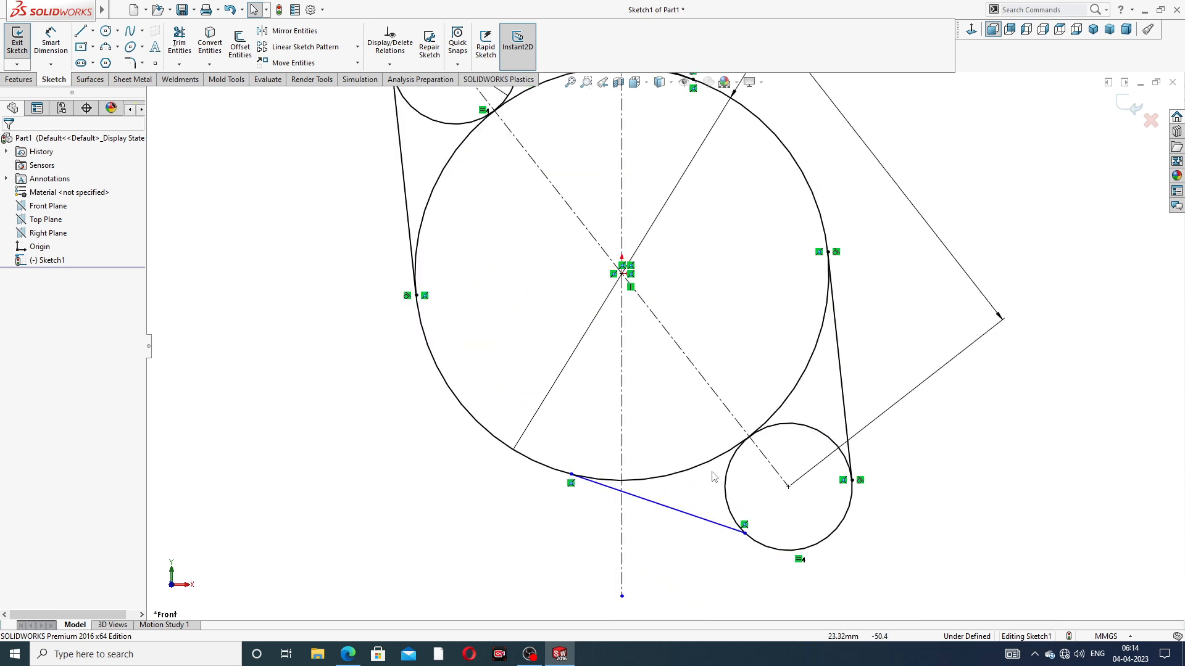
Make the lower connecting line tangent to the large center circle
click(616, 482)
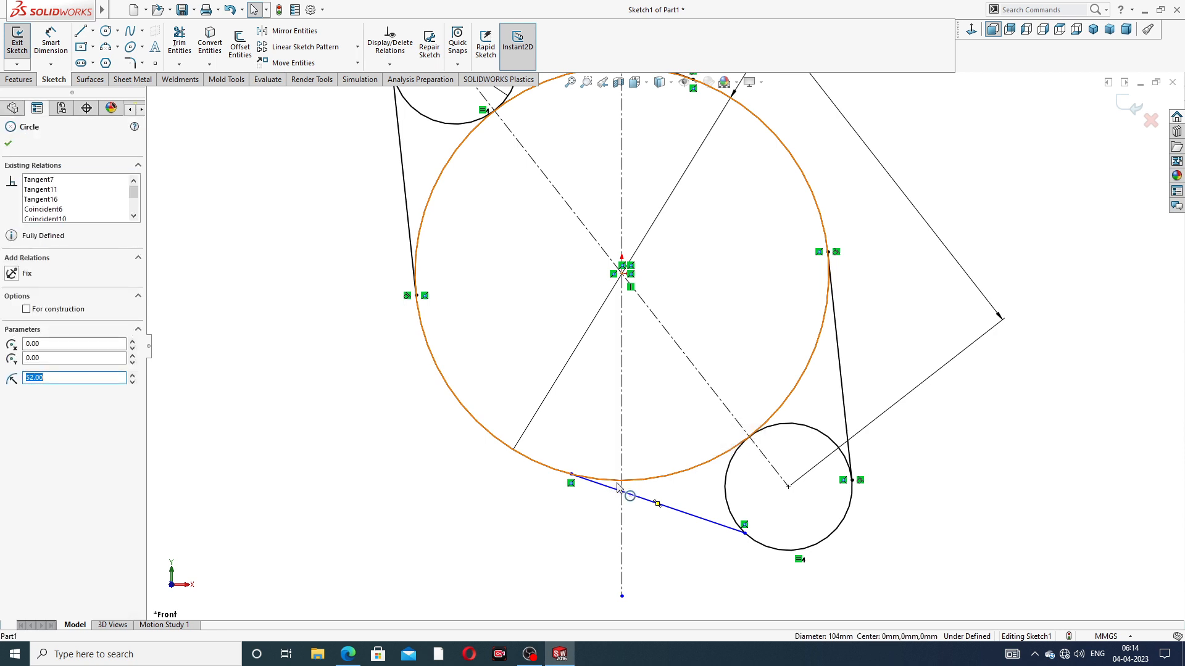
ctrl+click(618, 491)
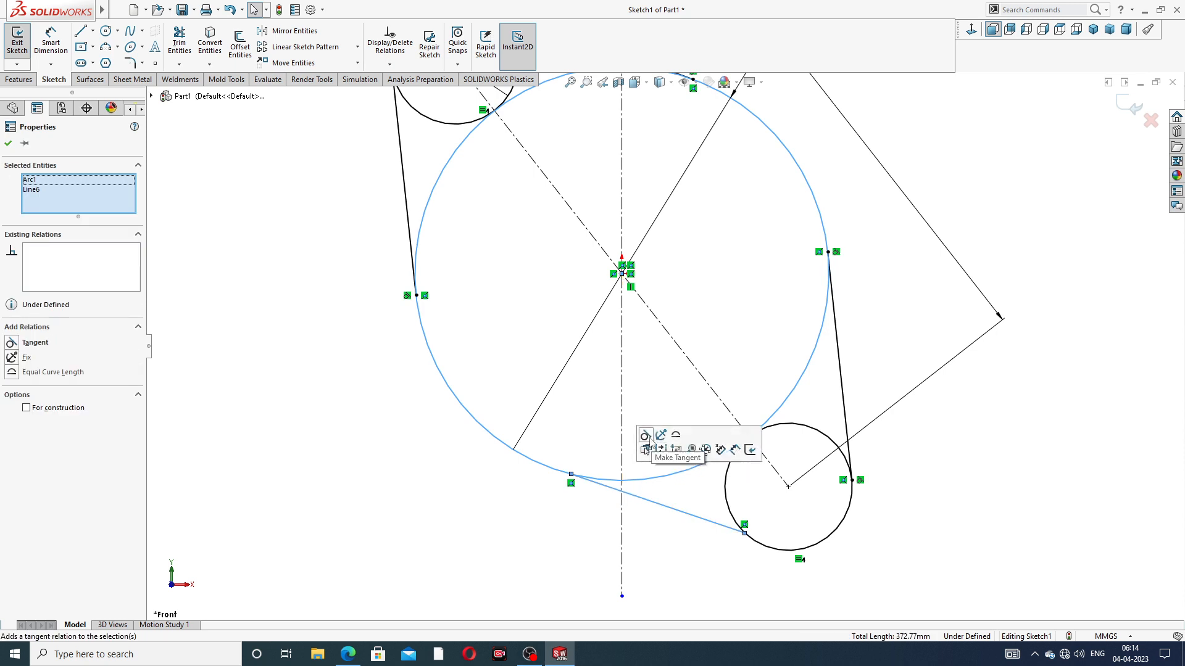
click(645, 436)
key(Escape)
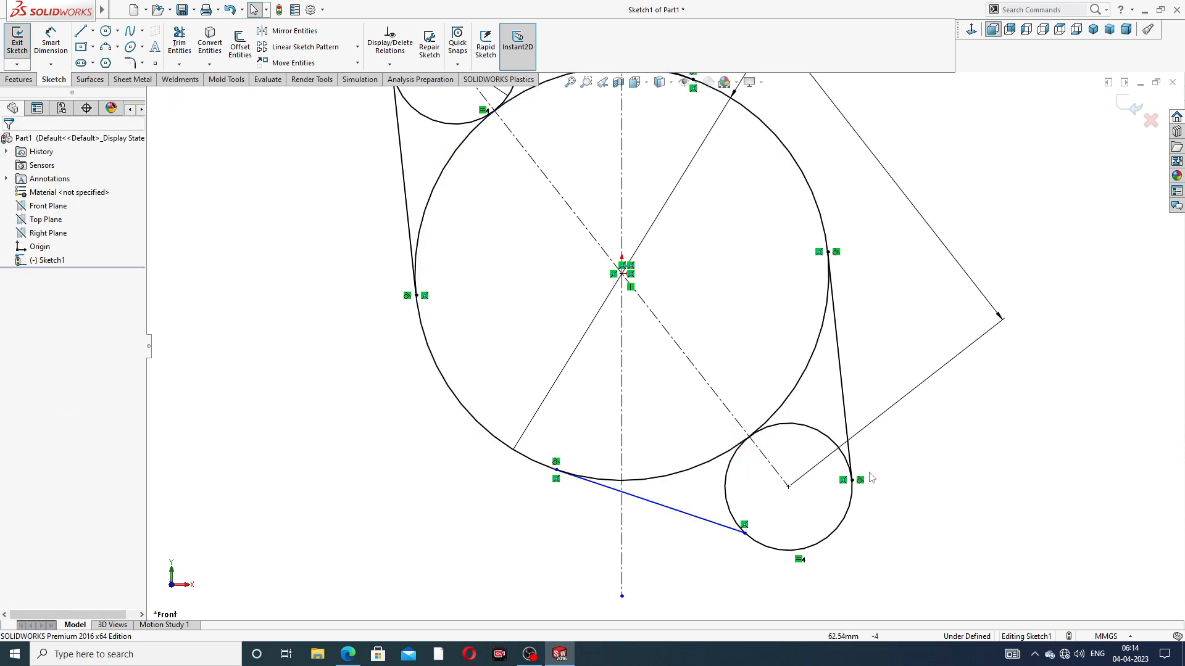
Make the same lower connecting line tangent to the lower small circle as well
click(720, 524)
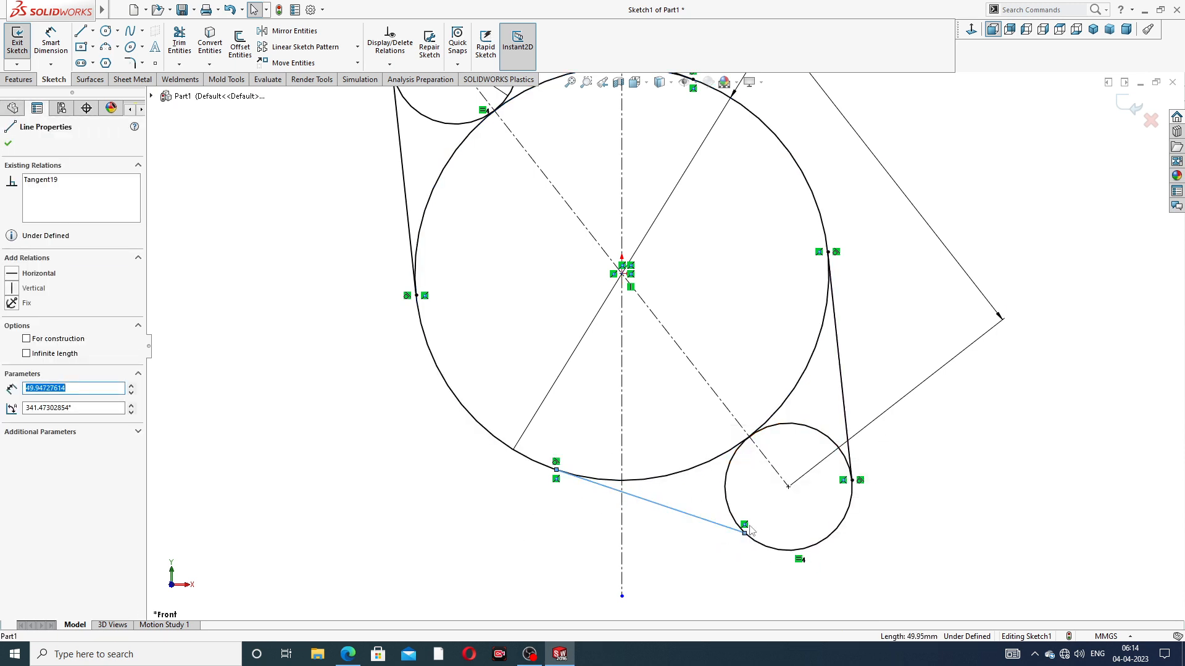
ctrl+click(733, 515)
click(767, 468)
key(Escape)
scroll(923, 432, up, 3)
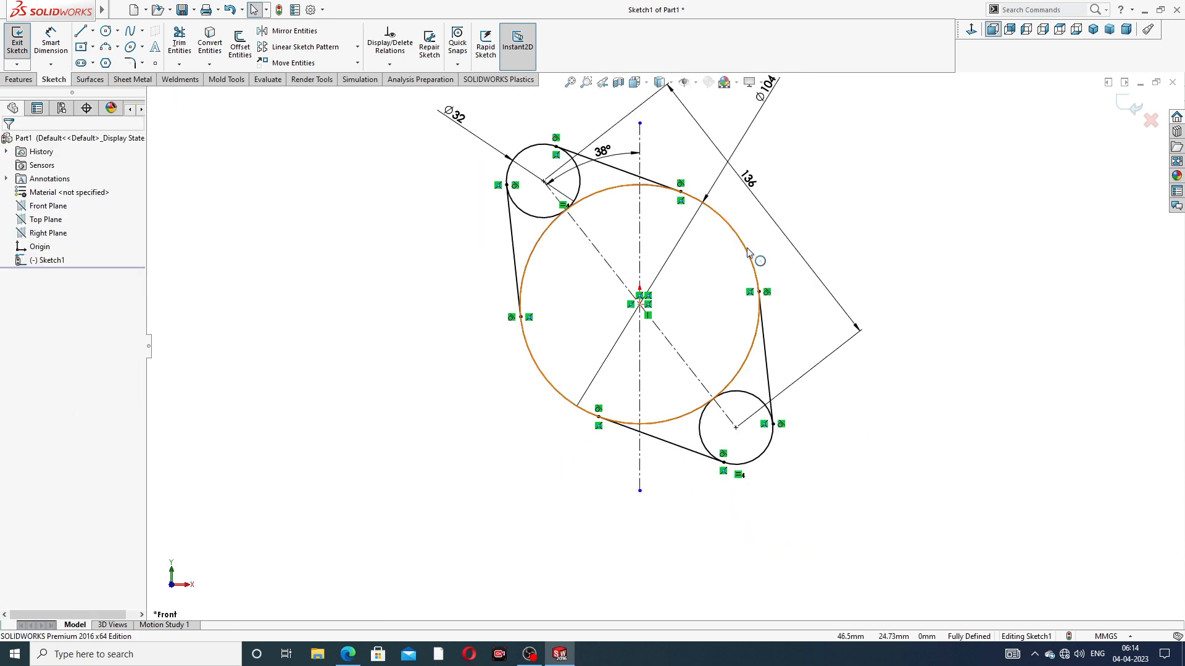
scroll(807, 211, up, 2)
scroll(714, 289, down, 2)
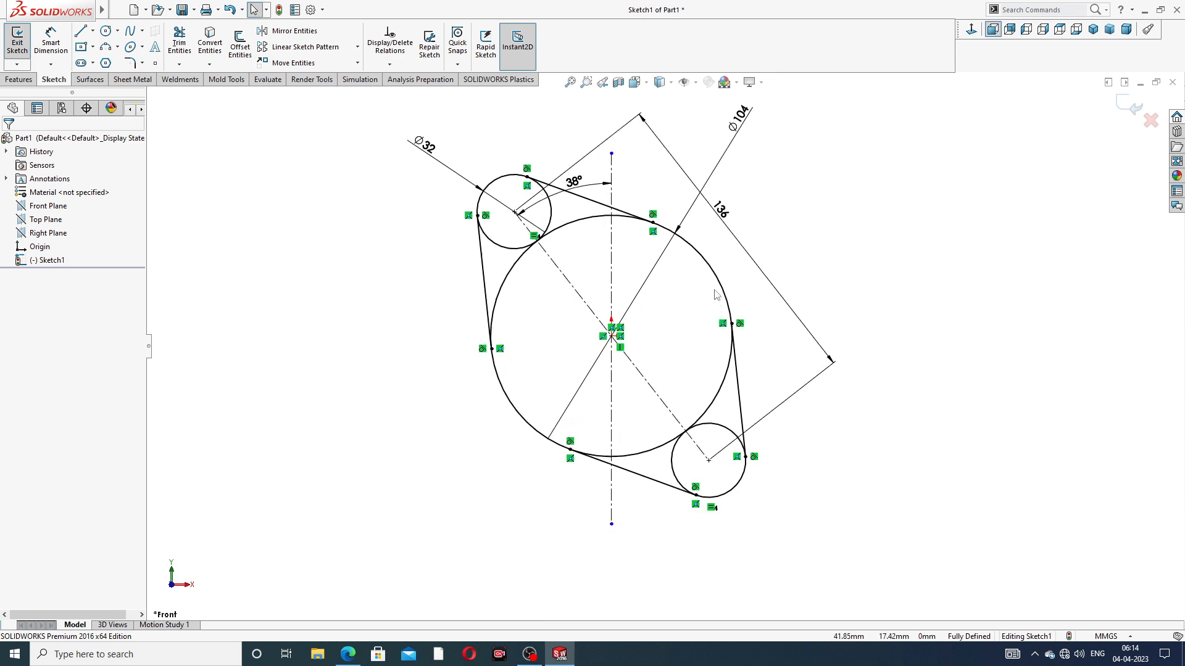
Power-trim the inner arcs of both small circles and the large circle's arcs inside the two lobes
click(179, 43)
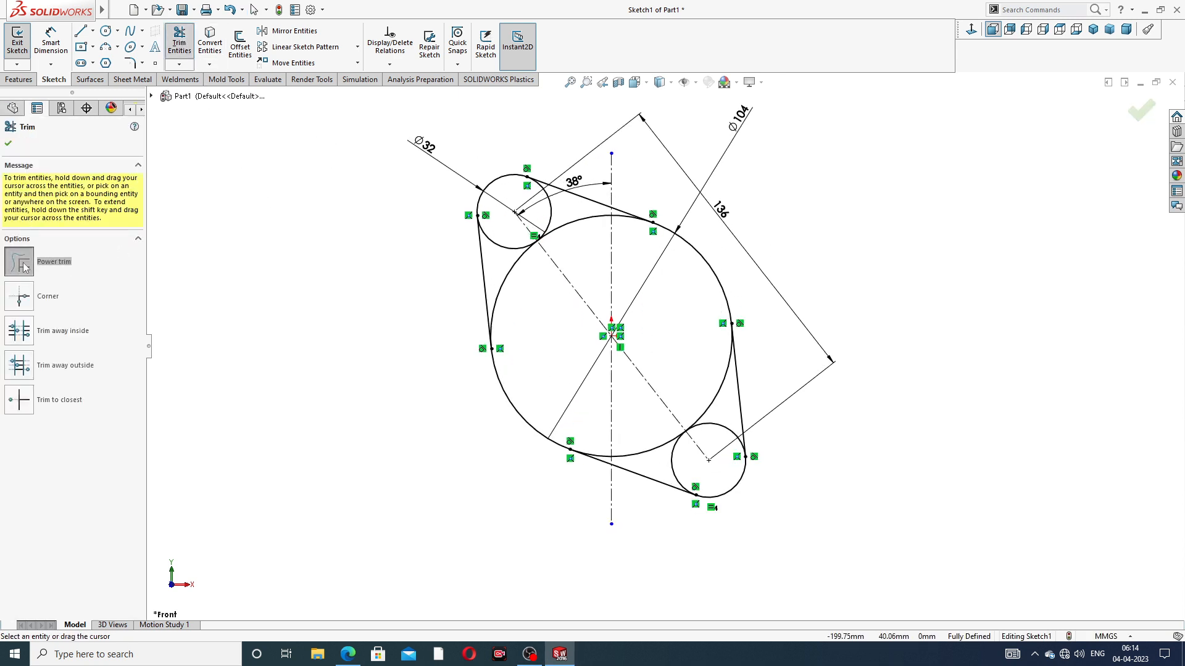
scroll(546, 255, up, 2)
mouse_move(515, 300)
mouse_down()
mouse_move(502, 251)
mouse_move(577, 254)
mouse_move(559, 222)
mouse_up()
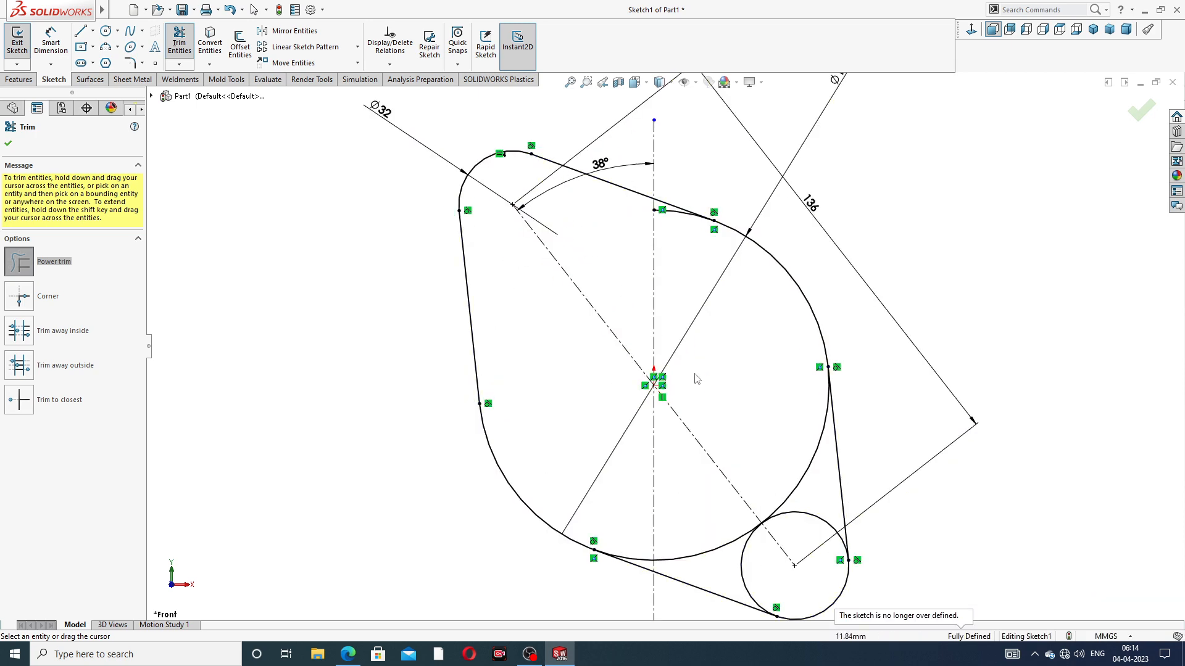
mouse_move(802, 444)
mouse_down()
mouse_move(793, 521)
mouse_move(714, 524)
mouse_move(741, 541)
mouse_move(779, 527)
mouse_up()
scroll(665, 535, down, 5)
drag(638, 435, 651, 476)
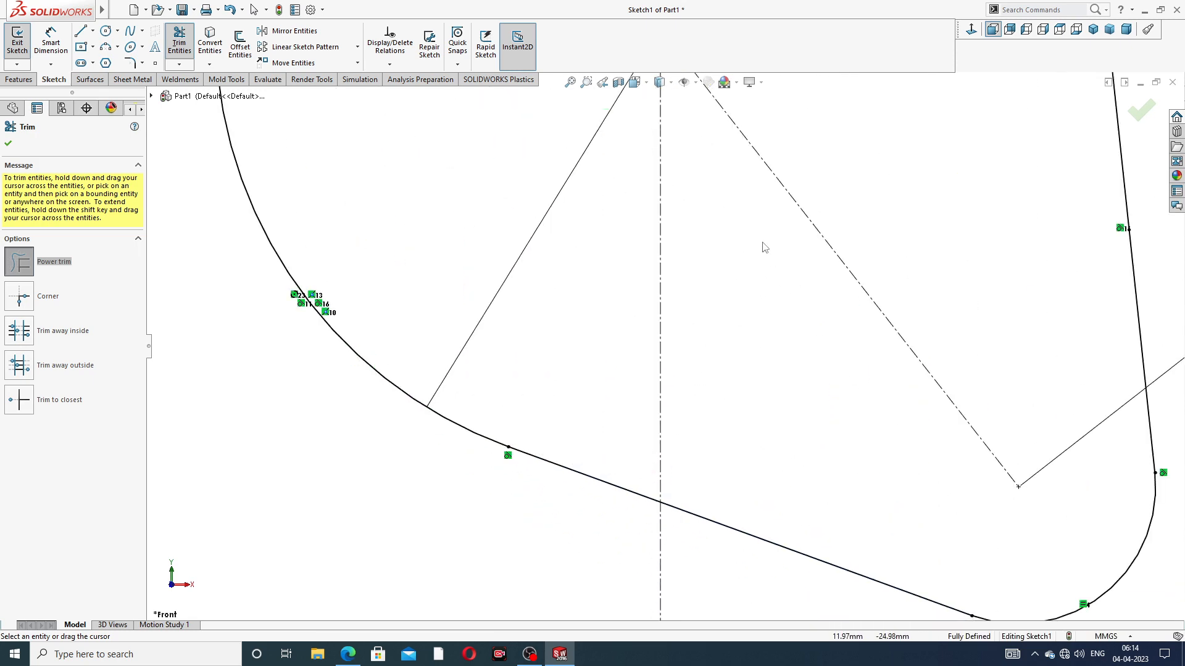
Trim the leftover piece of the large circle between the vertical centerline and the upper tangent point
scroll(765, 248, up, 5)
scroll(765, 237, down, 6)
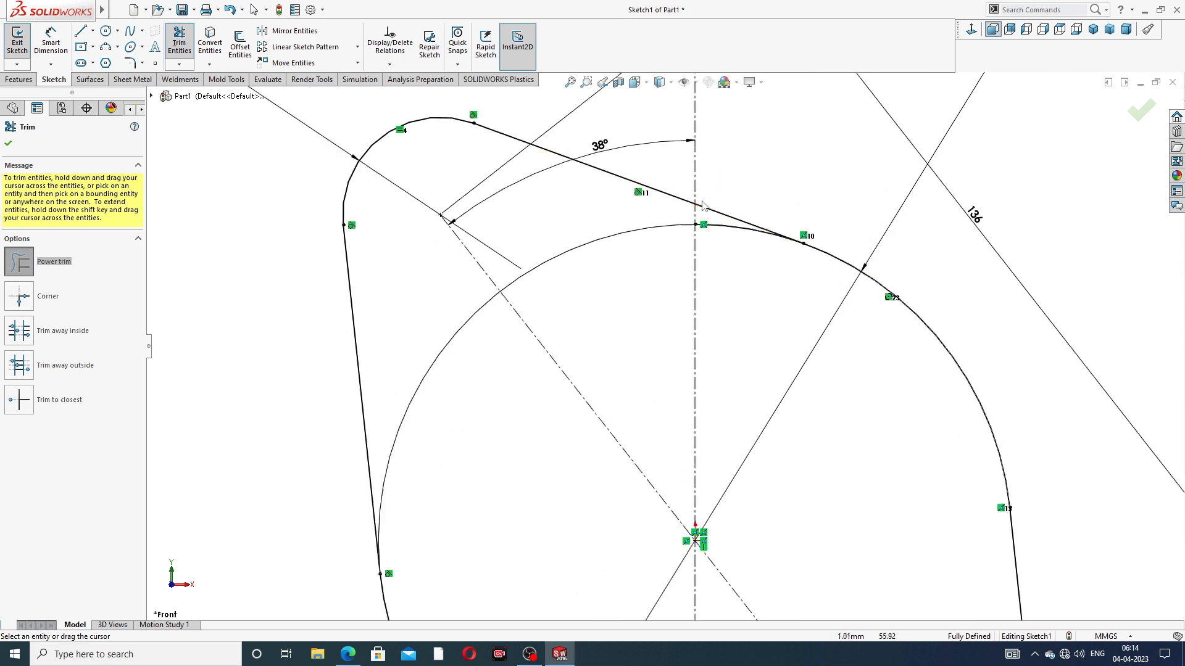
scroll(699, 204, down, 3)
scroll(772, 246, up, 9)
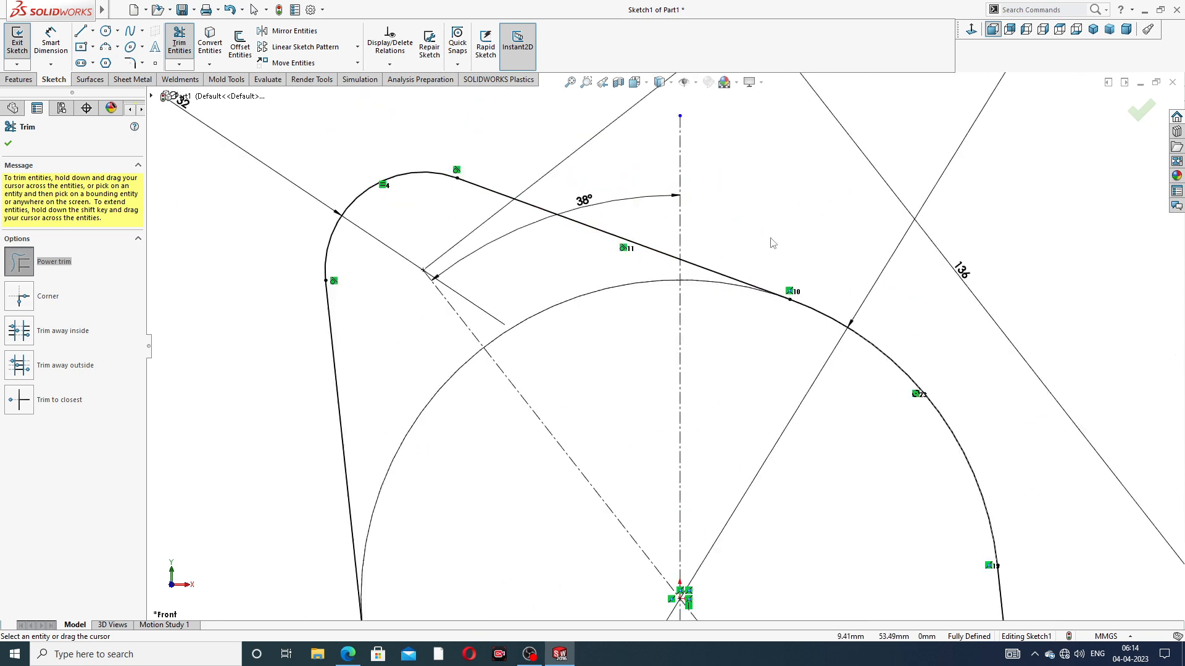
scroll(688, 520, down, 4)
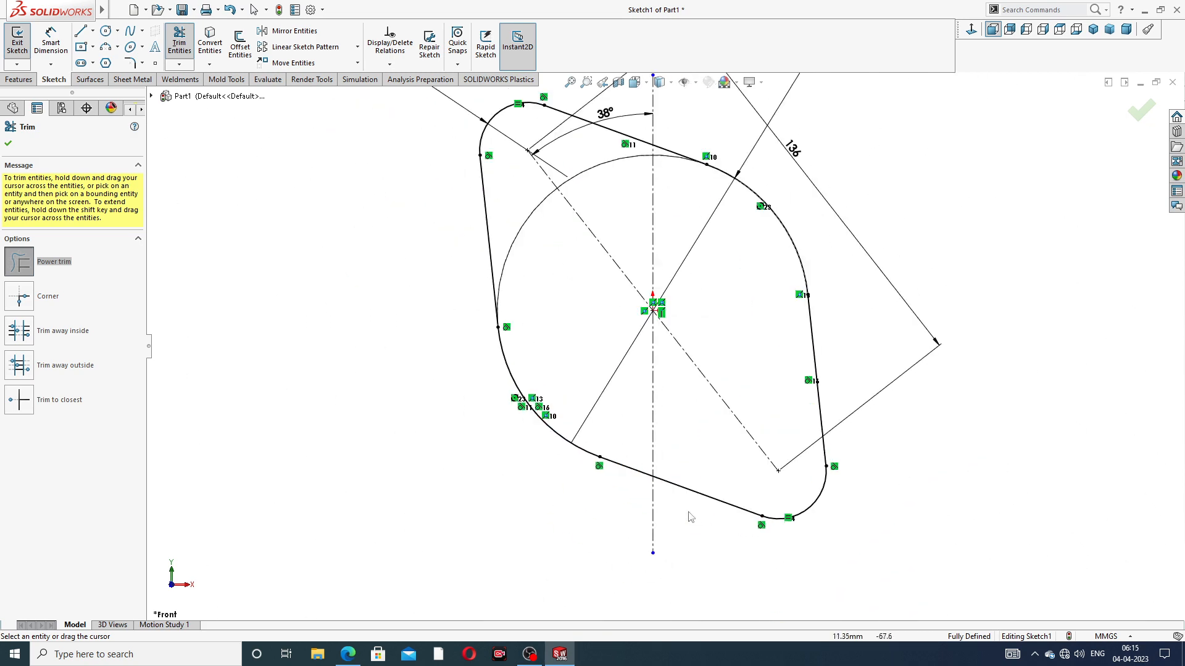
click(8, 145)
Move the 38° angle dimension above the upper lobe, outside the flange outline
scroll(665, 339, up, 3)
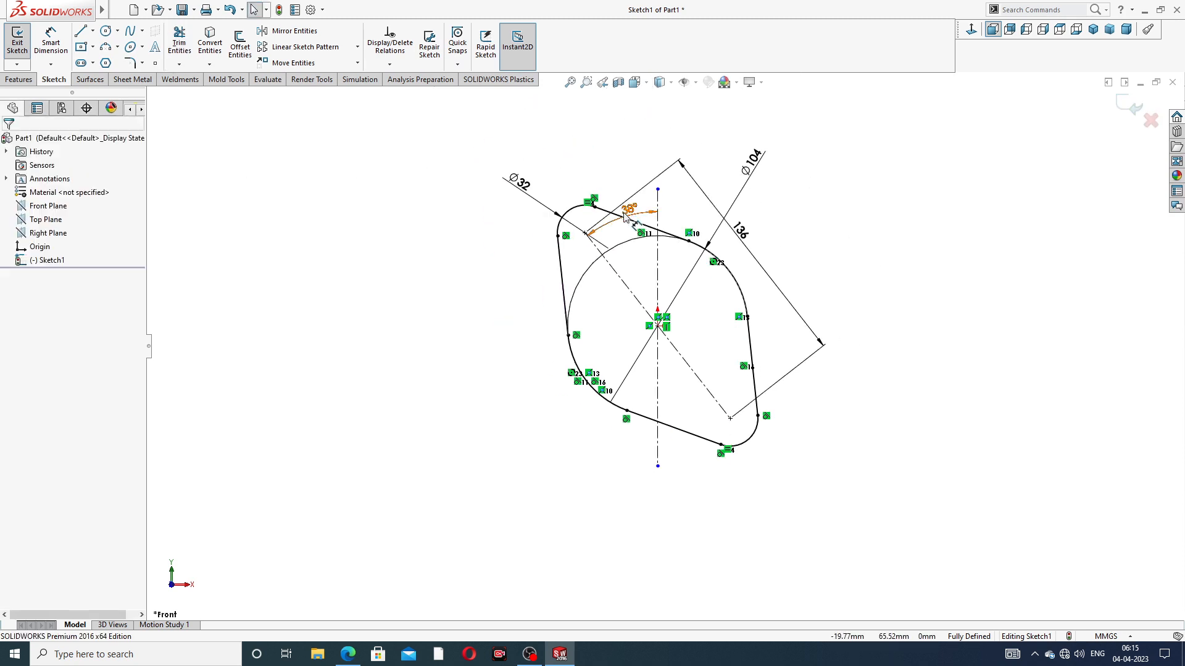
click(617, 173)
click(820, 185)
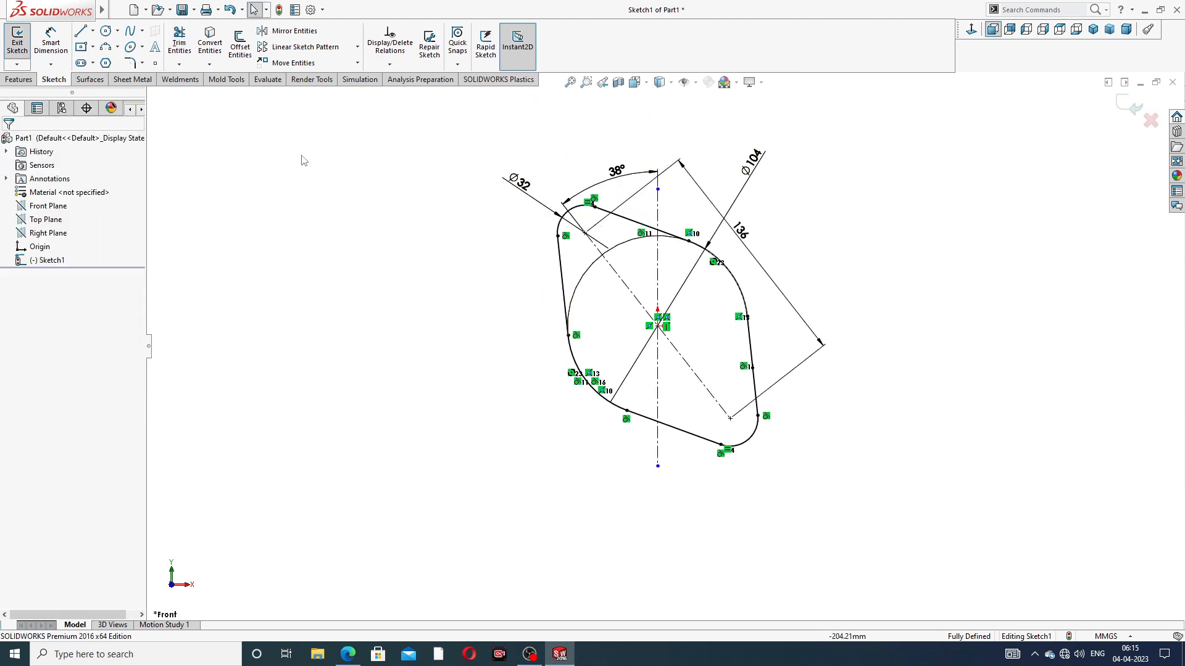
Check the flange thickness in the PDF drawing and extrude the outline as a blind boss 10 mm deep
click(18, 79)
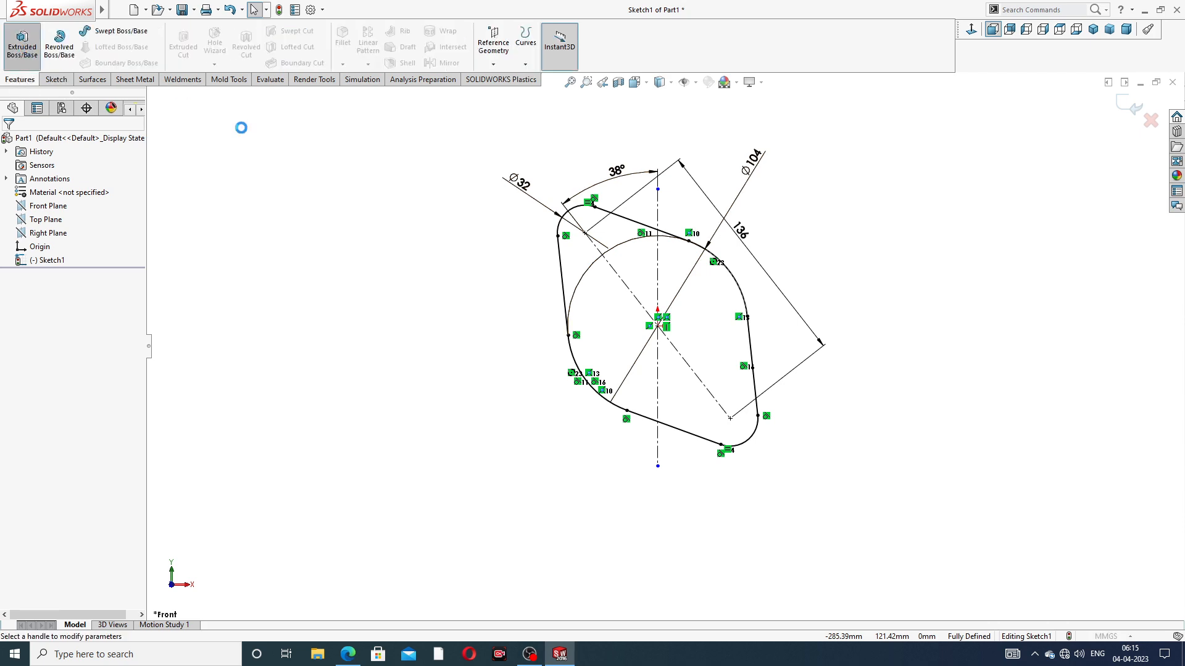
click(22, 43)
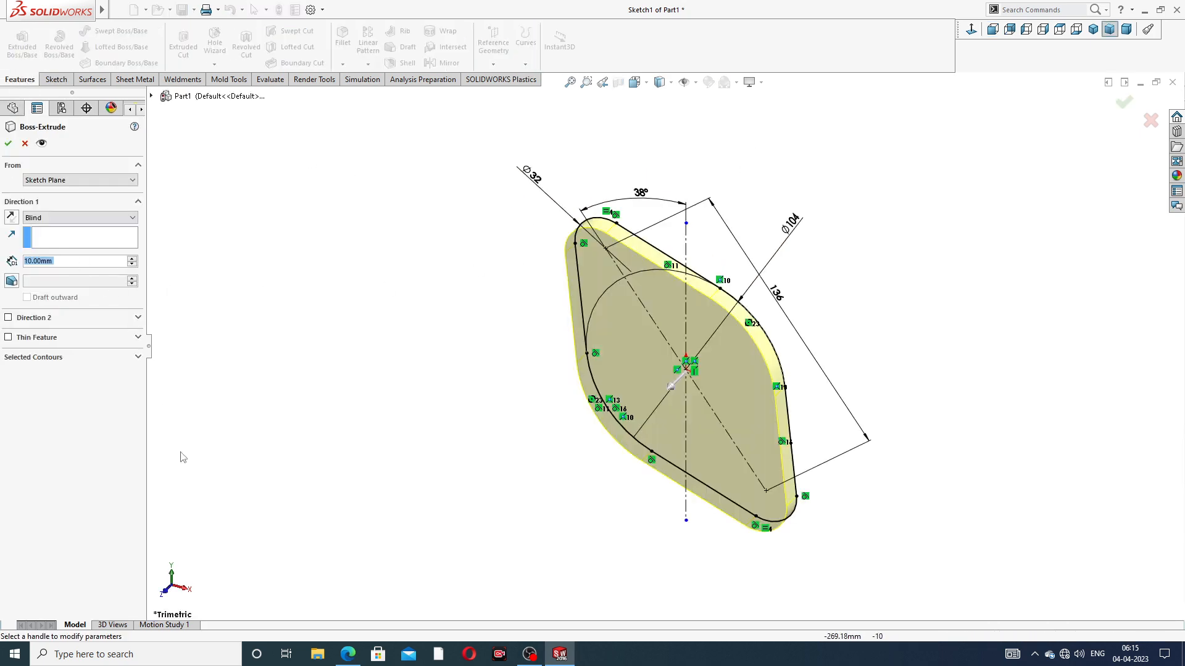
click(347, 654)
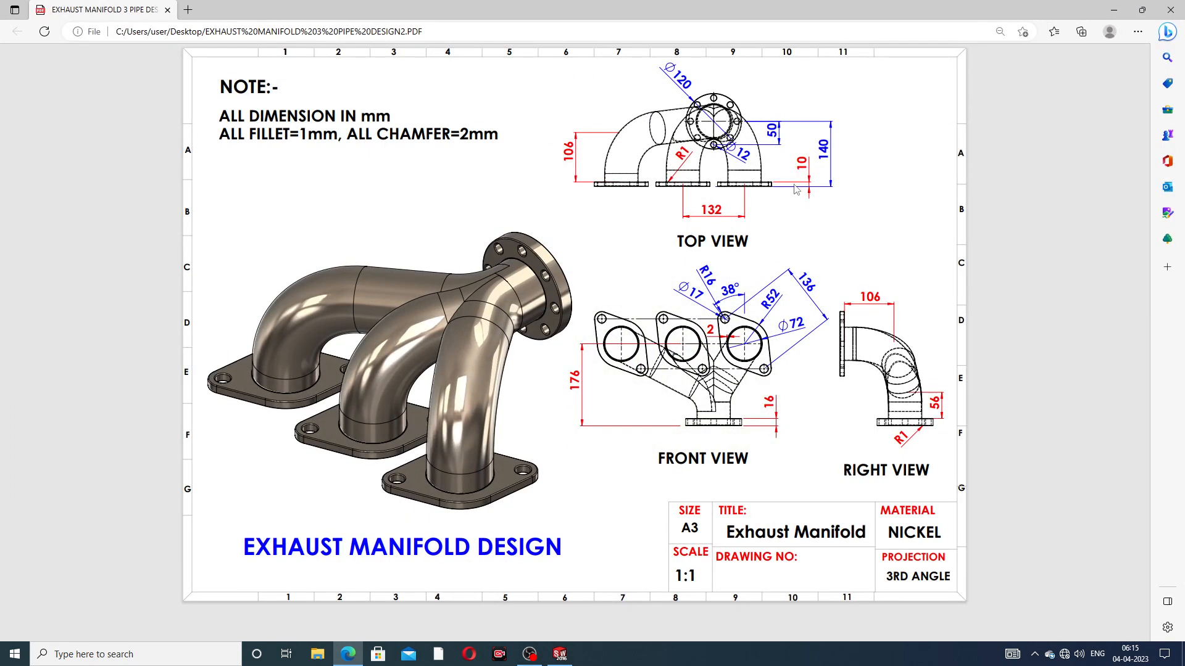
click(347, 654)
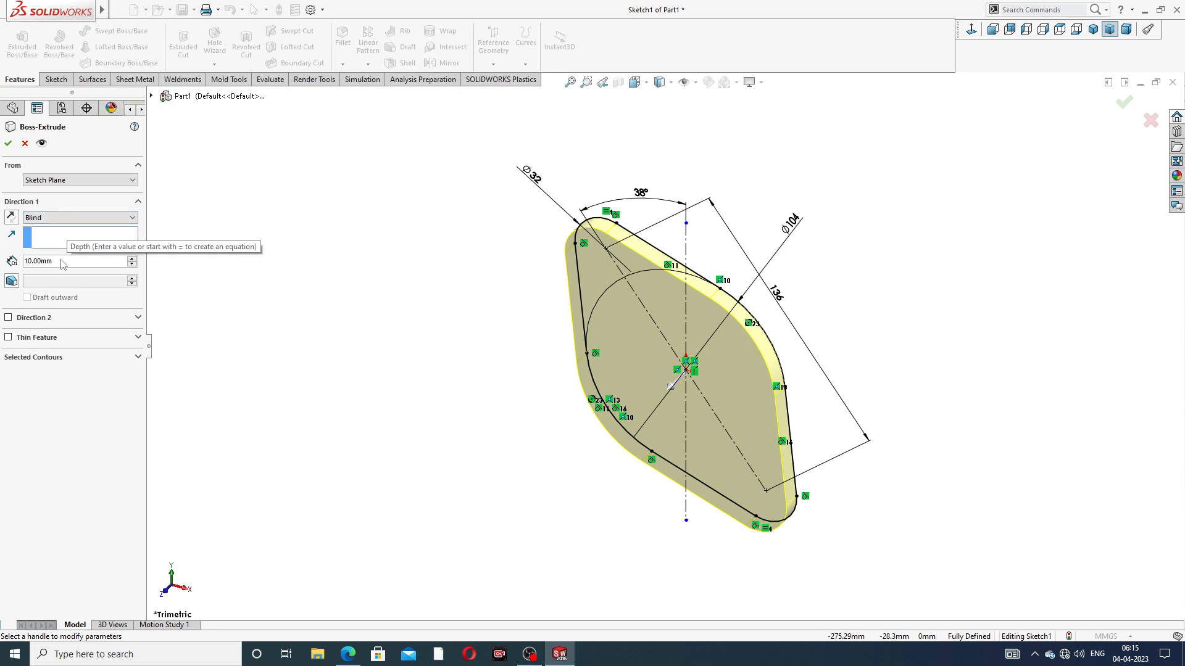
click(8, 144)
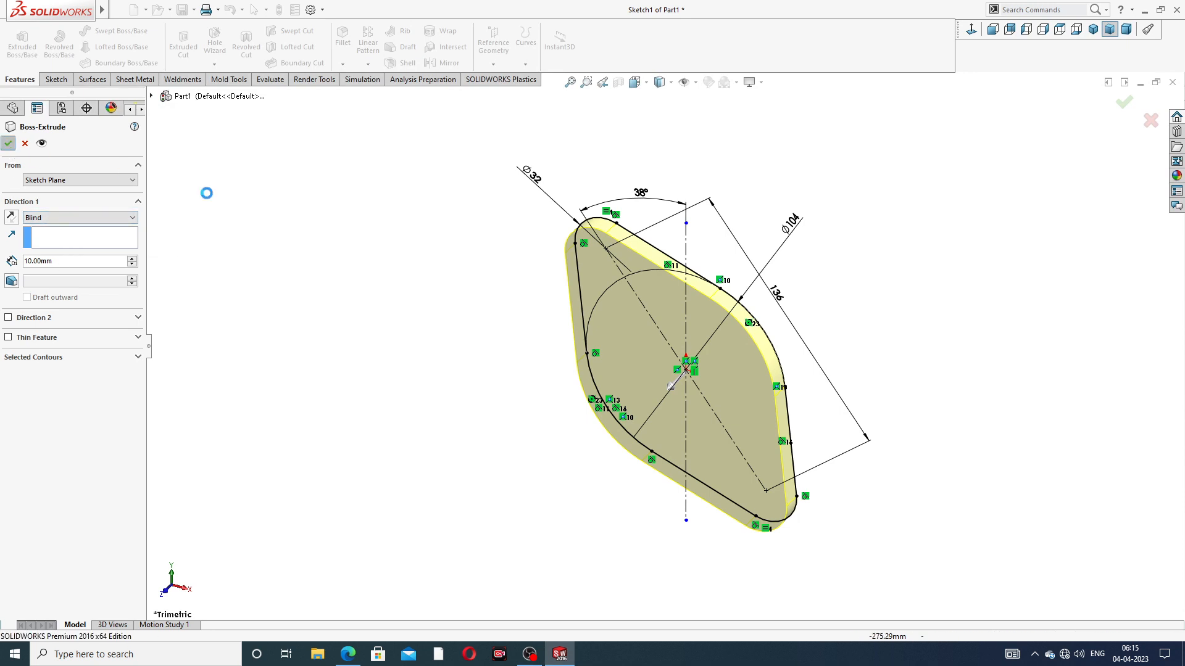
Start a sketch on the flange's front face and view it straight on
middle_drag(696, 368, 659, 303)
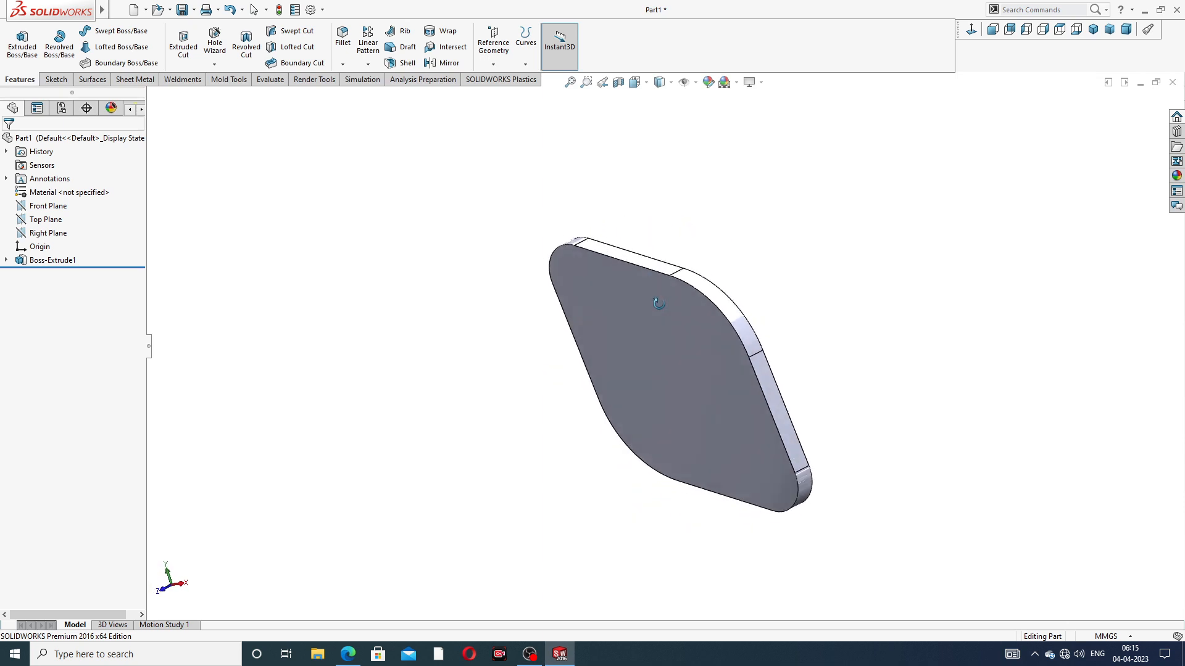
click(664, 342)
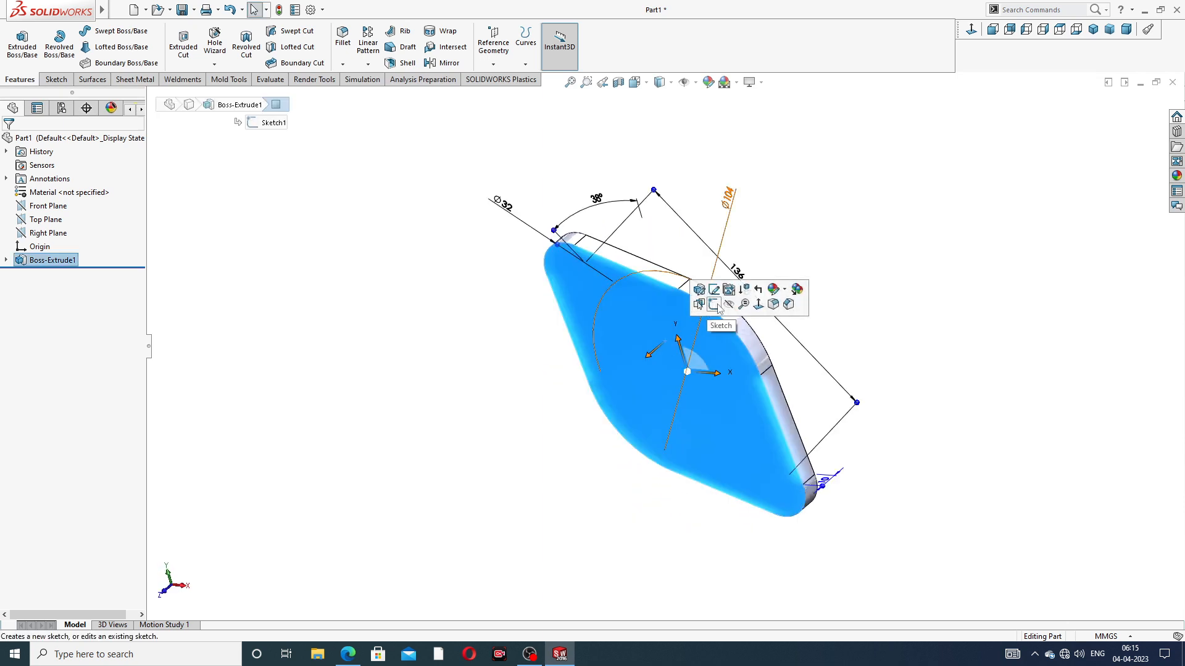
click(714, 304)
click(971, 31)
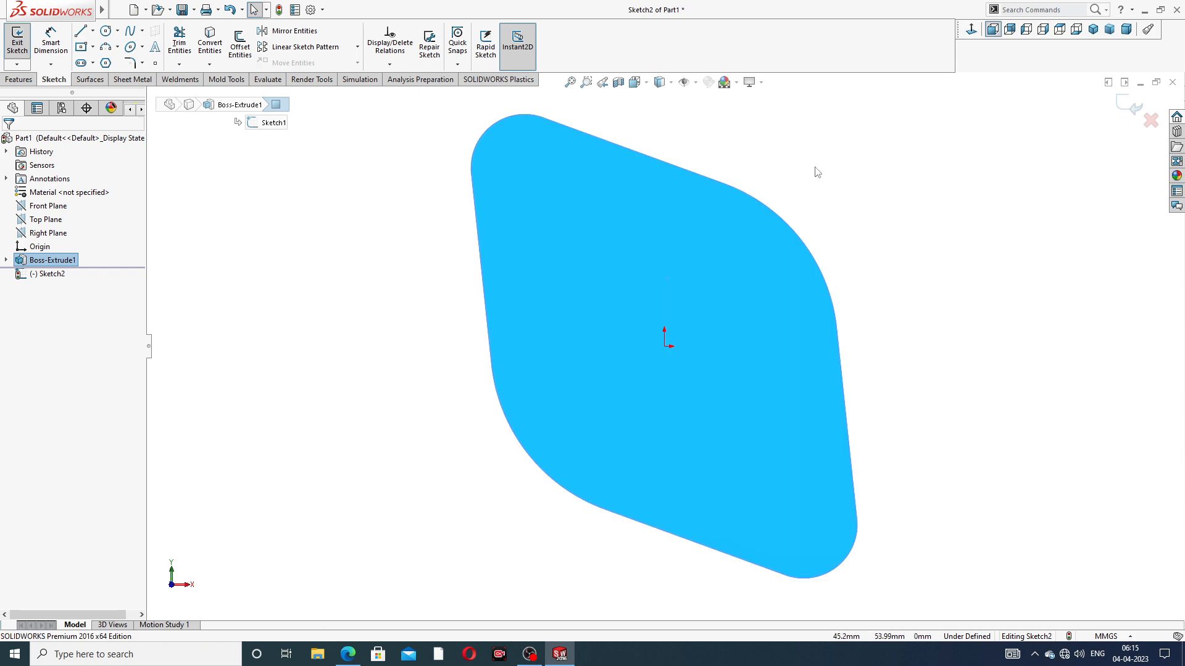
Check the hole layout in the PDF drawing, and sketch a circle of about 32.6 mm radius centered on the origin
click(348, 654)
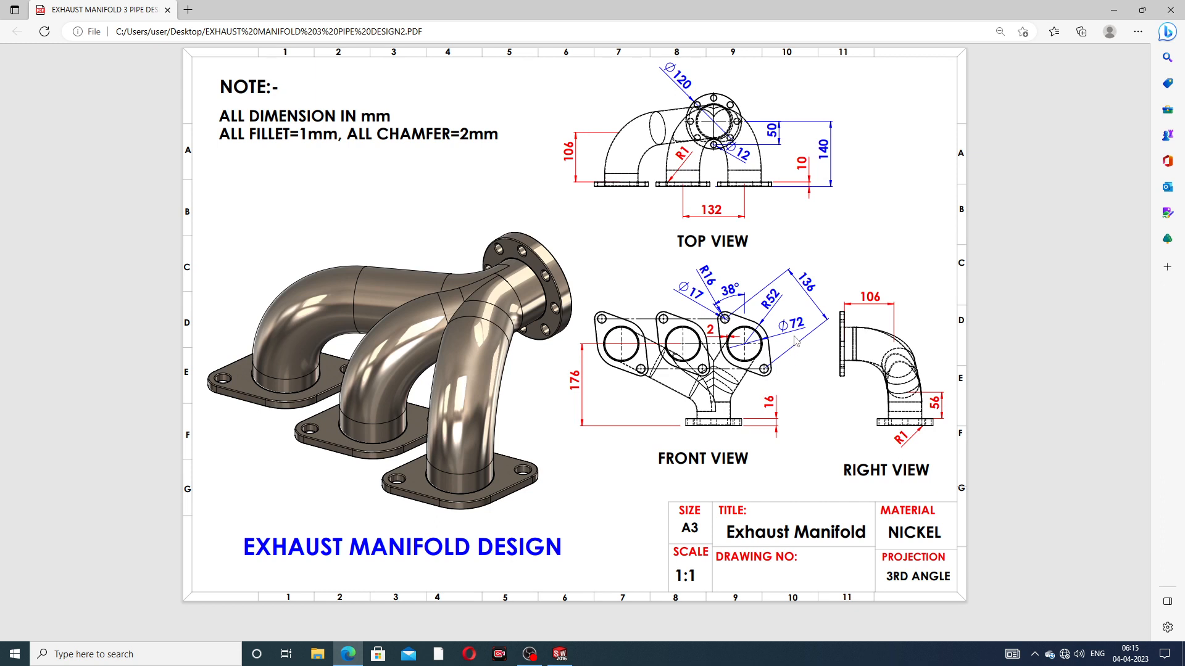
click(351, 657)
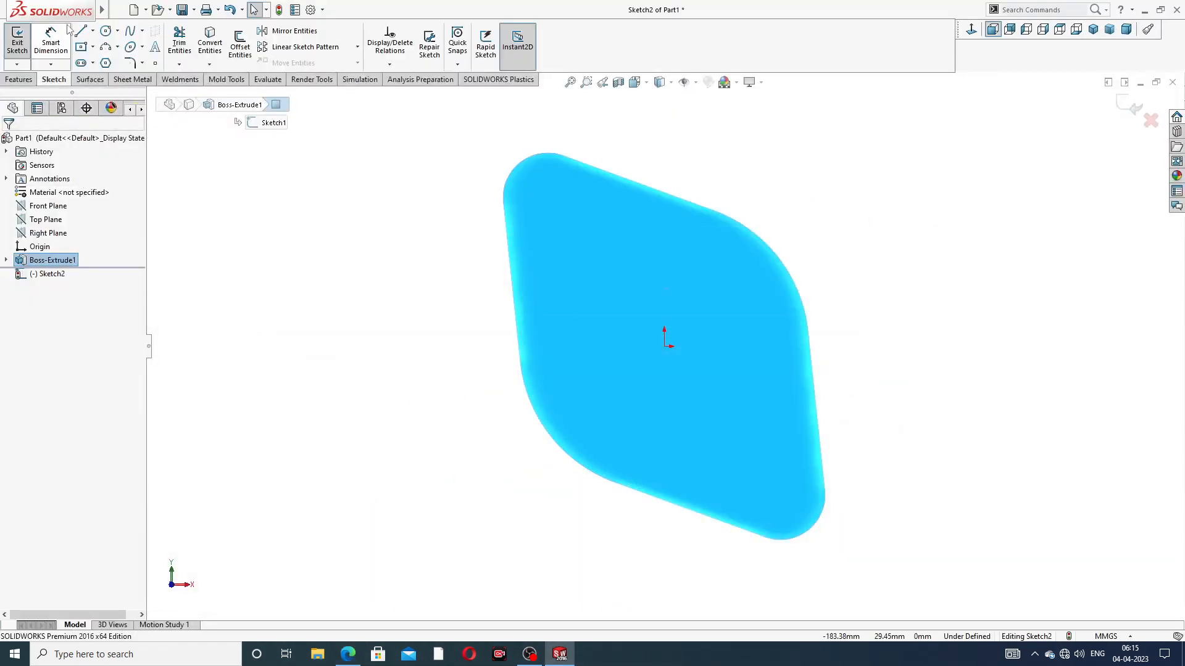
click(130, 48)
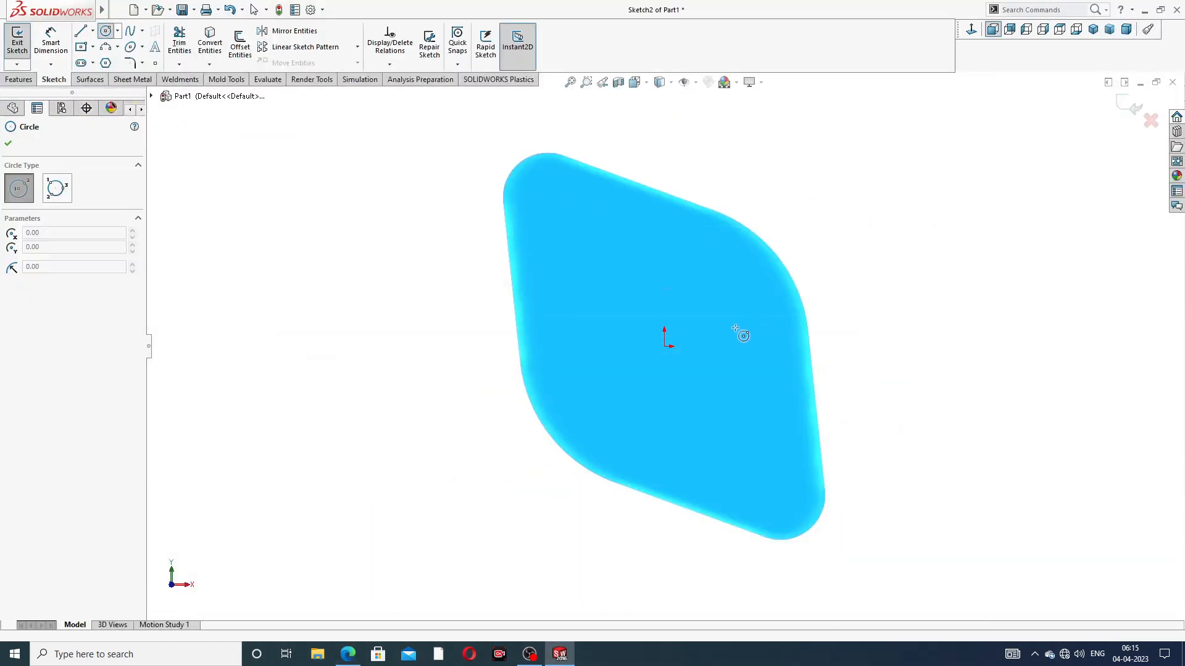
click(664, 347)
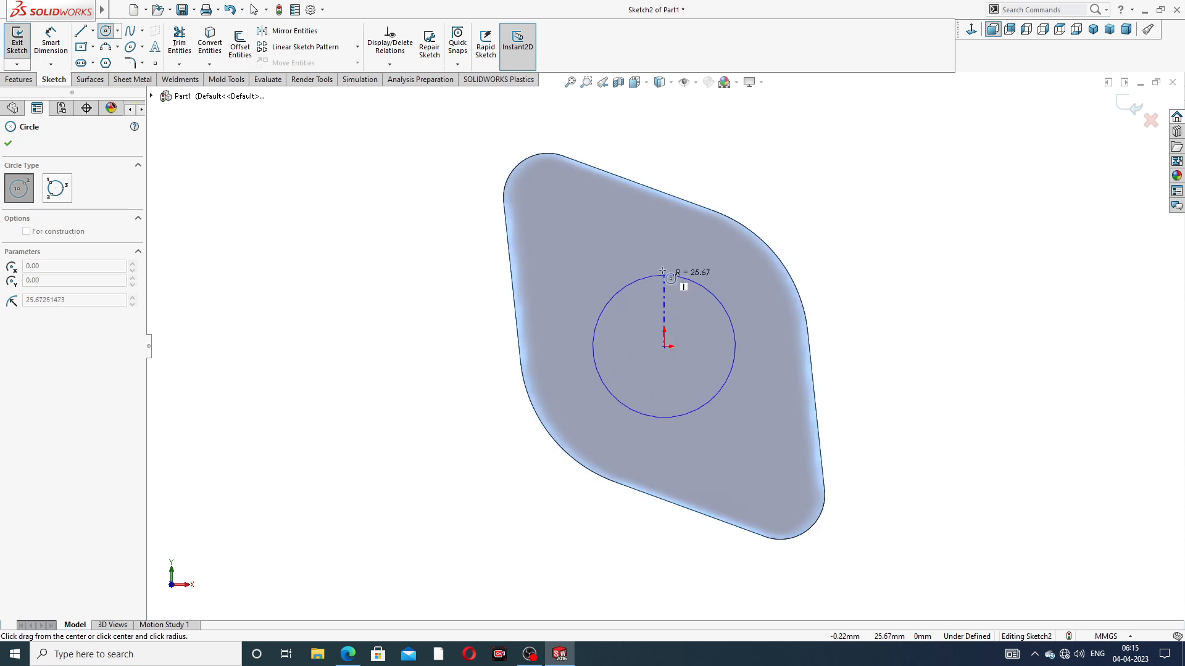
click(664, 256)
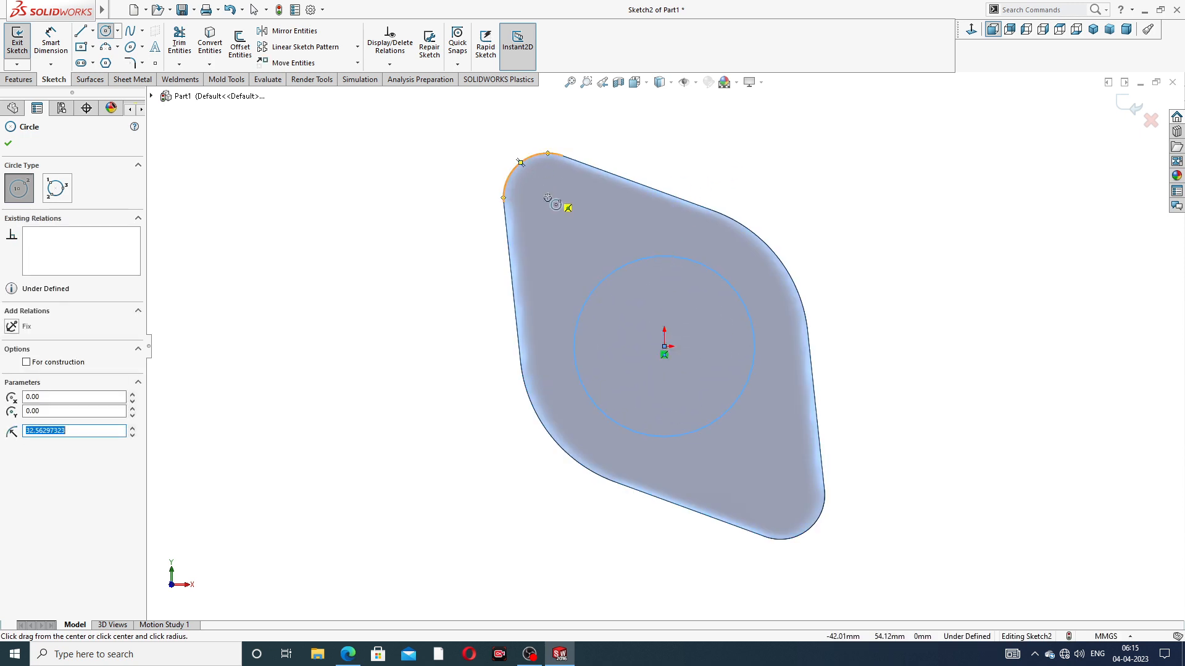
Sketch circles concentric with the flange's rounded ends, about 7.7 mm radius at the upper end and 6.8 mm at the lower
click(548, 197)
click(543, 177)
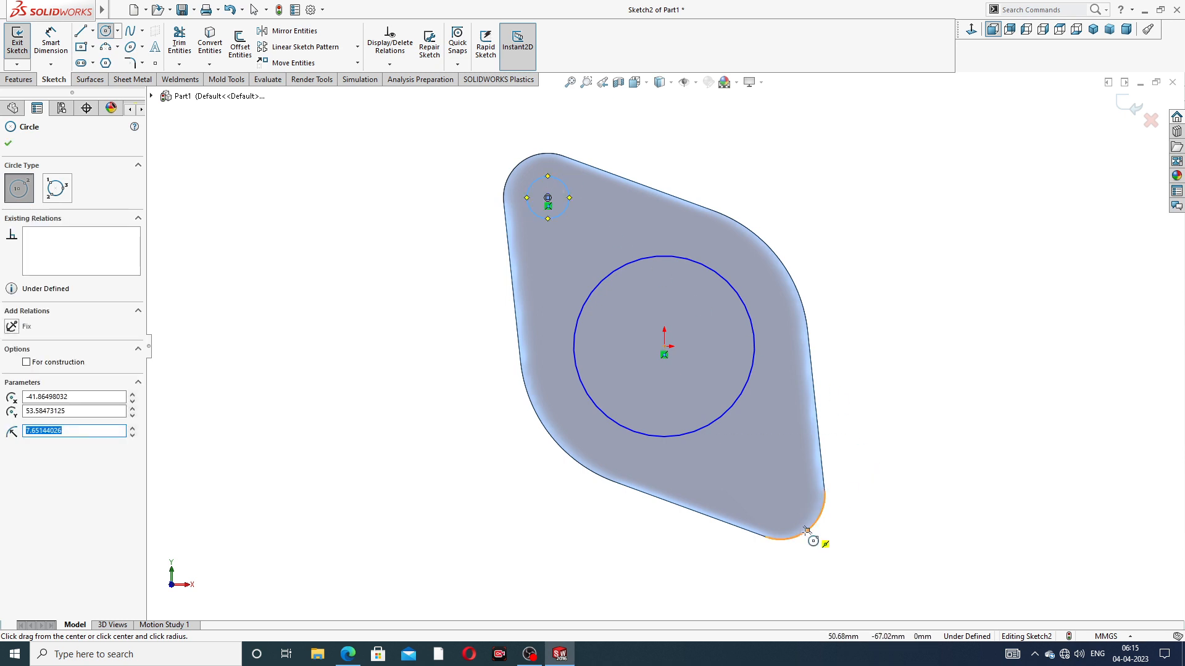
click(781, 496)
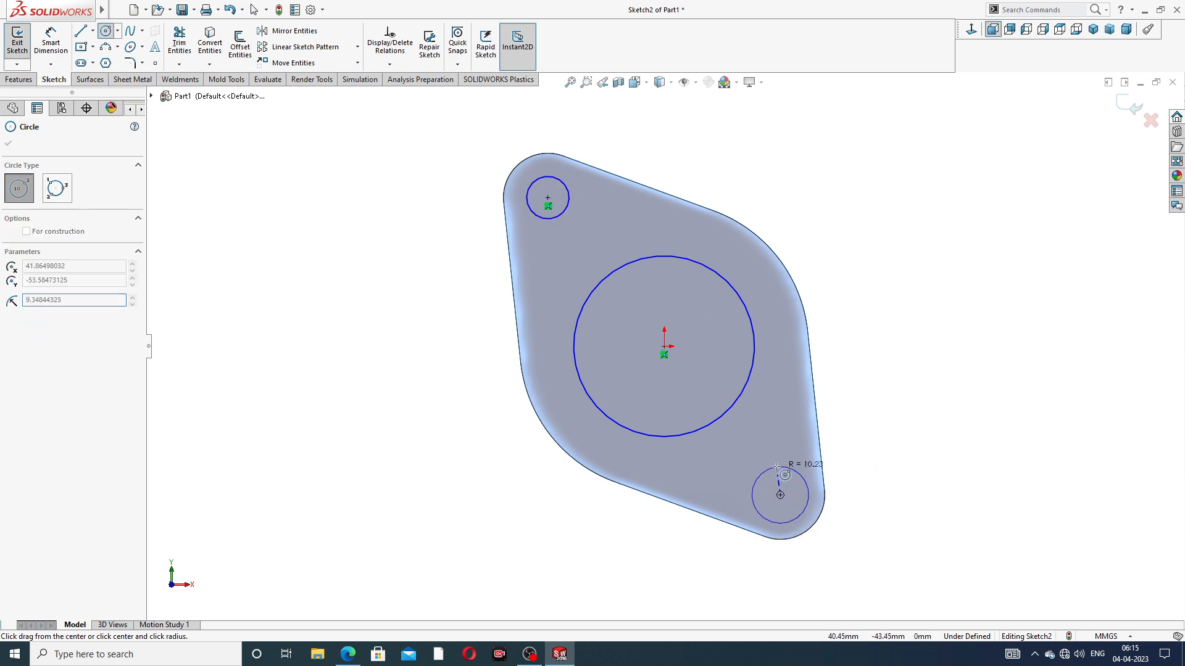
click(792, 480)
right_click(888, 403)
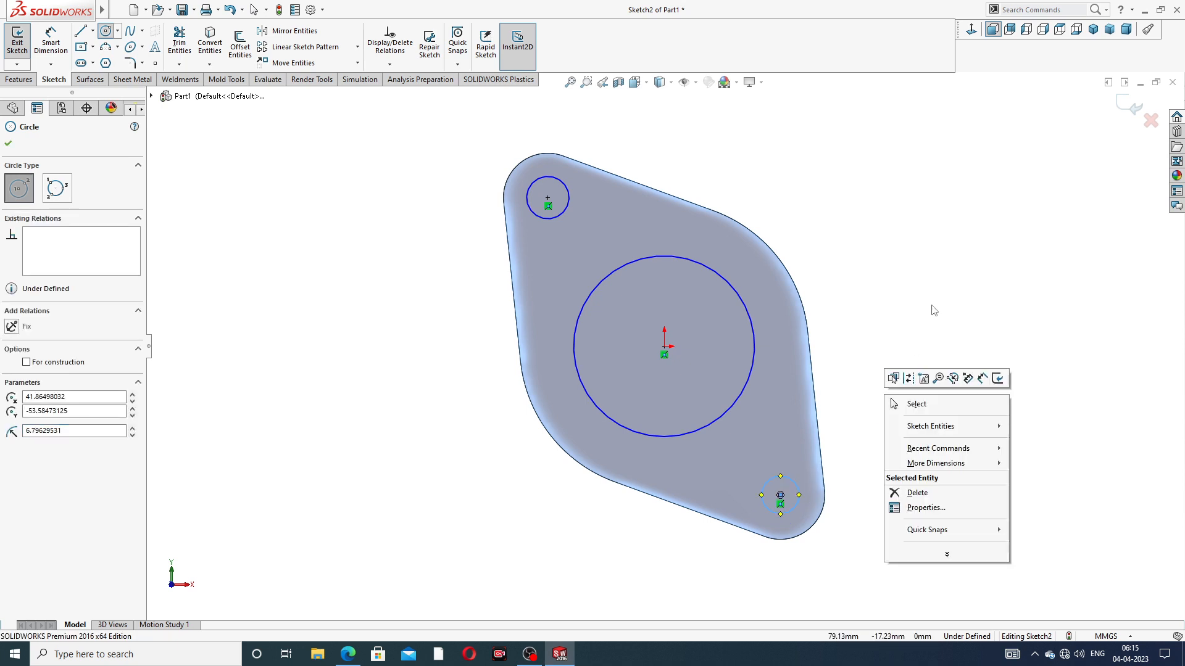
click(922, 405)
Make the two small hole circles equal in size
click(560, 188)
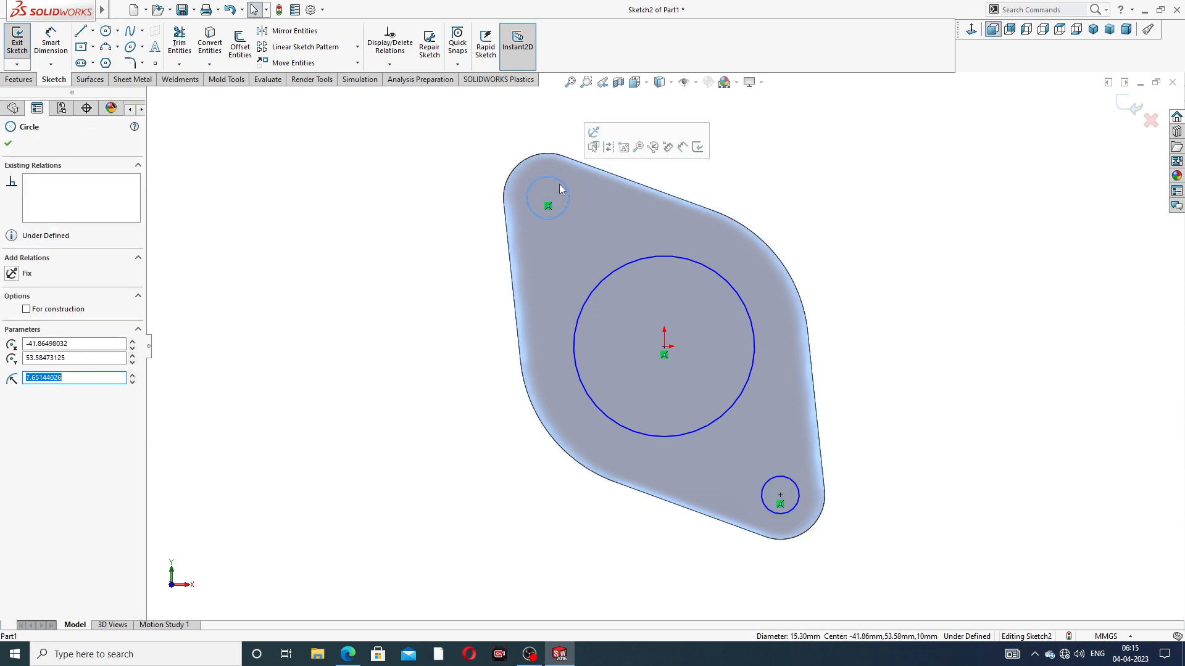
ctrl+click(774, 478)
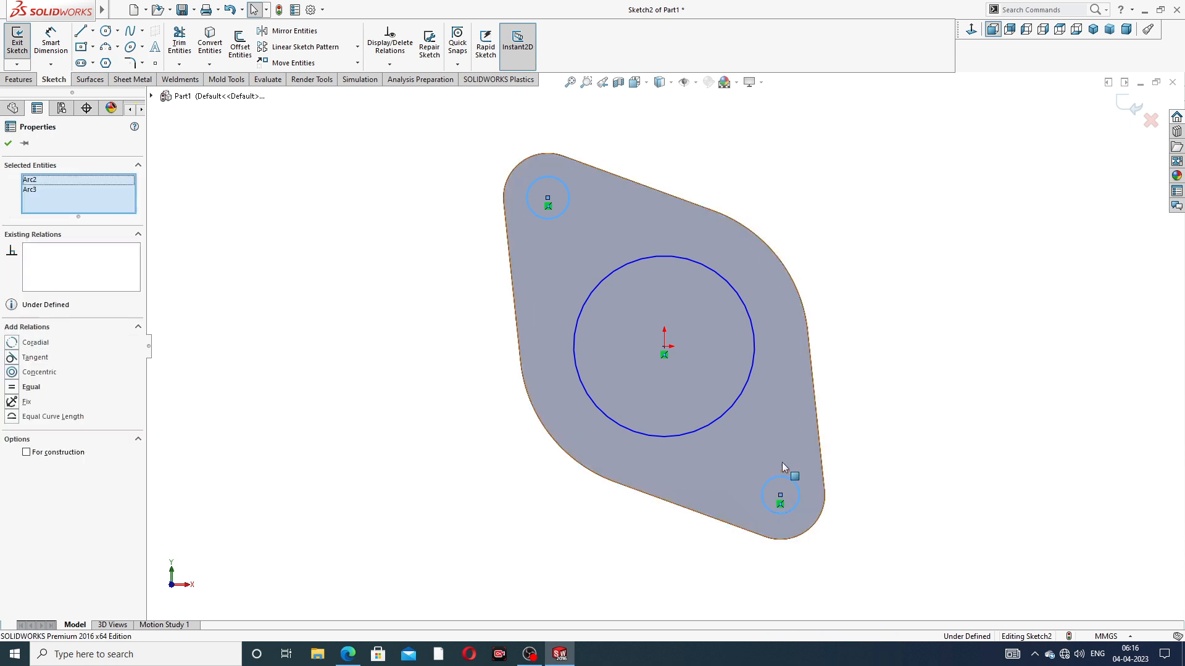
click(853, 426)
click(828, 259)
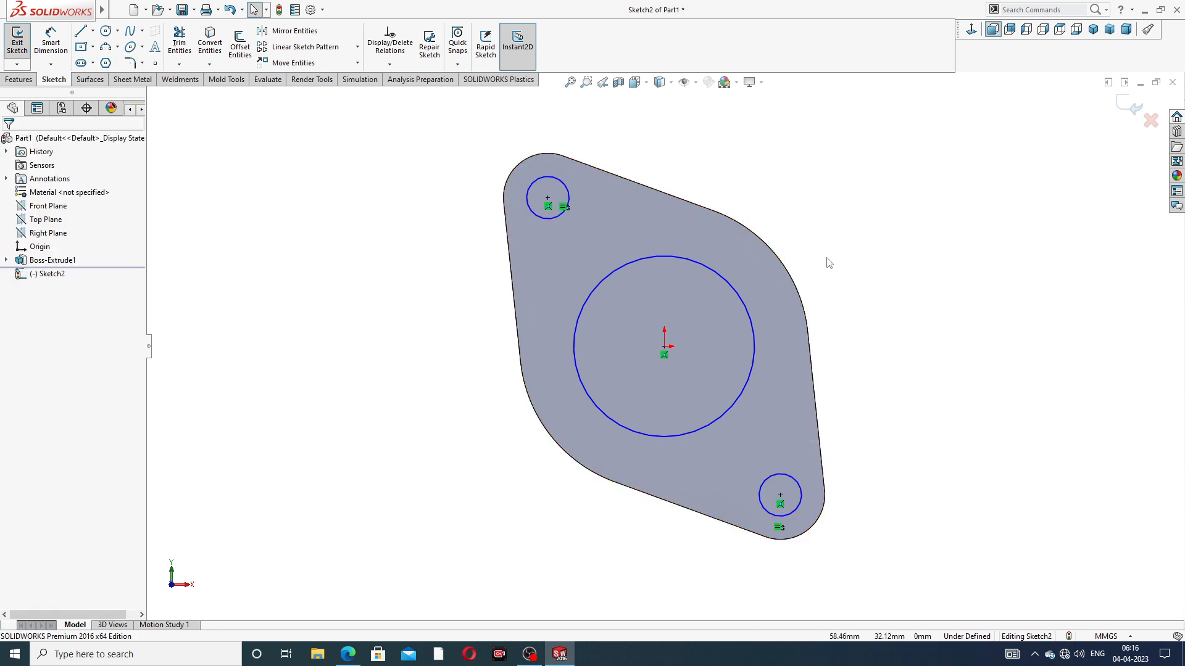
Dimension the large center circle's diameter at 72 mm
click(50, 40)
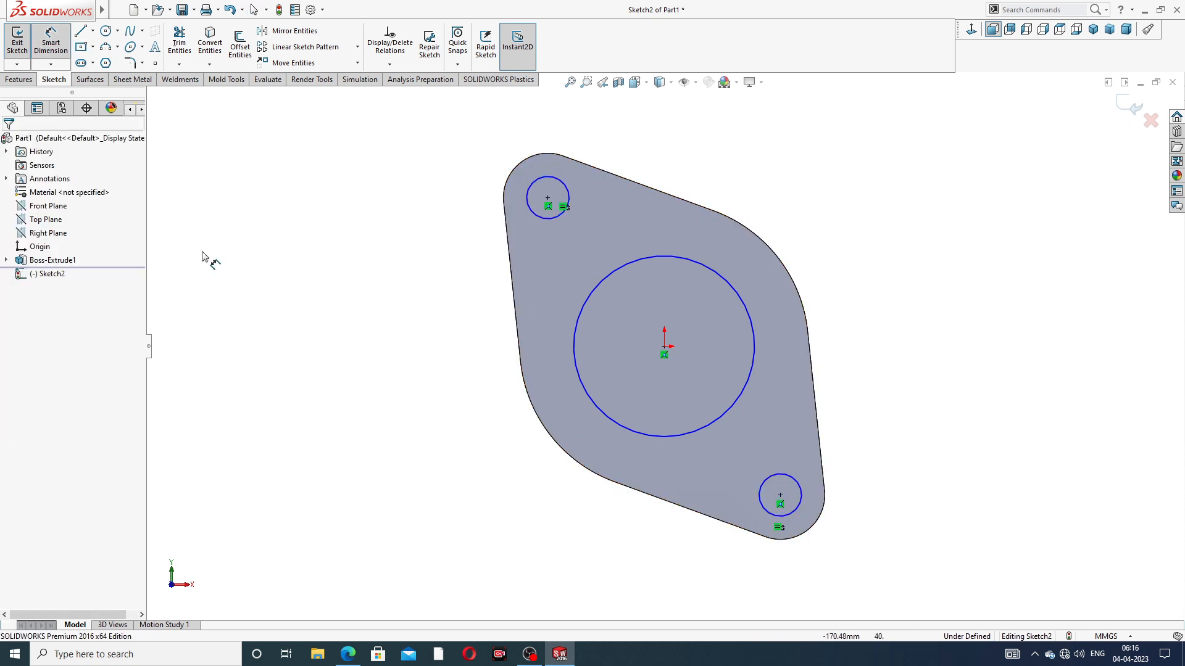
click(733, 284)
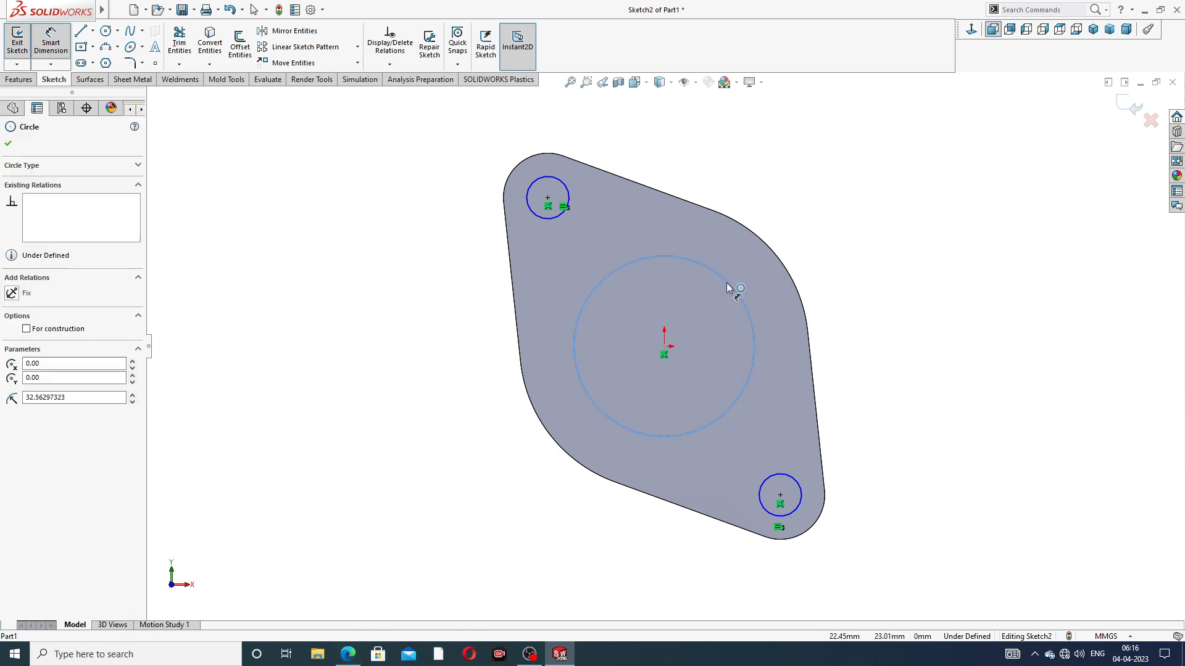
click(816, 227)
text(72)
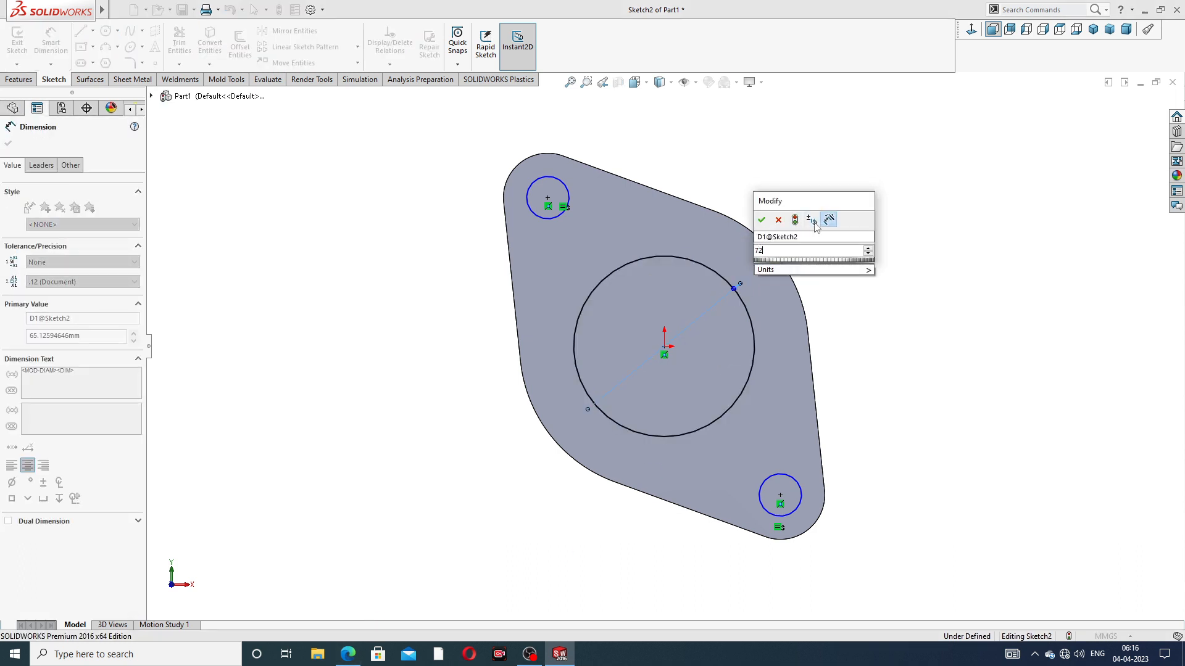
key(Return)
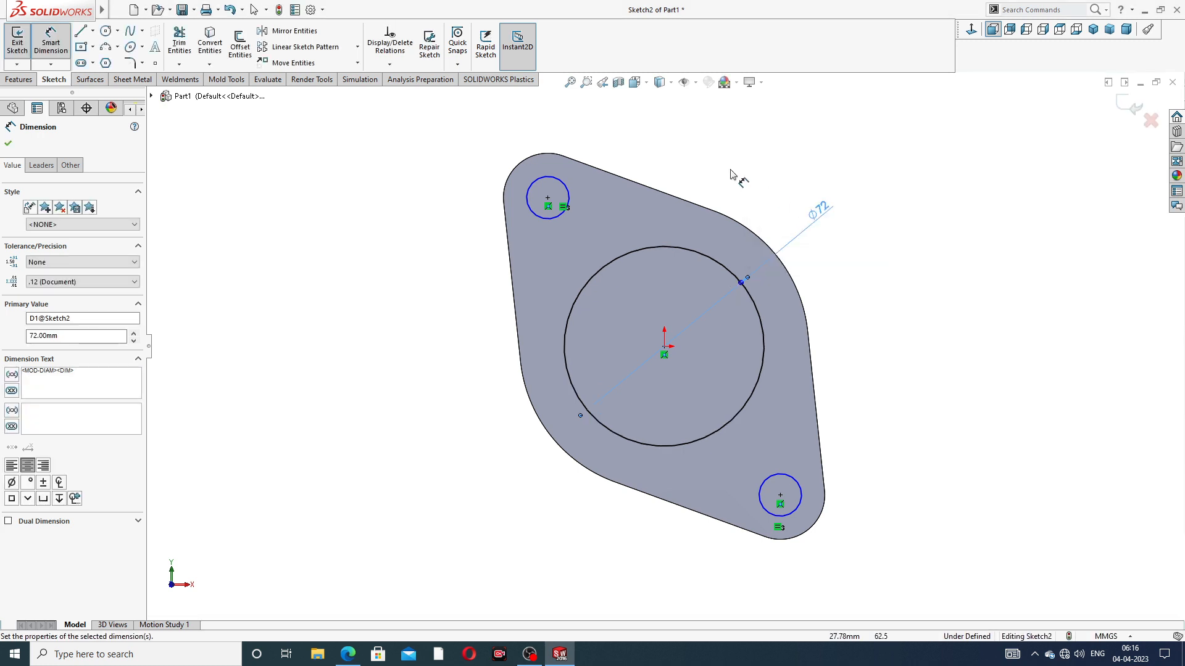
Dimension the upper bolt hole circle's diameter at 17 mm and leave the dimension command
click(560, 179)
click(480, 164)
text(17)
key(Return)
key(Escape)
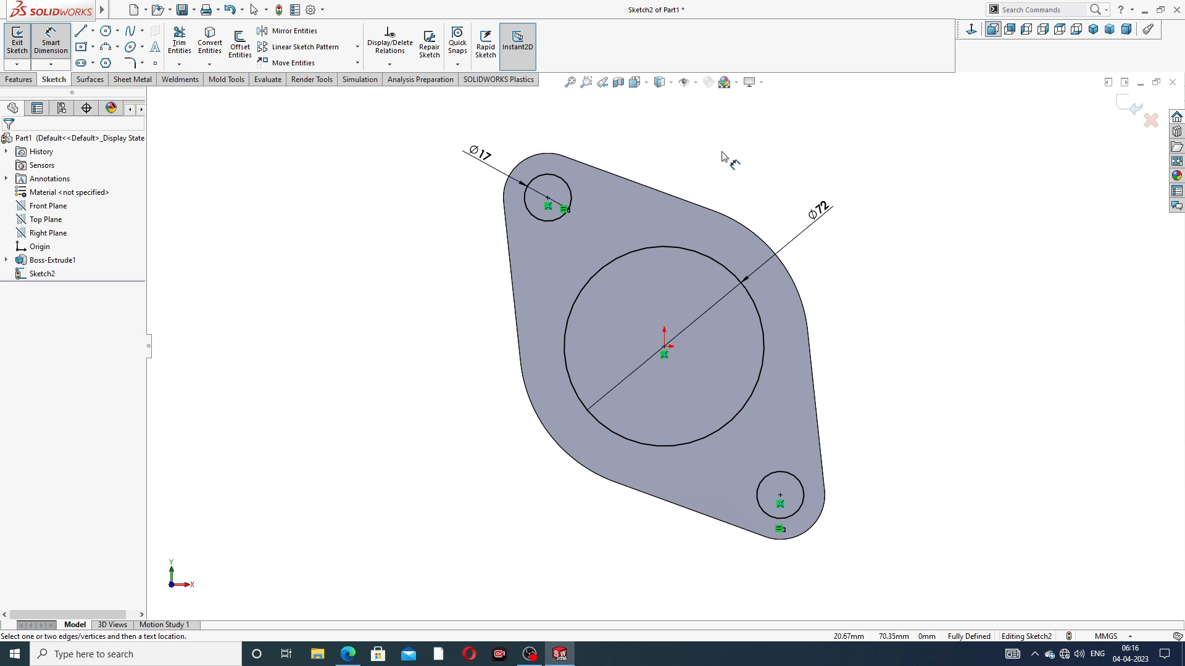
right_click(725, 150)
click(772, 184)
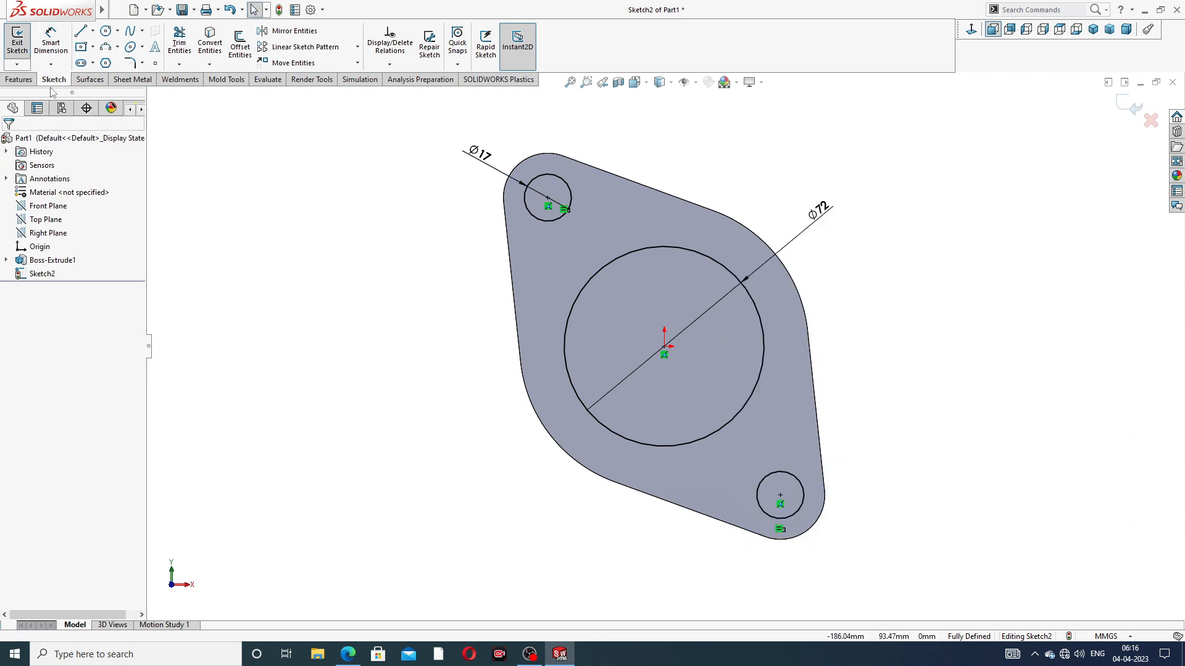
Cut the three sketched circles through the flange with an Extruded Cut set to Through All
click(19, 79)
click(182, 50)
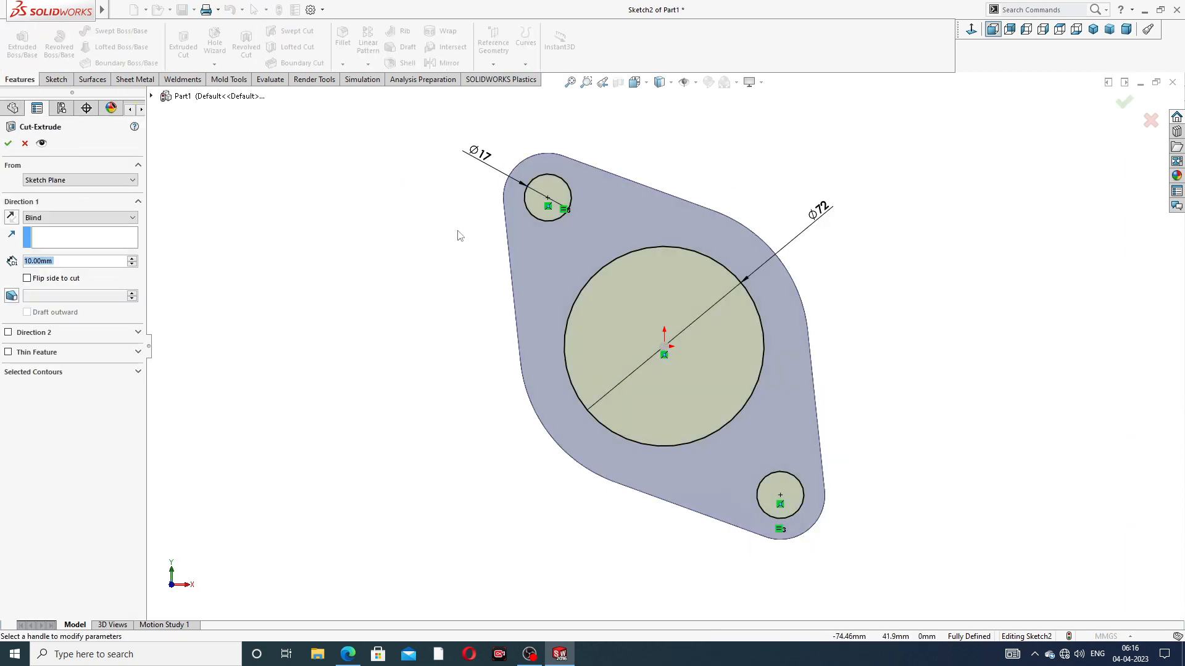
click(81, 217)
click(65, 238)
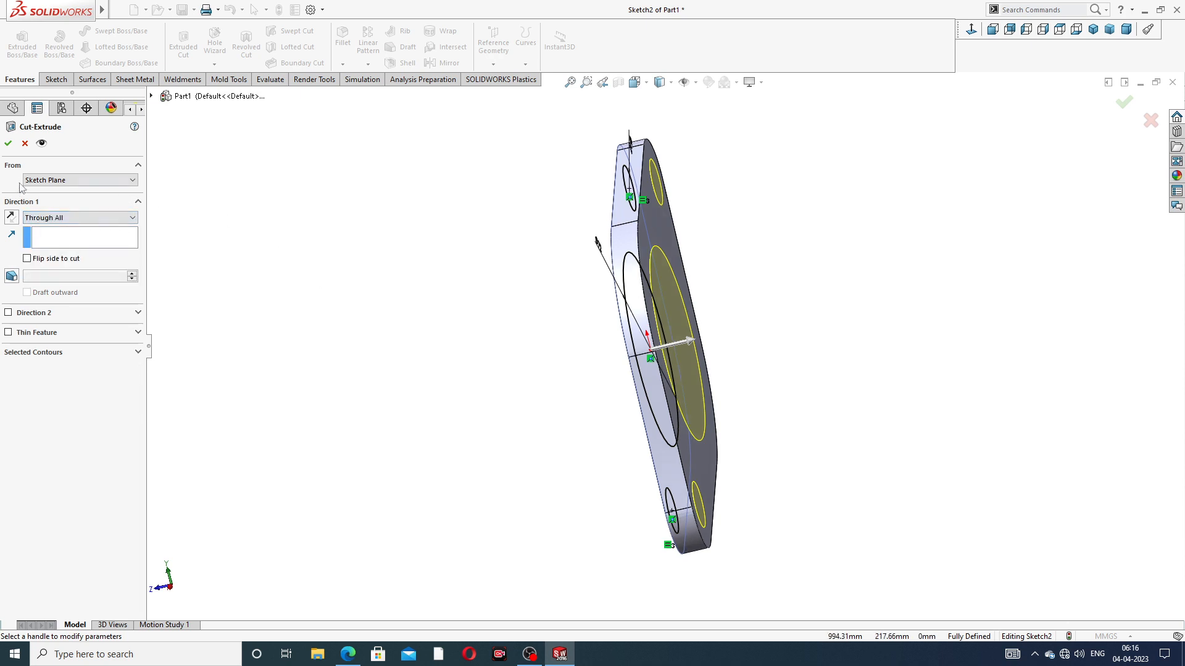
click(8, 144)
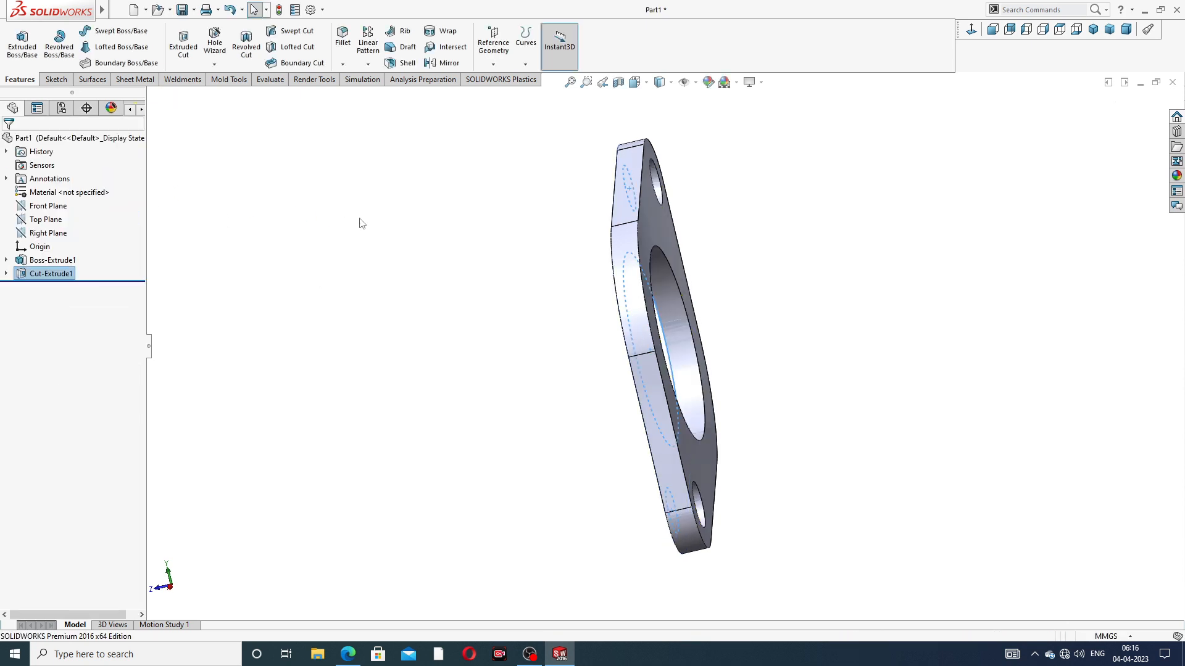
middle_drag(419, 284, 759, 265)
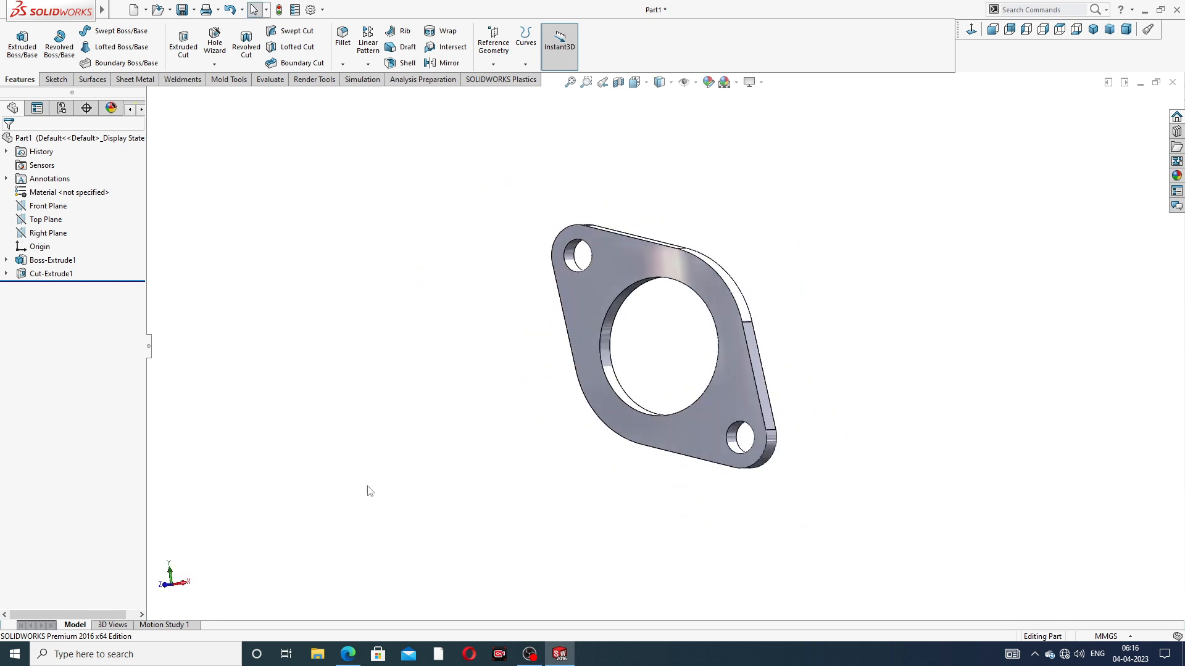
Check the flange spacing in the PDF drawing, and start a sketch on the flange's front face, viewed straight on
click(347, 654)
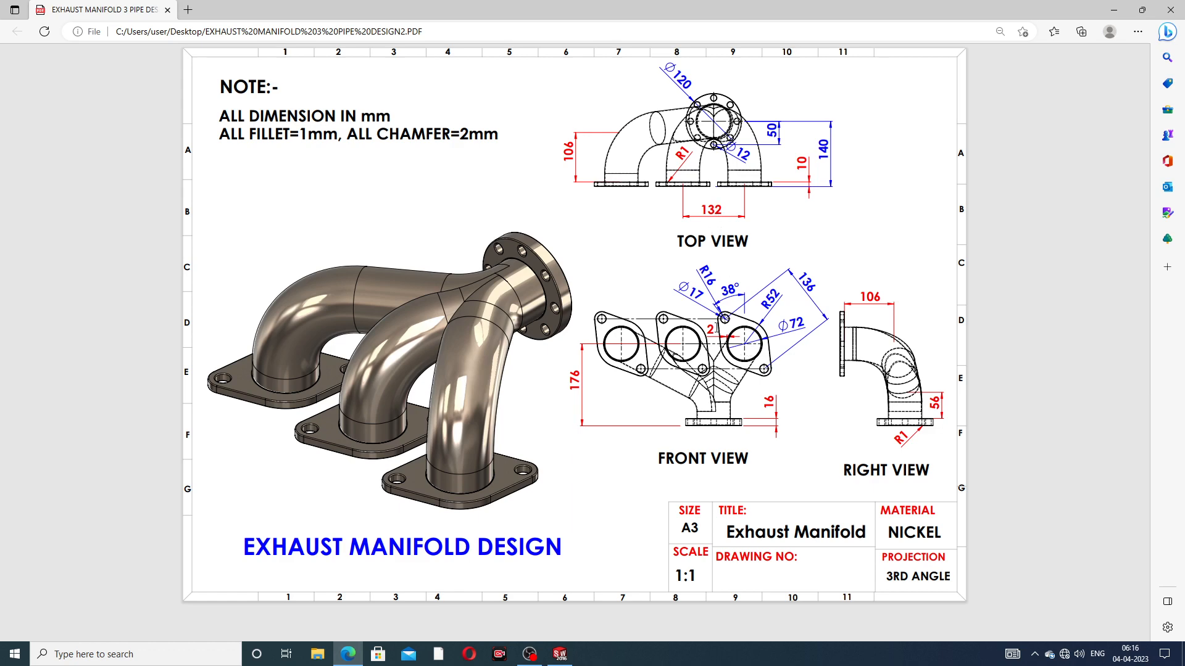
click(342, 658)
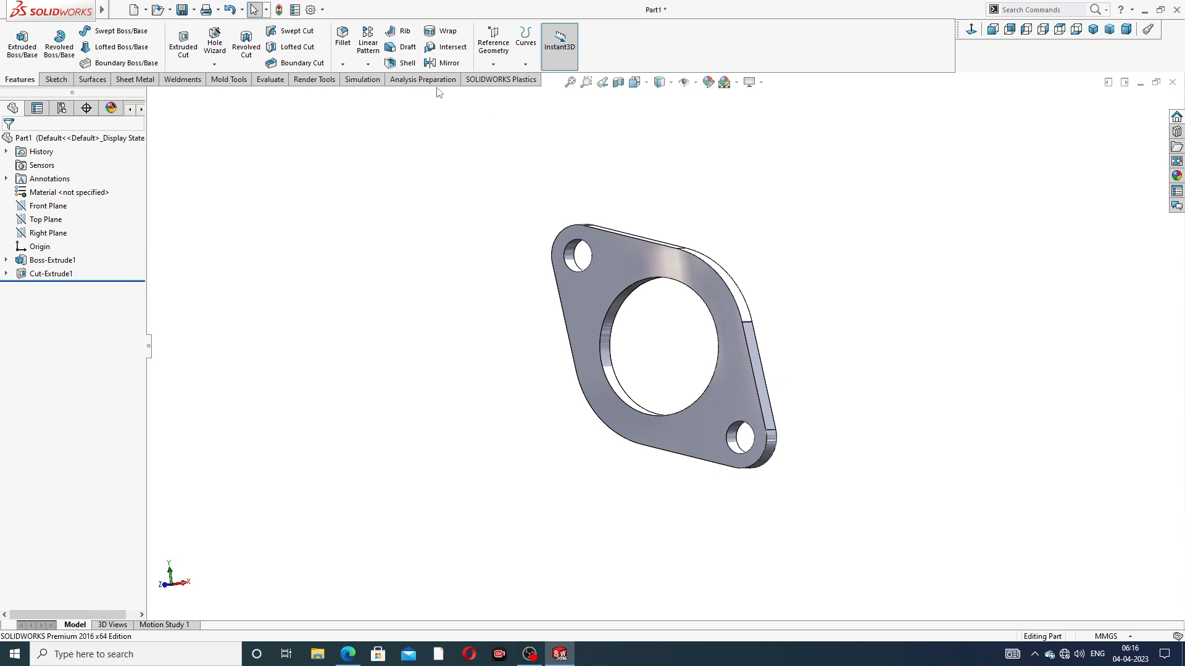
click(628, 253)
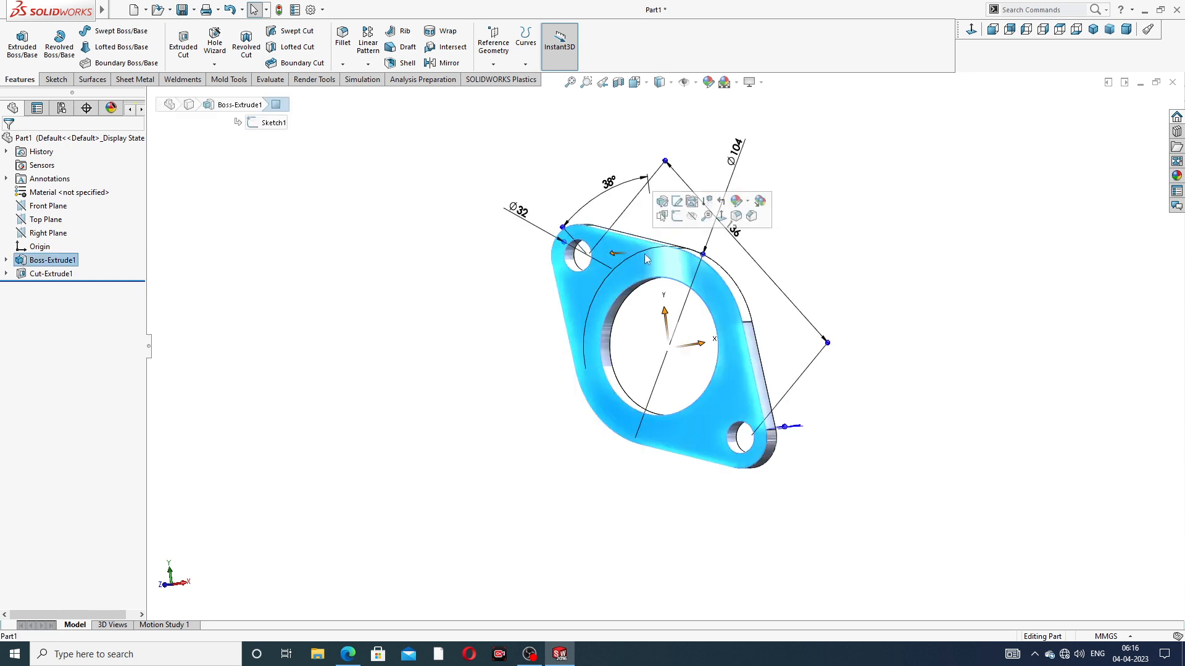
click(682, 221)
click(971, 29)
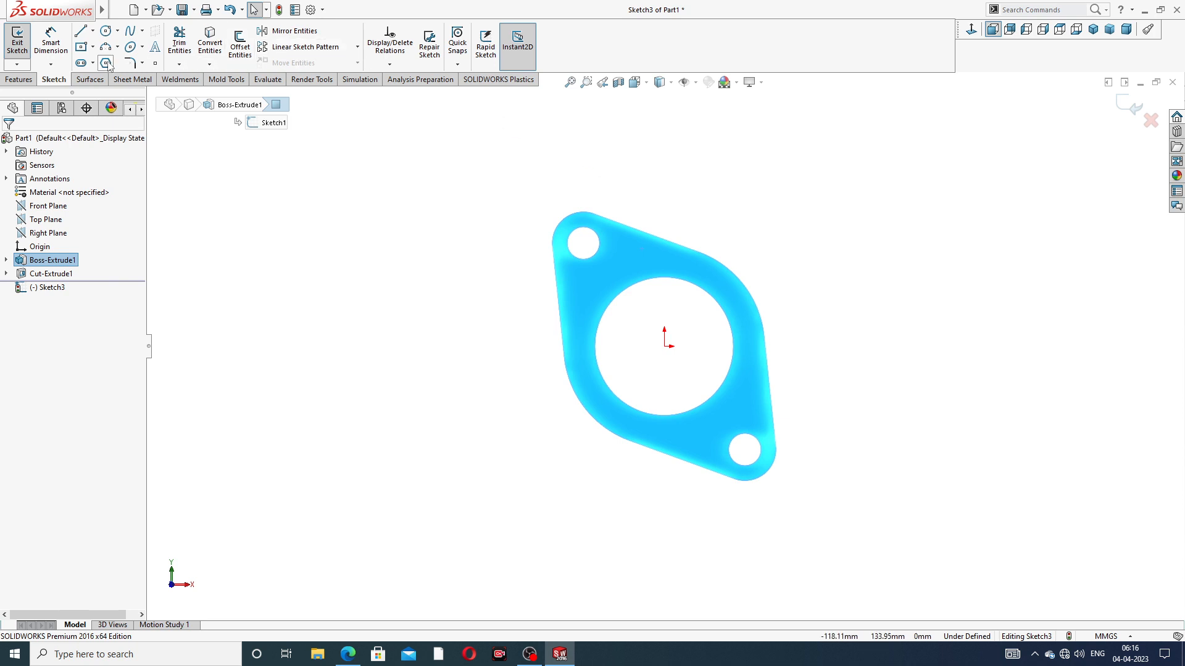
Sketch a horizontal centerline about 147.6 mm long from the origin out past the flange's left side, and exit the sketch
click(93, 33)
click(110, 58)
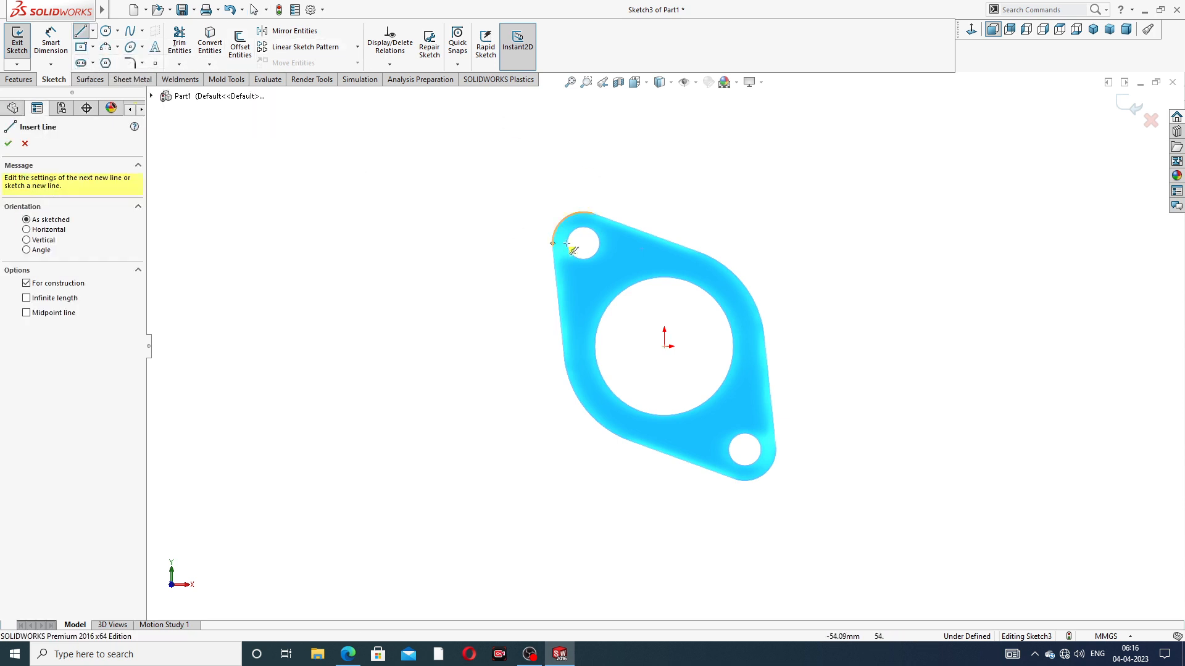
click(669, 346)
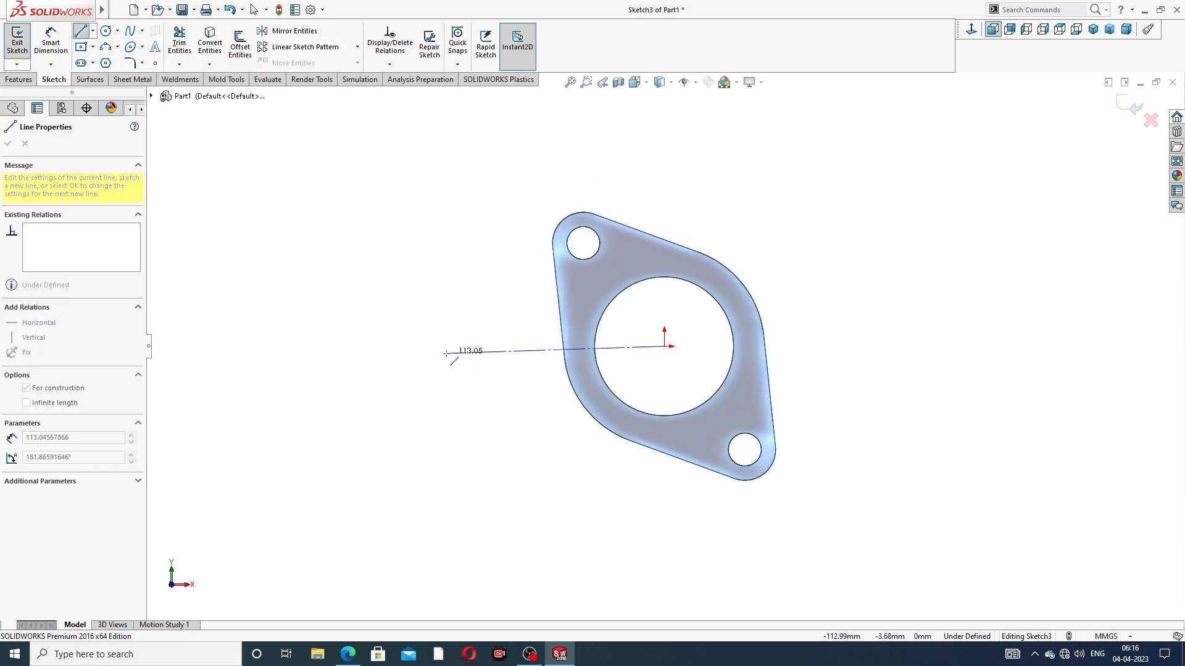
click(379, 346)
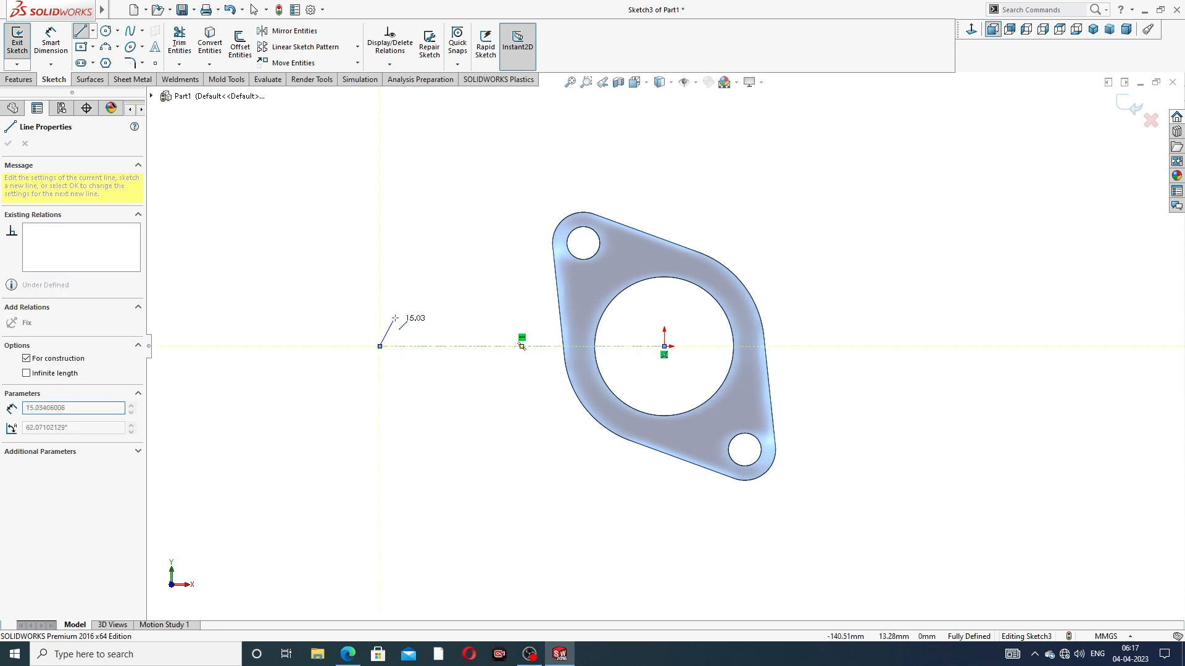
right_click(399, 307)
click(408, 317)
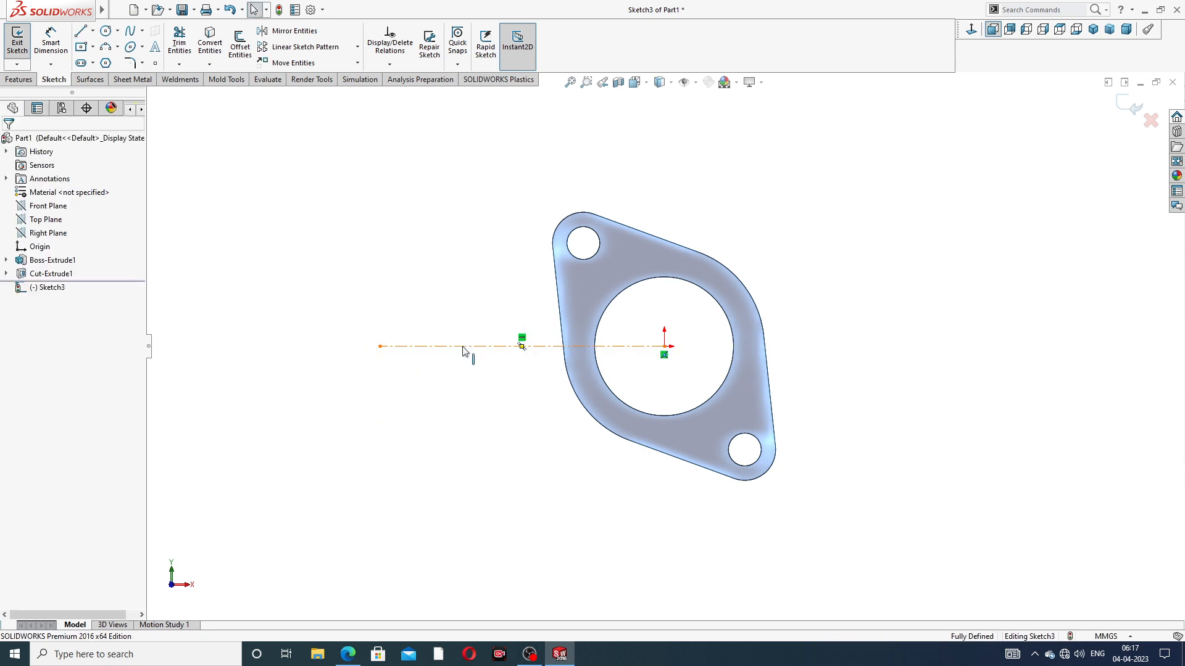
click(462, 347)
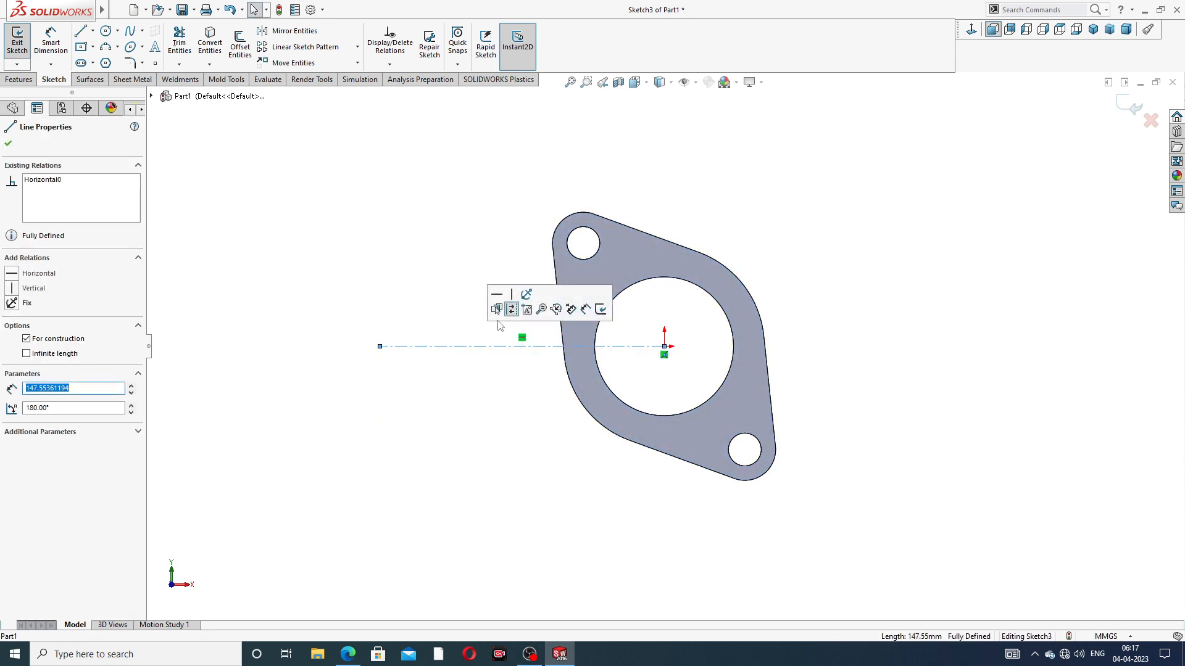
click(493, 226)
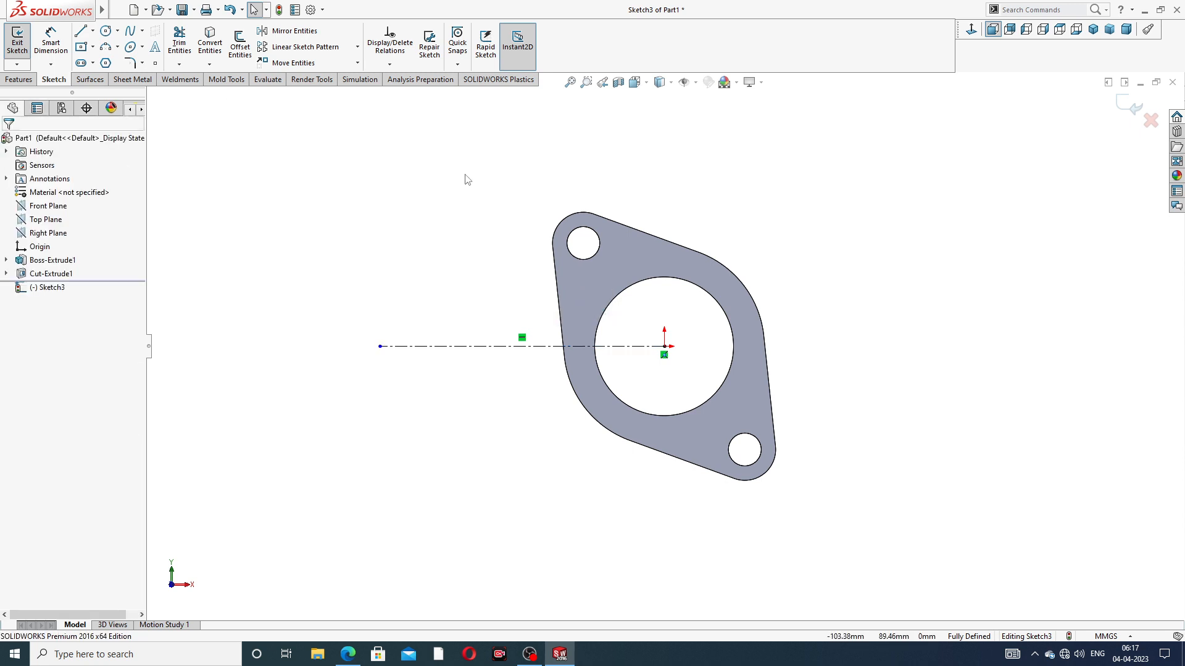
scroll(502, 367, down, 2)
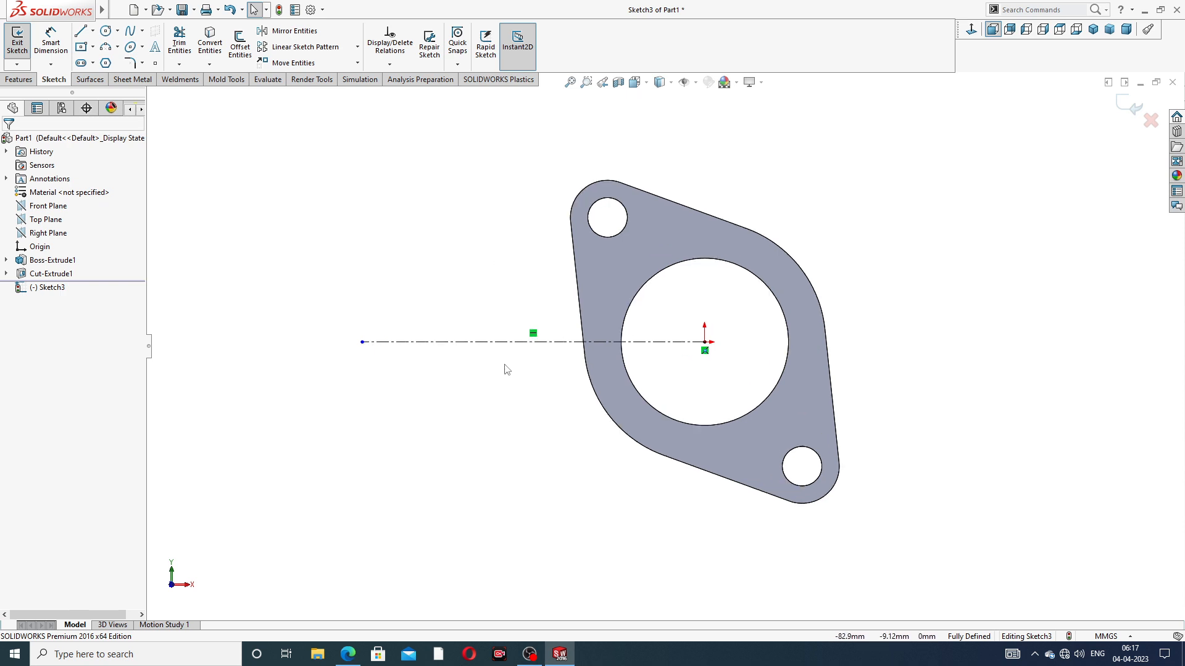
click(1121, 109)
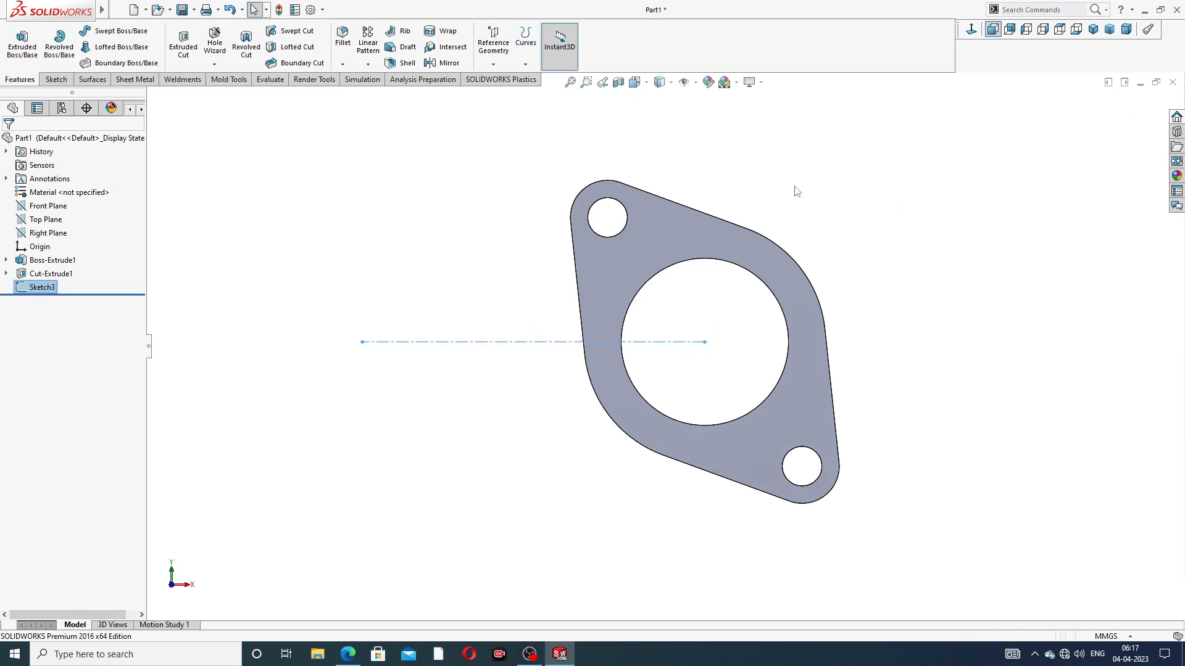
Start a Linear Pattern of the flange body, using the sketched centerline as its direction
click(367, 65)
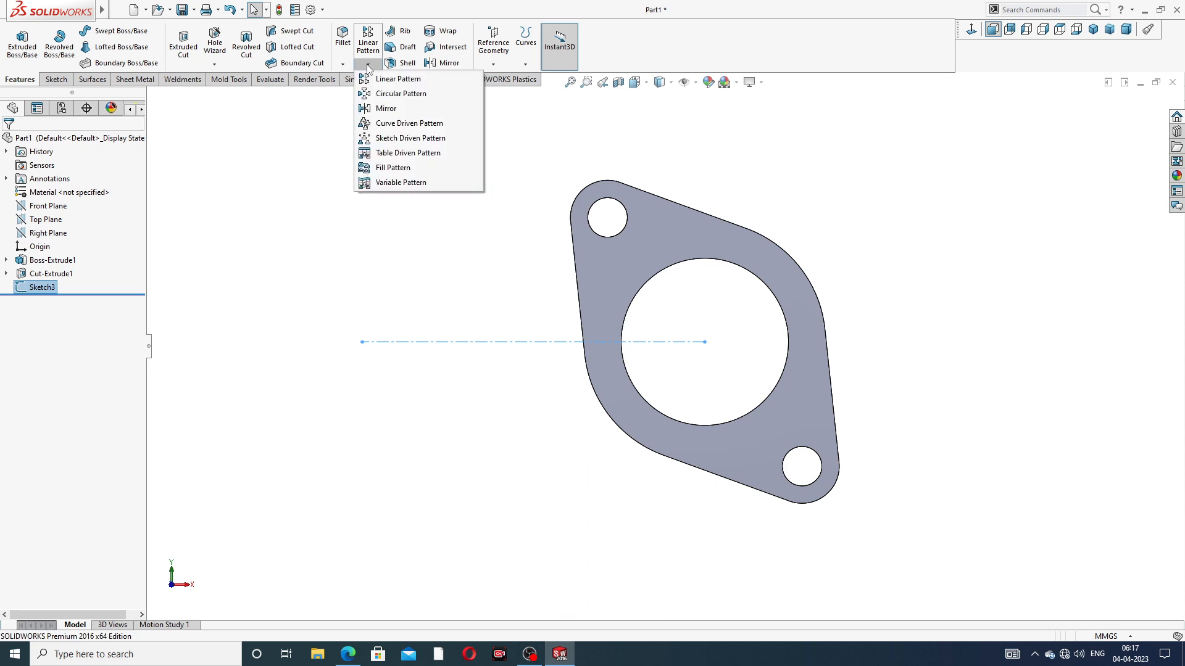
click(404, 79)
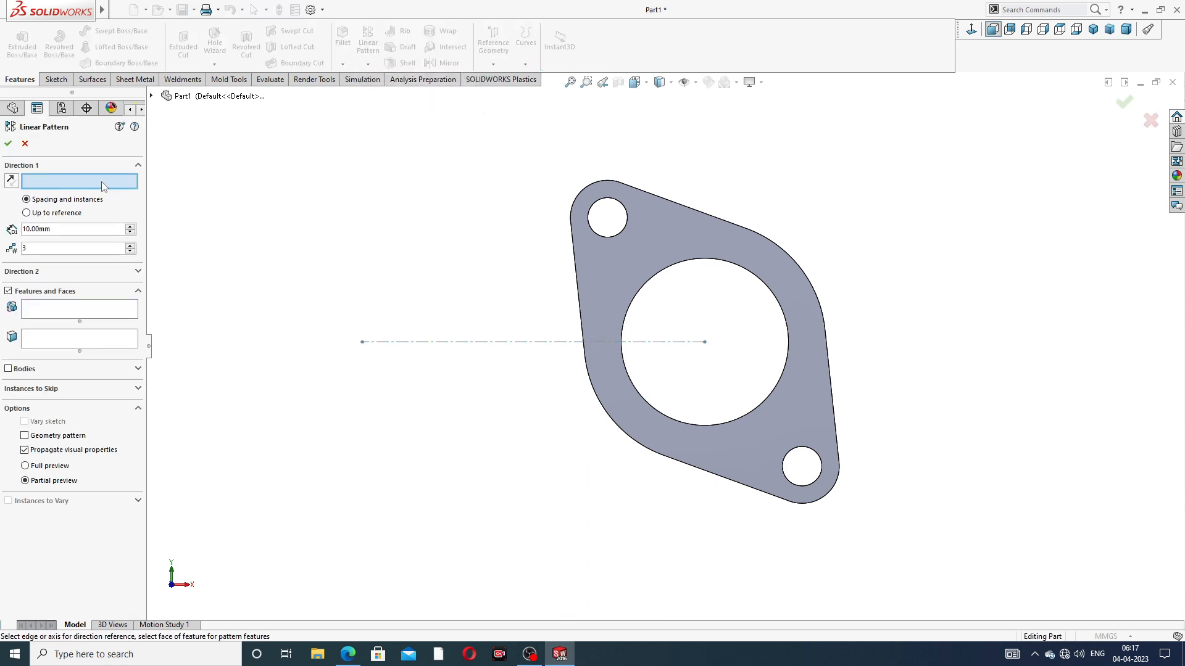
click(481, 342)
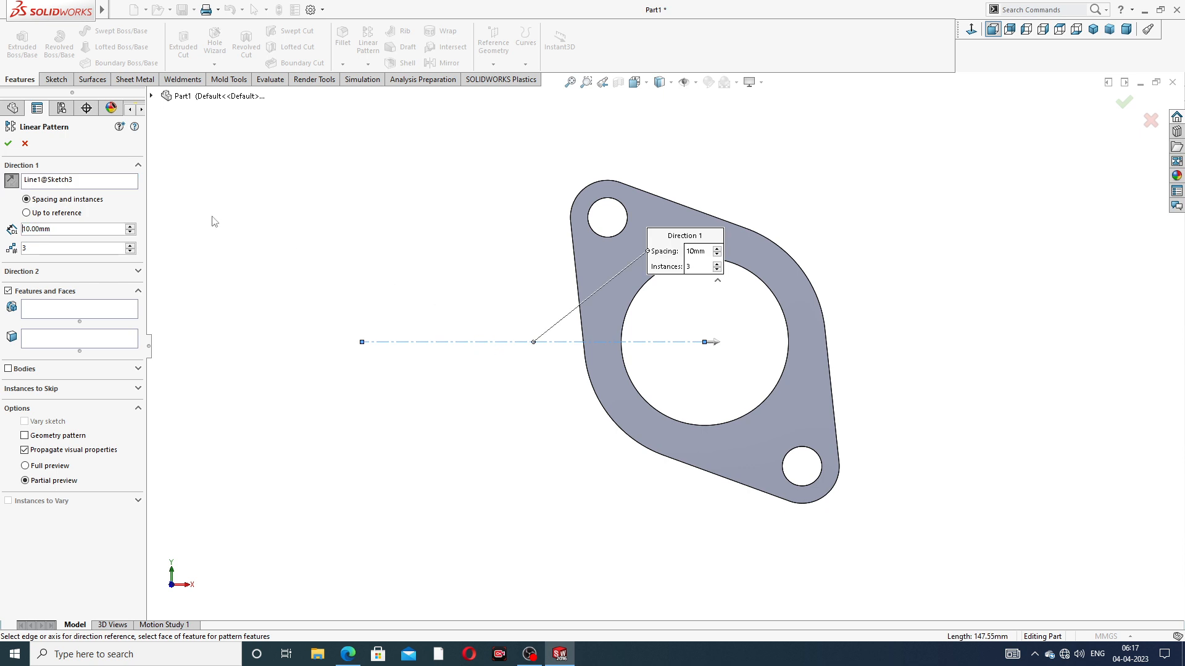
click(8, 369)
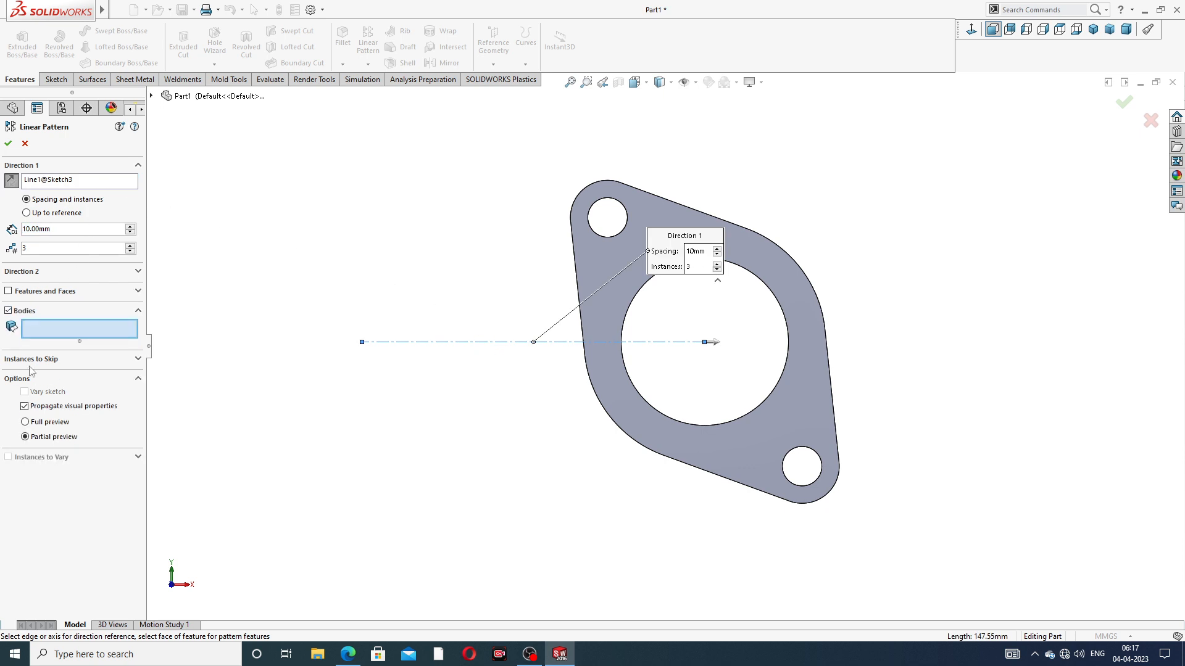
click(614, 290)
scroll(611, 295, up, 3)
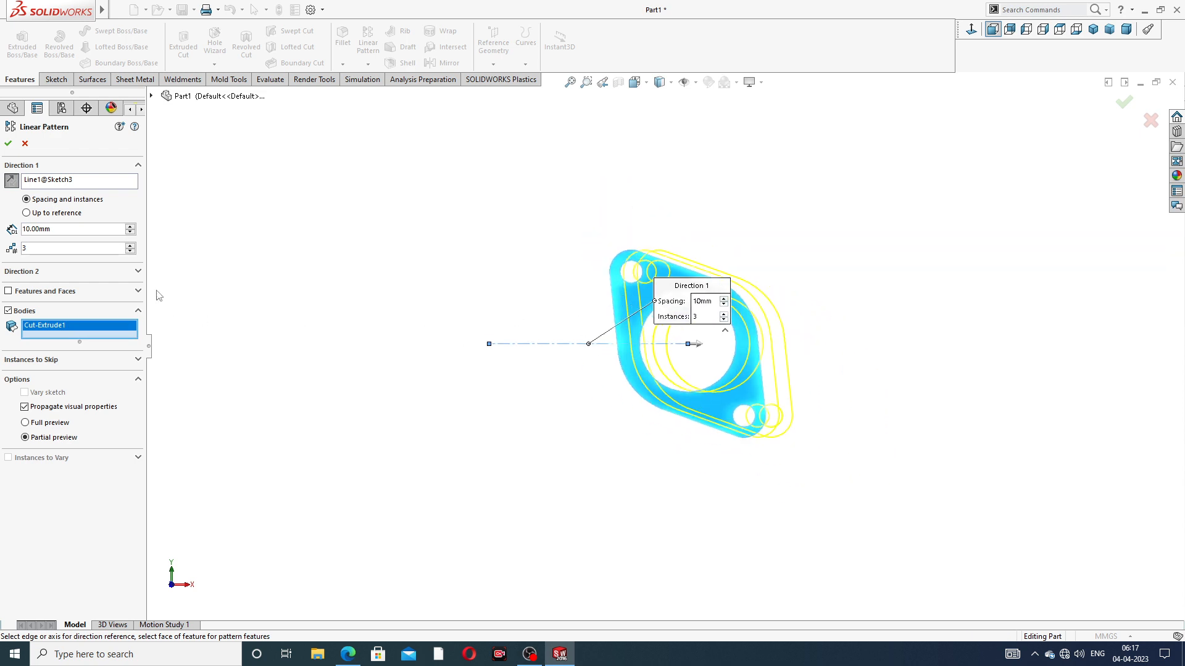
Set the pattern spacing to 132 mm with 3 instances, reverse its direction toward the left, and create it
drag(54, 229, 4, 232)
text(132)
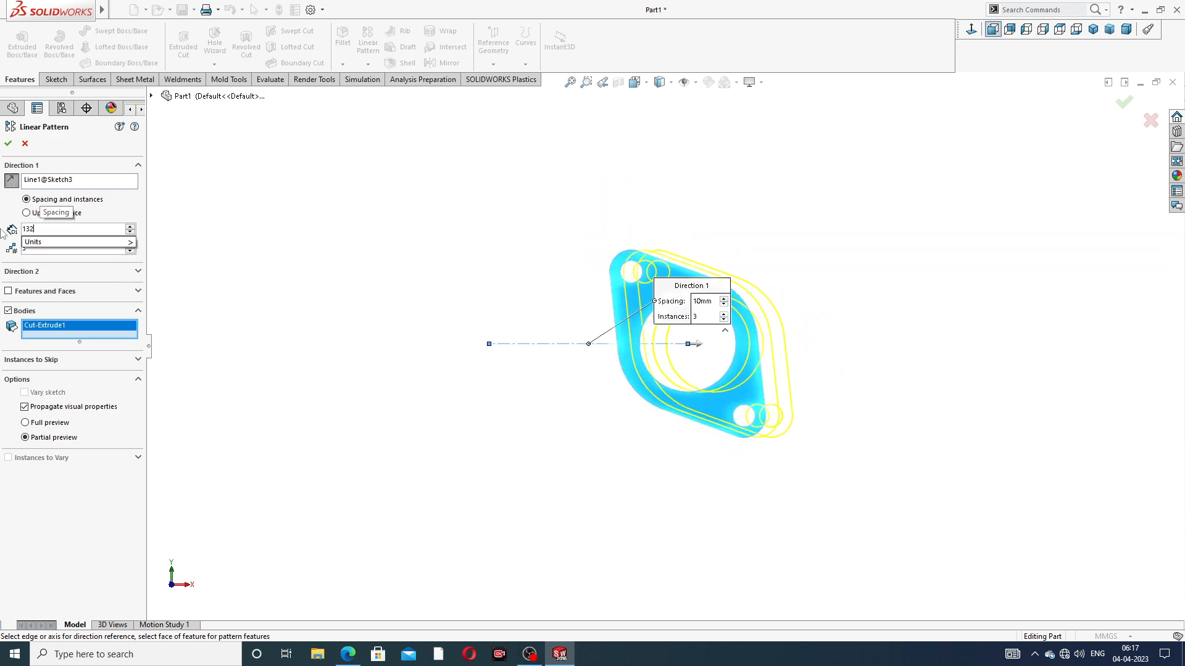
key(Return)
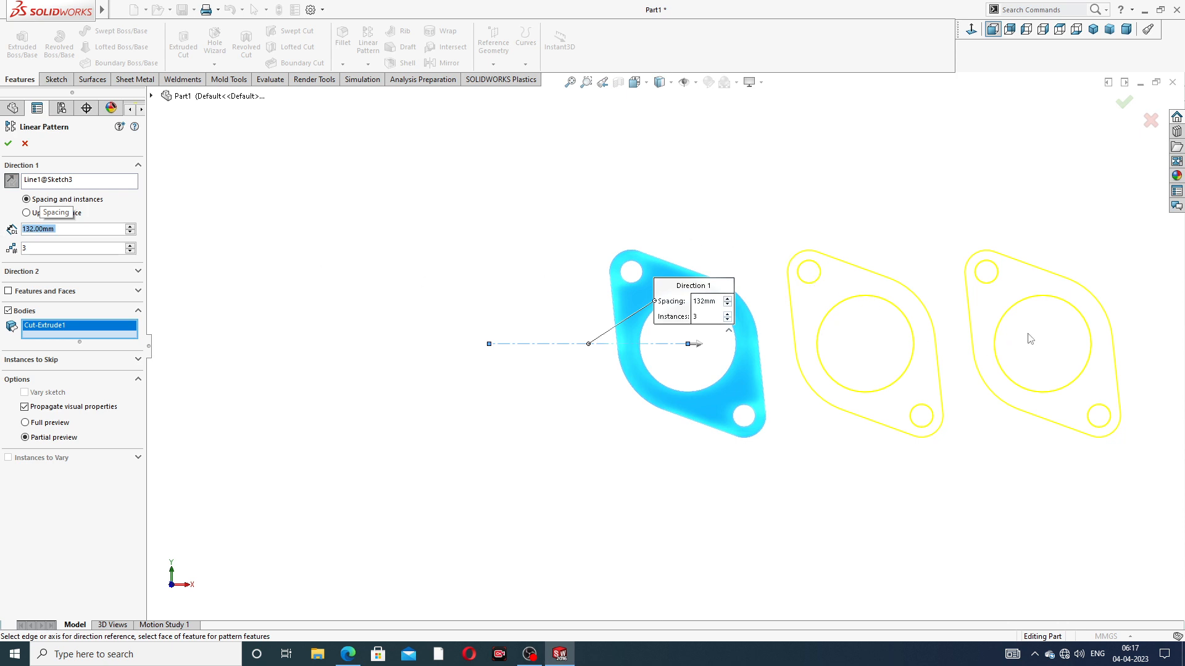
click(10, 182)
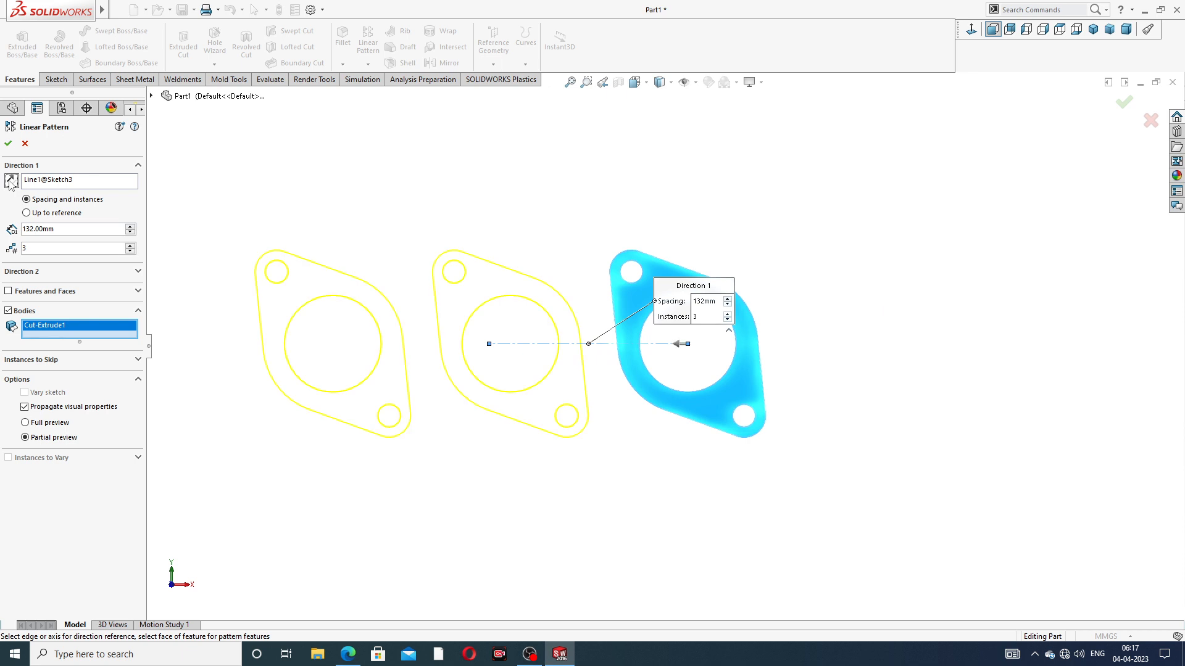
scroll(466, 313, down, 3)
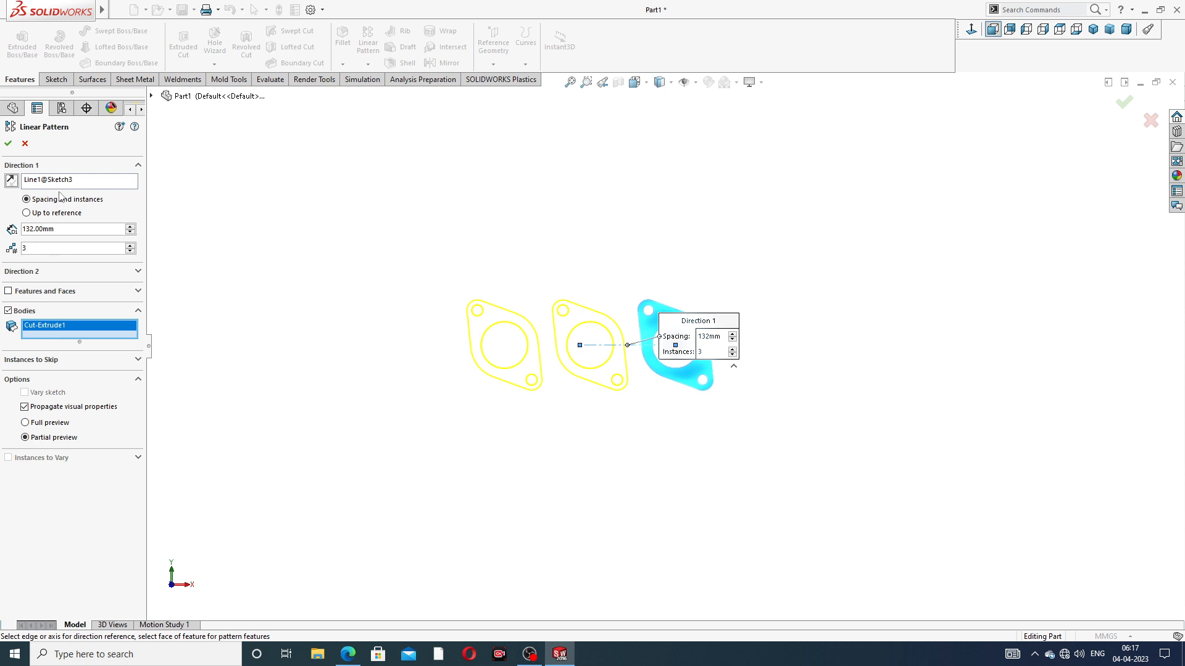
click(8, 146)
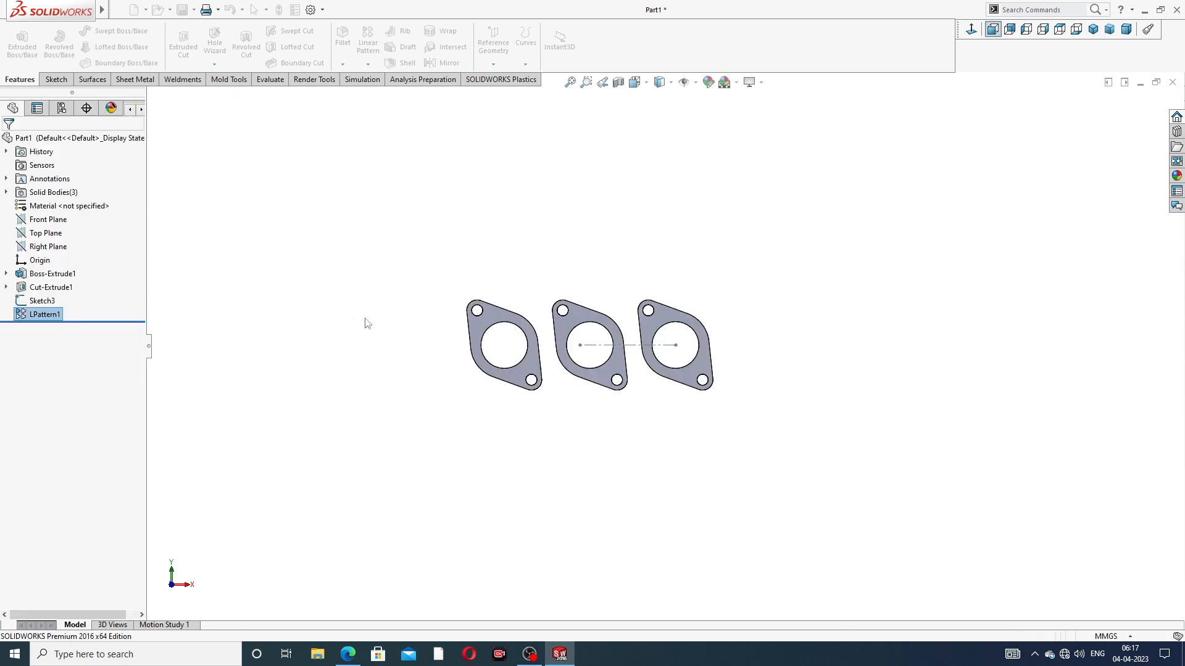
Hide the centerline sketch that runs between the flanges, and view the three flanges at an angle
scroll(531, 416, down, 3)
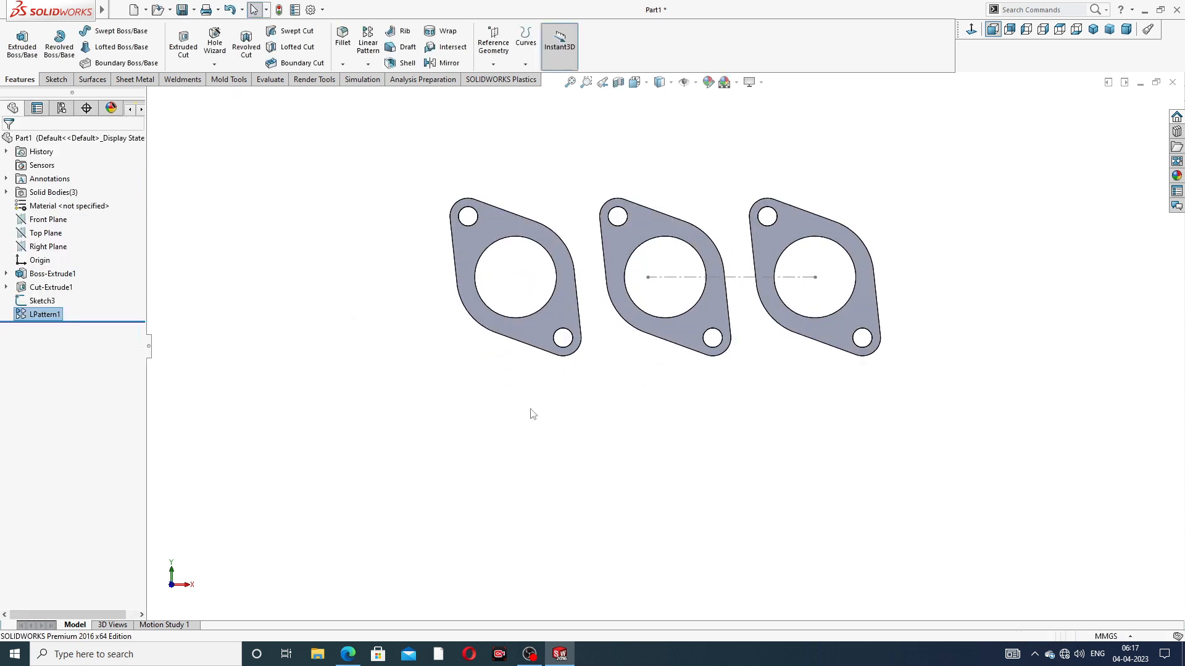
click(738, 277)
click(784, 242)
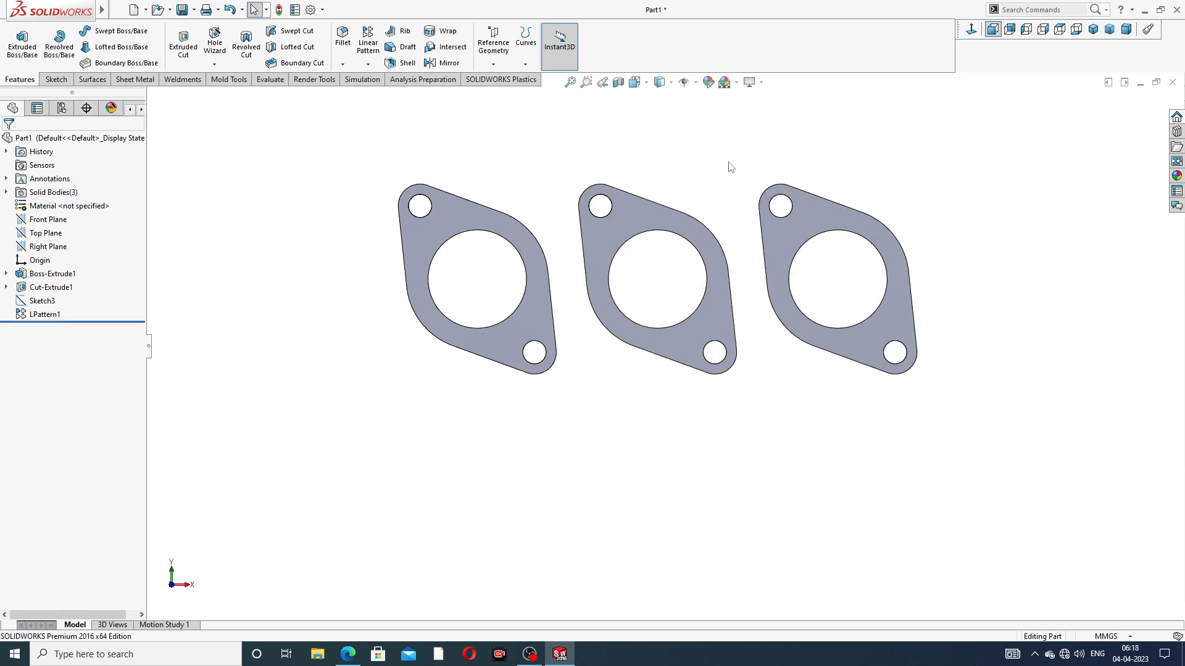
scroll(716, 185, up, 2)
middle_drag(698, 213, 656, 273)
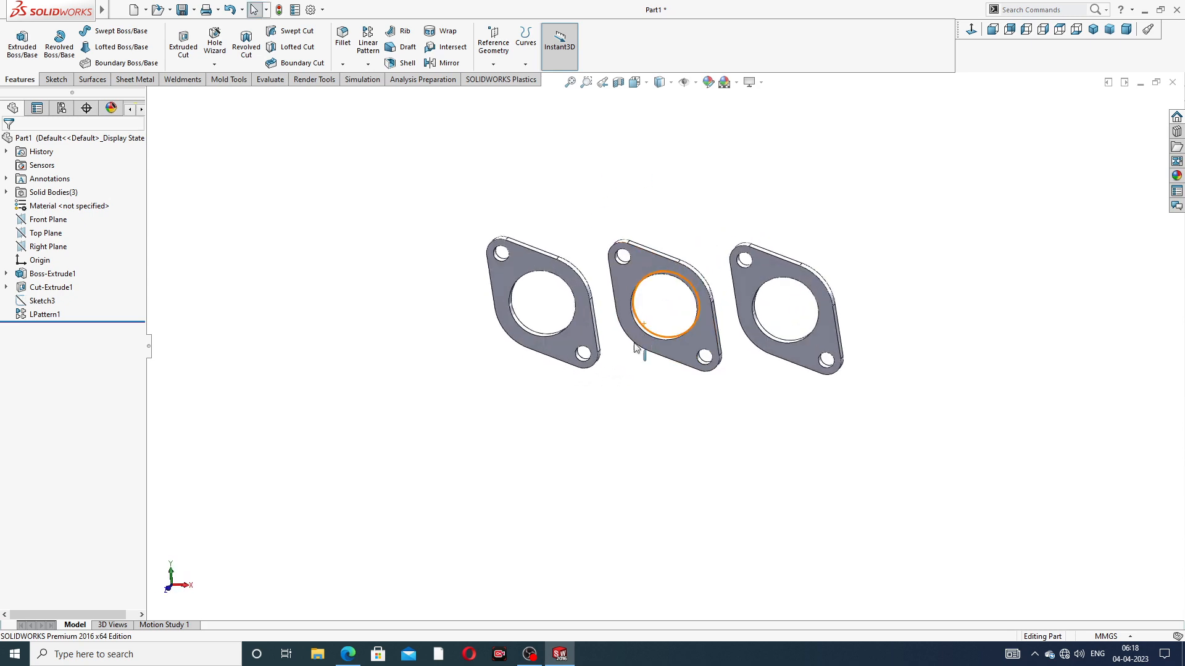
Check the manifold drawing, and create a reference plane offset 176 mm from the Top Plane, flipped to lie below the flanges
click(348, 654)
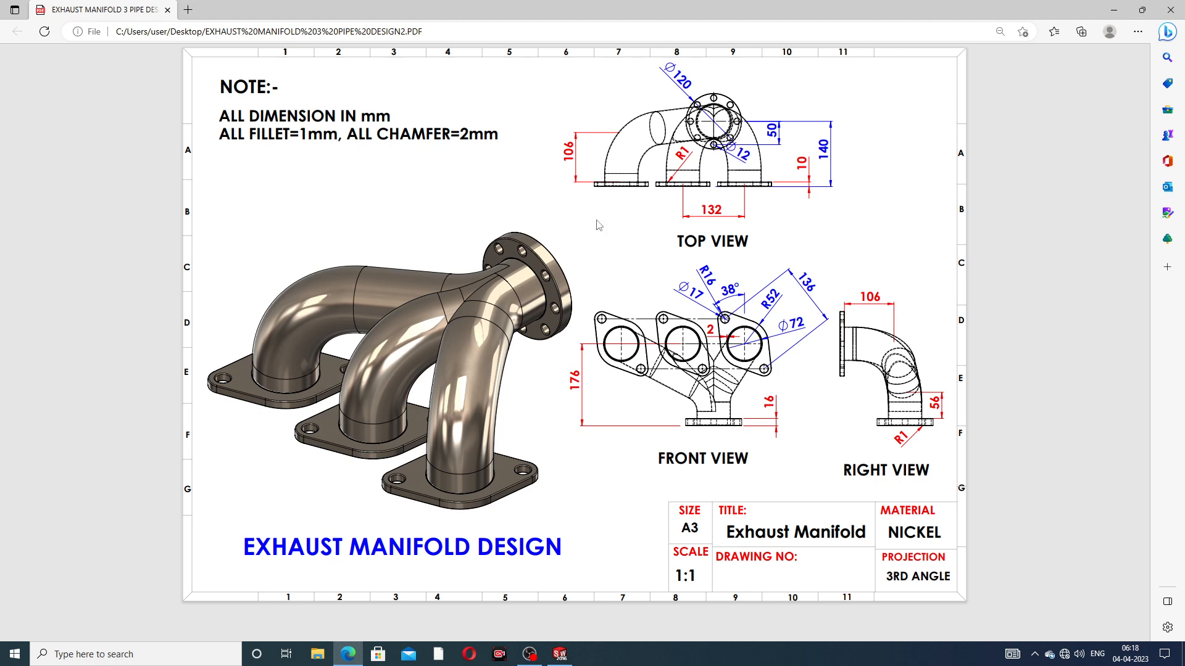
click(348, 654)
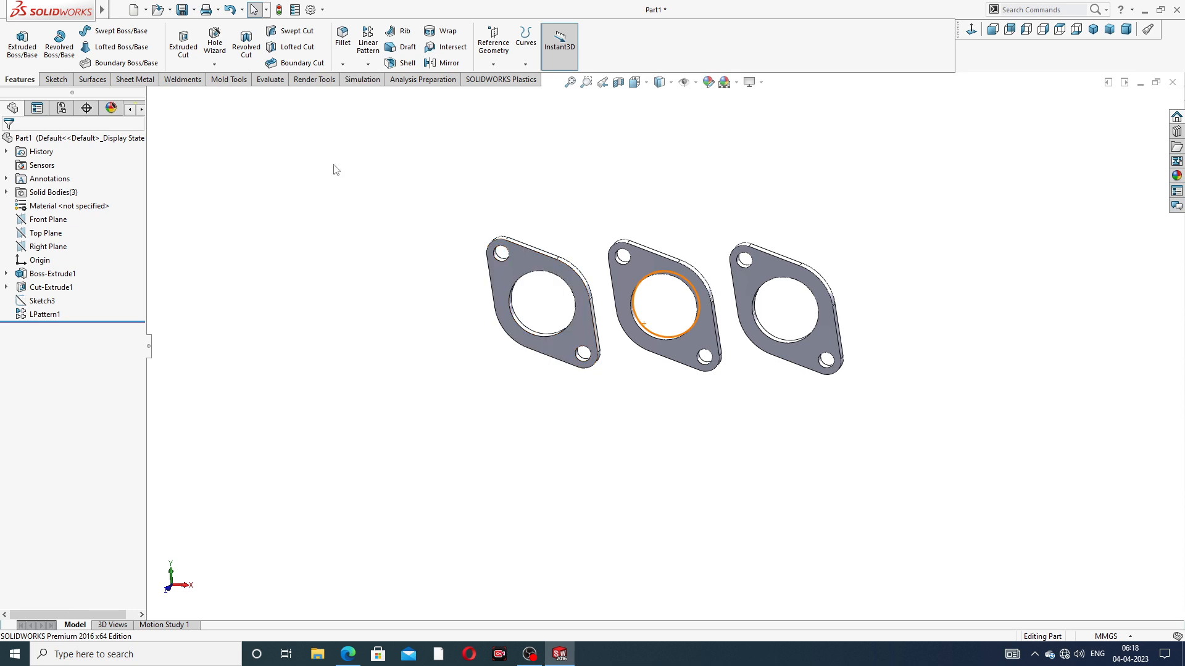
click(59, 237)
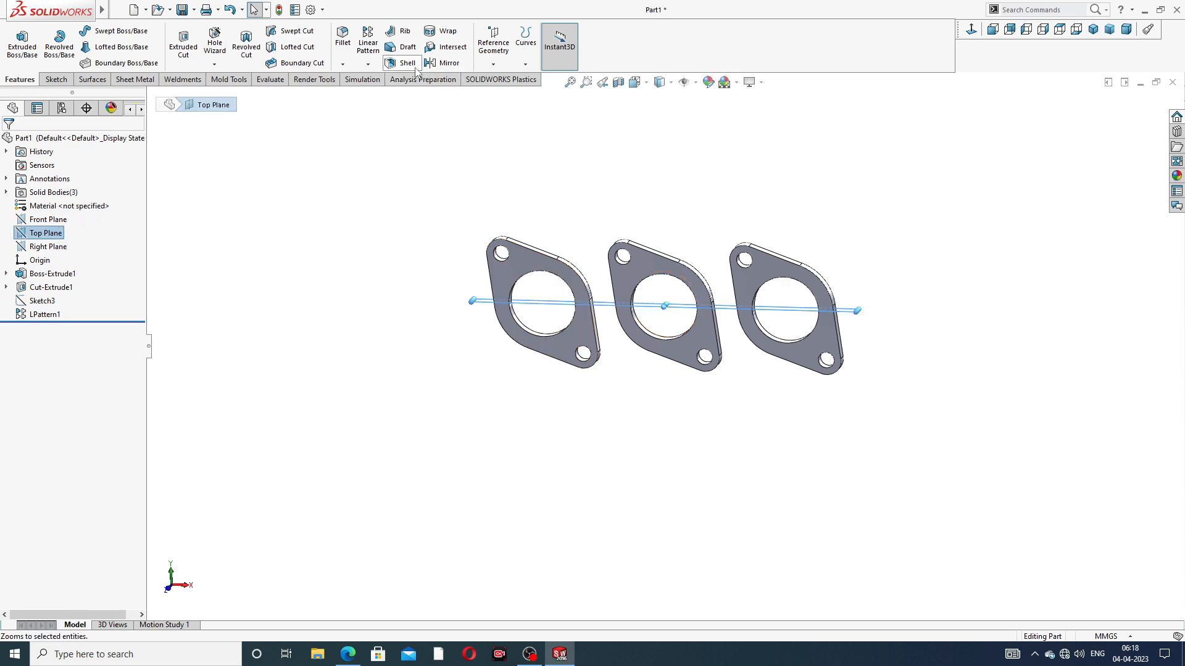
click(494, 64)
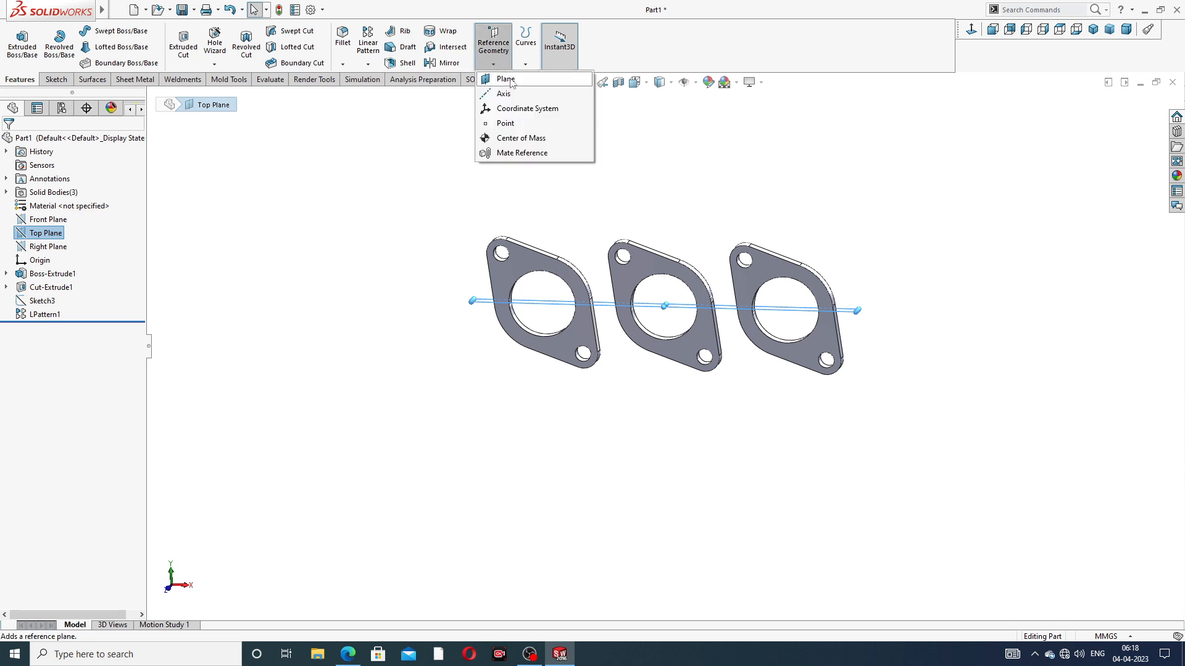
click(505, 79)
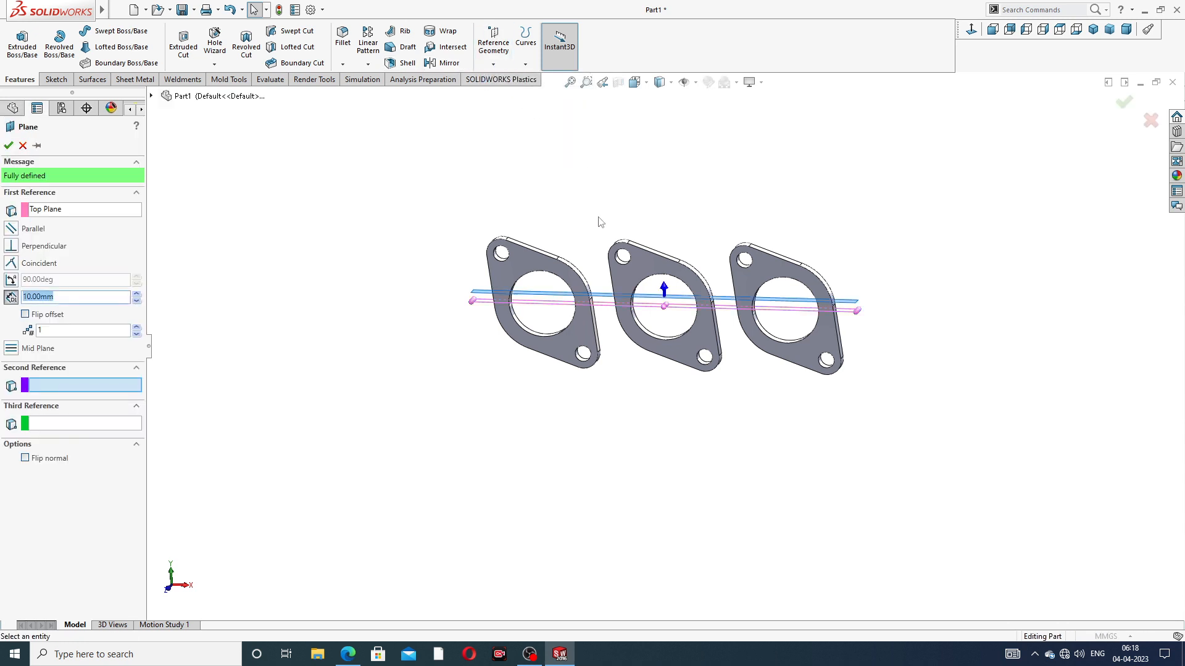
middle_drag(573, 265, 574, 279)
drag(93, 297, 5, 306)
text(176)
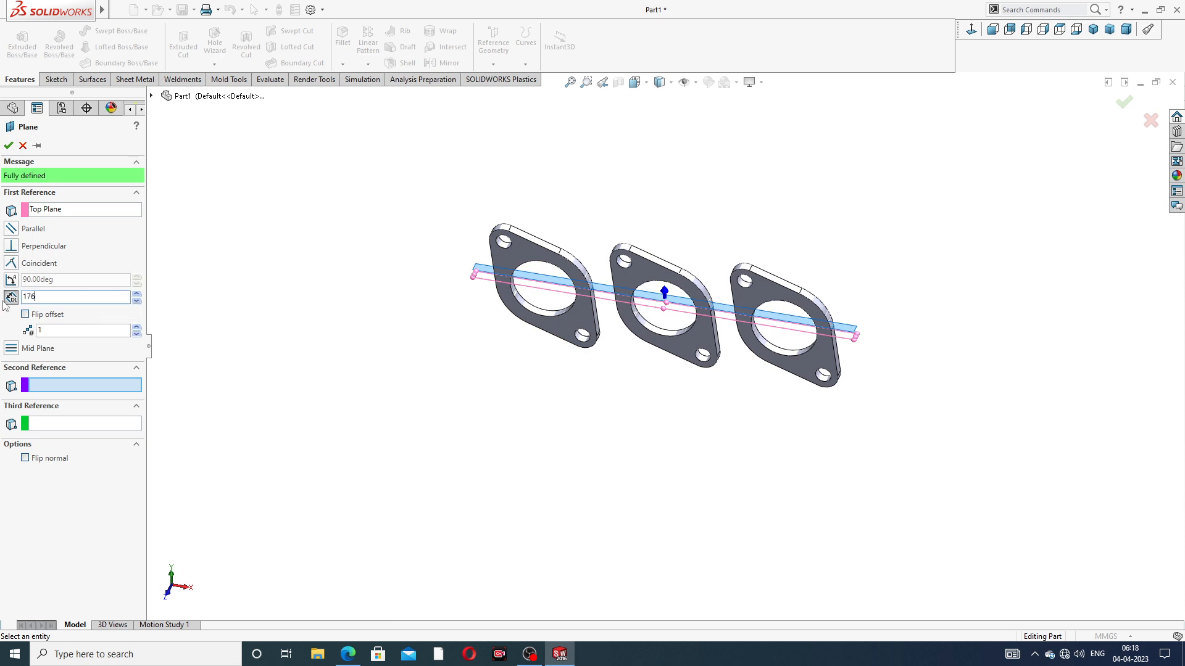
key(Return)
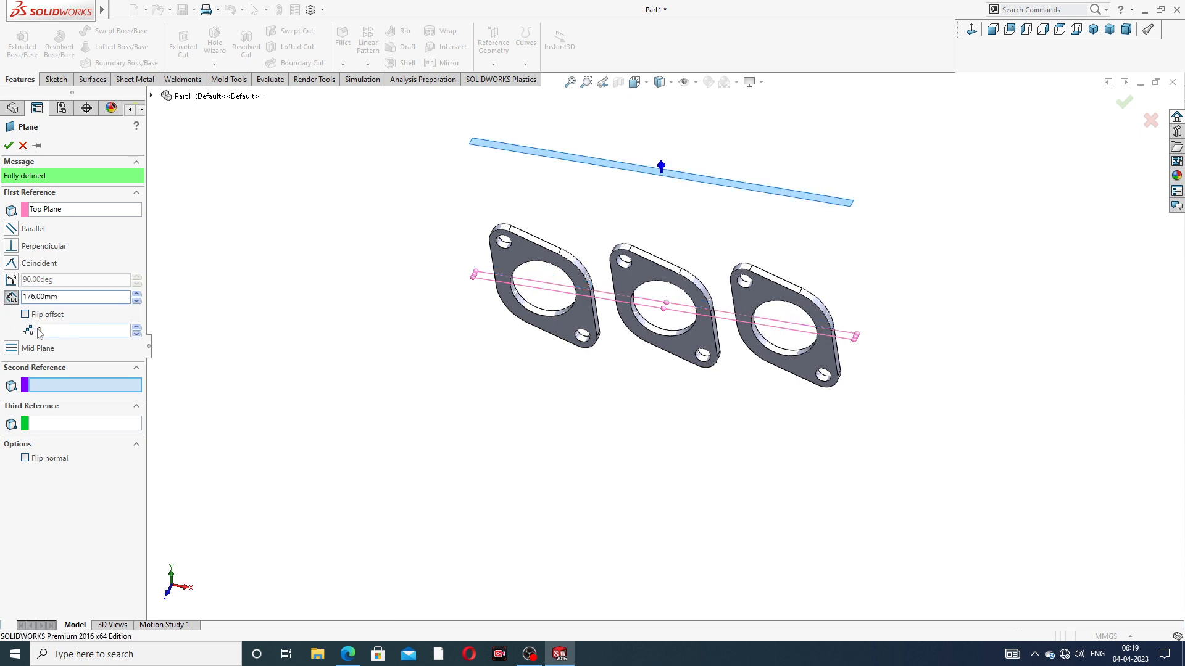
click(26, 315)
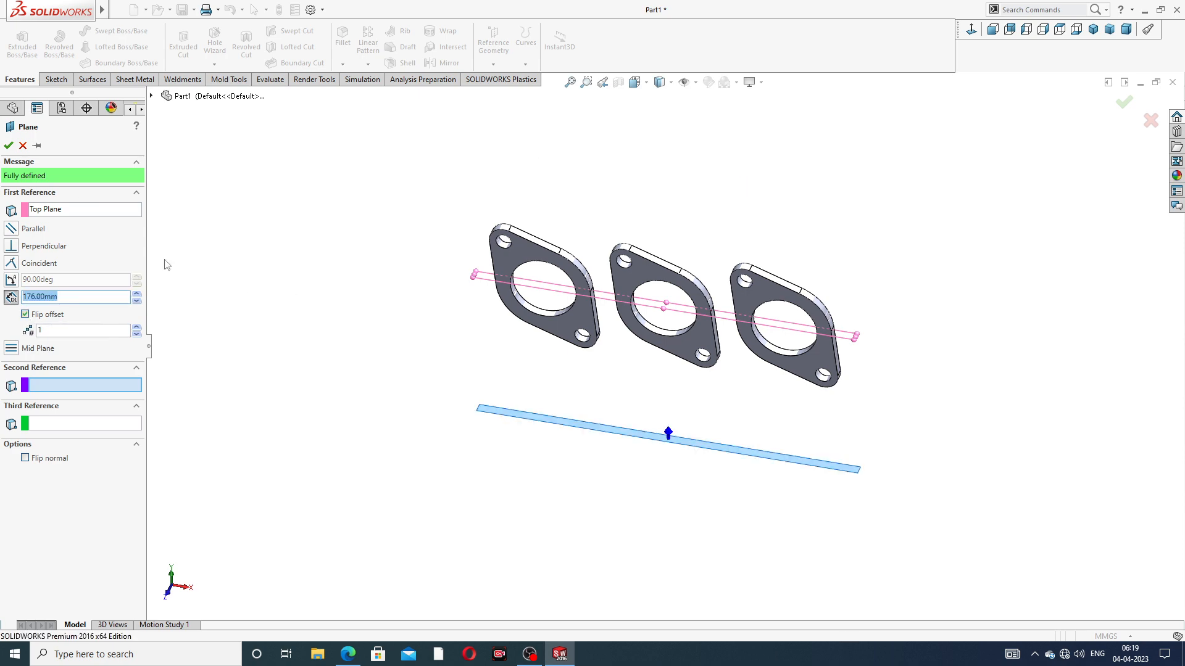
click(8, 146)
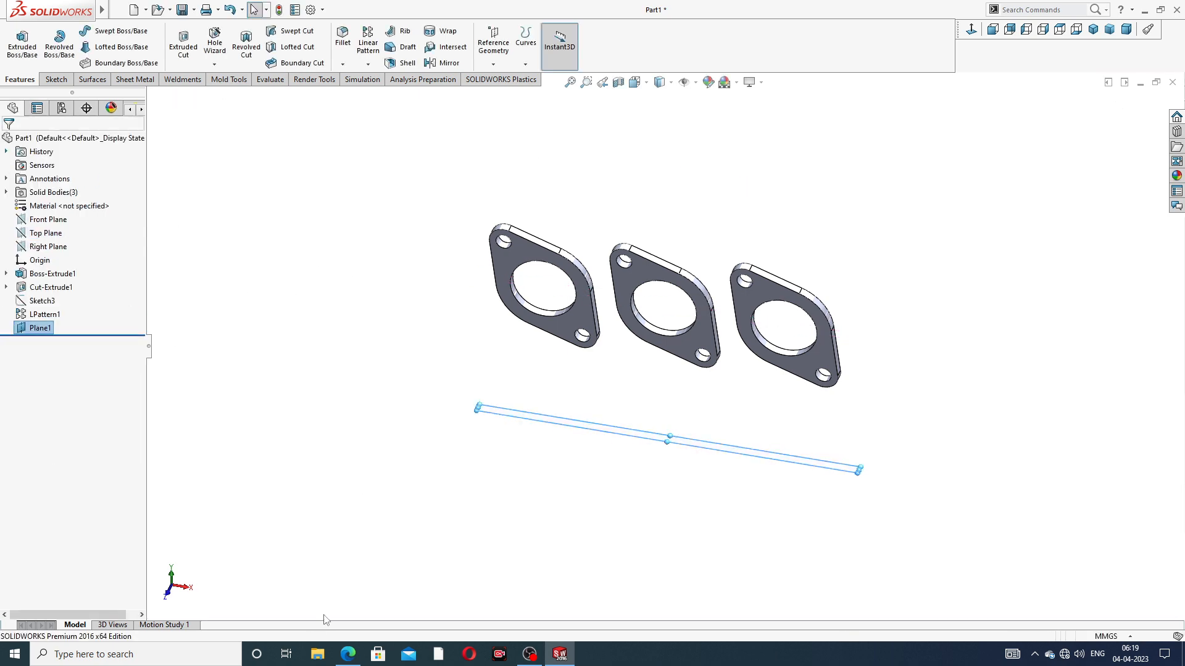
Review the drawing's outlet flange dimensions, and start a sketch on the offset plane below the three flanges
click(347, 654)
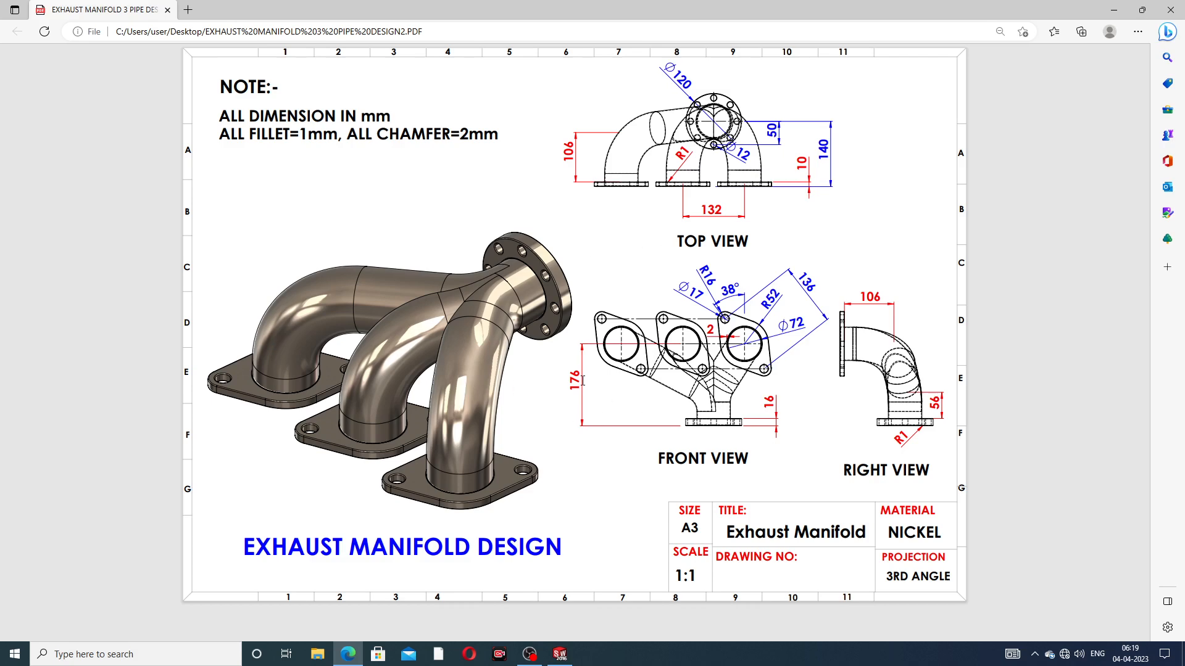
click(347, 654)
middle_drag(726, 449, 706, 407)
drag(706, 406, 768, 317)
middle_drag(734, 476, 783, 455)
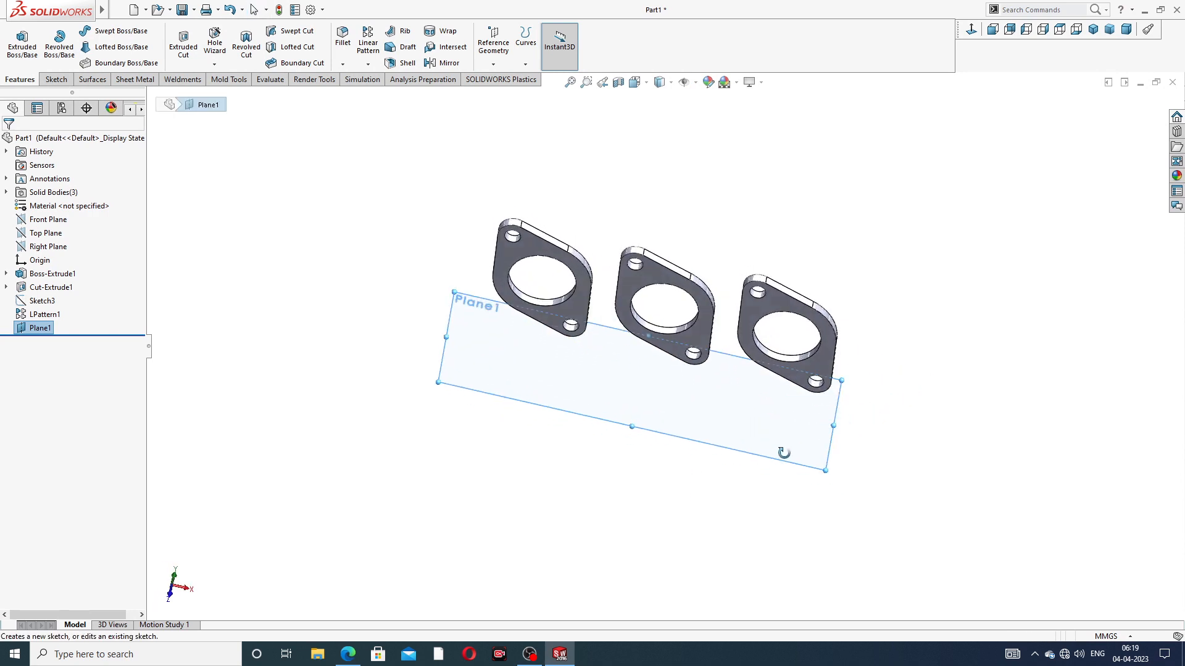
click(751, 454)
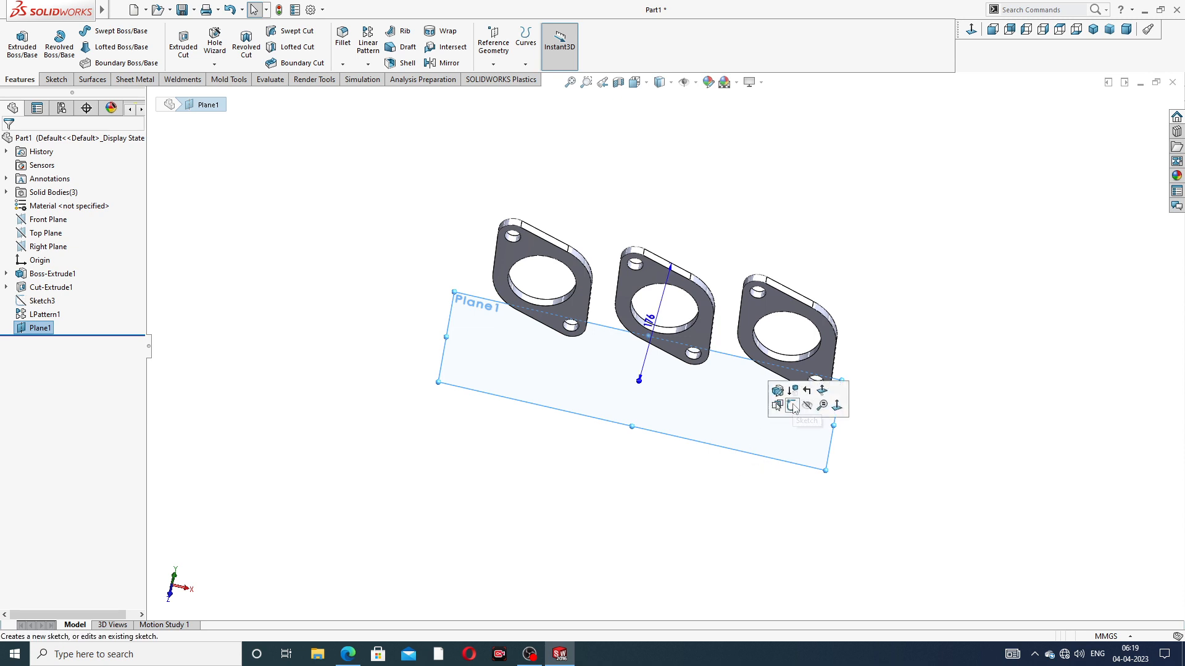
click(792, 406)
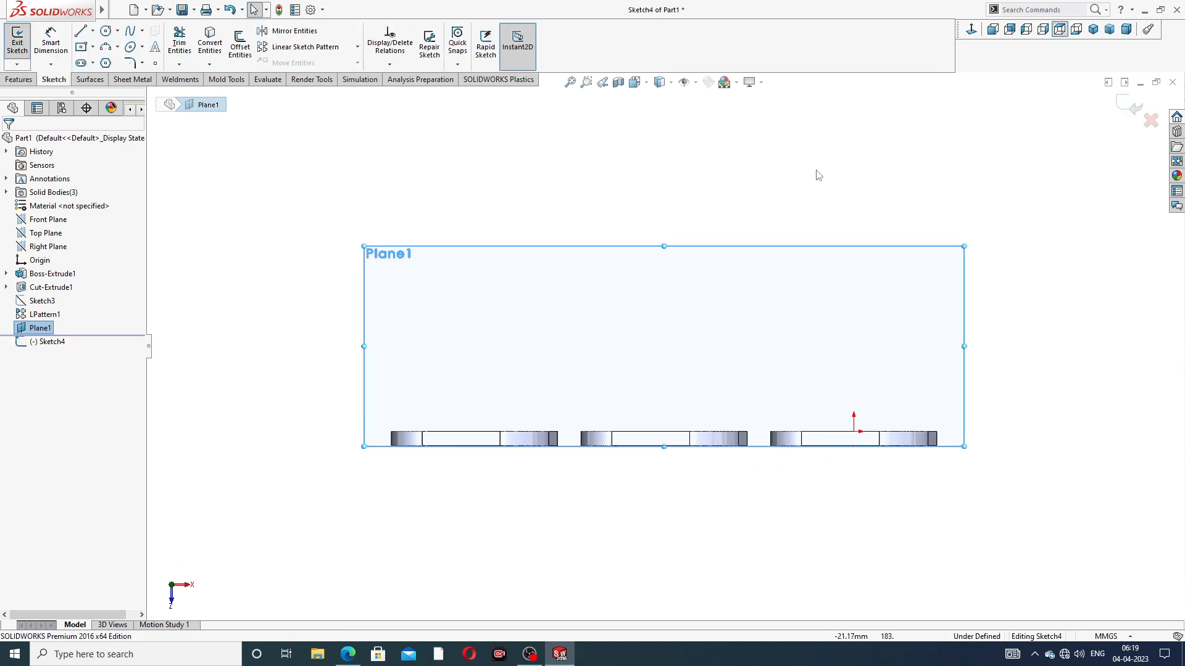
Sketch a horizontal centerline about 16.4 mm long across the gap between the middle flange and the flange at the origin, joining their facing corners
scroll(741, 319, up, 2)
scroll(667, 398, down, 2)
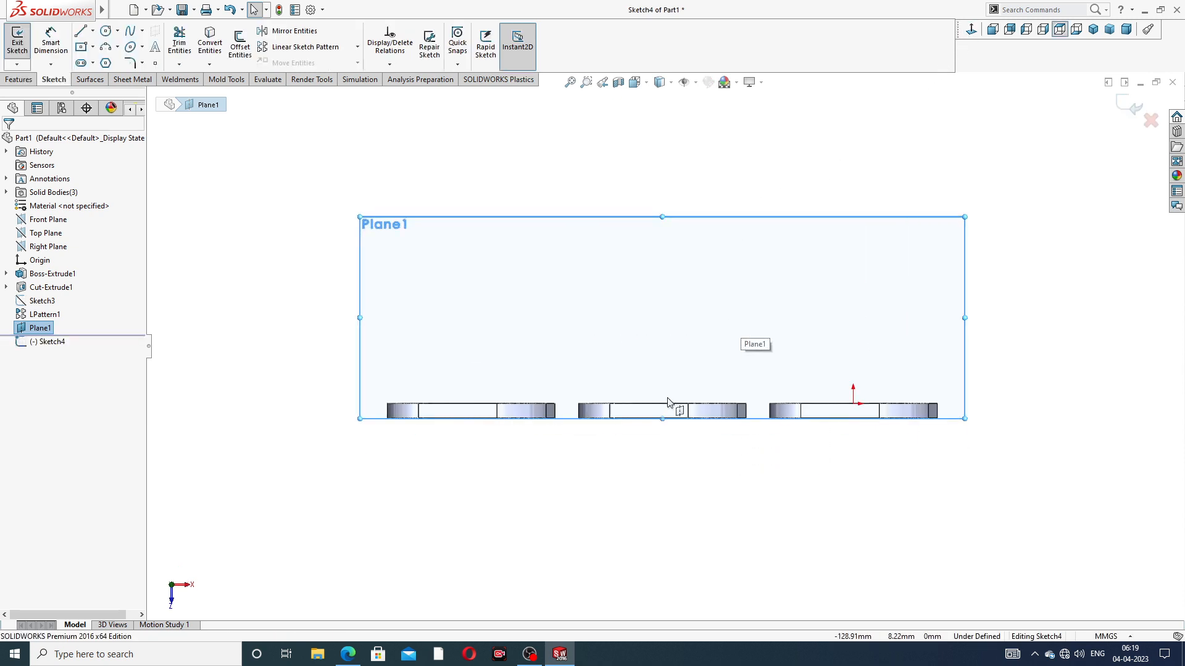
scroll(668, 401, down, 1)
click(92, 31)
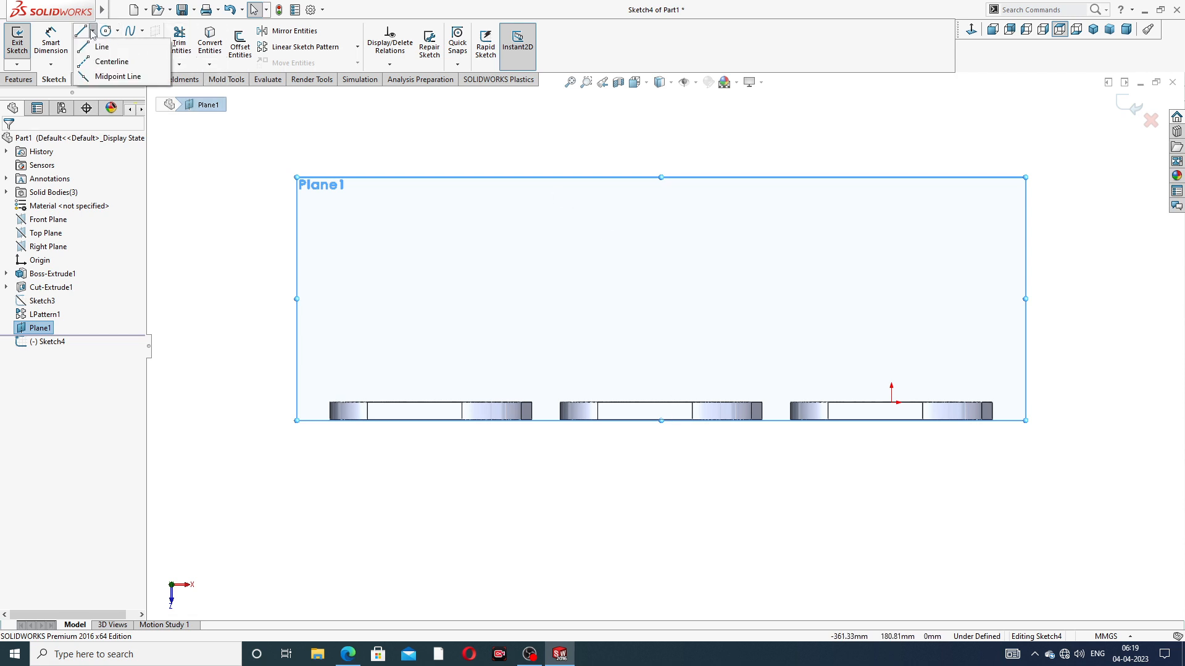
click(105, 64)
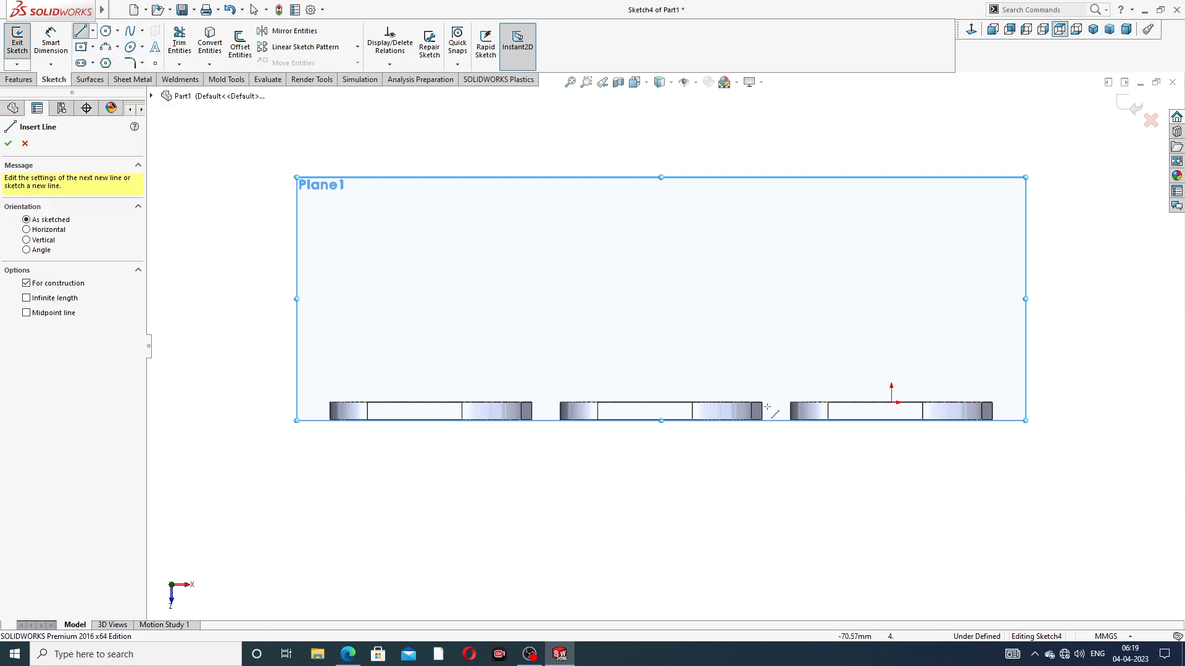
scroll(772, 426, down, 3)
scroll(731, 372, down, 2)
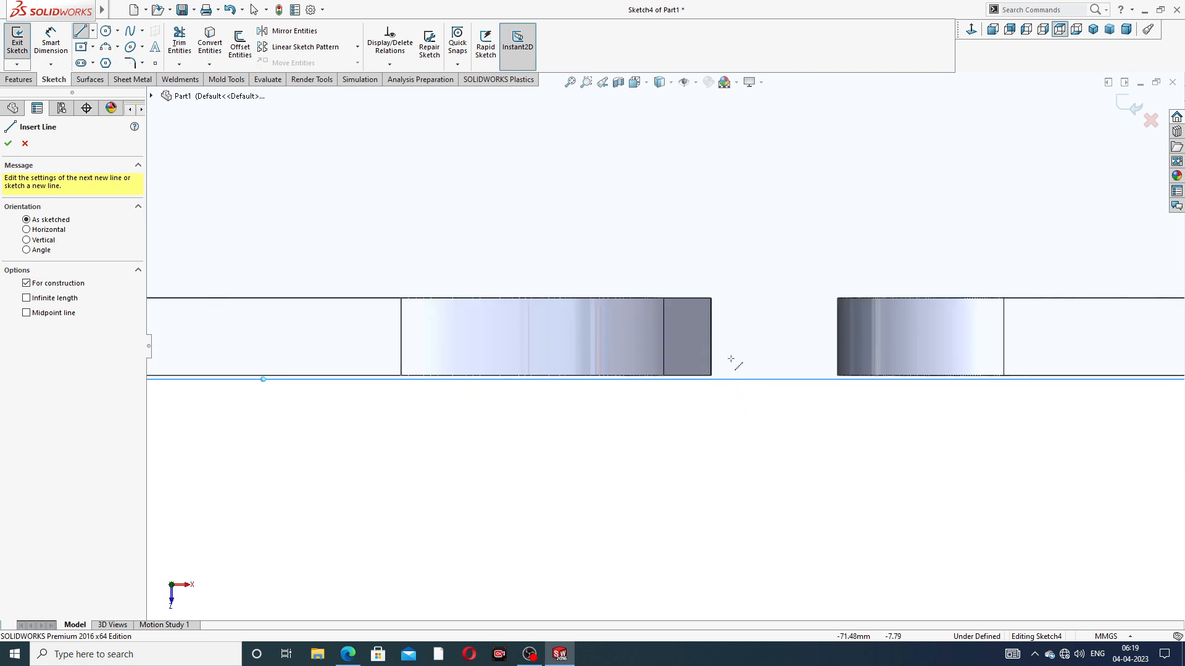
click(710, 375)
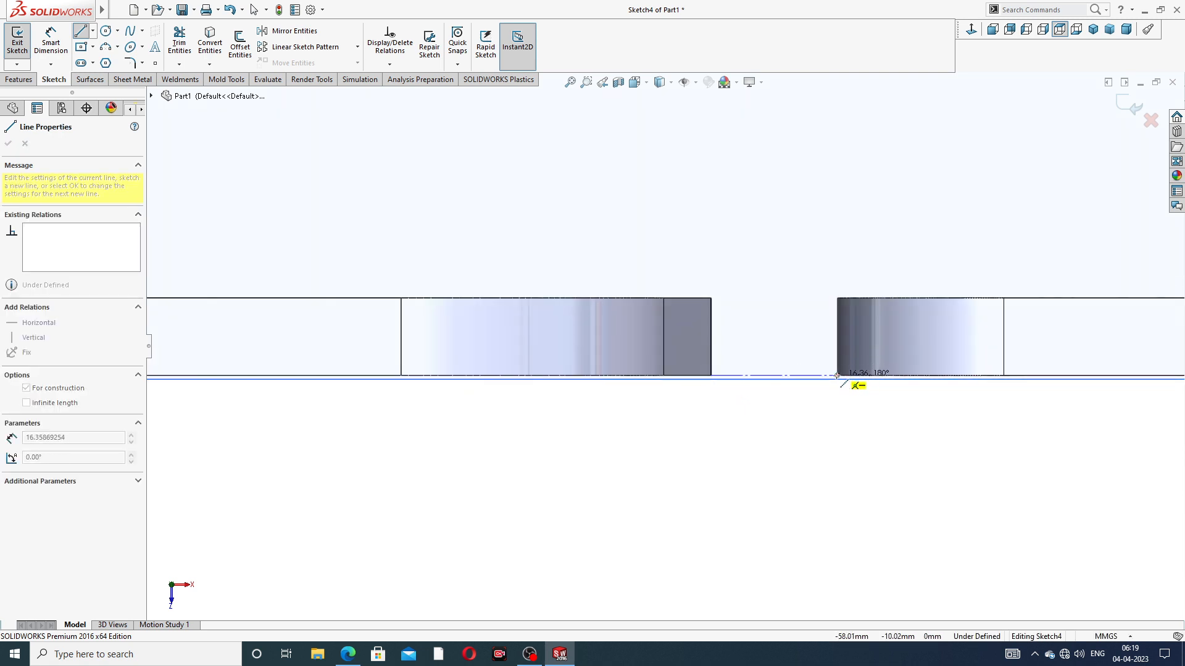
click(837, 375)
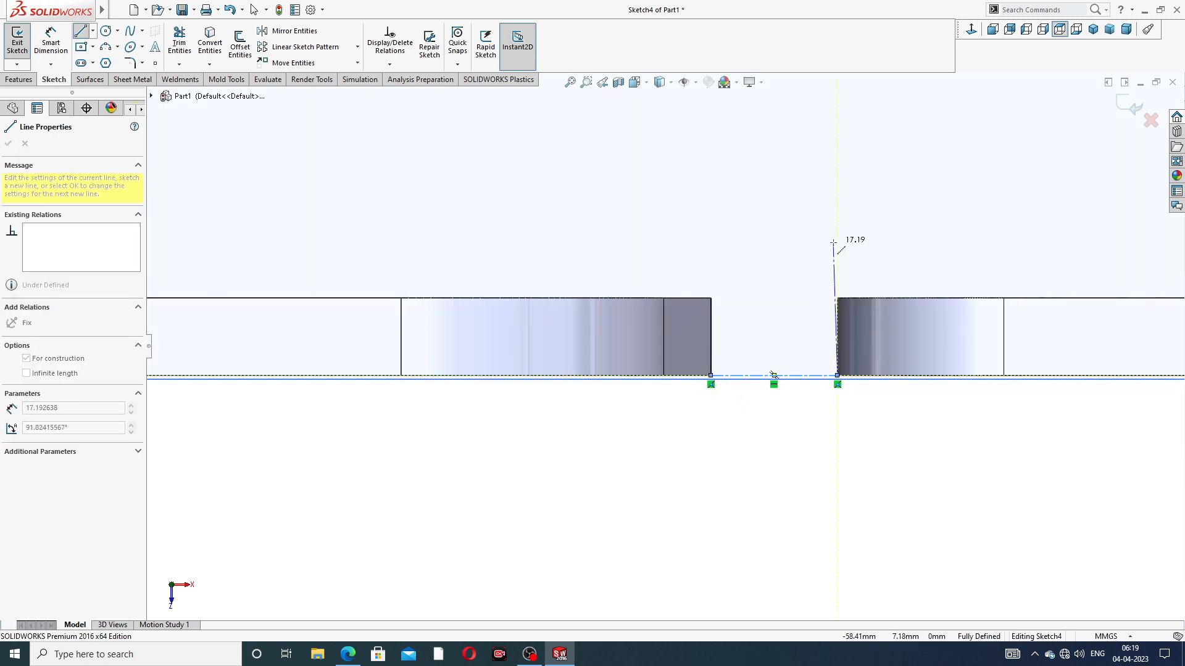
right_click(833, 242)
click(855, 251)
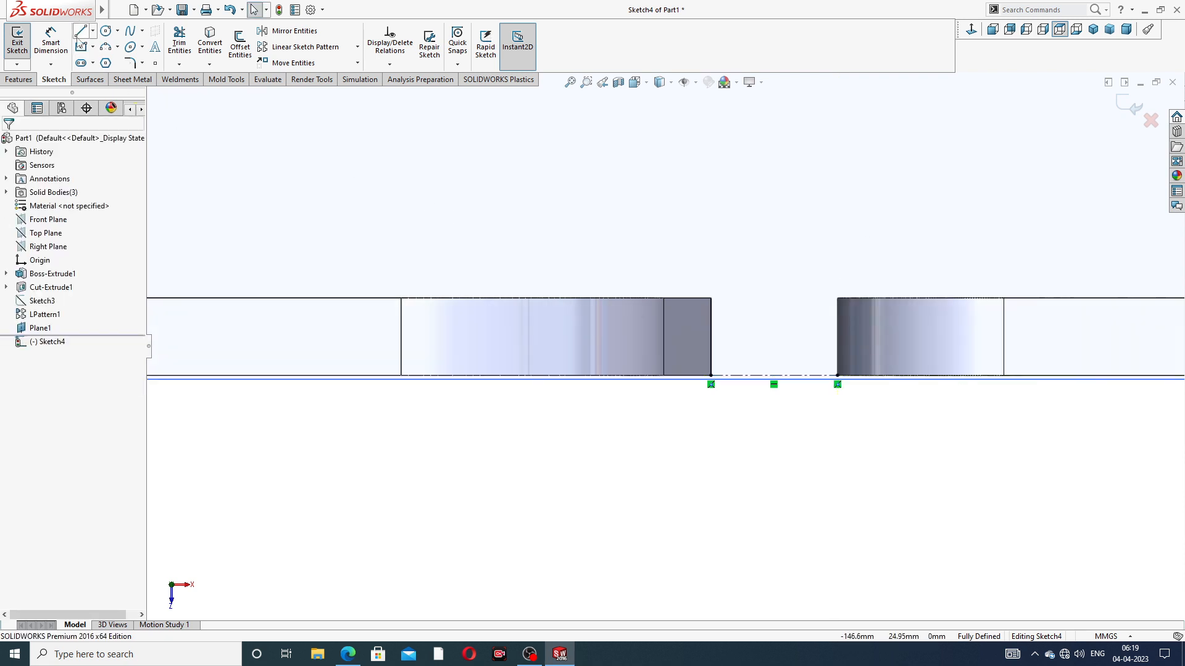
Sketch a vertical centerline up from the short centerline's midpoint, and adjust its free end to about 81 mm above the origin
click(93, 31)
click(116, 61)
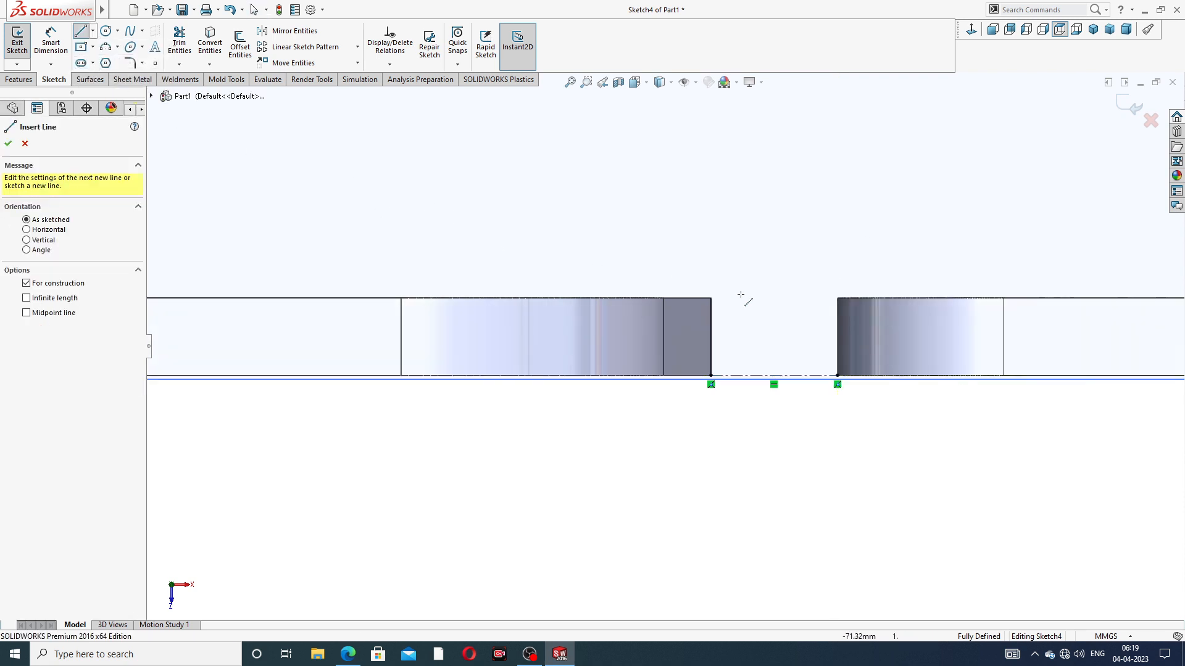
click(773, 375)
scroll(767, 186, up, 3)
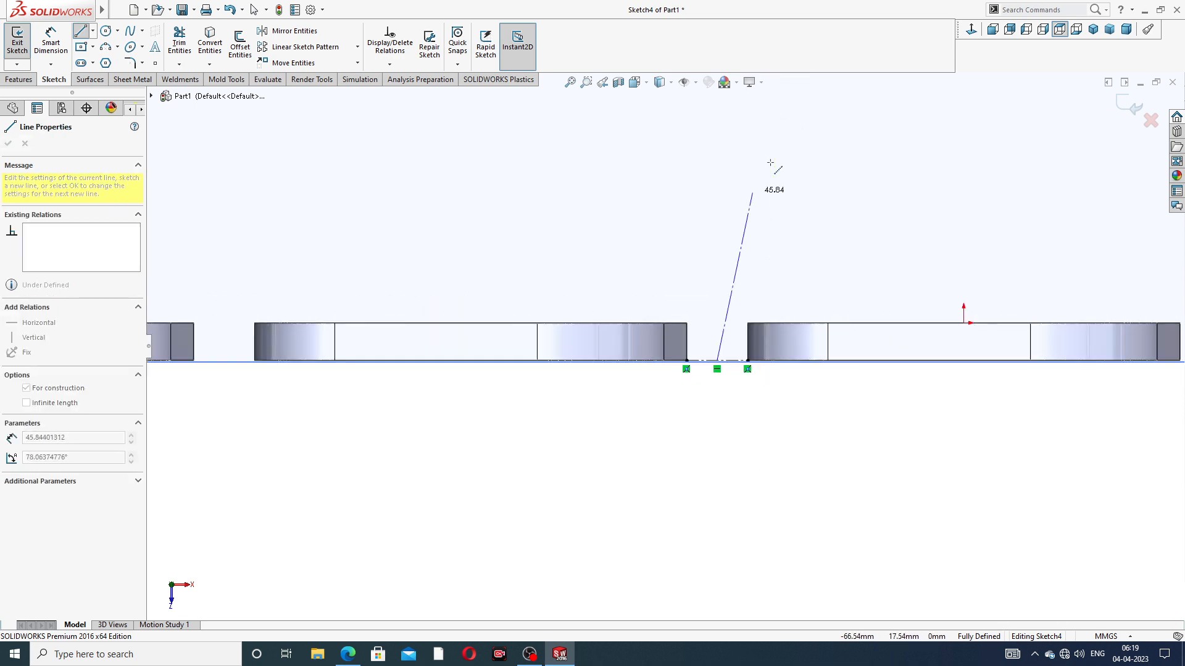
scroll(719, 158, up, 2)
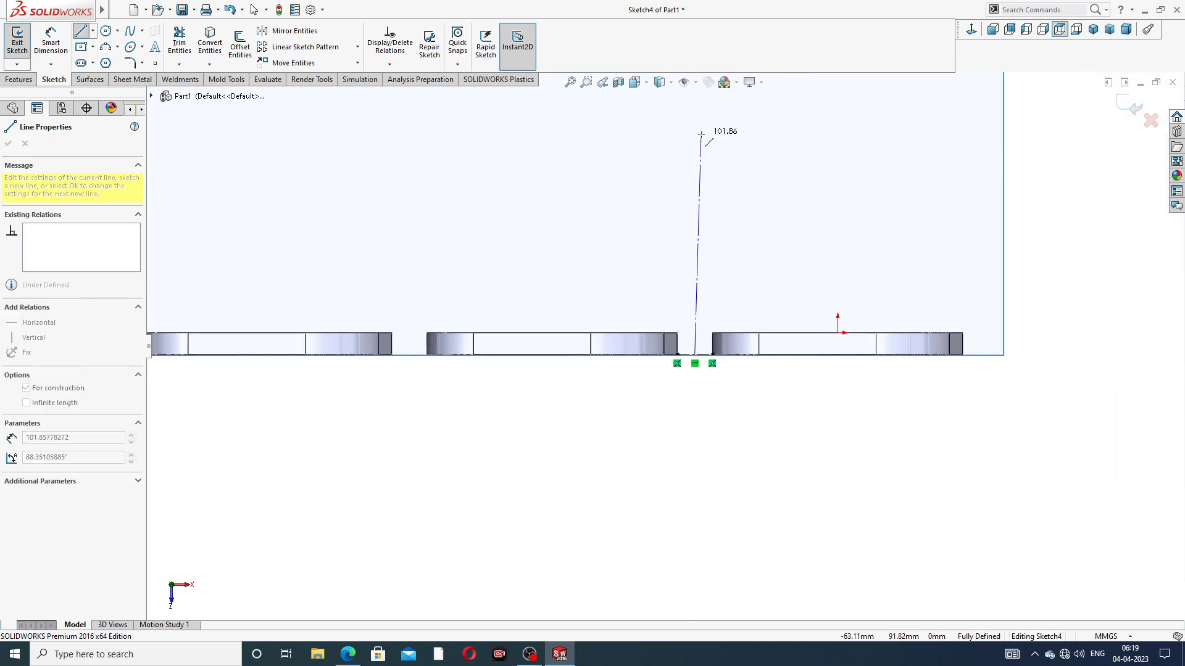
click(697, 137)
right_click(746, 149)
click(750, 151)
scroll(717, 247, up, 3)
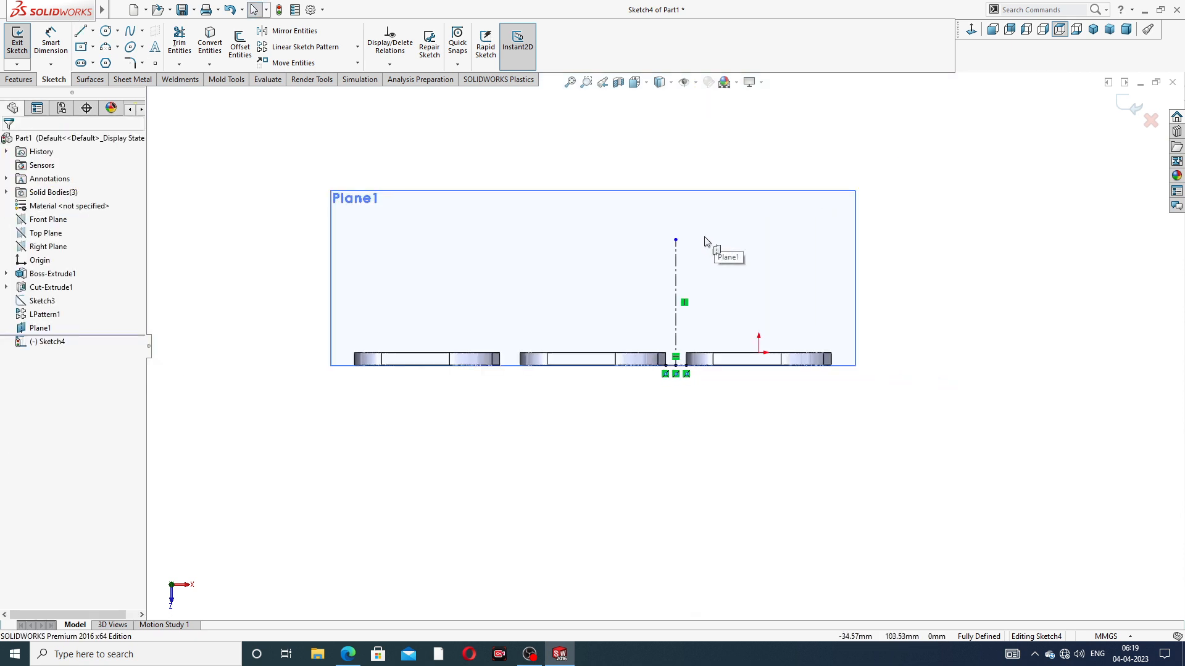
drag(671, 227, 671, 244)
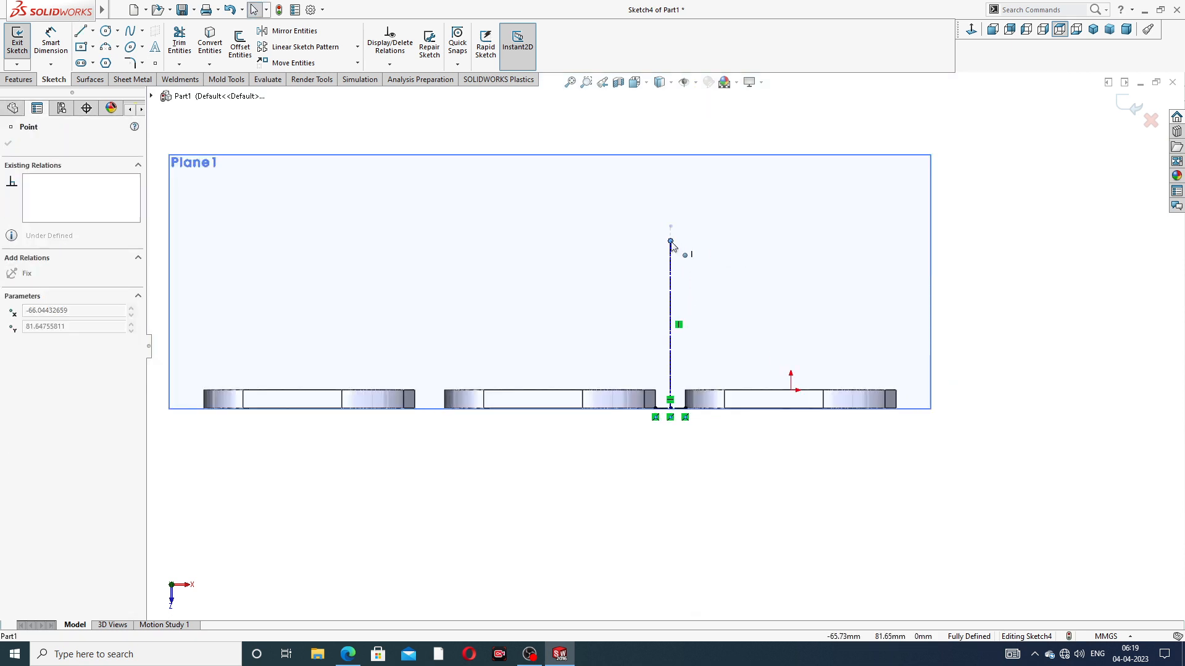
click(707, 254)
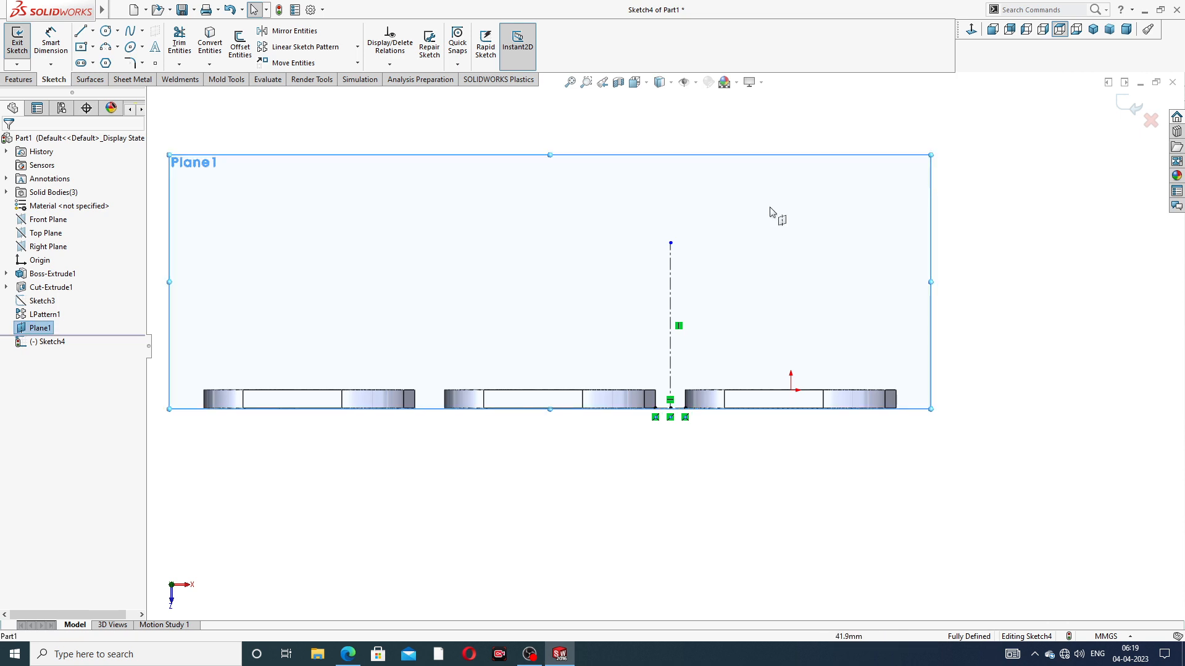
Hide the offset plane while keeping the sketch open
click(44, 329)
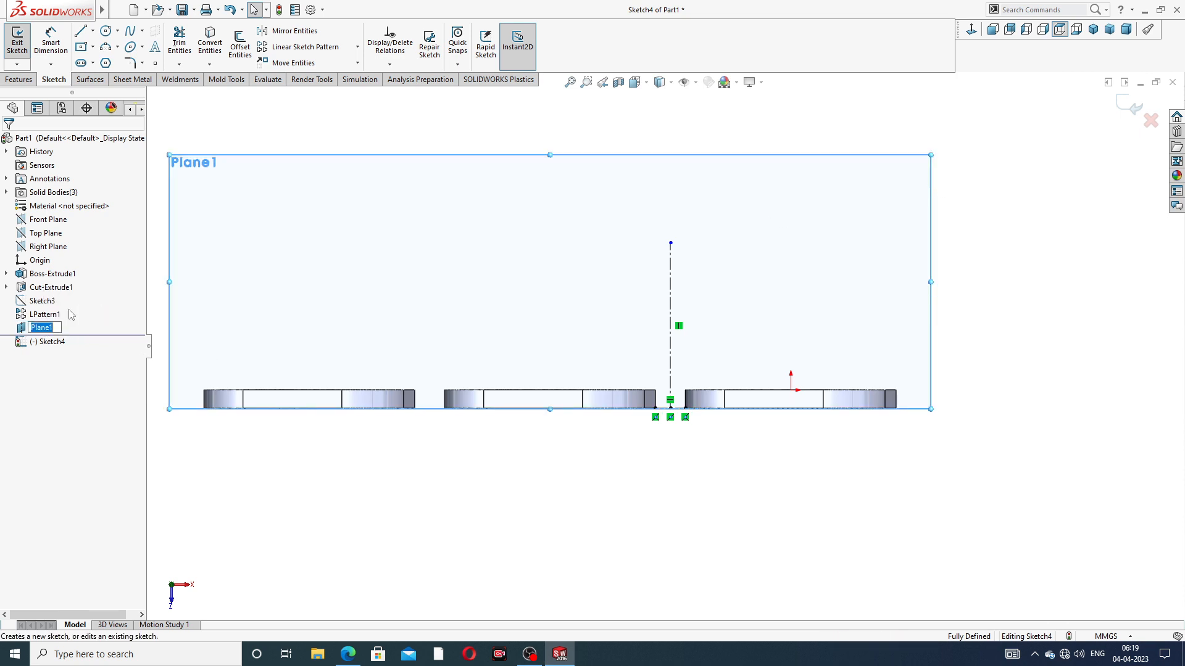
click(96, 322)
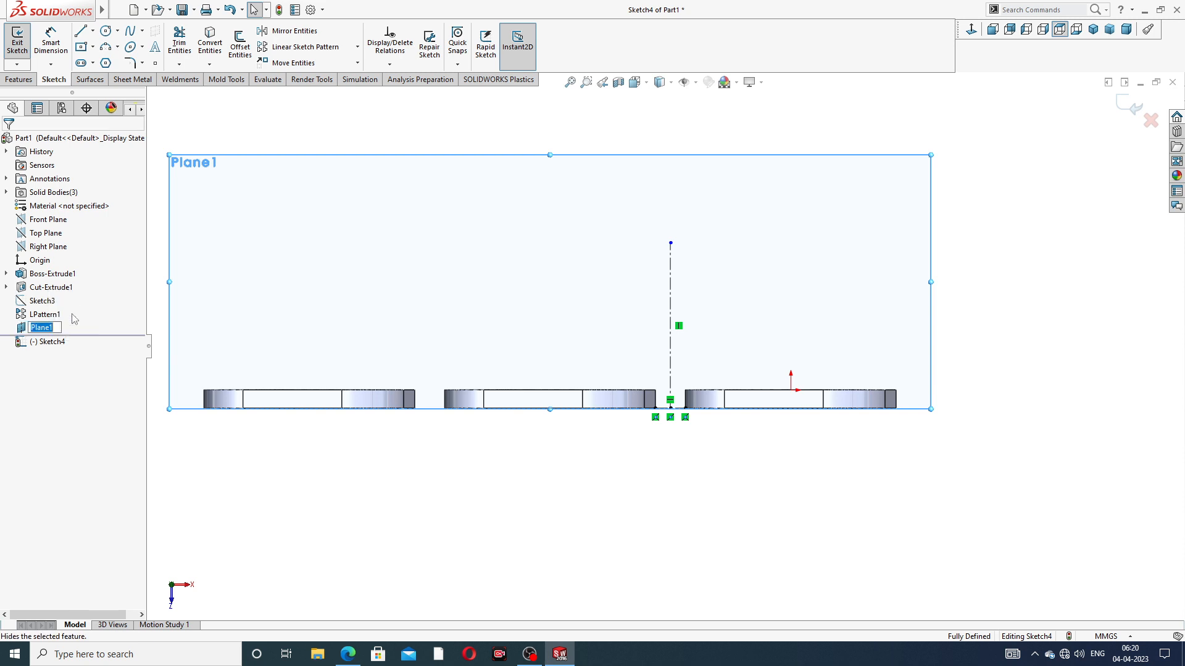
click(49, 329)
click(122, 302)
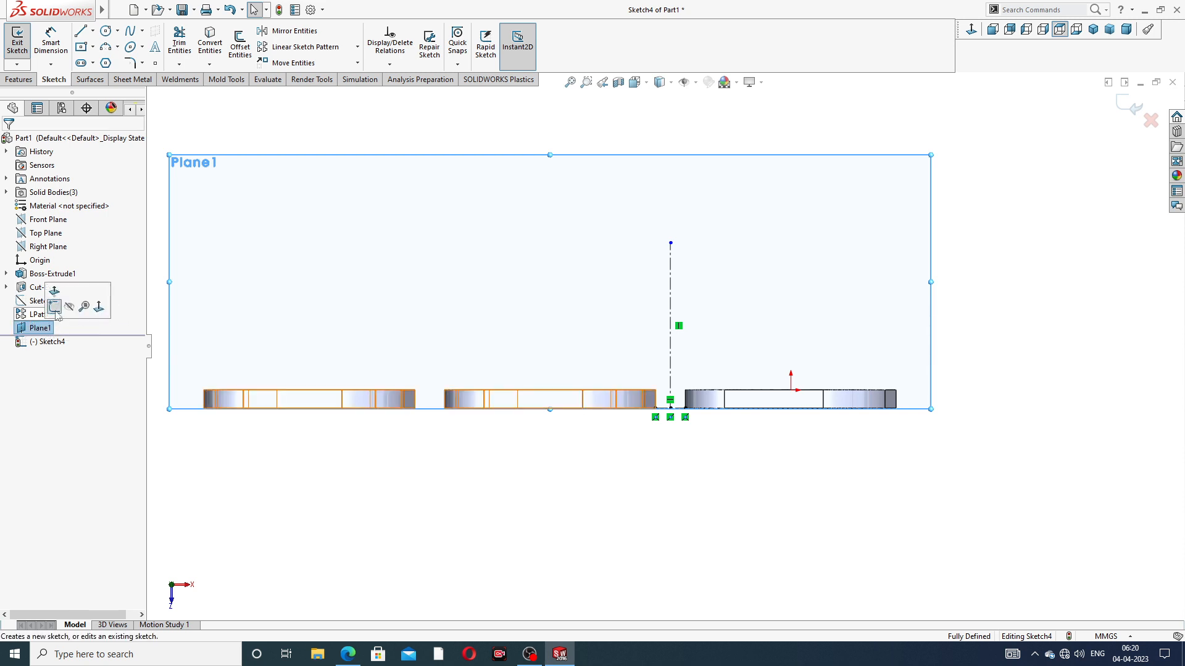
click(69, 306)
scroll(710, 309, up, 2)
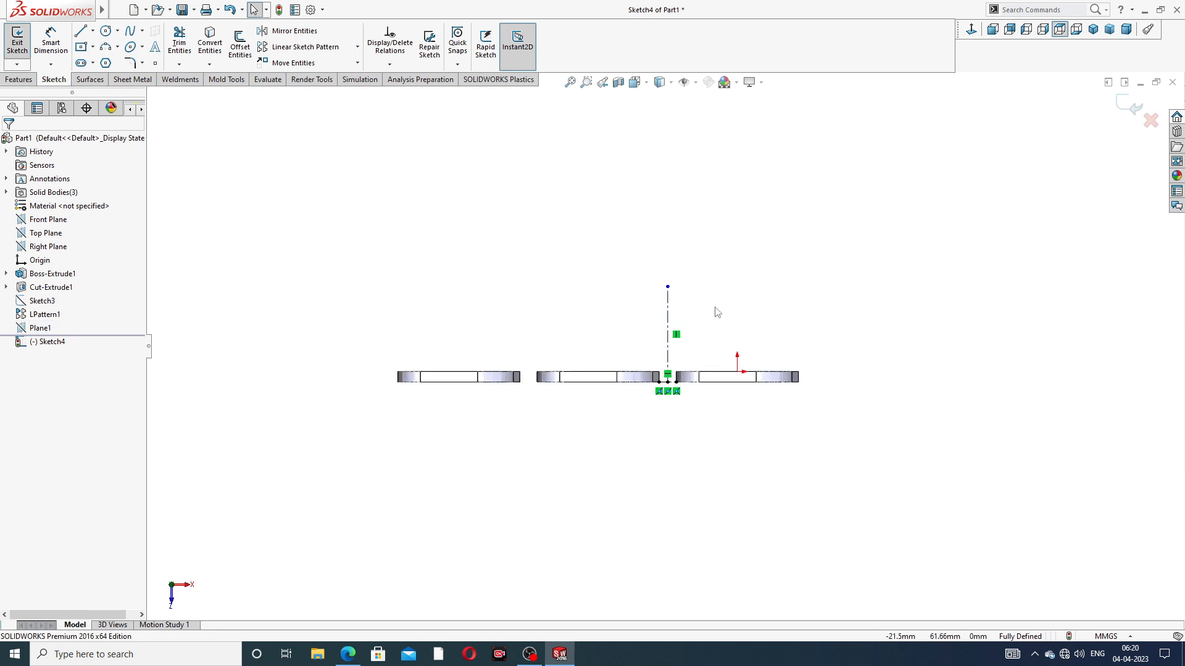
scroll(660, 370, down, 3)
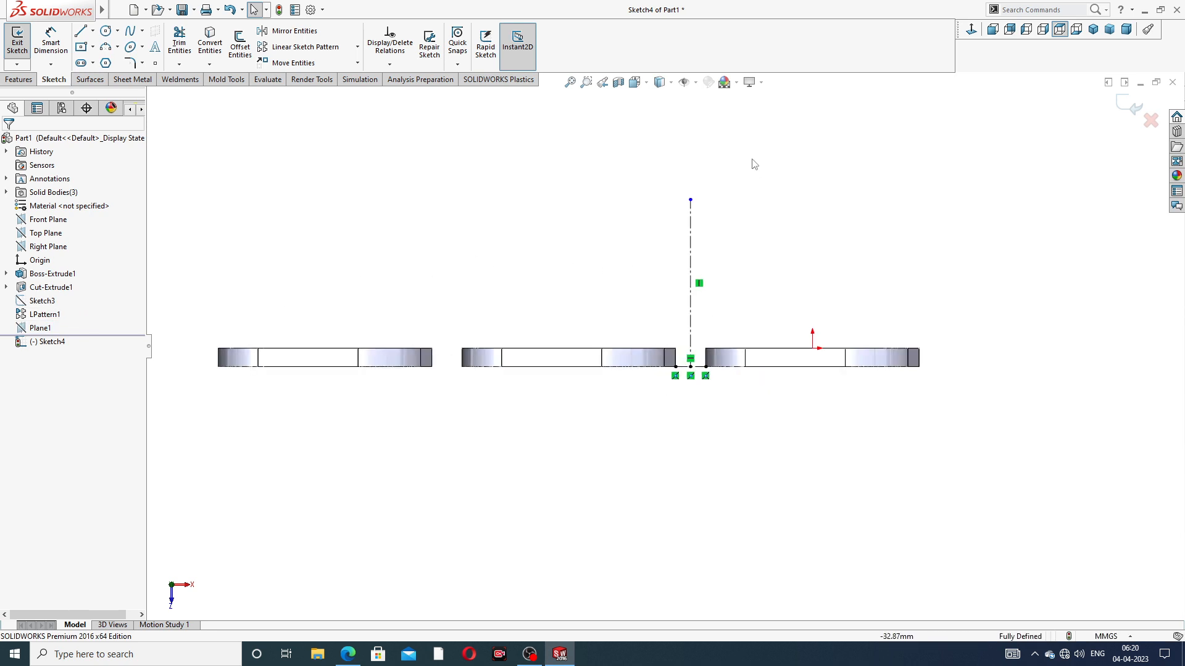
Sketch a circle about 97 mm in diameter centered on the upper end of the vertical centerline
click(106, 30)
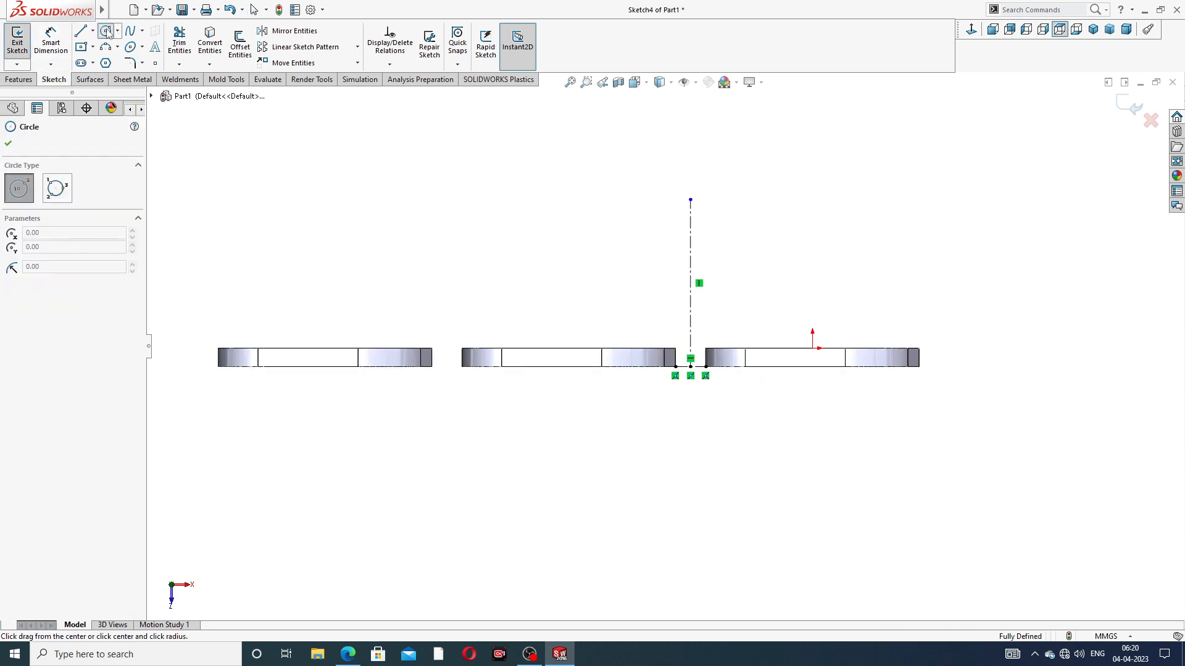
click(690, 199)
click(716, 114)
right_click(793, 114)
click(813, 120)
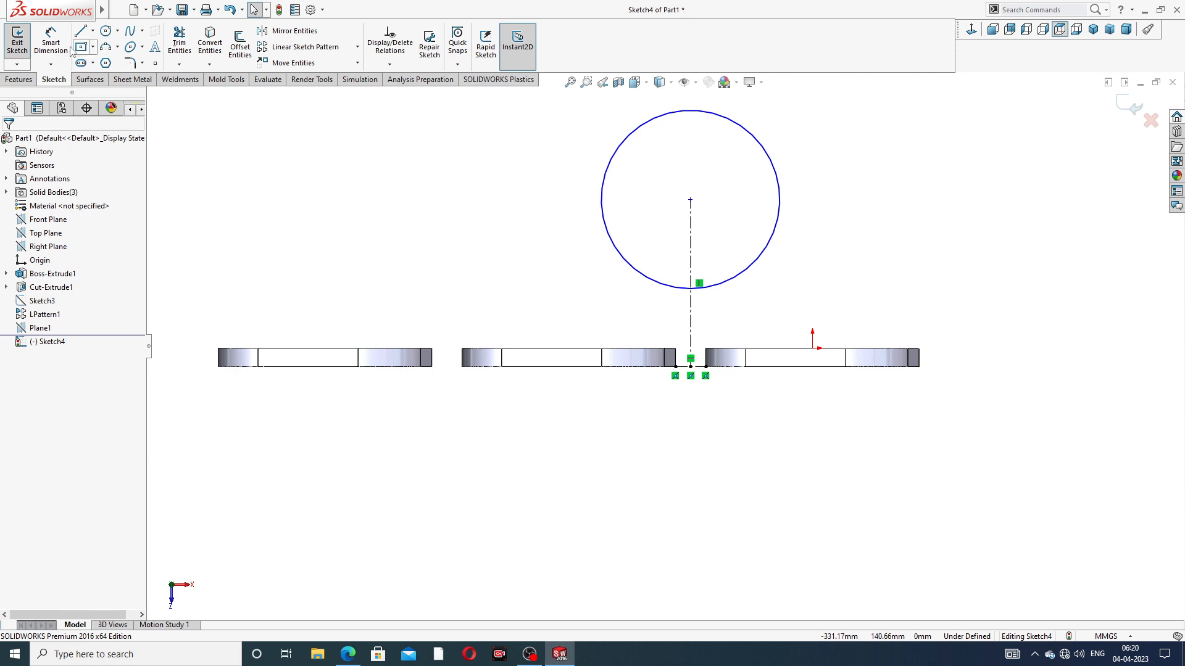
Dimension the outlet flange circle's diameter at 120 mm
click(51, 40)
click(749, 129)
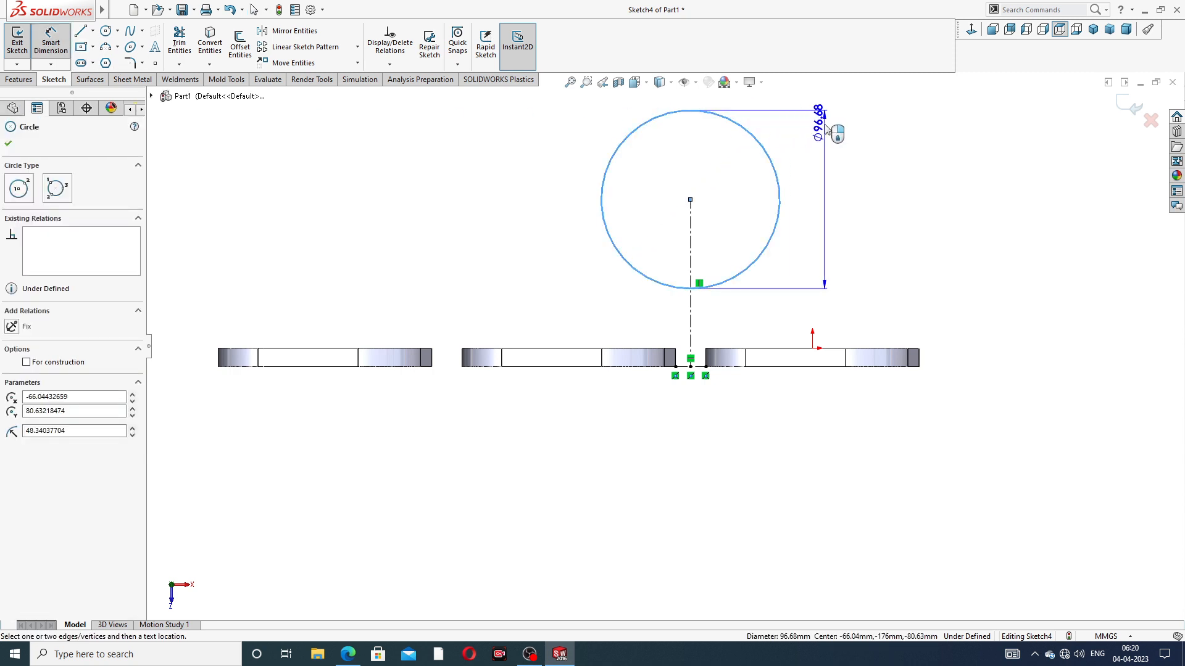
click(834, 109)
text(120)
key(Return)
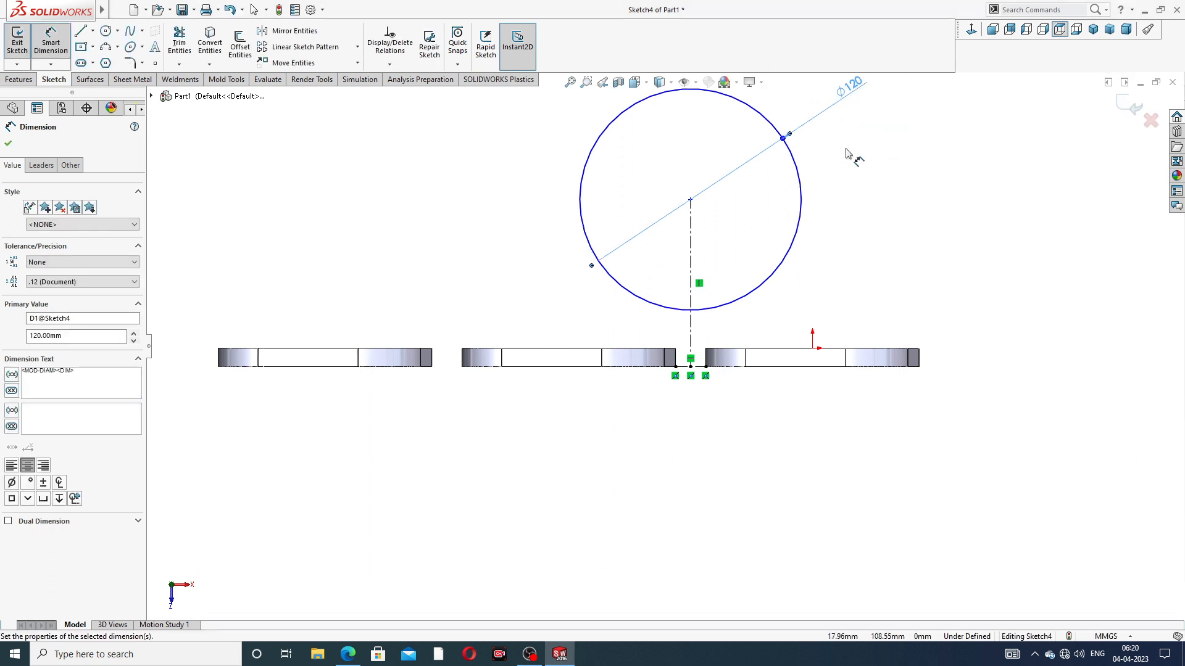
Dimension the vertical distance from the short centerline's midpoint to the outlet flange circle's center at 140 mm
scroll(678, 337, down, 4)
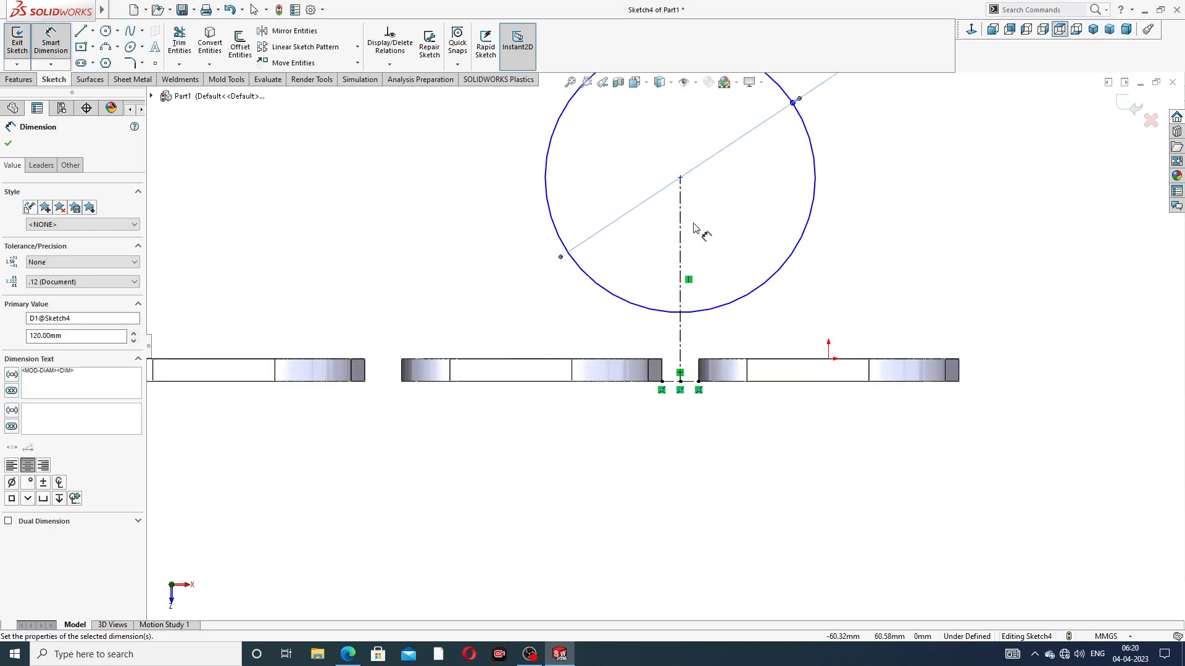
click(680, 178)
click(681, 386)
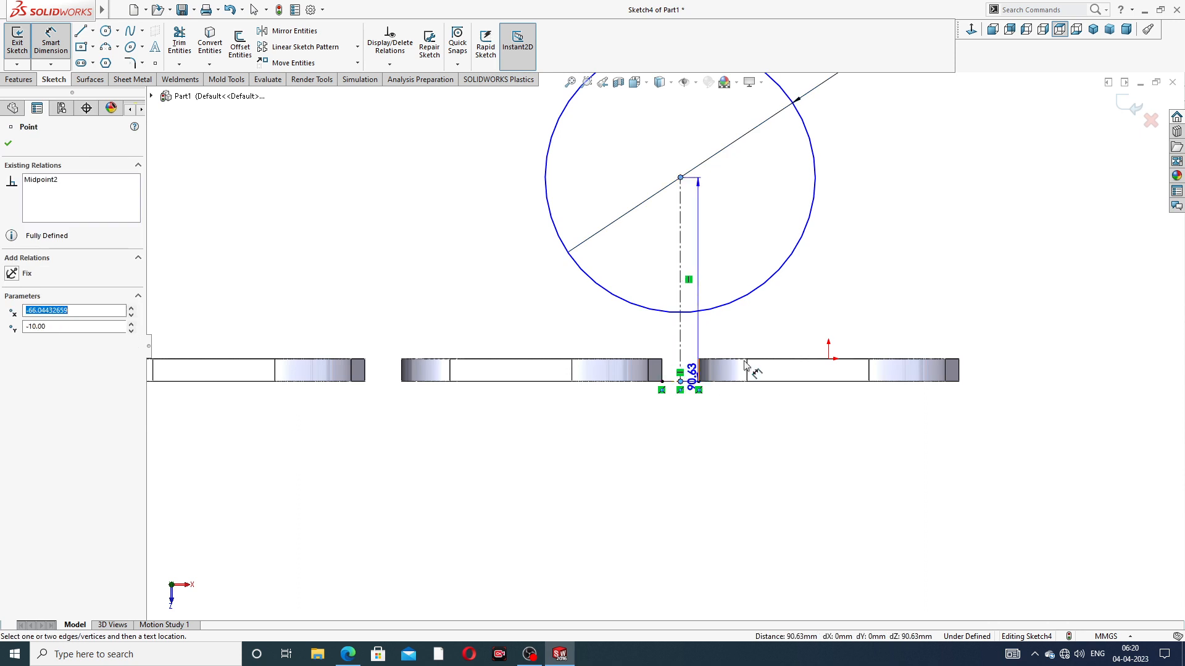
click(1009, 264)
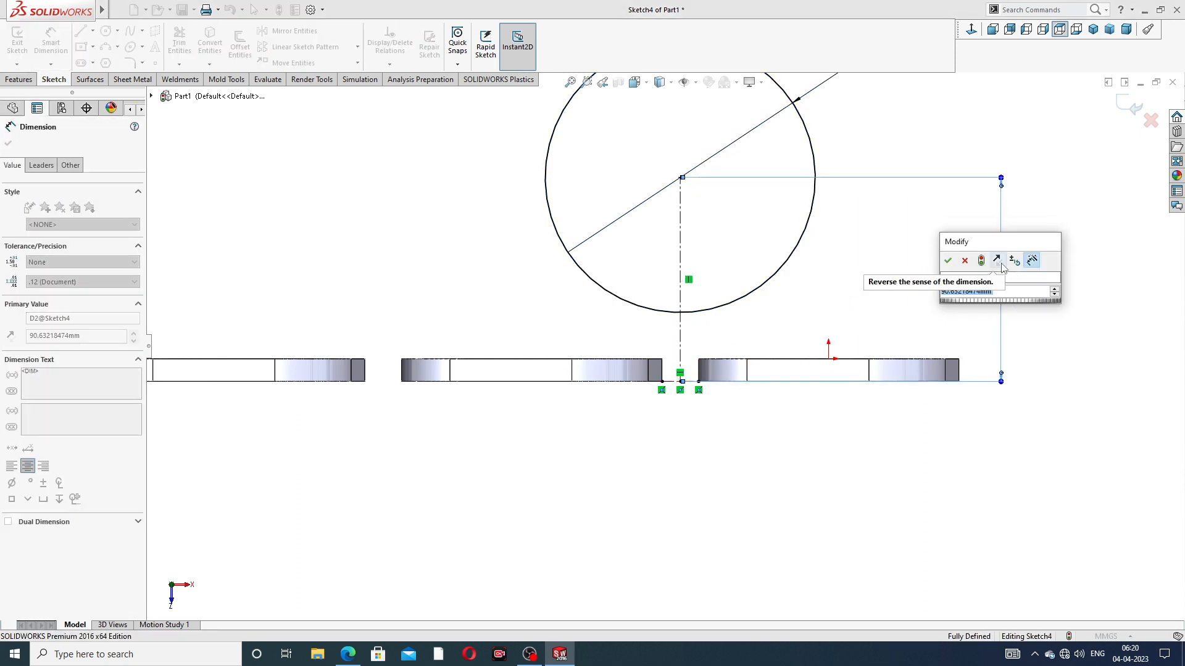
click(349, 656)
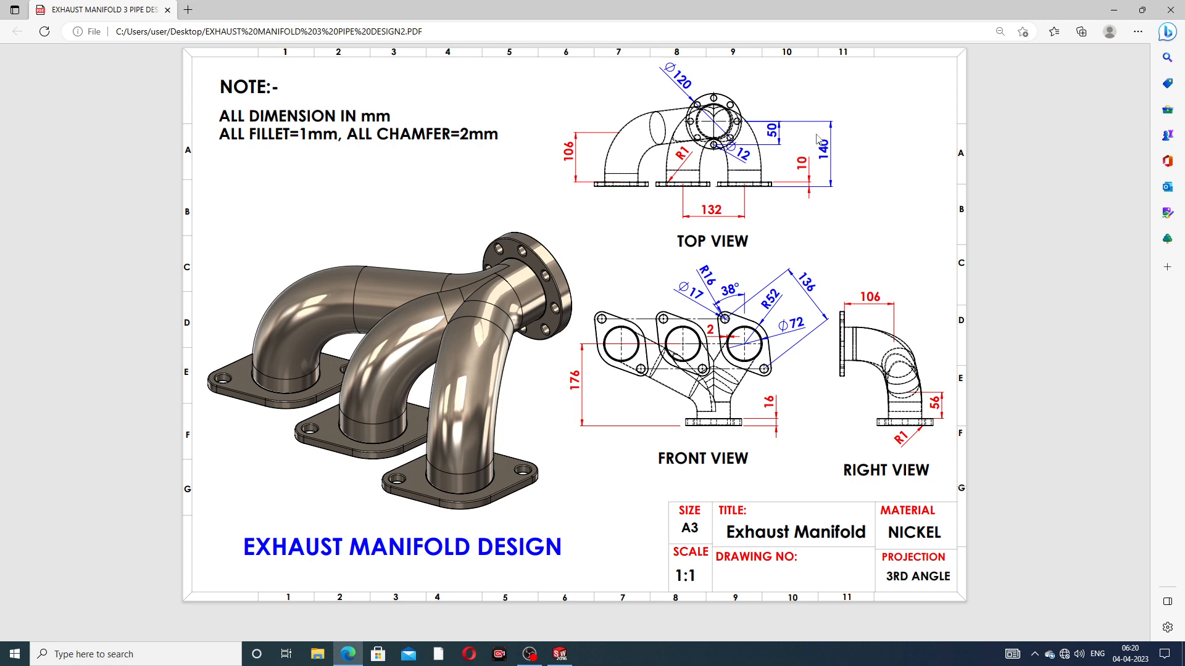
click(352, 657)
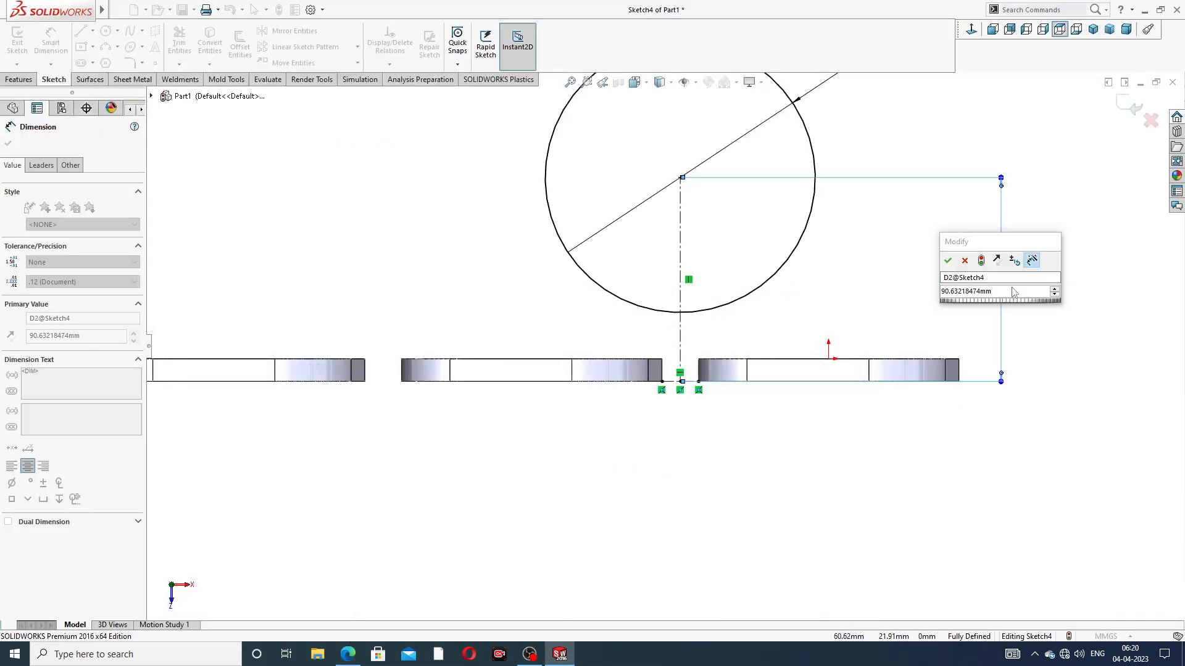
click(996, 295)
text(140)
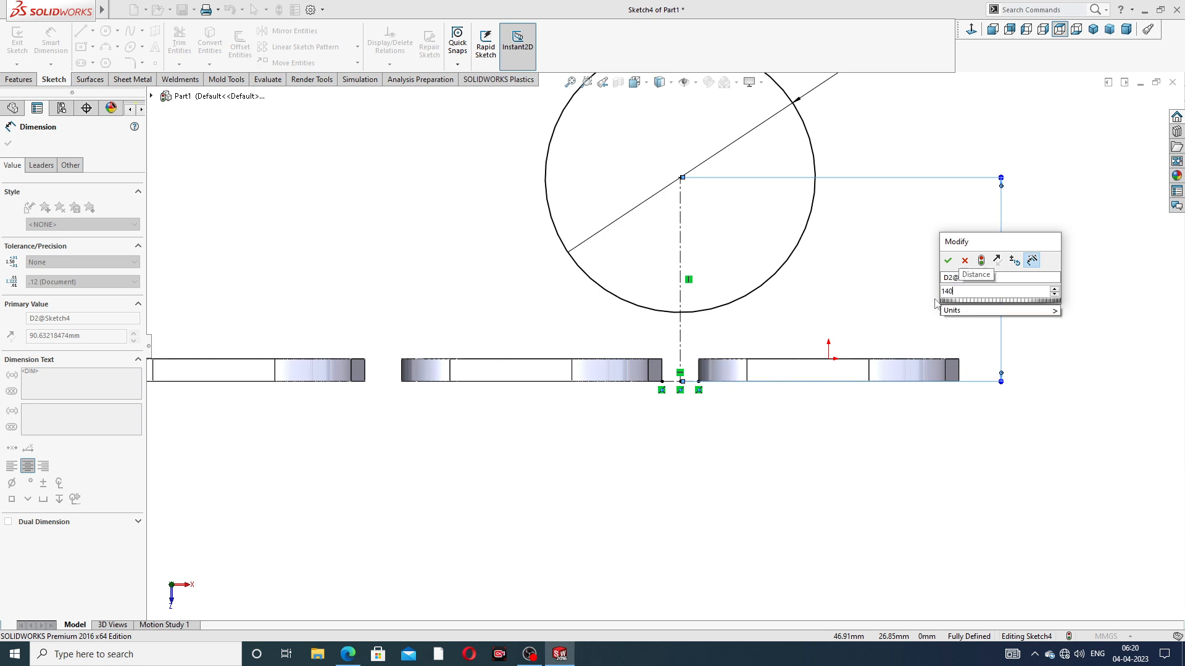
key(Return)
click(857, 273)
scroll(859, 187, up, 3)
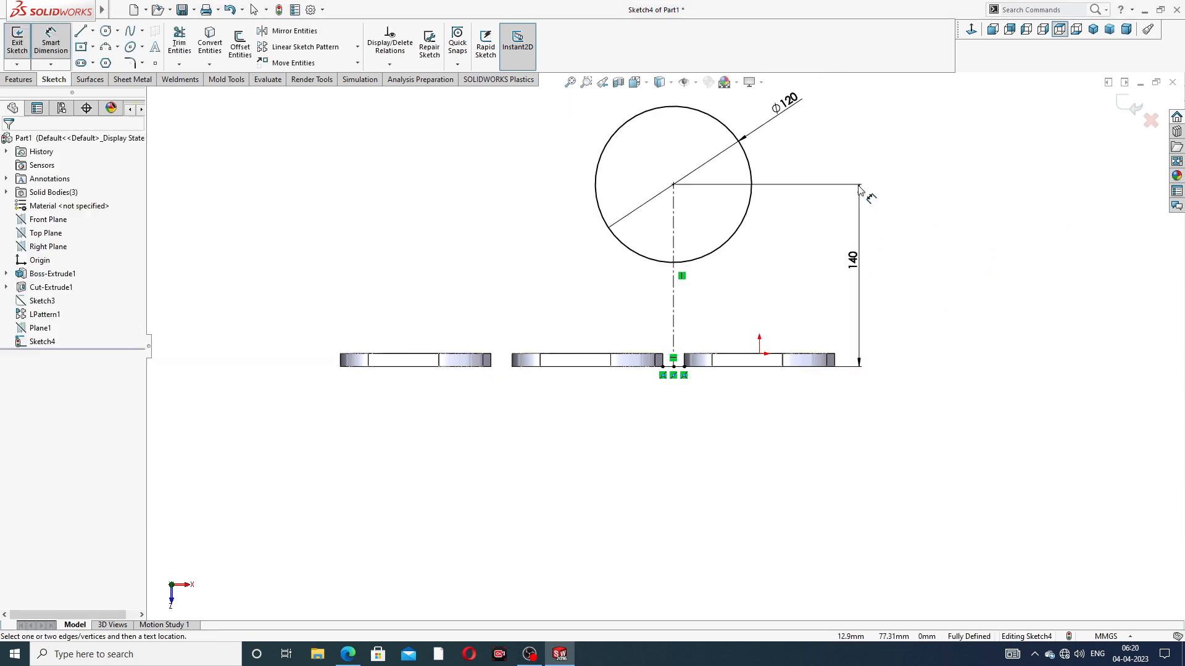
right_click(865, 132)
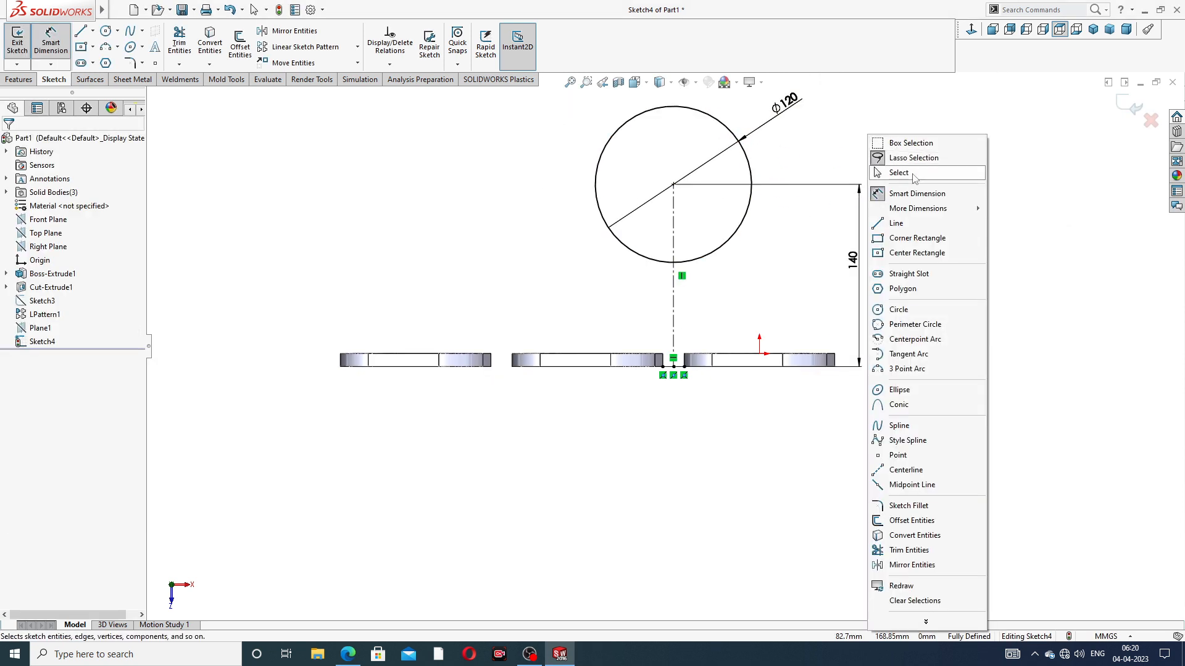
click(876, 173)
Extrude the 120 mm outlet flange circle to a blind depth of 16 mm, toward the mounting flanges
scroll(692, 272, down, 1)
scroll(693, 265, up, 3)
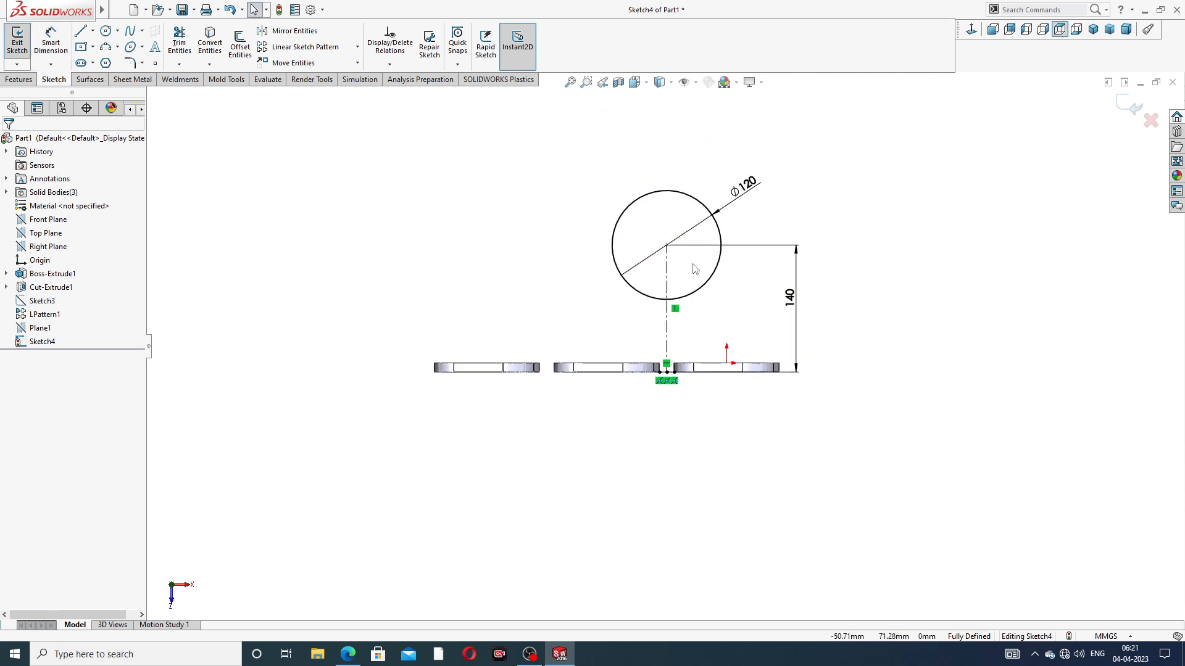
click(29, 81)
click(23, 43)
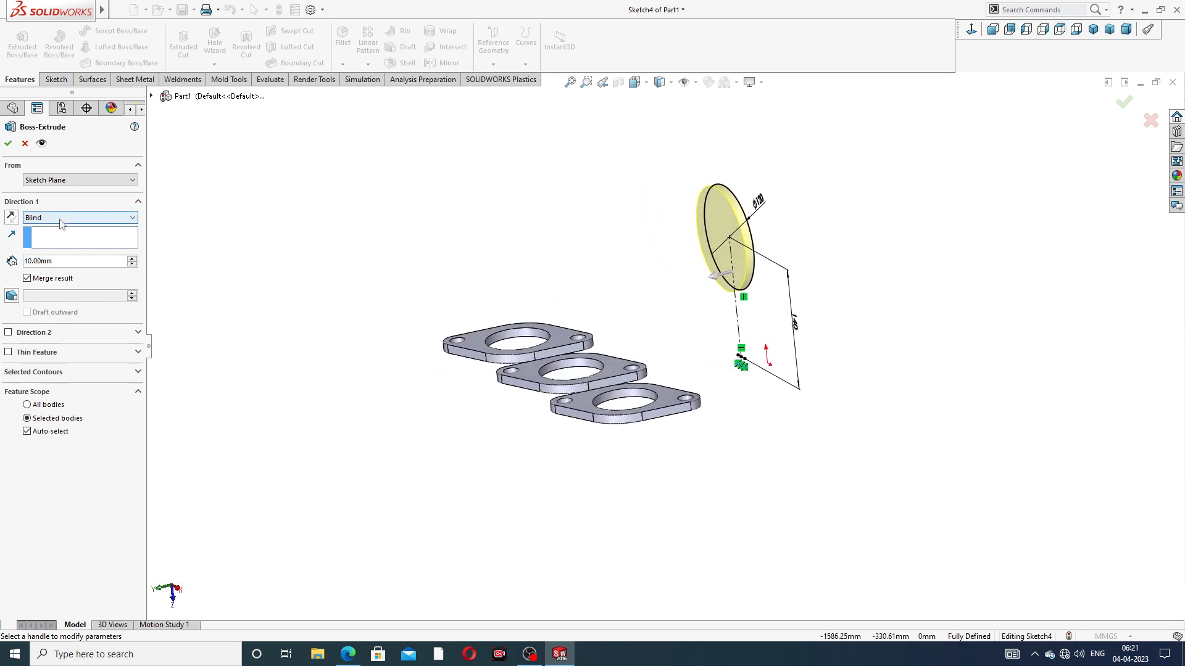
text(16)
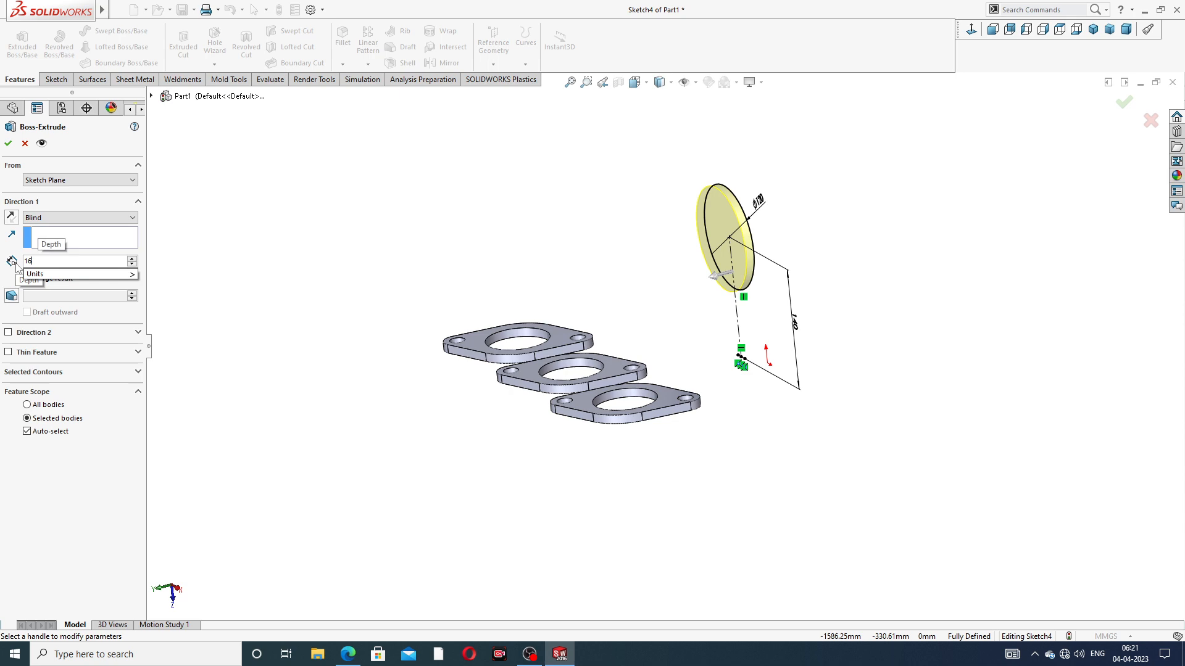
key(Return)
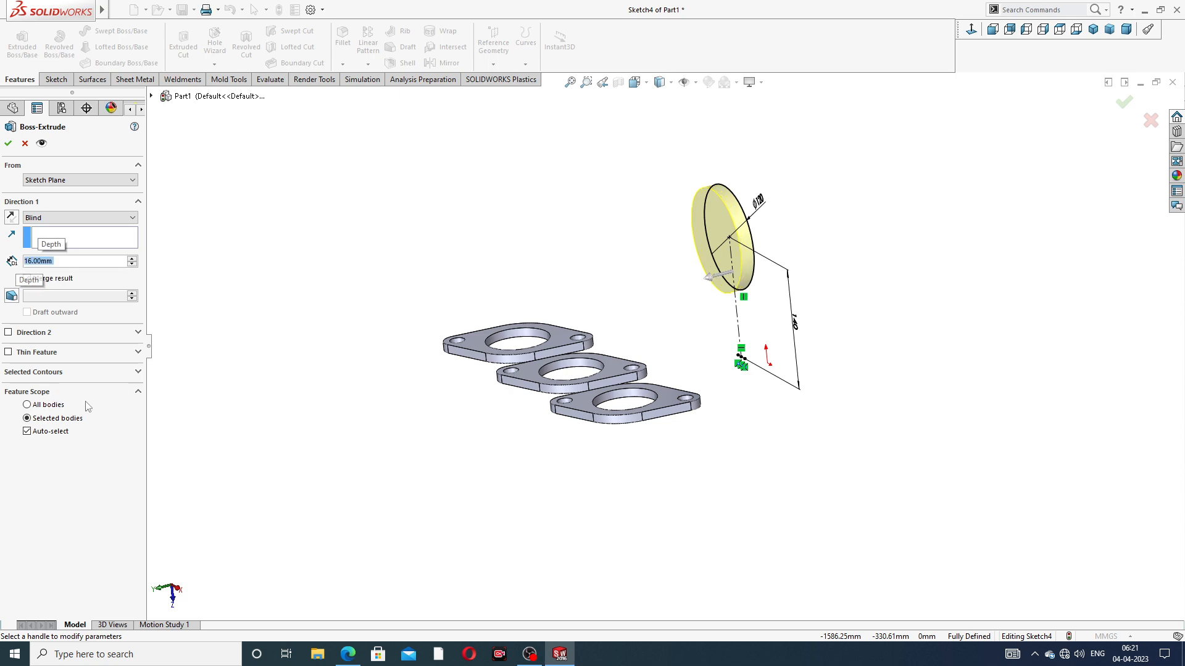
click(348, 654)
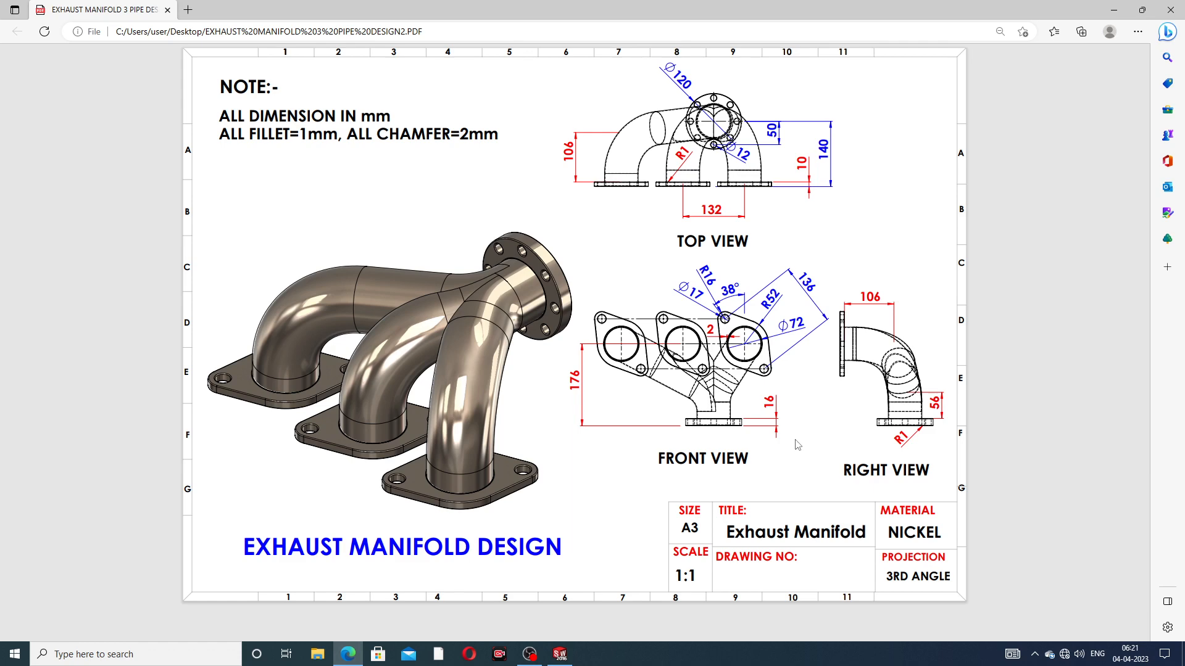
click(348, 654)
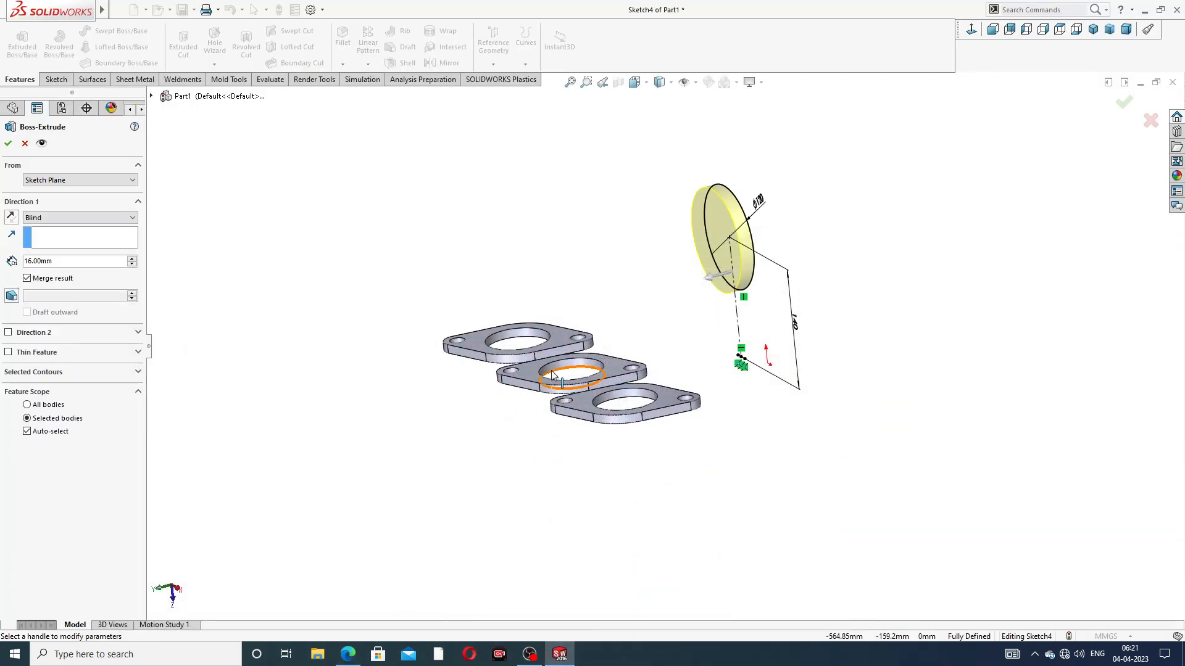
click(8, 145)
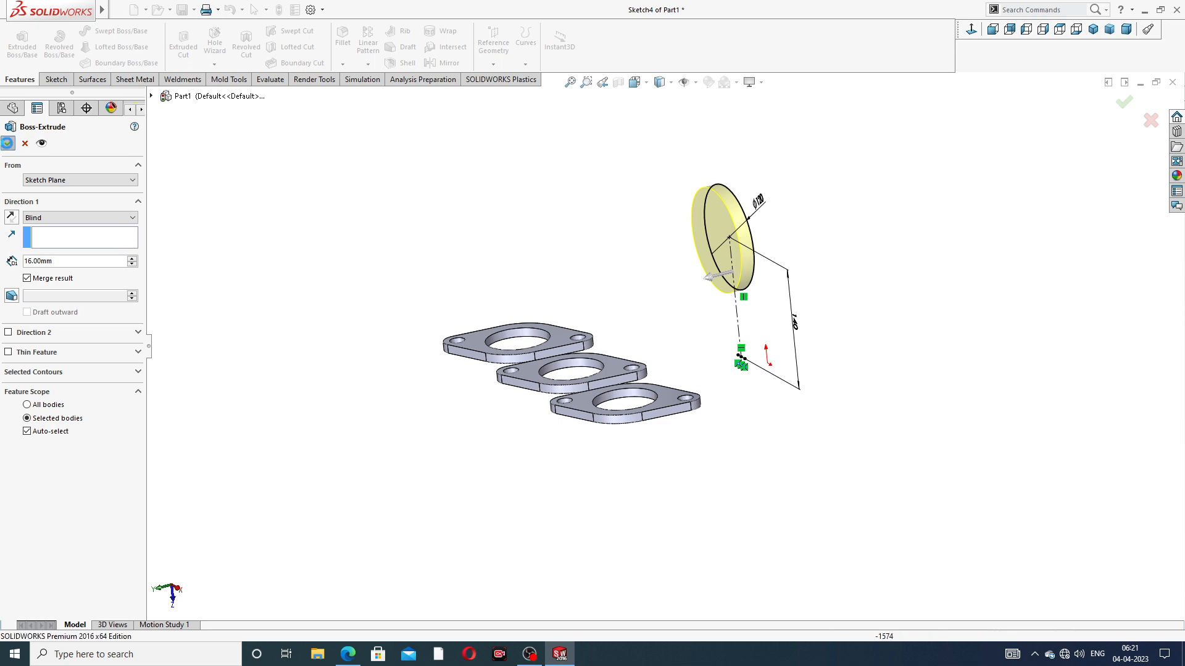
On the outlet flange's outer face, start a sketch and draw a concentric circle about 87 mm in diameter
middle_drag(666, 257, 580, 272)
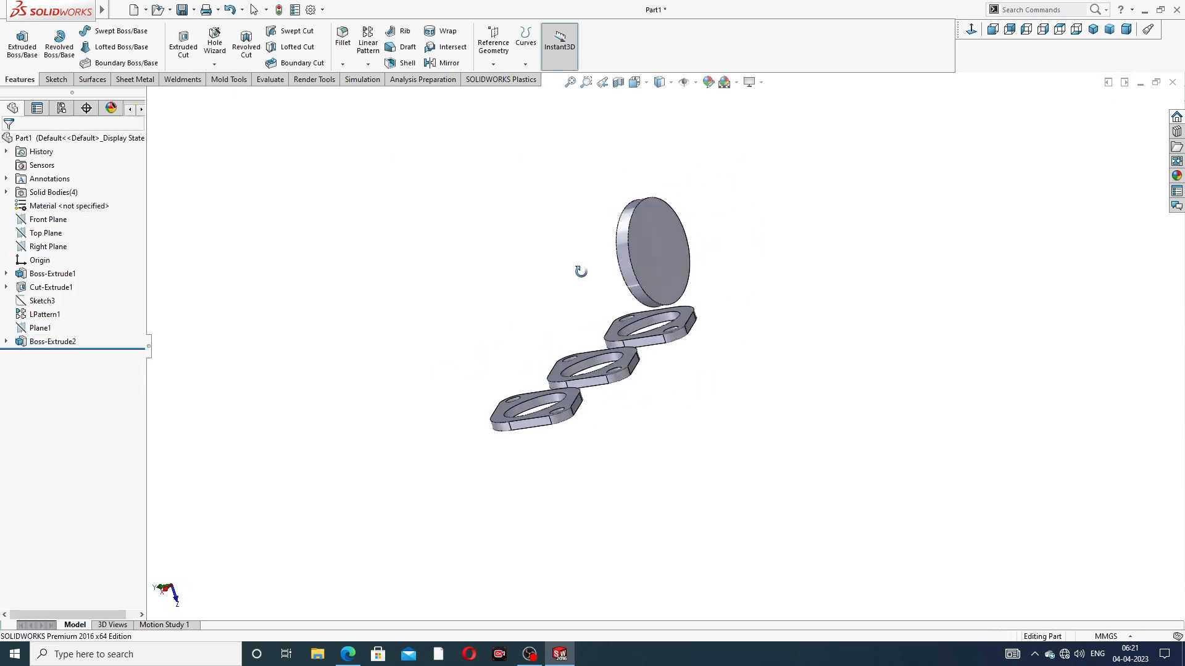
click(672, 232)
click(728, 199)
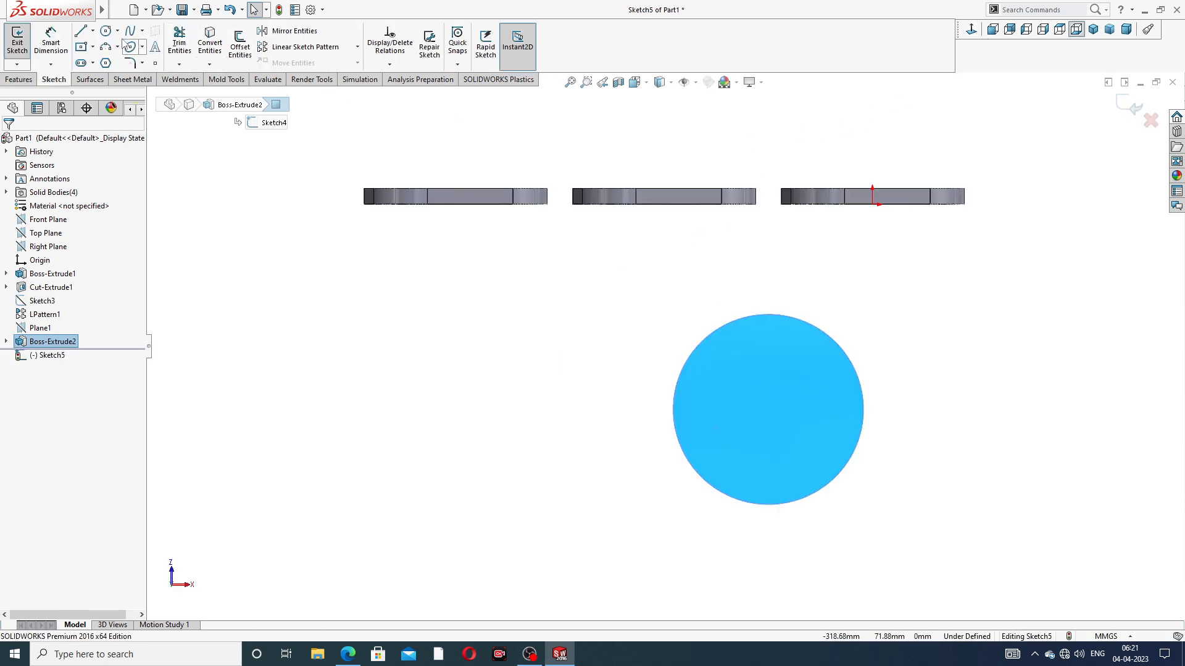
click(105, 30)
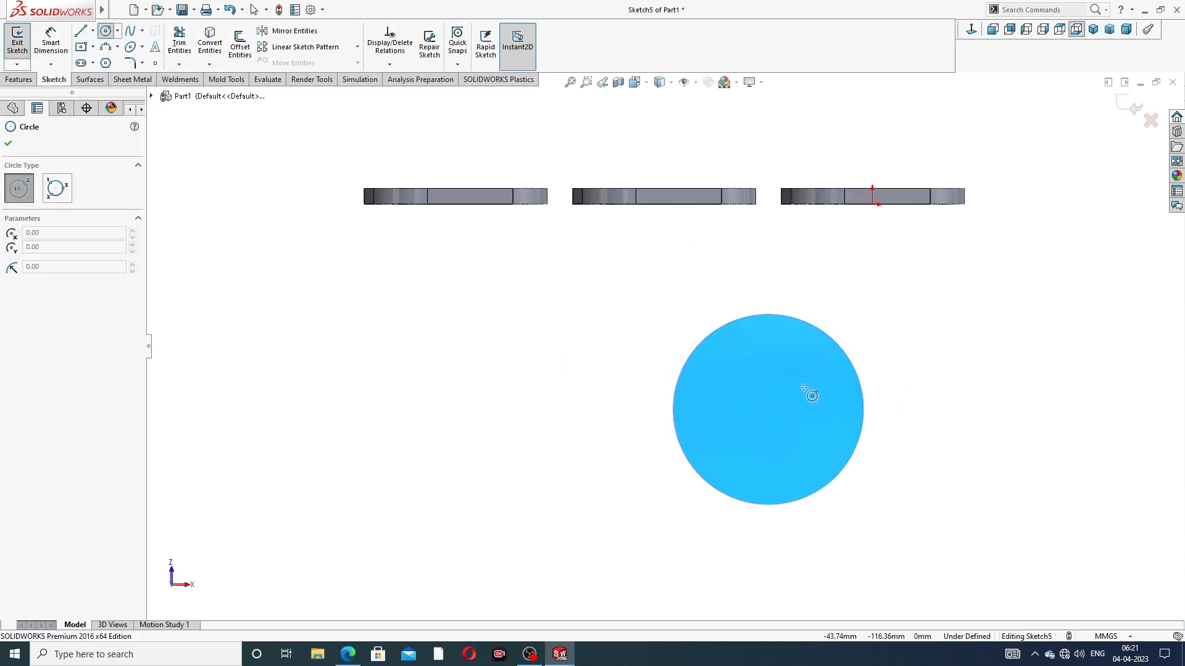
click(767, 409)
click(769, 341)
right_click(867, 258)
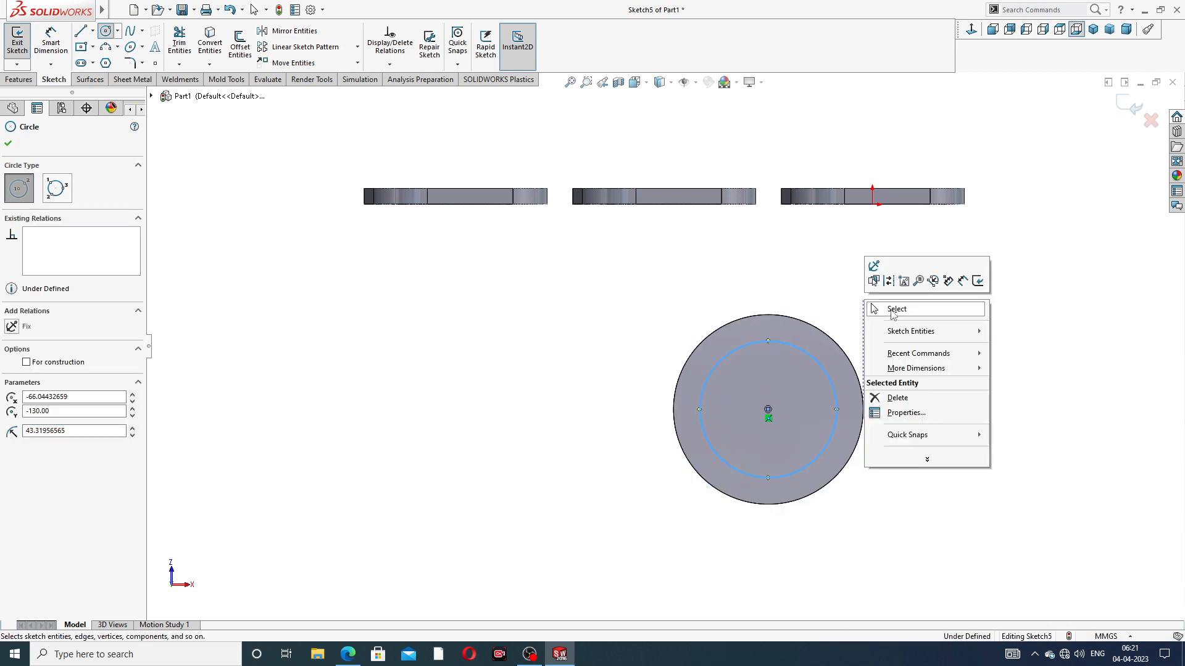
click(888, 307)
Check the bore size on the drawing and dimension the inner circle's diameter at 72 mm
click(348, 654)
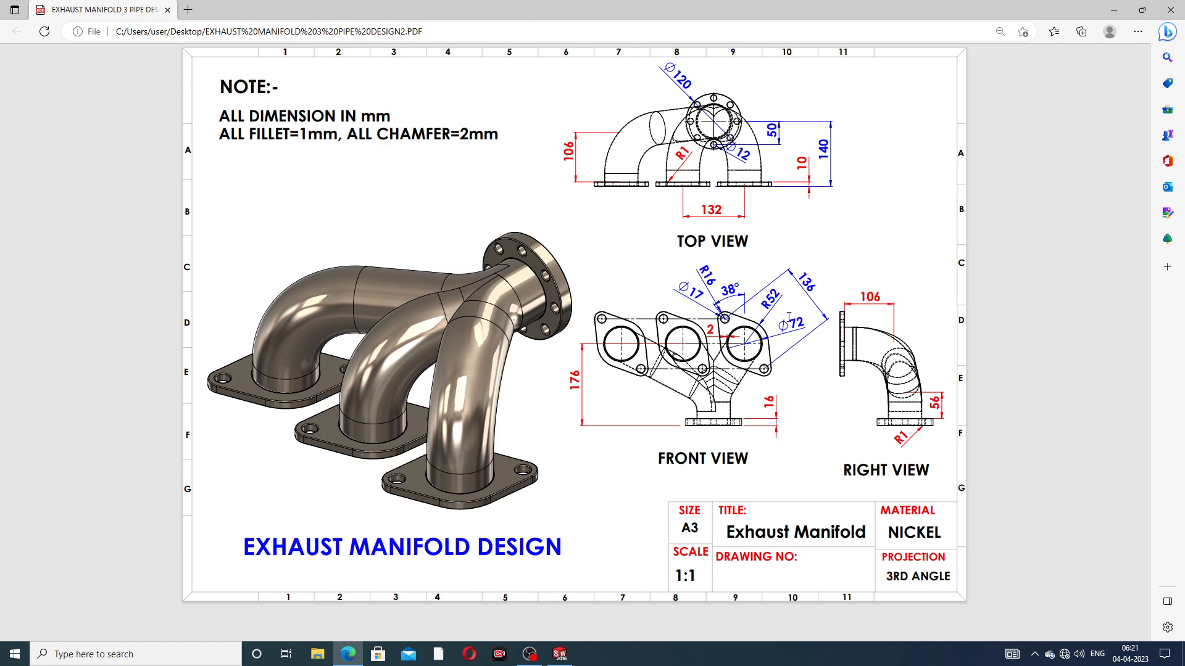
click(348, 654)
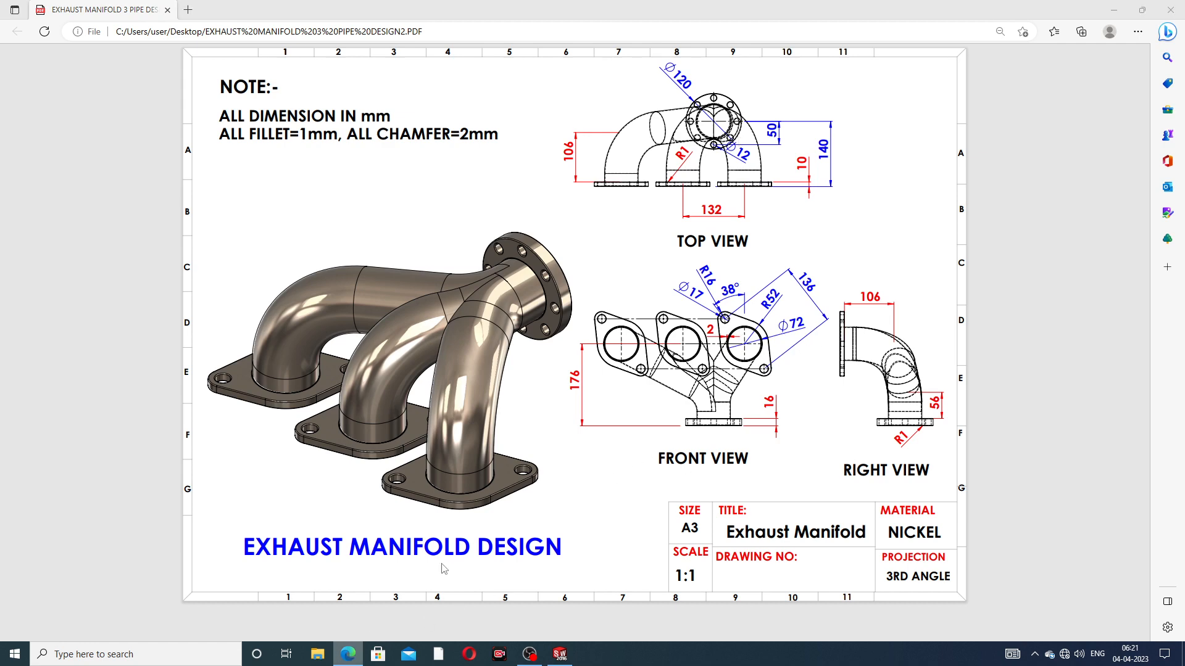
click(50, 42)
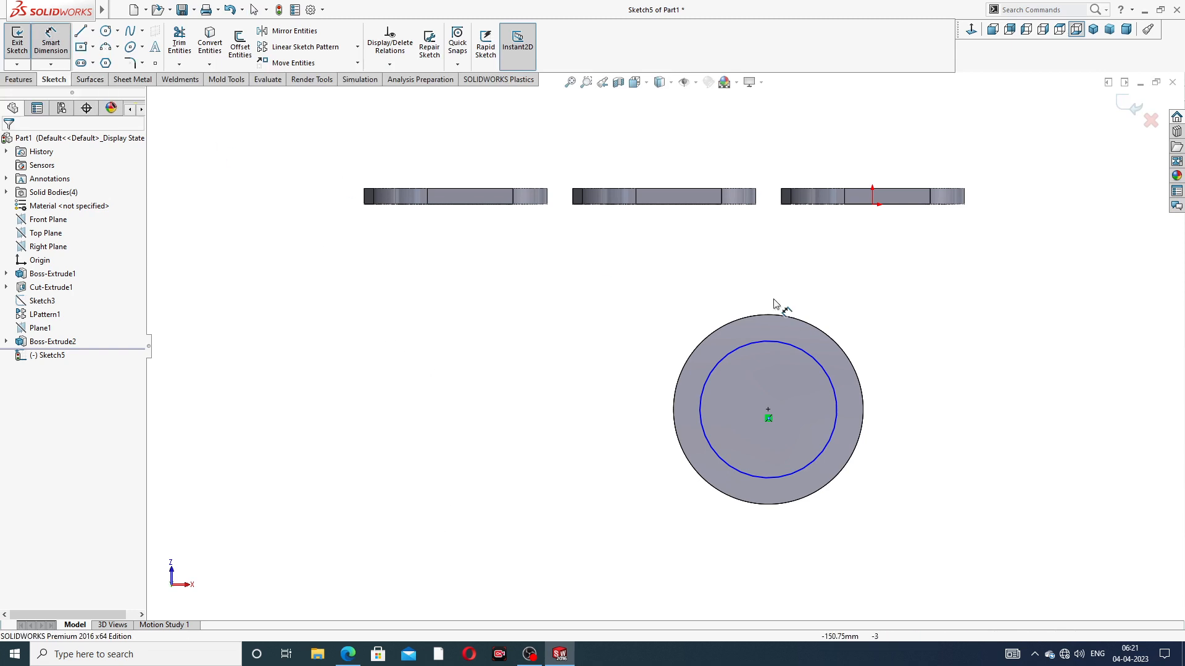
click(810, 364)
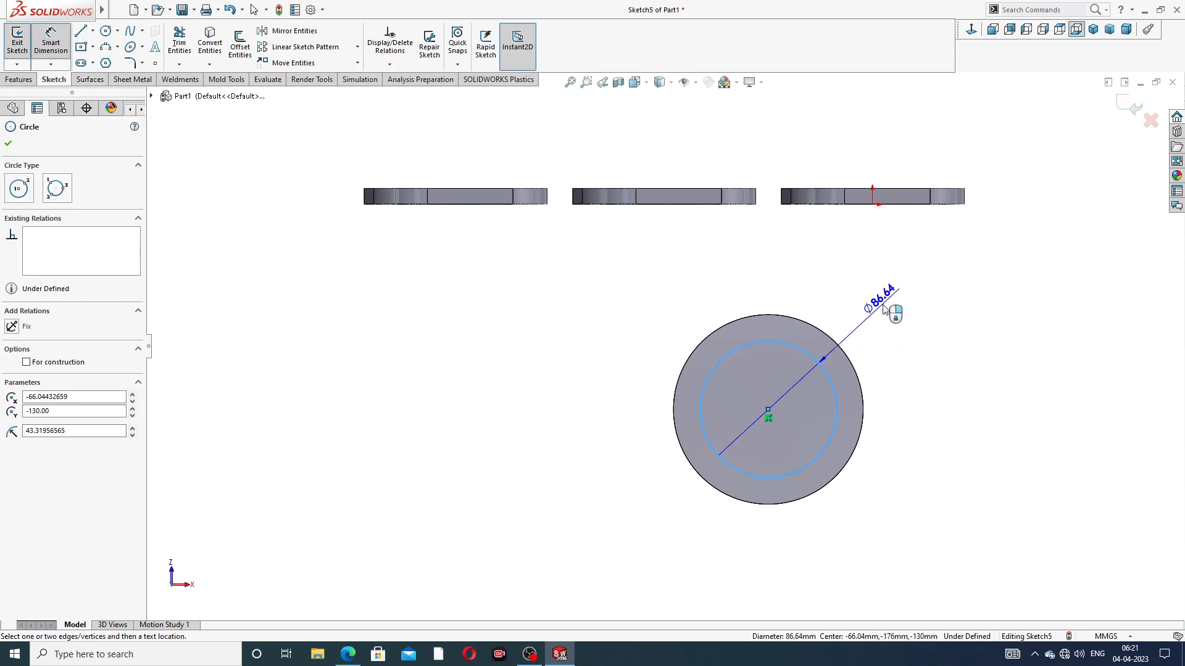
click(892, 309)
text(72)
key(Return)
right_click(1067, 173)
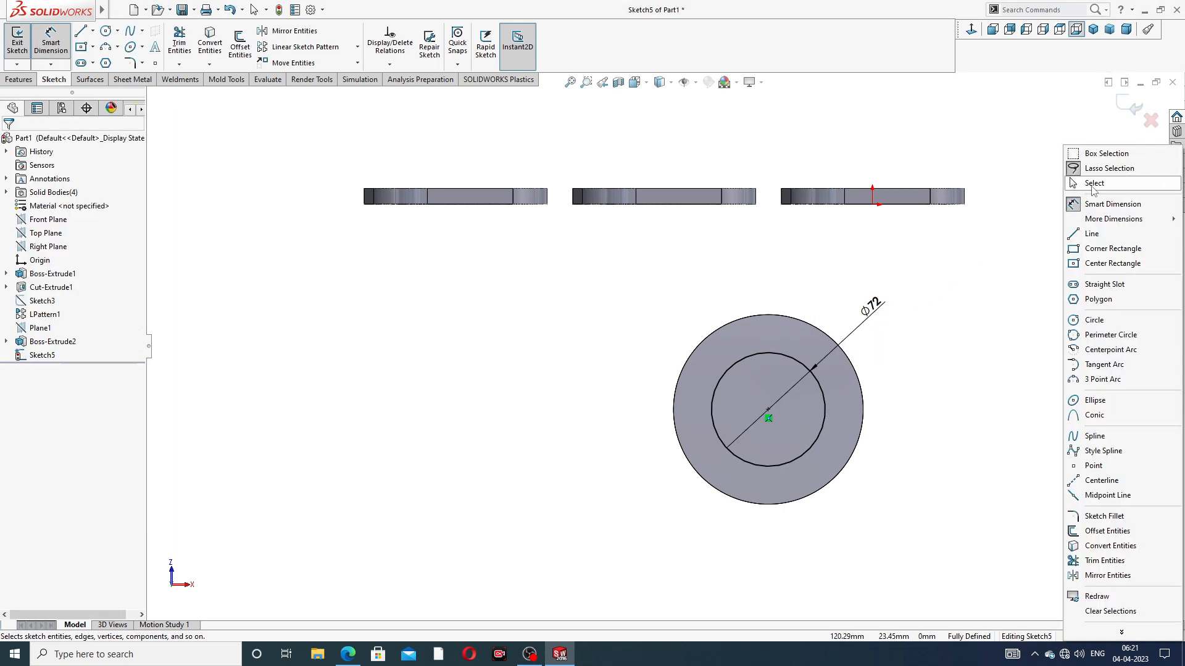
click(1095, 191)
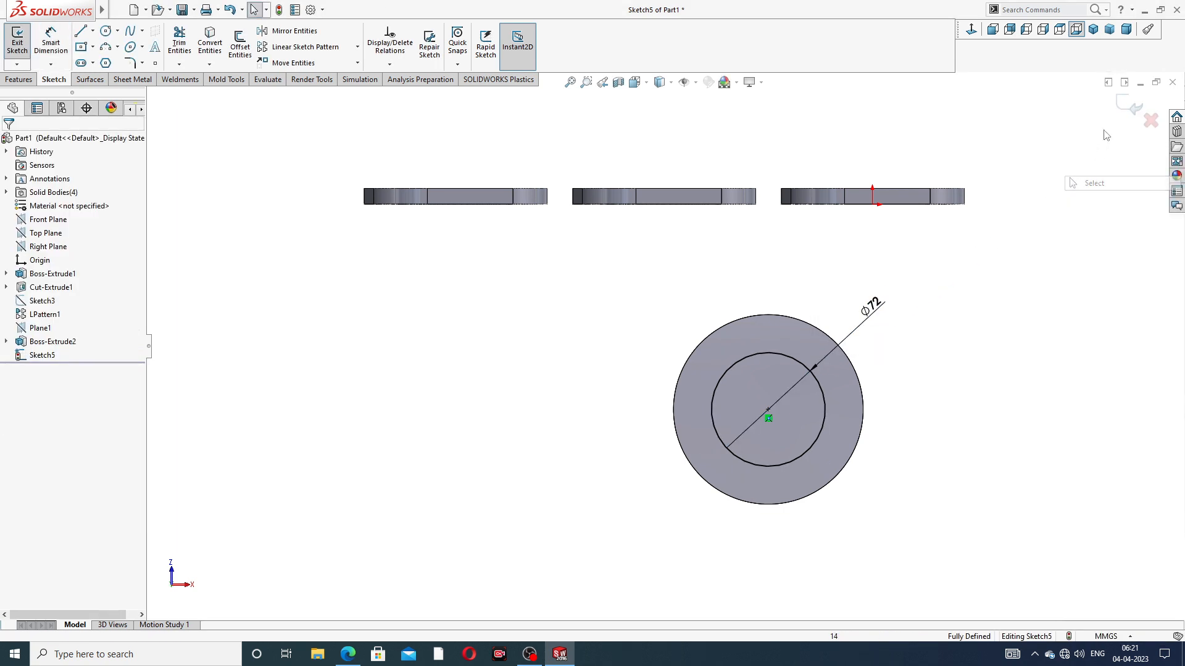
Cut the 72 mm circle through the outlet flange with the Through All end condition
click(20, 79)
click(173, 52)
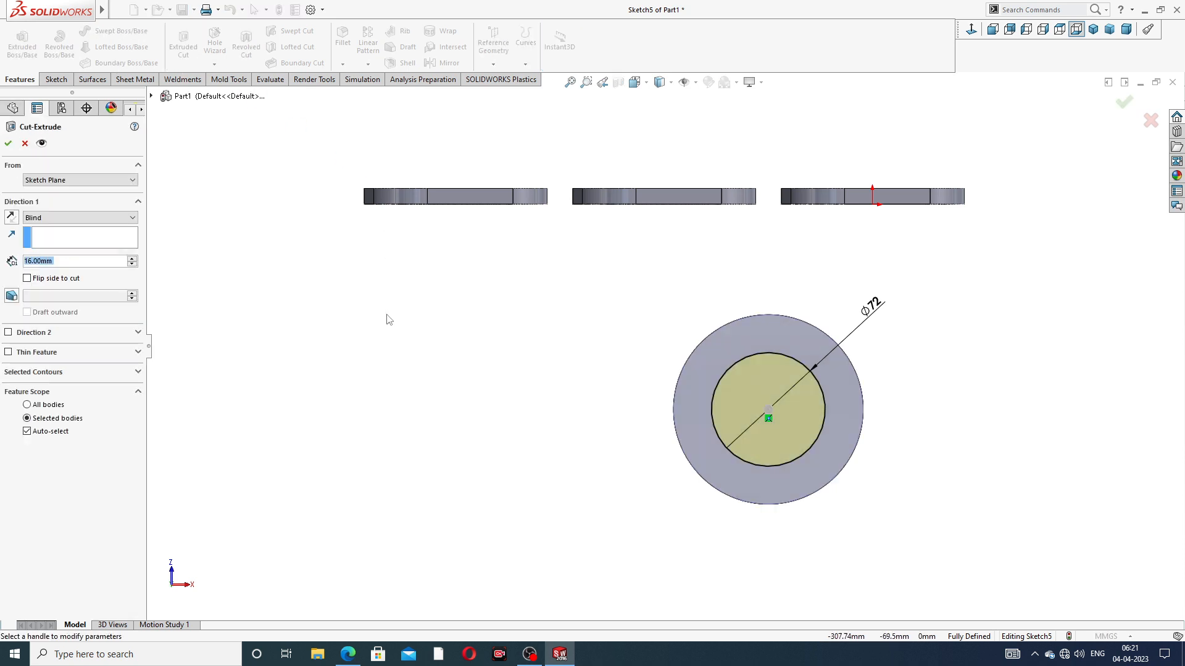
click(61, 218)
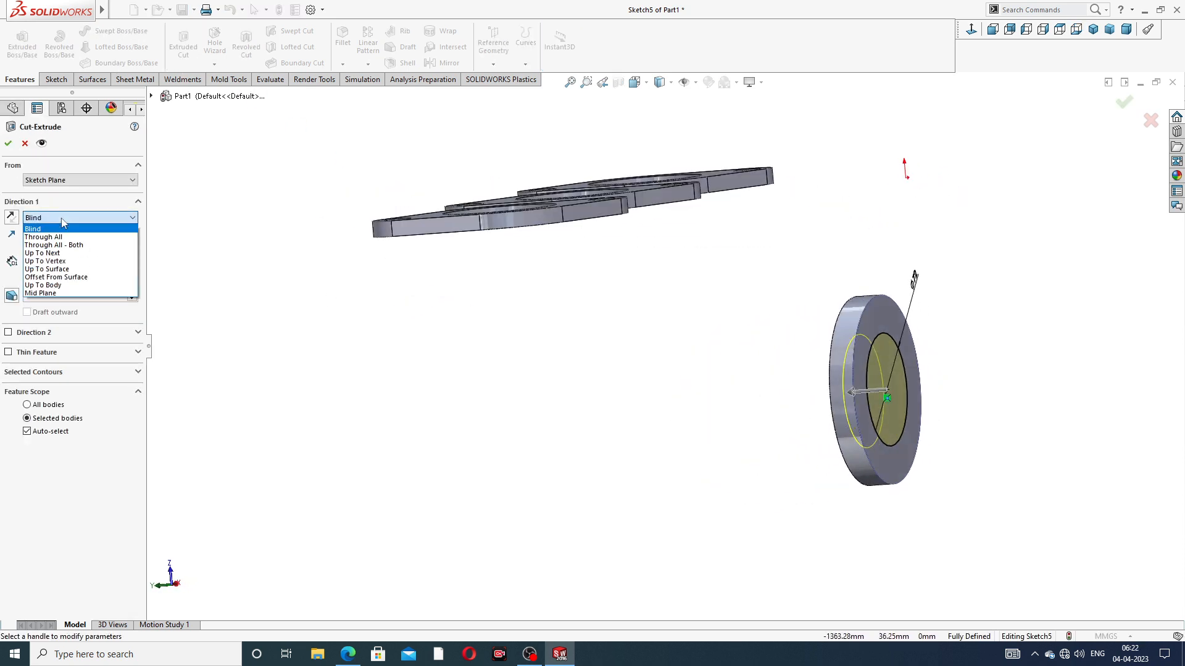
click(65, 236)
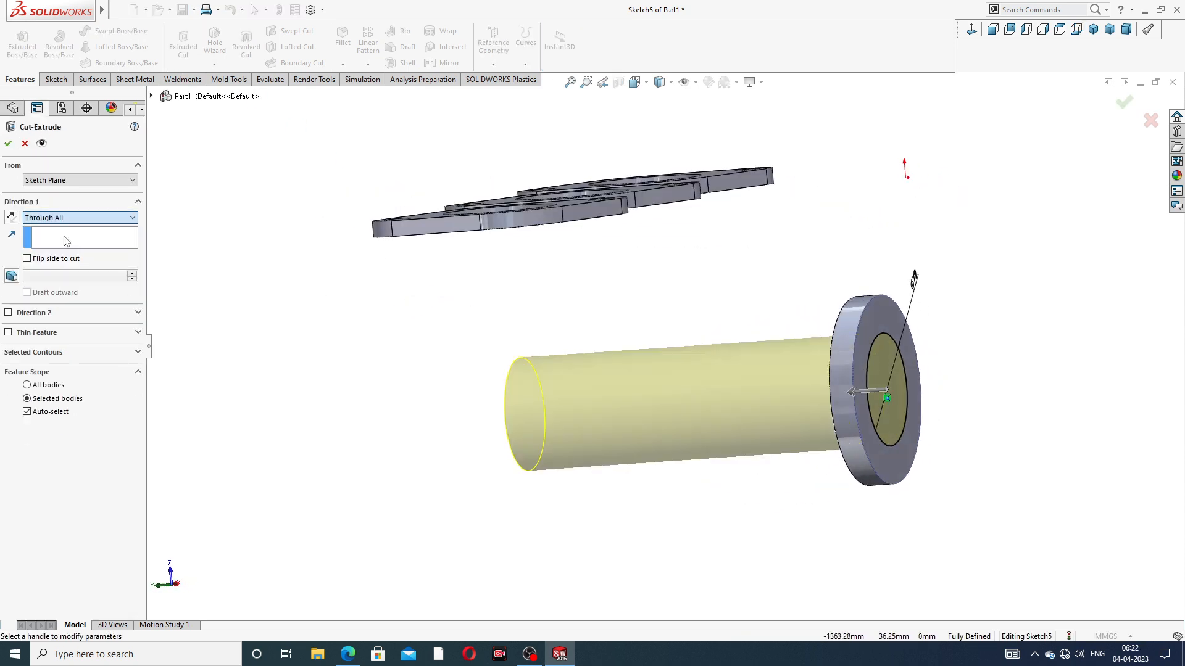
click(8, 148)
click(305, 329)
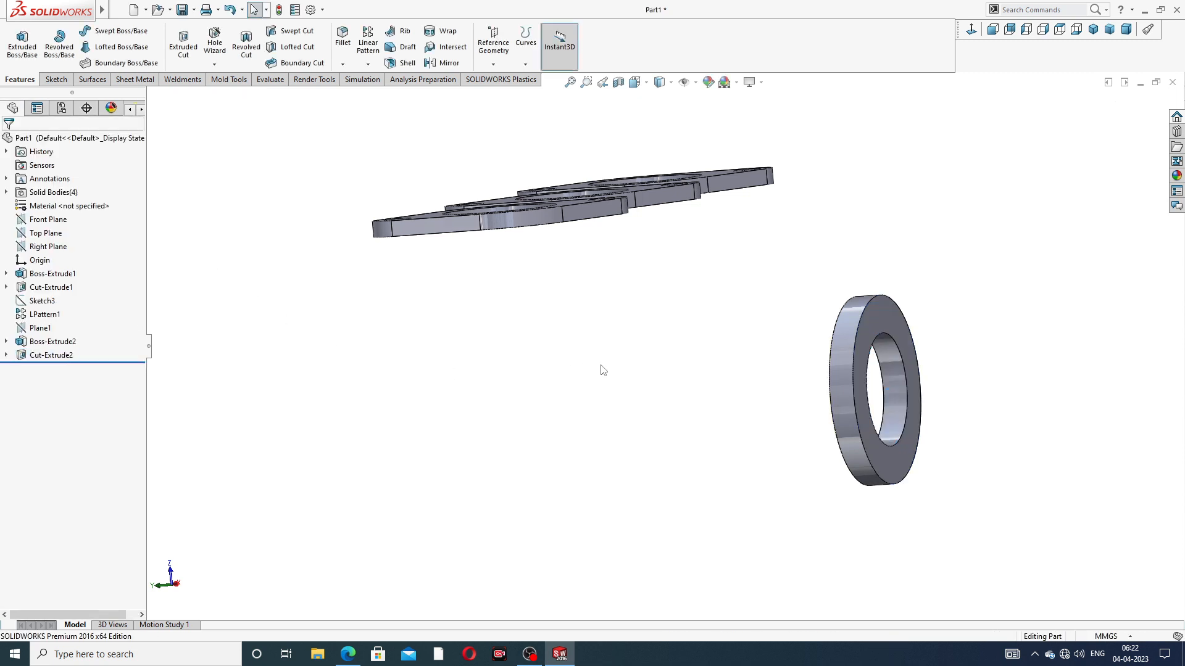
Start a sketch on the outlet flange's outer ring face and view it face-on
scroll(601, 366, up, 3)
middle_drag(624, 385, 487, 359)
scroll(758, 339, down, 3)
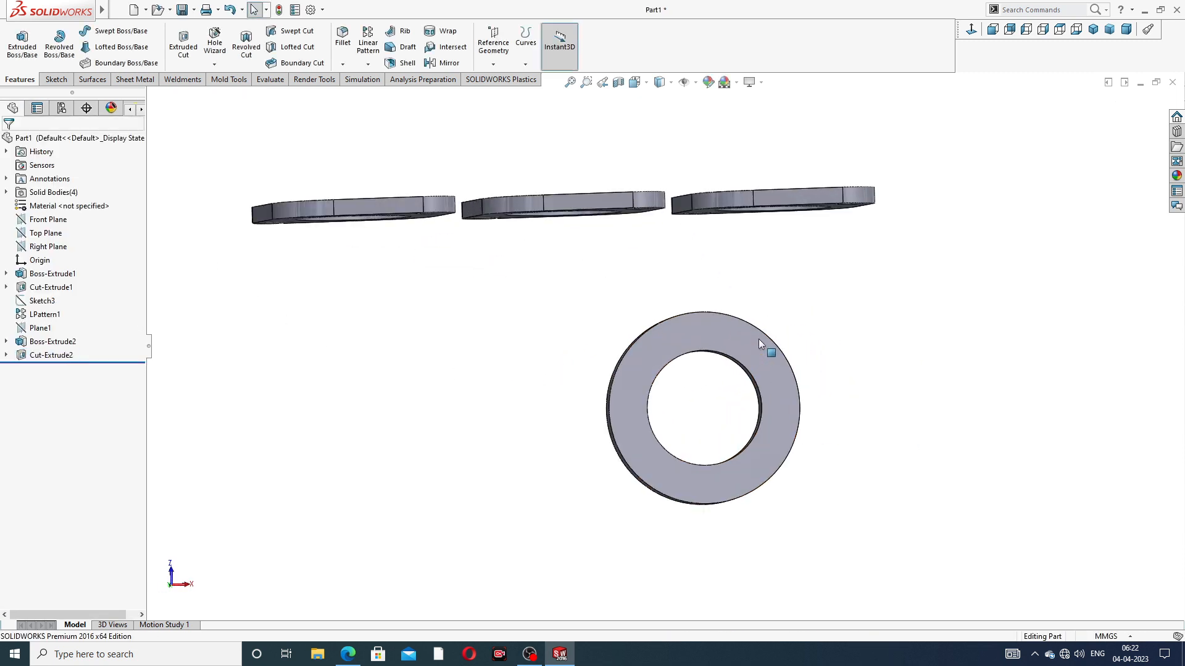
click(713, 335)
click(760, 288)
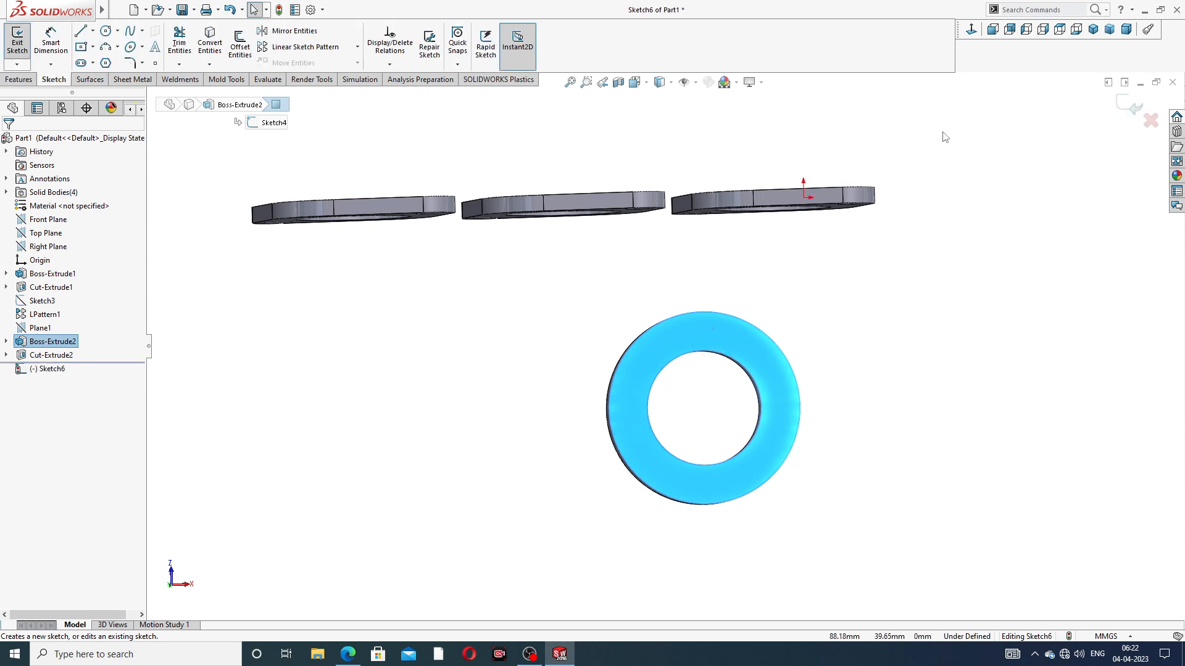
click(970, 31)
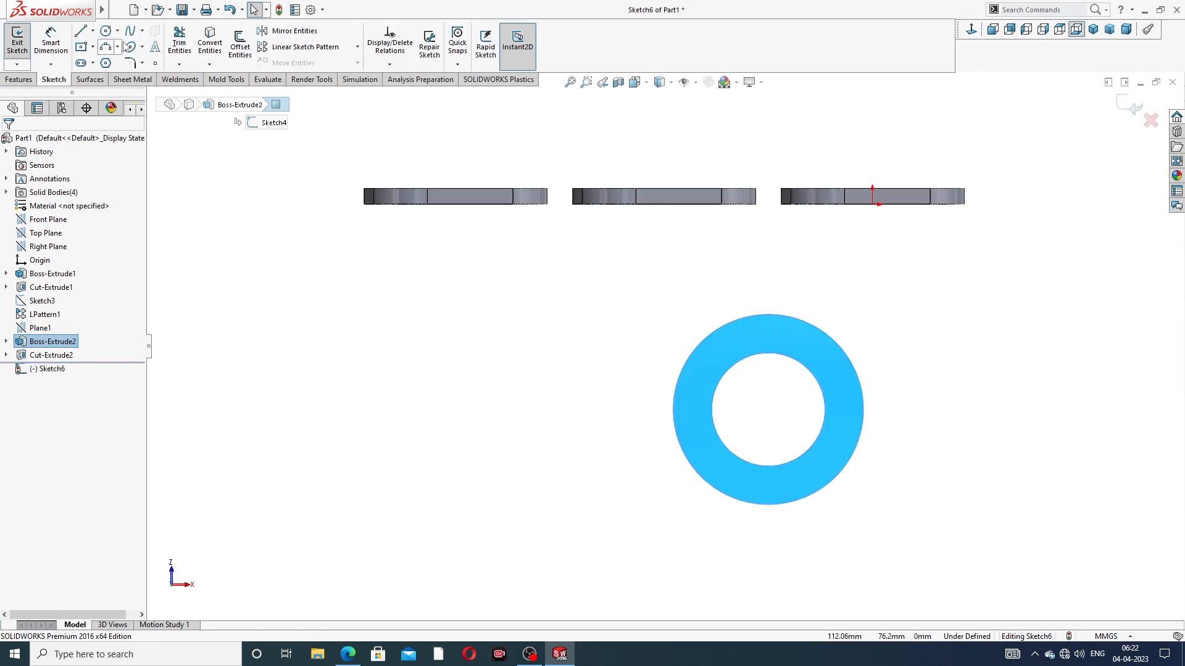
click(105, 31)
scroll(801, 363, down, 2)
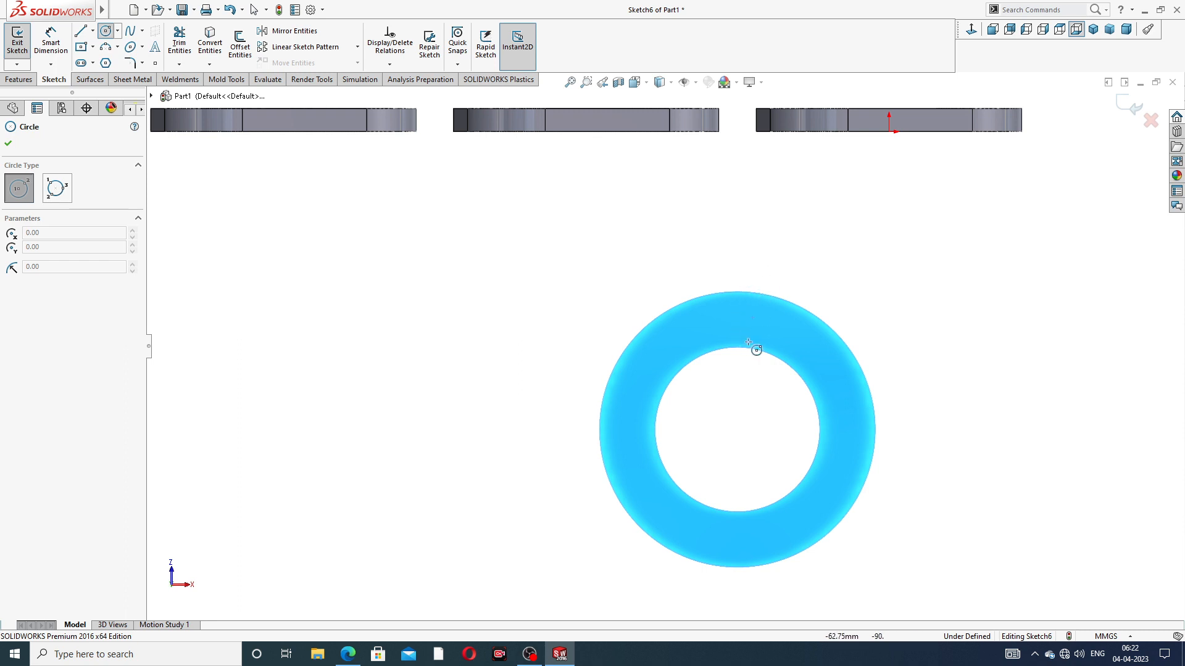
right_click(809, 251)
click(842, 262)
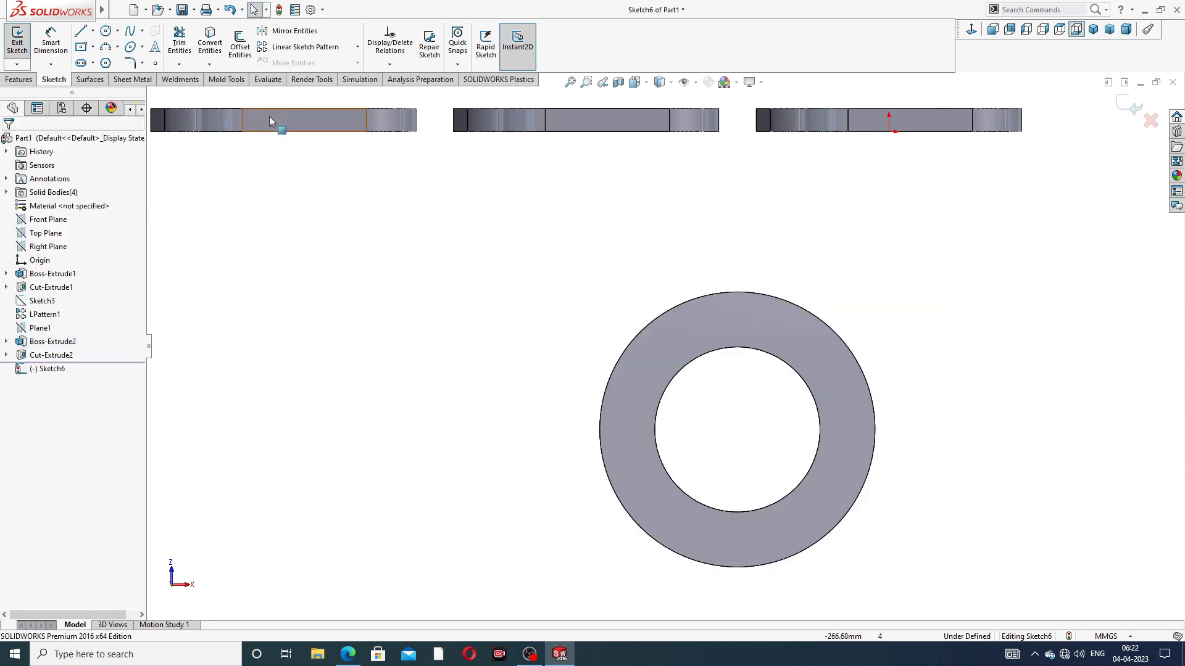
Draw a vertical construction centerline, 60 mm long, from the outlet flange's center up to its outer edge
click(93, 31)
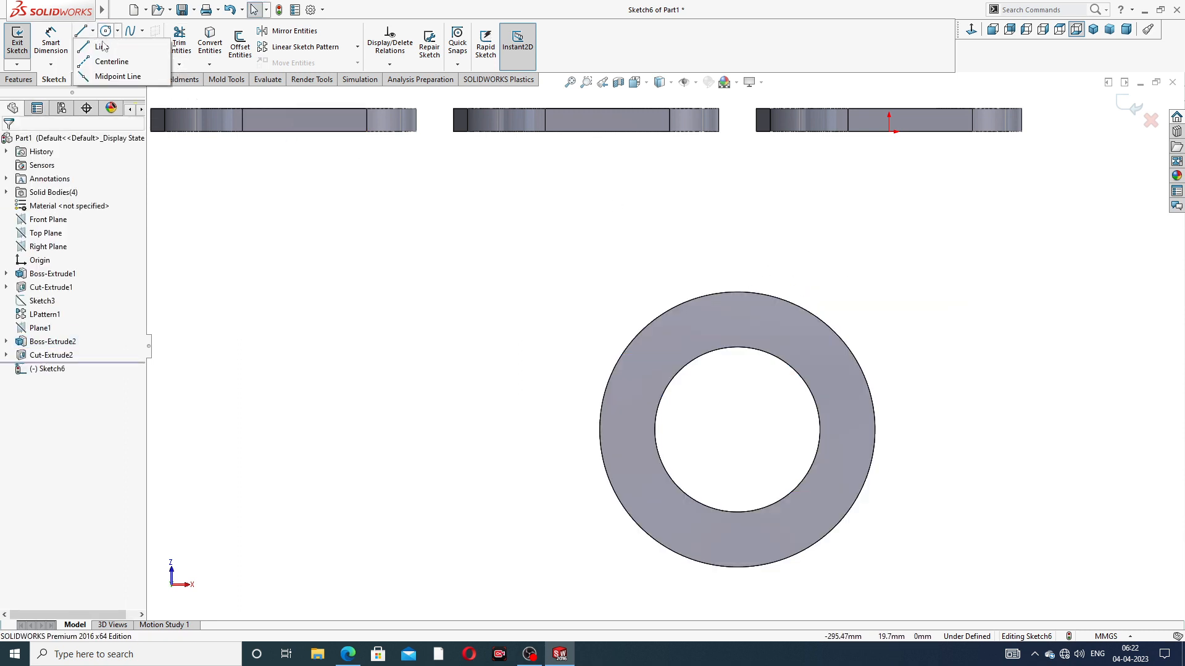
click(112, 60)
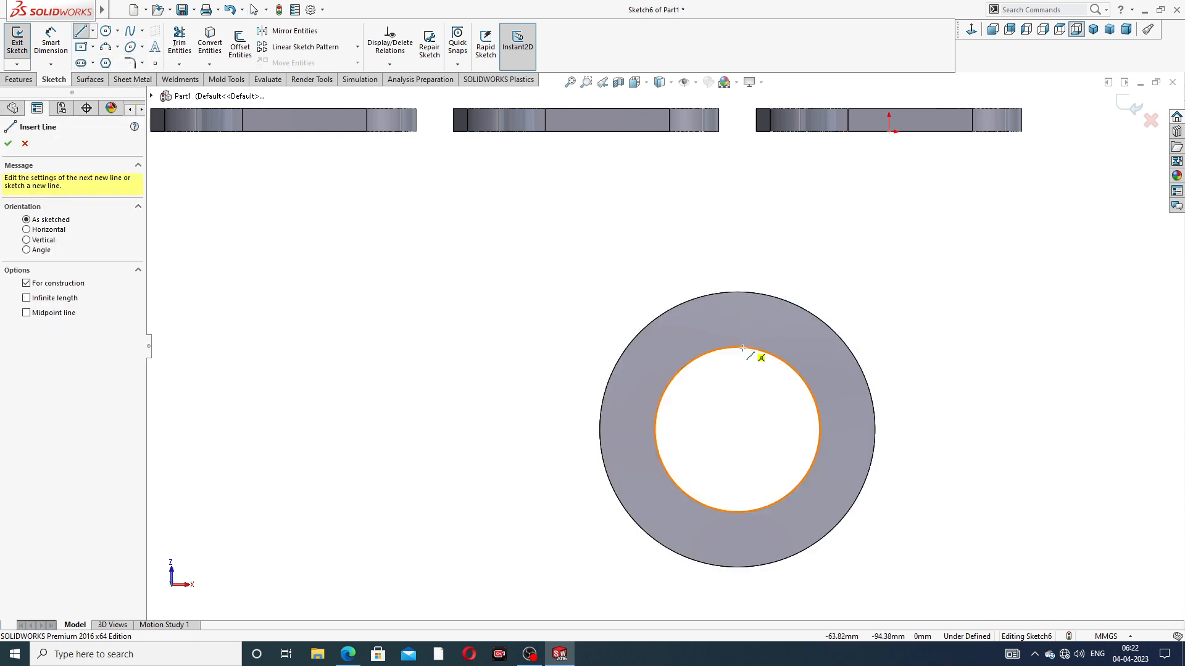
click(737, 430)
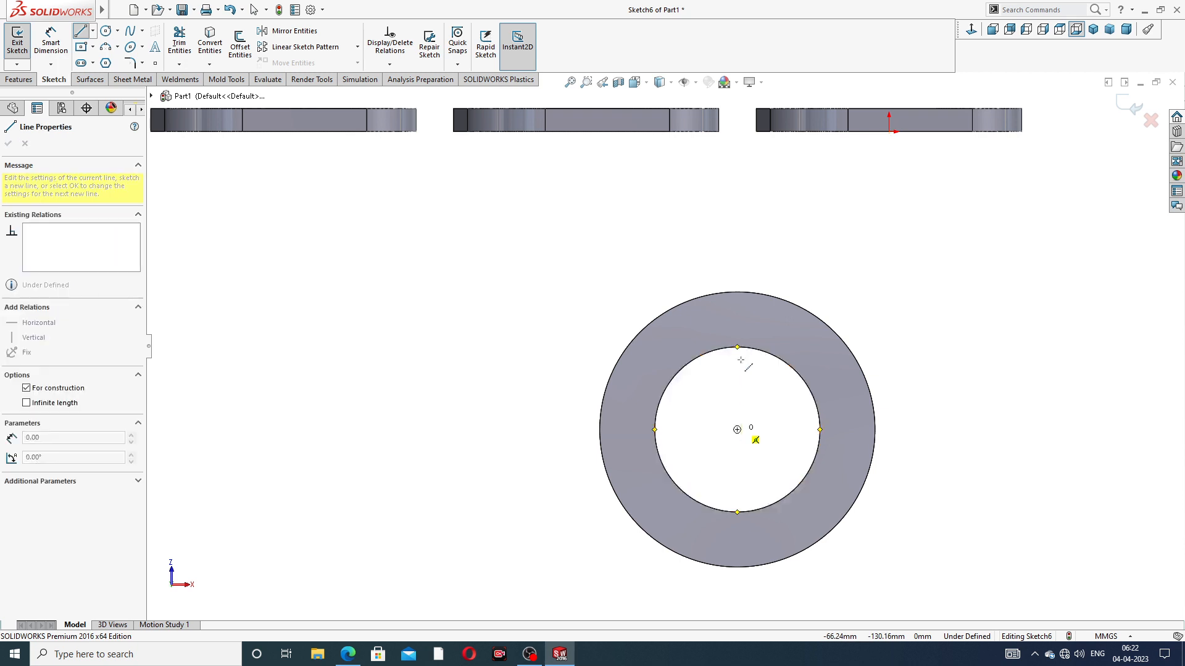
click(737, 291)
right_click(791, 252)
click(810, 272)
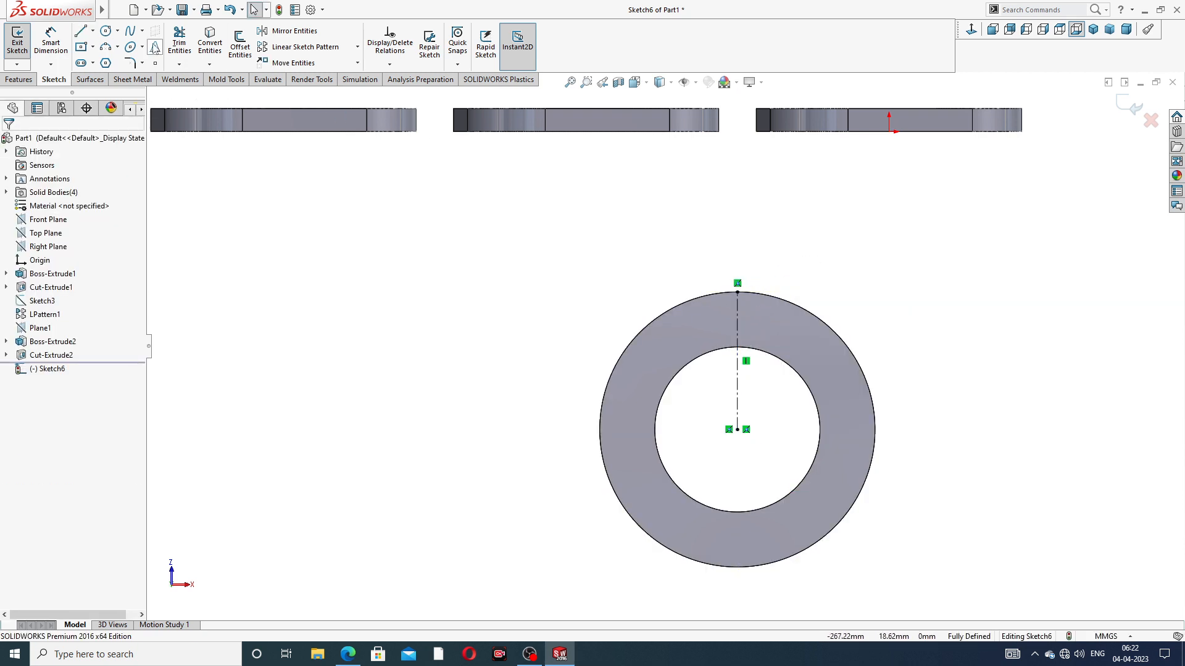
Sketch a circle about 12.6 mm in diameter centered on the centerline, between the bore and the flange's outer edge
click(107, 32)
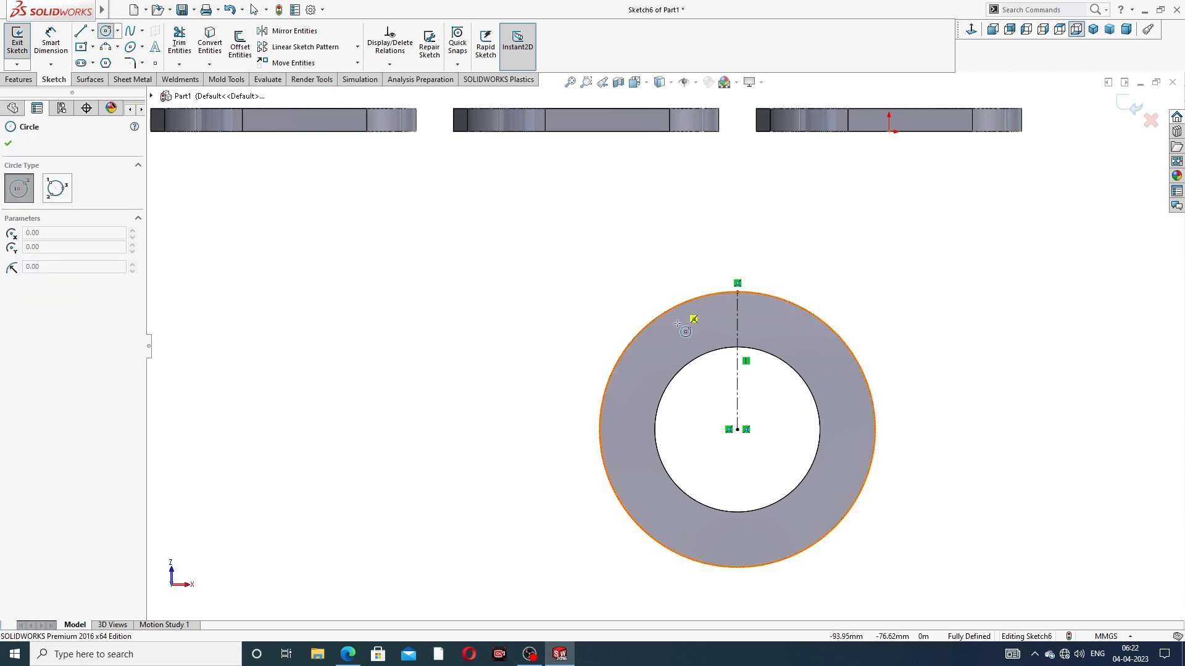
scroll(714, 357, down, 3)
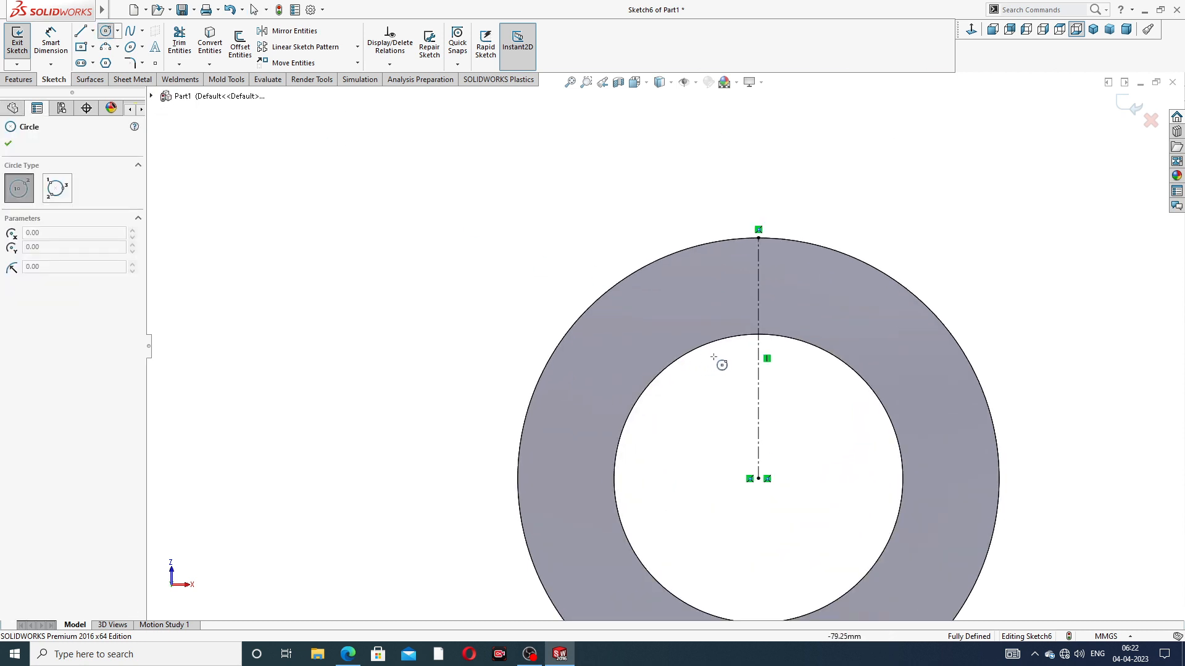
click(759, 279)
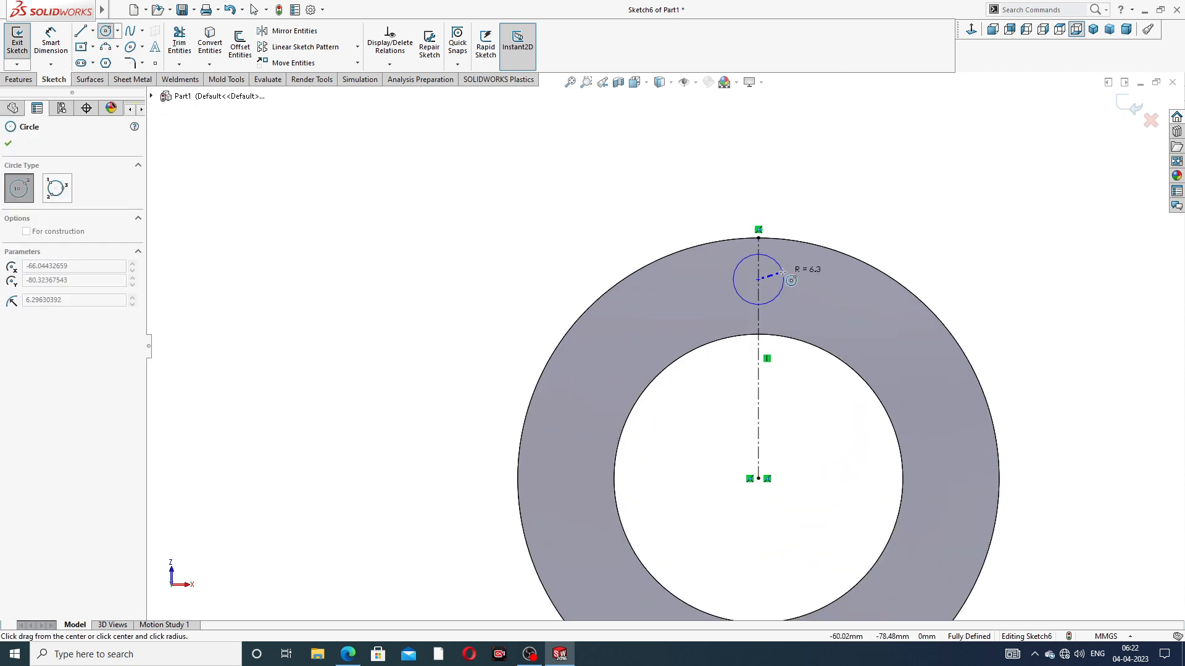
click(781, 268)
right_click(830, 209)
click(851, 219)
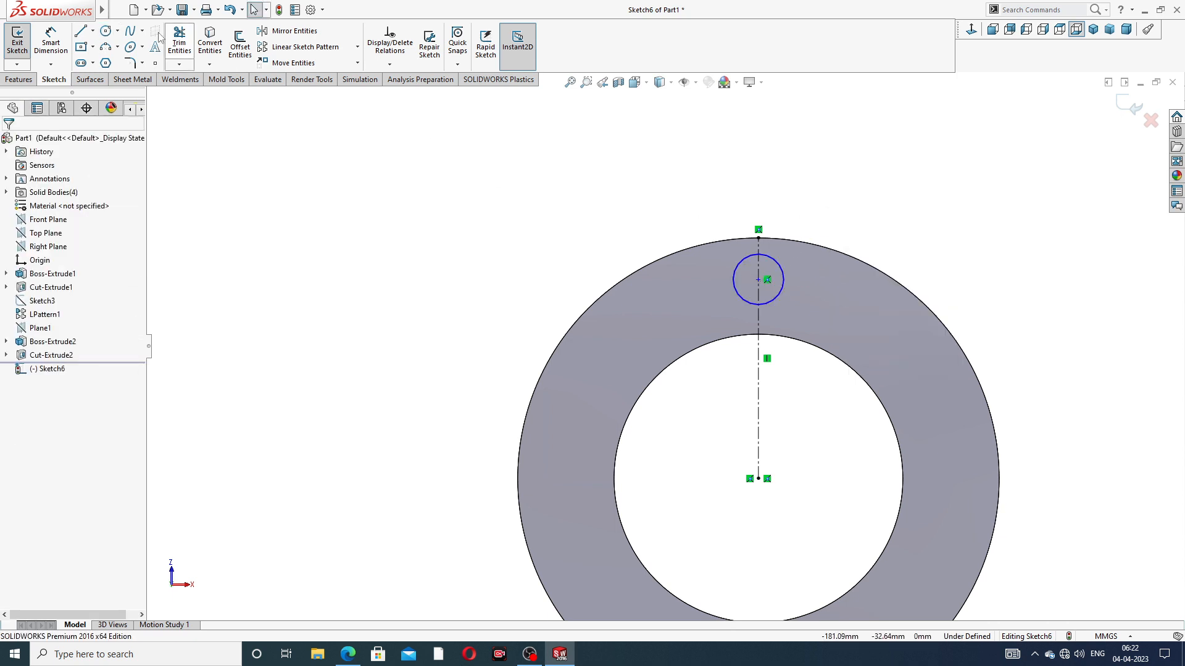
Dimension the small bolt-hole circle's diameter at 12 mm
click(53, 41)
click(780, 266)
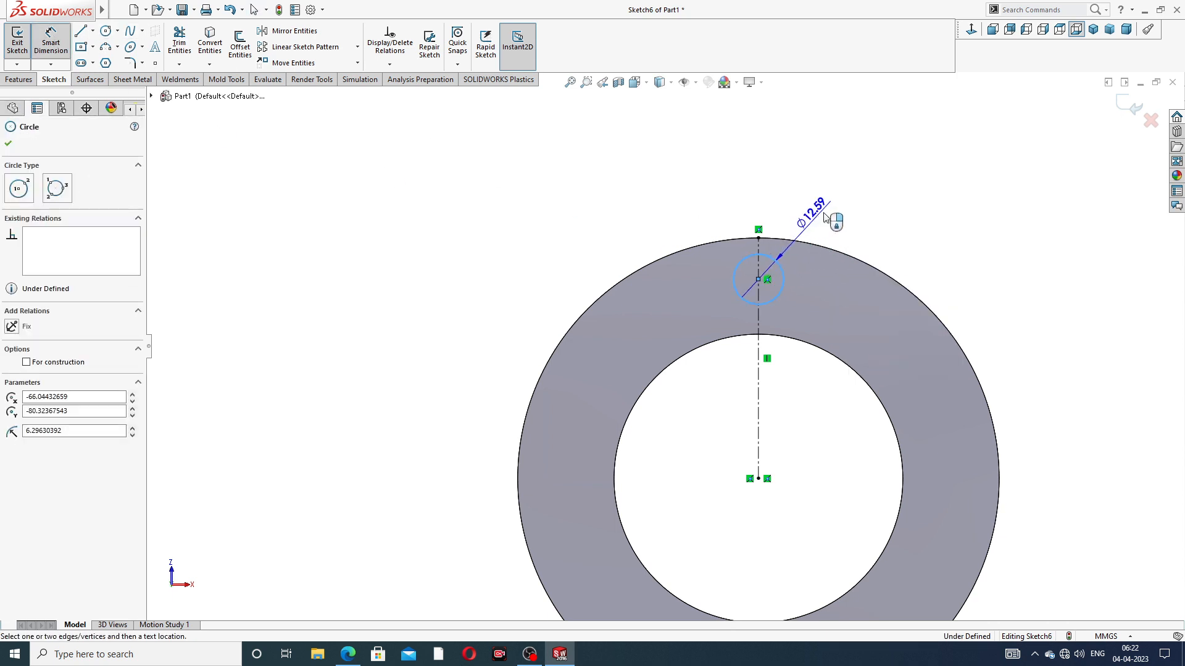
click(827, 211)
text(12)
key(Return)
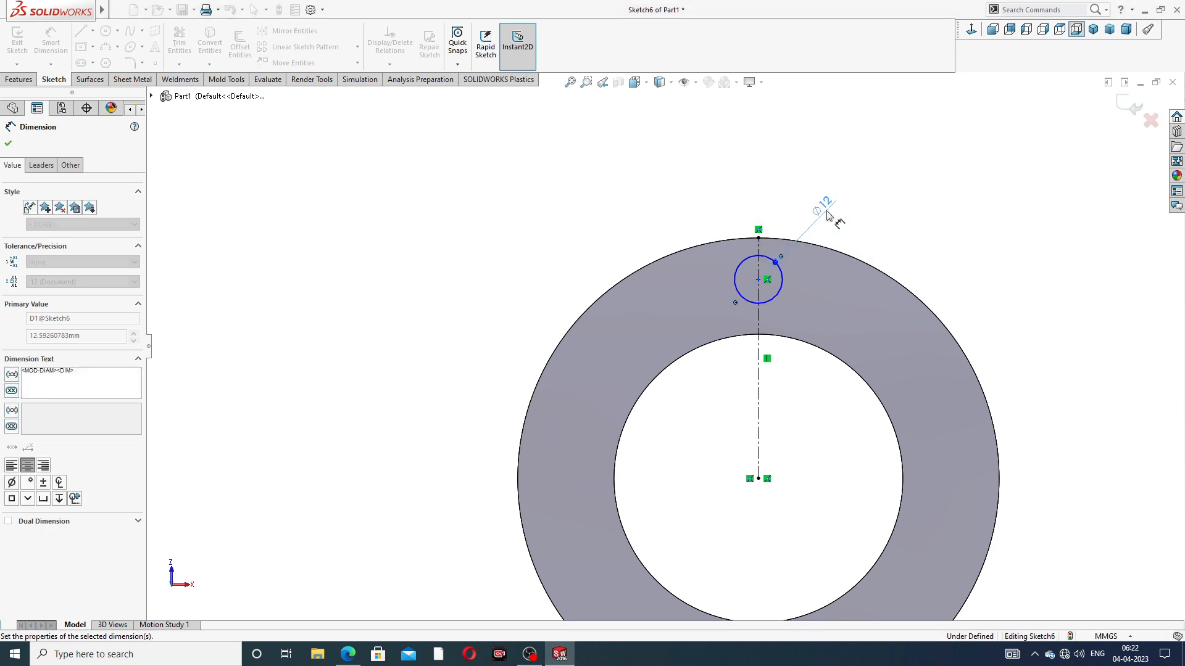
Dimension the vertical distance between the bolt-hole circle's center and the flange's center at 50 mm
click(758, 280)
click(758, 479)
click(1002, 362)
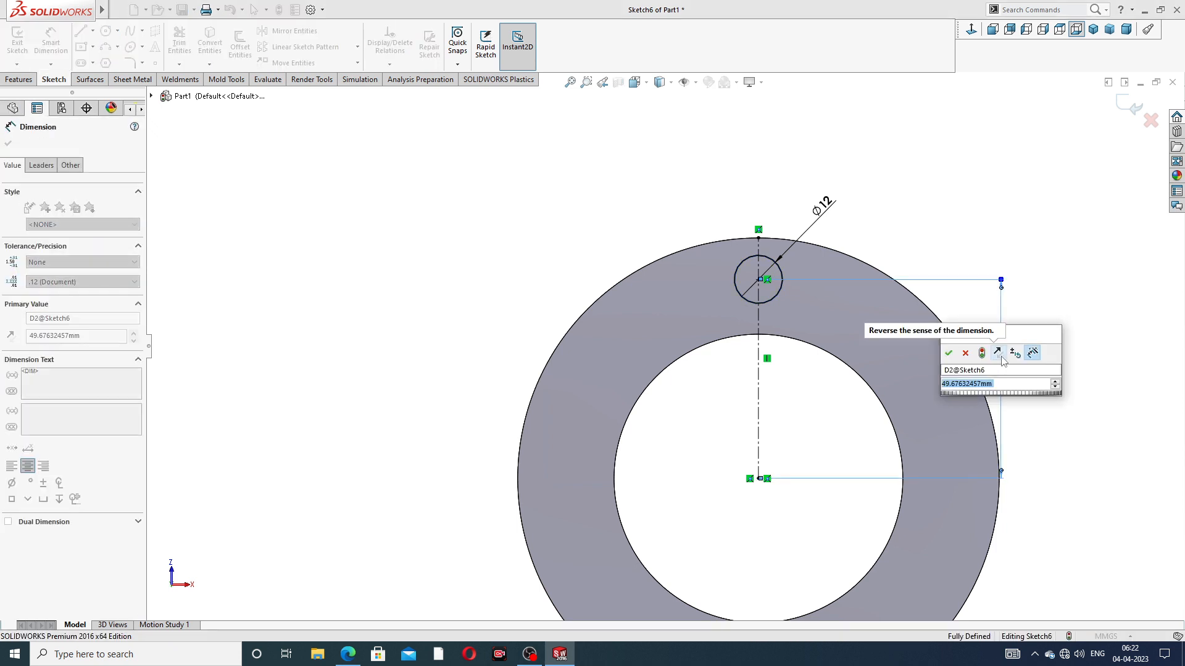
text(50)
key(Return)
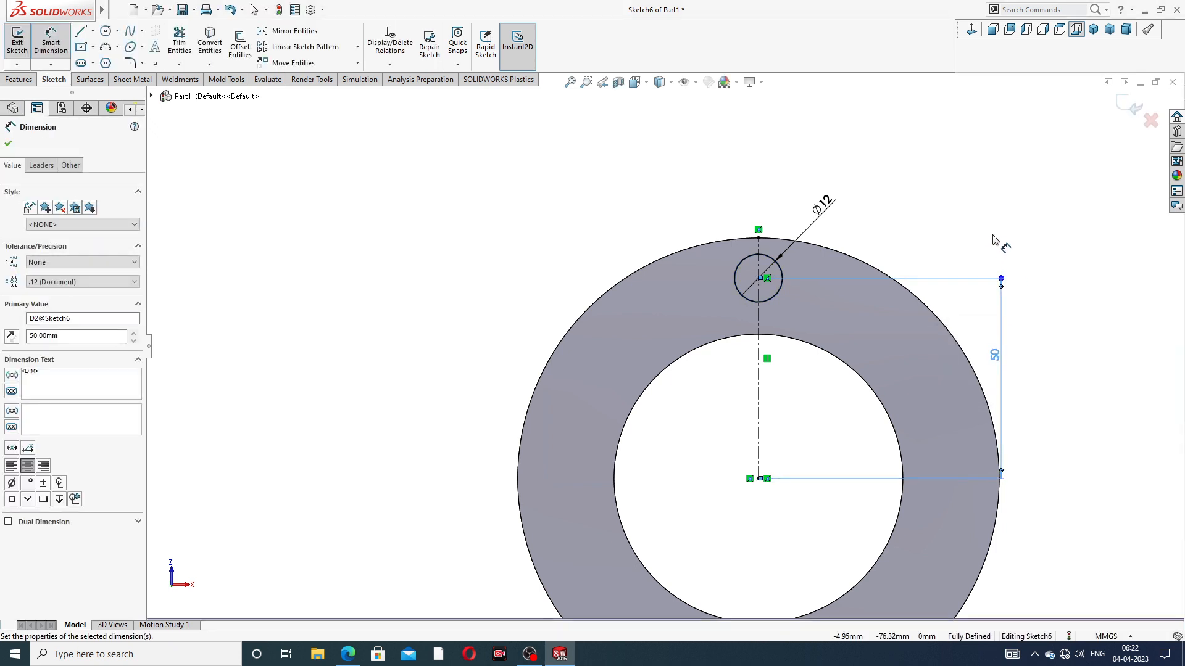
click(929, 142)
right_click(956, 156)
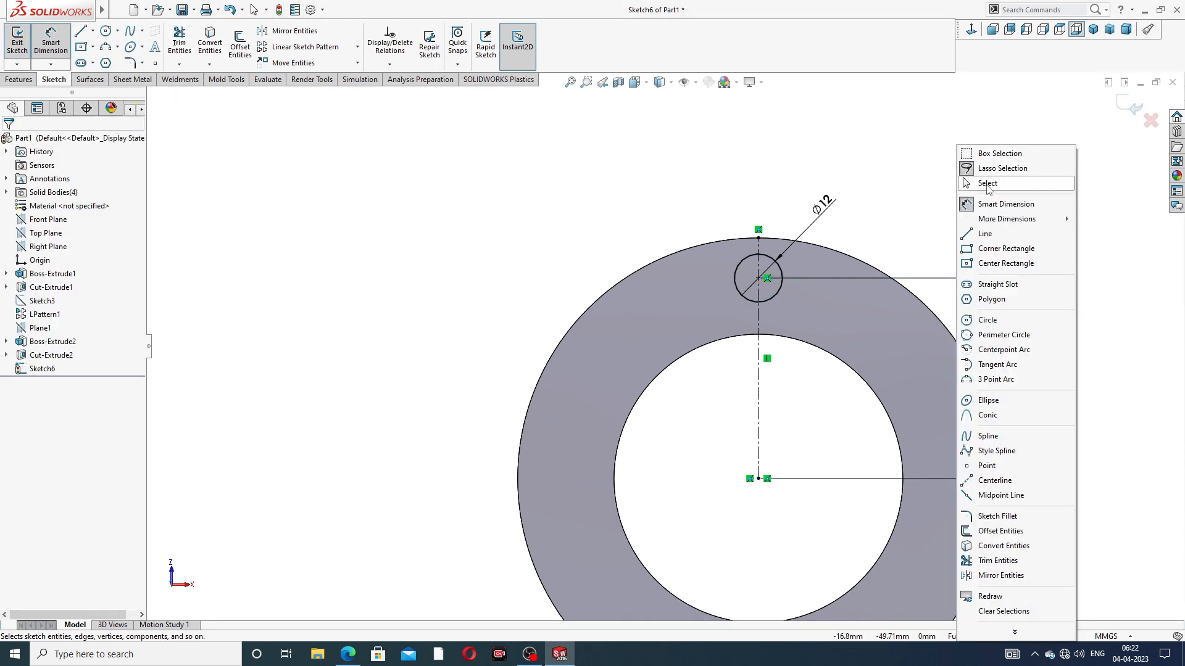
click(989, 188)
scroll(836, 364, up, 4)
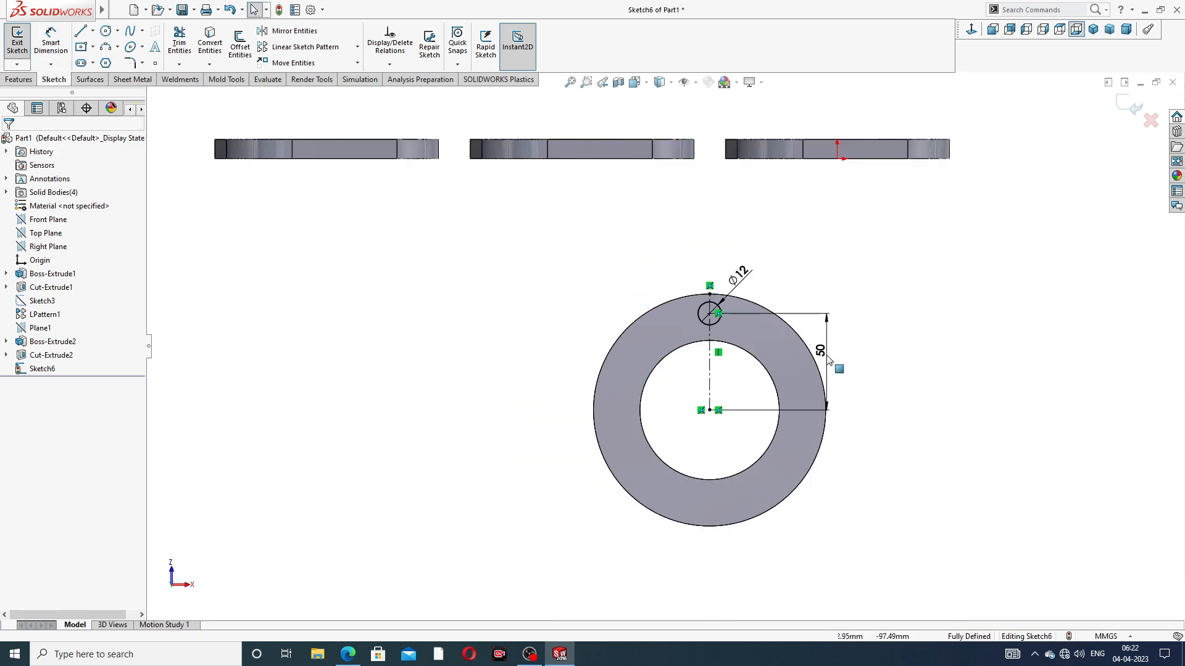
Check the bolt-hole details on the drawing and cut the 12 mm circle through the outlet flange with the Through All end condition
click(347, 655)
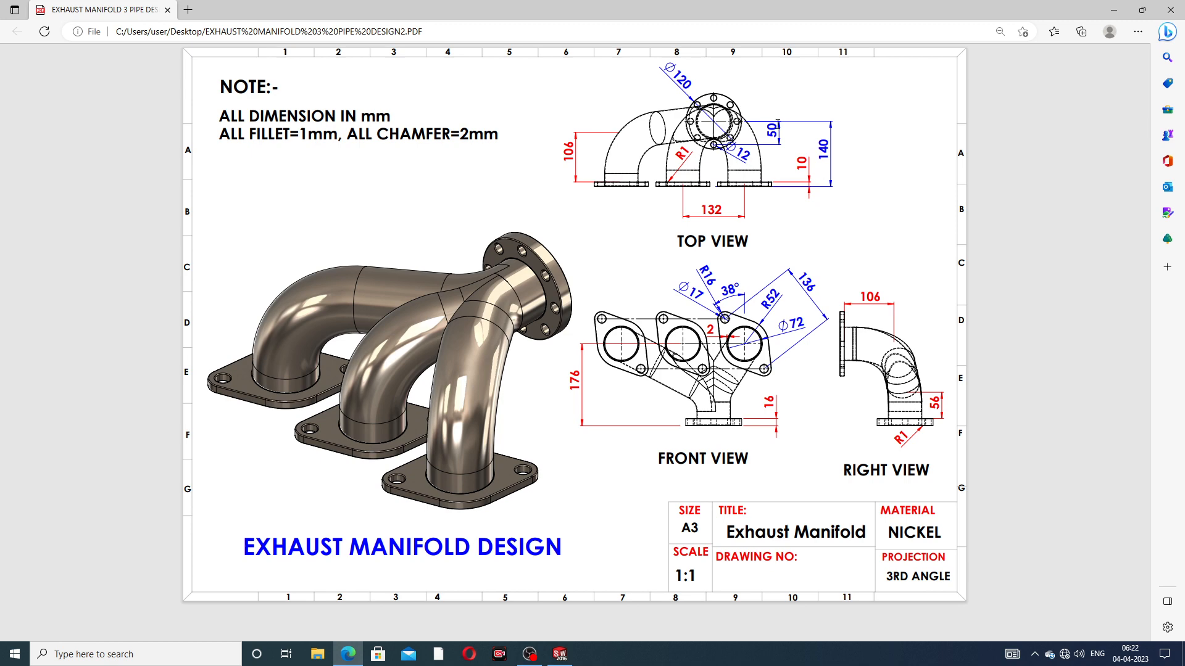
click(350, 654)
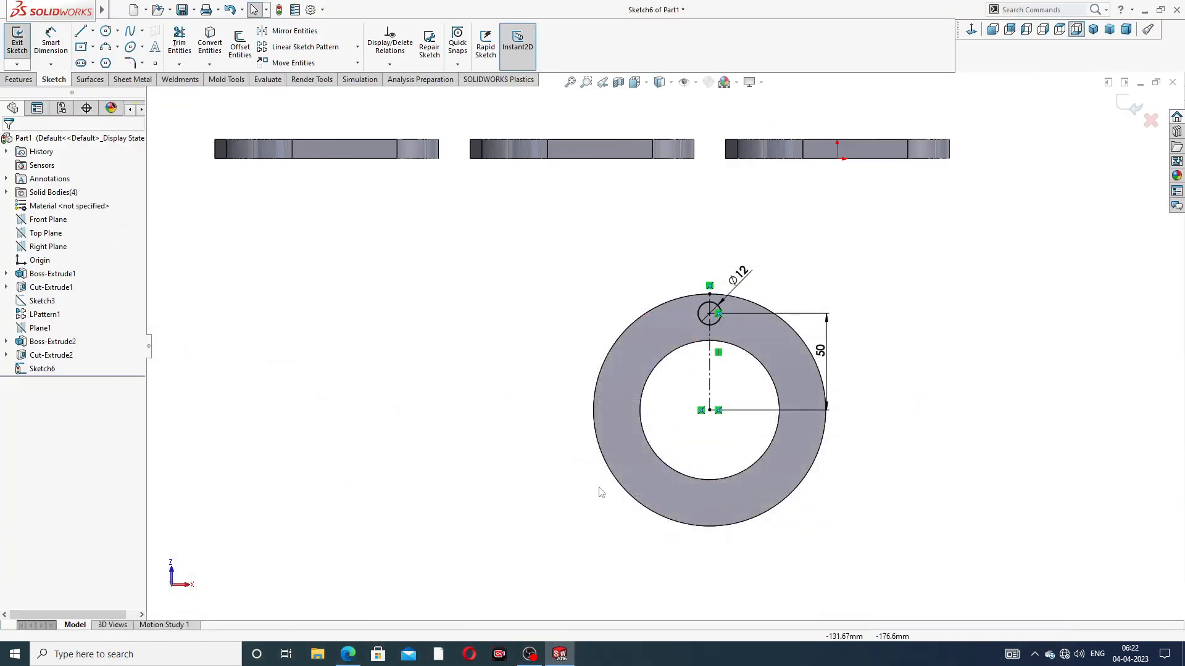
click(18, 79)
click(184, 44)
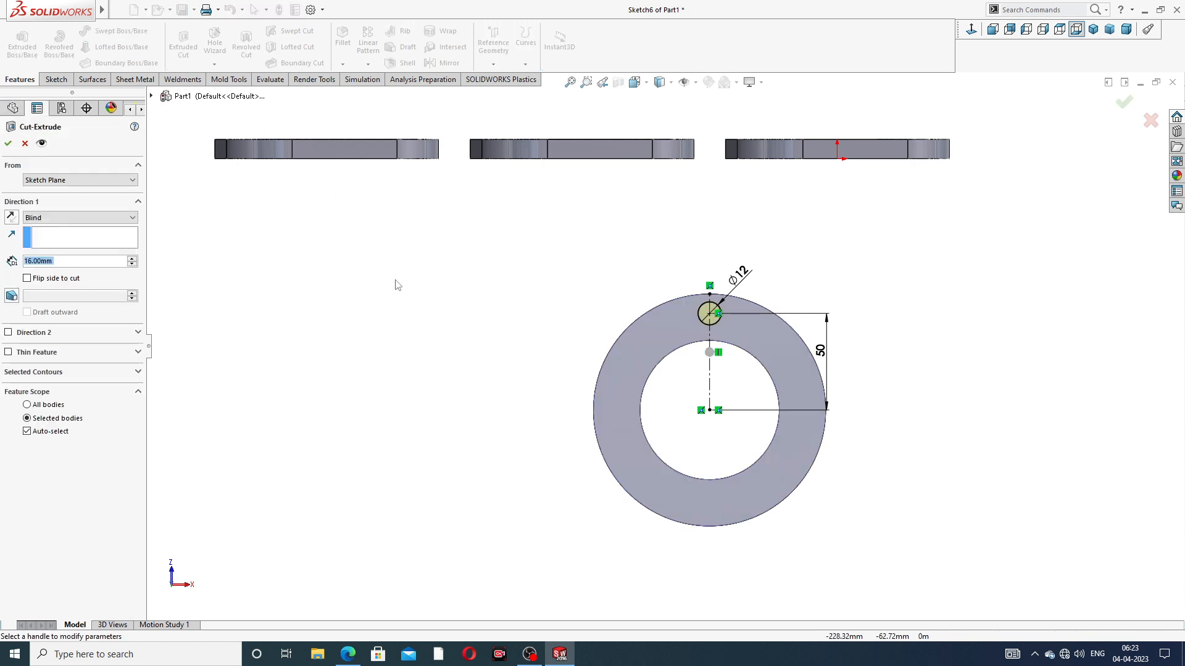
click(71, 218)
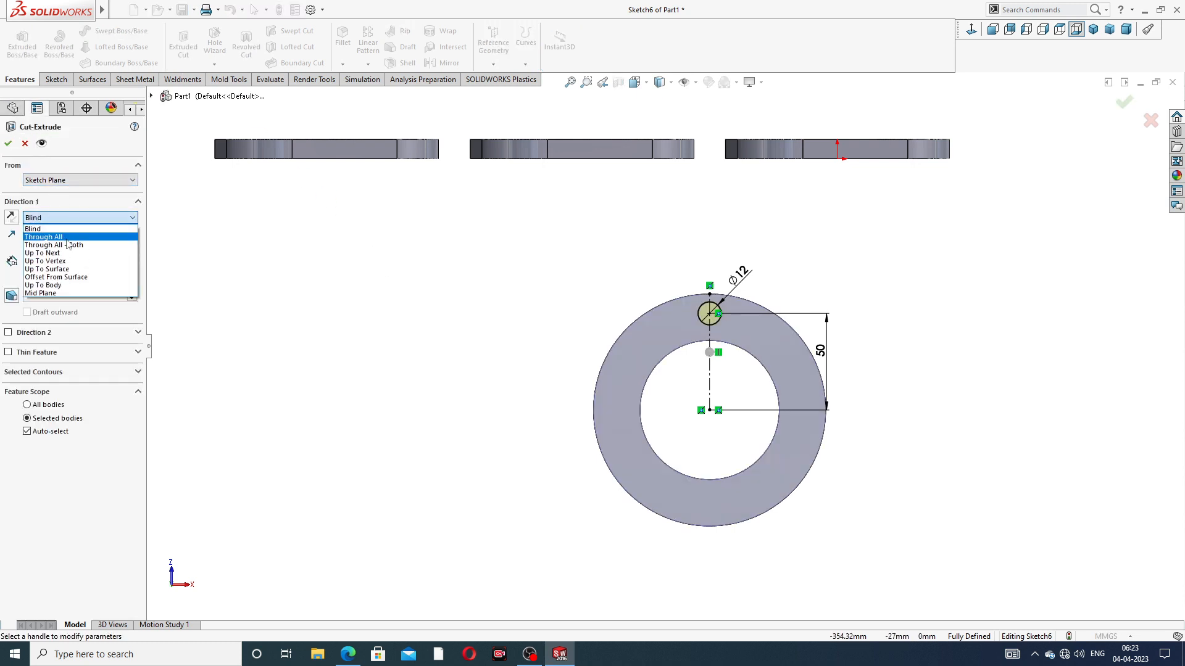
click(69, 238)
click(8, 144)
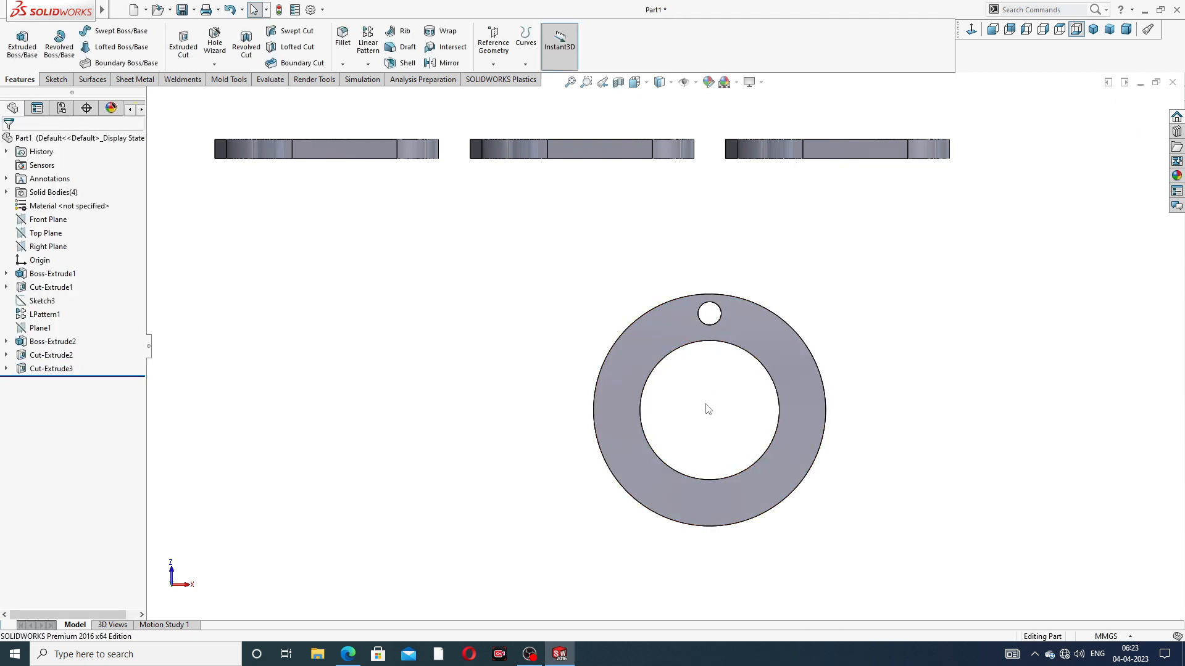
Create a circular pattern of the 12 mm hole around the flange's outer edge, with 8 equally spaced instances over 360 degrees
scroll(708, 410, down, 2)
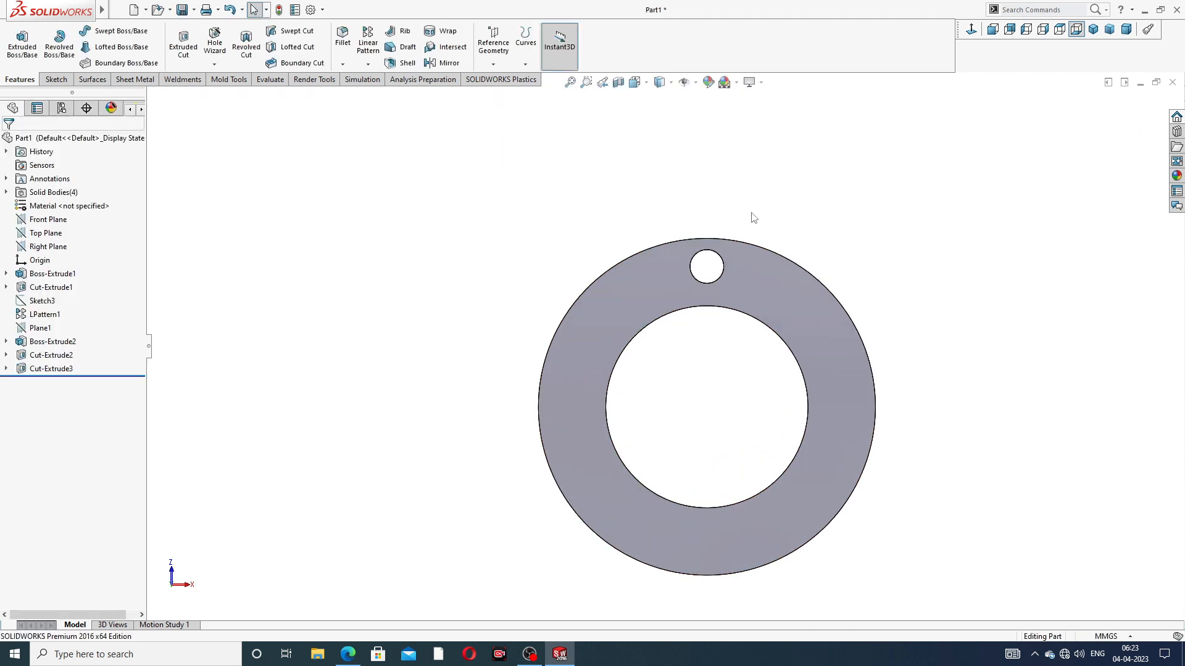
click(367, 65)
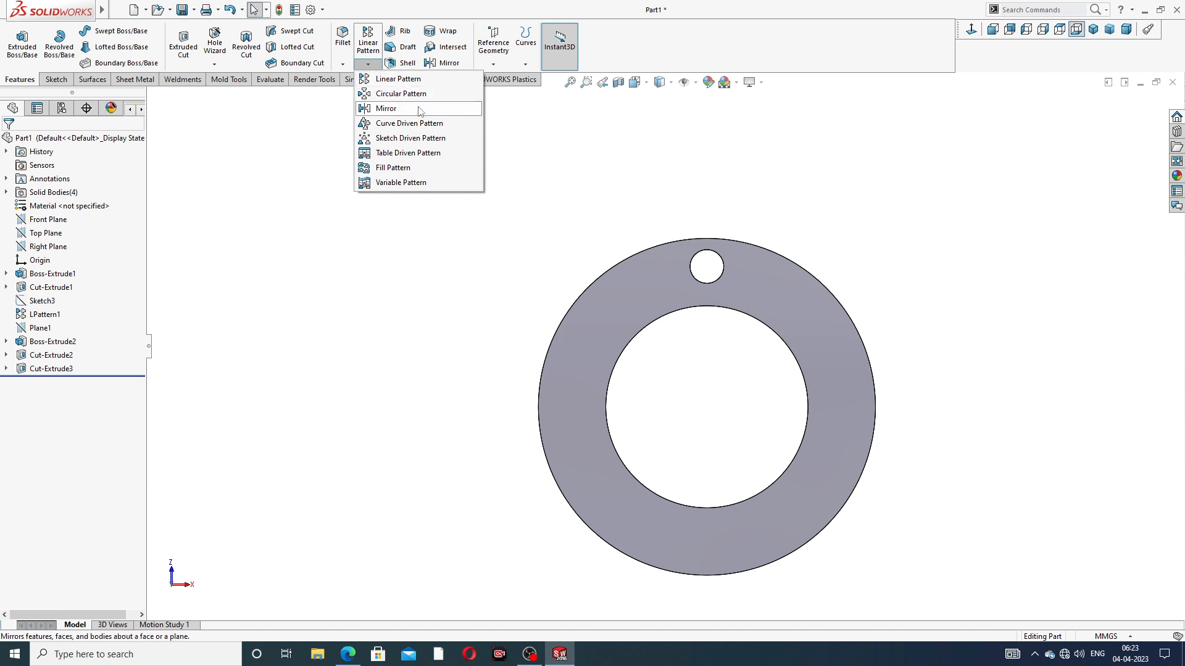
click(400, 93)
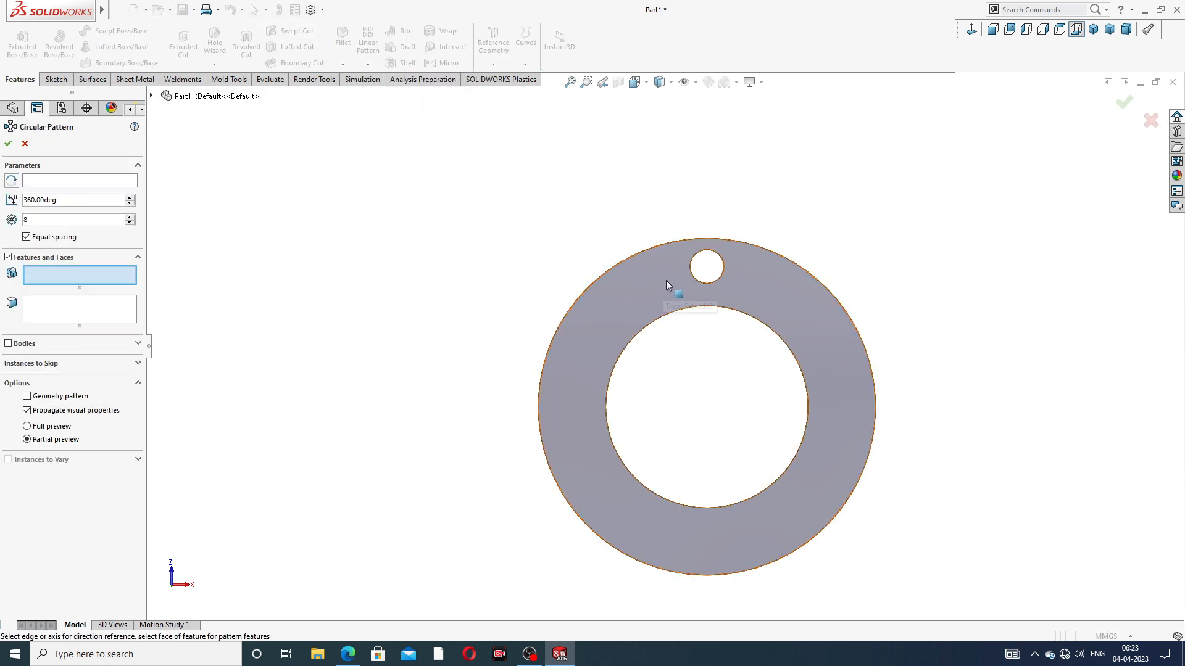
scroll(664, 281, down, 2)
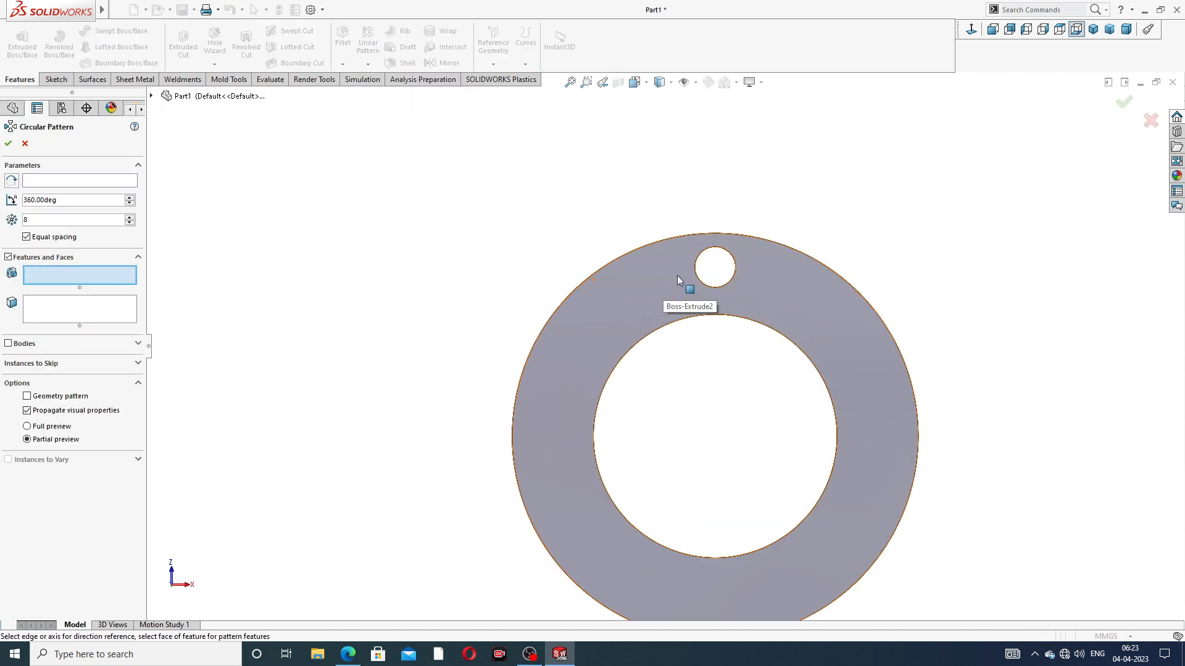
click(126, 183)
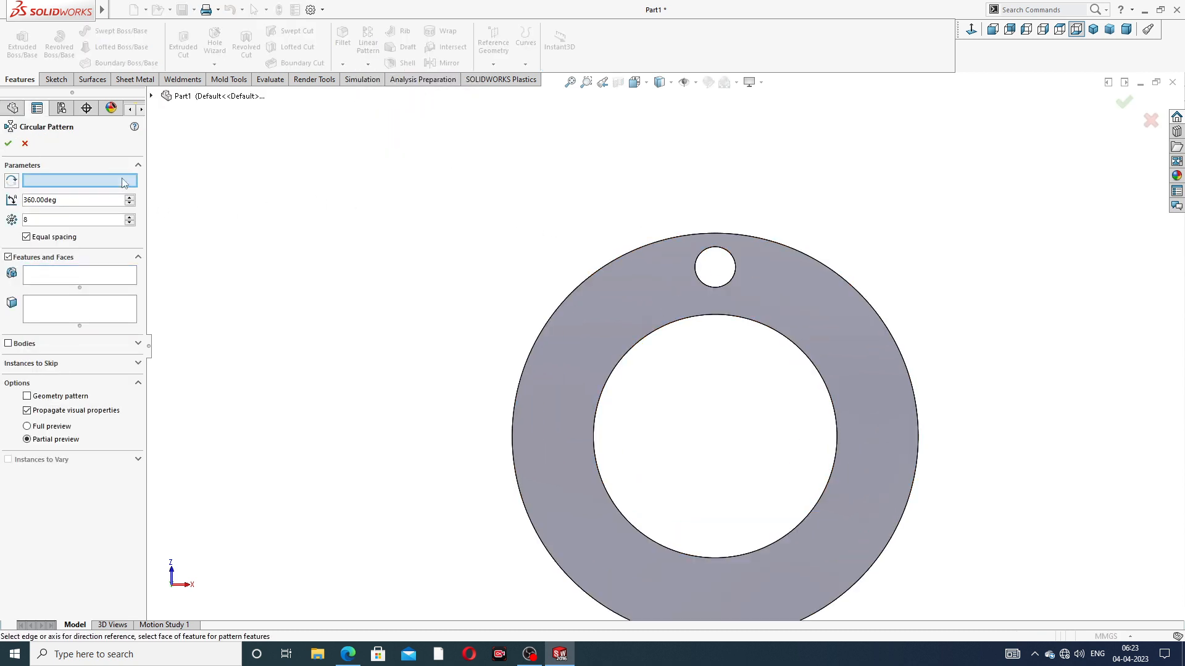
click(619, 258)
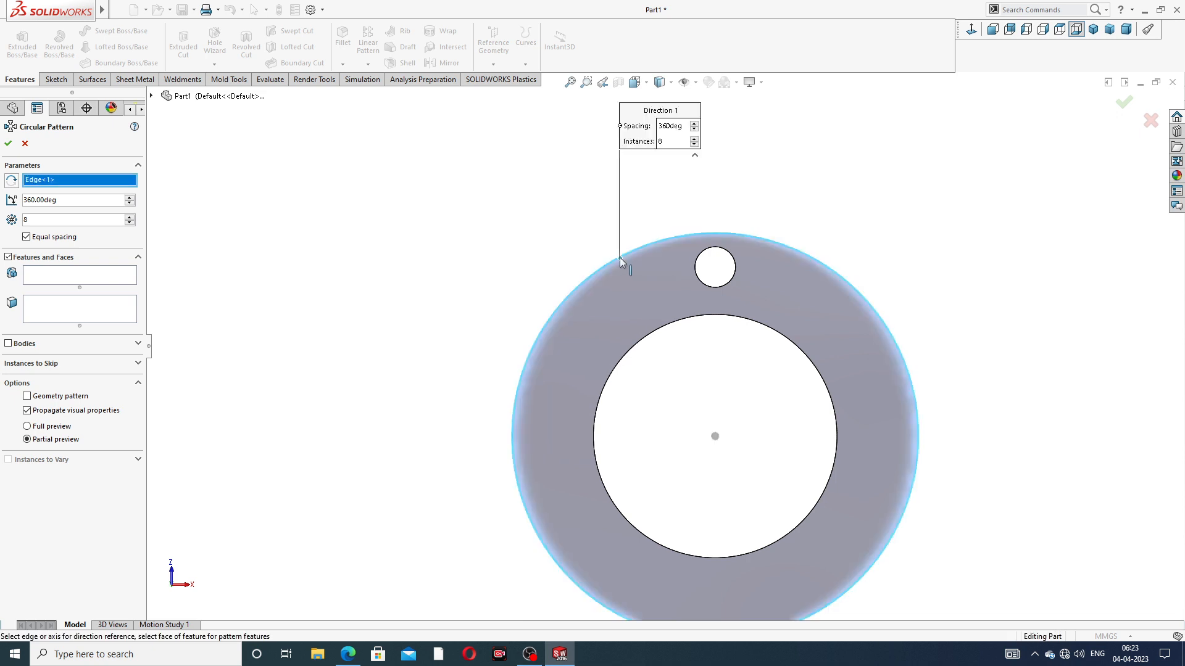
click(49, 320)
click(68, 273)
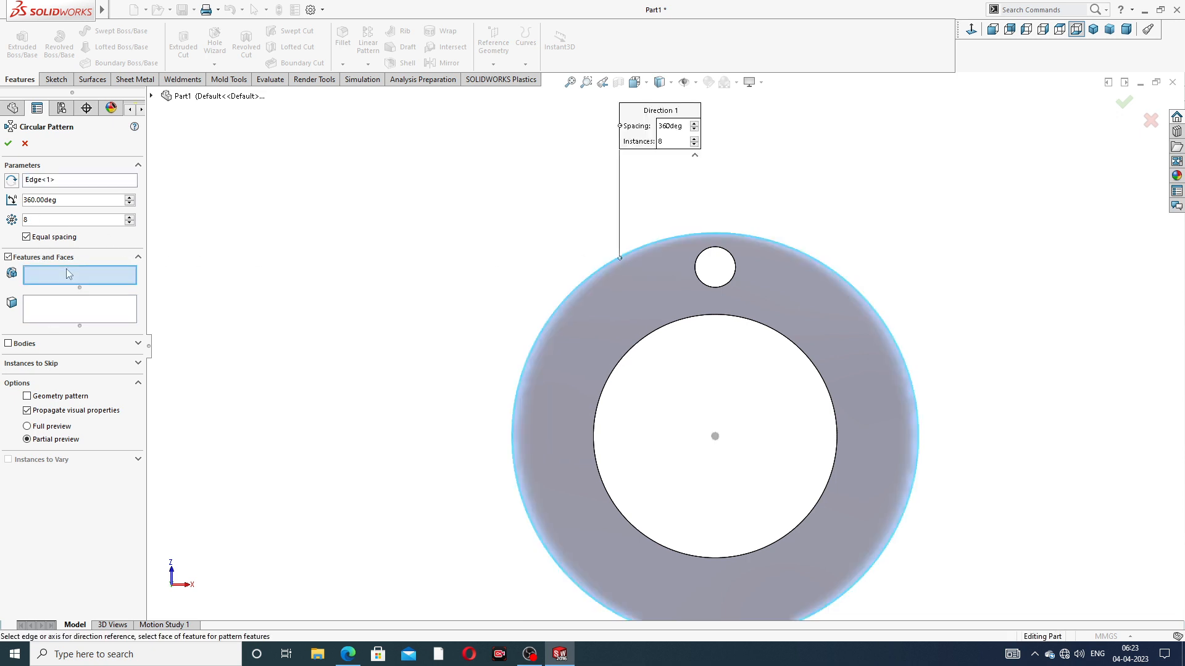
middle_drag(793, 264, 741, 307)
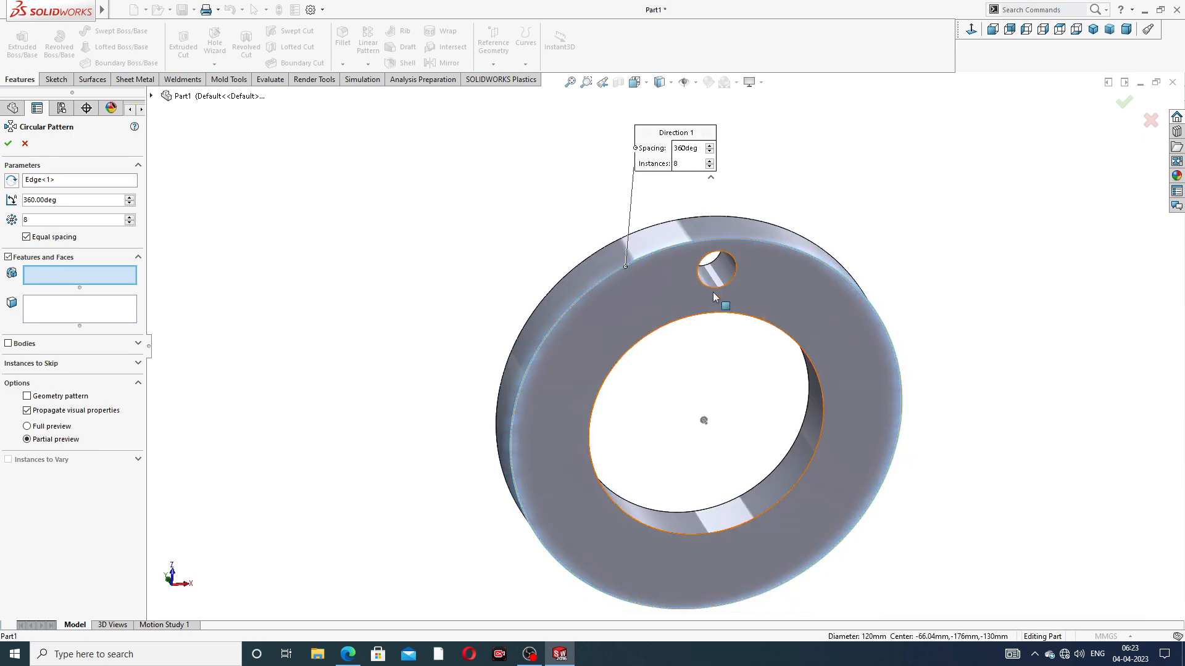
click(723, 276)
scroll(709, 290, up, 2)
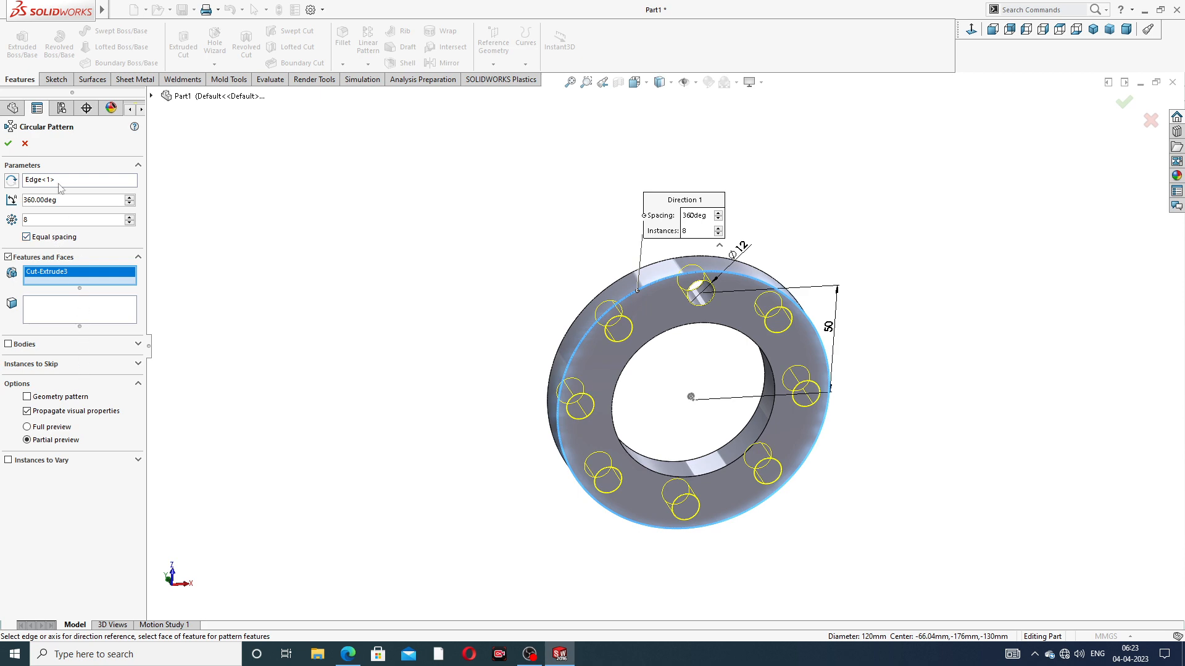
click(8, 143)
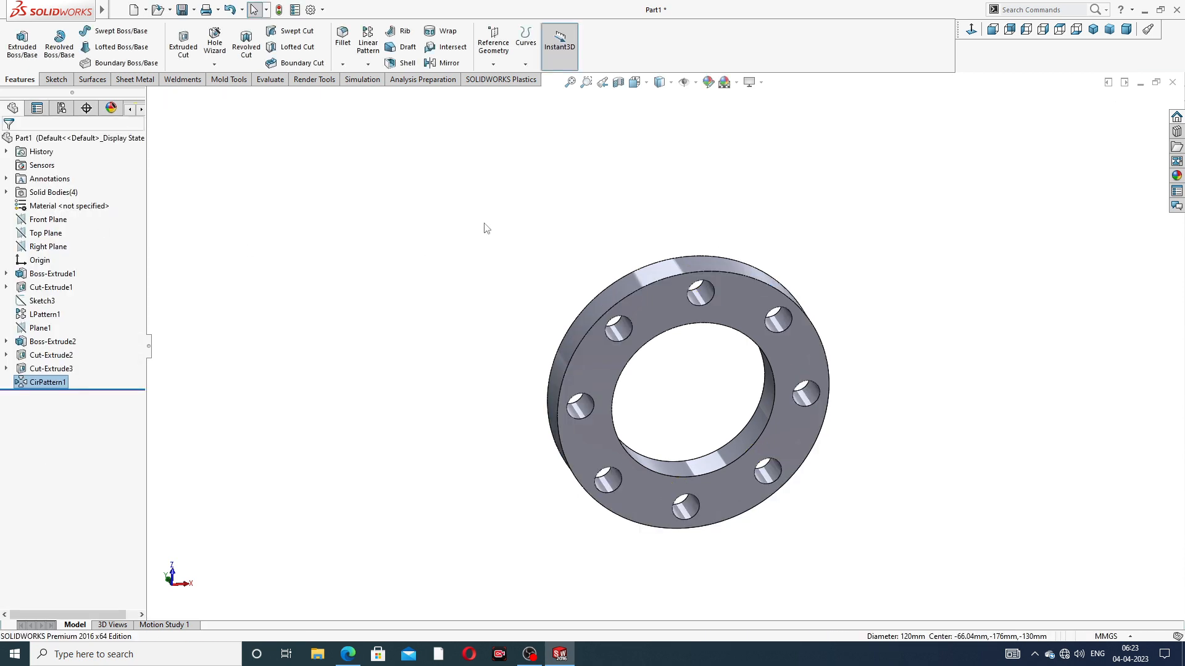
key(f)
middle_drag(507, 283, 776, 117)
scroll(665, 353, down, 2)
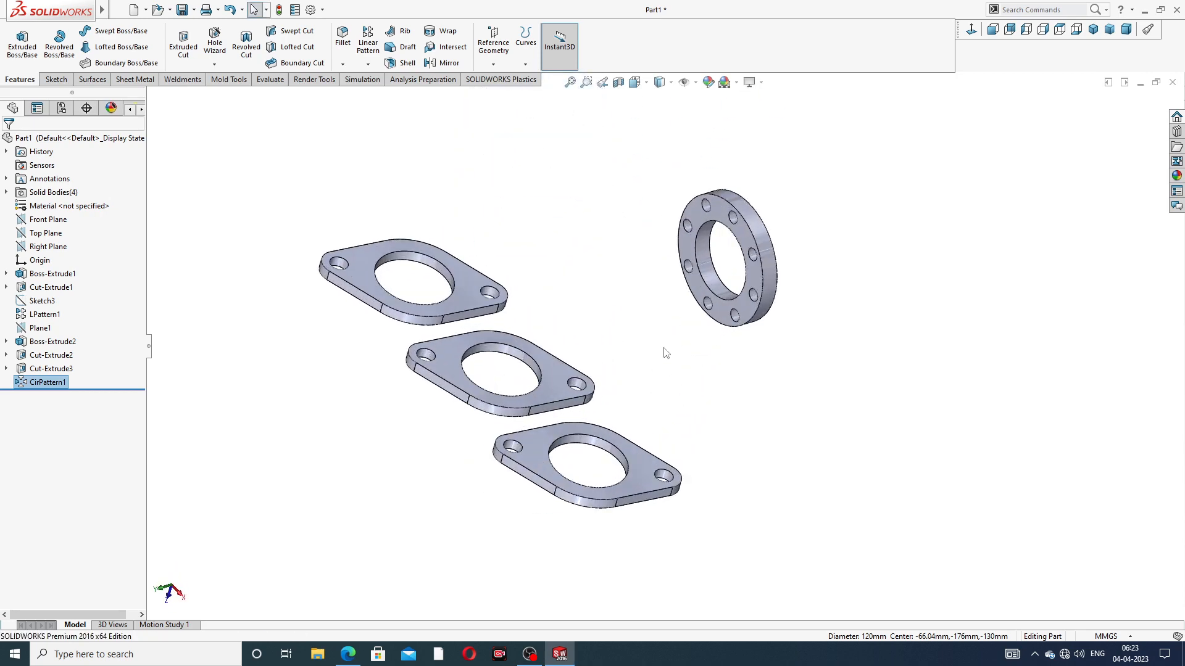
scroll(668, 344, up, 3)
mouse_move(674, 348)
middle_down()
mouse_move(634, 317)
mouse_move(672, 315)
mouse_move(657, 350)
middle_up()
scroll(657, 356, down, 2)
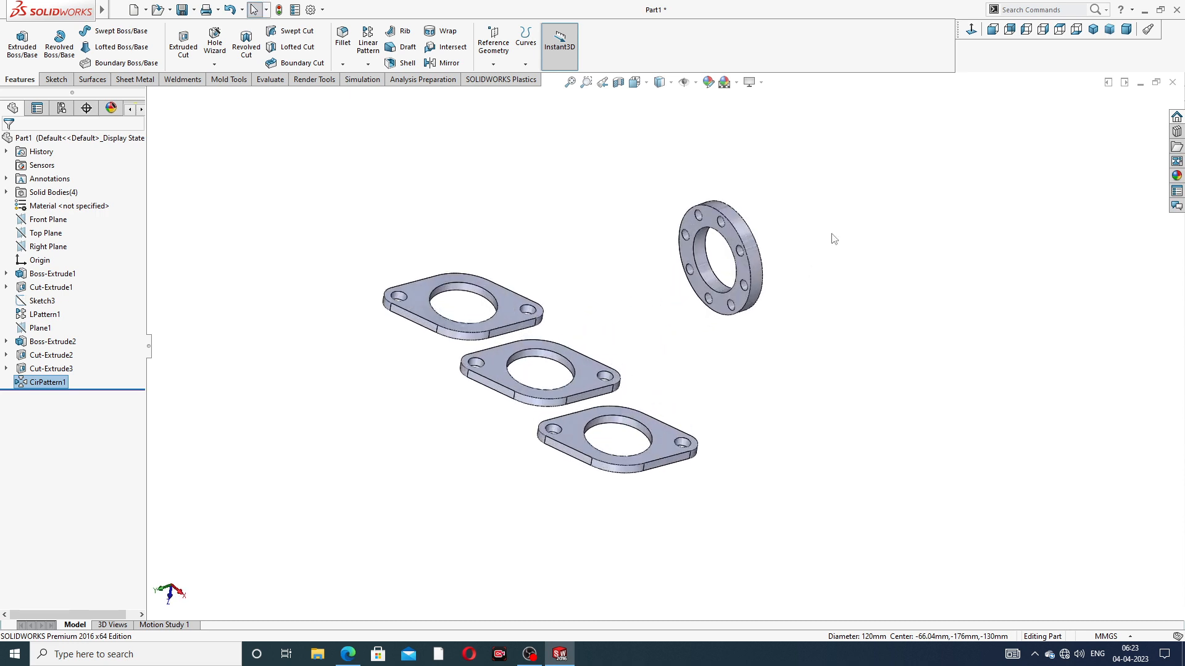
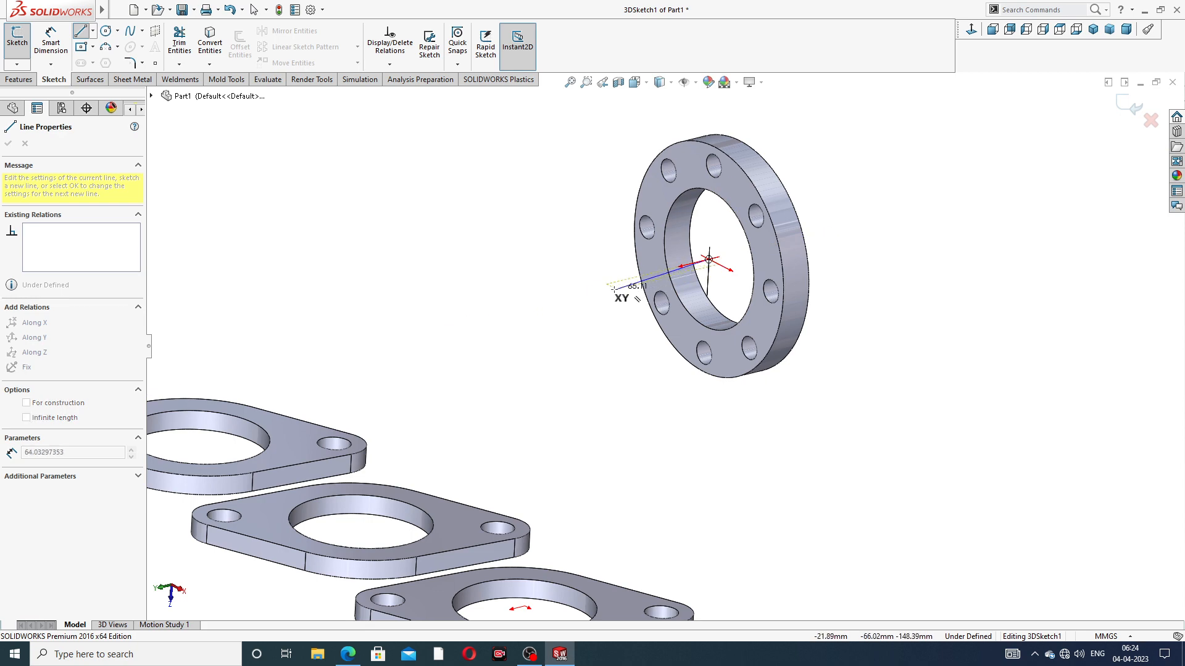
Sketch a 3D line about 43 mm long along the Y axis, outward from the outlet flange's center
middle_drag(630, 290, 657, 277)
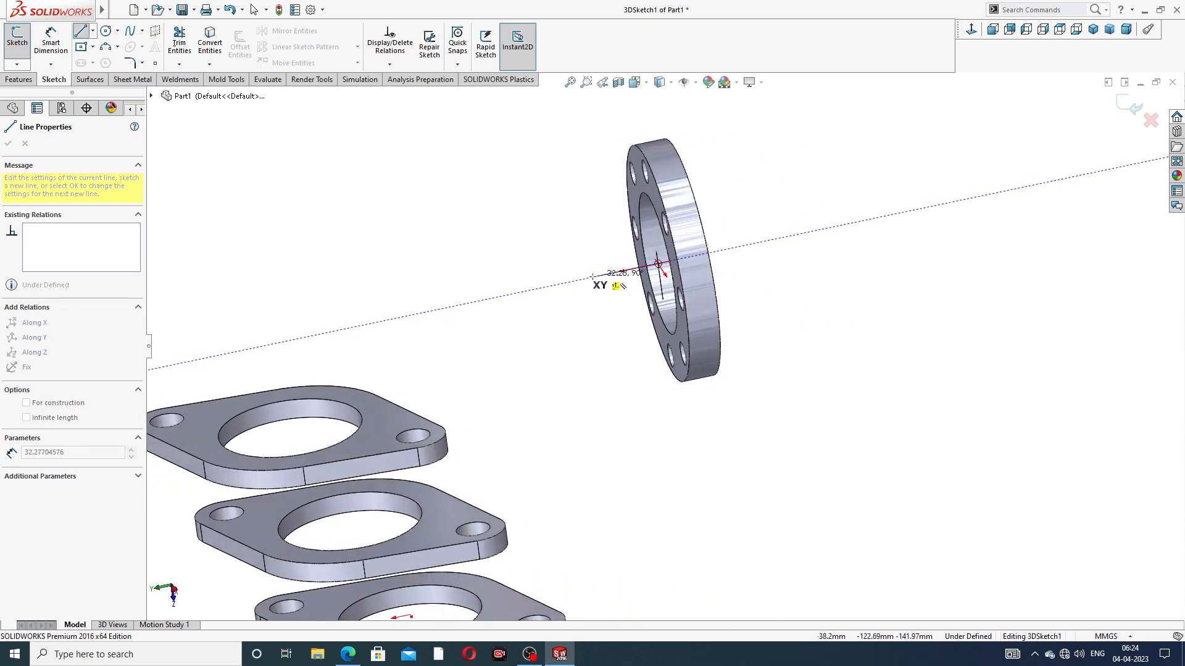
click(561, 283)
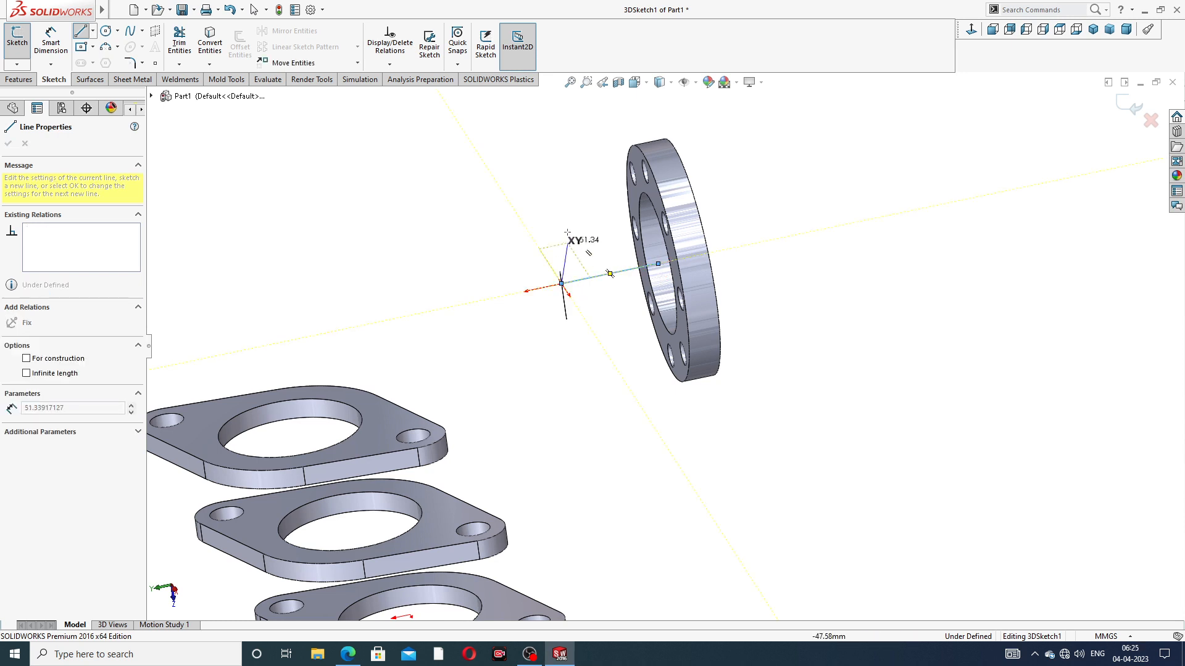
right_click(564, 219)
click(583, 230)
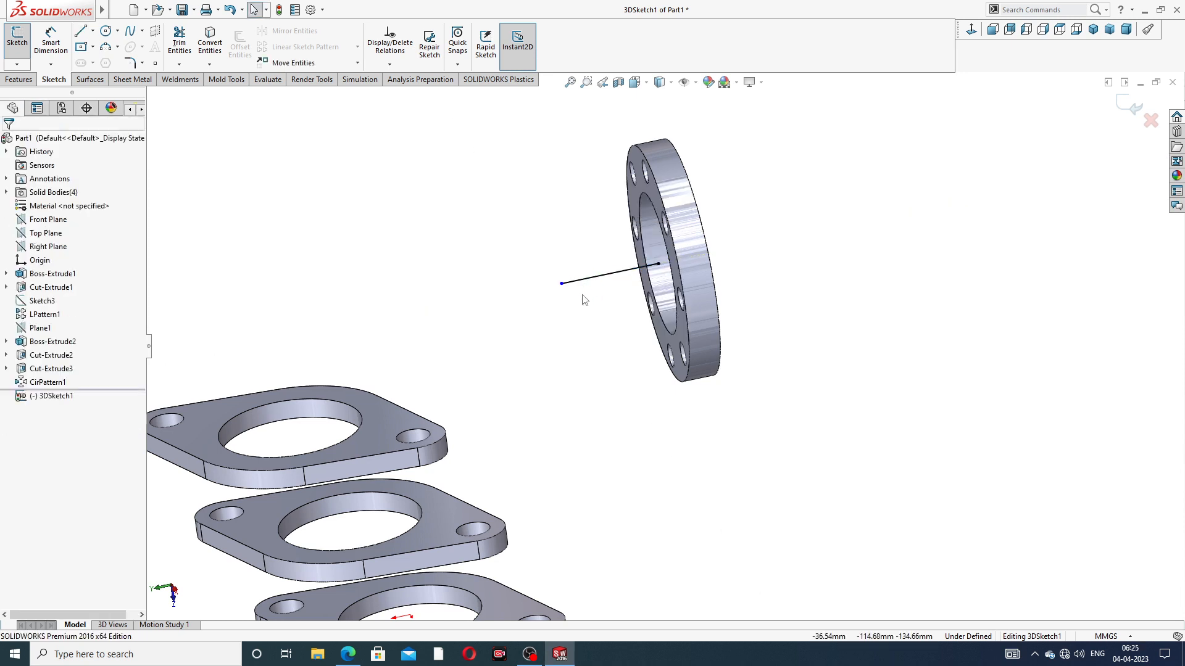
scroll(586, 301, up, 3)
drag(594, 303, 608, 301)
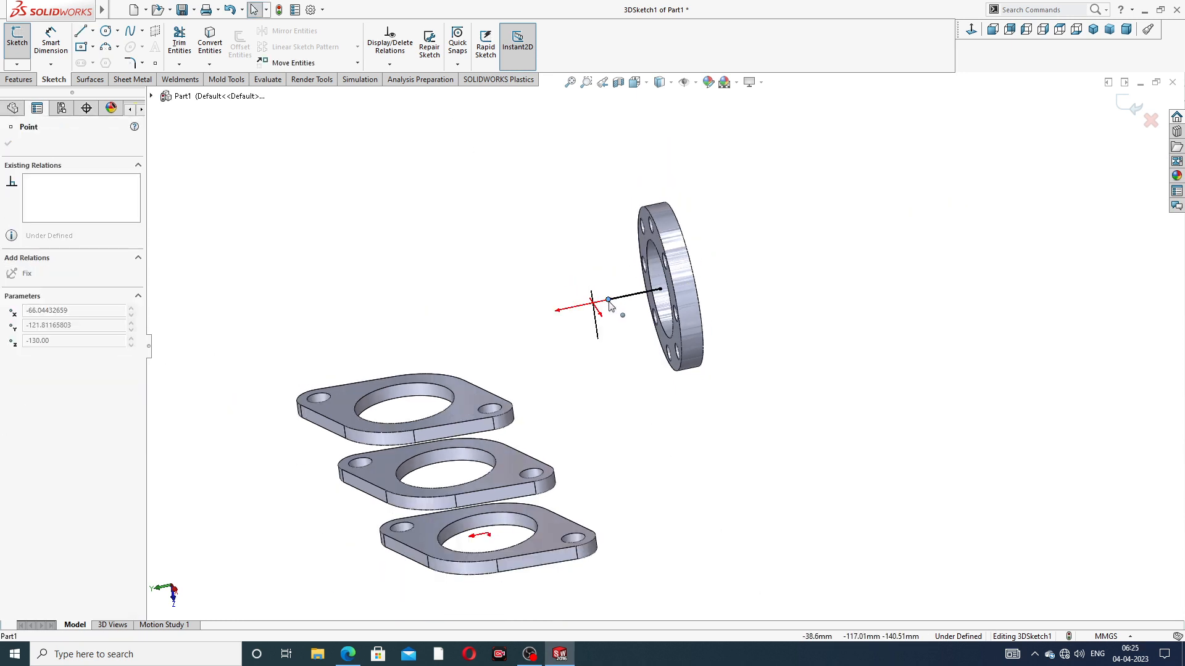
click(550, 170)
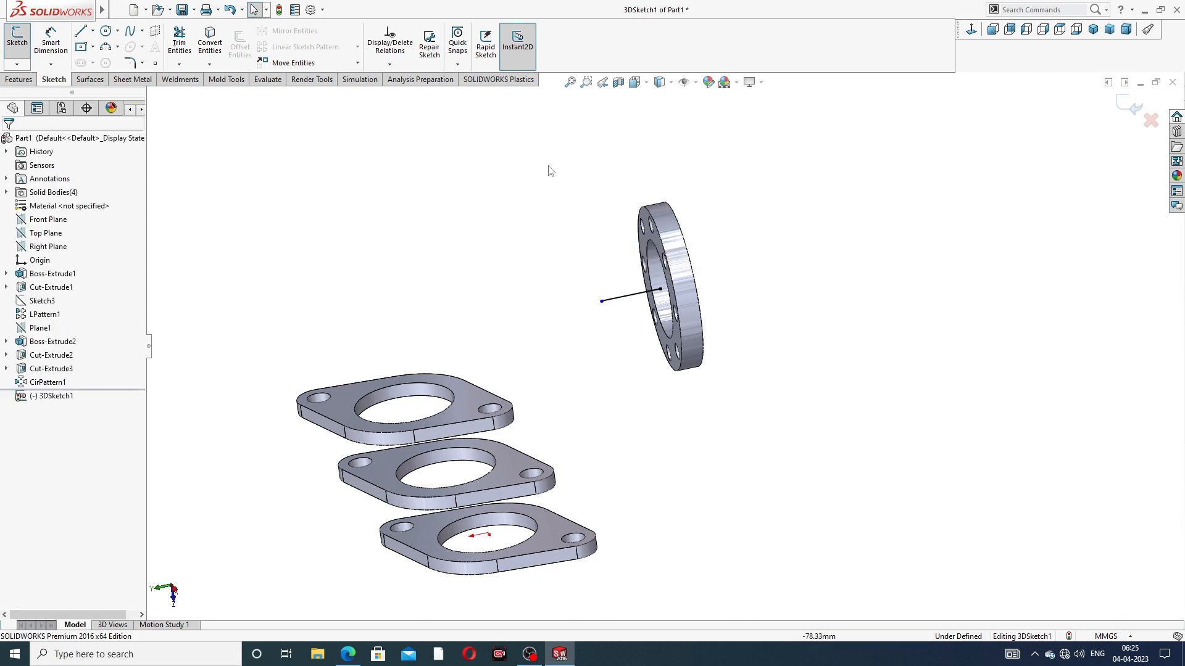
Sketch a line about 66 mm long along the Z axis, upward from the center of the farthest inlet flange's large hole
click(79, 32)
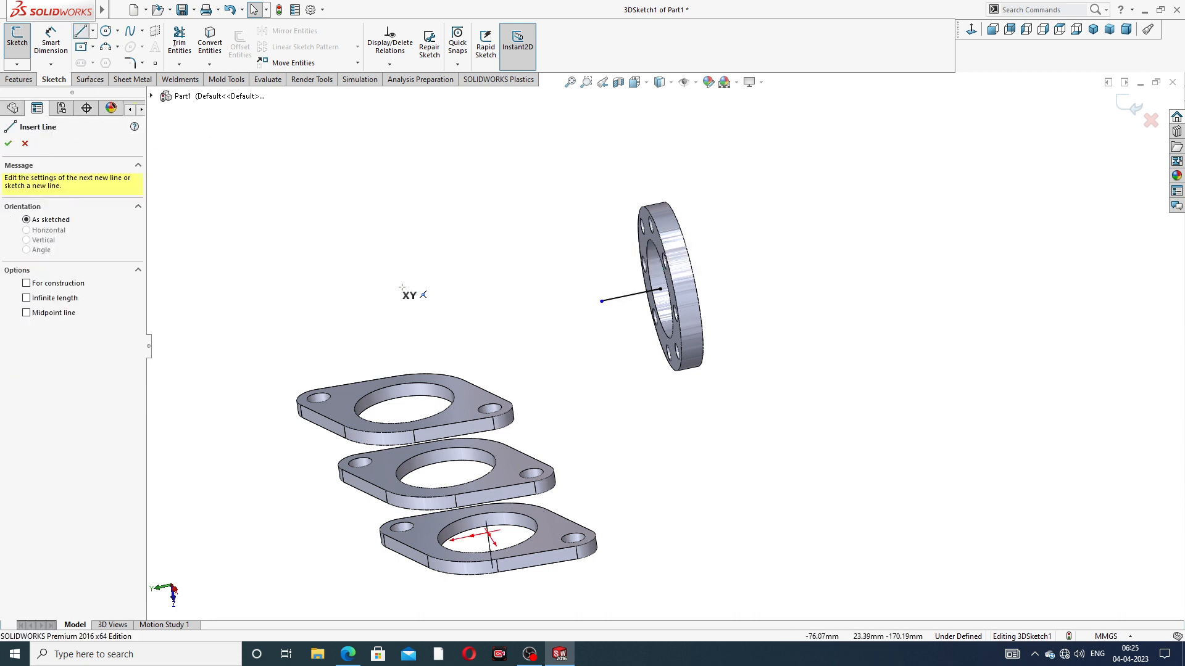
middle_drag(467, 399, 449, 372)
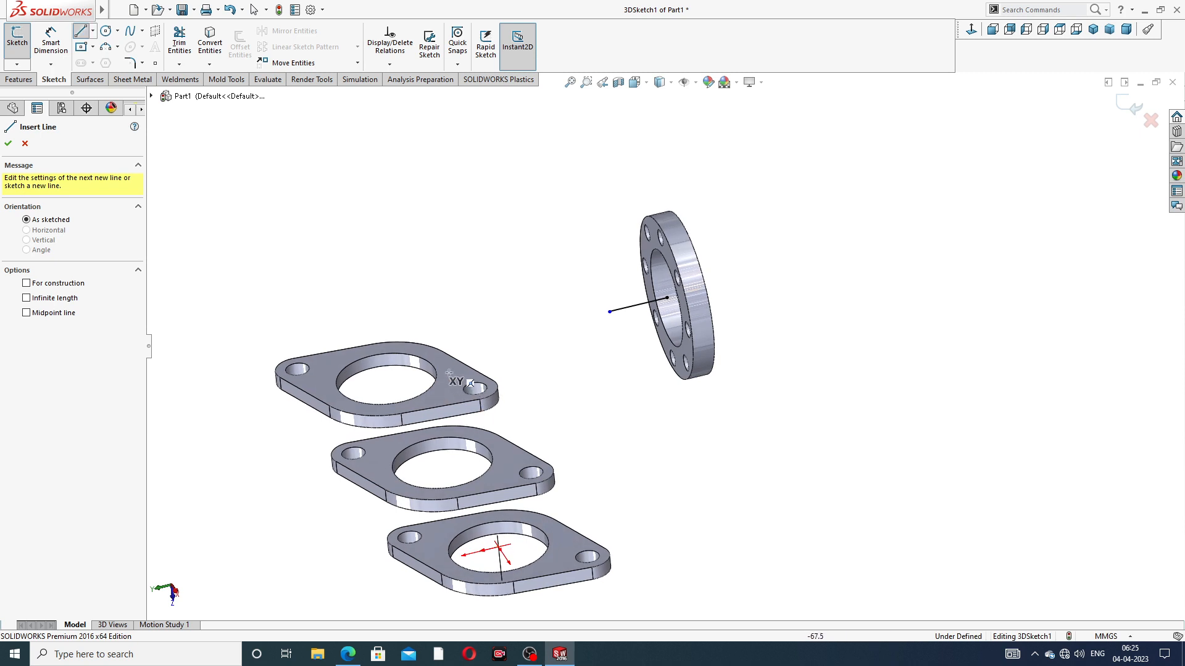
click(386, 379)
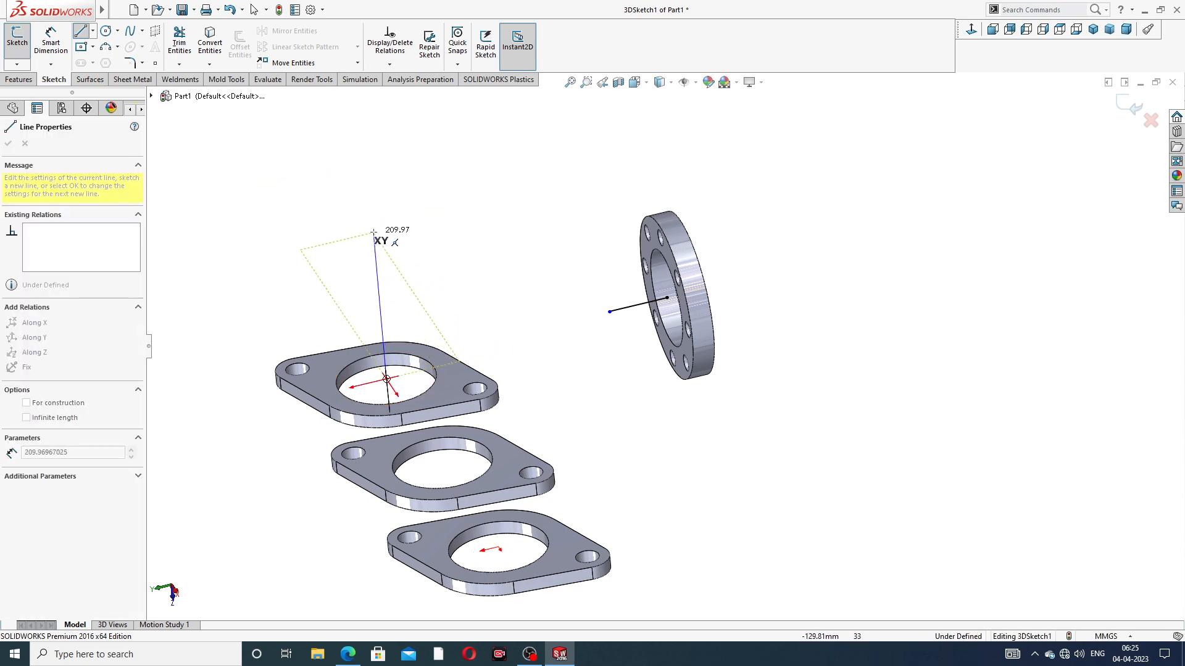
middle_drag(377, 236, 431, 224)
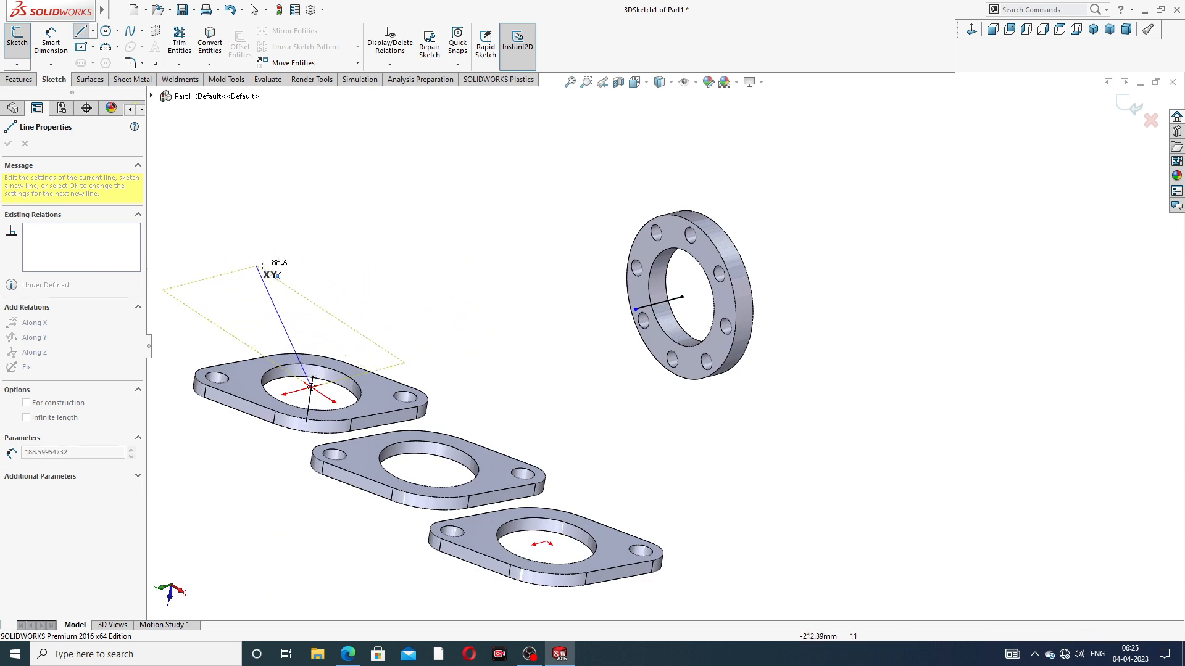
middle_drag(278, 256, 371, 271)
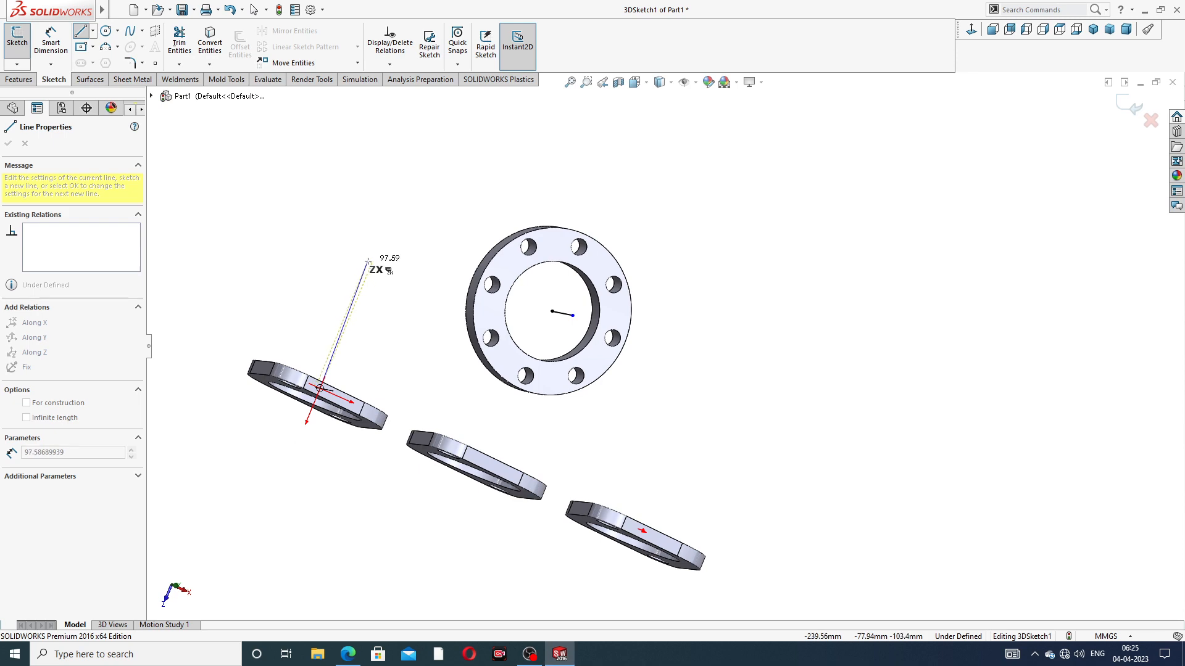
click(363, 283)
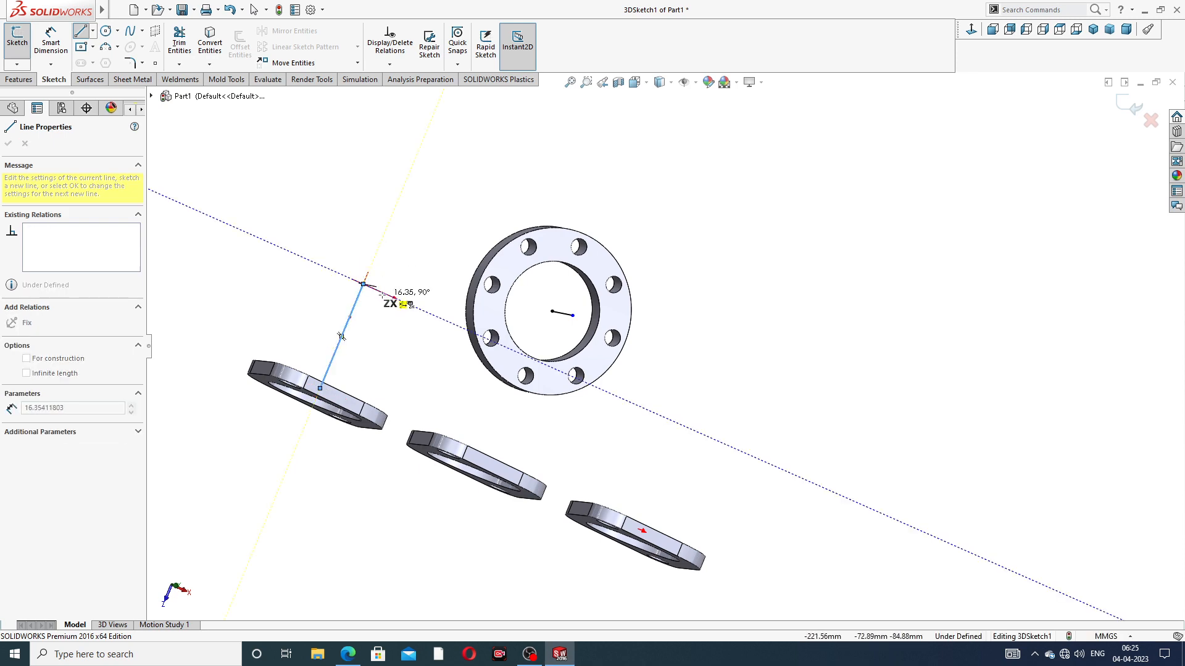
middle_drag(364, 285, 339, 292)
key(Escape)
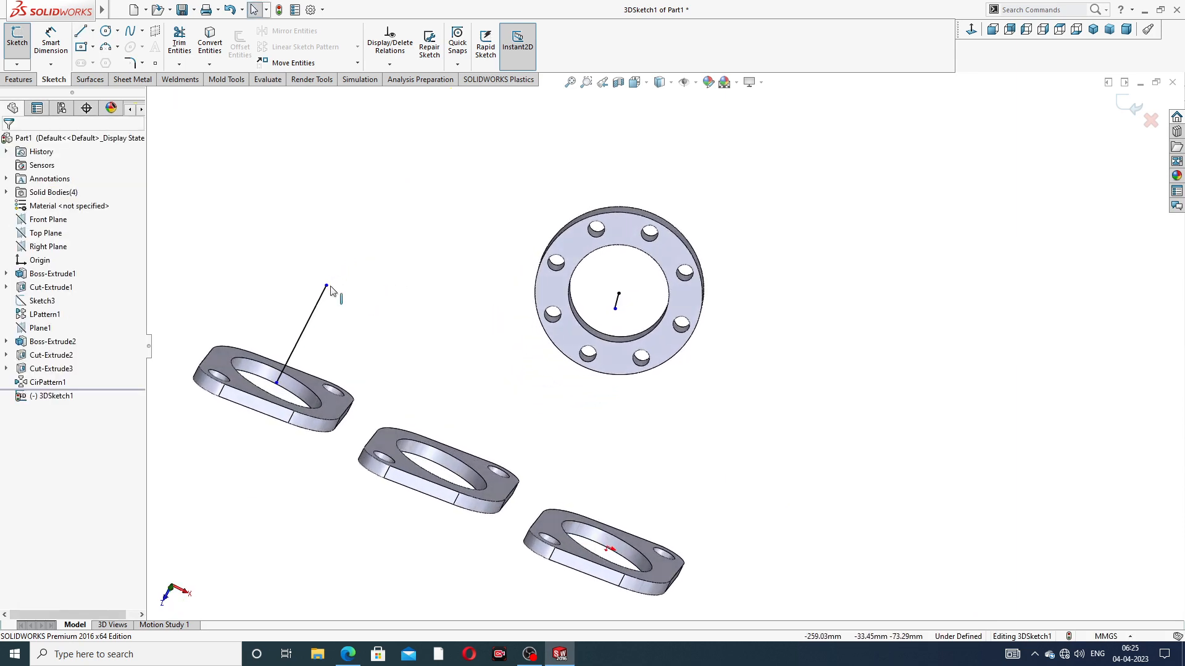
drag(327, 285, 319, 304)
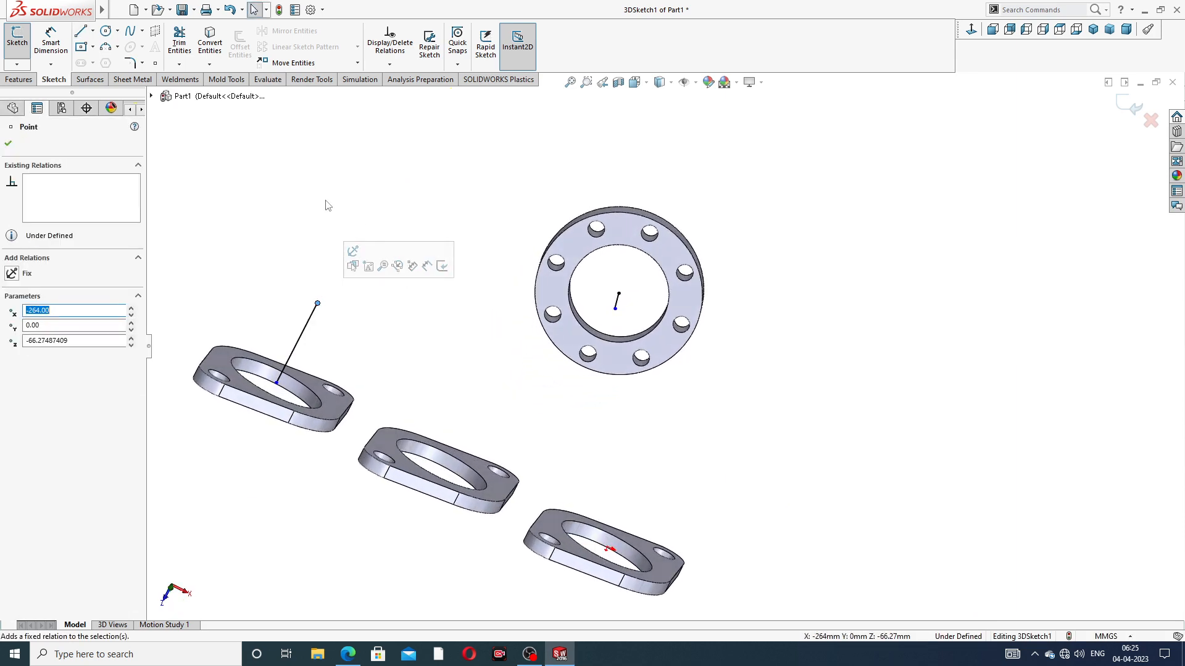
click(293, 187)
Connect the free ends of the inlet and outlet lines with a slanted line about 238 mm long
click(80, 31)
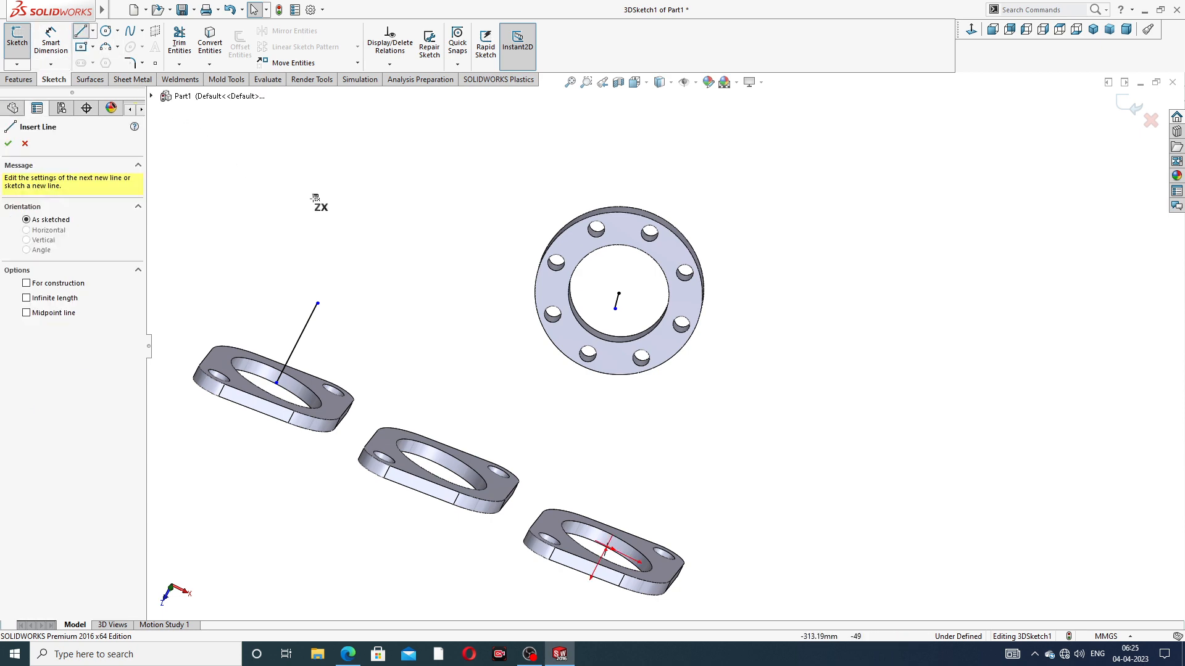
middle_drag(395, 271, 426, 342)
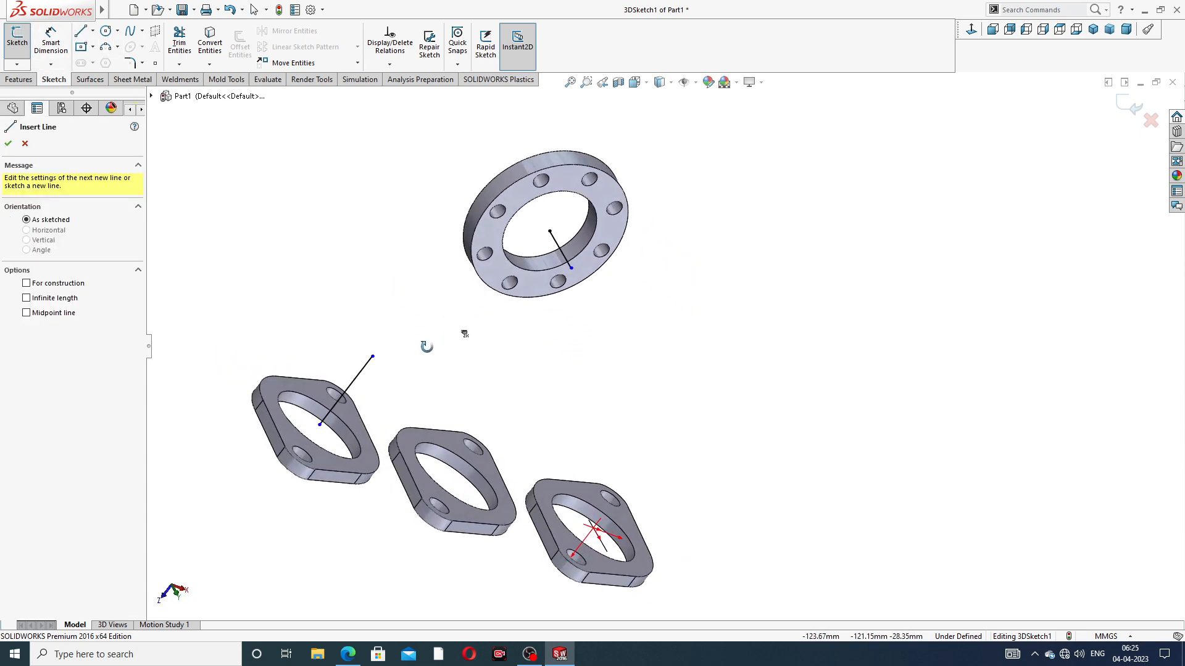
click(372, 357)
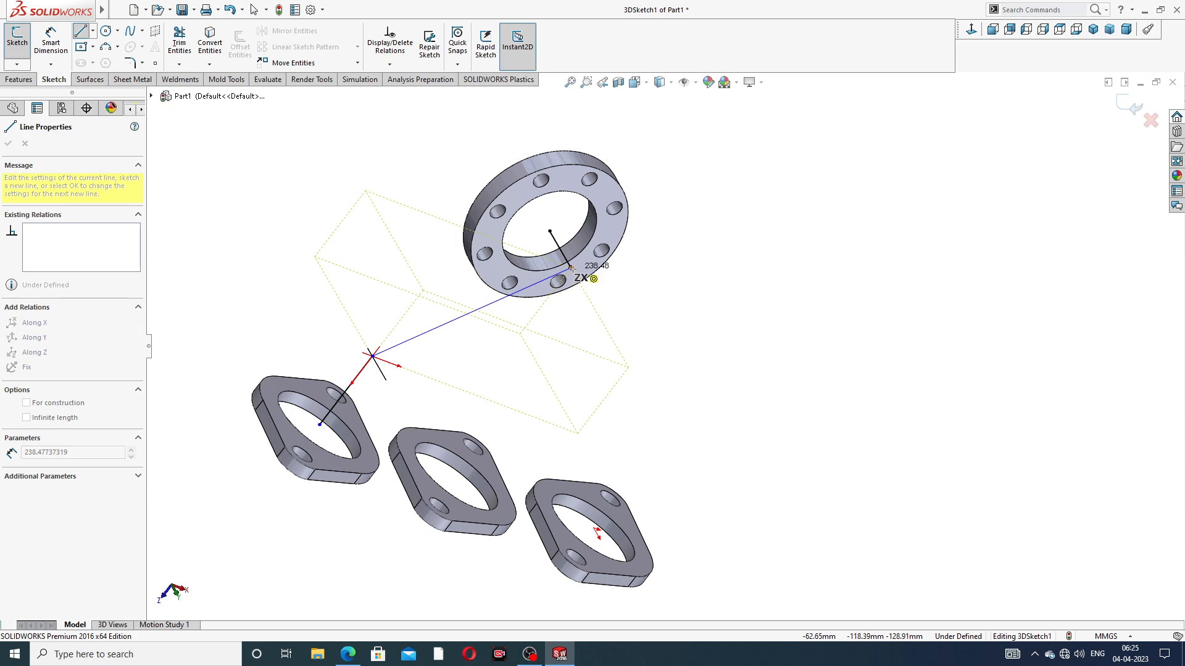
click(570, 269)
right_click(666, 152)
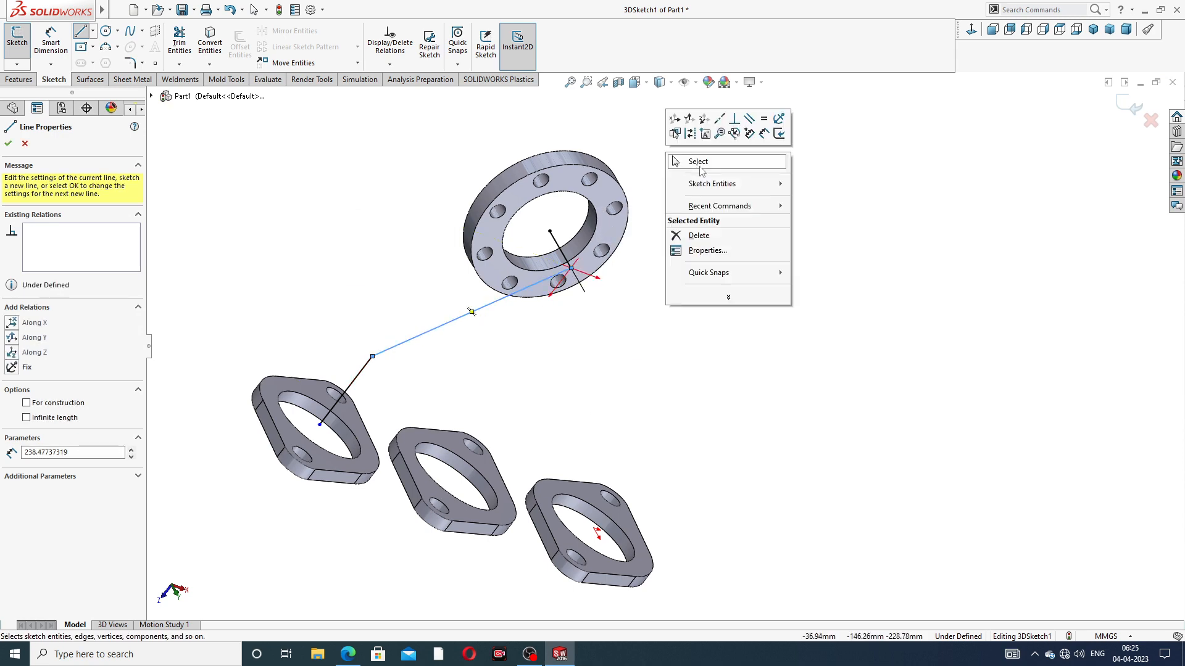
click(685, 162)
middle_drag(670, 259, 528, 199)
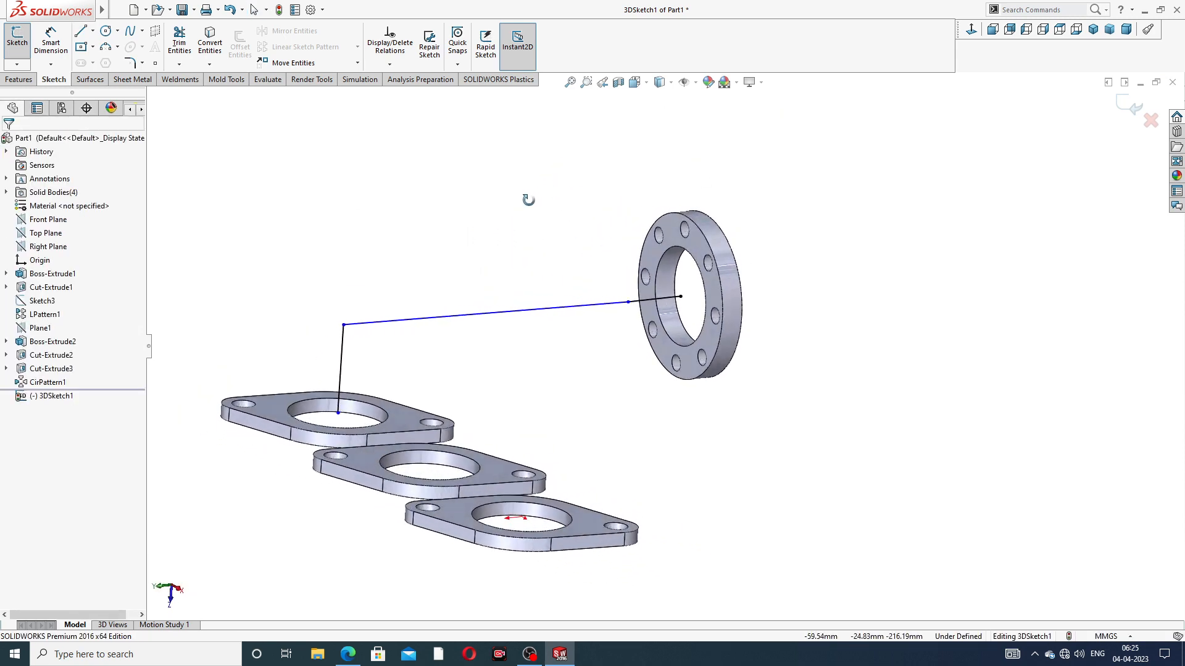
Dimension the length of the line rising from the inlet flange at 106 mm
scroll(596, 315, down, 2)
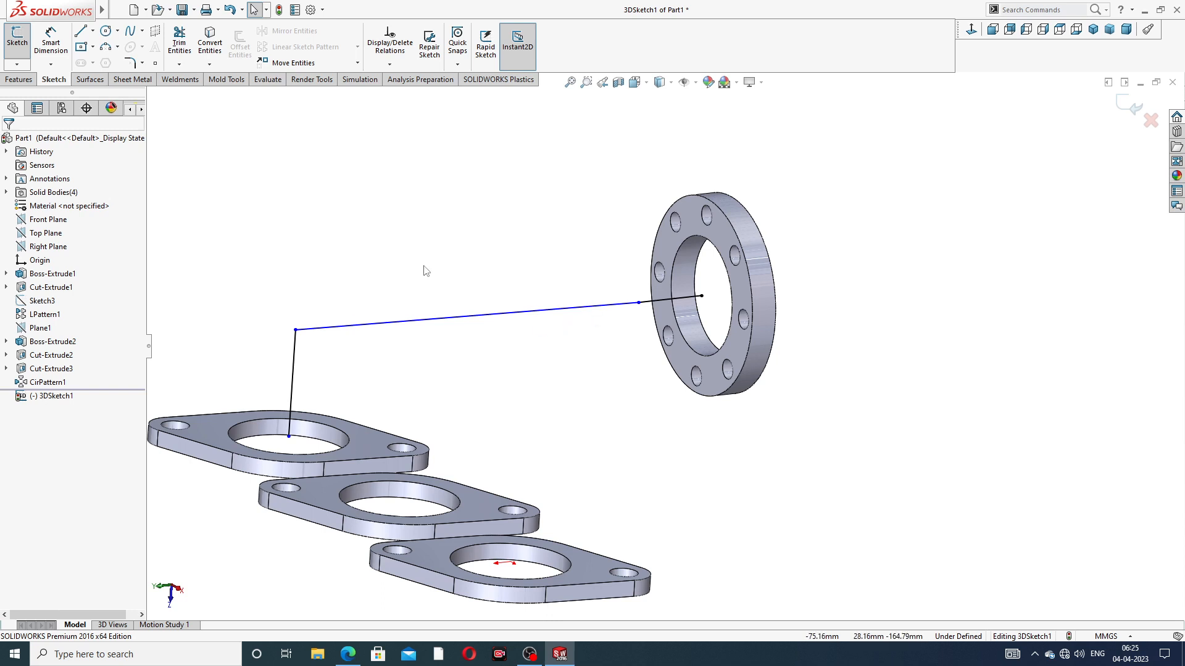
click(50, 39)
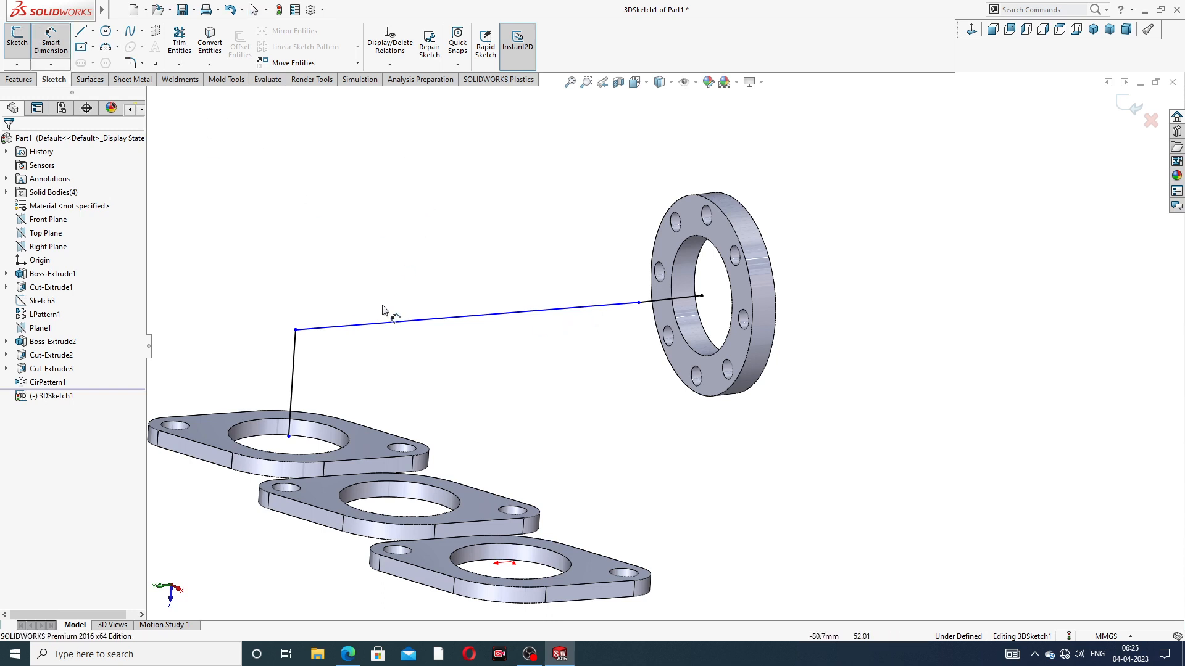
click(294, 361)
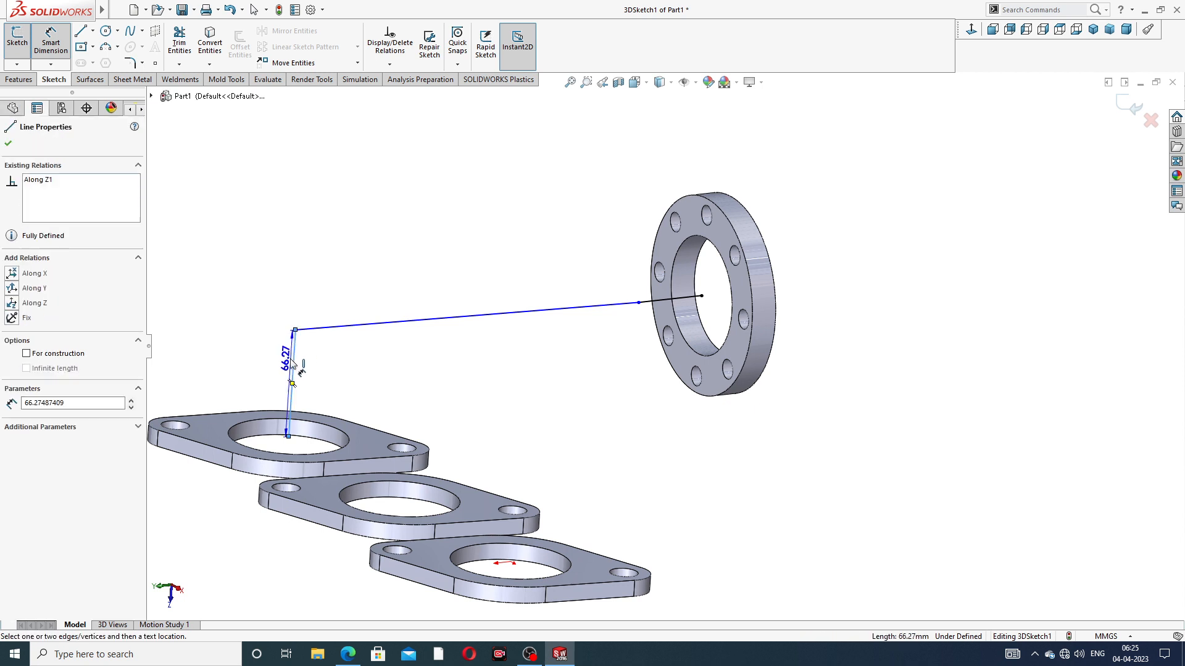
click(252, 378)
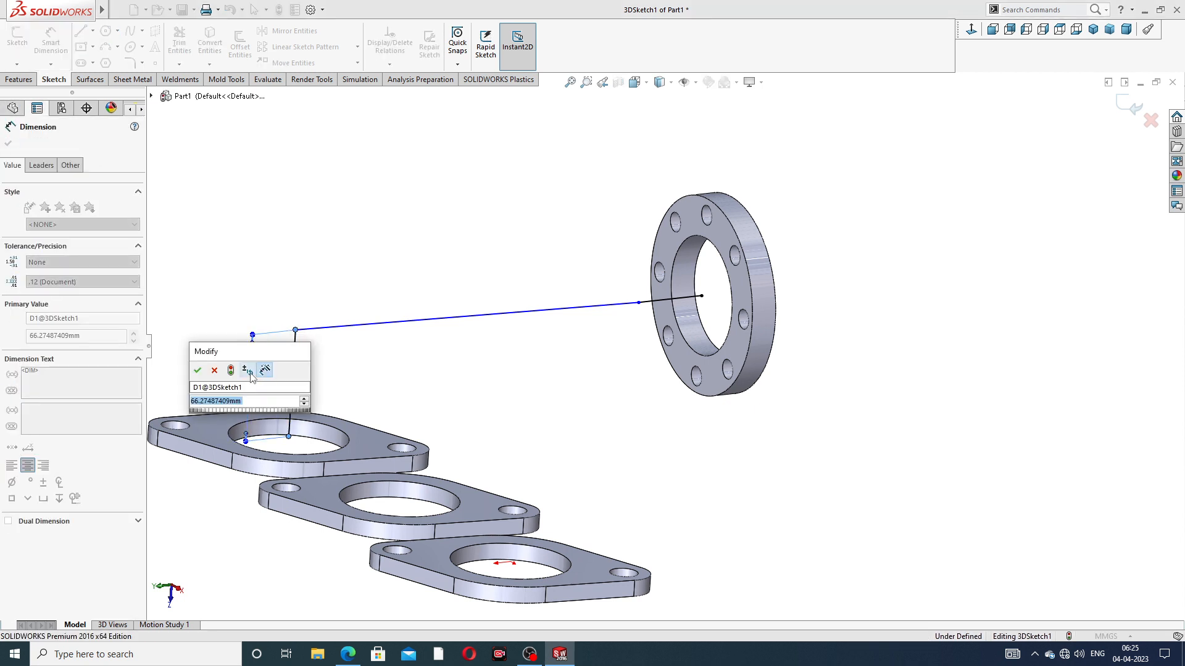
text(106)
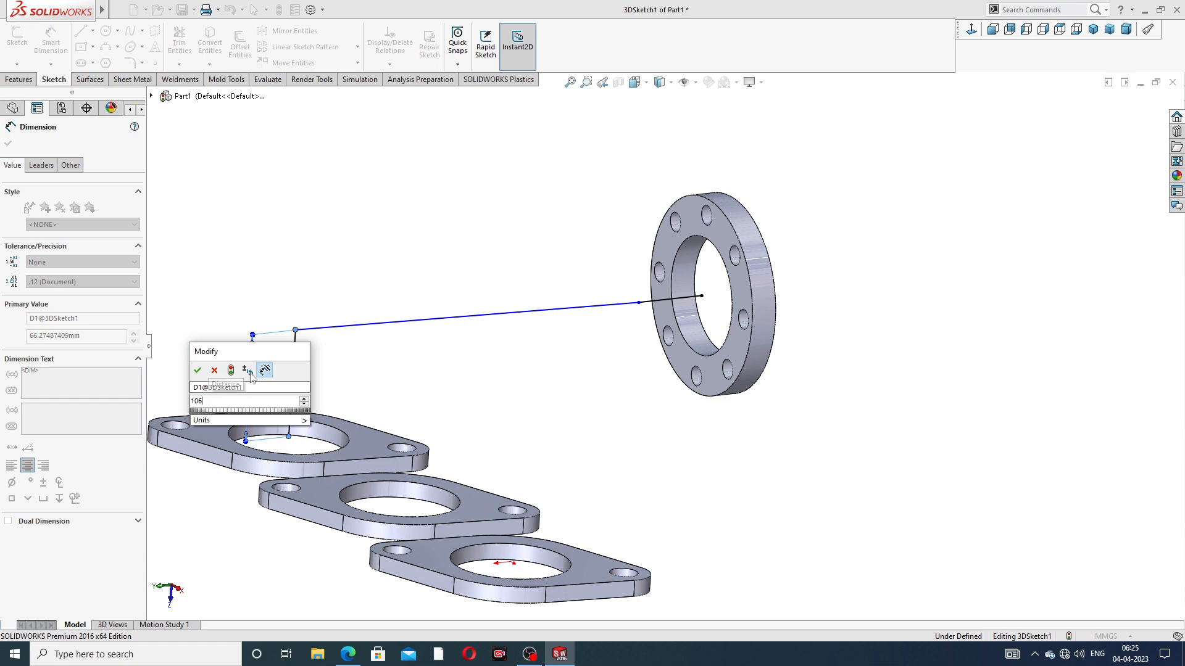
key(Return)
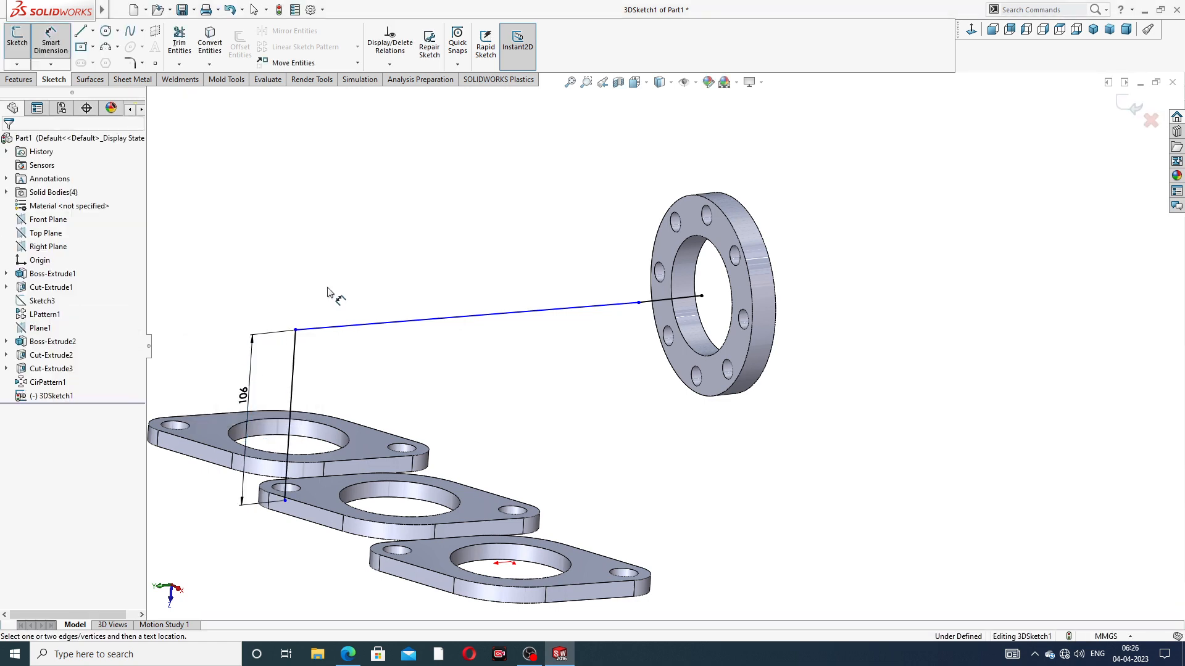
Dimension the length of the line leaving the outlet flange at 56 mm
middle_drag(635, 321, 614, 370)
click(642, 327)
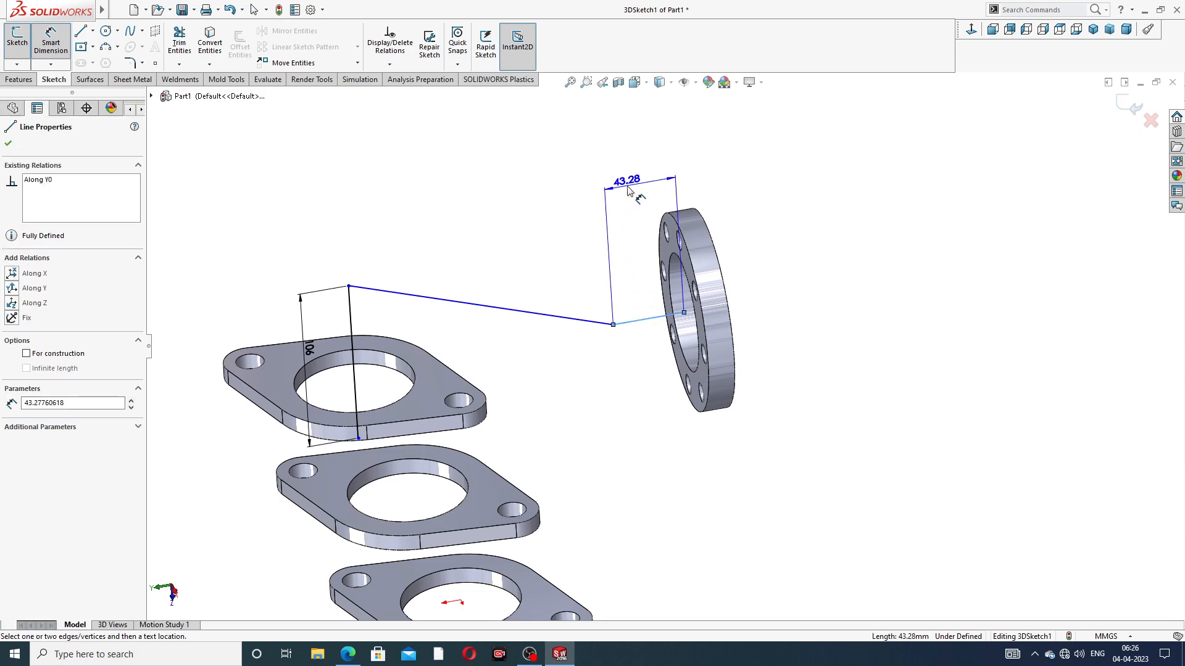
click(629, 189)
text(56)
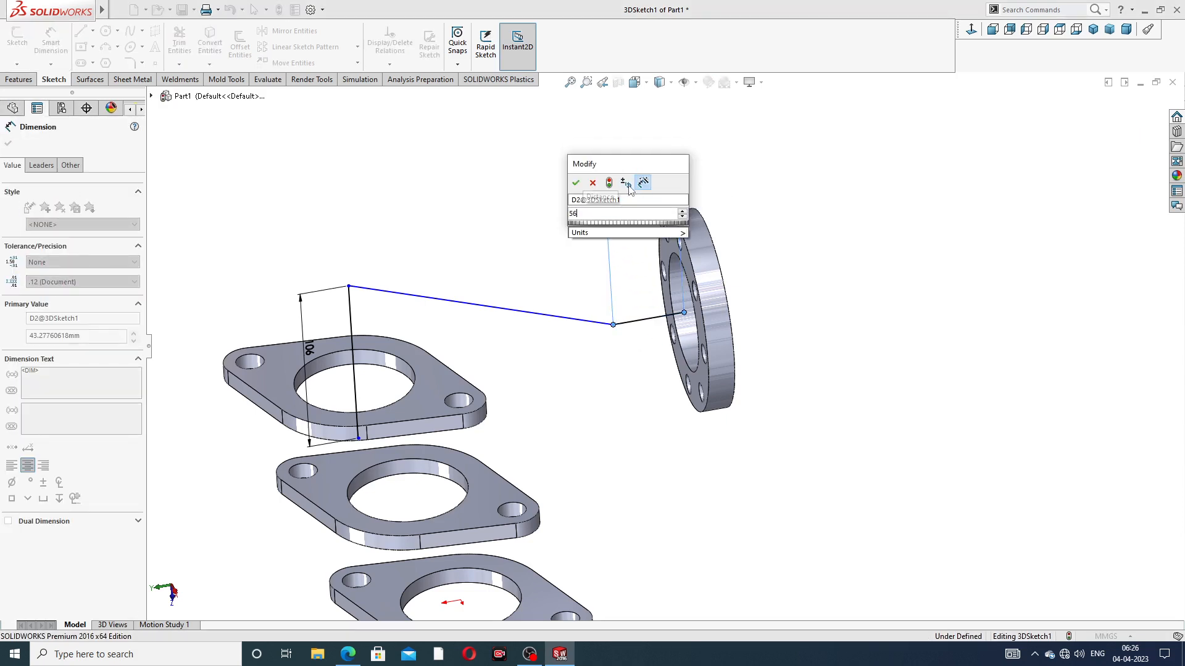
key(Return)
click(530, 210)
Attach the lower endpoint of the 106 mm line to the center of the farthest inlet flange's large hole
scroll(521, 272, up, 3)
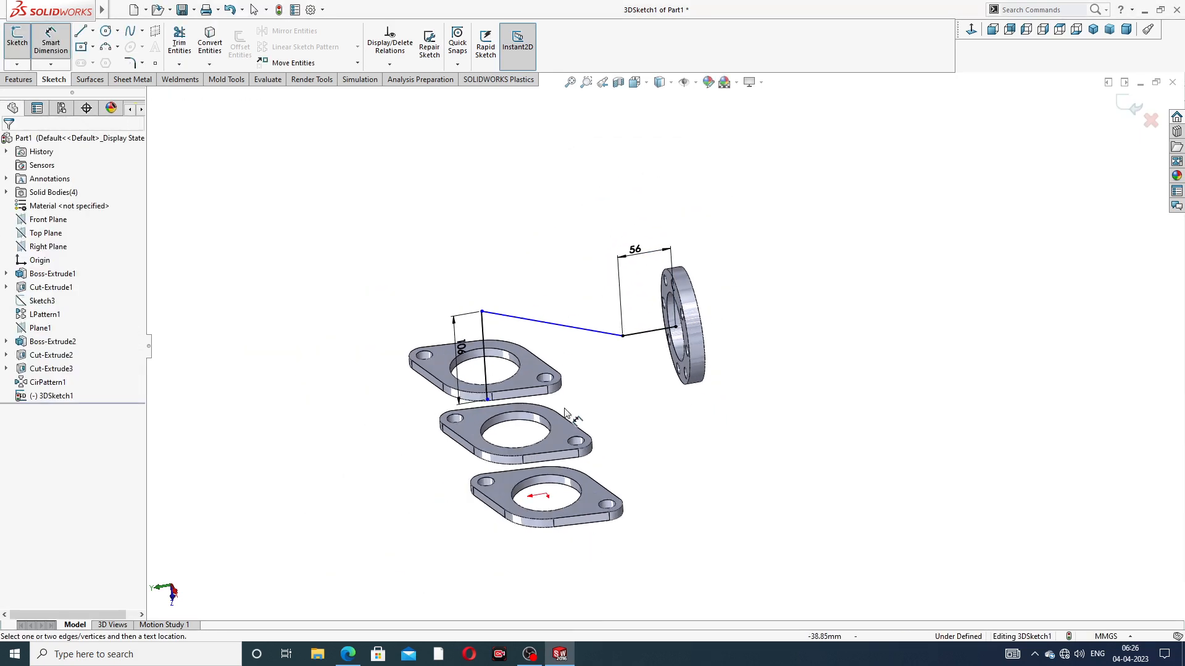
middle_drag(506, 391, 516, 450)
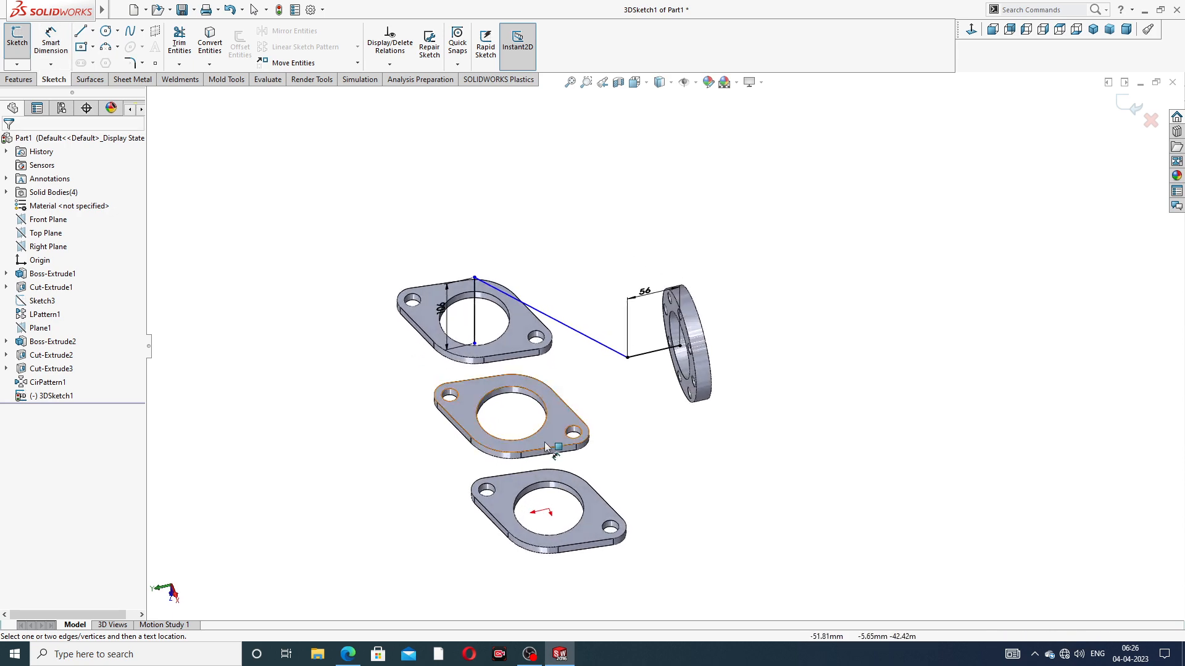
right_click(595, 381)
click(636, 270)
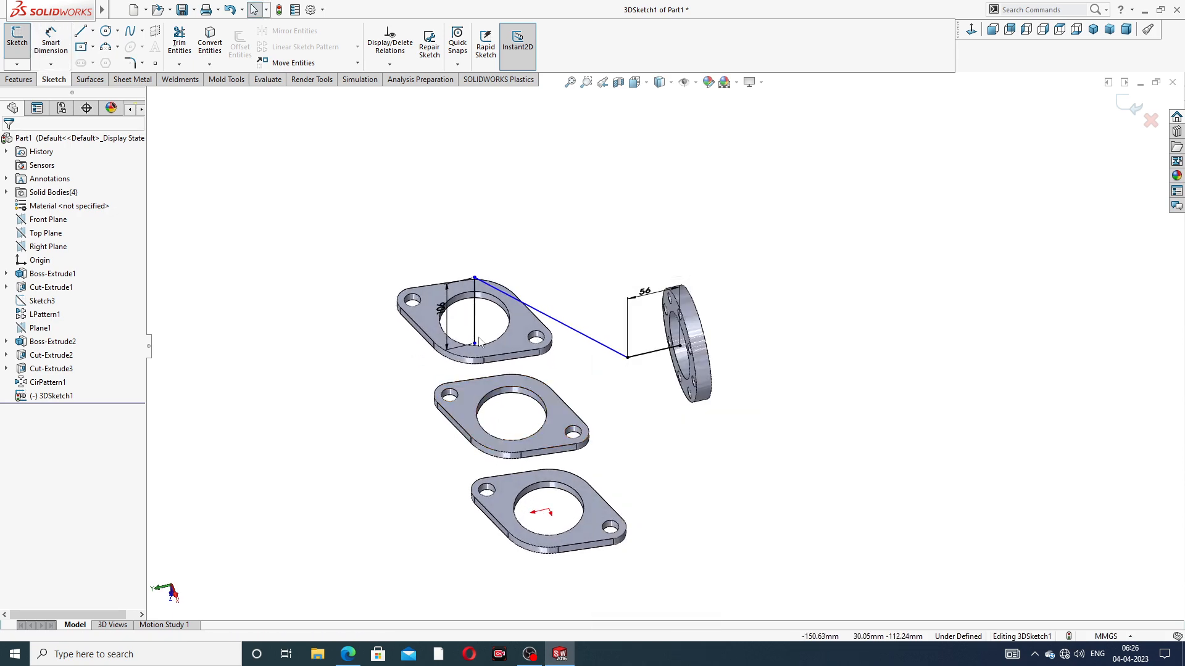
middle_drag(473, 311, 515, 312)
scroll(409, 359, down, 3)
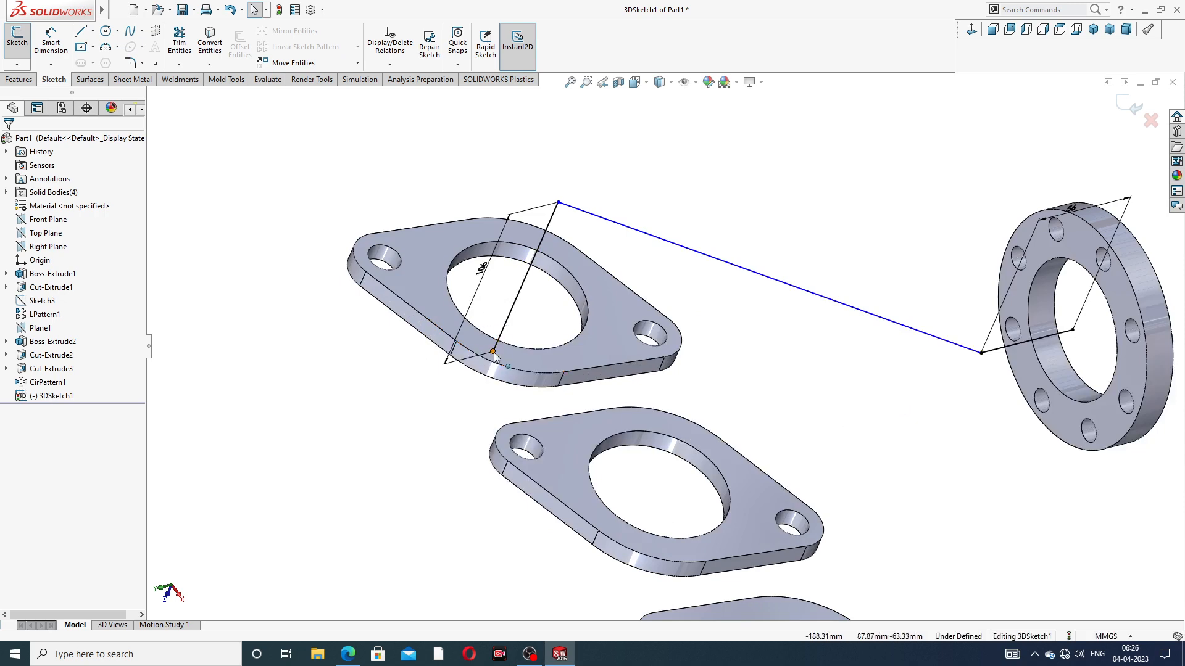
drag(493, 353, 519, 298)
click(720, 317)
scroll(741, 309, up, 4)
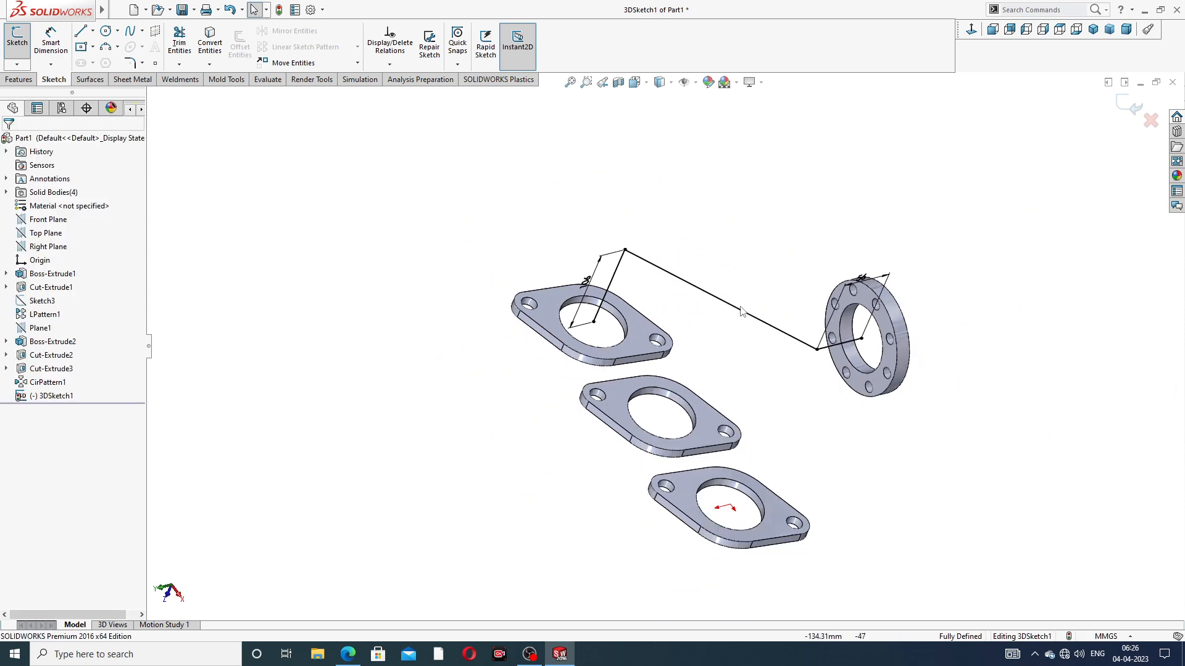
Round the path corner nearest the outlet flange with a 68 mm sketch fillet
mouse_move(751, 350)
middle_down()
mouse_move(721, 265)
mouse_move(750, 281)
mouse_move(726, 324)
middle_up()
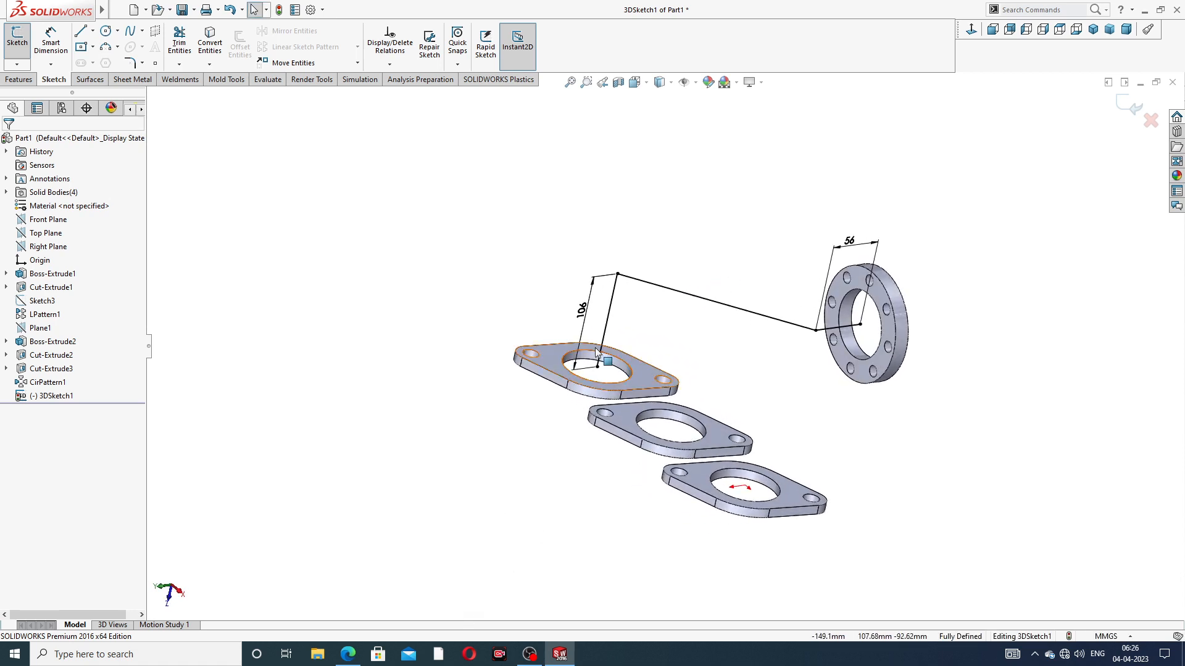
click(132, 63)
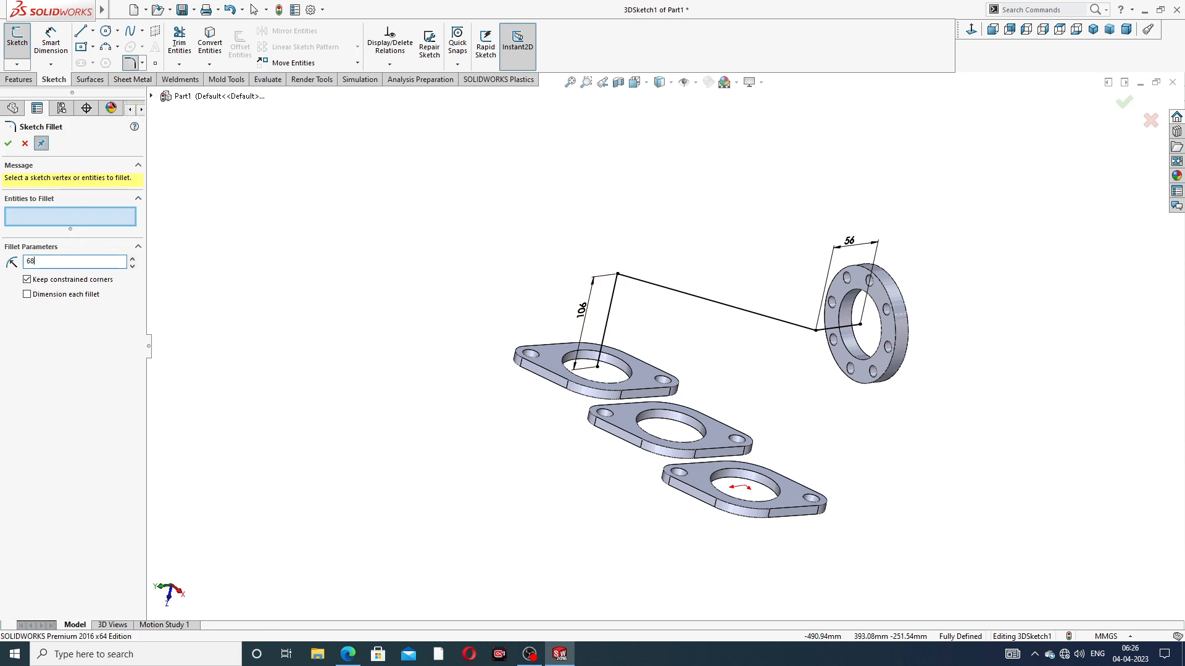
click(816, 331)
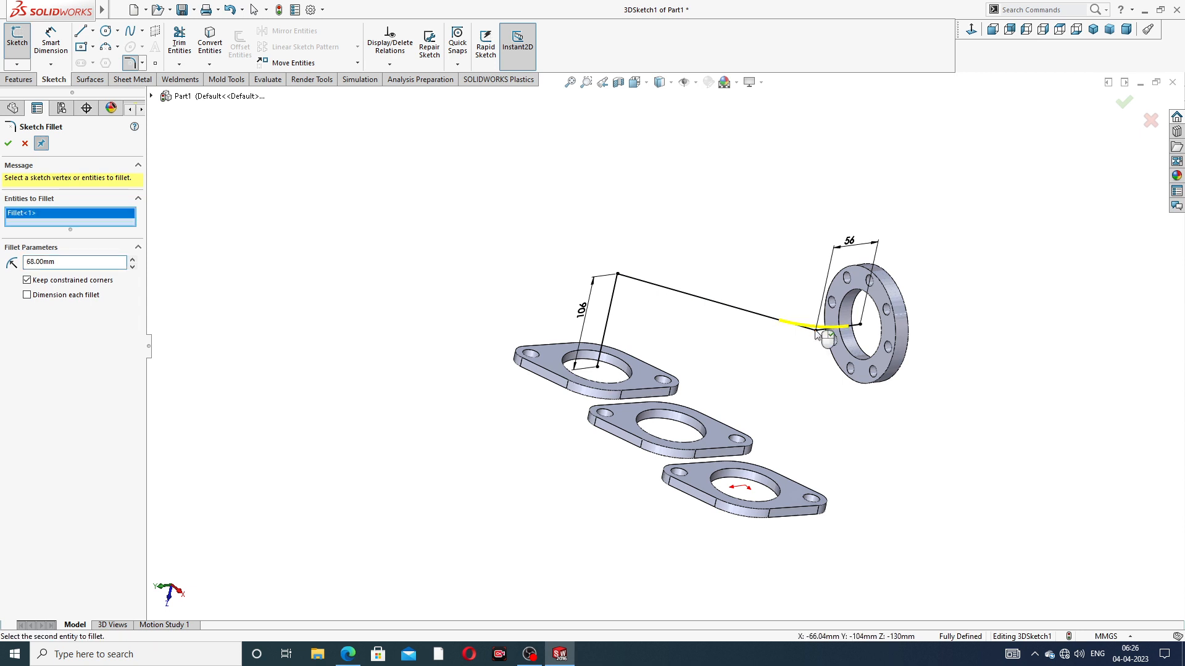
click(8, 144)
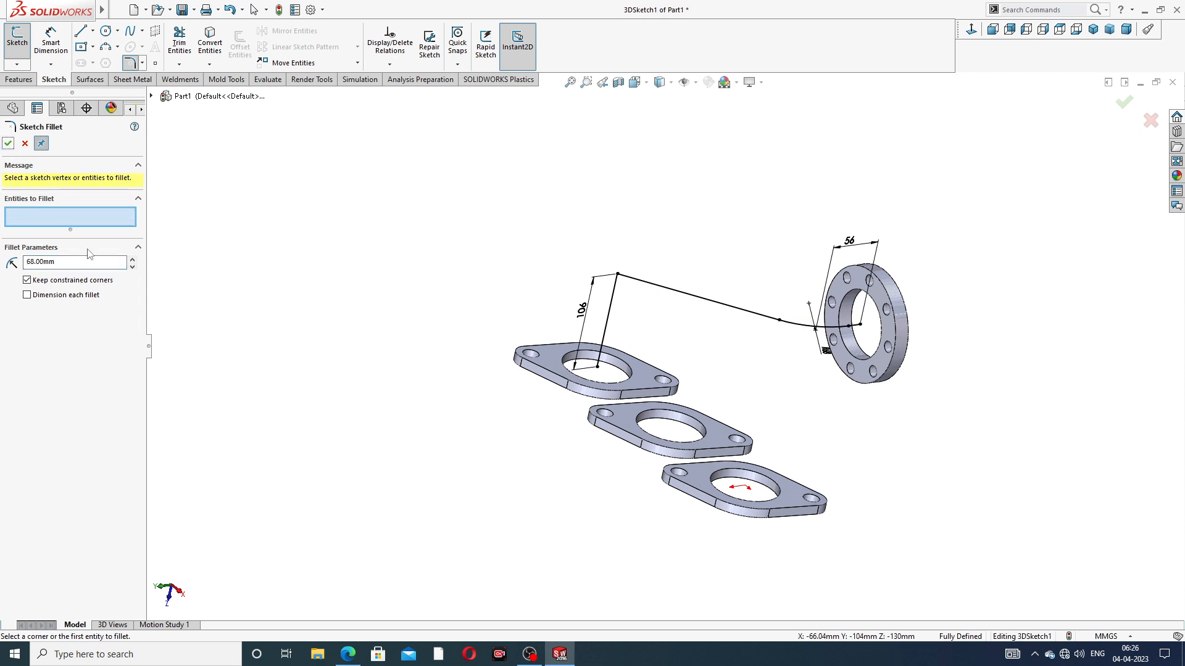
Round the path corner above the farthest inlet flange with a 98 mm sketch fillet and finish the 3D sketch
drag(74, 258, 29, 264)
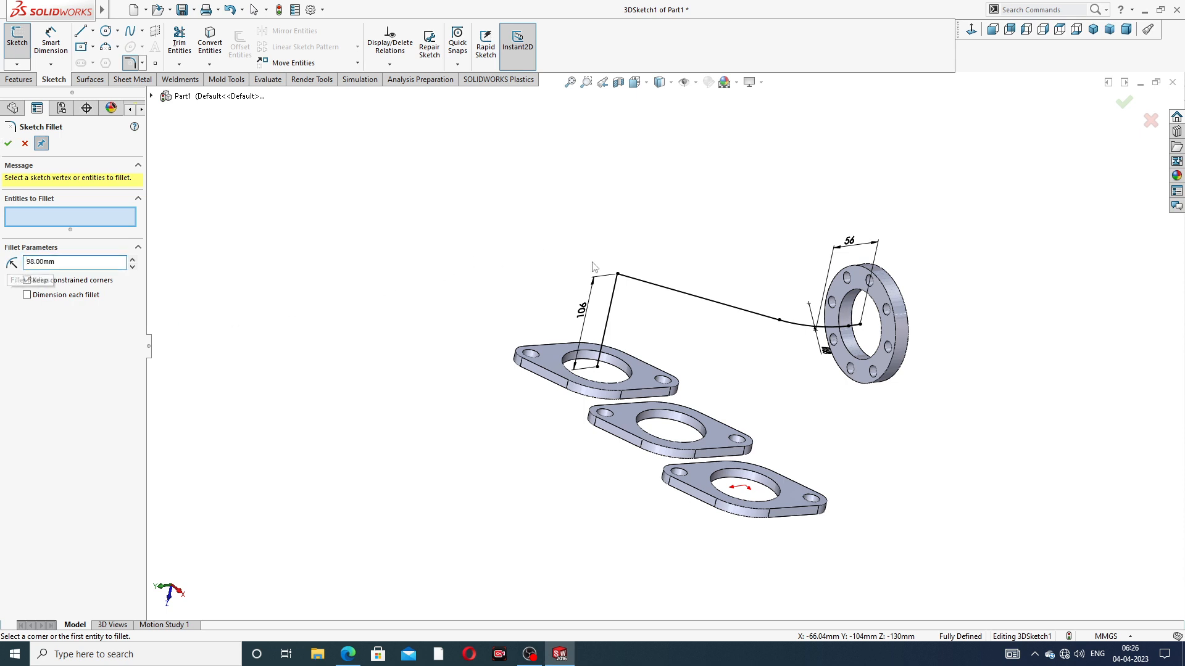
click(618, 275)
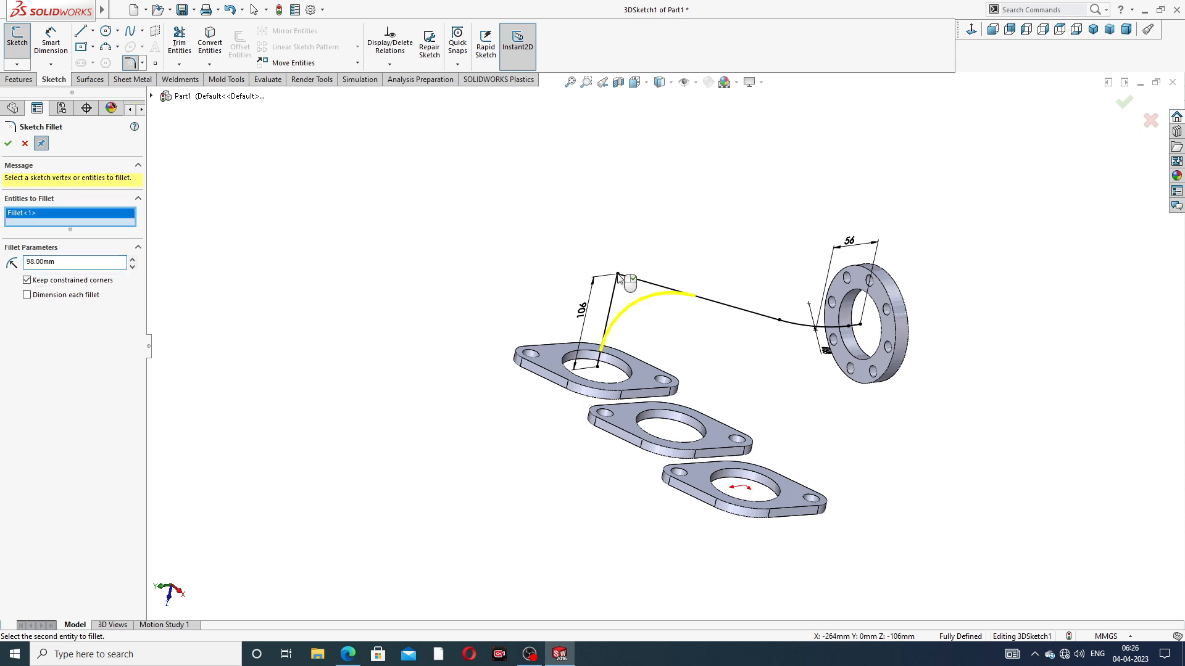
click(8, 144)
click(7, 148)
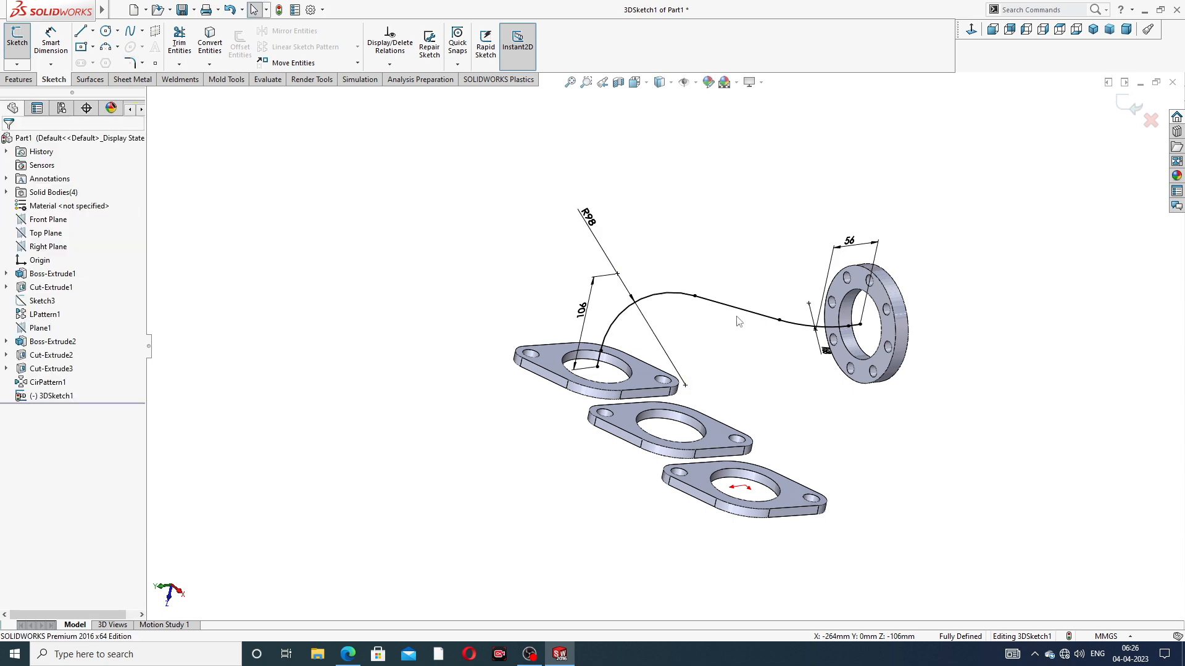
mouse_move(785, 335)
middle_down()
mouse_move(889, 334)
mouse_move(819, 308)
middle_up()
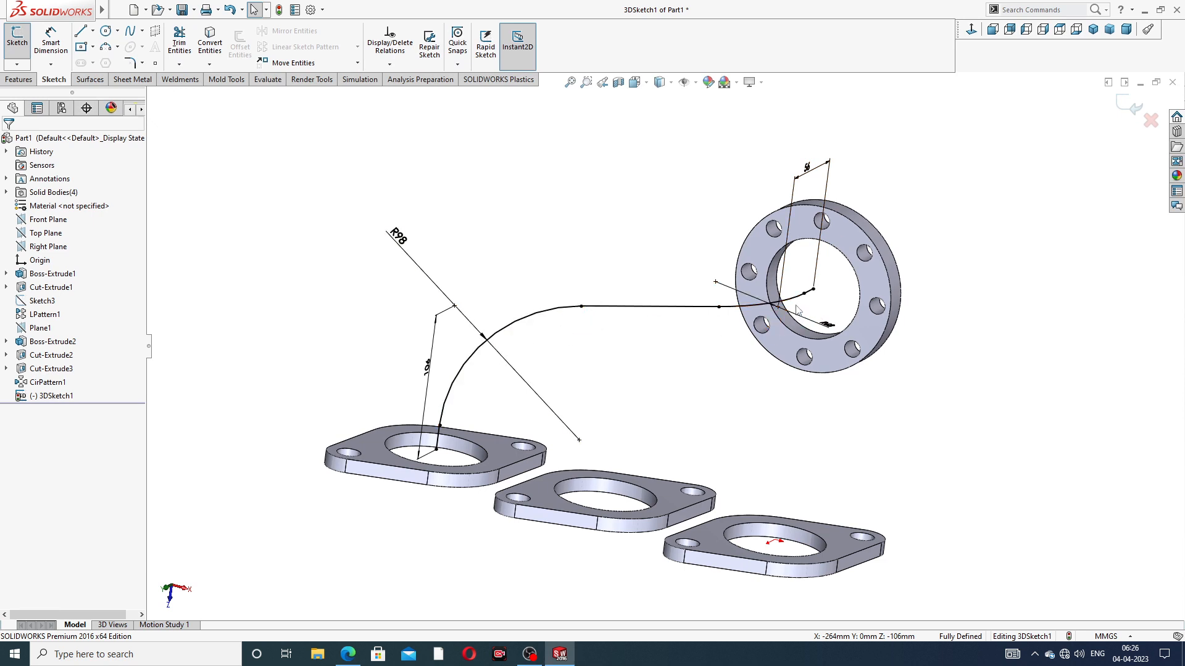
middle_drag(799, 312, 925, 221)
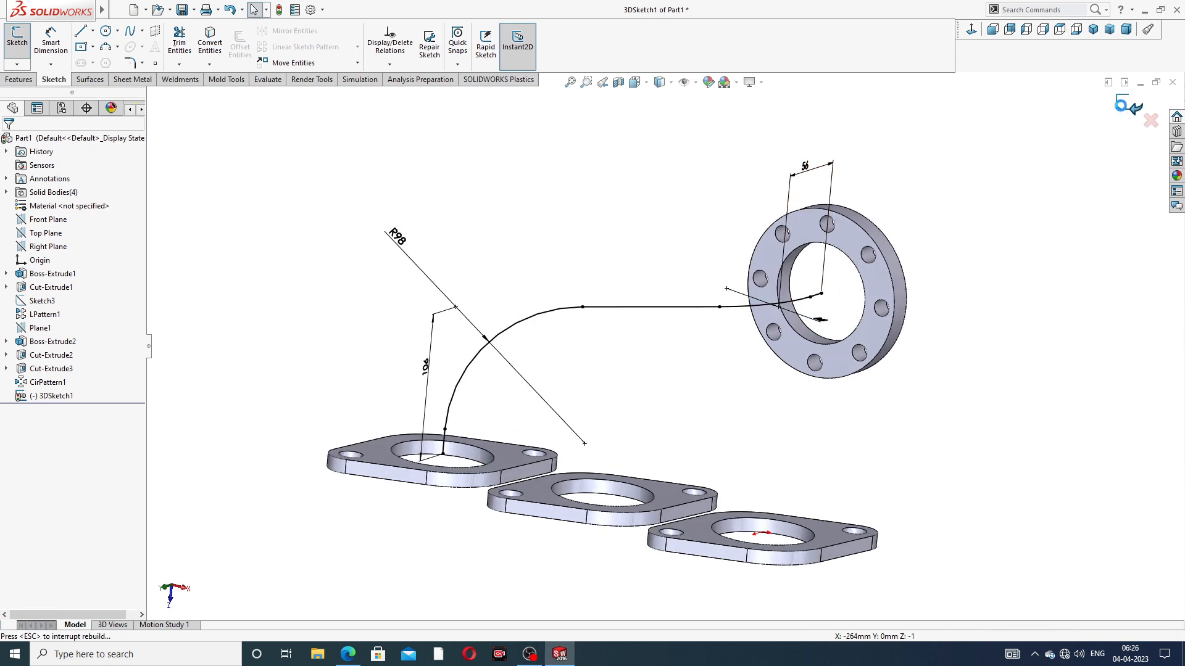
click(1121, 110)
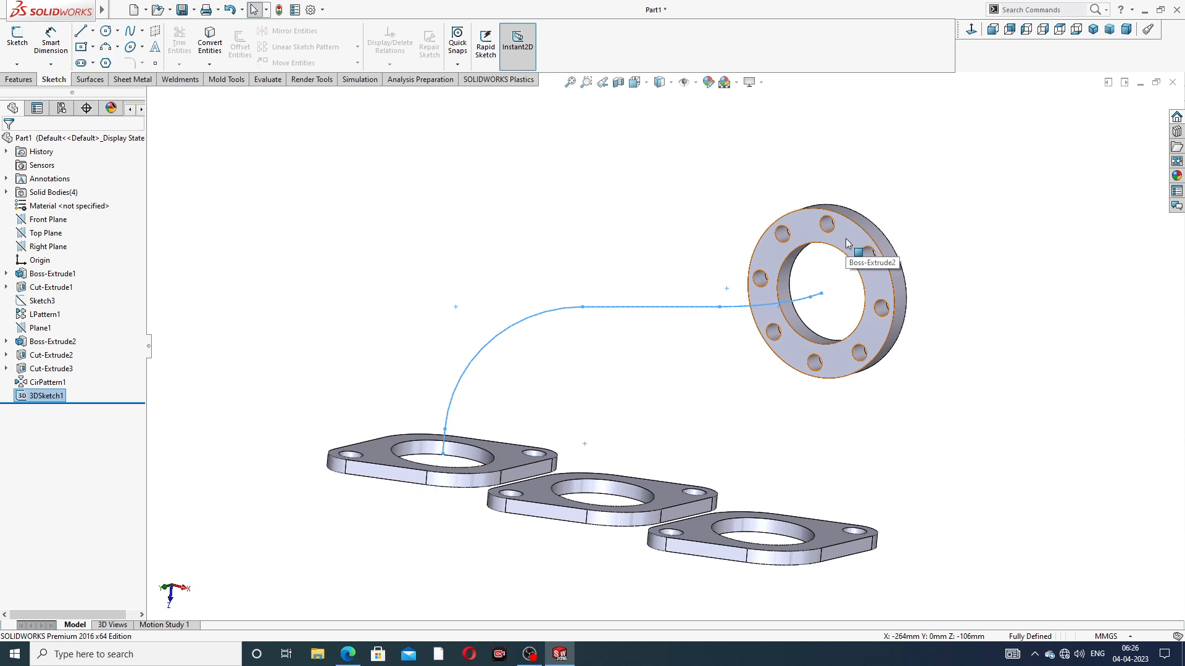
Sketch on the outlet flange's pipe-side face, convert its large bore edge into a profile circle, and close the sketch
click(846, 243)
click(898, 206)
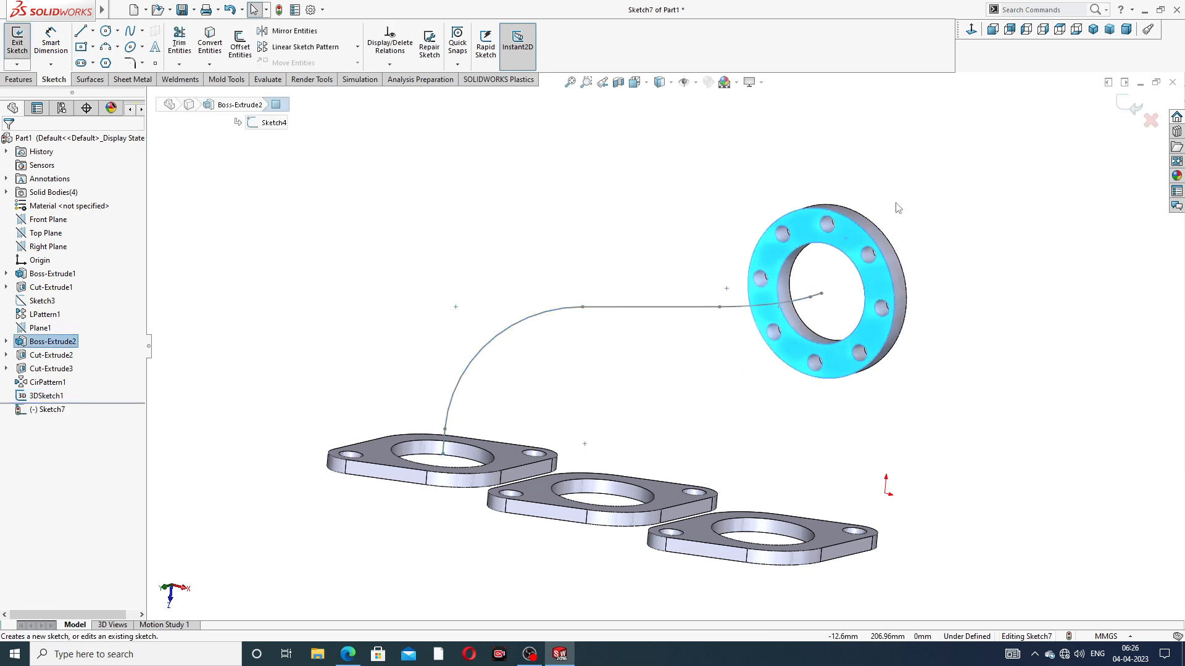
scroll(843, 268, down, 4)
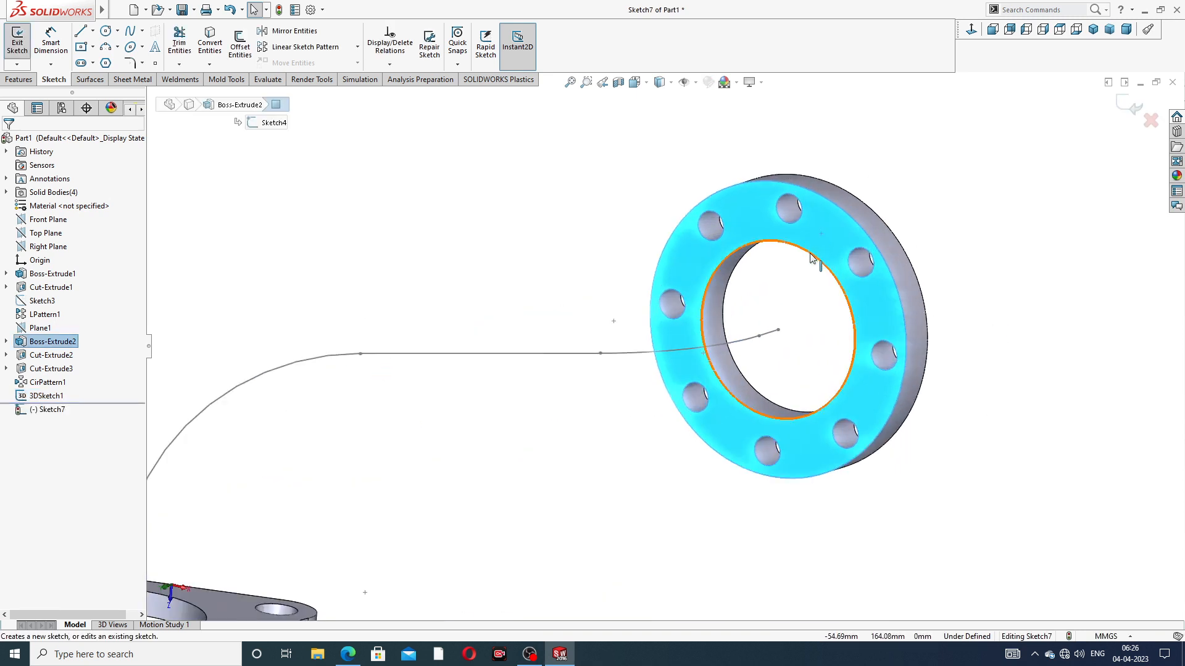
click(812, 258)
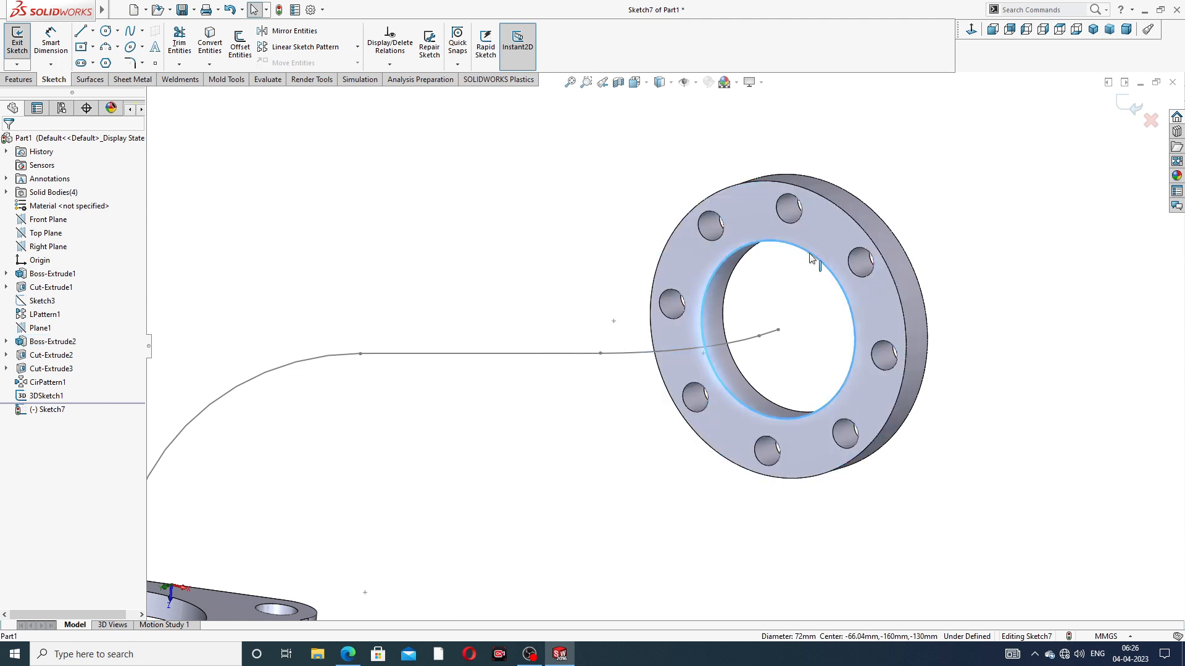
click(207, 43)
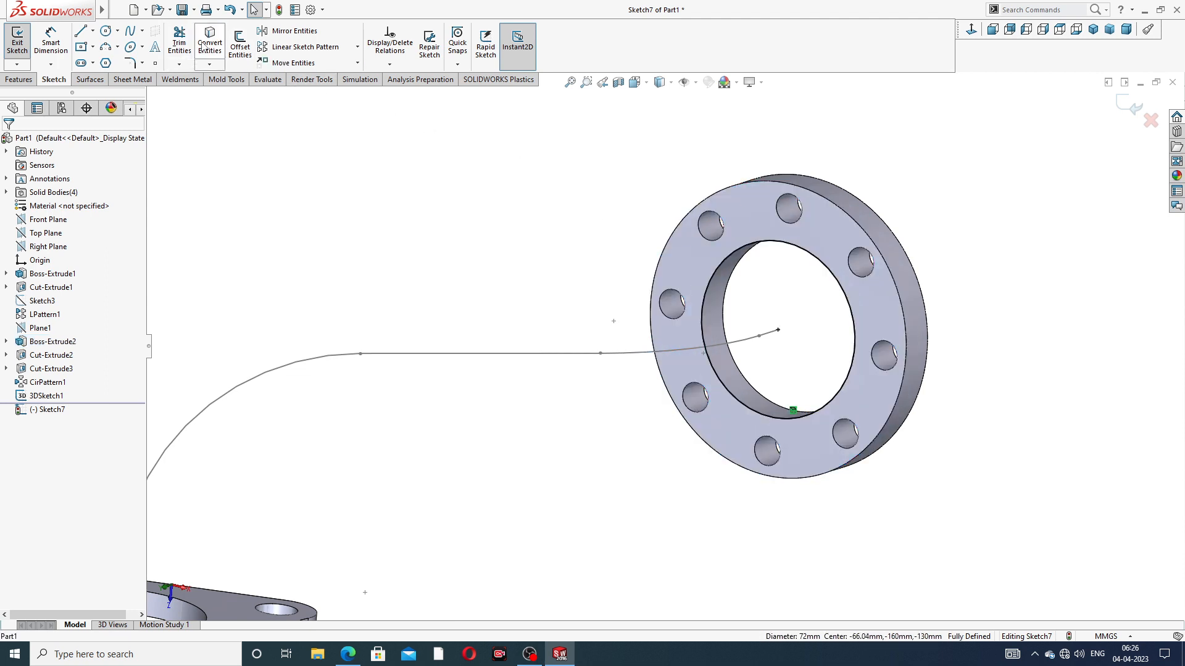
click(1120, 104)
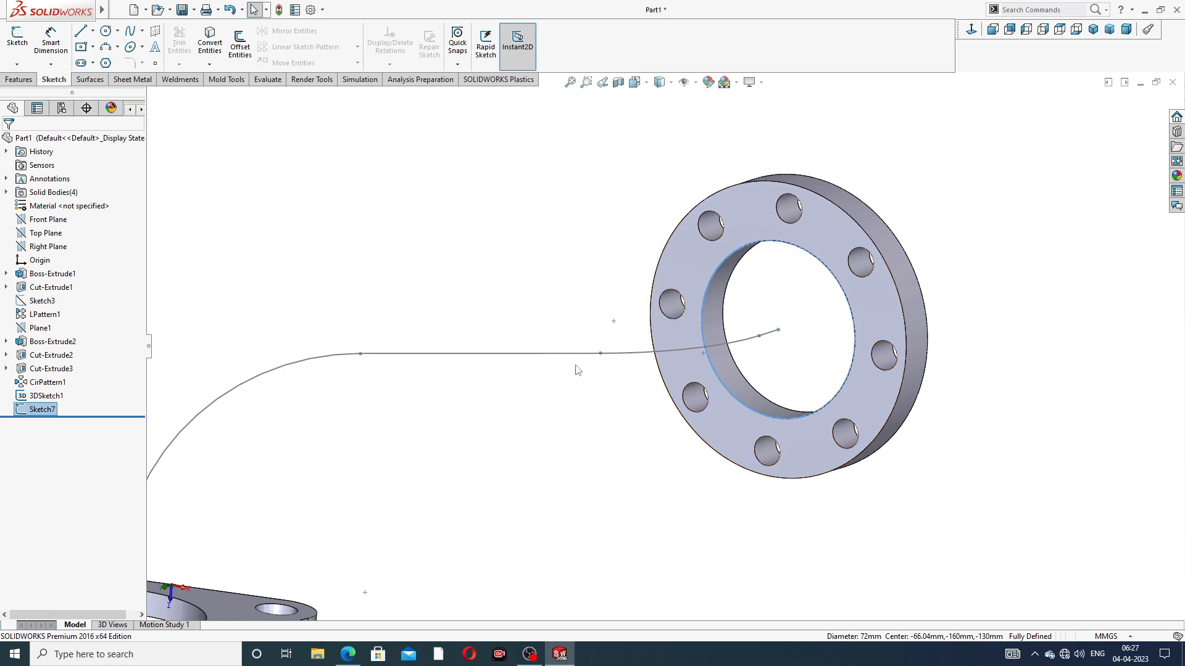
Sweep the outlet bore circle along the filleted 3D sketch path to form the first solid pipe
scroll(577, 369, up, 3)
middle_drag(594, 365, 417, 320)
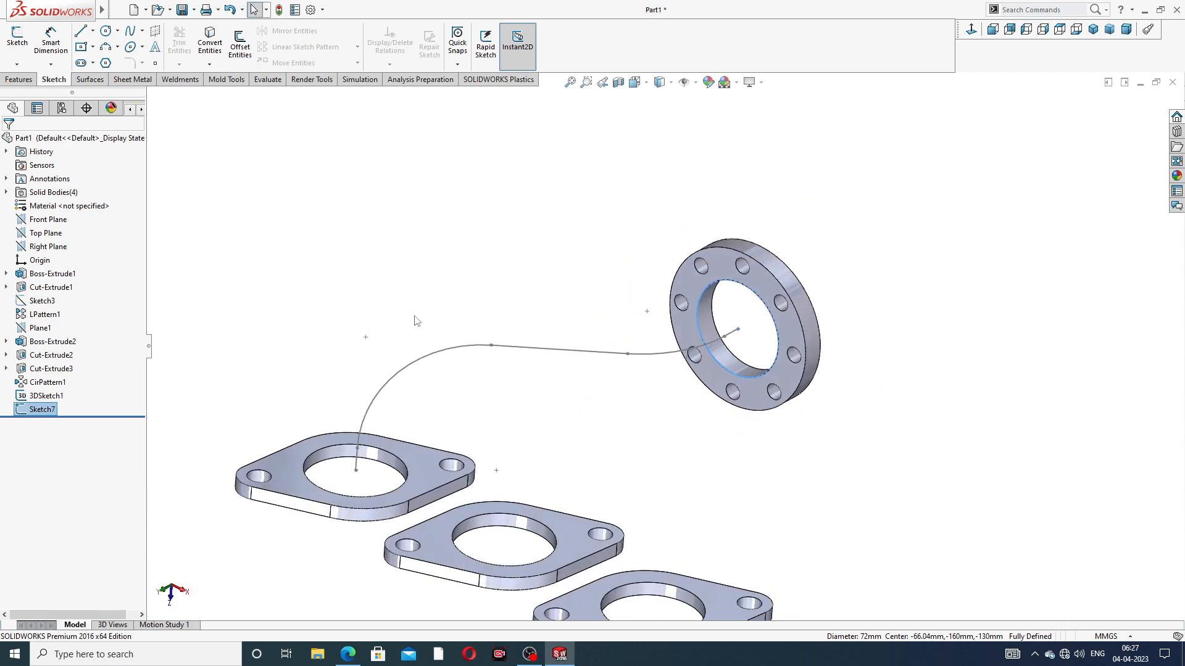
click(19, 80)
click(121, 31)
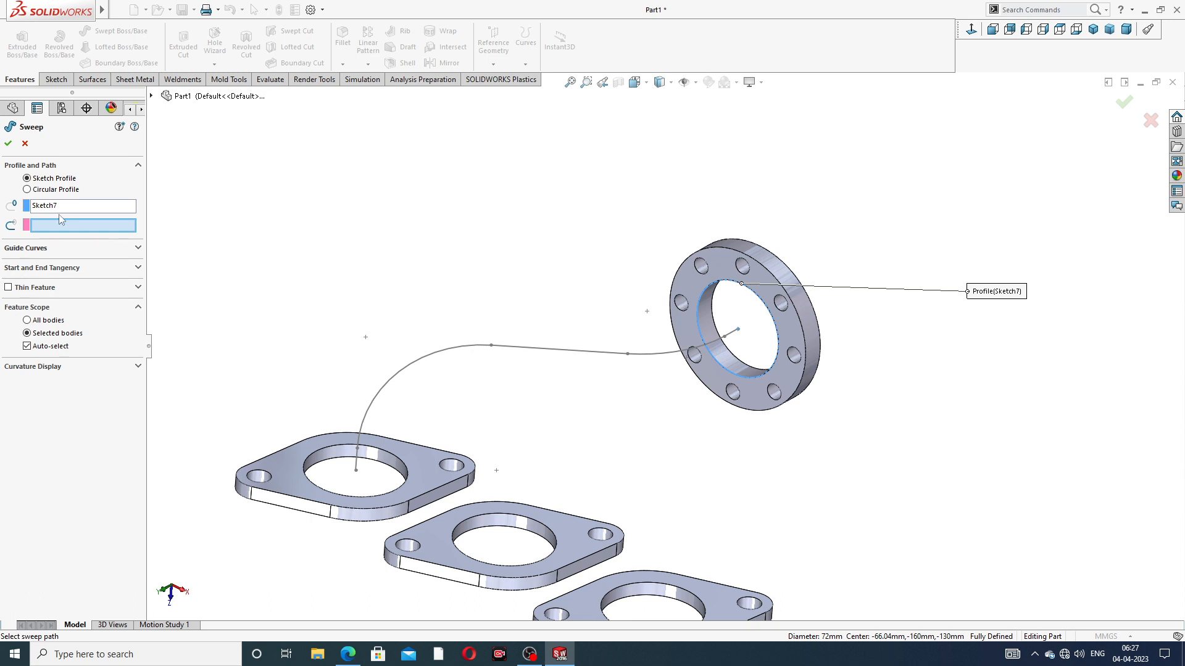
click(535, 354)
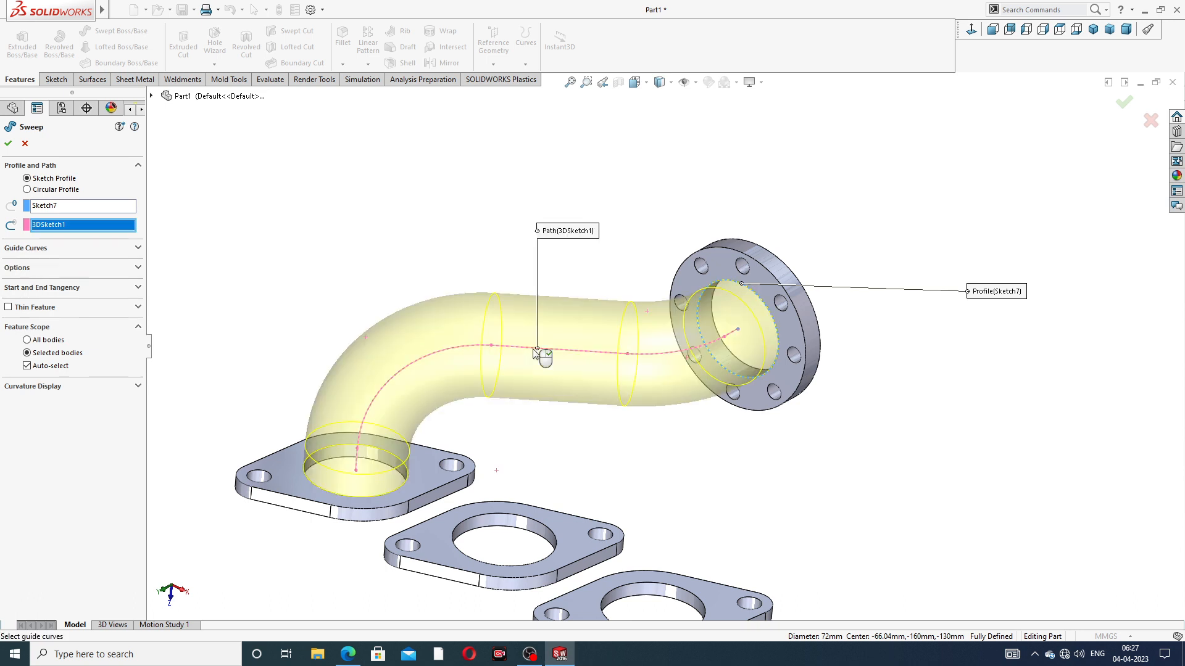
scroll(535, 355, up, 3)
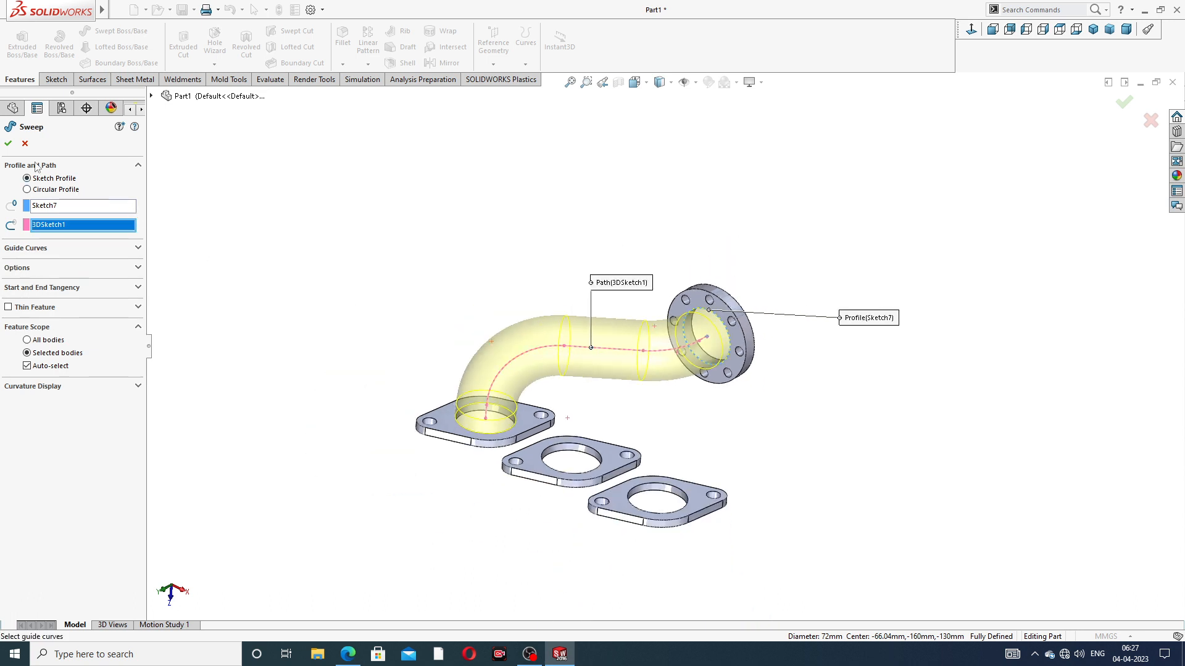
click(8, 143)
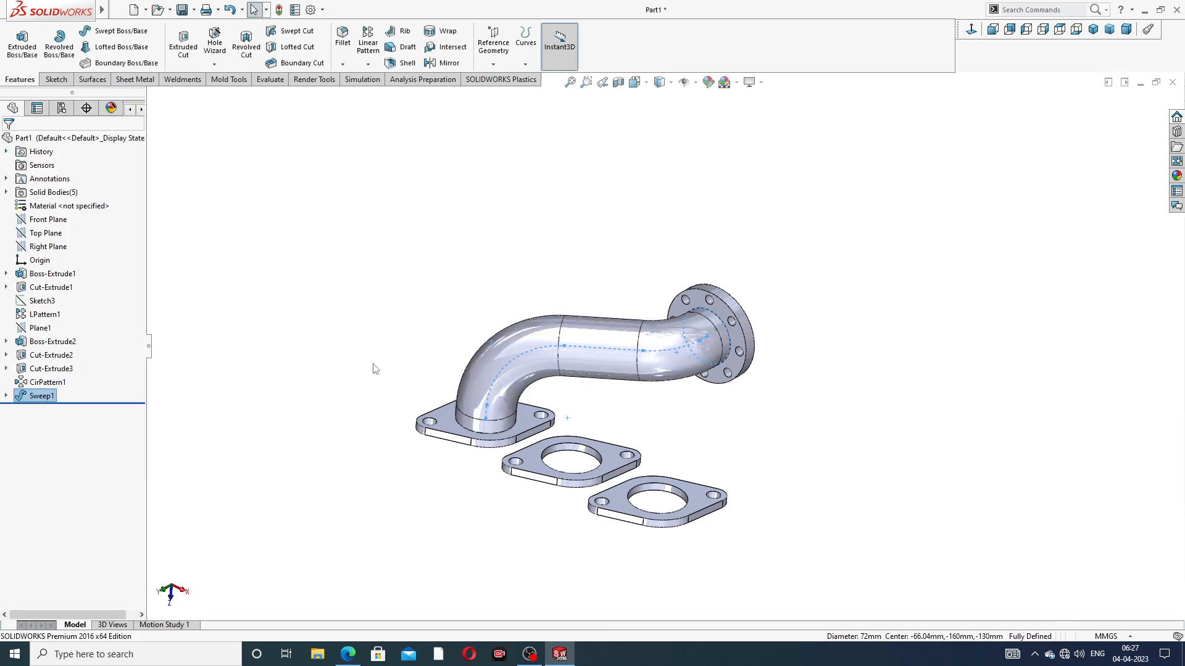
scroll(510, 490, down, 1)
scroll(509, 491, down, 1)
click(779, 379)
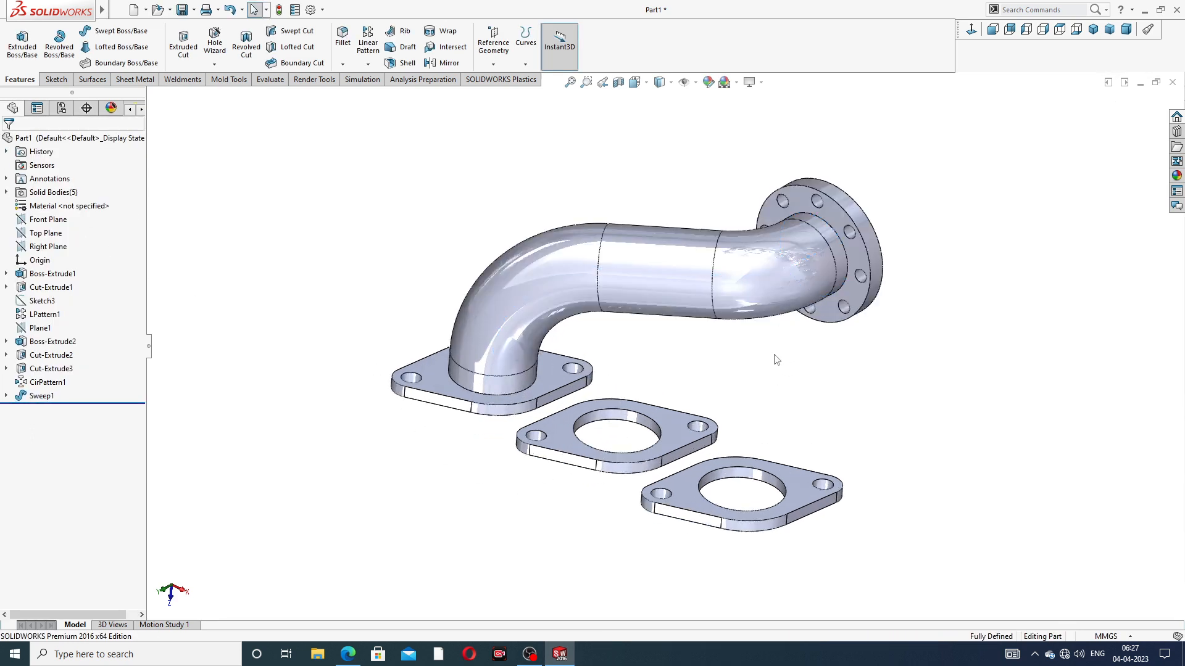
middle_drag(776, 360, 600, 281)
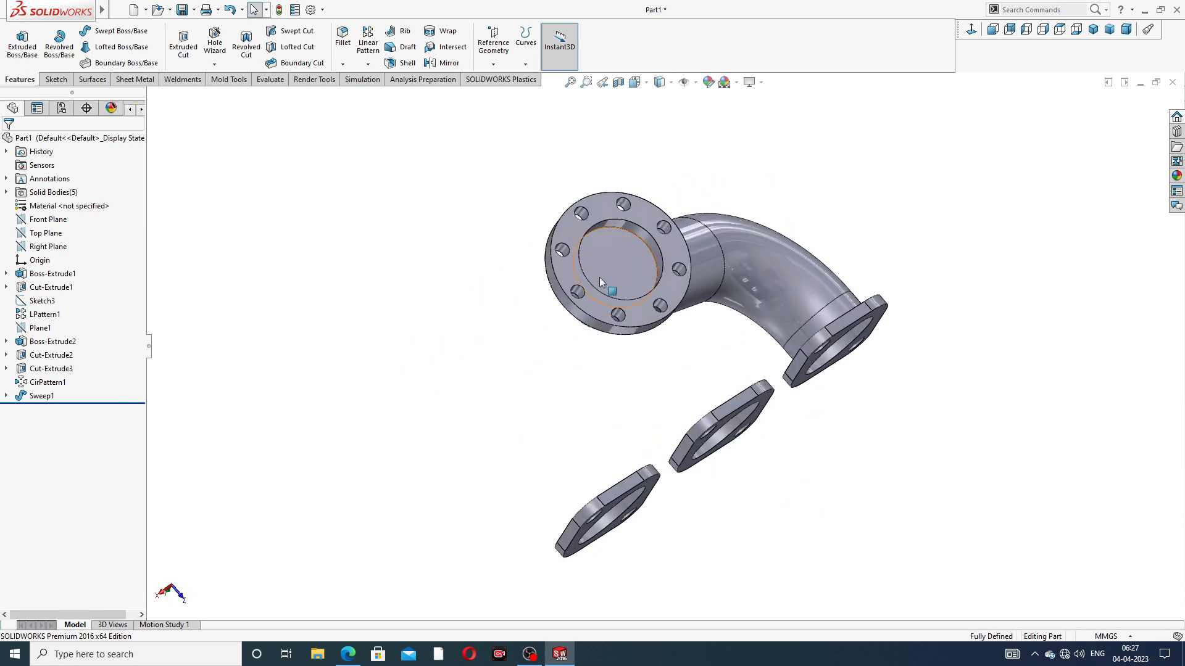
middle_drag(707, 329, 757, 362)
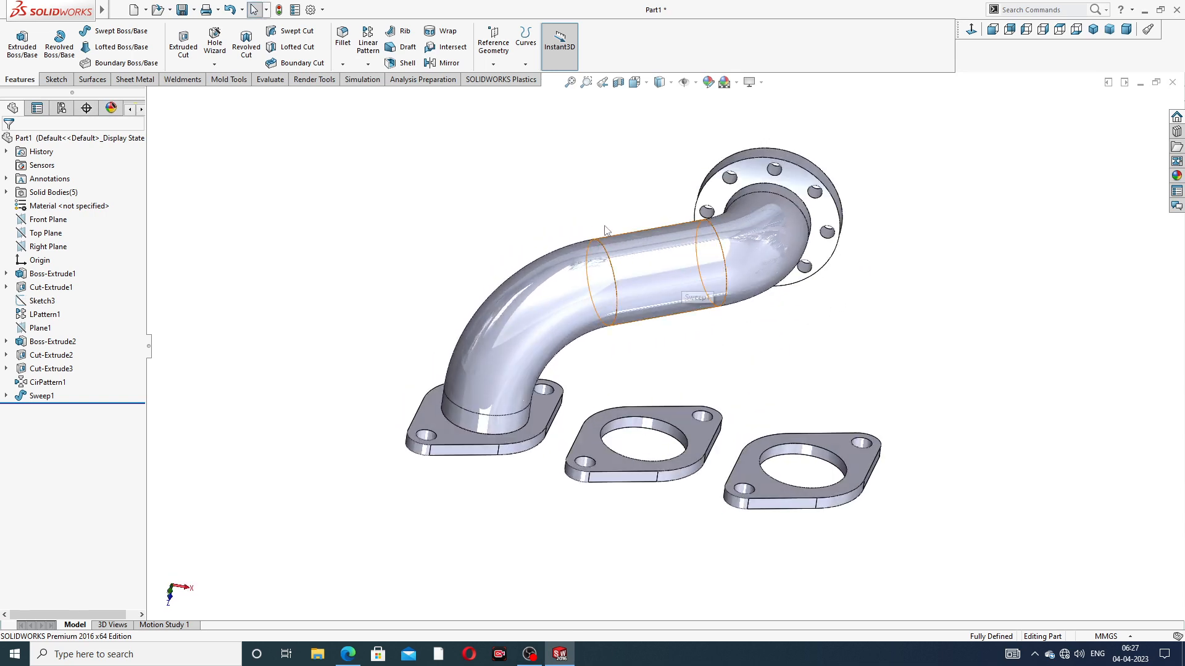
In a new 3D sketch, draw a line about 41 mm long from the outlet bore's center along the flange axis toward the pipe
click(56, 80)
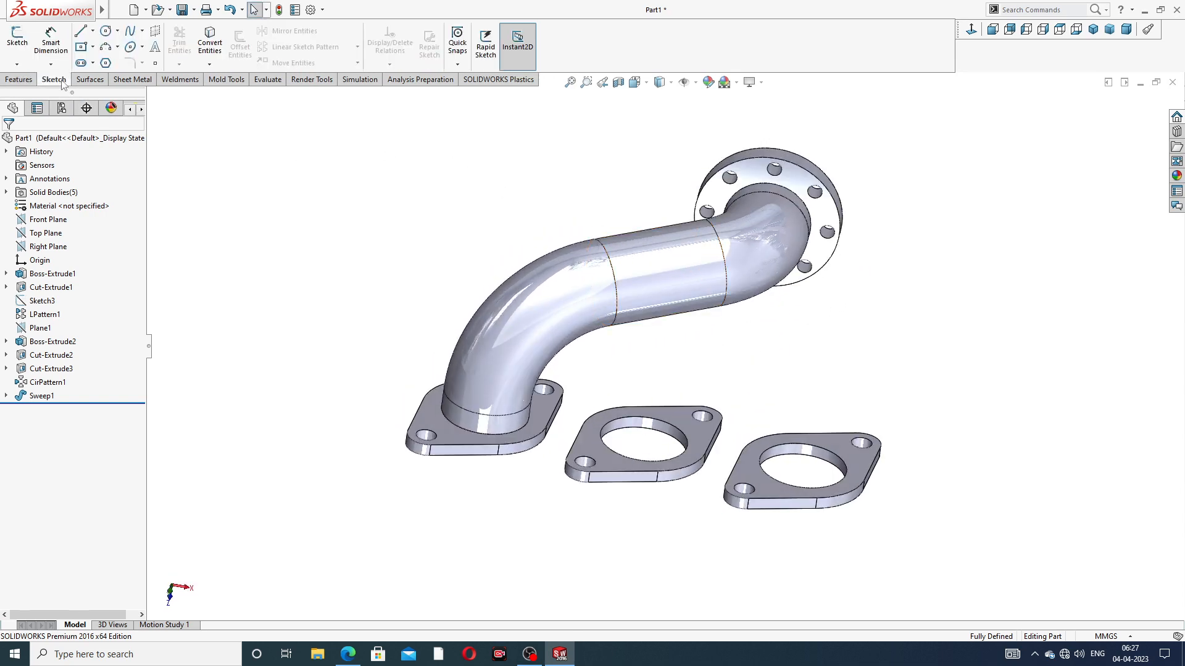
click(25, 66)
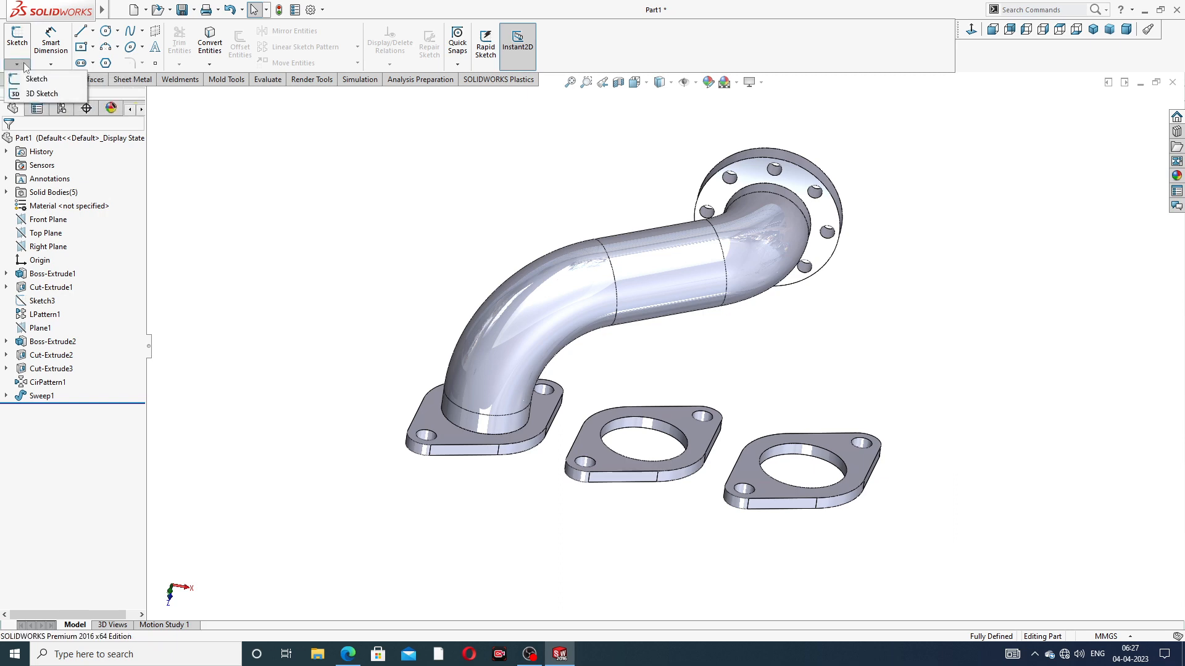
click(42, 93)
mouse_move(759, 267)
middle_down()
mouse_move(693, 159)
mouse_move(693, 201)
middle_up()
scroll(839, 253, down, 1)
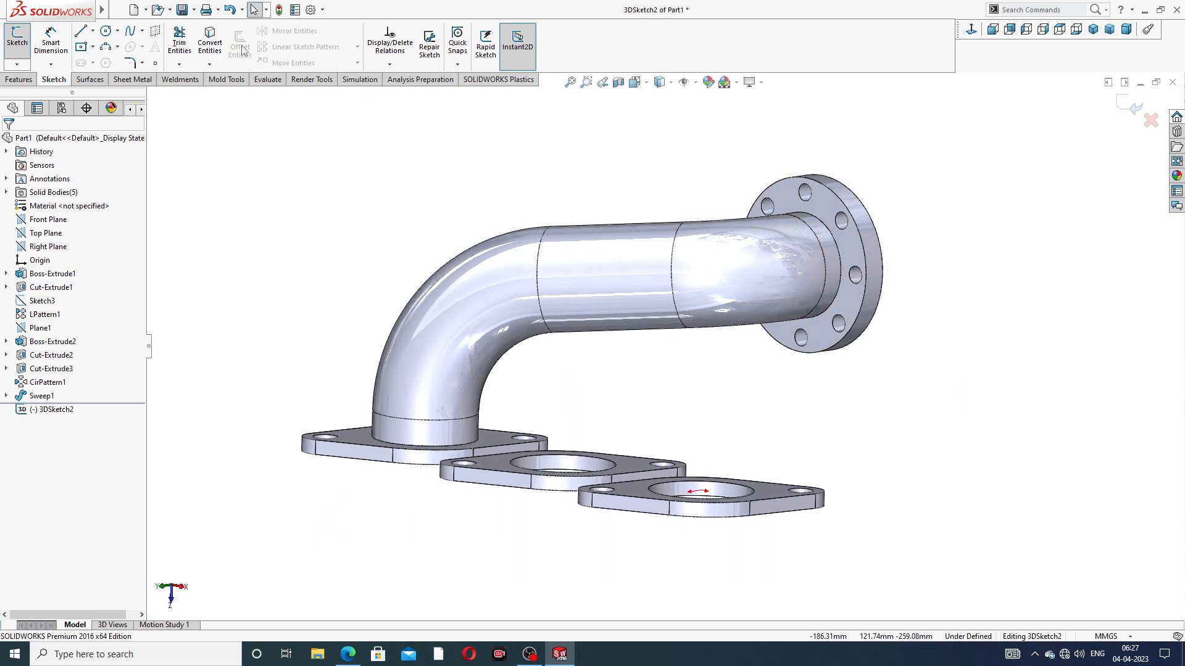
click(81, 31)
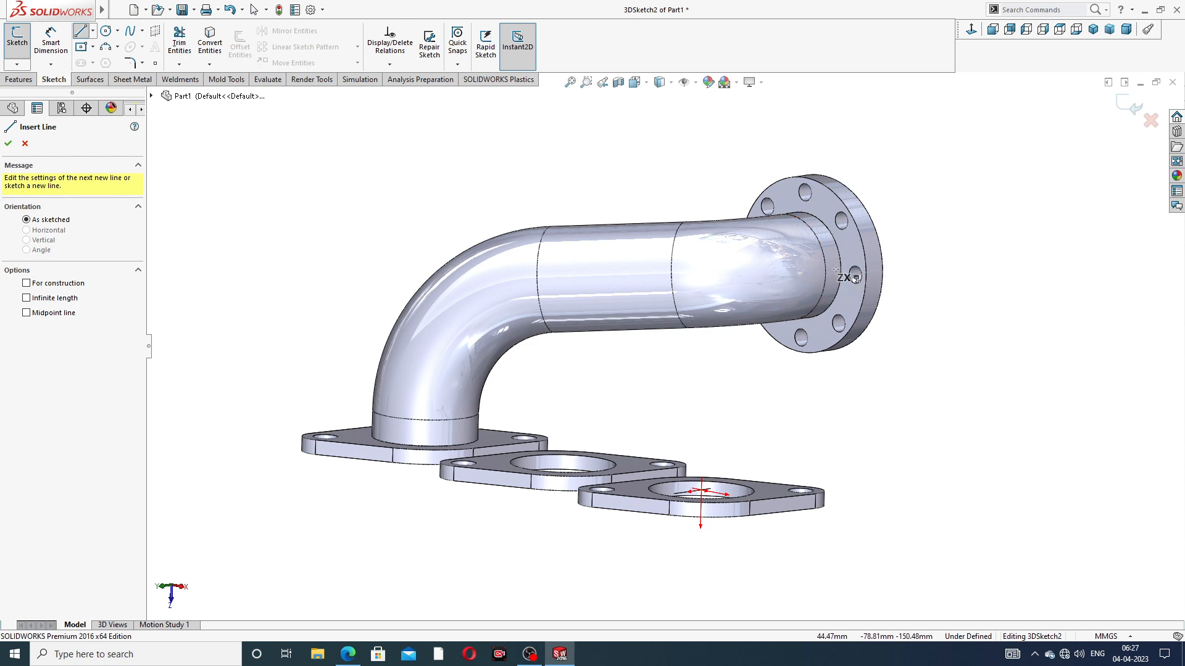
scroll(822, 237, down, 2)
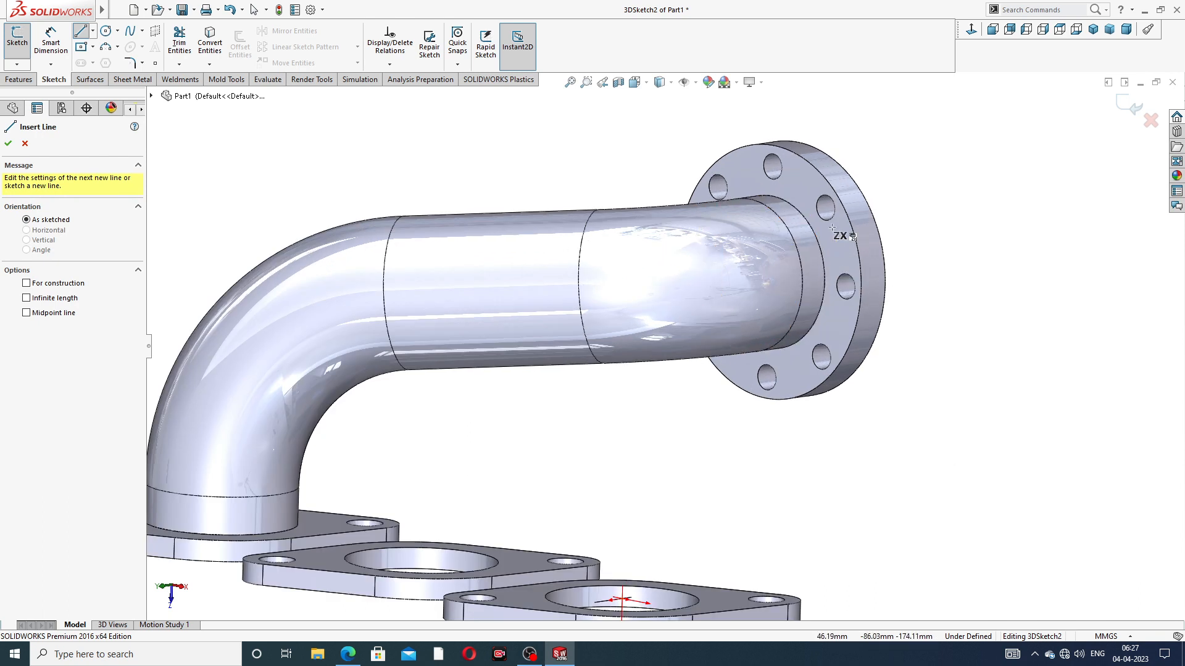
click(770, 272)
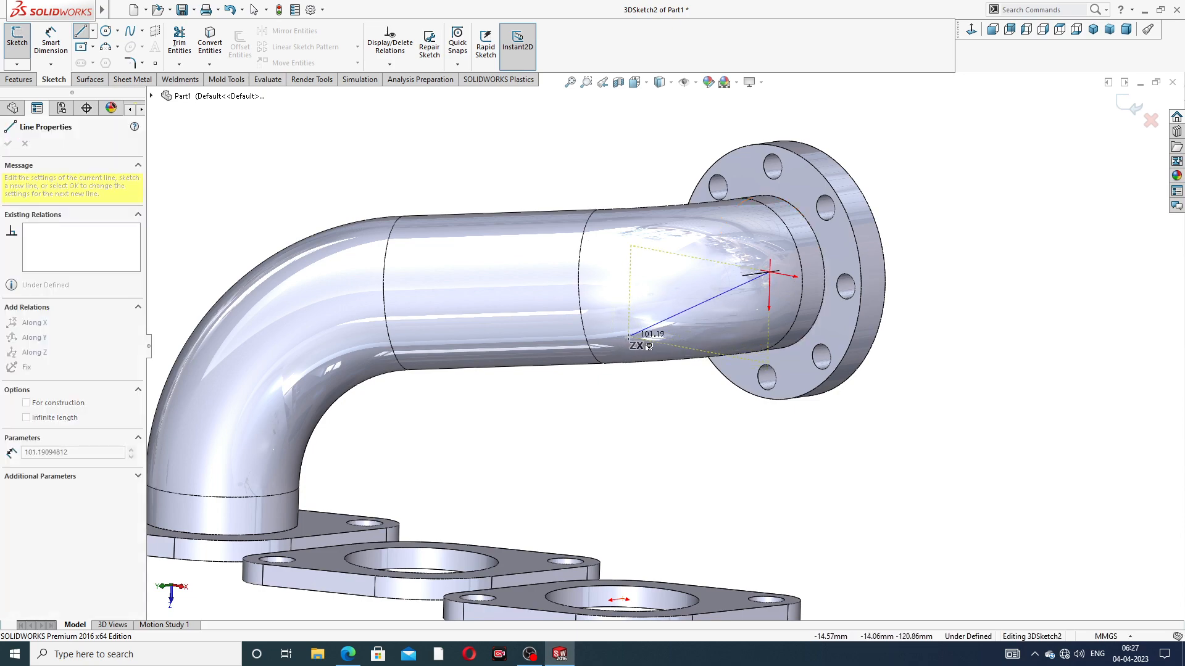
middle_drag(642, 336, 635, 291)
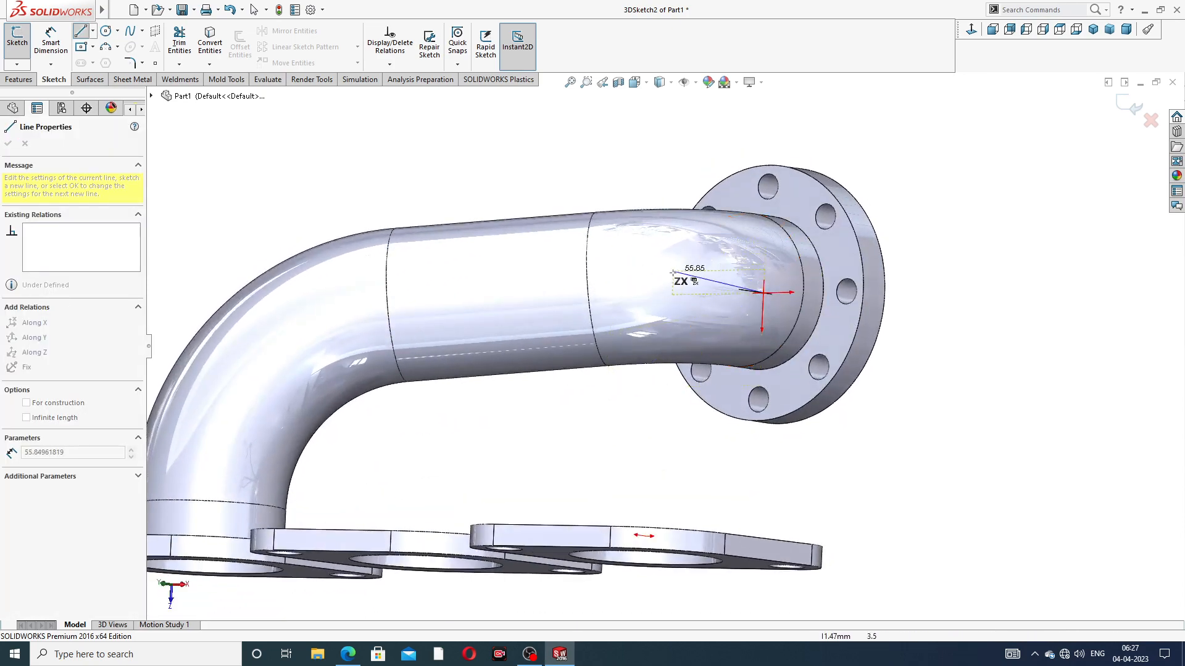
middle_drag(688, 295, 750, 298)
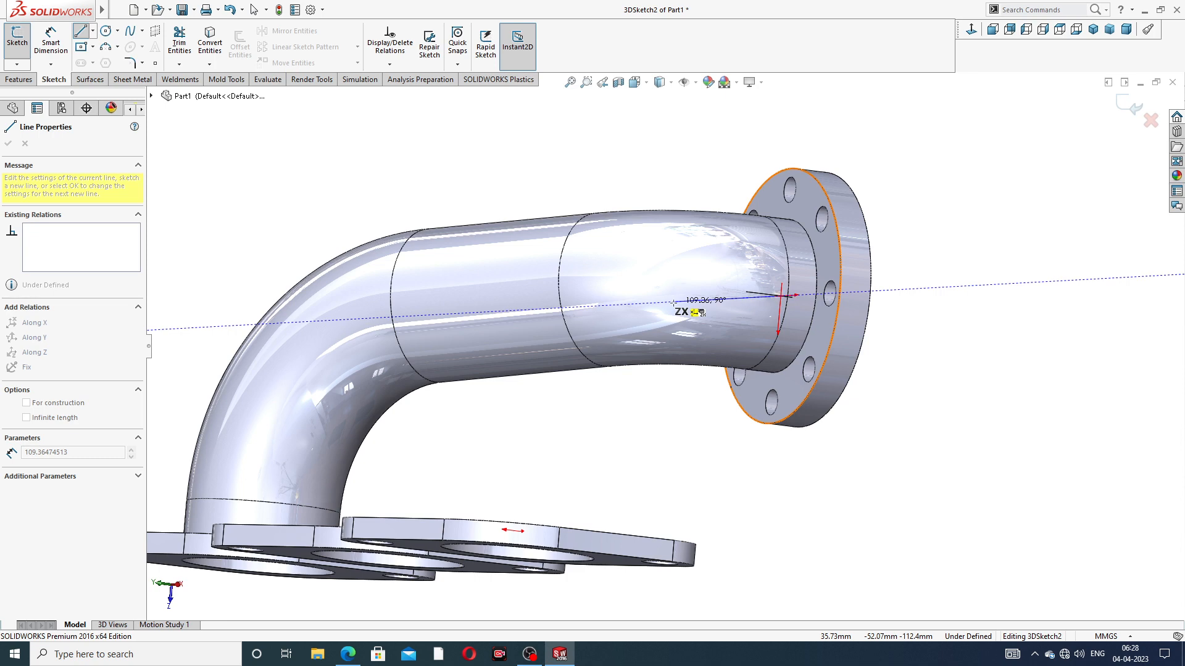
middle_drag(674, 303, 658, 325)
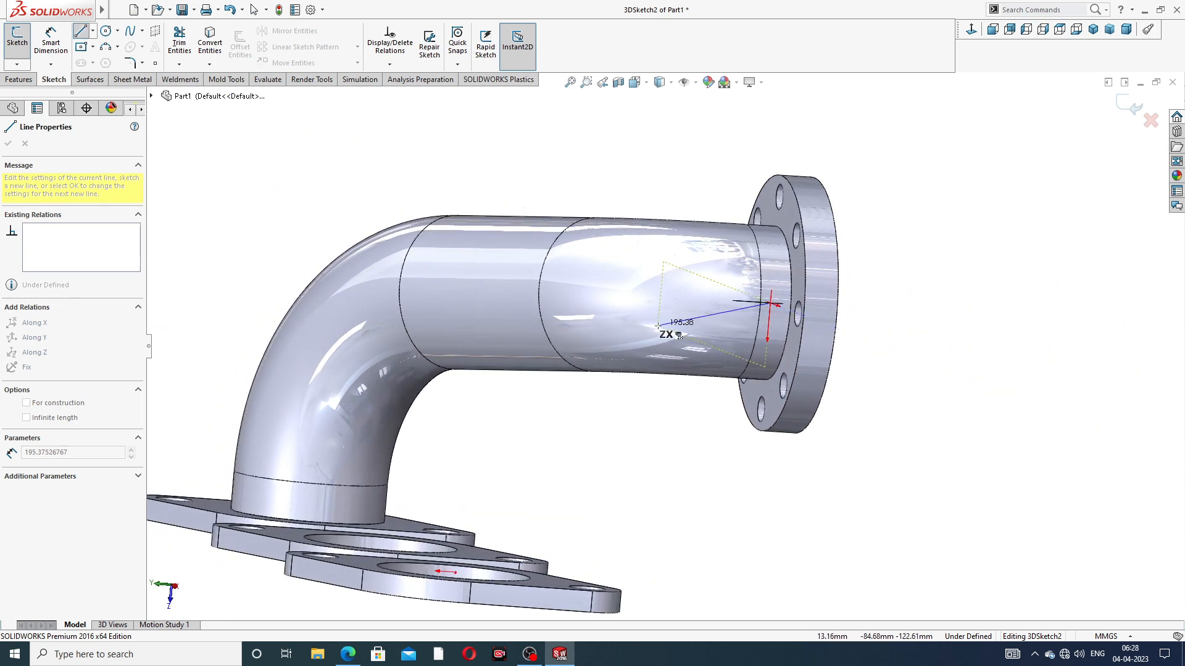
click(685, 299)
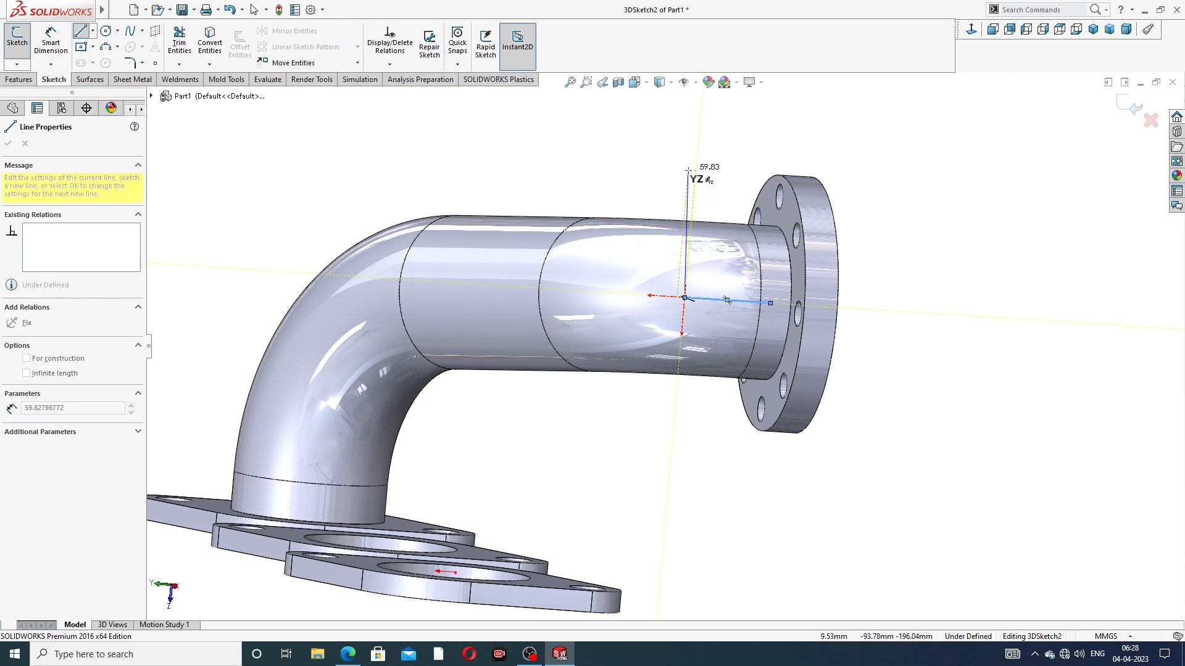
right_click(693, 173)
key(Escape)
middle_drag(702, 231, 713, 313)
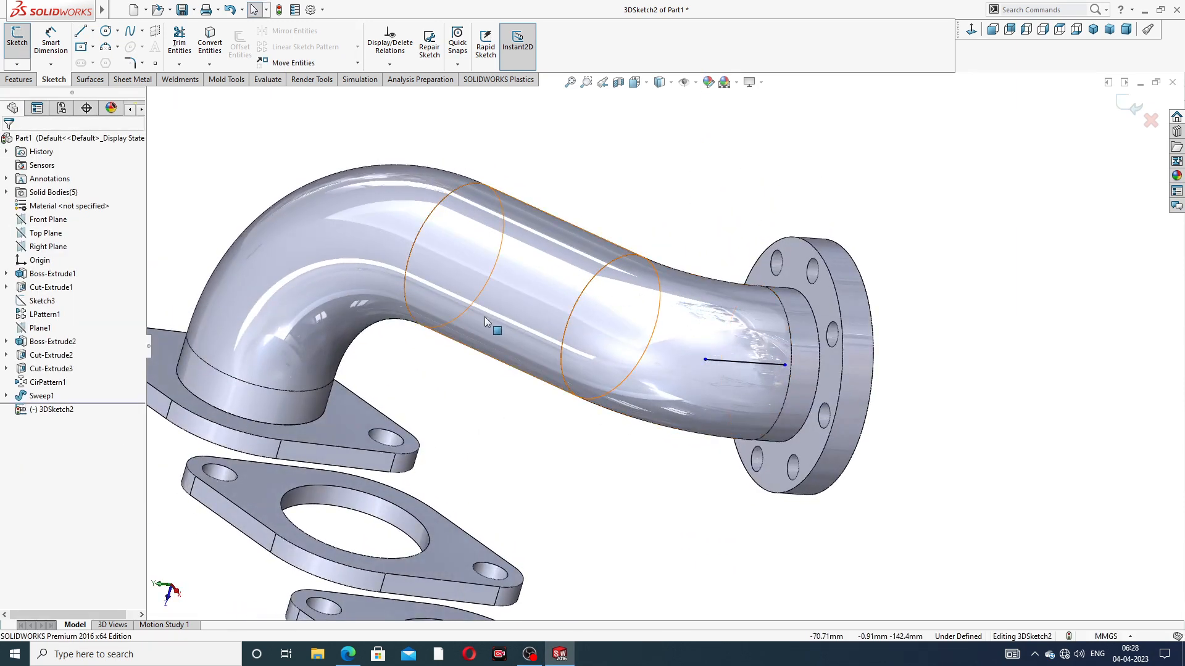
Draw a vertical line rising from the center of the middle inlet flange's large hole in the same 3D sketch
key(f)
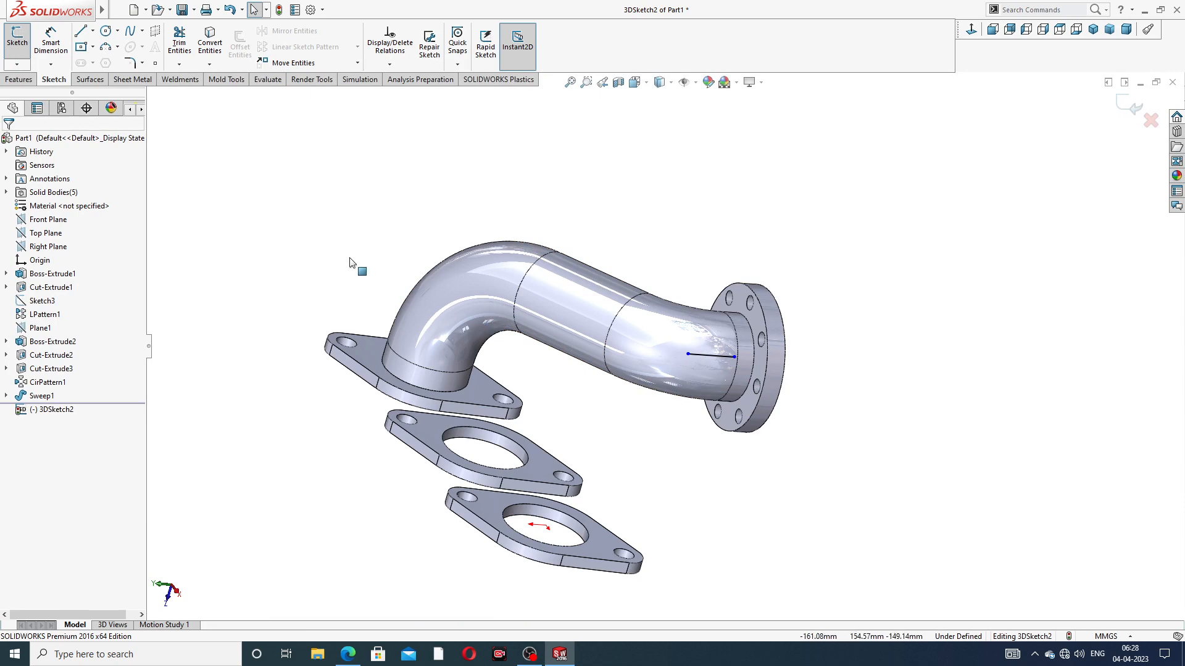
click(81, 32)
middle_drag(346, 300, 432, 411)
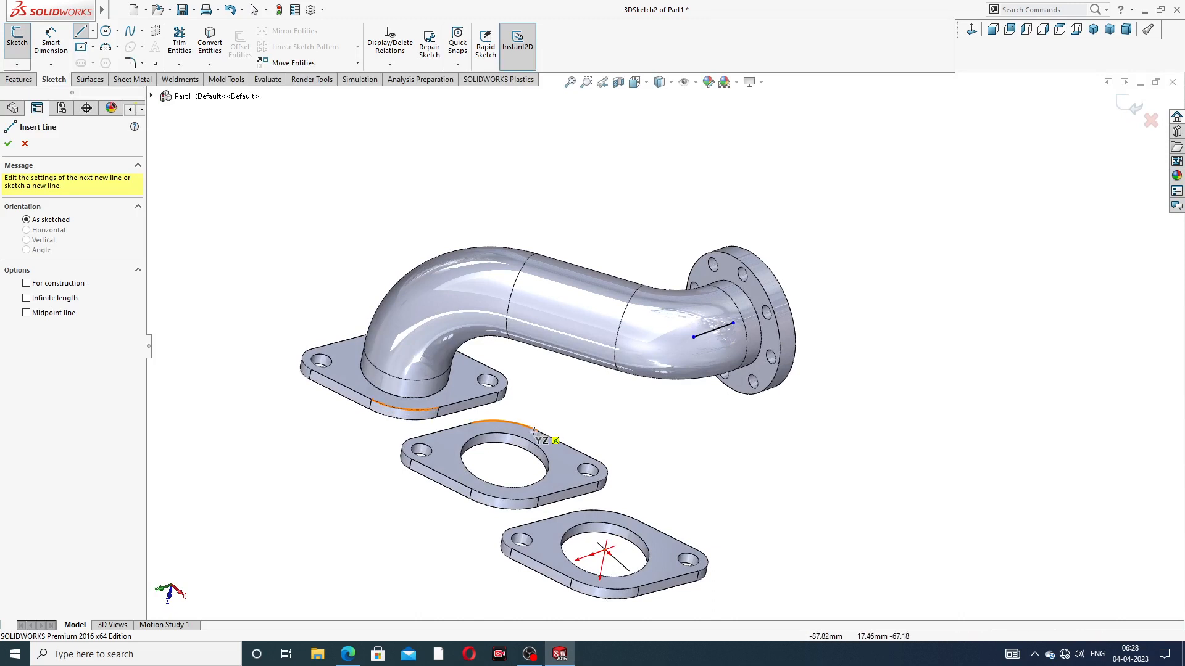
click(504, 460)
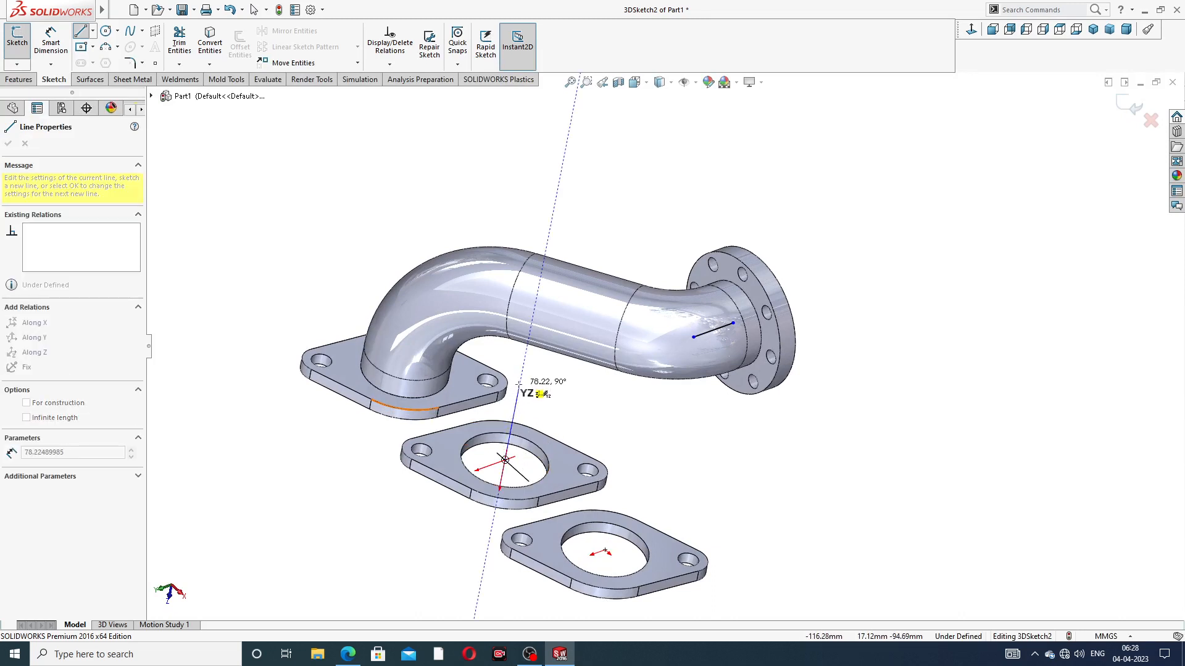
click(522, 368)
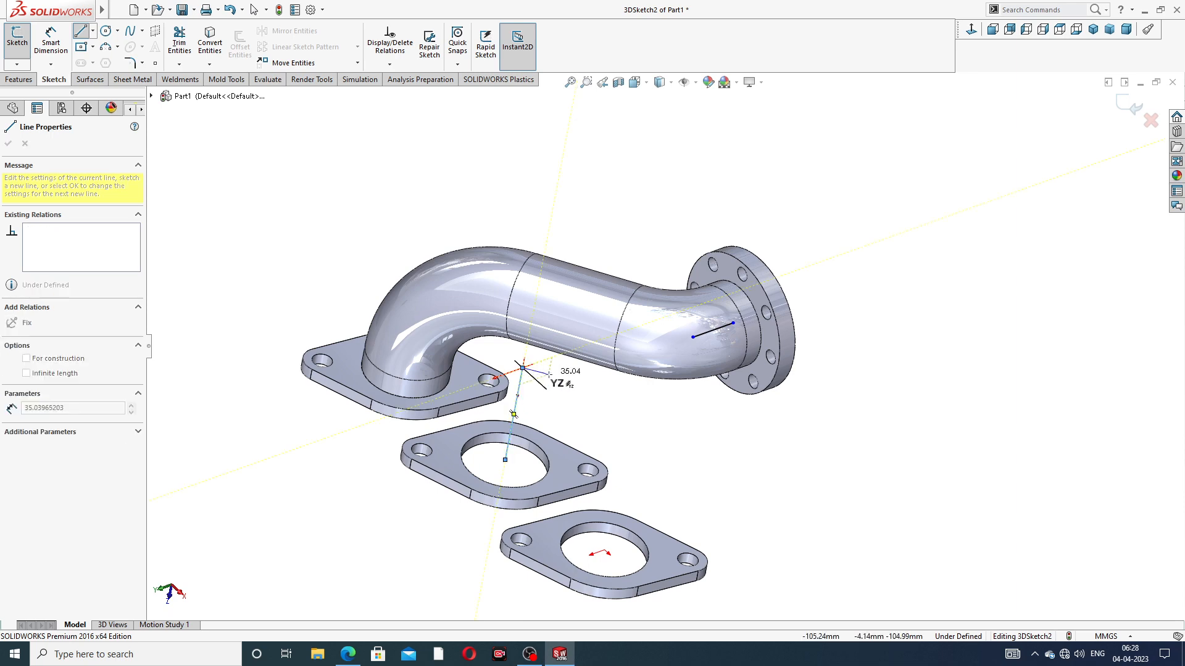
right_click(549, 374)
click(577, 387)
middle_drag(578, 390, 563, 290)
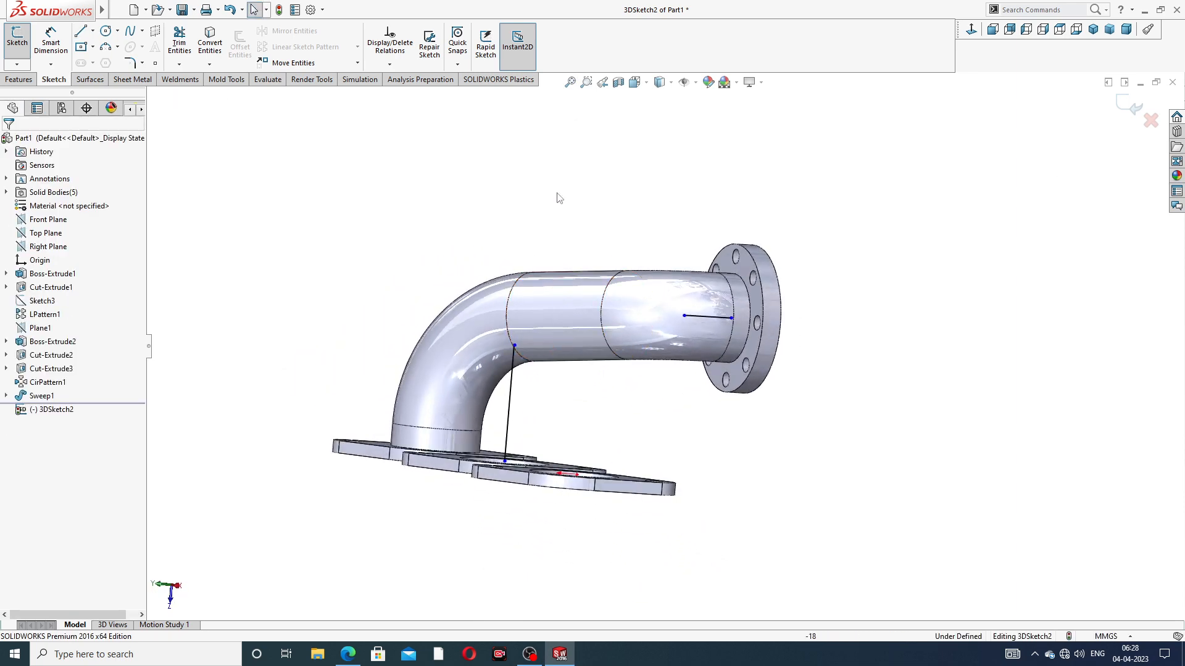
Shorten the vertical line to about 68 mm and join its upper end to the free end of the flange-axis line with an angled line
drag(507, 356, 511, 378)
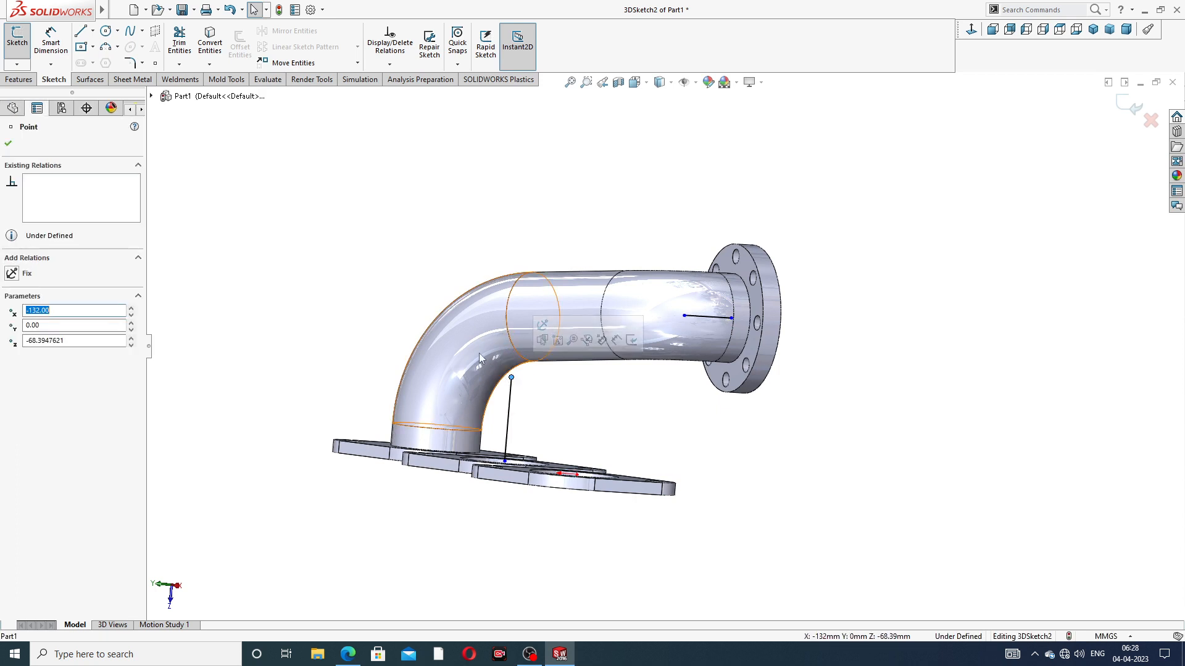
click(380, 228)
click(81, 32)
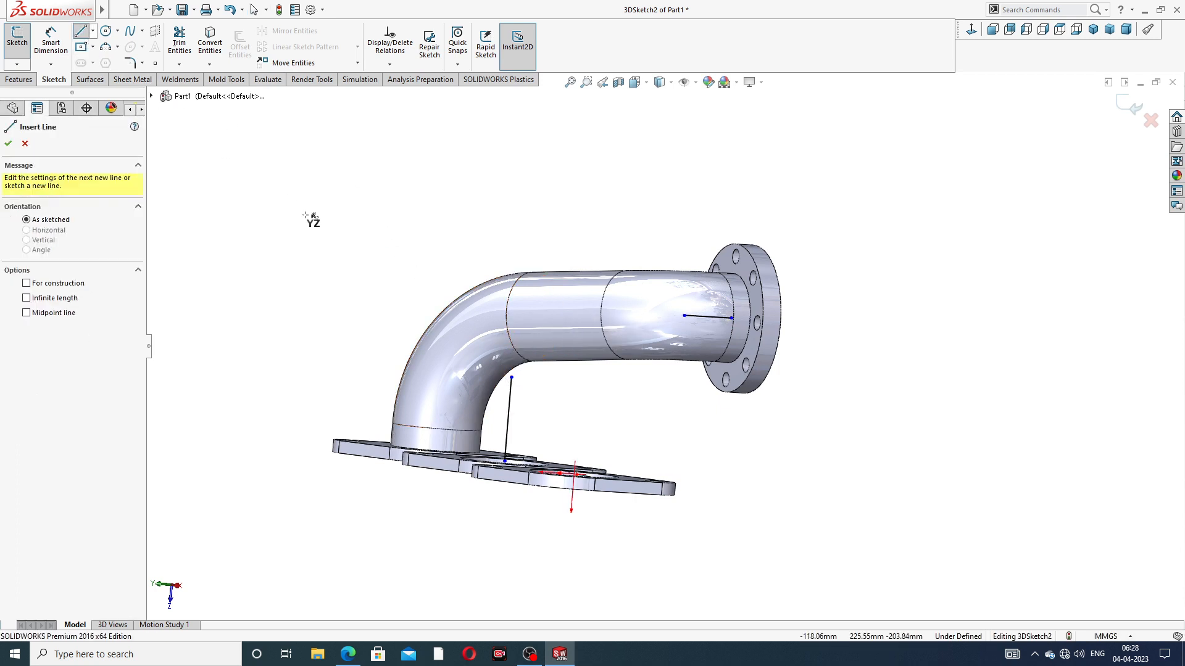
click(511, 378)
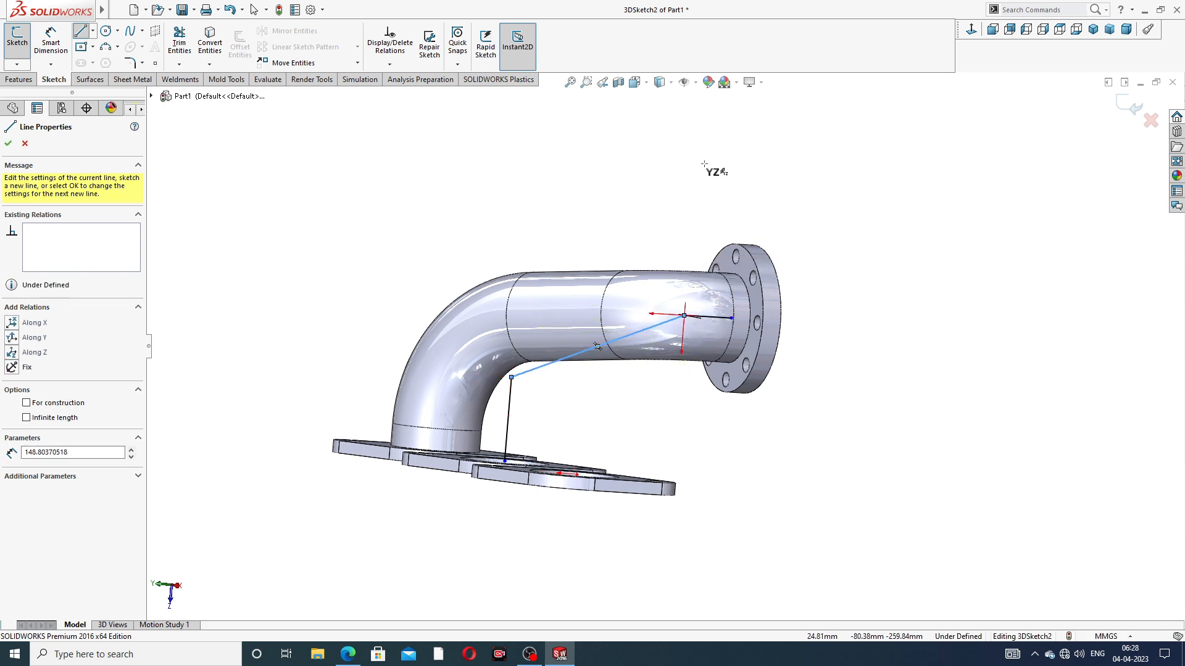
right_click(710, 166)
click(753, 176)
Dimension the vertical line rising from the middle inlet flange to 106 mm
scroll(661, 264, up, 1)
middle_drag(662, 264, 672, 280)
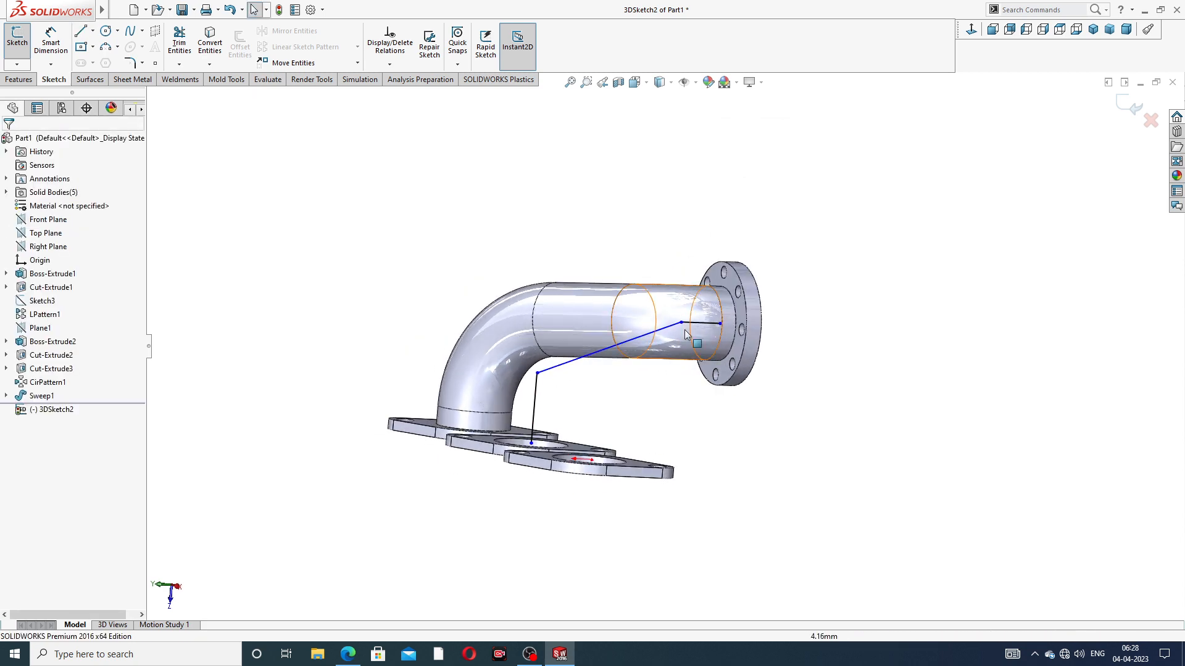
scroll(688, 331, down, 3)
click(35, 48)
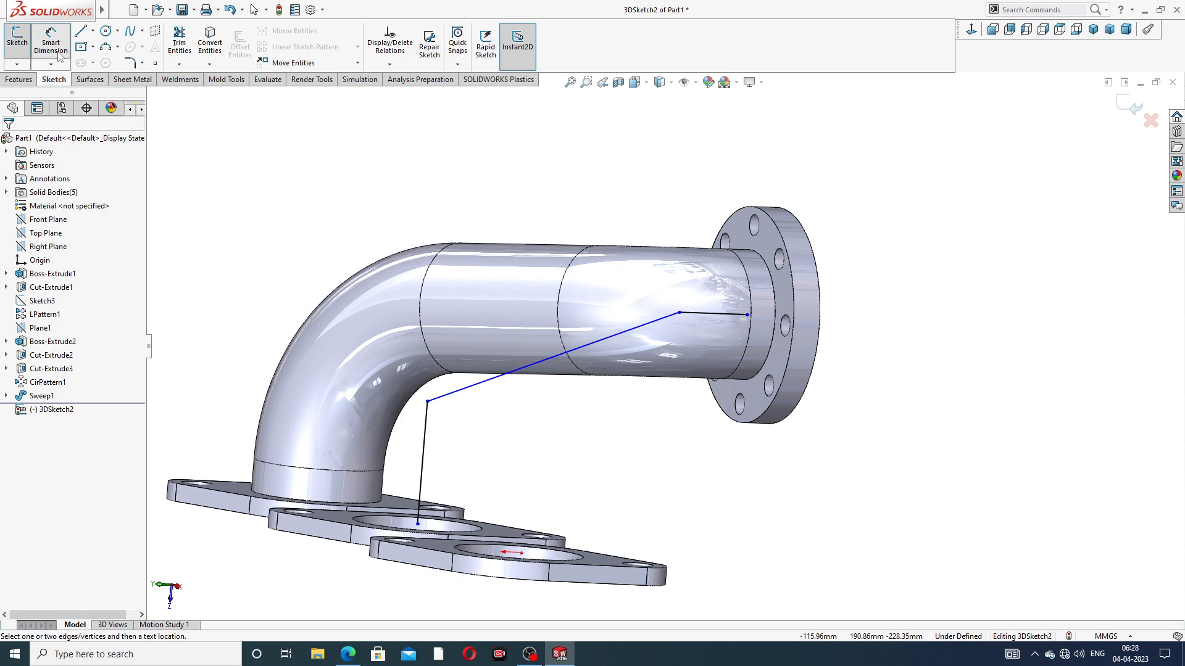
click(427, 437)
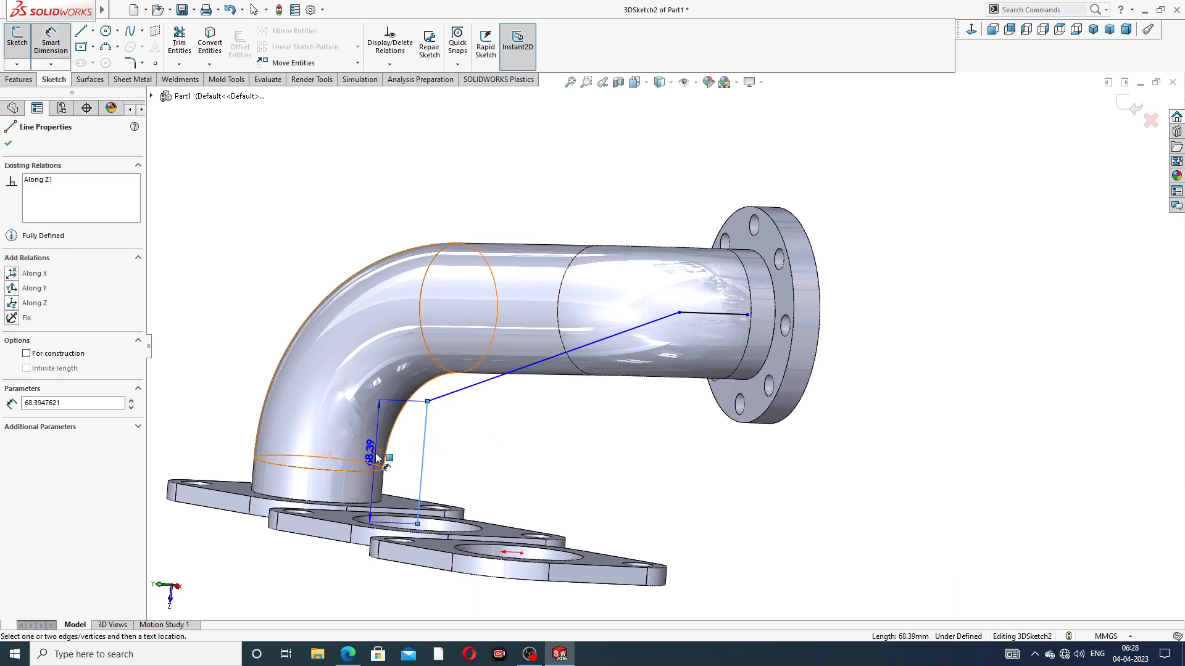
click(400, 454)
text(10)
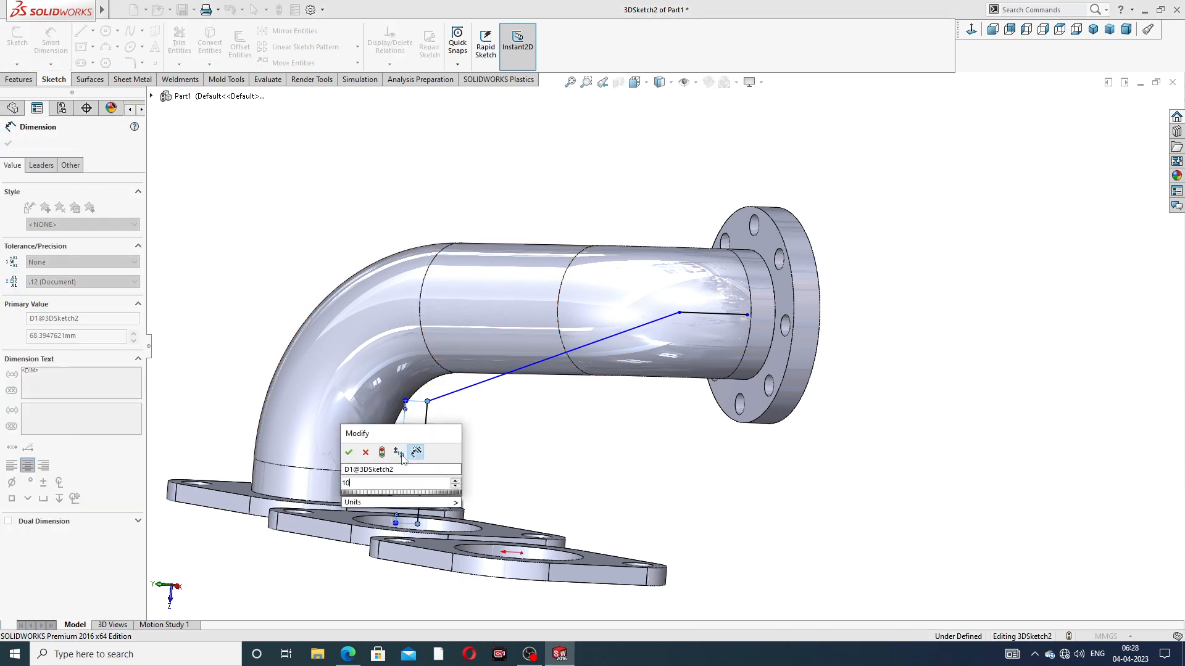
text(6)
key(Return)
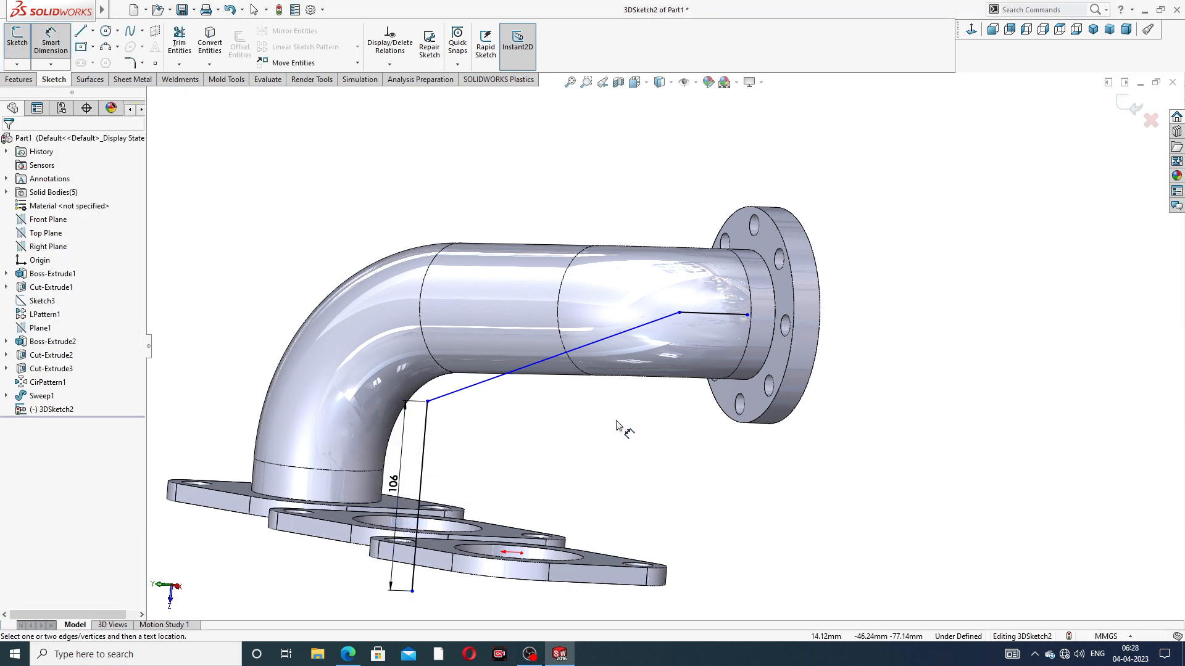
Dimension the straight line along the outlet flange axis to 56 mm
scroll(733, 307, down, 2)
click(695, 321)
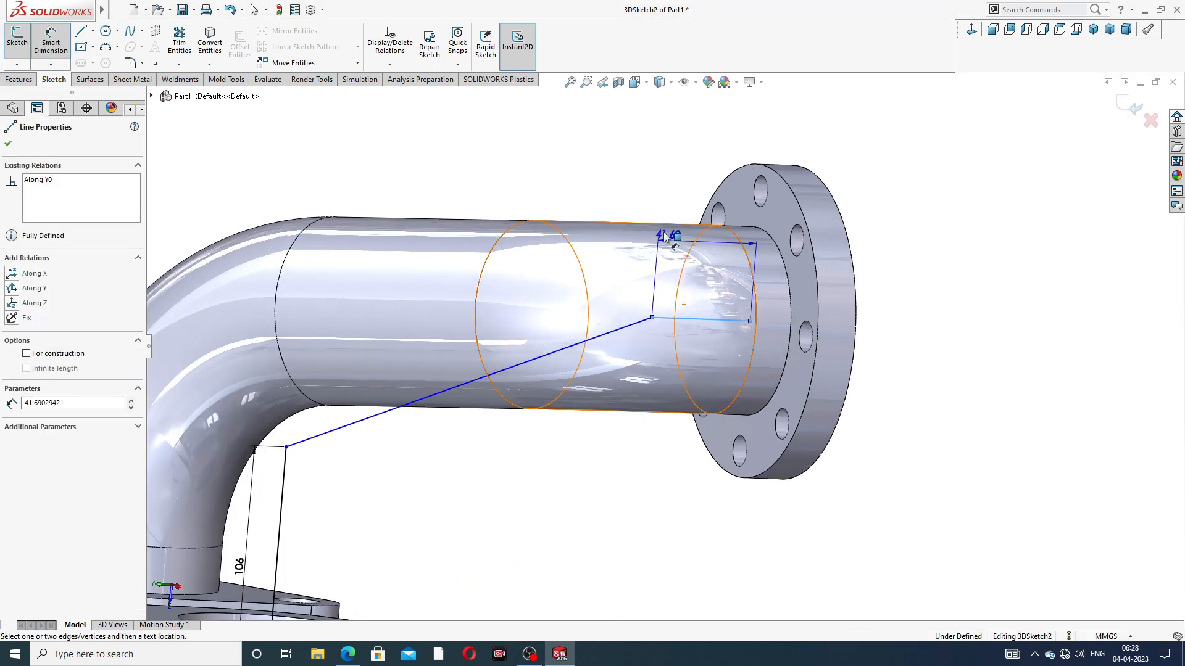
click(682, 149)
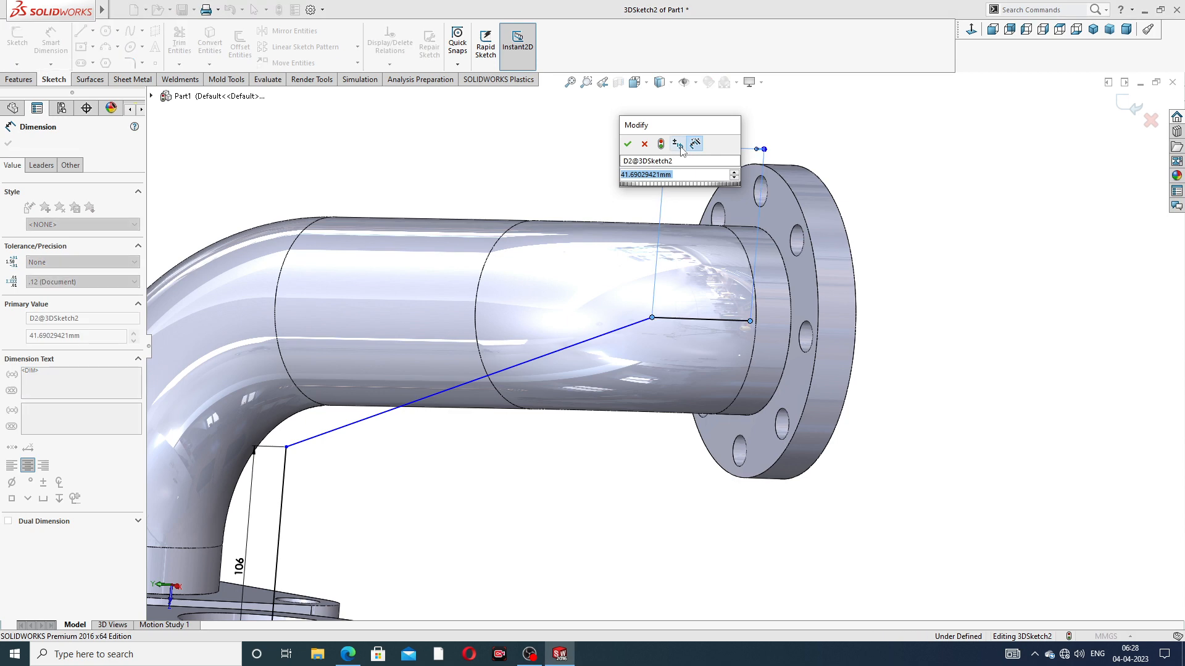
text(56)
key(Return)
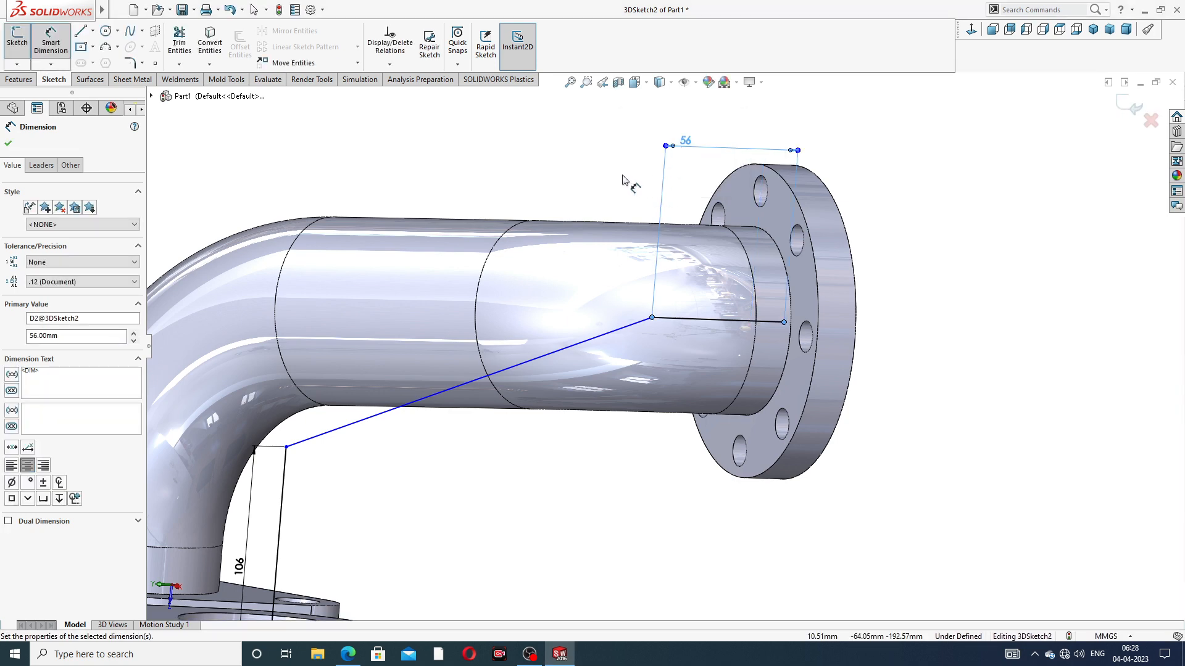
Move the flange-side end of the 56 mm line back onto the center of the outlet flange's bore edge
scroll(741, 290, up, 3)
mouse_move(767, 319)
middle_down()
mouse_move(686, 301)
mouse_move(771, 332)
middle_up()
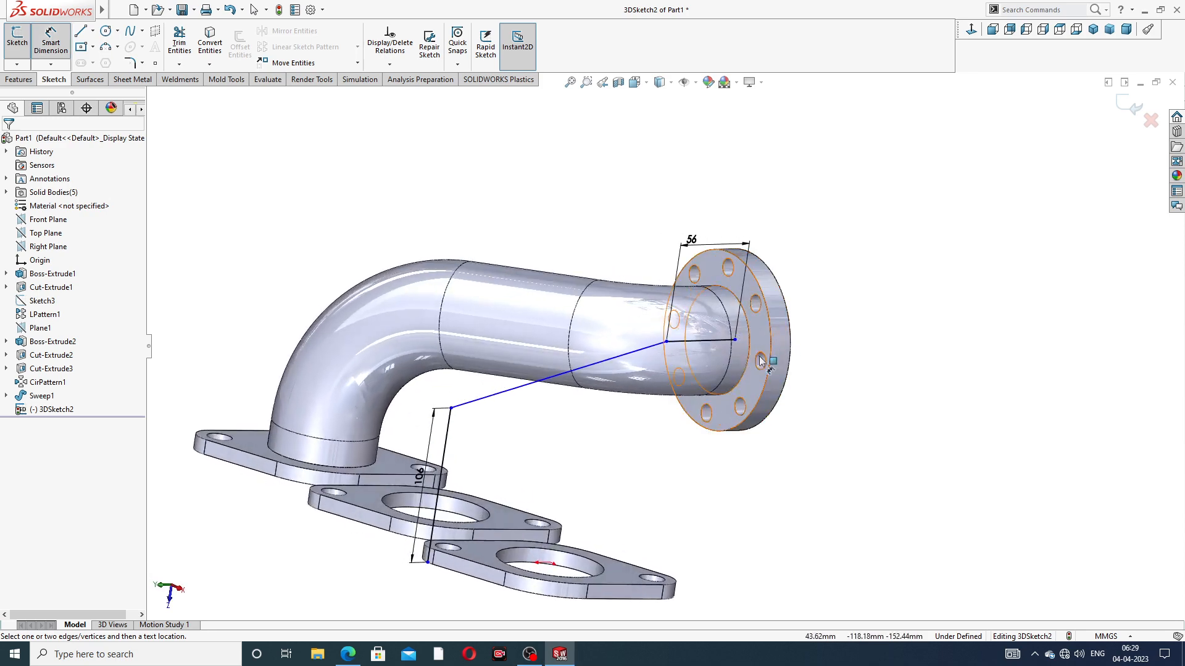
scroll(746, 352, down, 3)
right_click(904, 233)
click(939, 269)
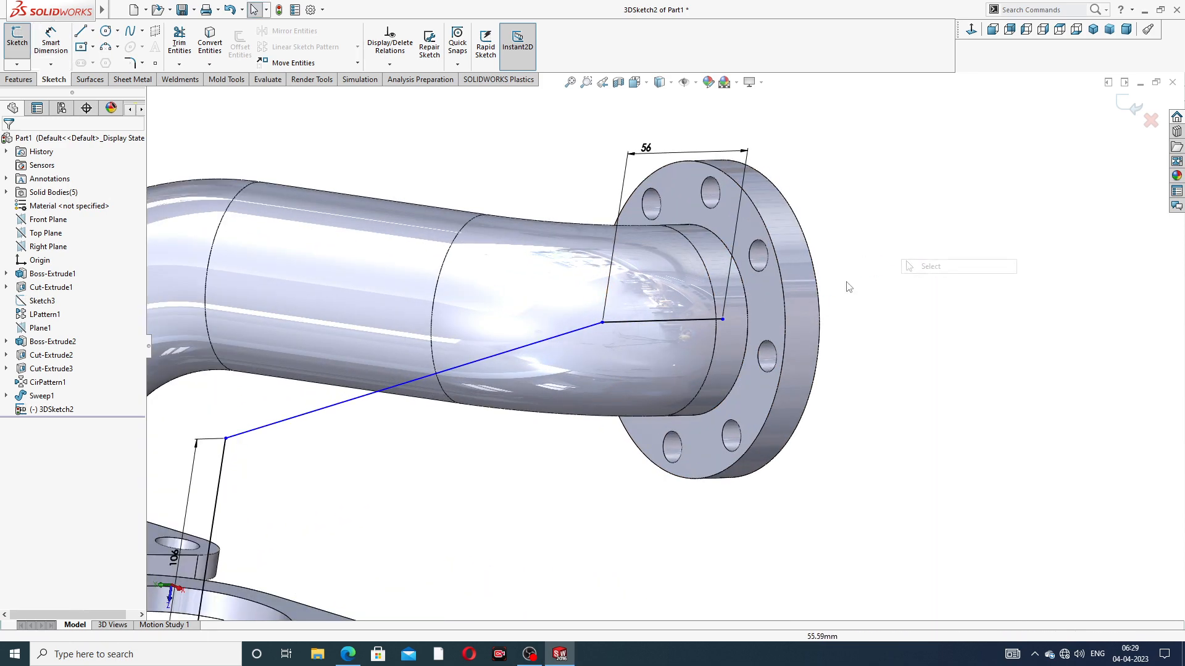
mouse_move(723, 322)
mouse_down()
mouse_move(685, 326)
mouse_move(746, 309)
mouse_move(693, 319)
mouse_up()
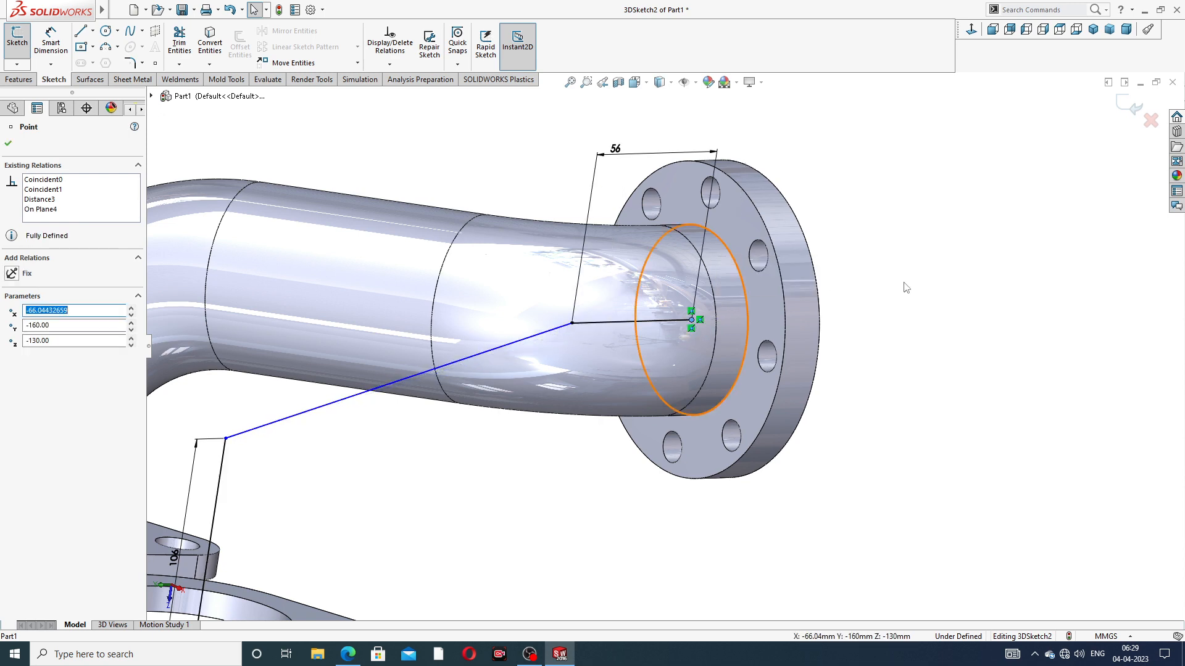
click(914, 285)
Shift the 106 mm vertical line up so its lower end lies near the center of the middle inlet flange's large hole
scroll(679, 370, up, 3)
scroll(416, 508, down, 3)
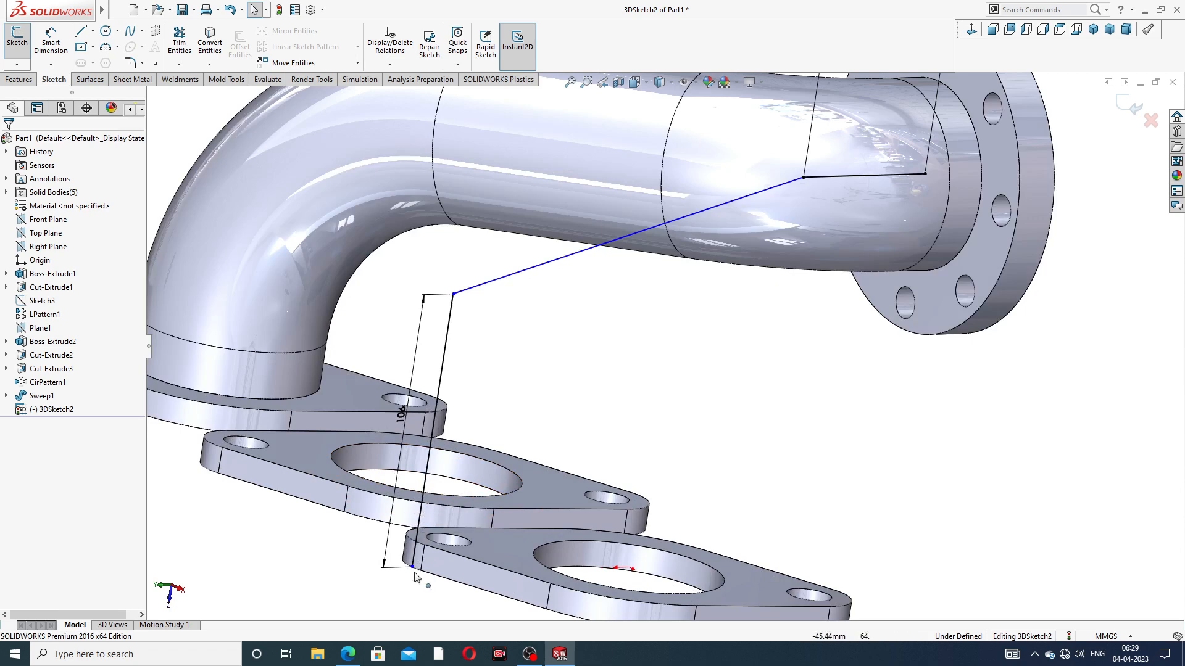
mouse_move(413, 566)
mouse_down()
mouse_move(413, 492)
mouse_move(448, 485)
mouse_up()
click(620, 349)
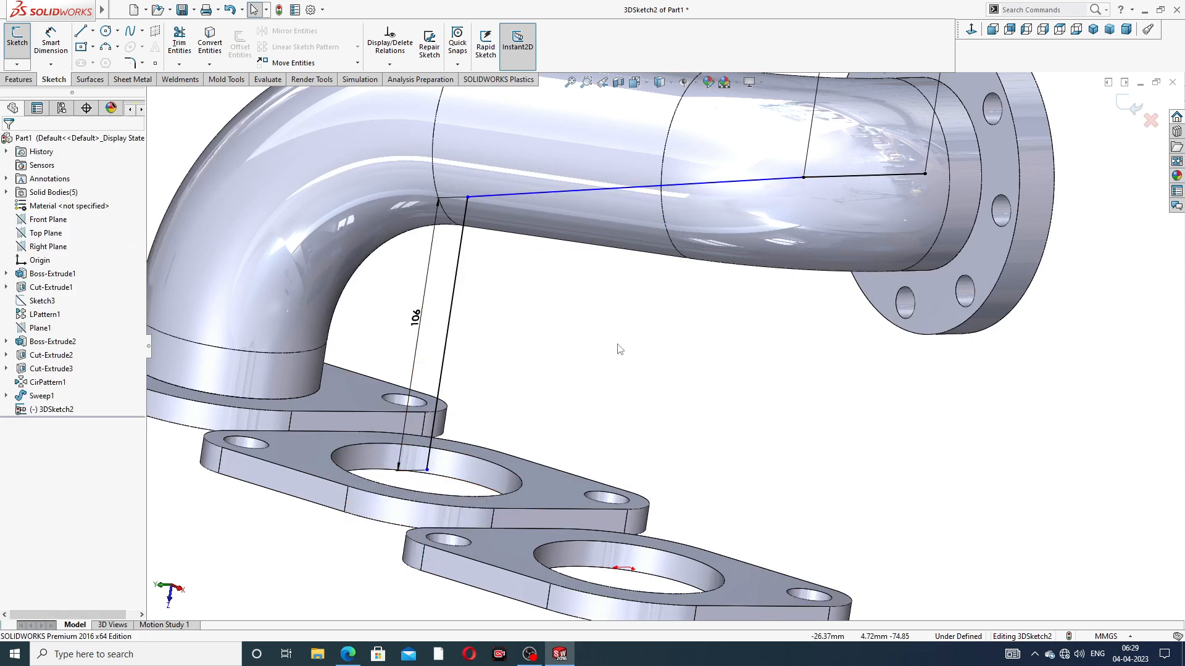
scroll(595, 302, up, 5)
middle_drag(679, 289, 678, 253)
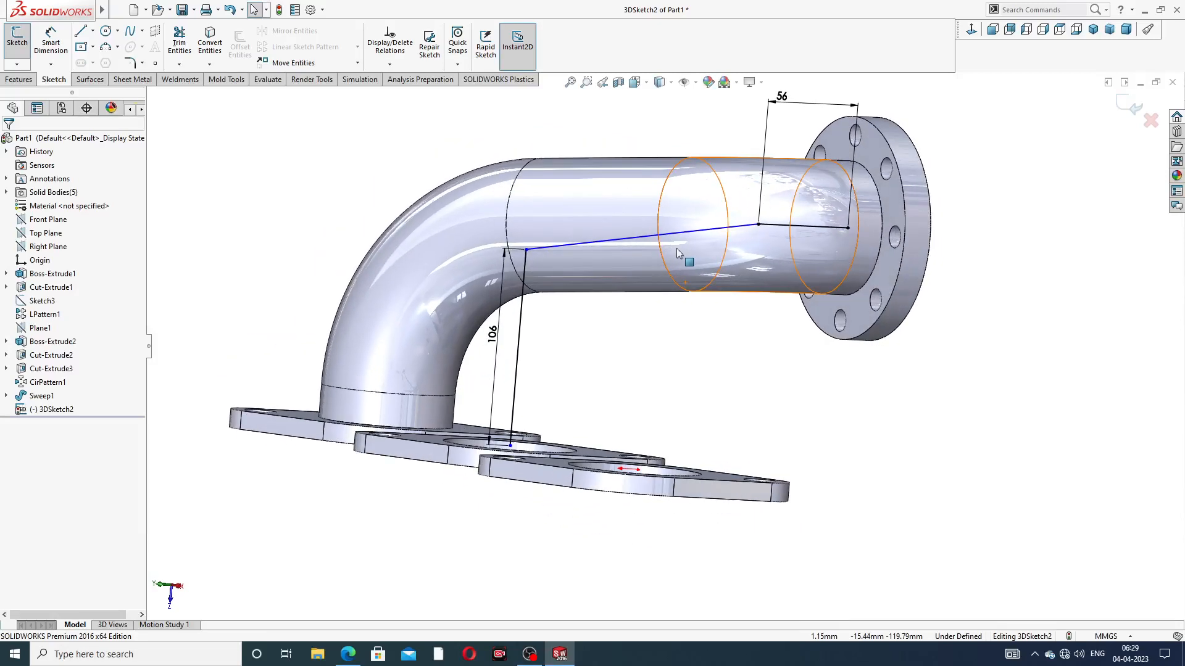
mouse_move(526, 249)
mouse_down()
mouse_move(525, 299)
mouse_move(529, 245)
mouse_move(524, 254)
mouse_up()
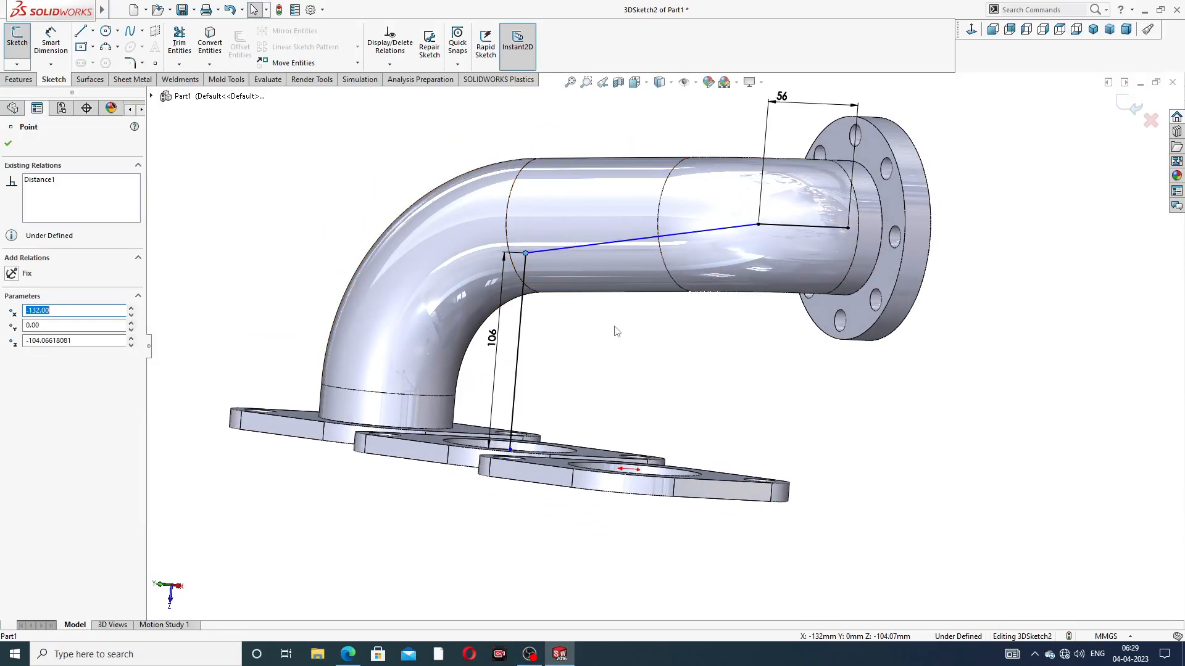
click(615, 329)
Snap the lower end of the 106 mm line onto the center of the middle inlet flange's large hole
scroll(545, 343, up, 3)
scroll(558, 408, down, 6)
mouse_move(635, 338)
middle_down()
mouse_move(621, 390)
mouse_move(631, 359)
middle_up()
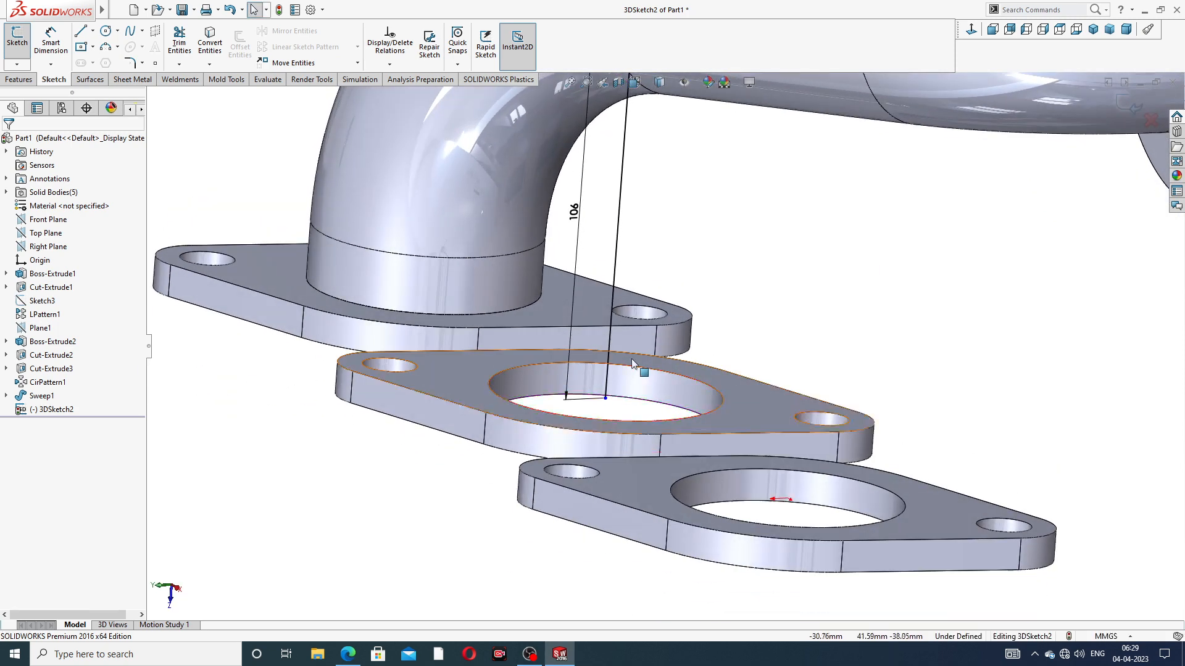
click(605, 399)
click(605, 398)
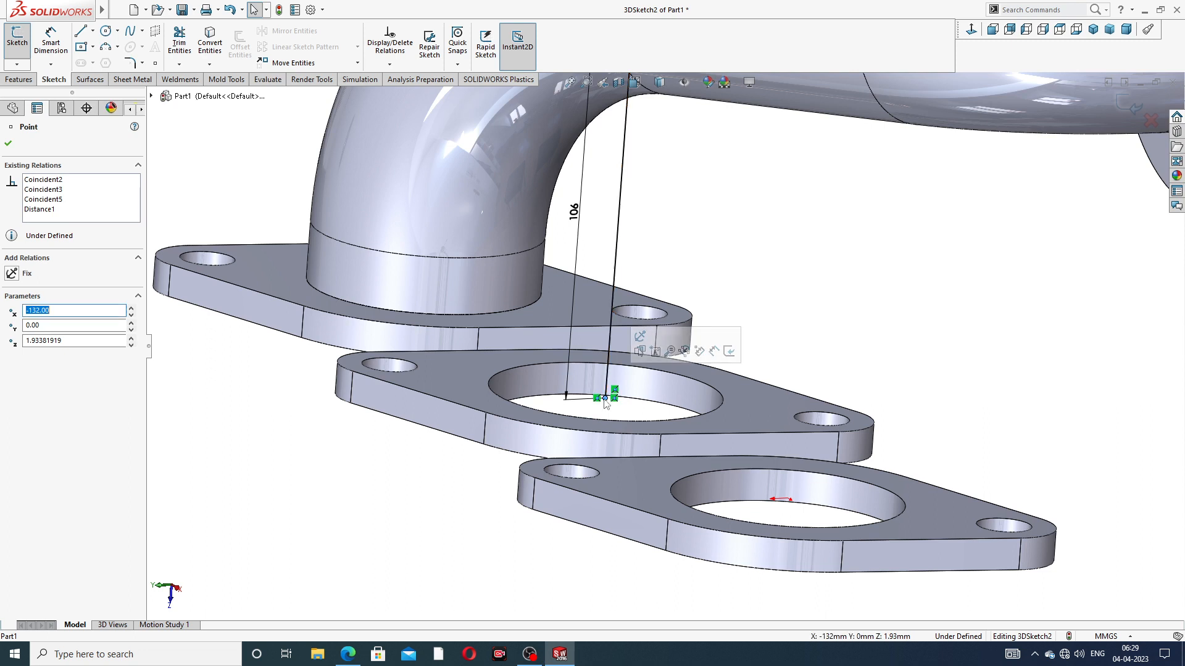
drag(604, 399, 607, 388)
click(761, 265)
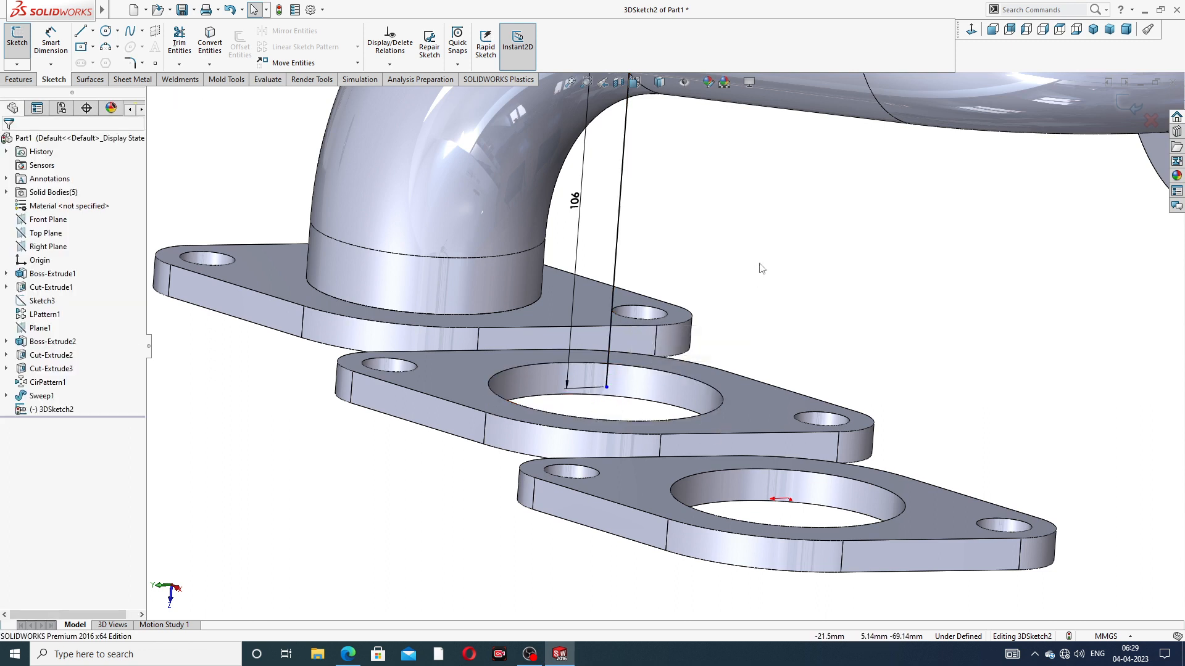
click(607, 388)
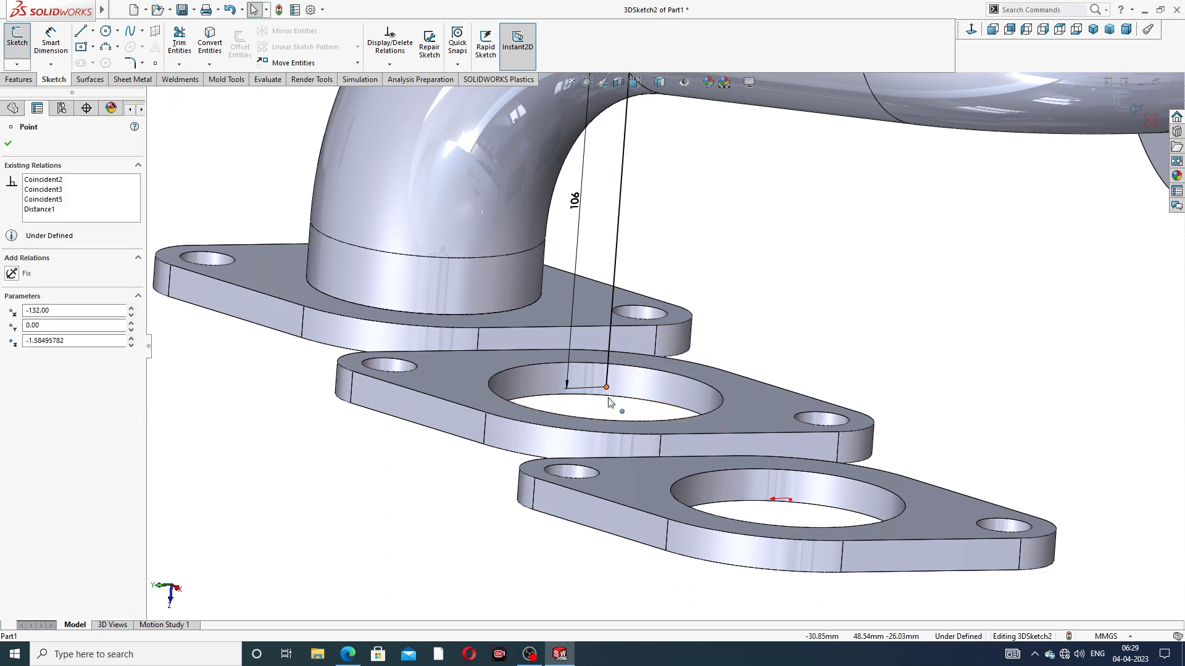
mouse_move(607, 388)
mouse_down()
mouse_move(606, 414)
mouse_move(617, 402)
mouse_move(606, 393)
mouse_up()
click(756, 232)
Round the corner between the 106 mm vertical line and the angled line with a 98 mm sketch fillet
scroll(757, 233, up, 5)
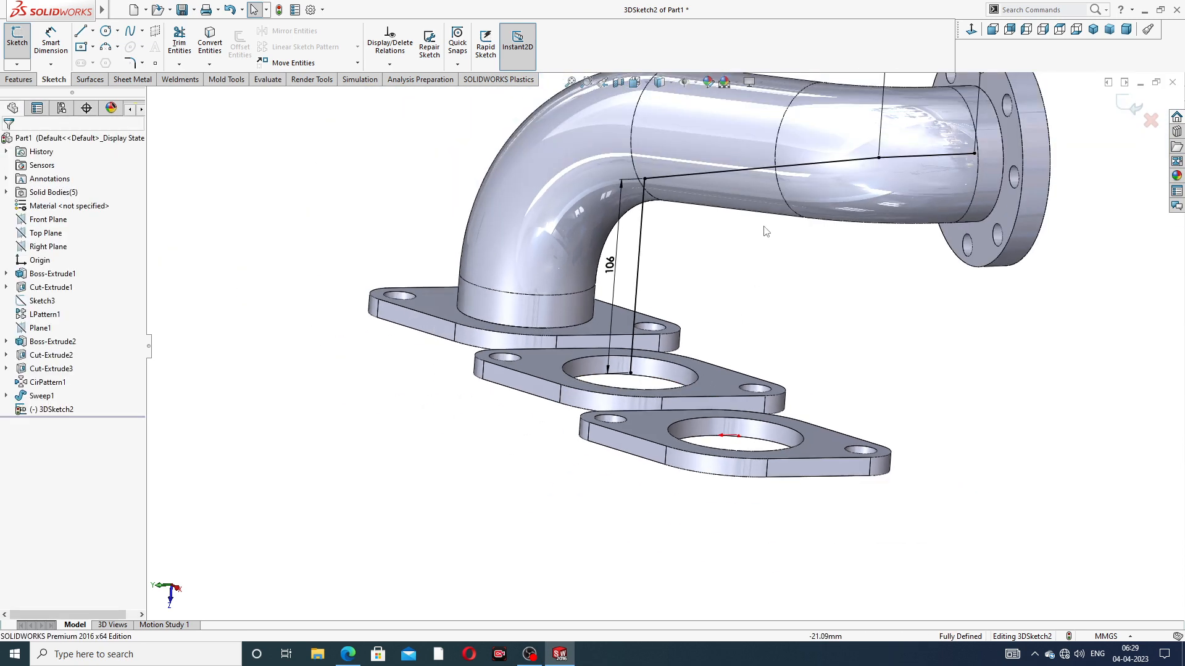
middle_drag(793, 219, 811, 177)
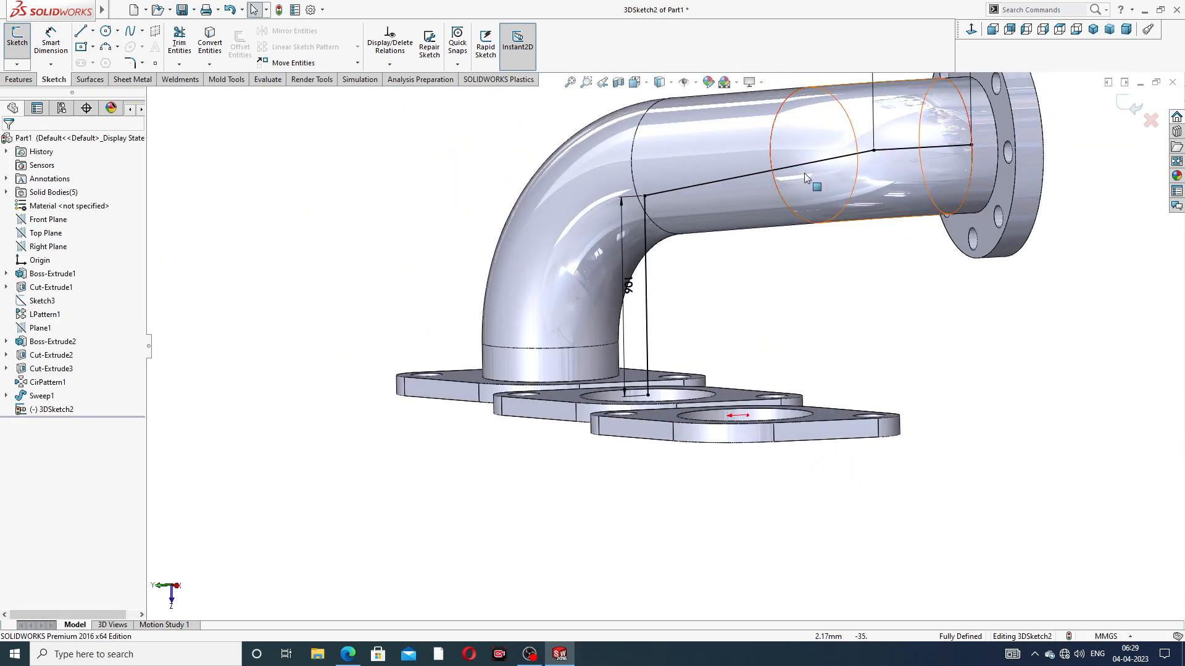
scroll(813, 176, down, 2)
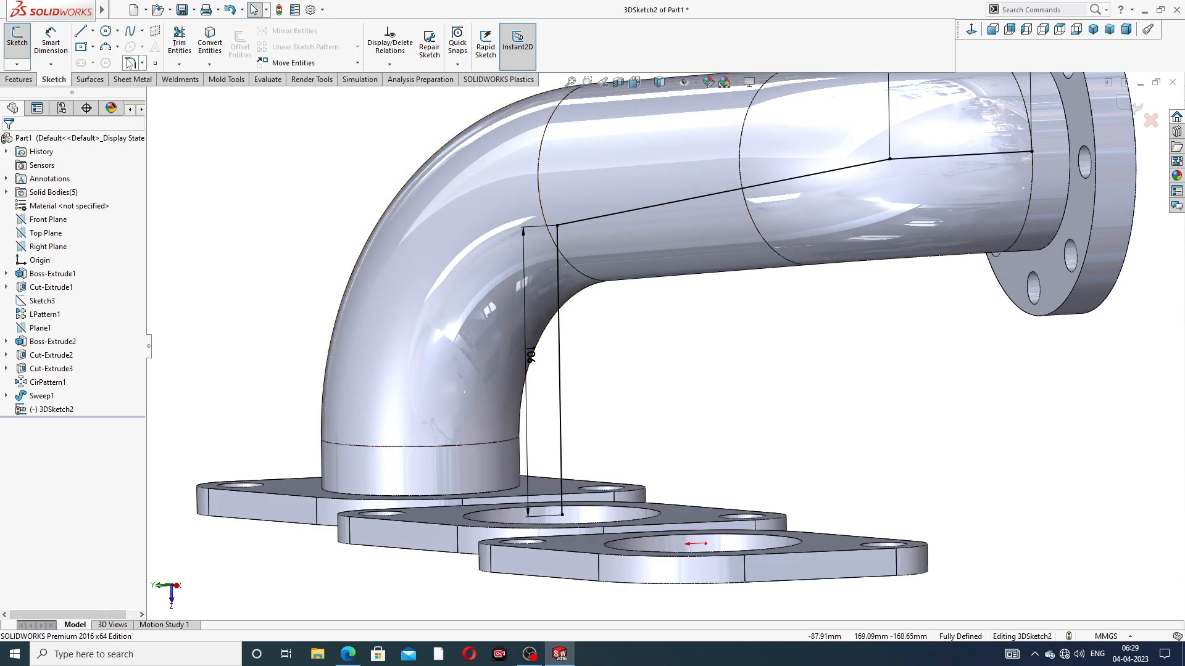
click(130, 63)
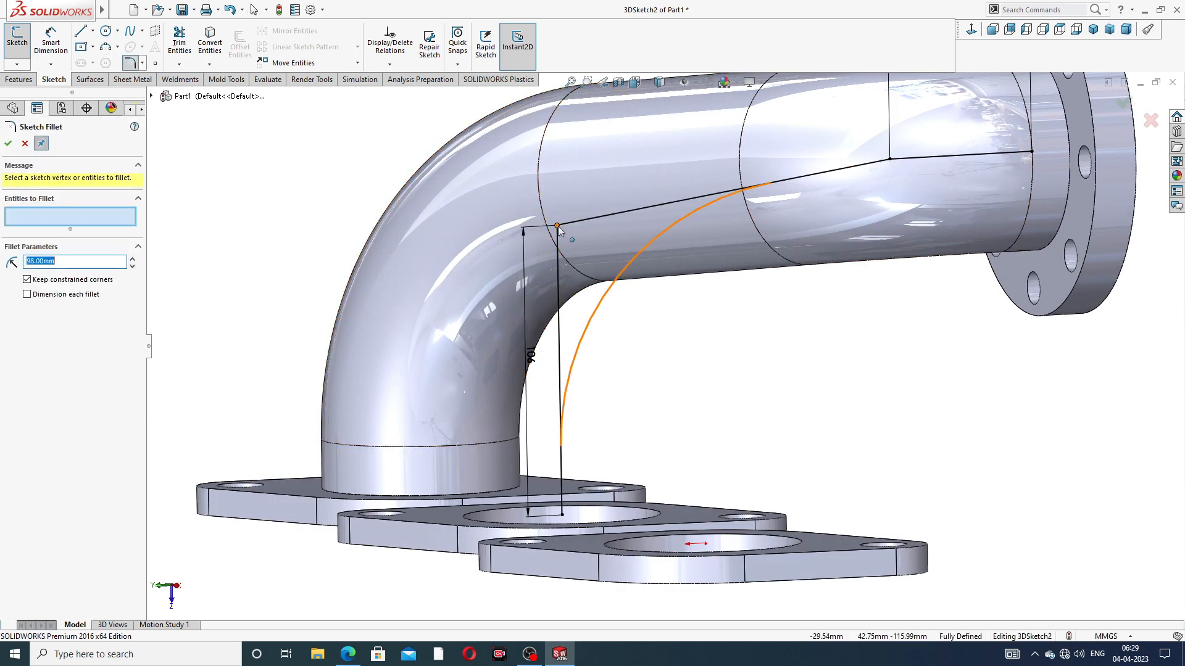
click(558, 227)
click(9, 144)
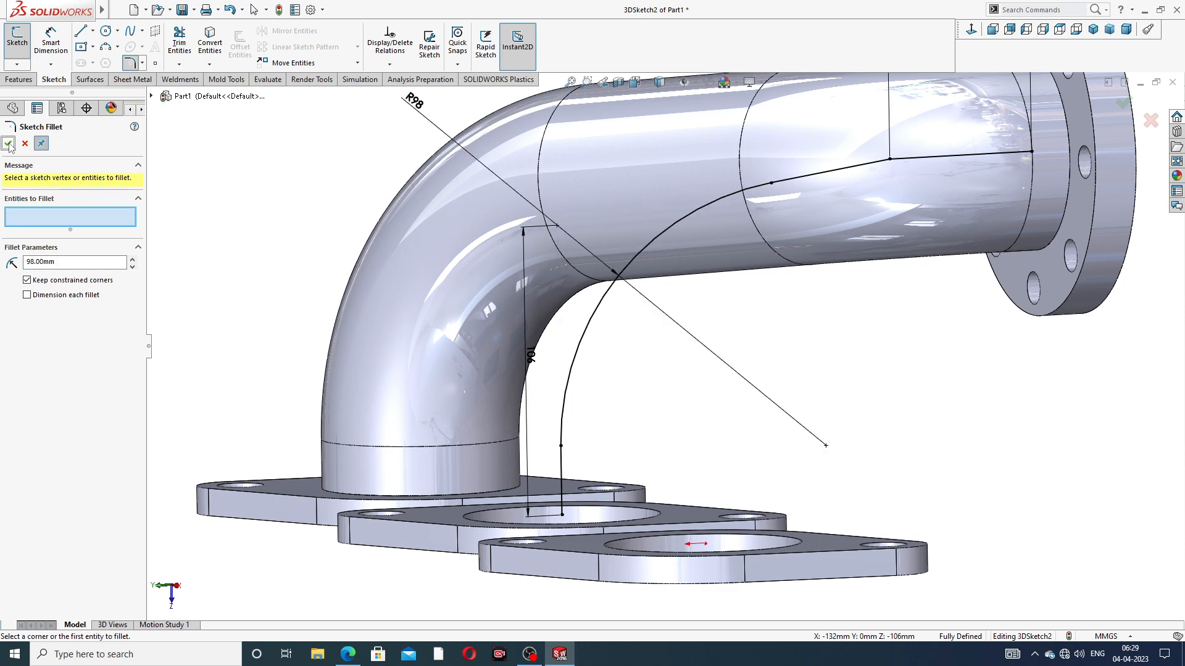
Round the corner between the angled line and the 56 mm line with a 68 mm sketch fillet, and close the 3D sketch
key(f)
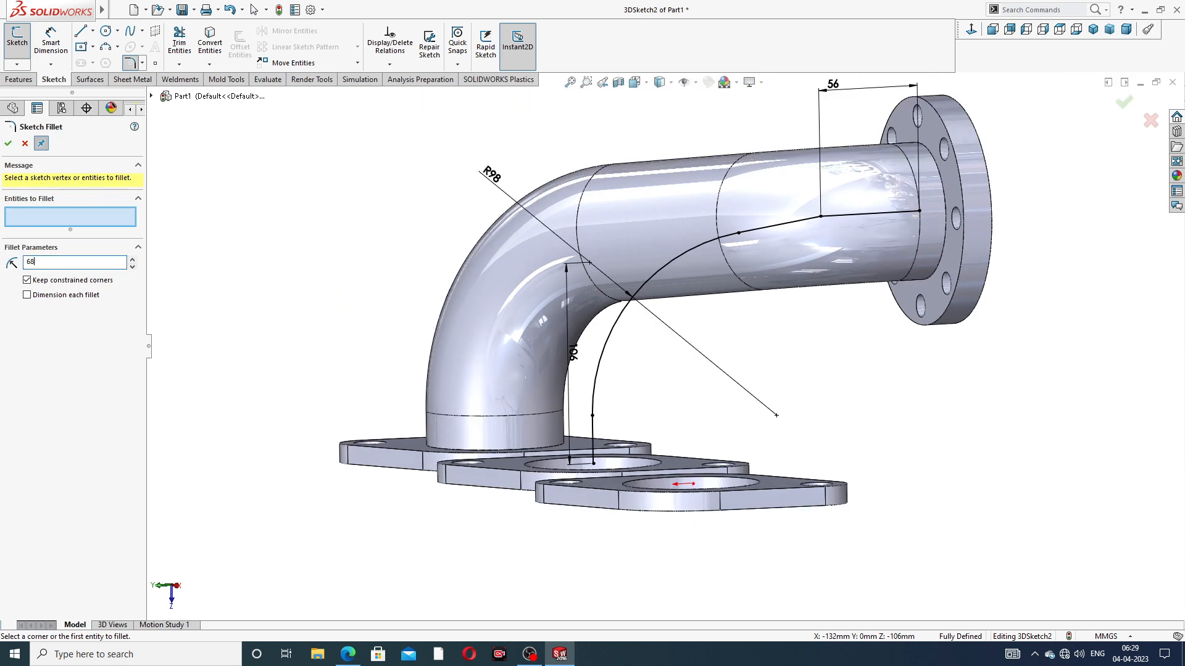
click(822, 217)
click(8, 144)
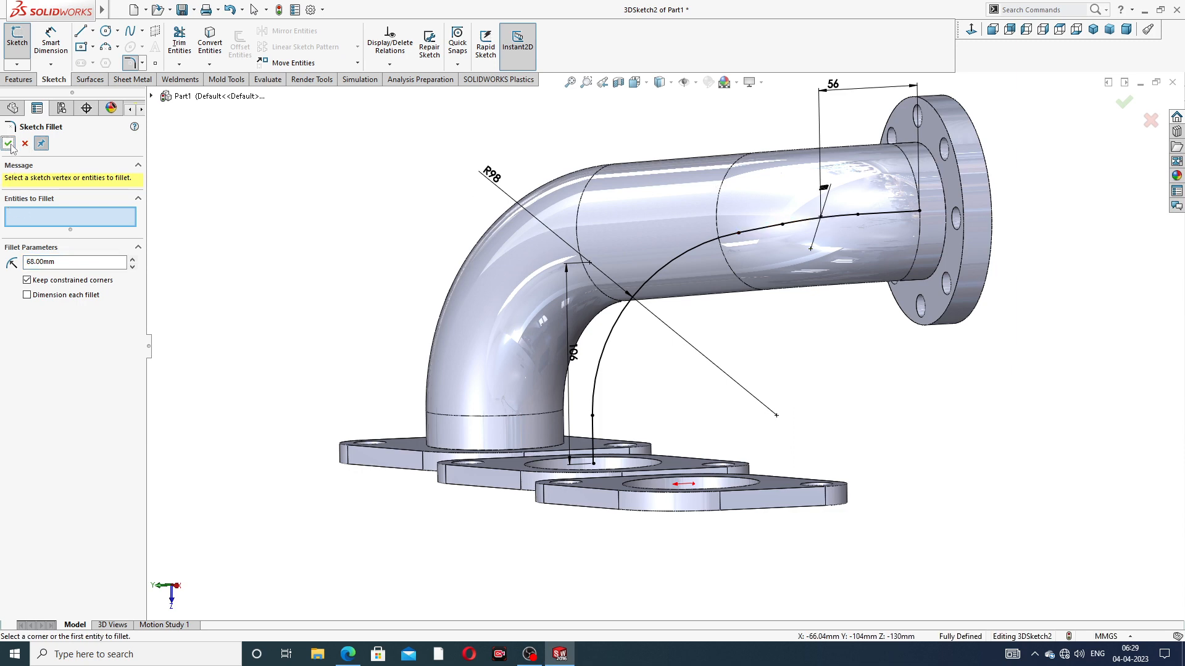
middle_drag(649, 168, 888, 198)
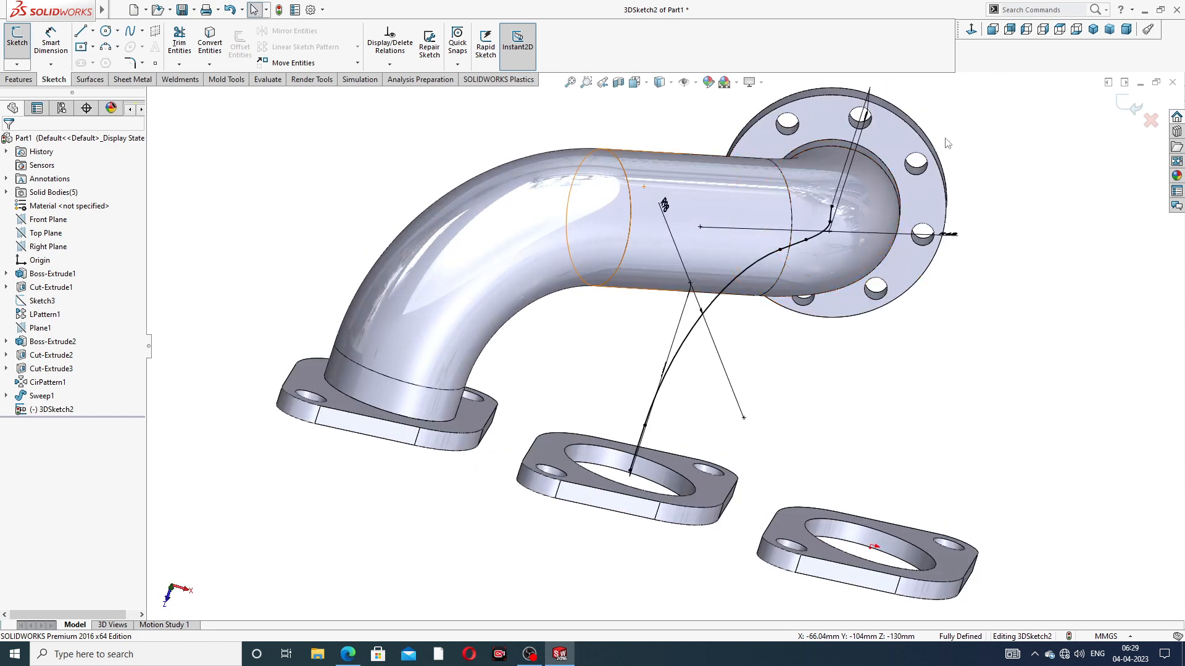
click(1123, 105)
Start a sketch on the outlet flange's pipe-side face and convert its large bore edge into a profile circle
middle_drag(1036, 186, 971, 115)
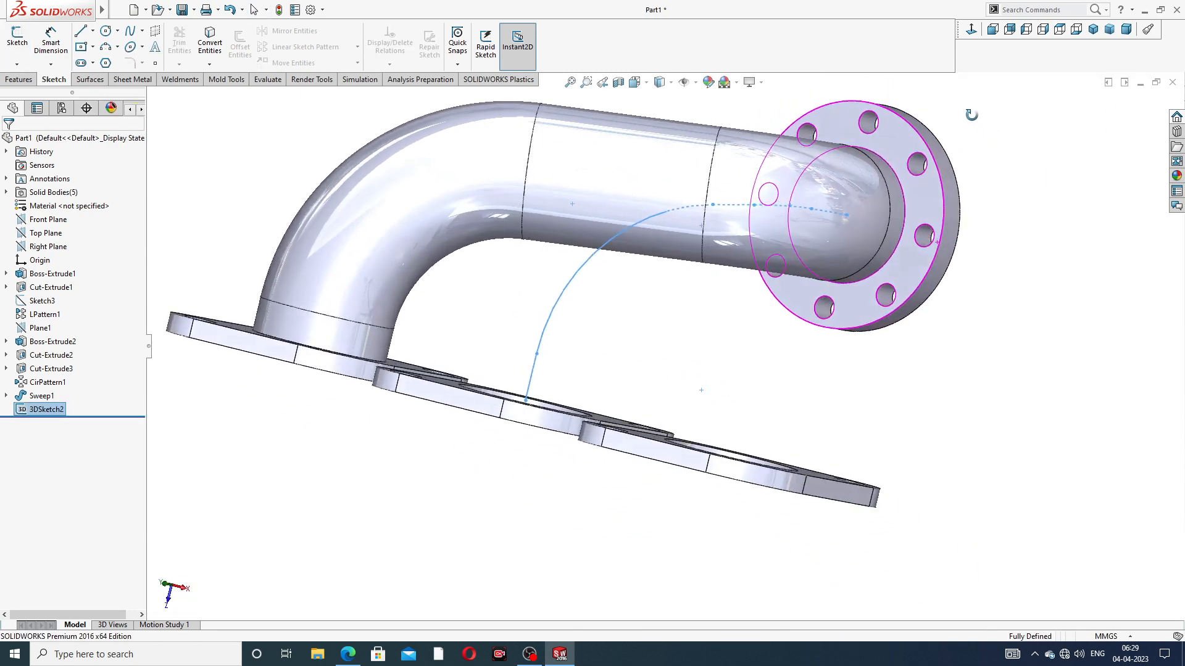
click(891, 145)
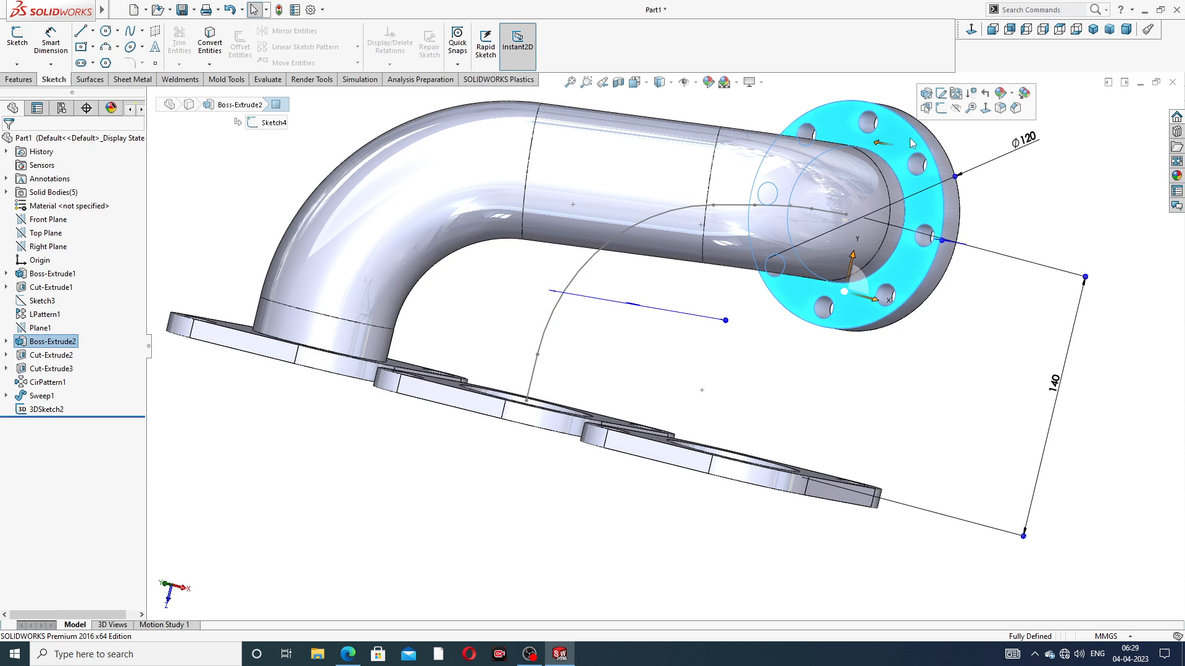
click(941, 109)
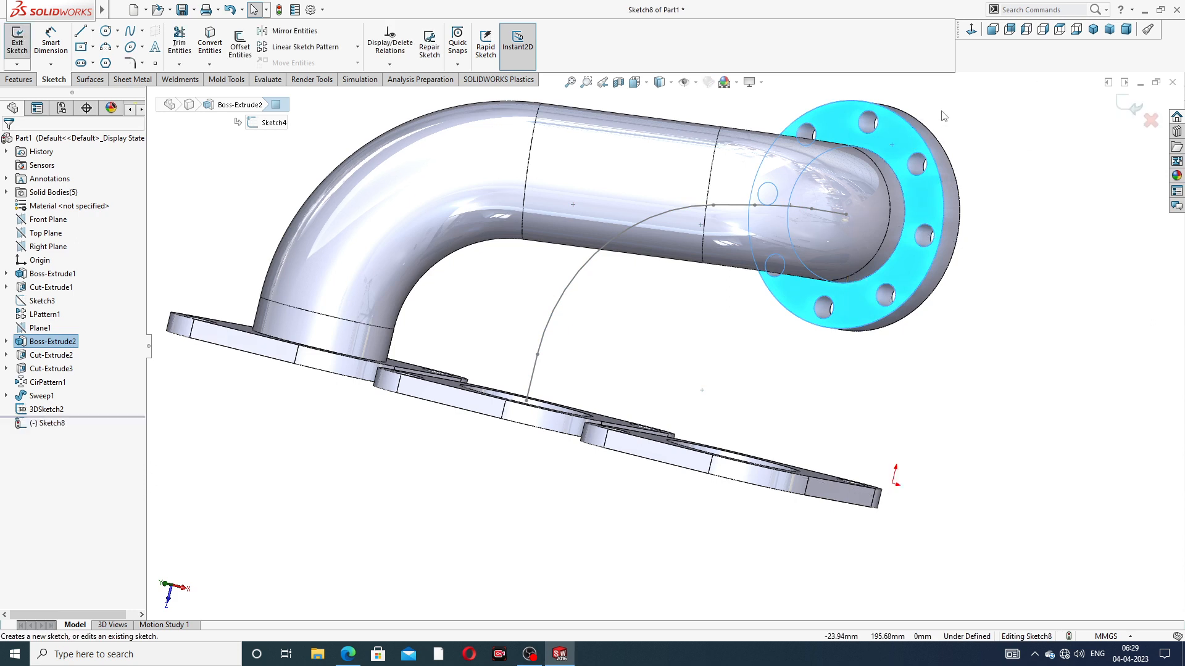
click(890, 164)
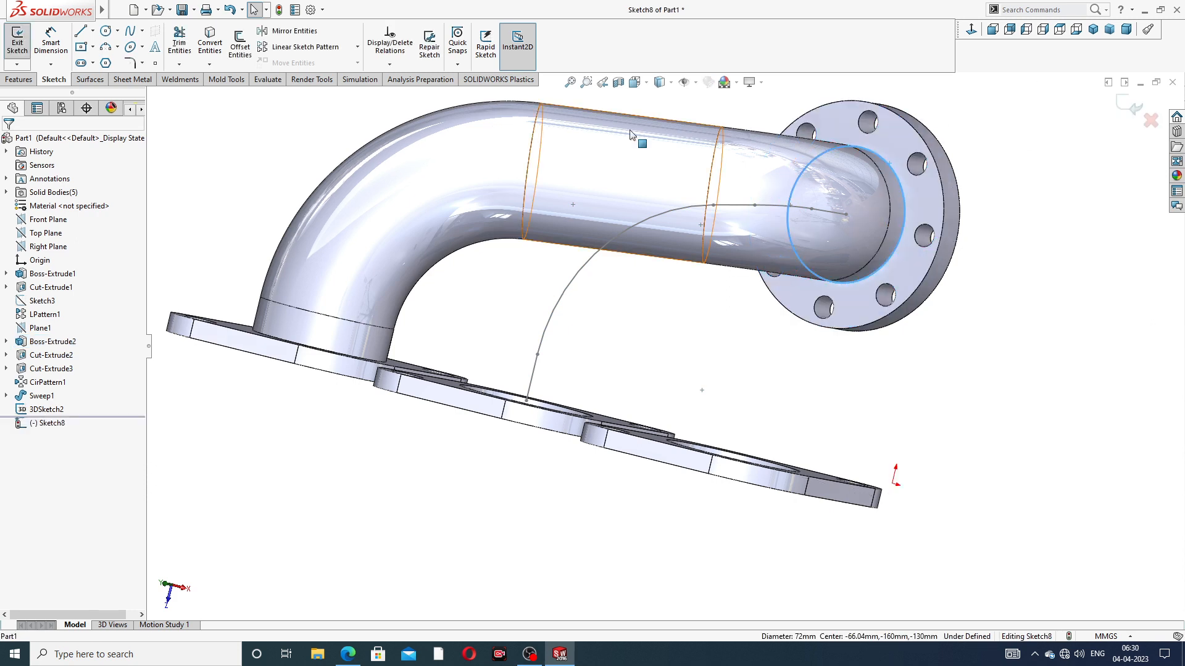
click(210, 43)
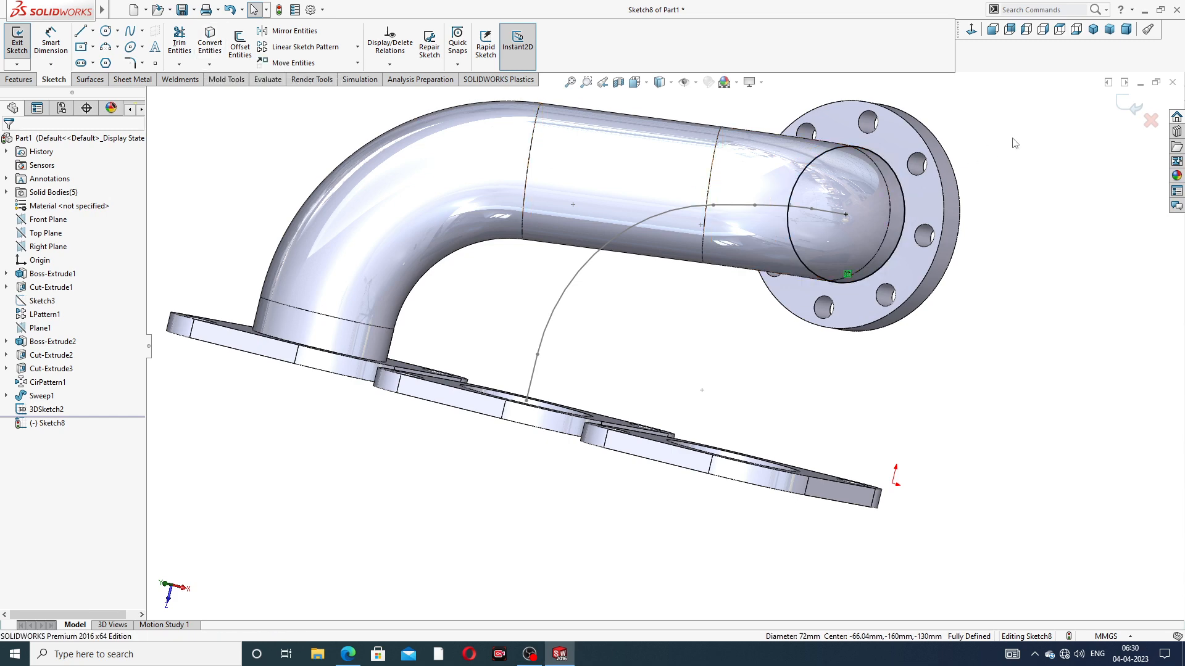
Close the profile sketch and sweep its circle along the filleted 3D path to form the second pipe from middle inlet to outlet flange
click(1133, 106)
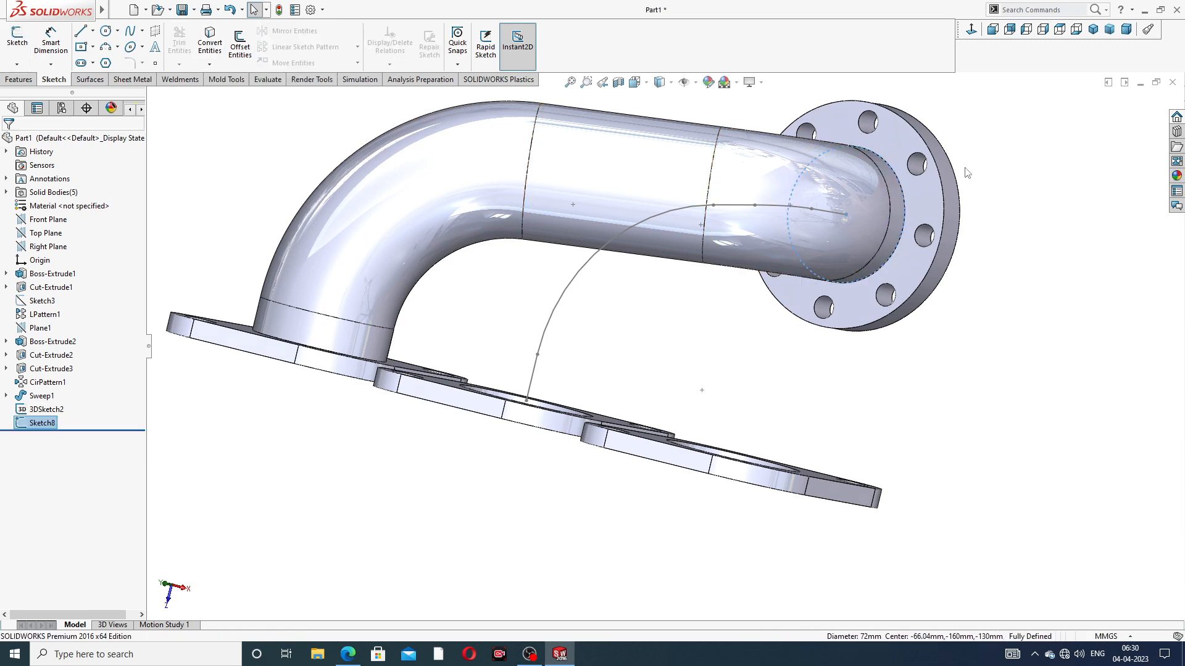
scroll(960, 152, up, 3)
middle_drag(728, 225, 715, 310)
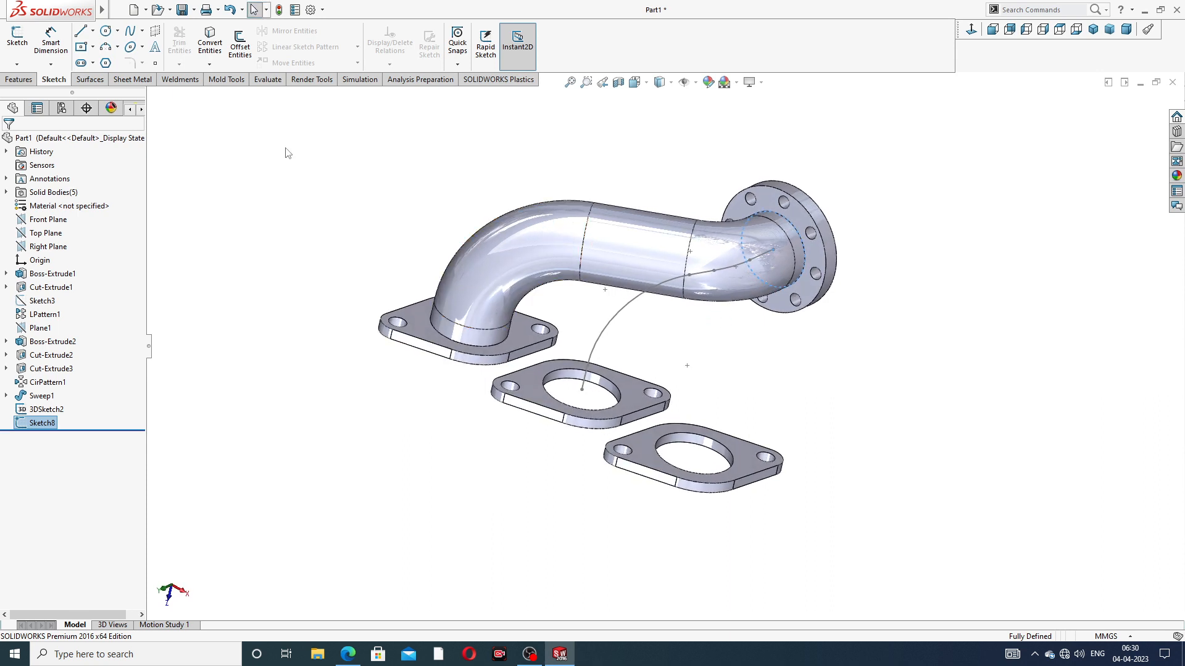
click(19, 79)
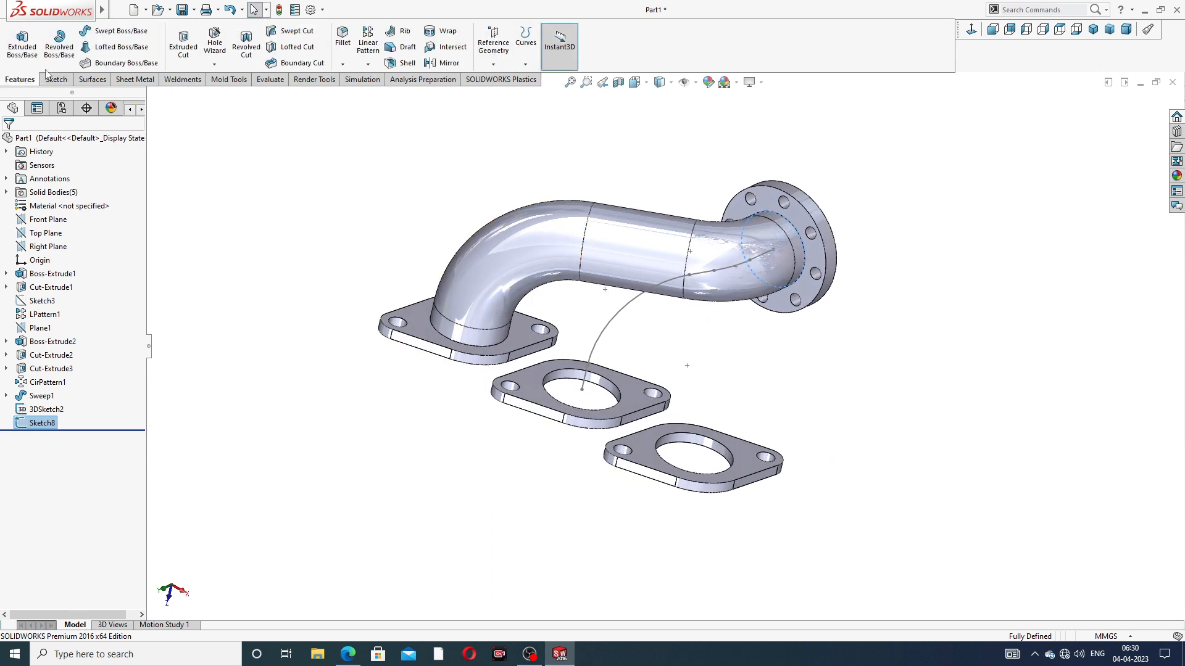
click(107, 37)
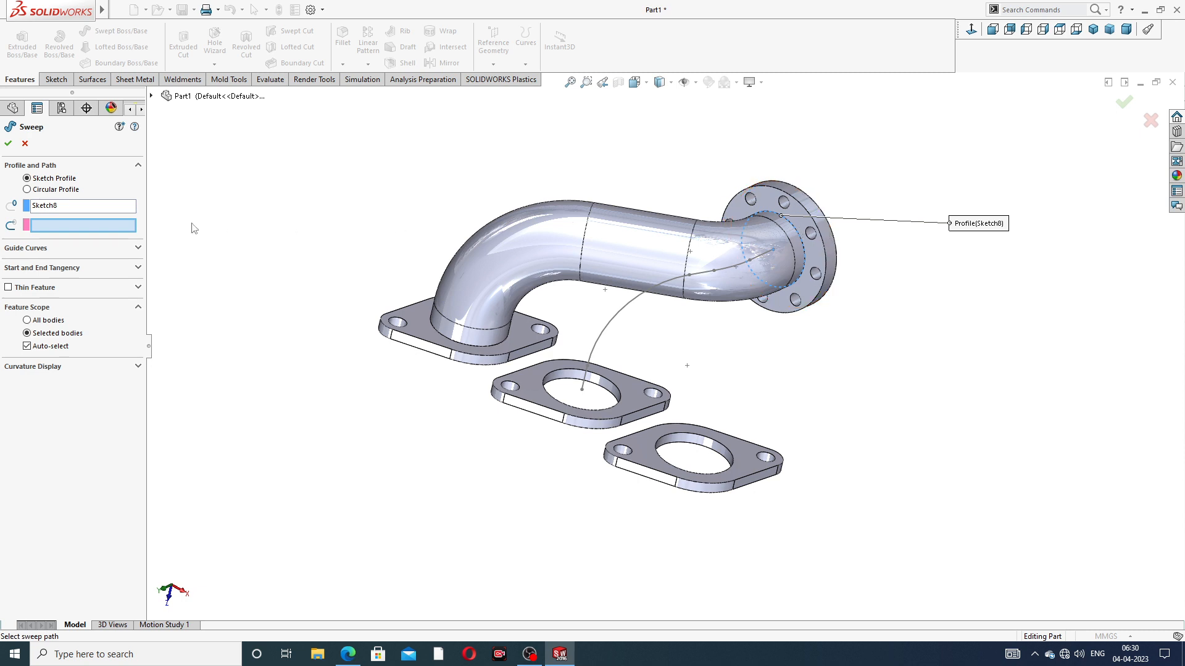
click(642, 299)
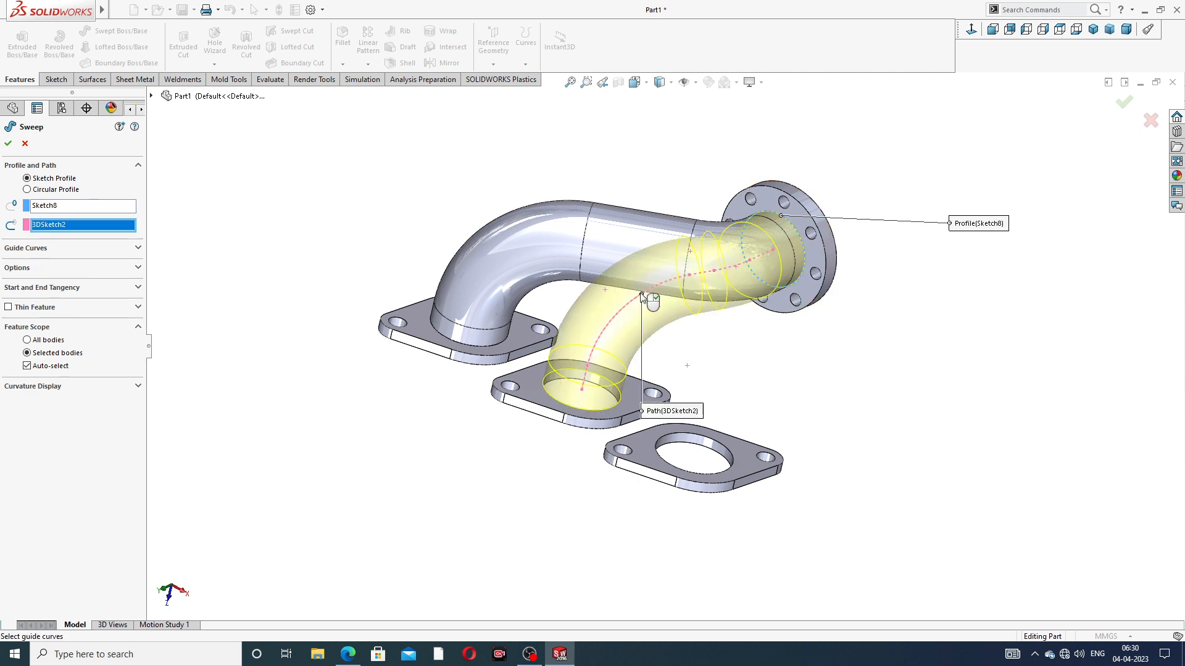
middle_drag(708, 320, 709, 317)
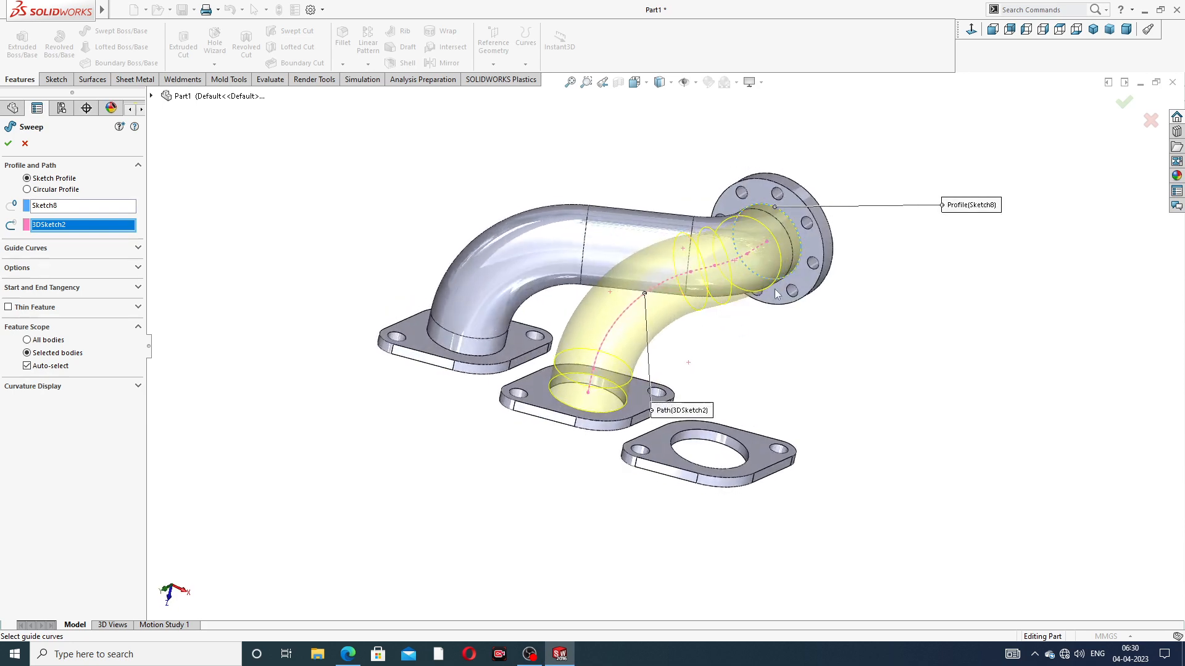
click(1122, 105)
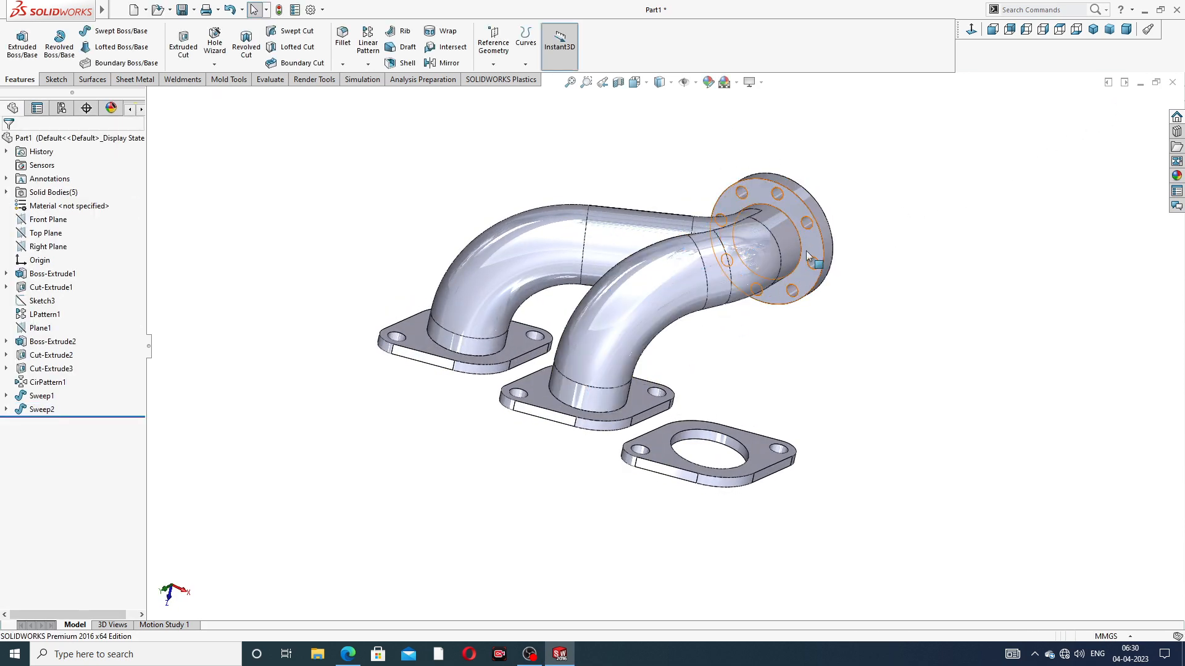
middle_drag(805, 250, 777, 242)
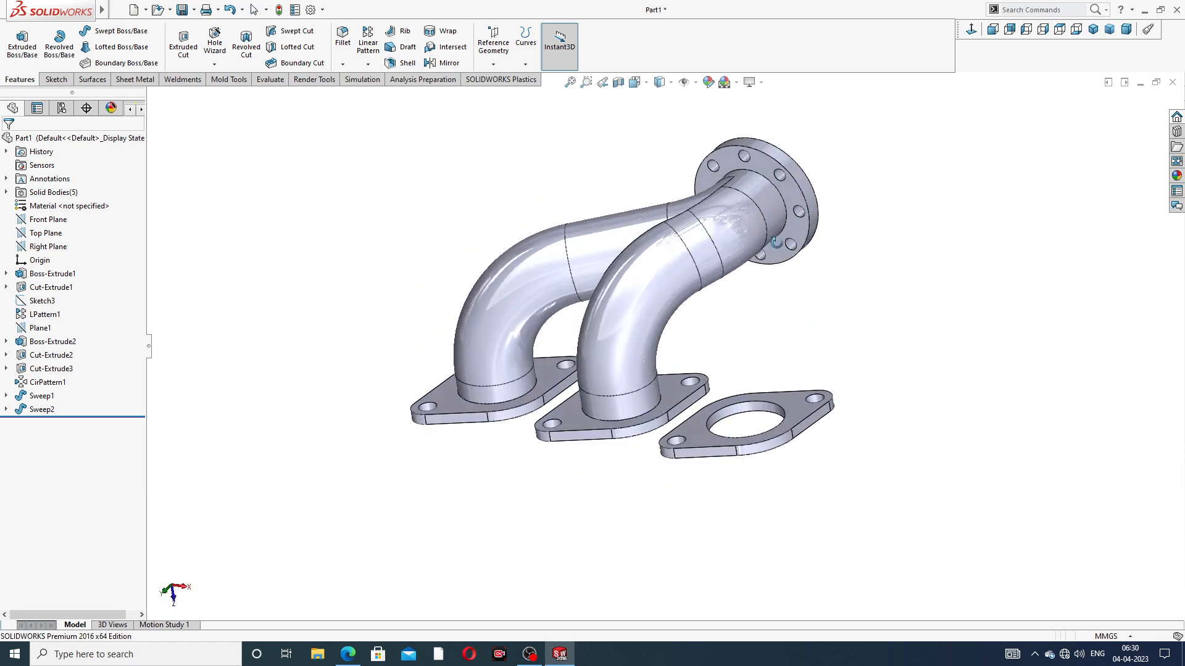
scroll(780, 290, down, 3)
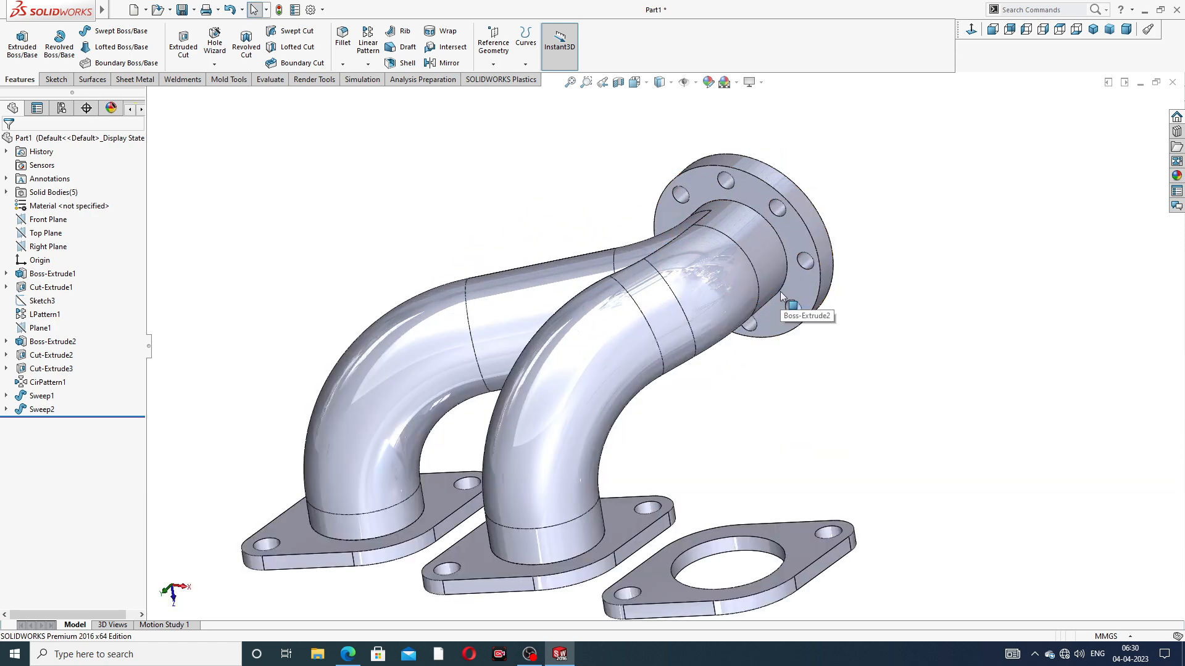
scroll(781, 295, up, 3)
middle_drag(765, 355, 574, 335)
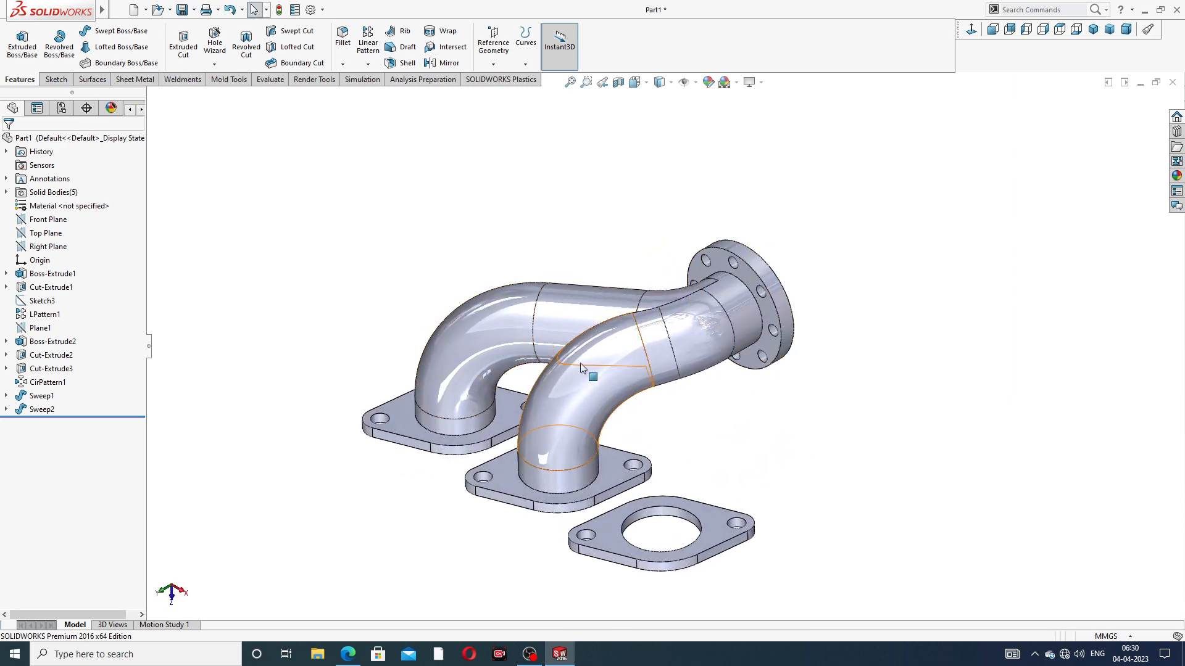
middle_drag(695, 394, 723, 400)
scroll(710, 419, down, 2)
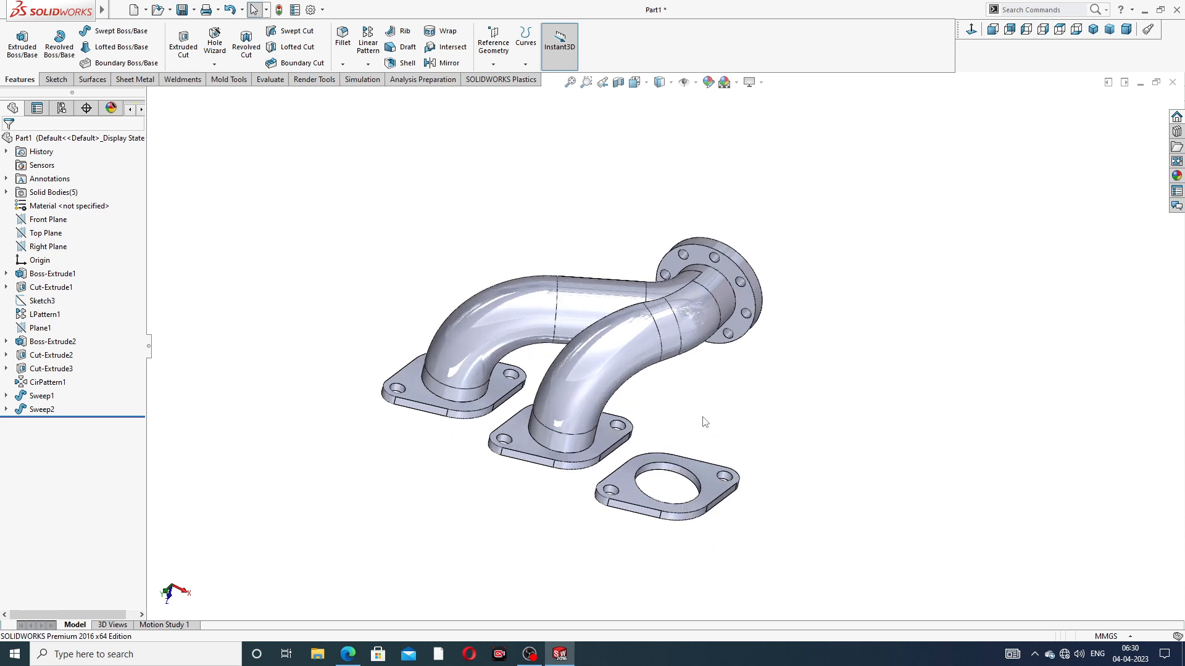
Start a new 3D sketch and draw a line along Y from the outlet flange's bore center back into the pipe
click(55, 80)
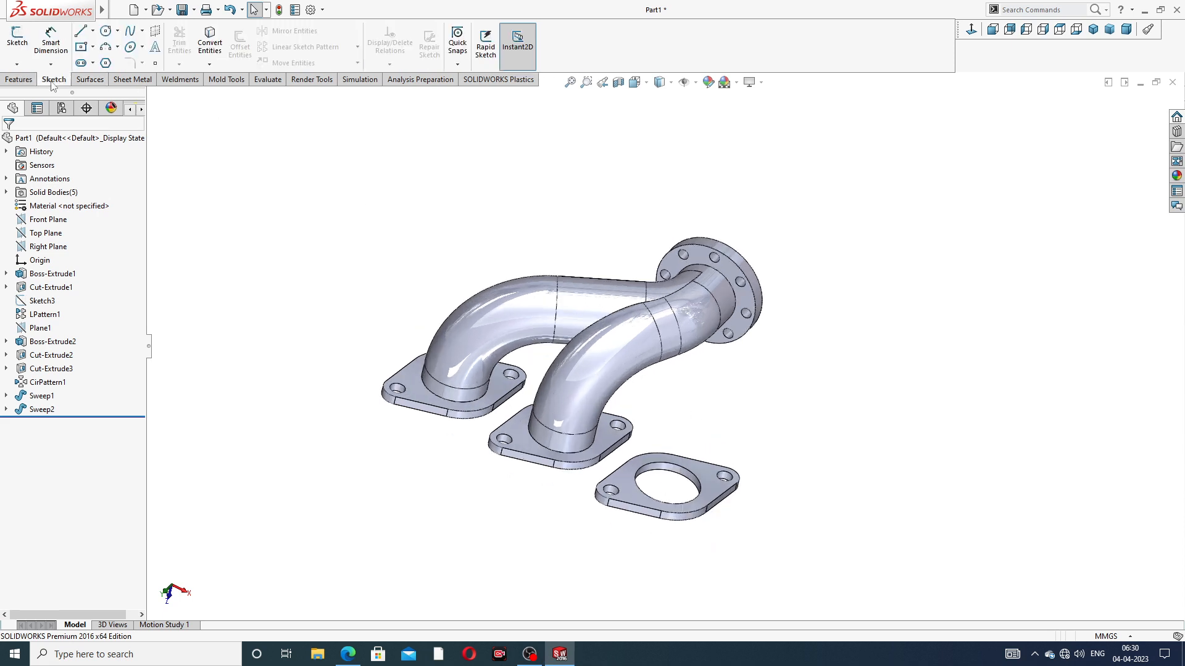
click(17, 64)
click(31, 89)
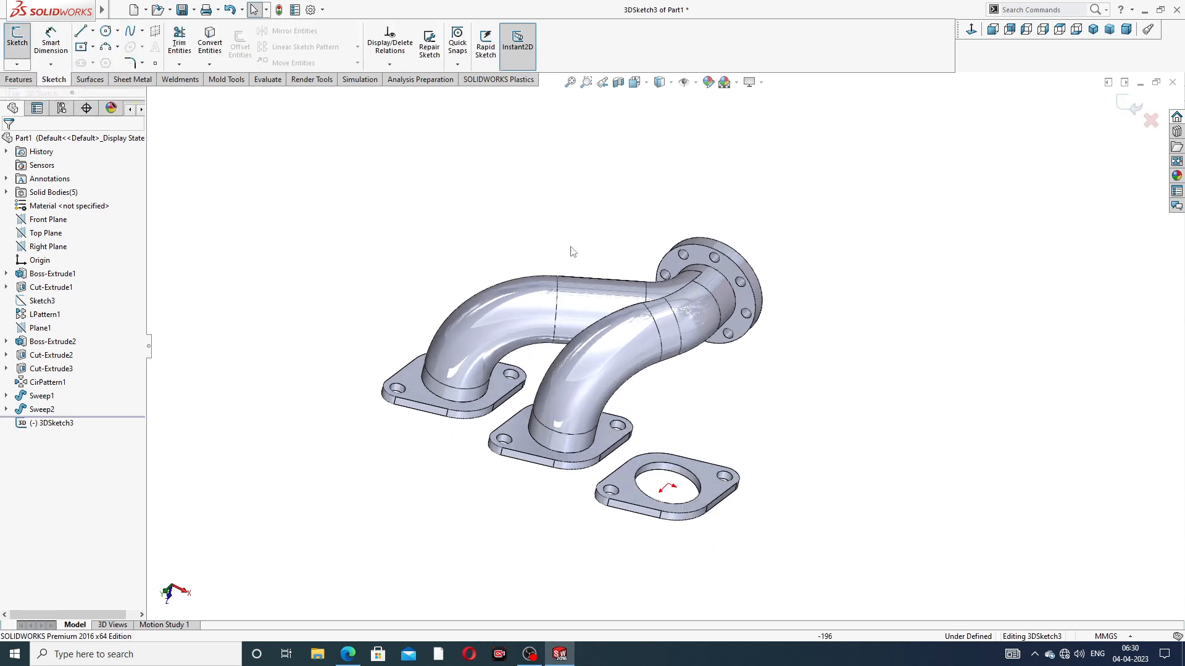
scroll(726, 340, up, 3)
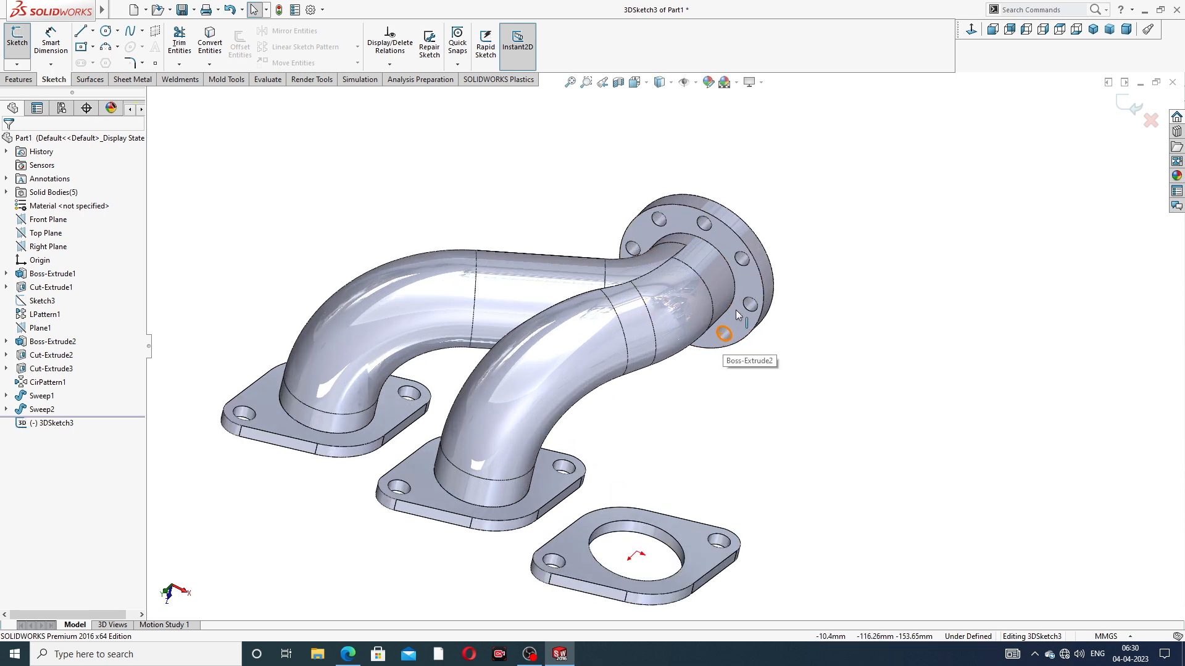
click(81, 31)
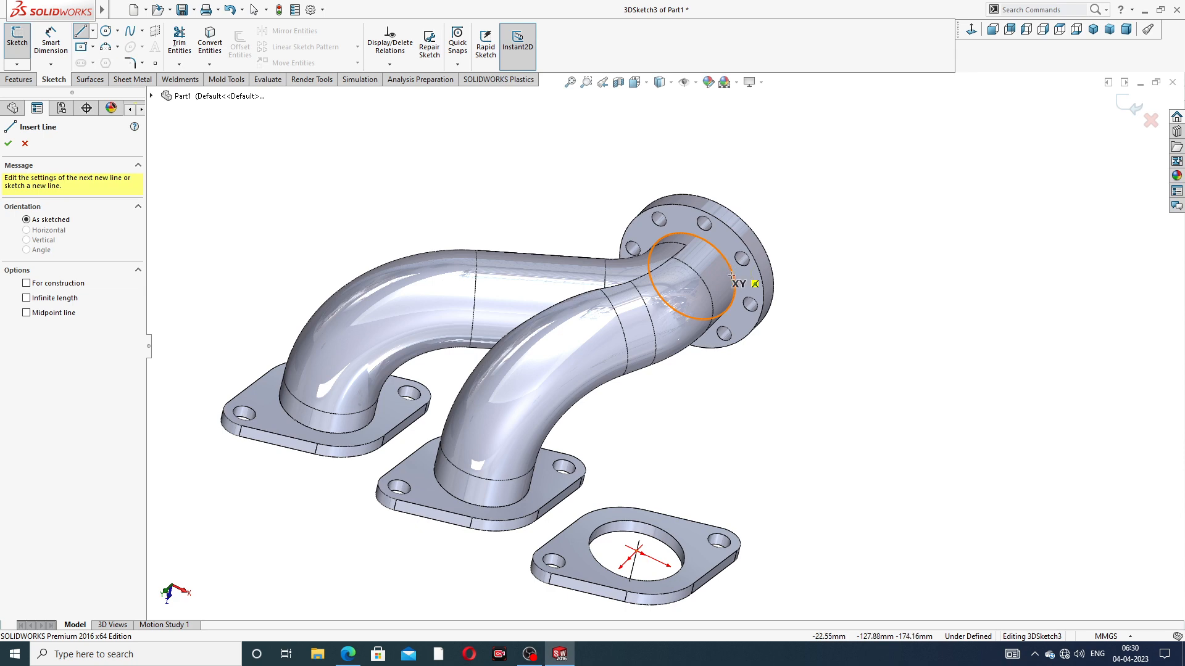
middle_drag(754, 373, 730, 264)
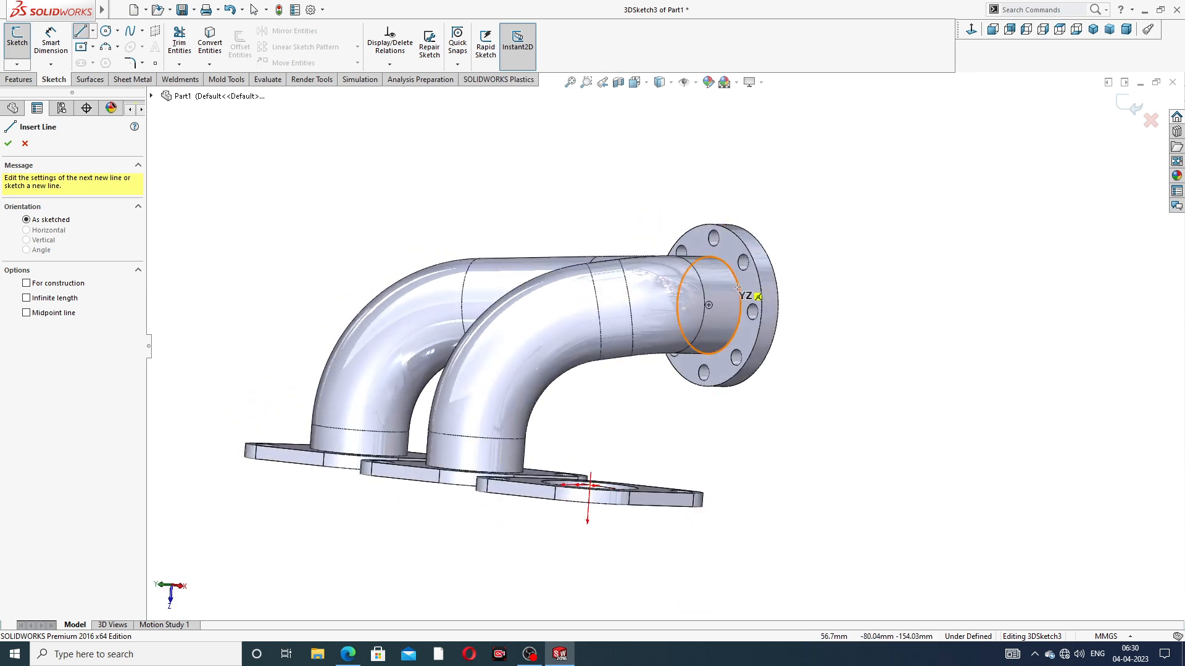
click(709, 305)
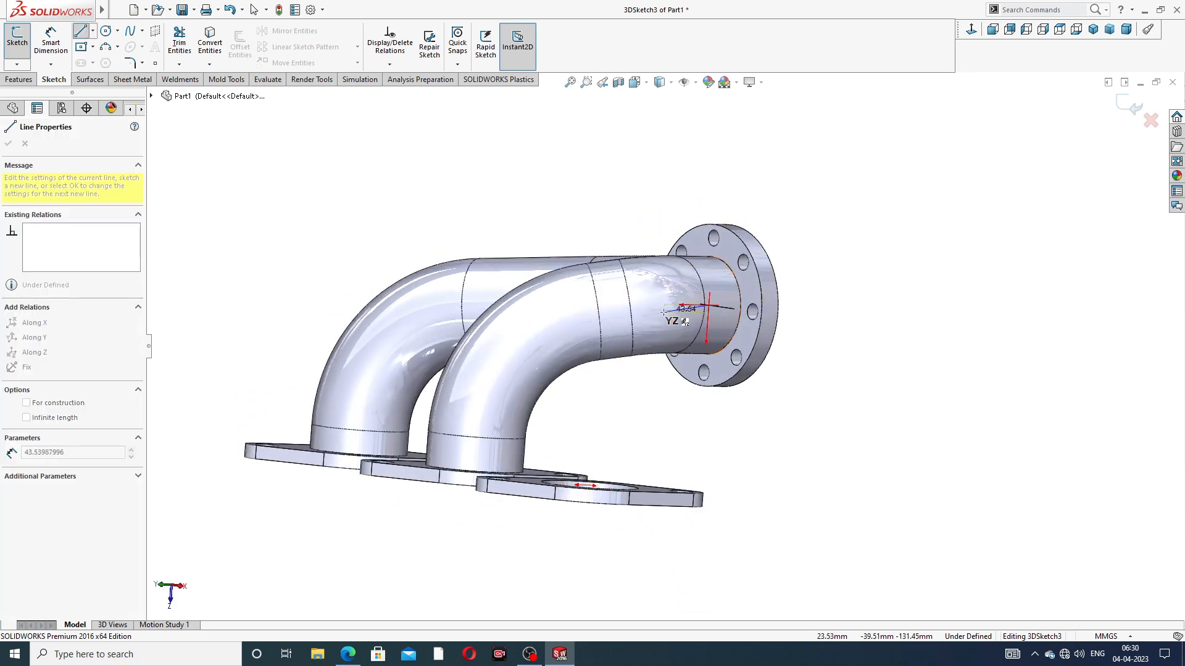
middle_drag(640, 307, 621, 338)
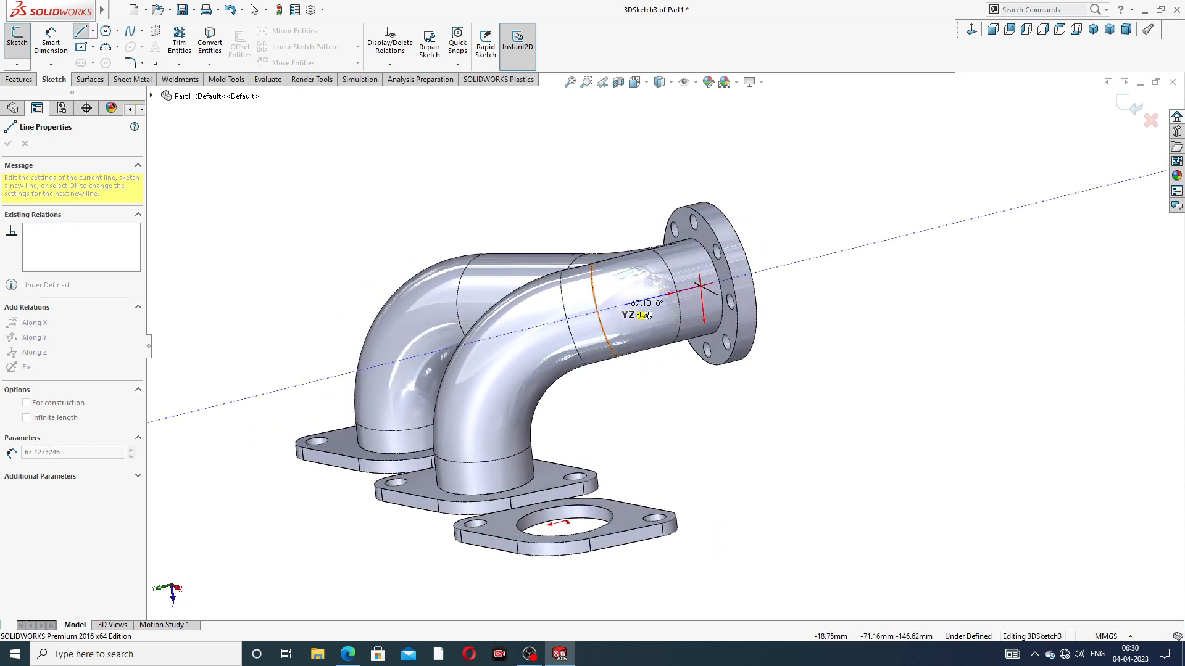
click(633, 302)
right_click(779, 185)
click(806, 190)
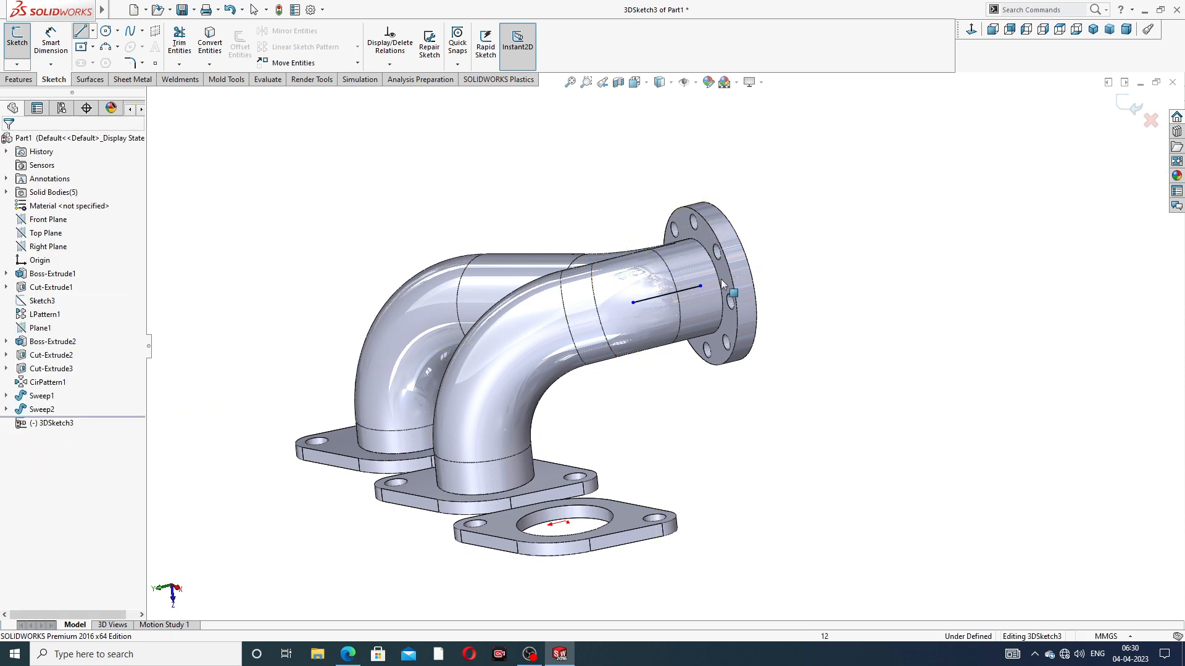
Draw a line along Z from the center of the third inlet flange's large hole upward
middle_drag(728, 274, 773, 325)
scroll(769, 321, up, 1)
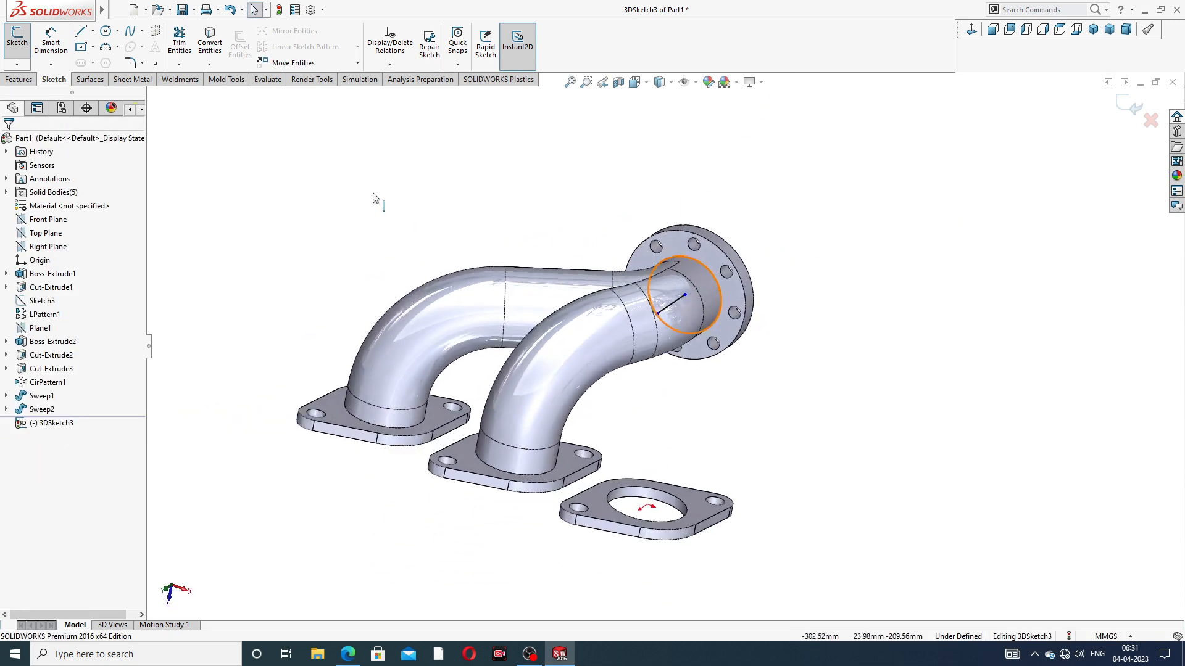
click(81, 31)
middle_drag(694, 384, 679, 477)
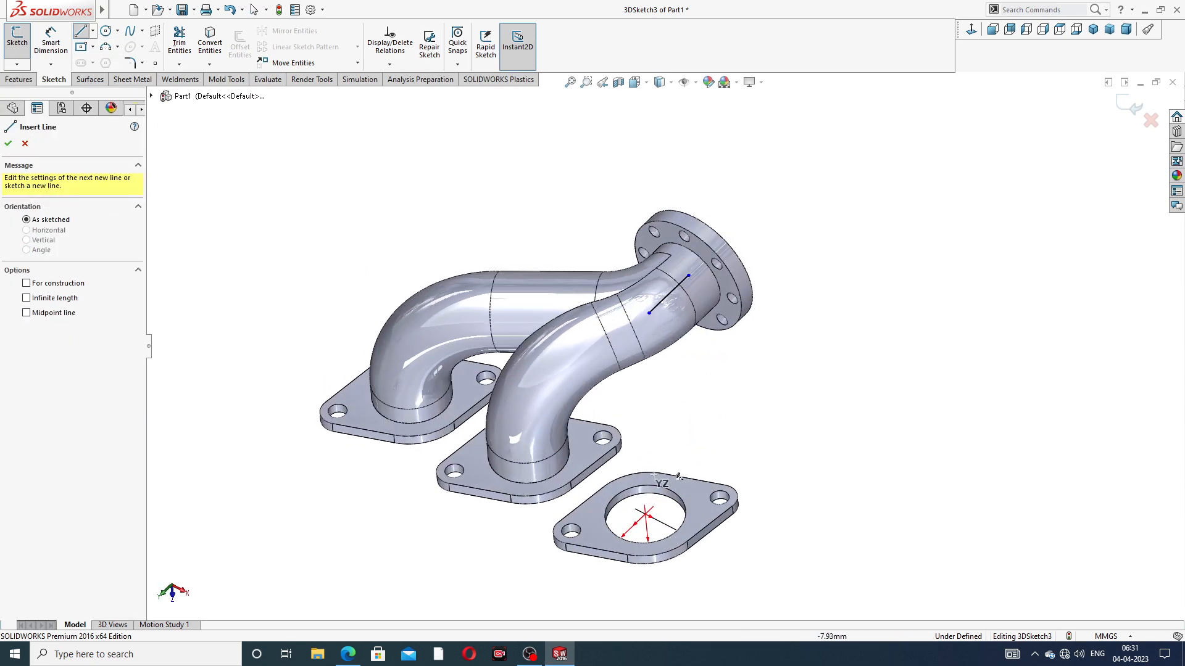
click(645, 514)
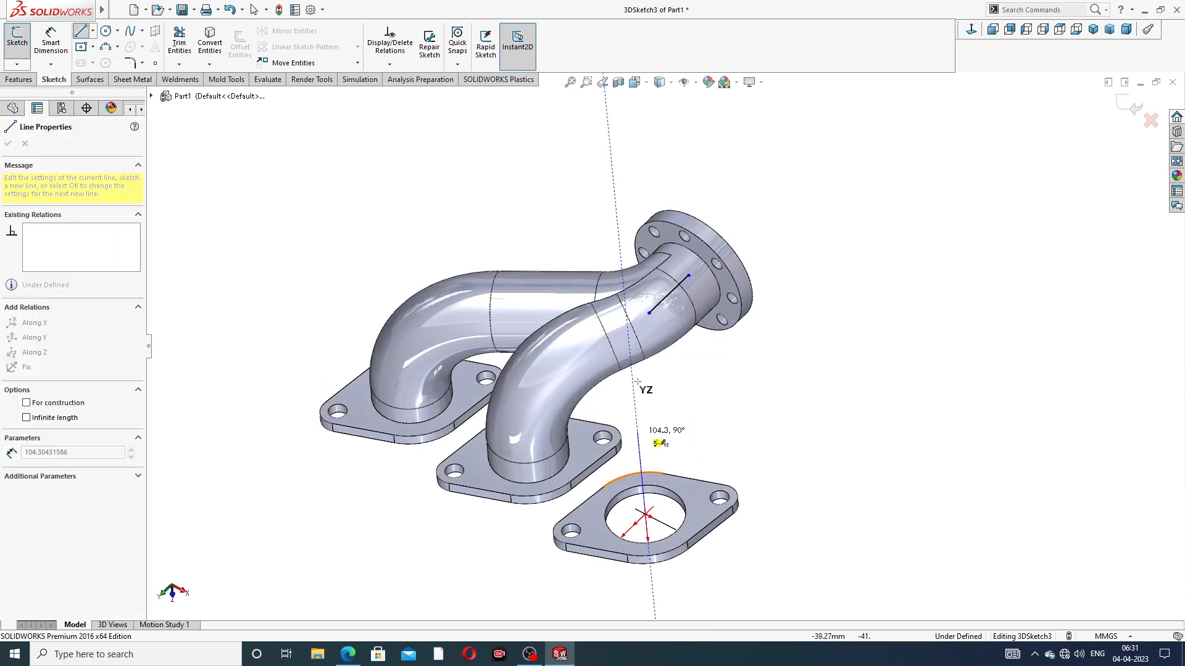
click(638, 426)
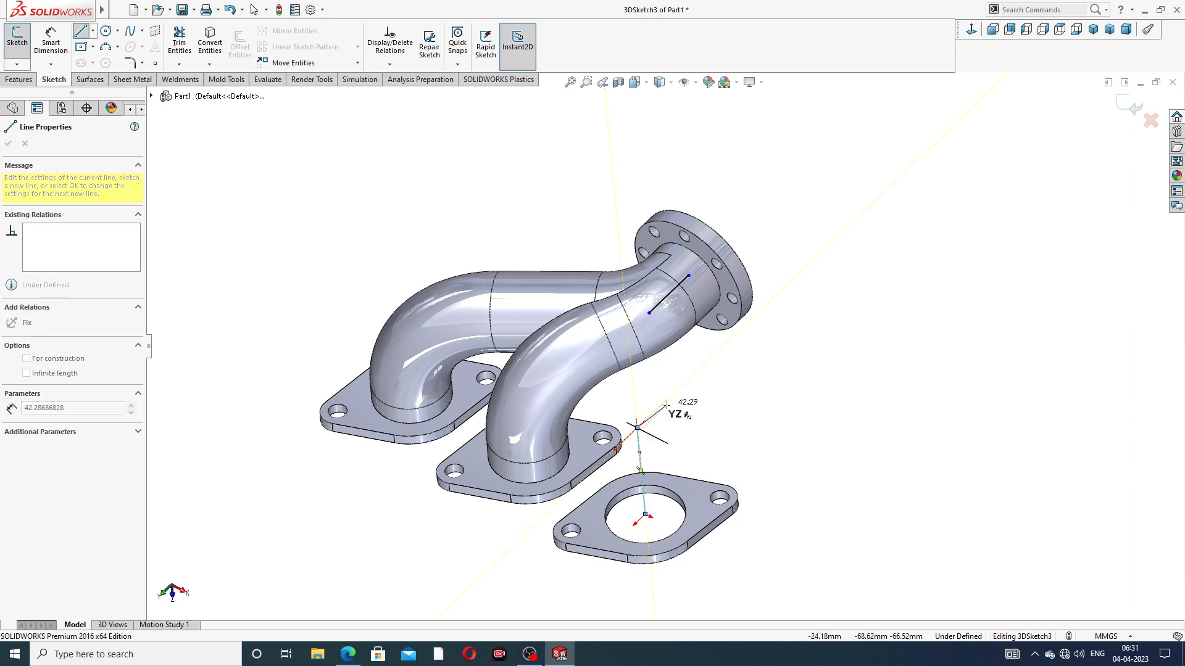
right_click(667, 404)
click(692, 414)
Shorten the vertical line above the third inlet flange to about 74 mm by moving its free end down
middle_drag(704, 412, 608, 424)
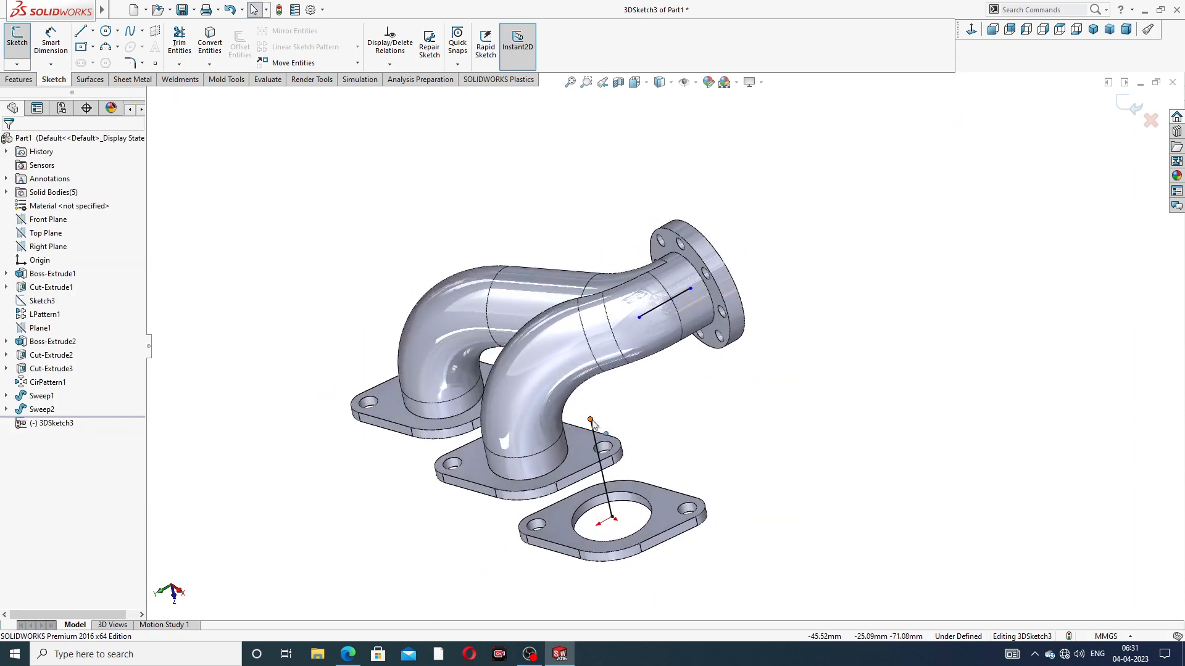
drag(591, 420, 599, 452)
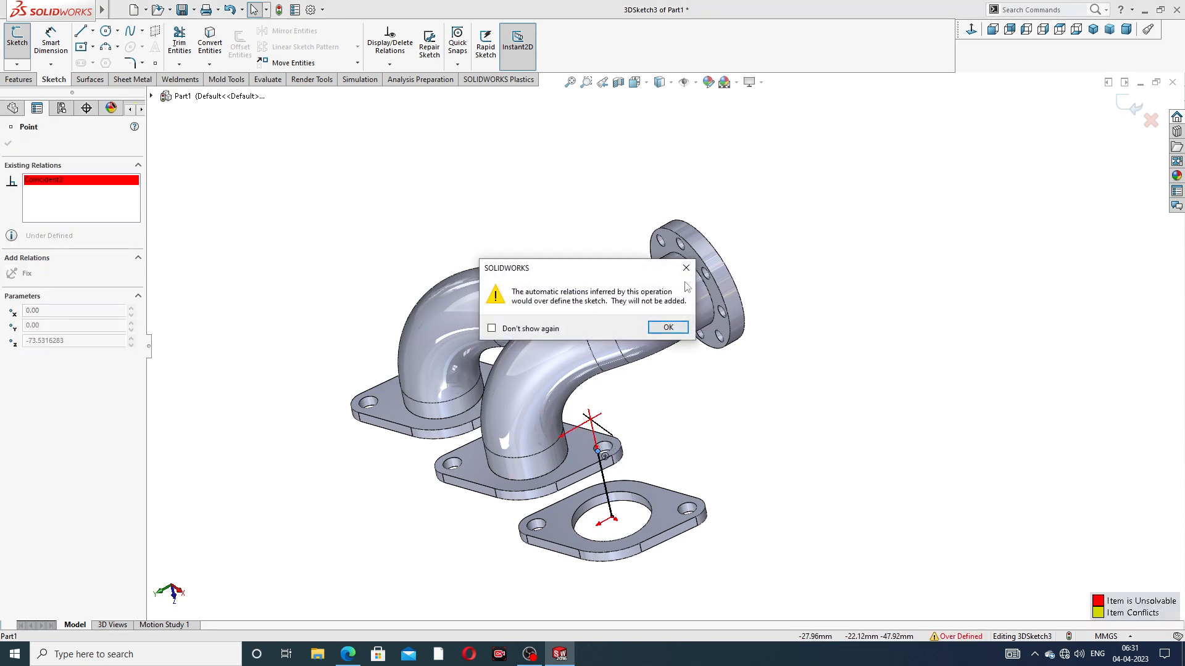
click(686, 269)
click(679, 449)
Connect the vertical line's upper end to the inner end of the outlet flange line with an angled line
middle_drag(680, 445, 691, 361)
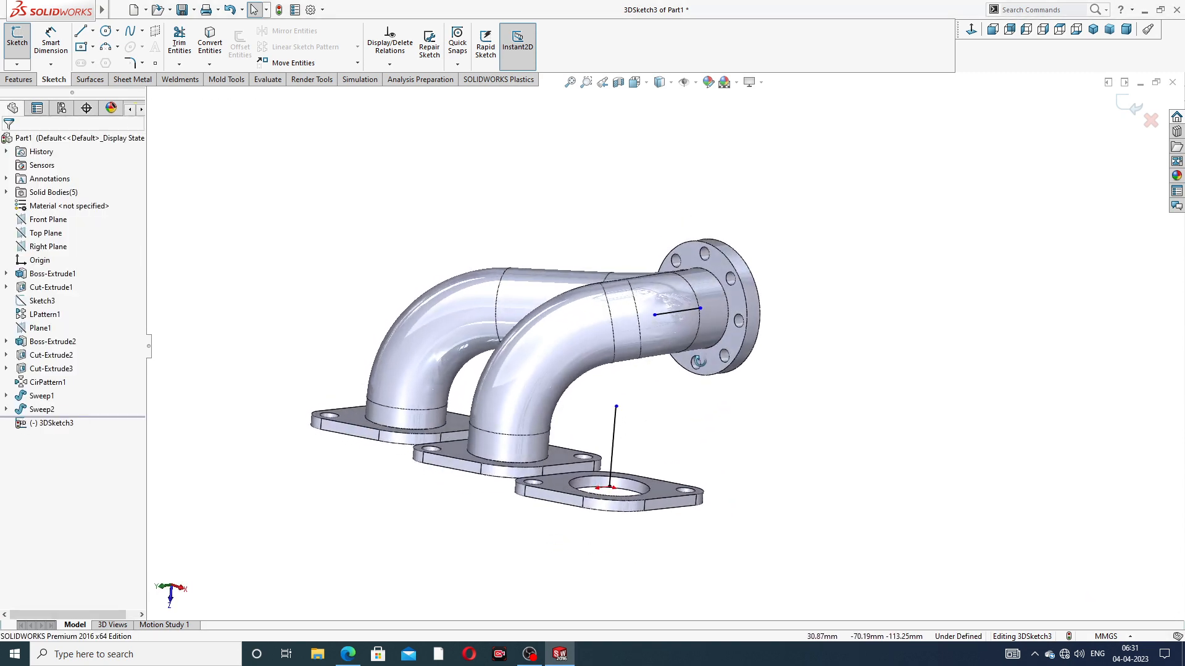
click(82, 33)
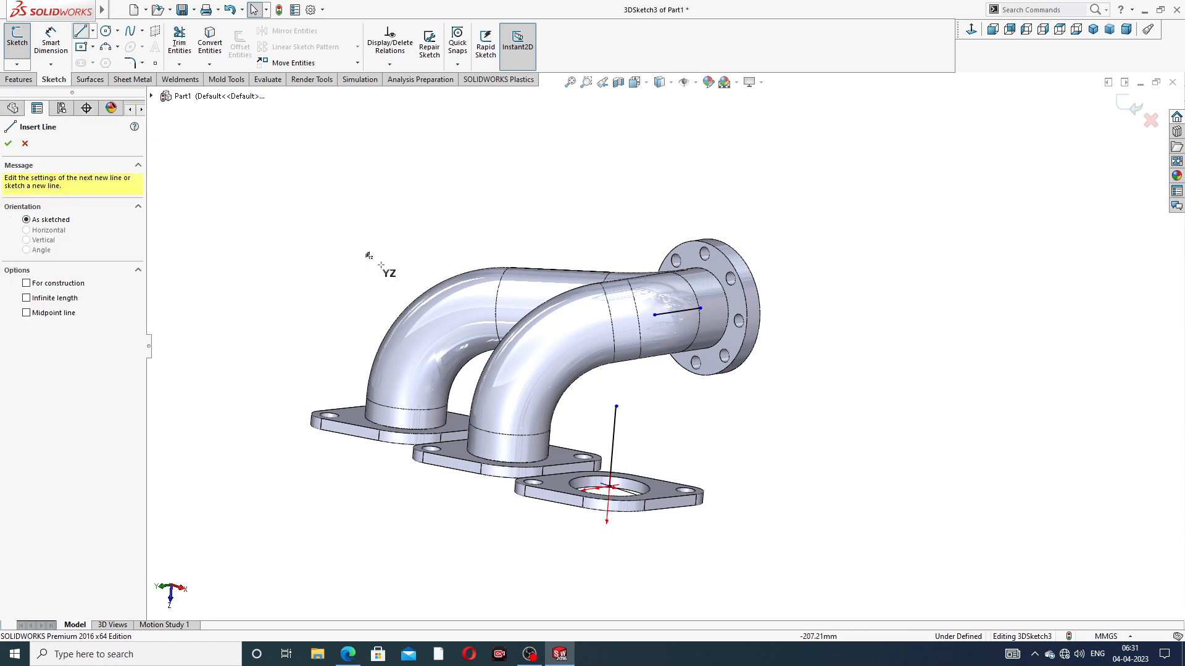
click(616, 406)
click(654, 315)
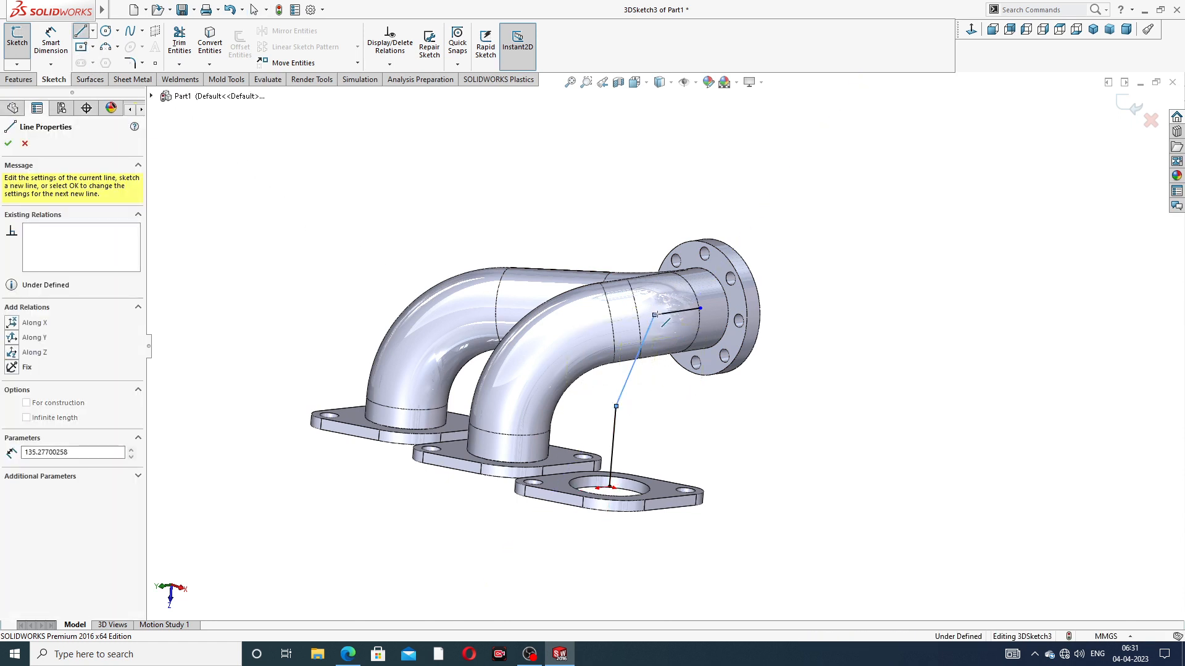
right_click(775, 224)
click(797, 236)
Merge the angled line's upper corner point with the adjacent sketch point on the outlet flange line
mouse_move(712, 358)
middle_down()
mouse_move(680, 350)
mouse_move(687, 389)
middle_up()
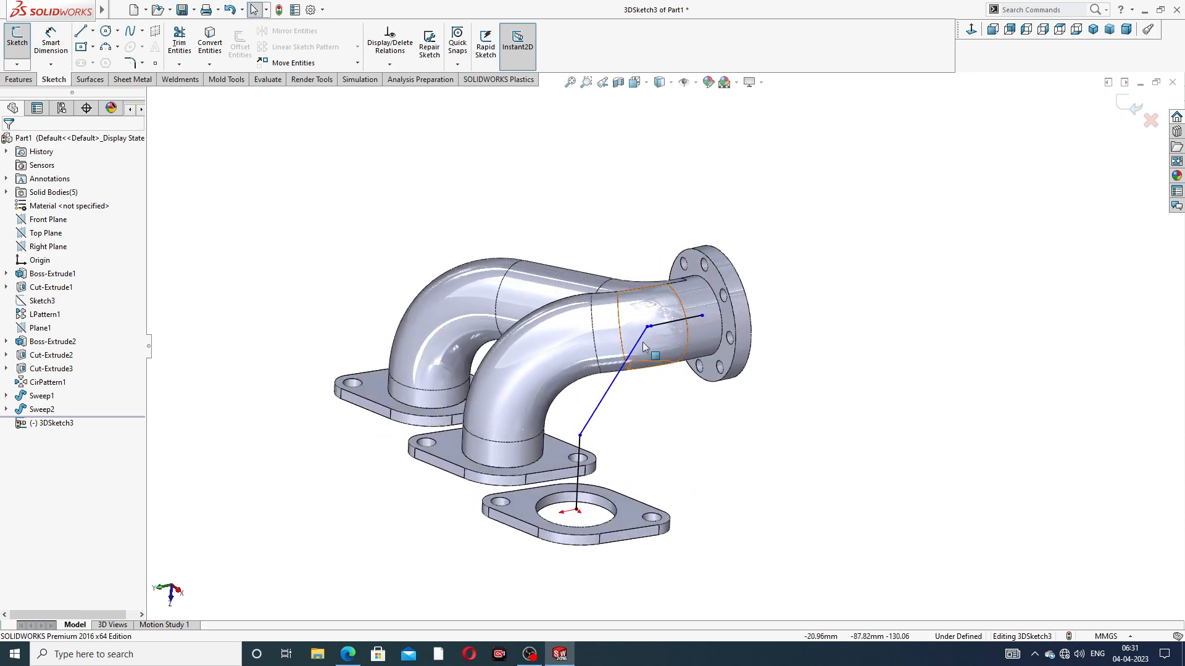
scroll(692, 336, down, 8)
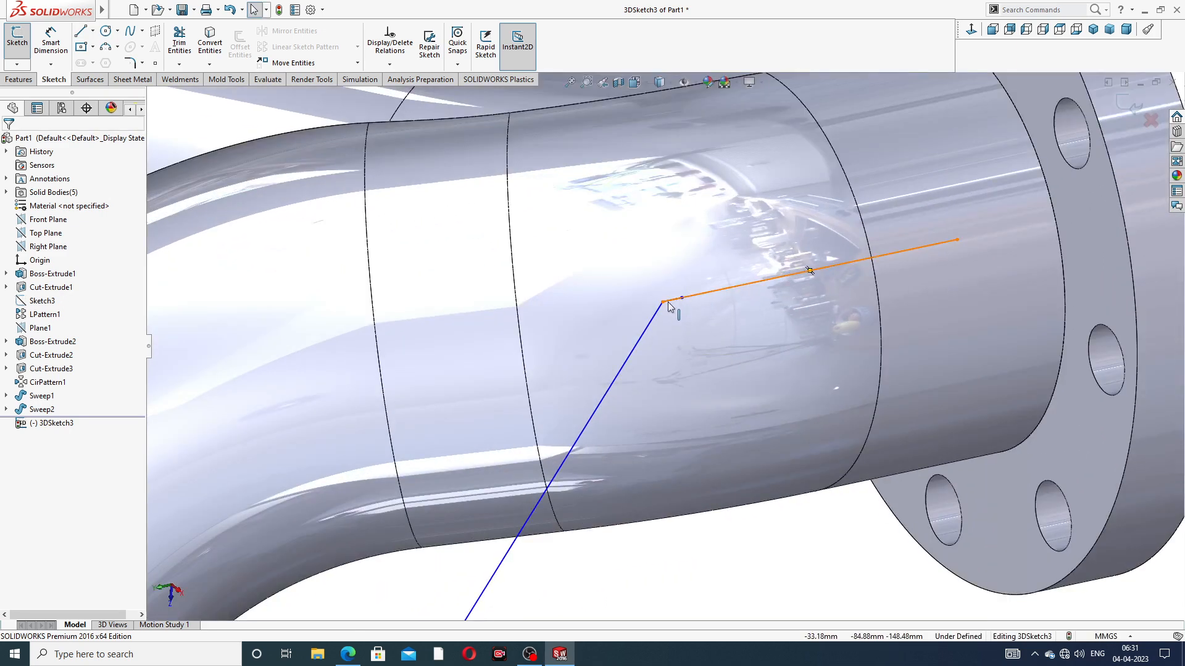
drag(663, 303, 681, 298)
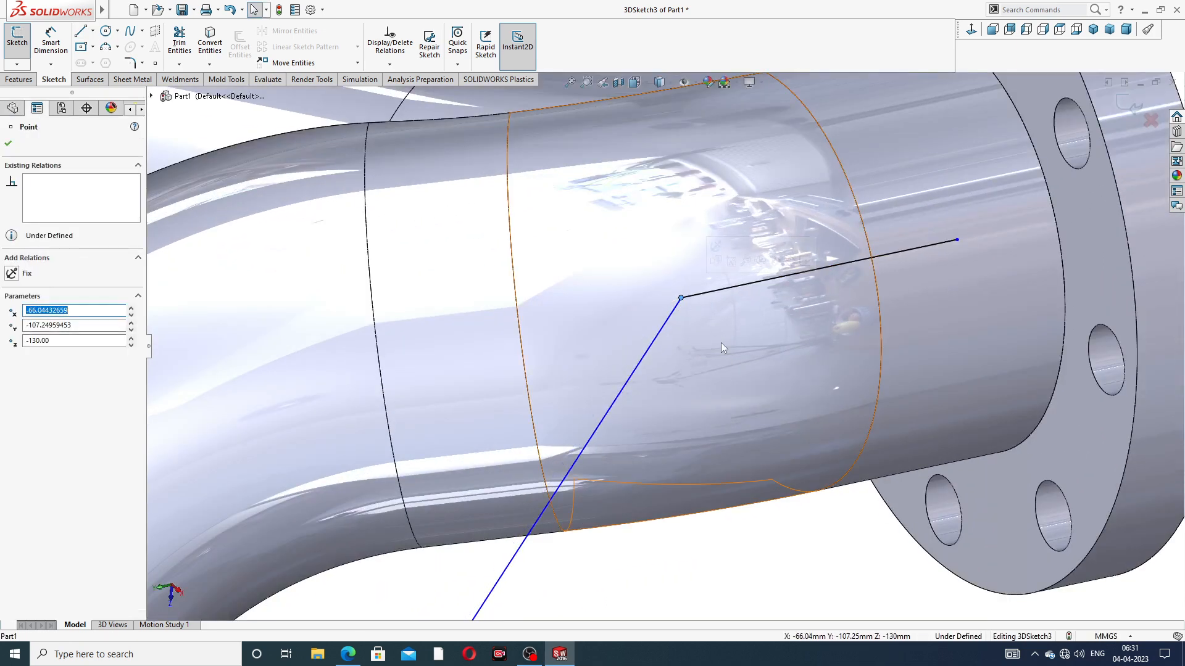
scroll(754, 391, up, 6)
click(713, 454)
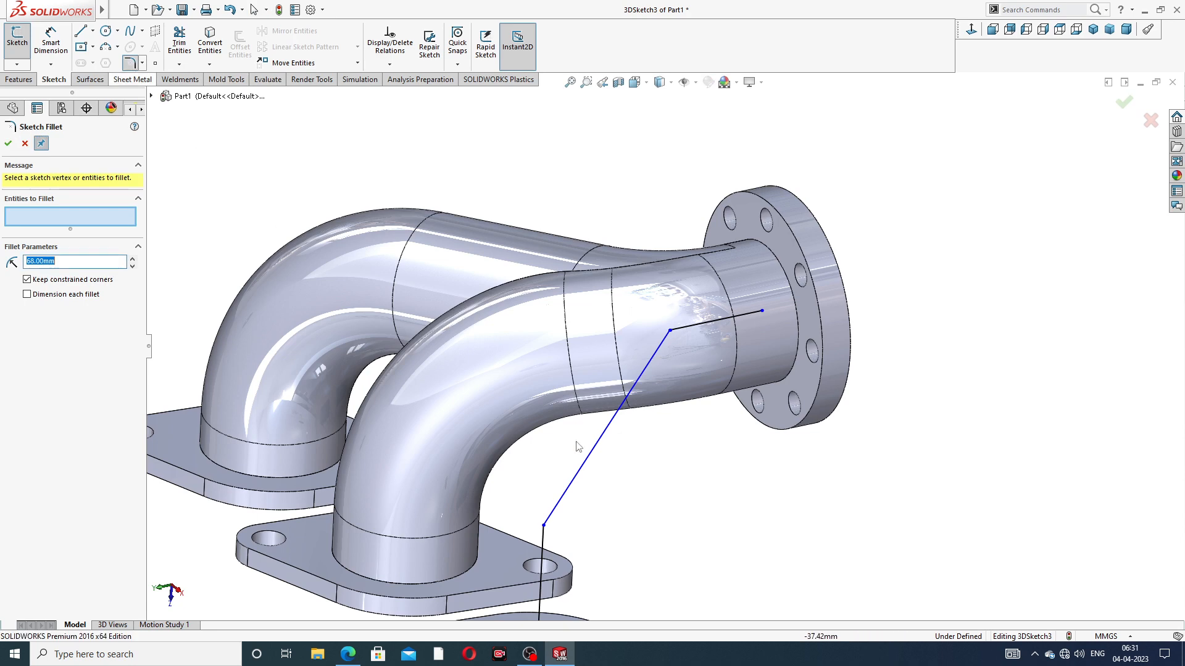
click(24, 144)
Dimension the vertical line above the third inlet flange to 106 mm
click(50, 44)
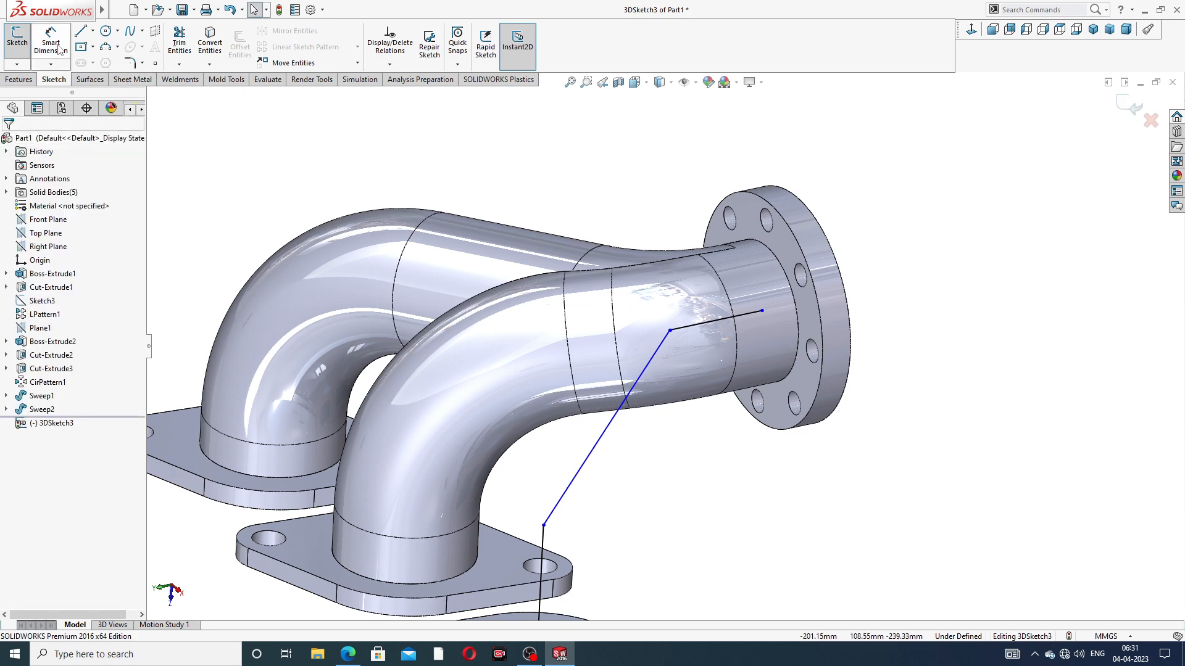
scroll(592, 489, up, 3)
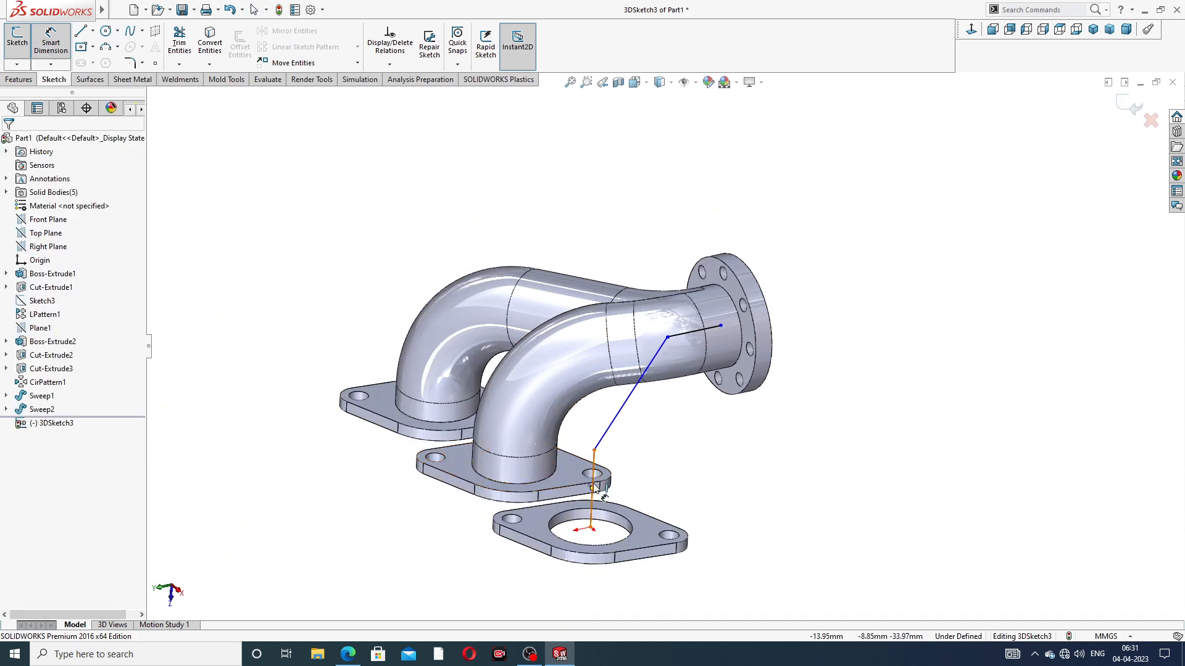
click(594, 473)
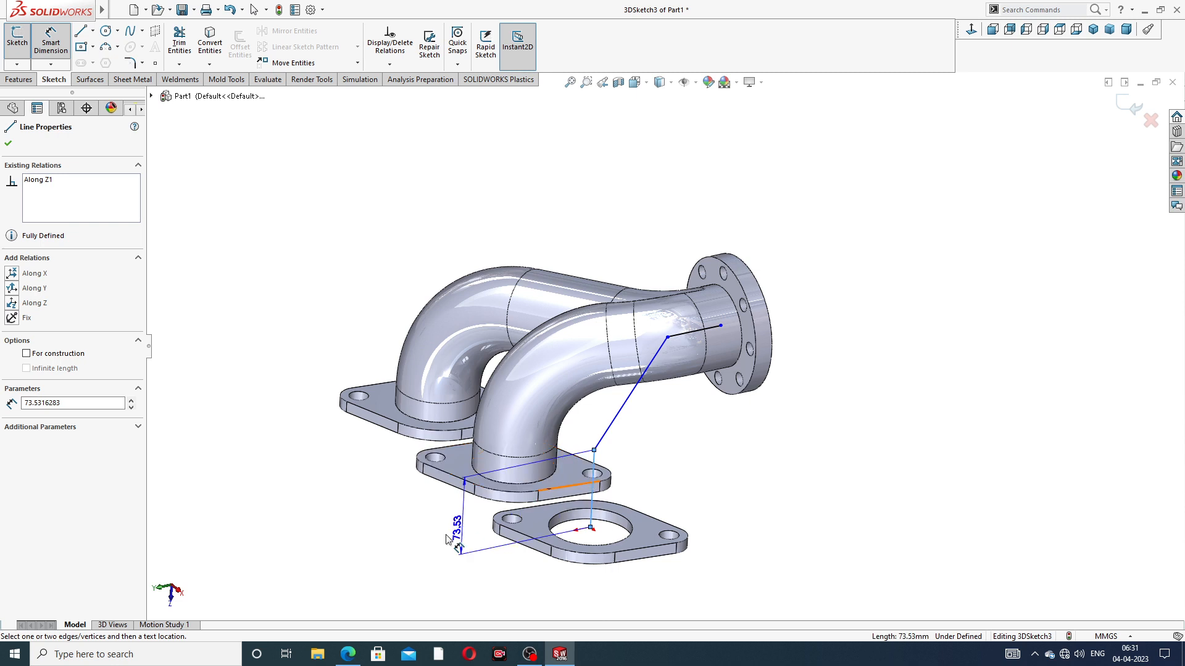
click(423, 530)
text(10)
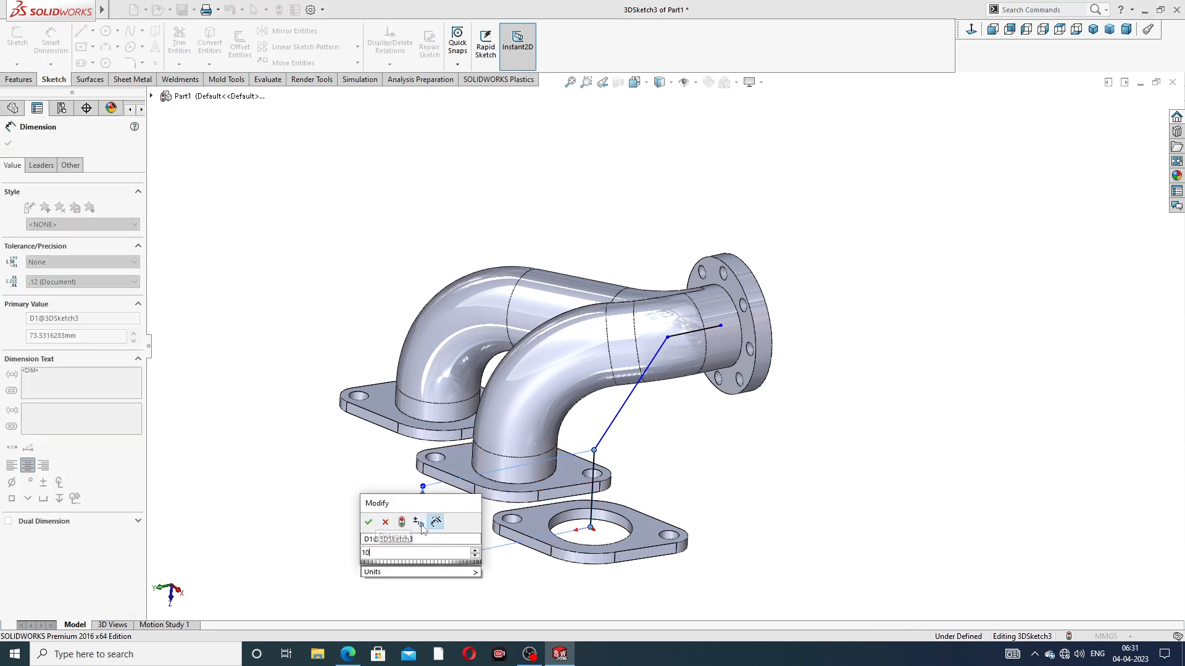
text(6)
key(Return)
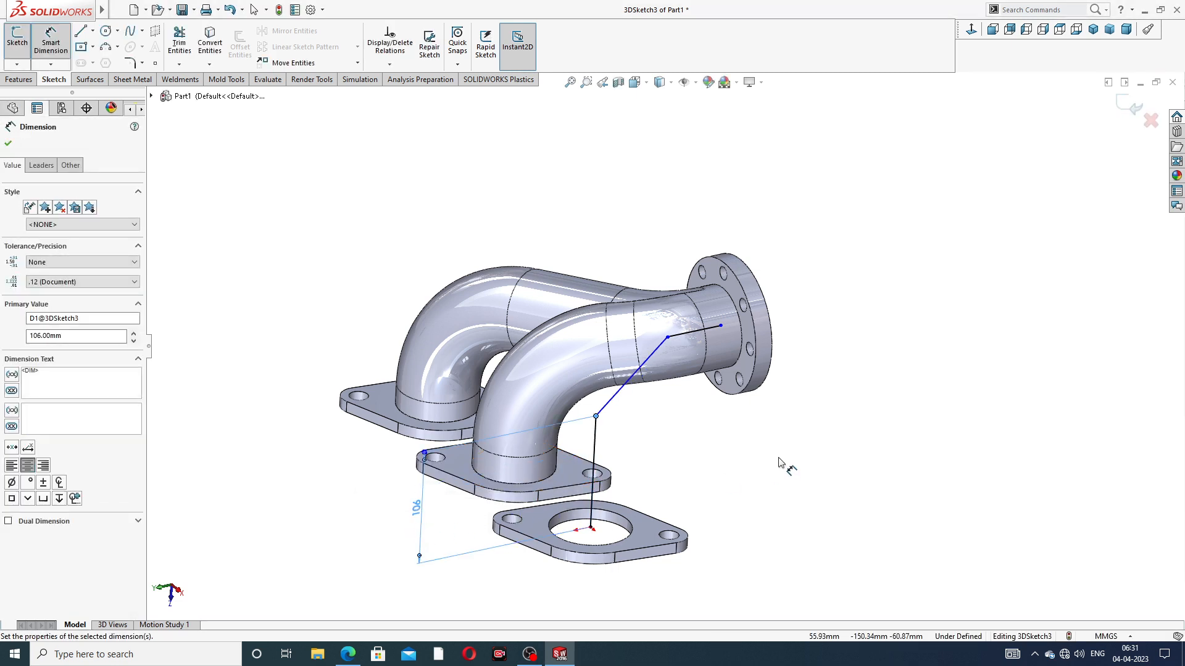
Dimension the line at the outlet flange to 56 mm and finish dimensioning
click(686, 335)
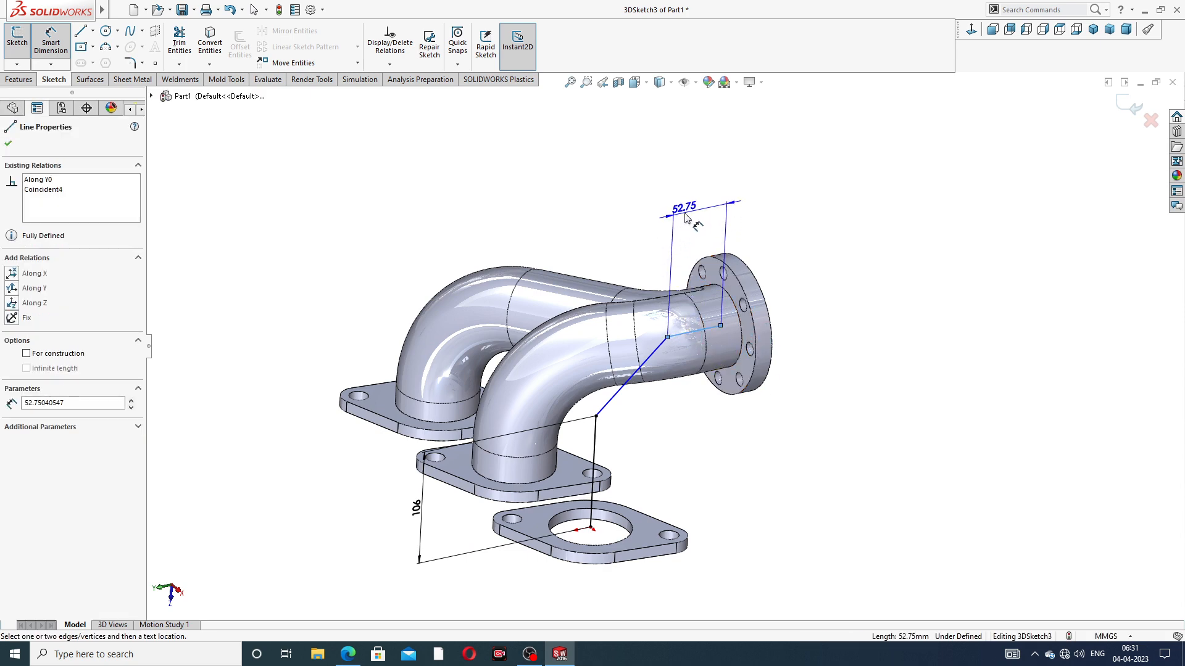
click(684, 210)
text(56)
key(Return)
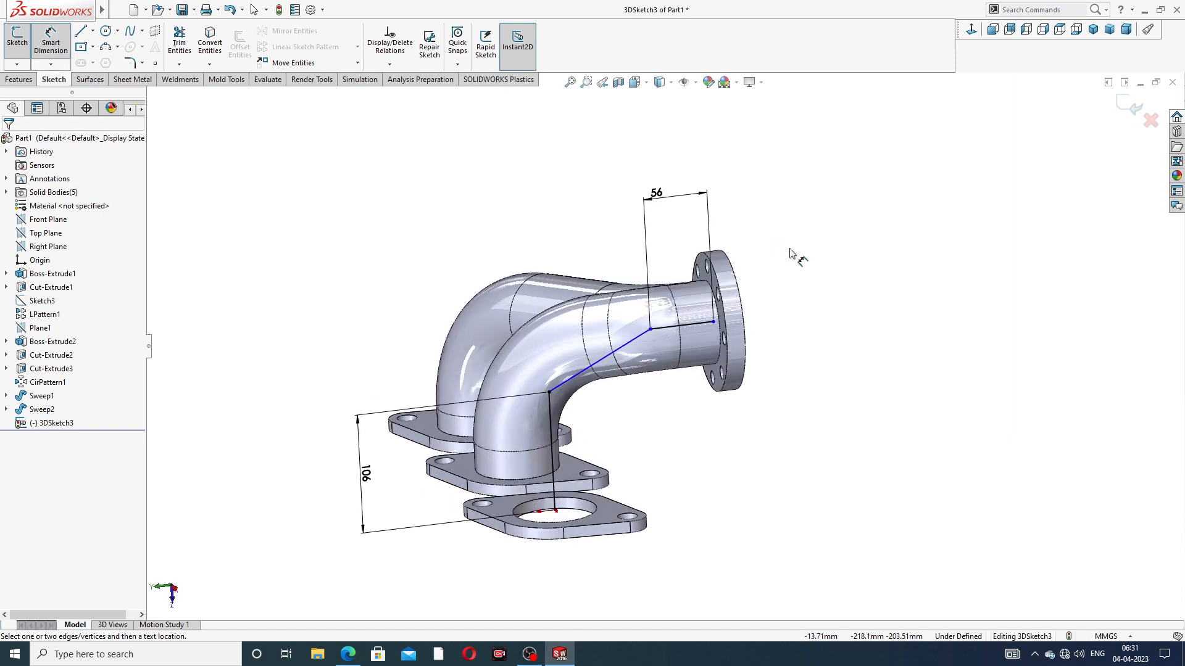
right_click(823, 233)
click(861, 271)
Move the outlet line's outer endpoint to the center of the pipe's end circle at Y -160 mm
scroll(758, 327, down, 4)
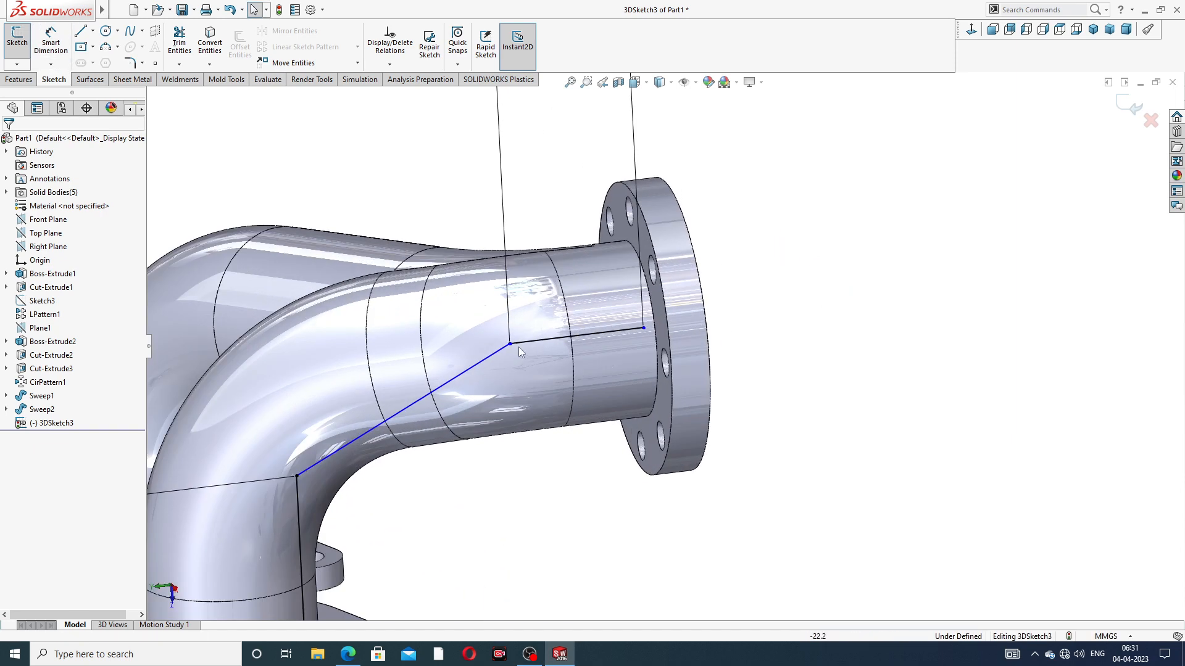
click(644, 328)
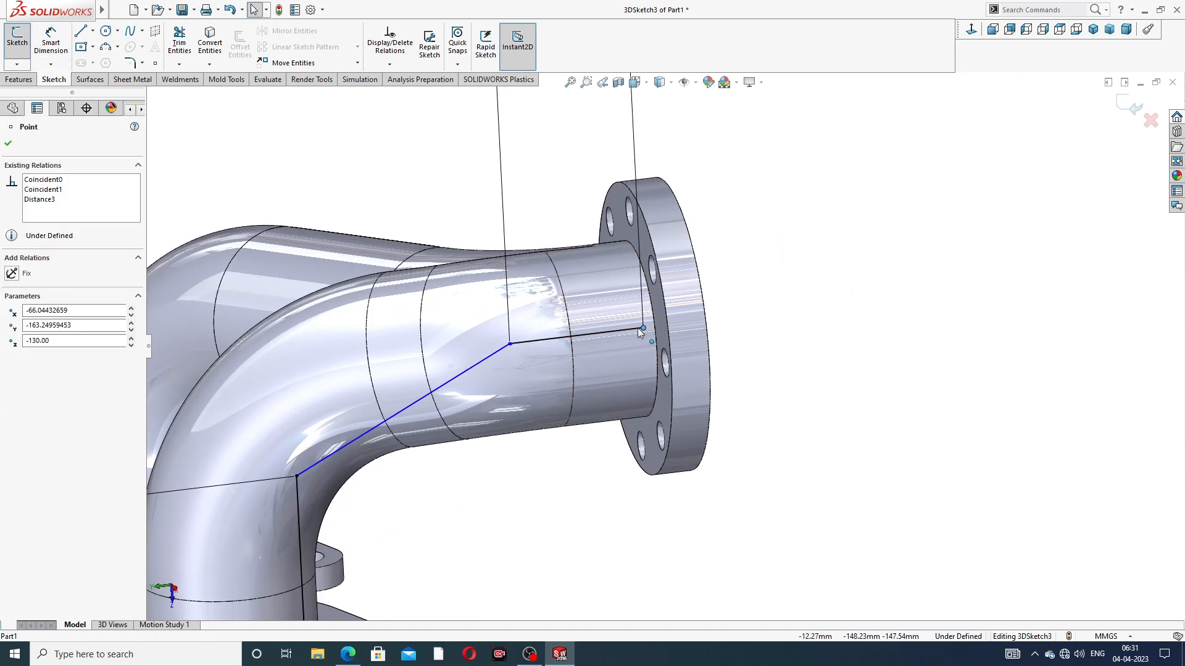
mouse_move(638, 327)
mouse_down()
mouse_move(627, 331)
mouse_move(657, 329)
mouse_move(636, 330)
mouse_up()
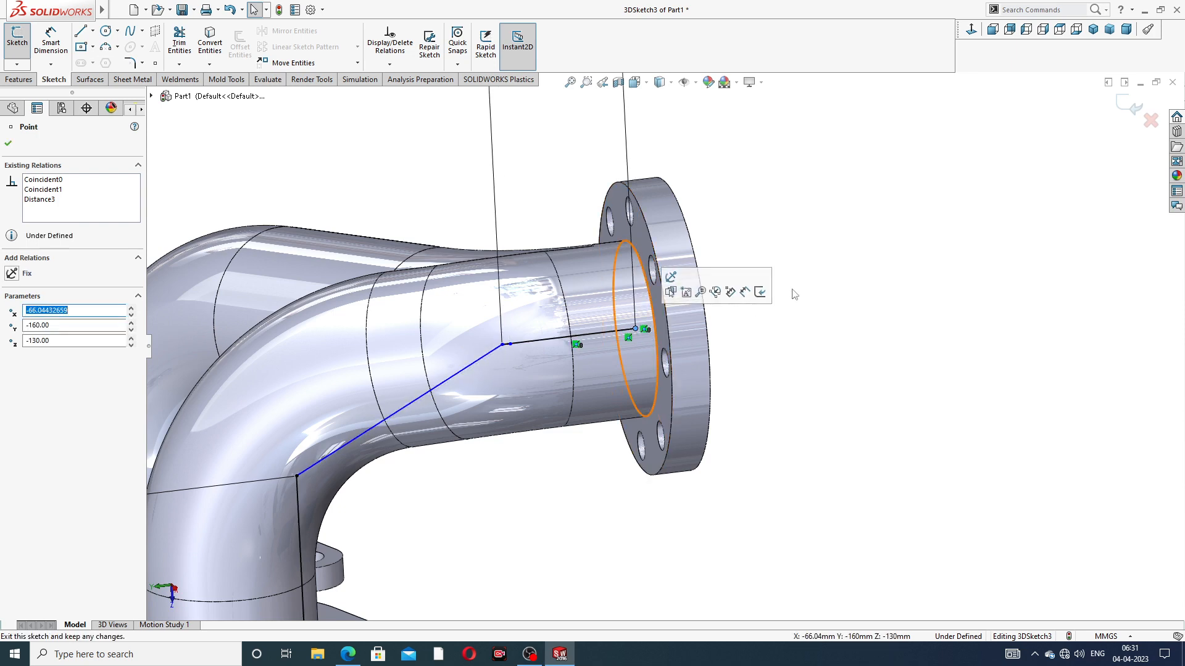
click(794, 294)
Move the outlet line's inner endpoint to the angled line's upper end, at about Y -107.39 mm
scroll(521, 370, down, 5)
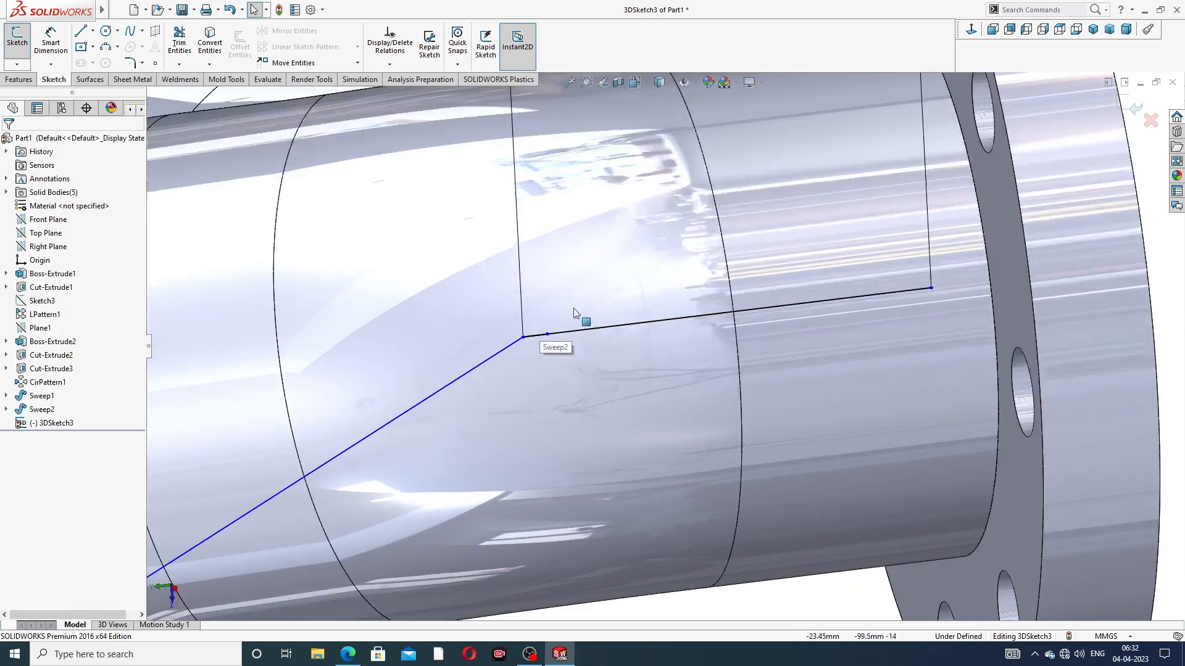
drag(524, 337, 546, 335)
scroll(921, 275, up, 4)
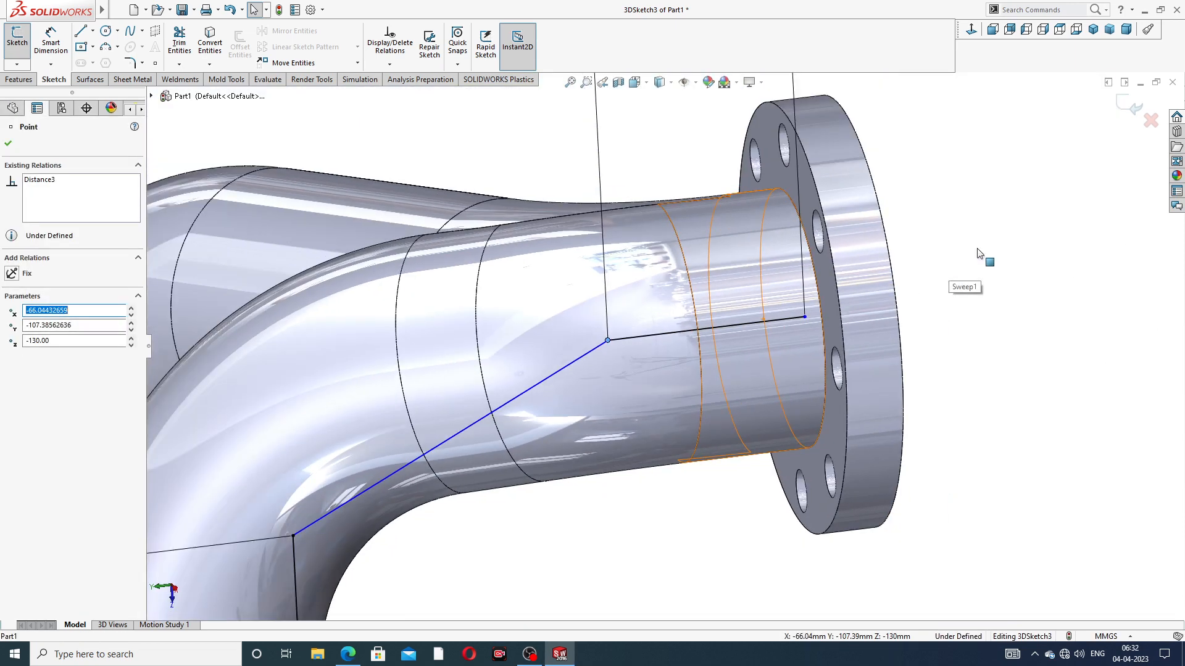
click(978, 253)
Try to merge the angled line's upper endpoint with the outlet line's inner endpoint
scroll(611, 350, down, 6)
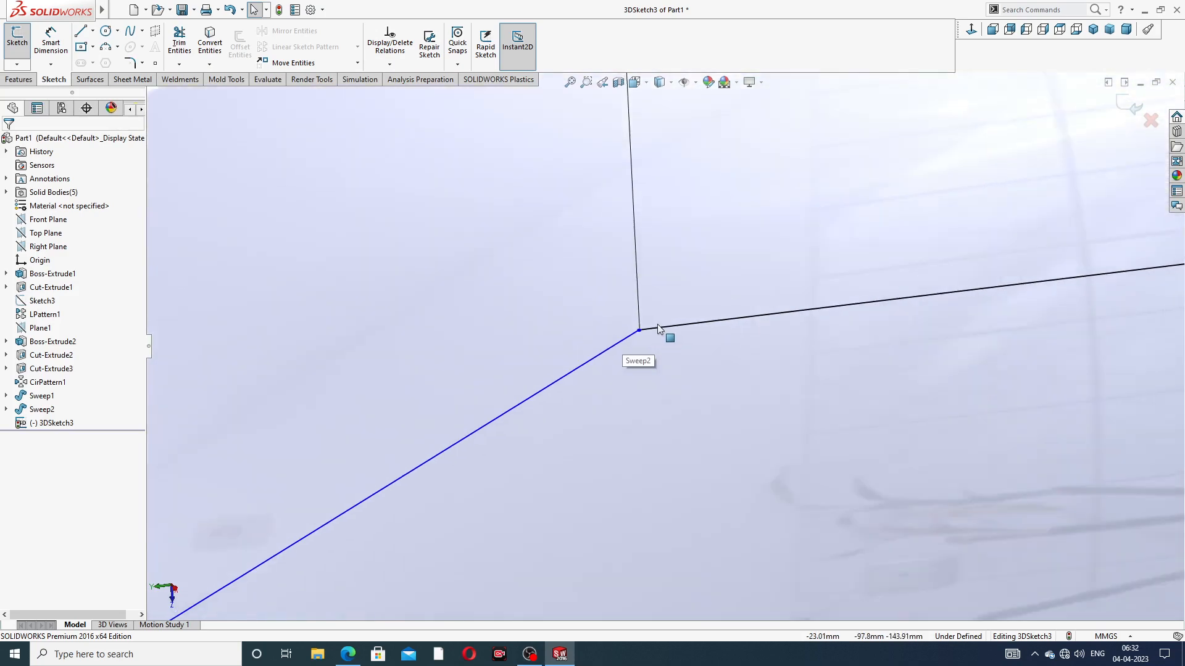
mouse_move(657, 327)
middle_down()
mouse_move(617, 351)
mouse_move(645, 341)
middle_up()
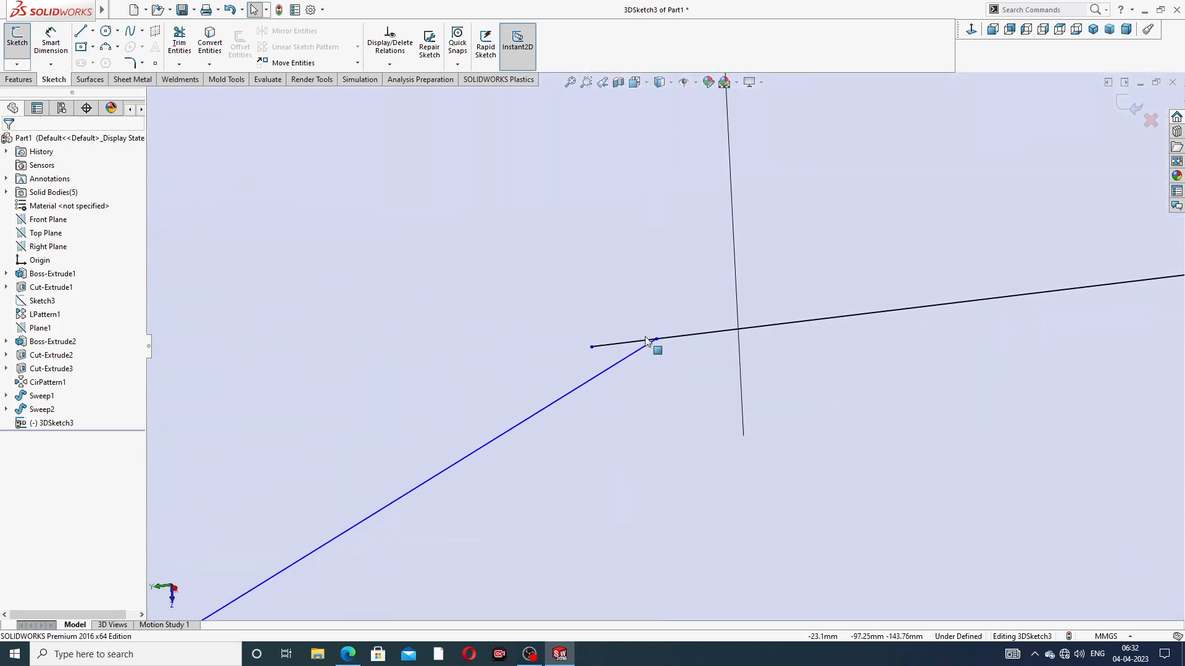
drag(591, 348, 655, 343)
scroll(654, 343, down, 8)
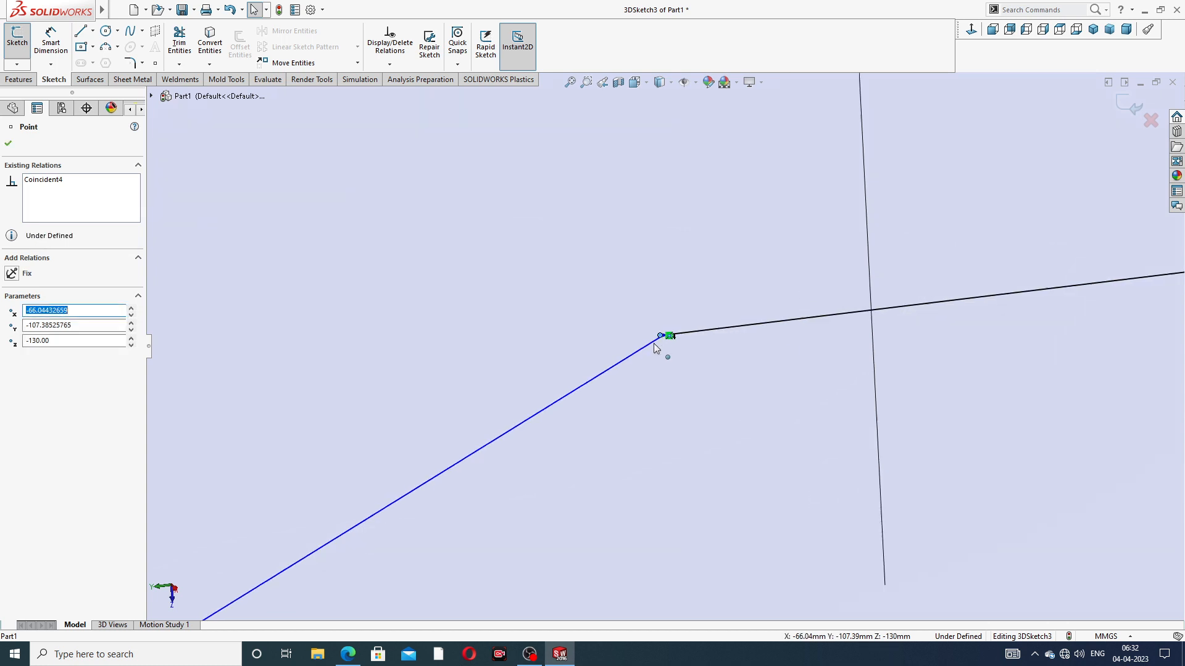
middle_drag(654, 340, 668, 343)
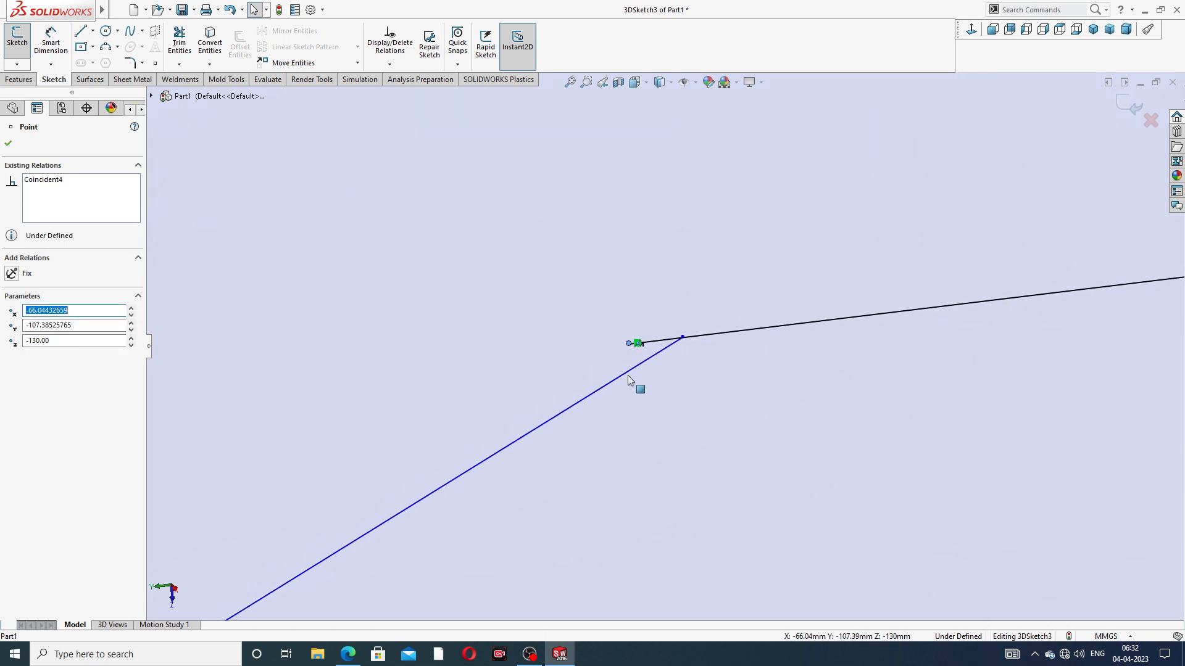
click(656, 366)
click(628, 343)
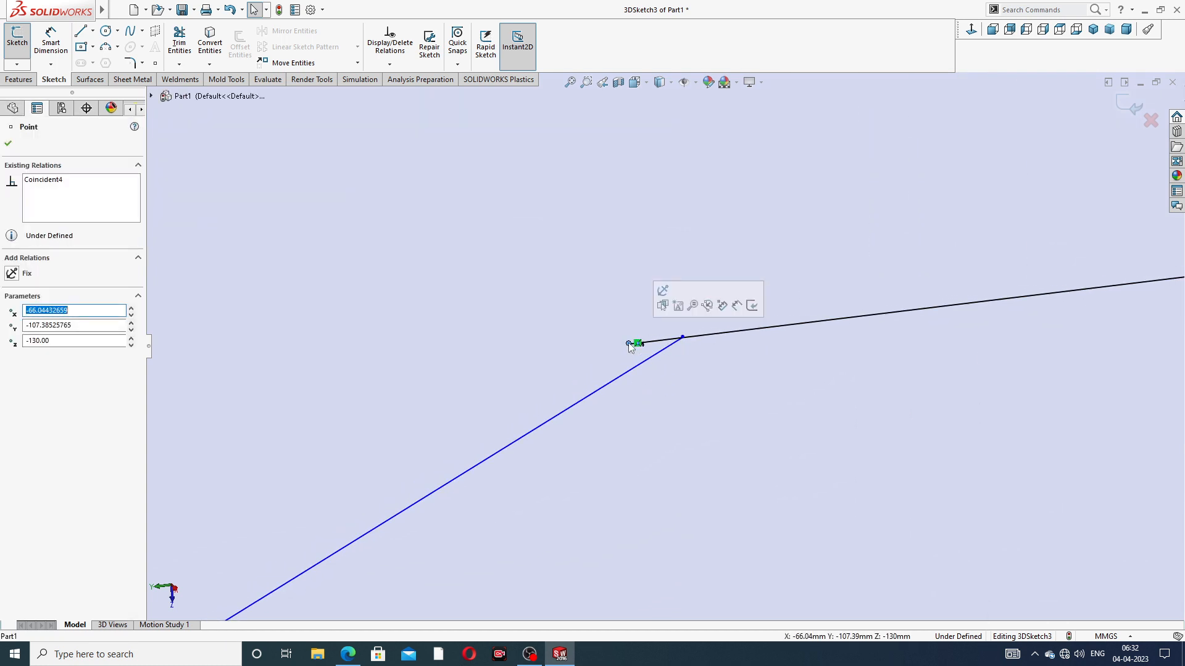
ctrl+click(683, 339)
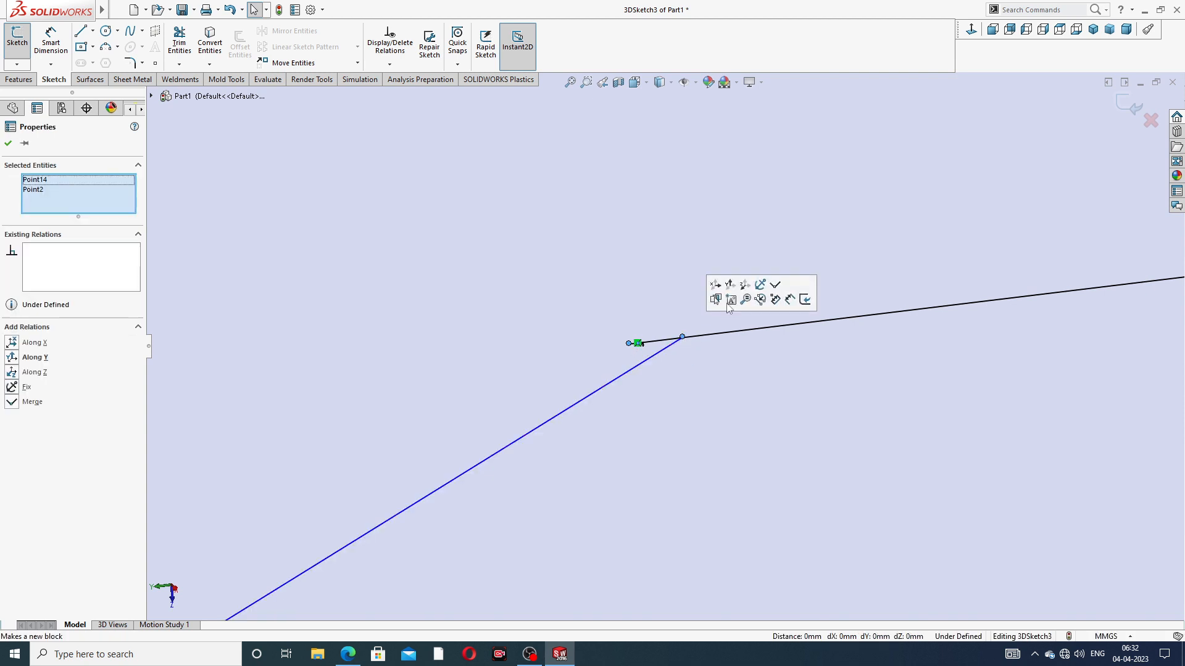
click(775, 285)
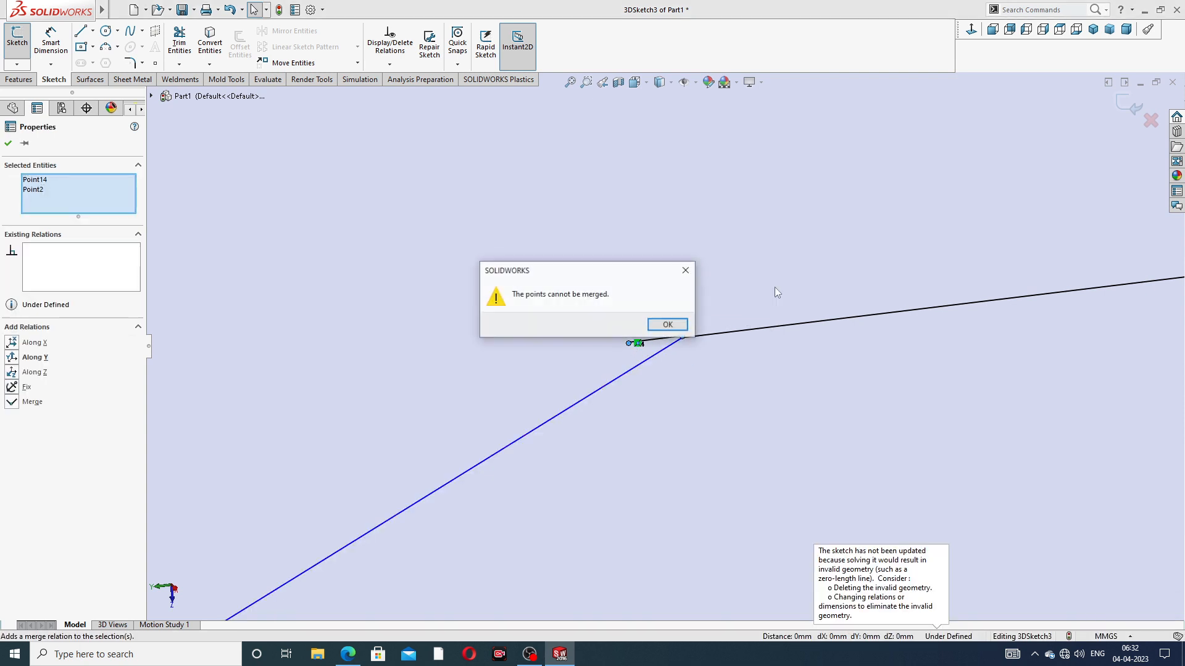
click(686, 271)
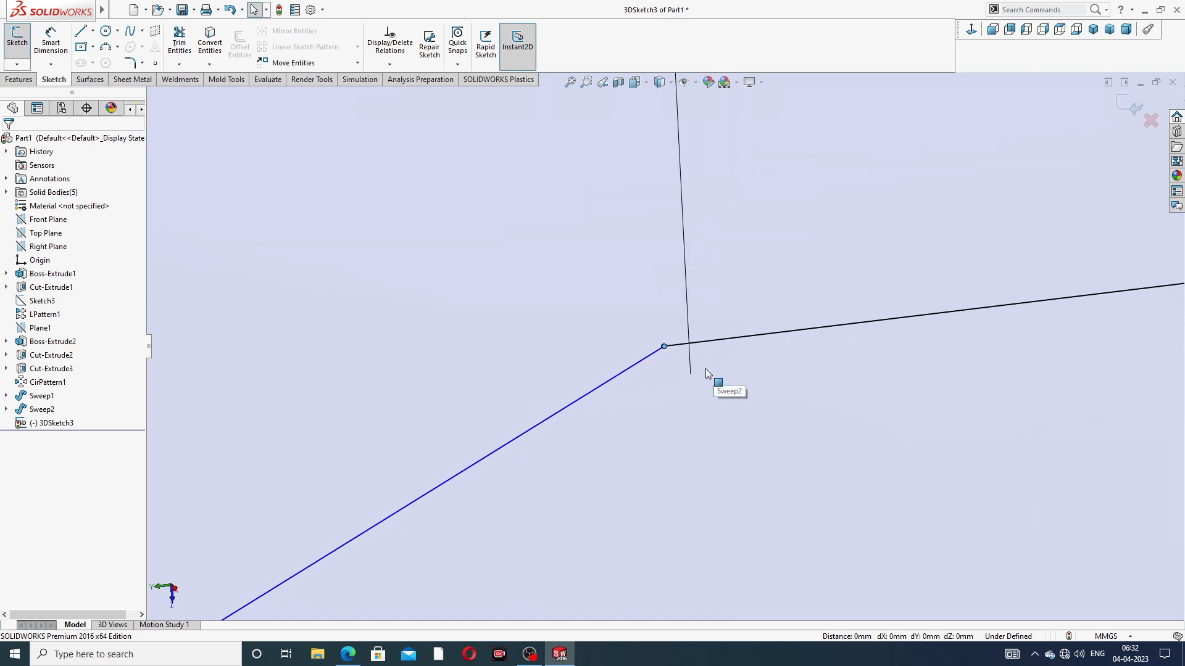
Delete the angled line between the vertical line and the outlet flange line
scroll(710, 369, up, 3)
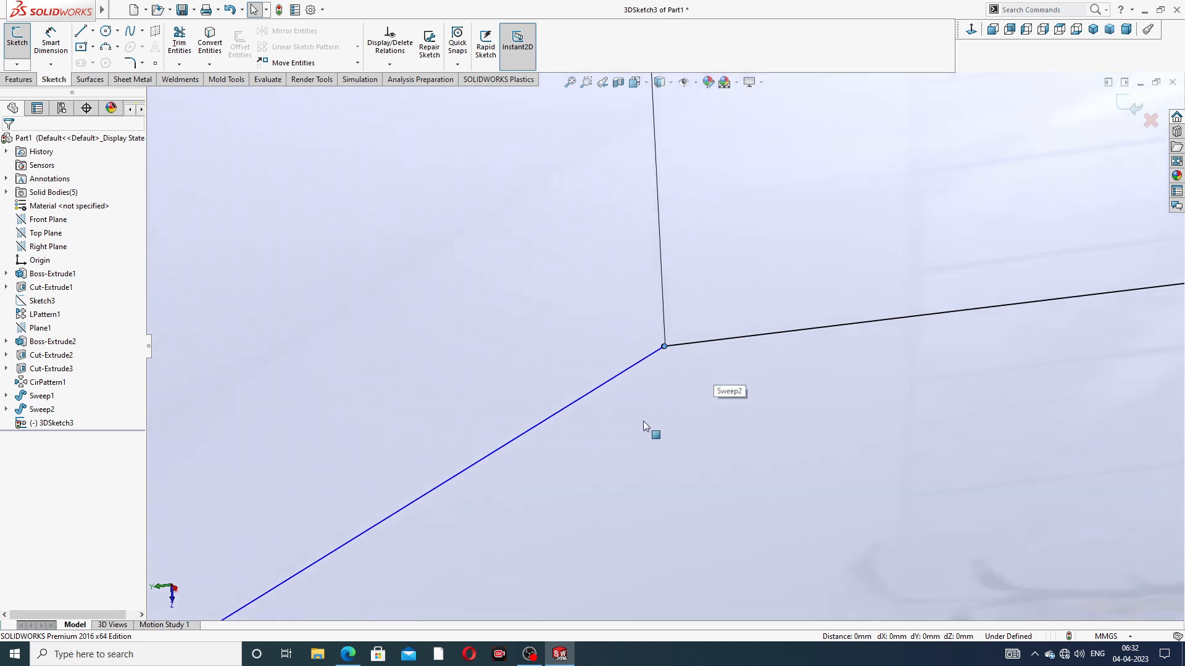
scroll(652, 390, up, 8)
scroll(653, 388, up, 7)
scroll(655, 381, down, 5)
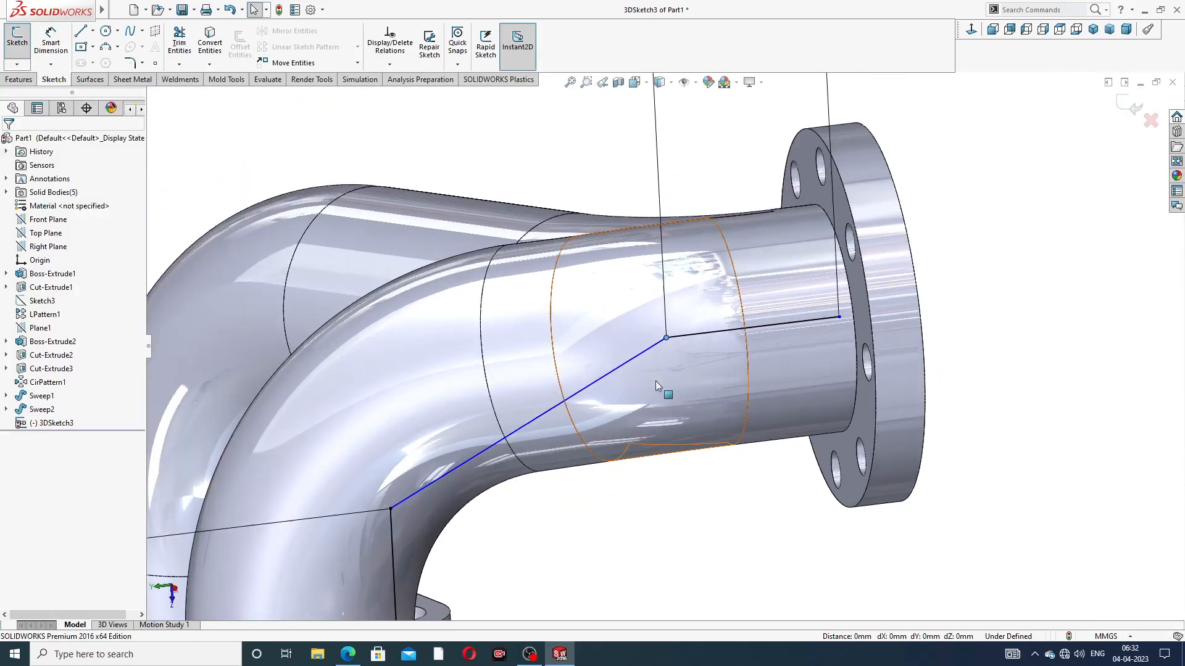
click(642, 343)
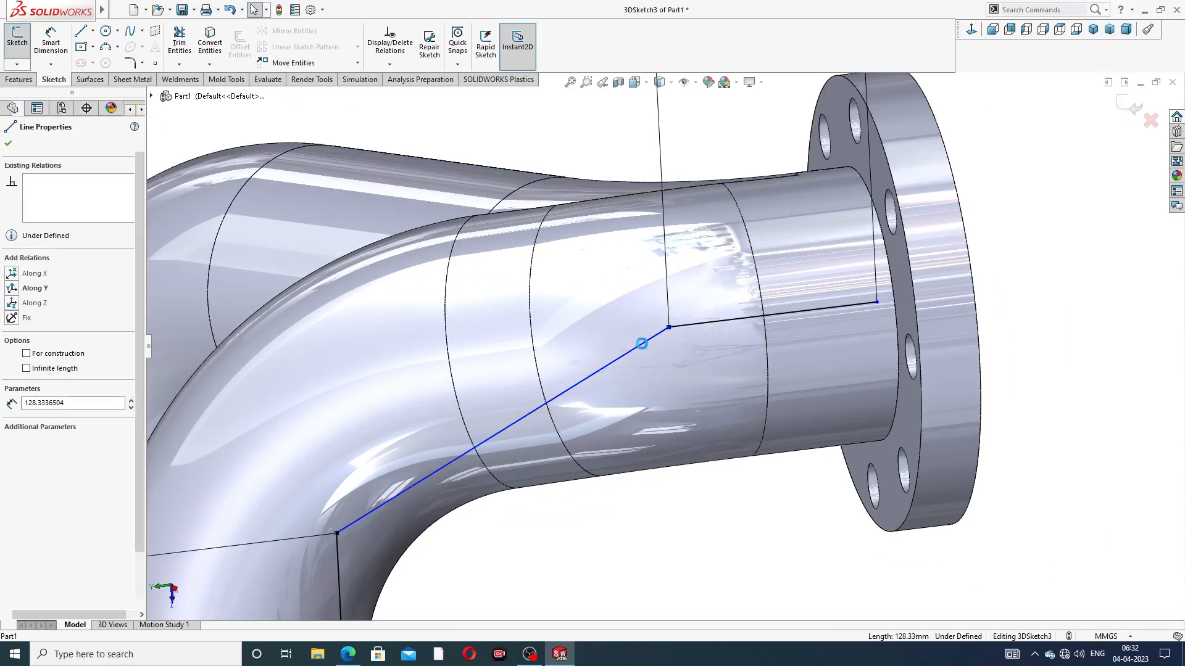
key(Escape)
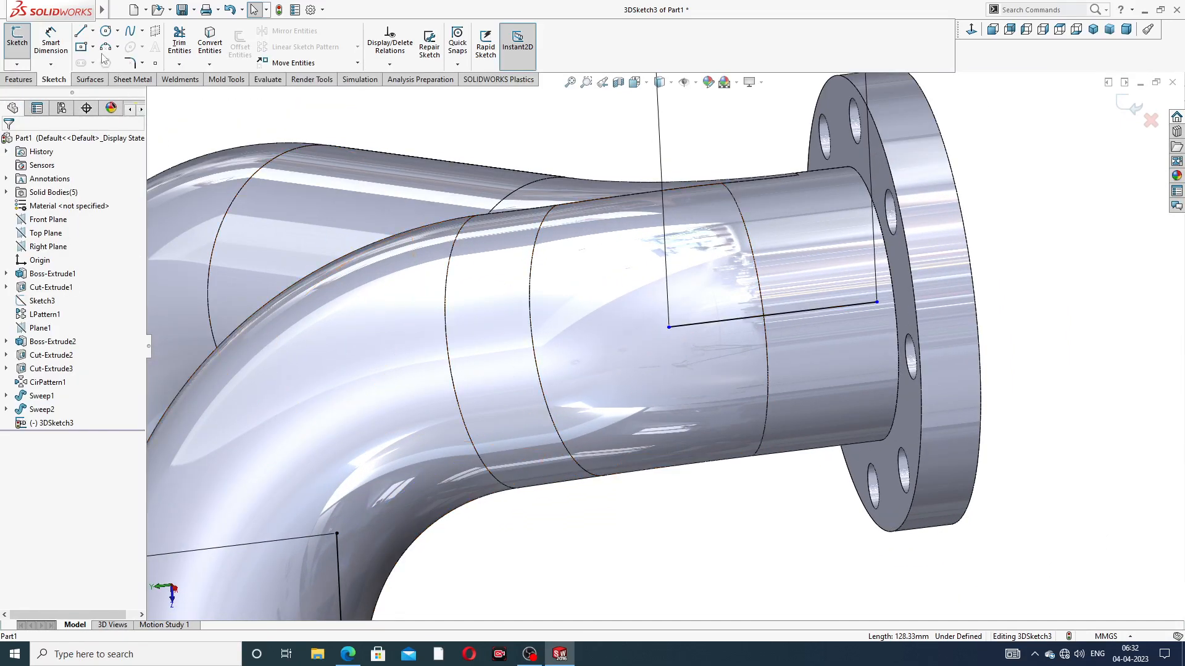
Draw a new angled line from the vertical line's upper end to the outlet flange line's inner end
click(80, 34)
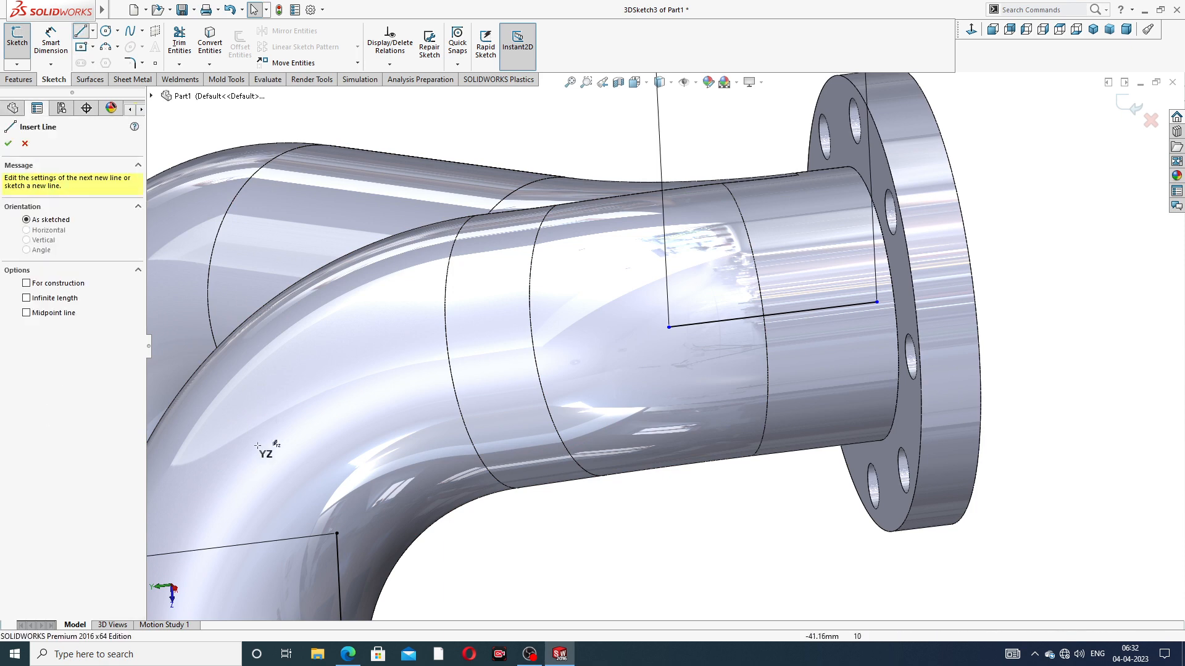
click(338, 533)
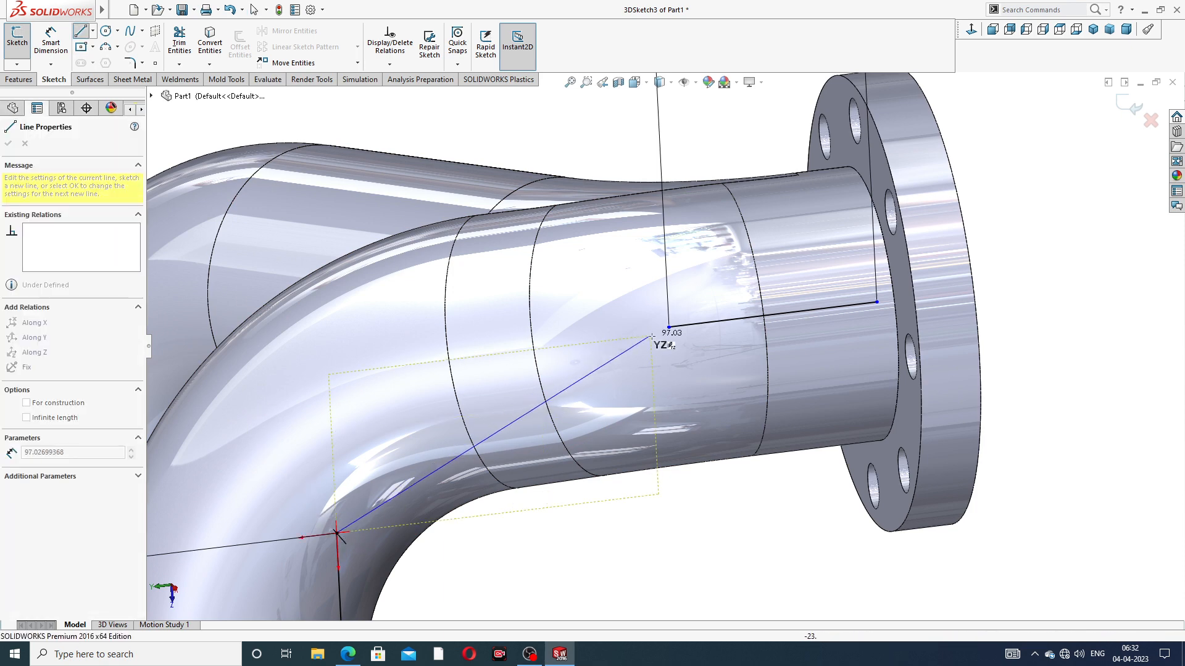
click(669, 327)
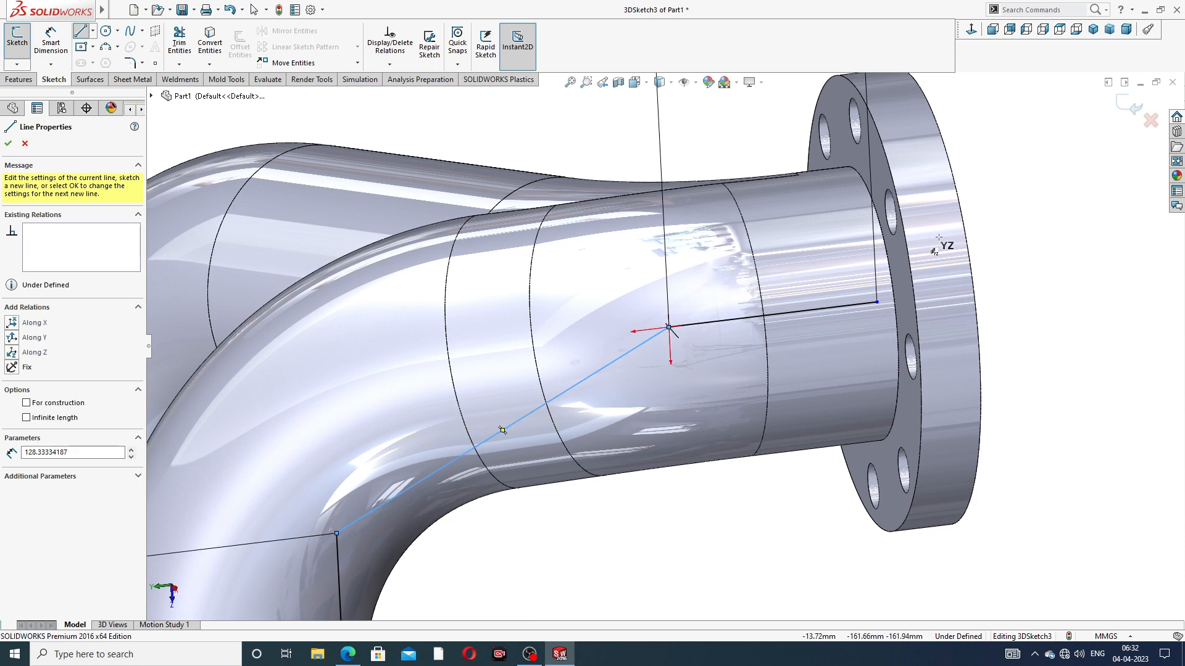
right_click(1015, 217)
click(1052, 229)
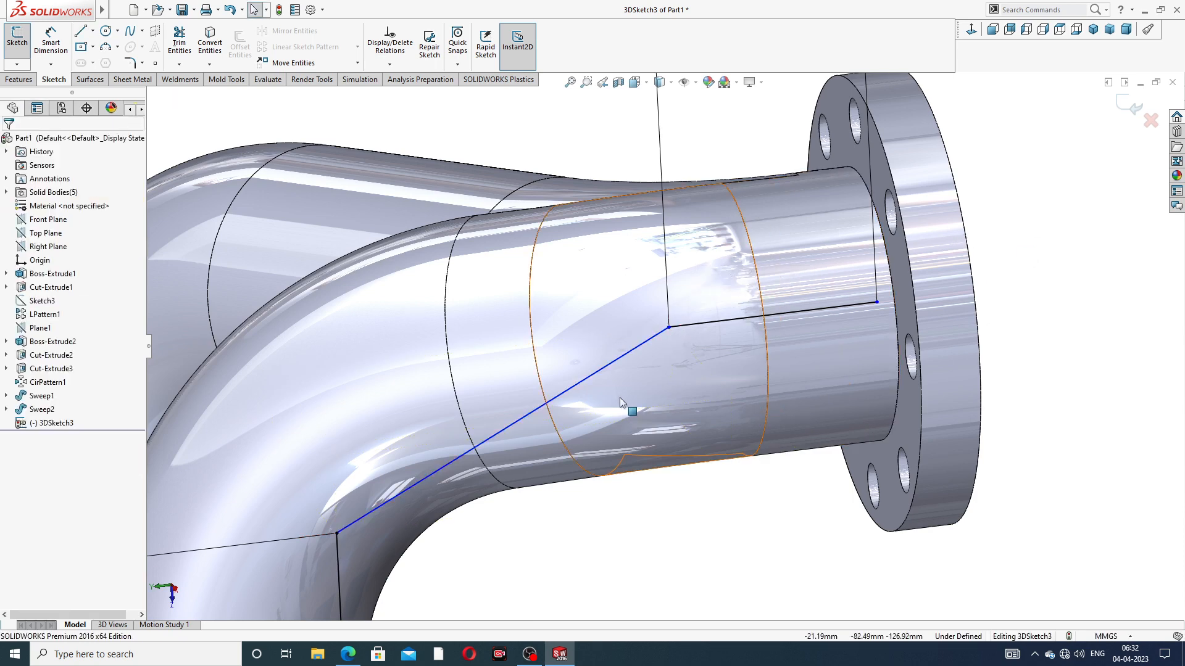
Inspect the junction between the angled line and the outlet line's inner end up close, including any entity between the two endpoints
scroll(683, 361, down, 6)
scroll(627, 249, down, 15)
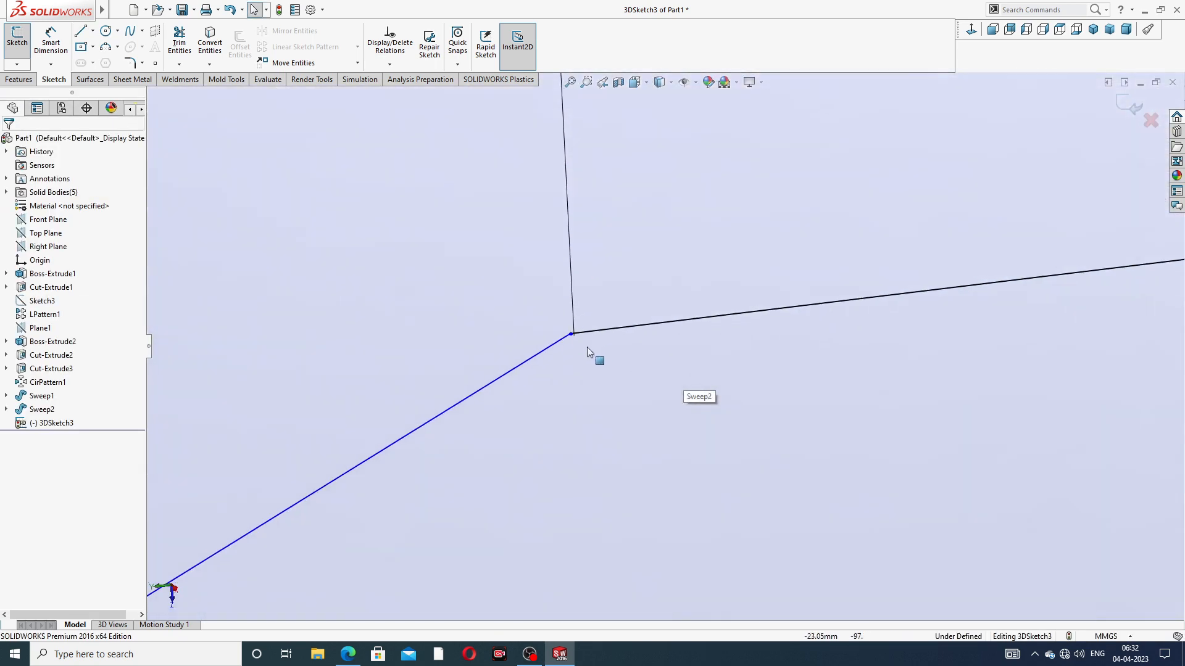
scroll(683, 317, down, 11)
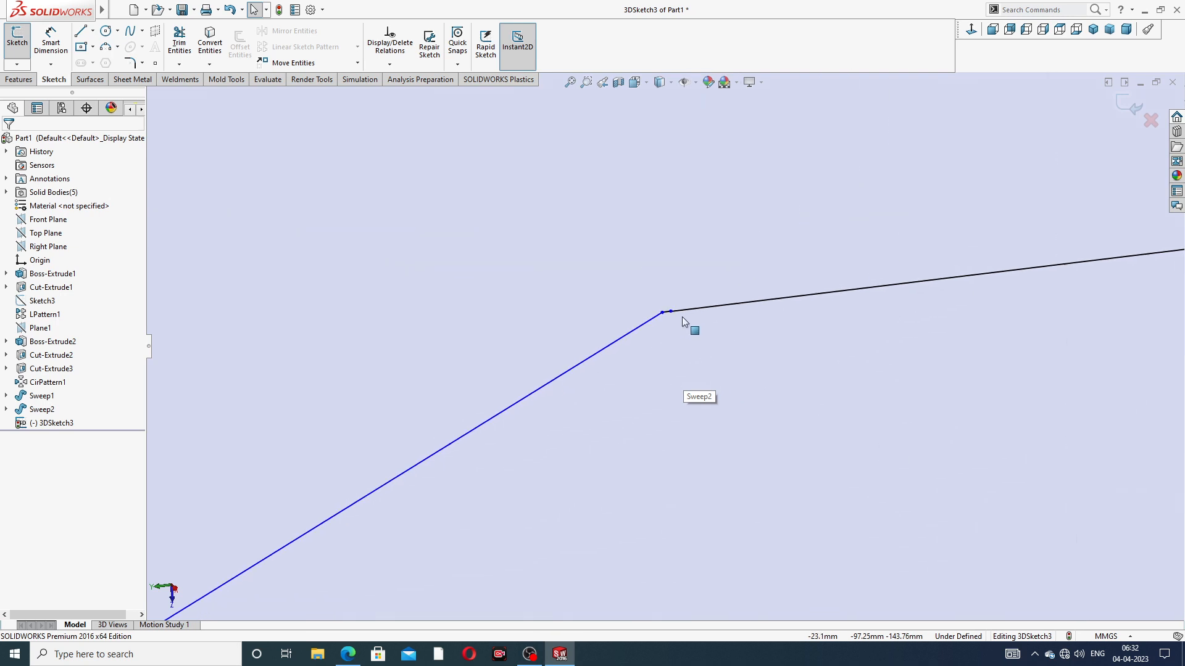
scroll(590, 336, down, 4)
scroll(606, 335, down, 4)
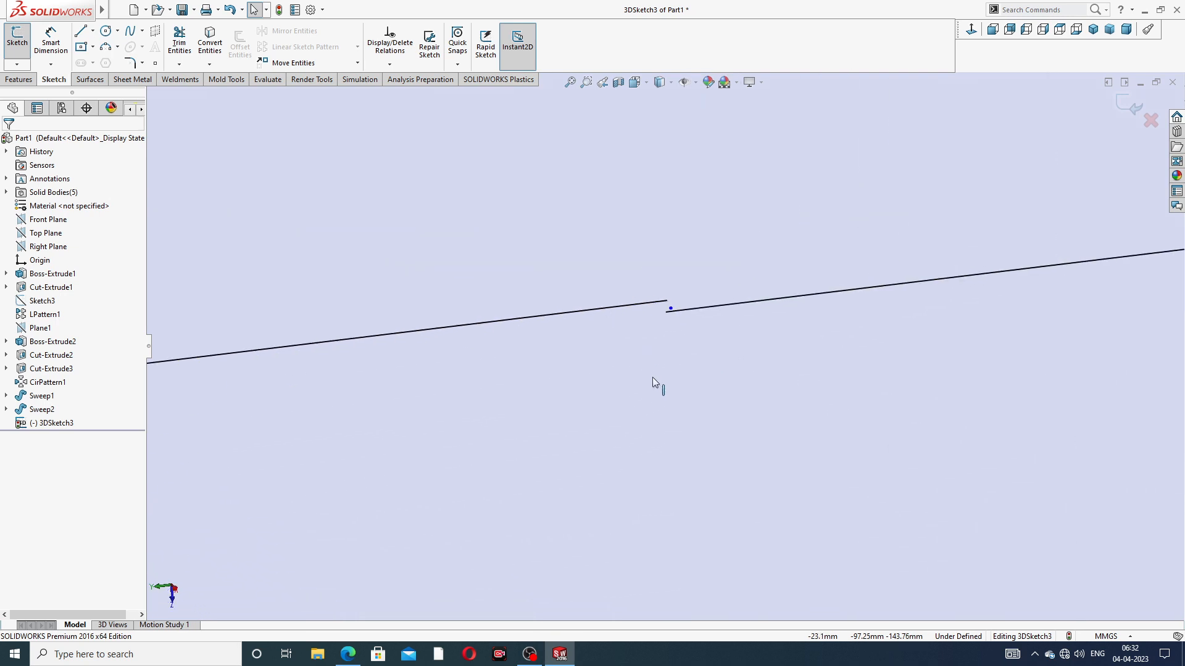
scroll(670, 312, up, 6)
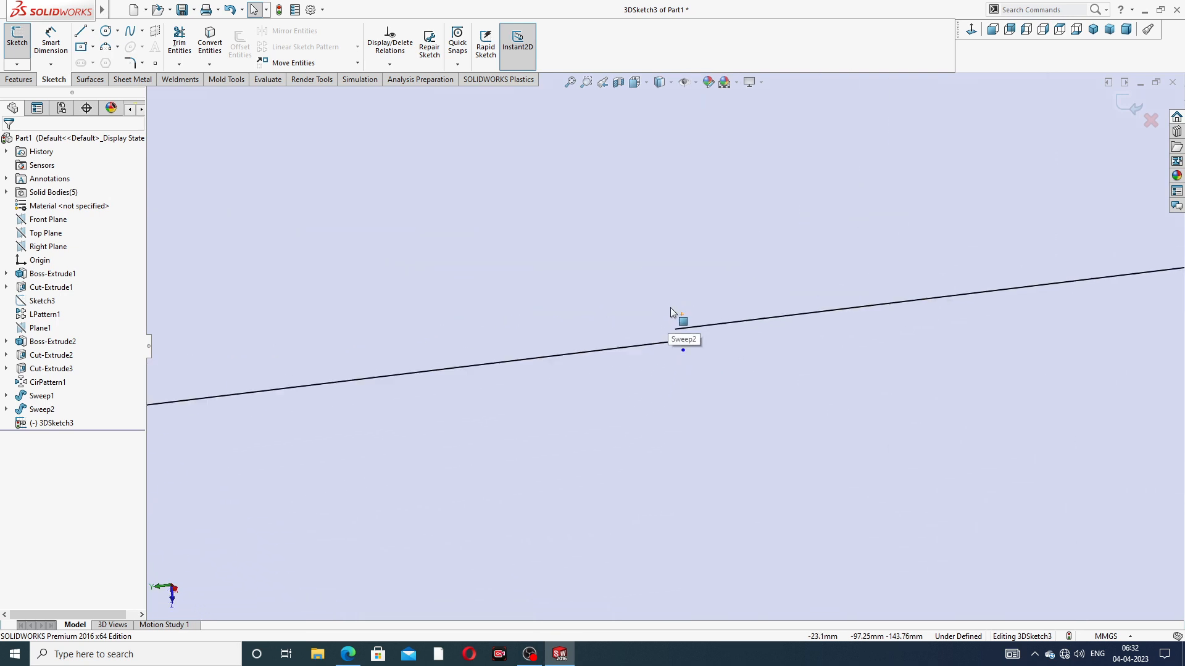
scroll(678, 368, up, 3)
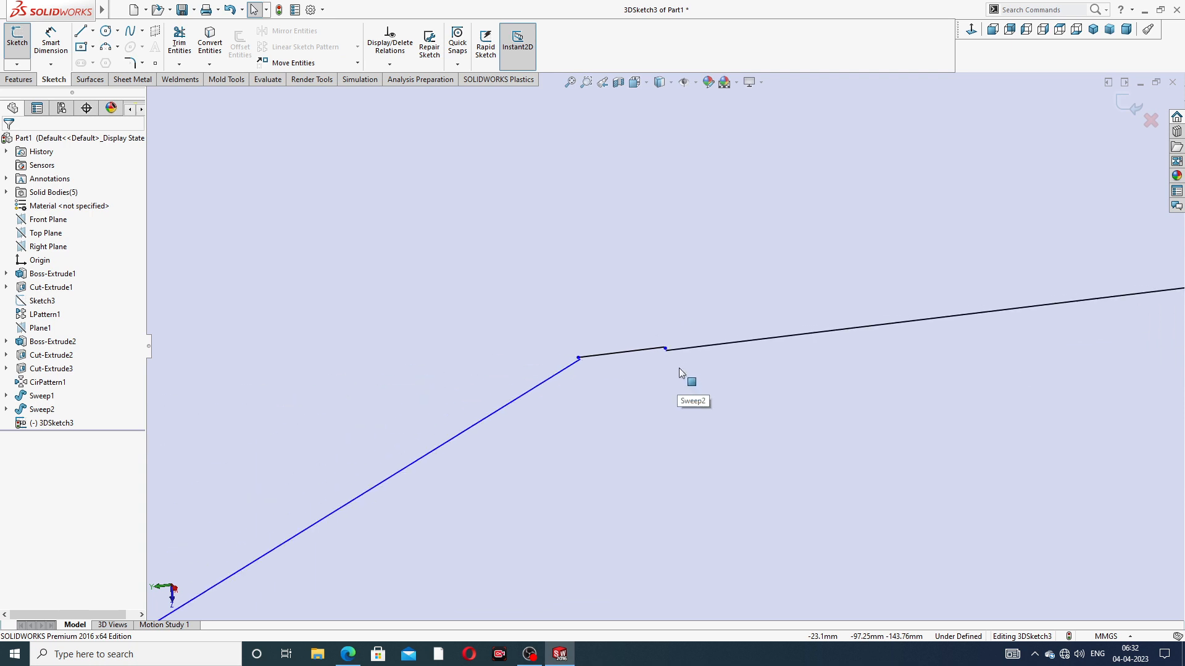
click(604, 357)
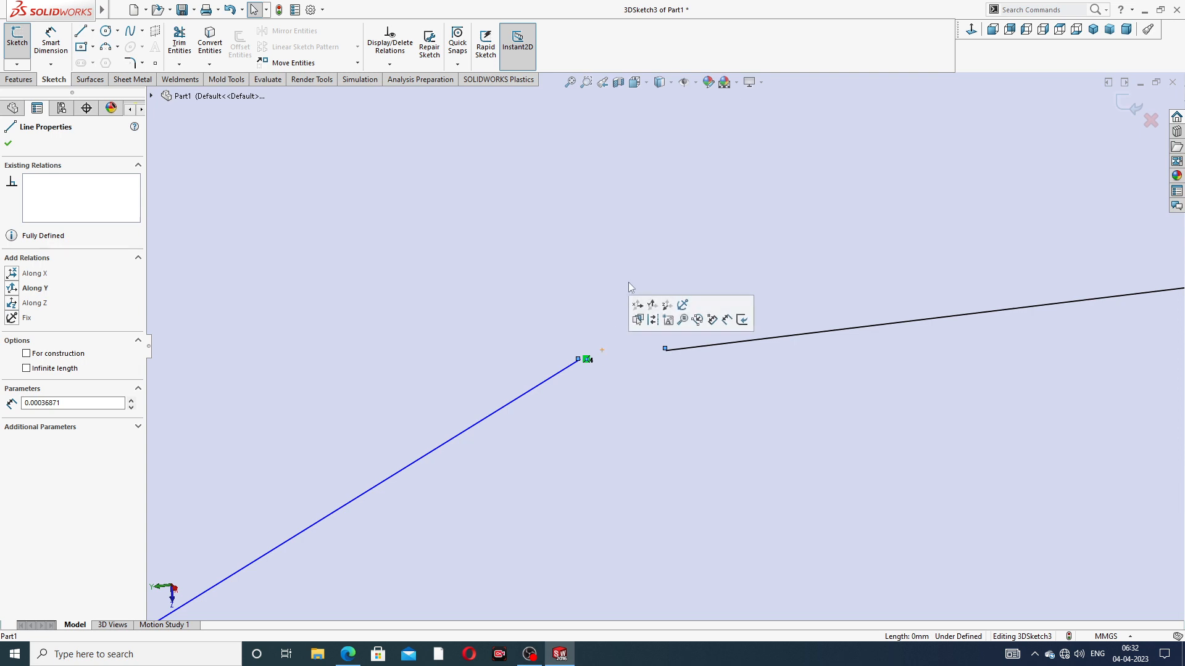
scroll(589, 370, down, 5)
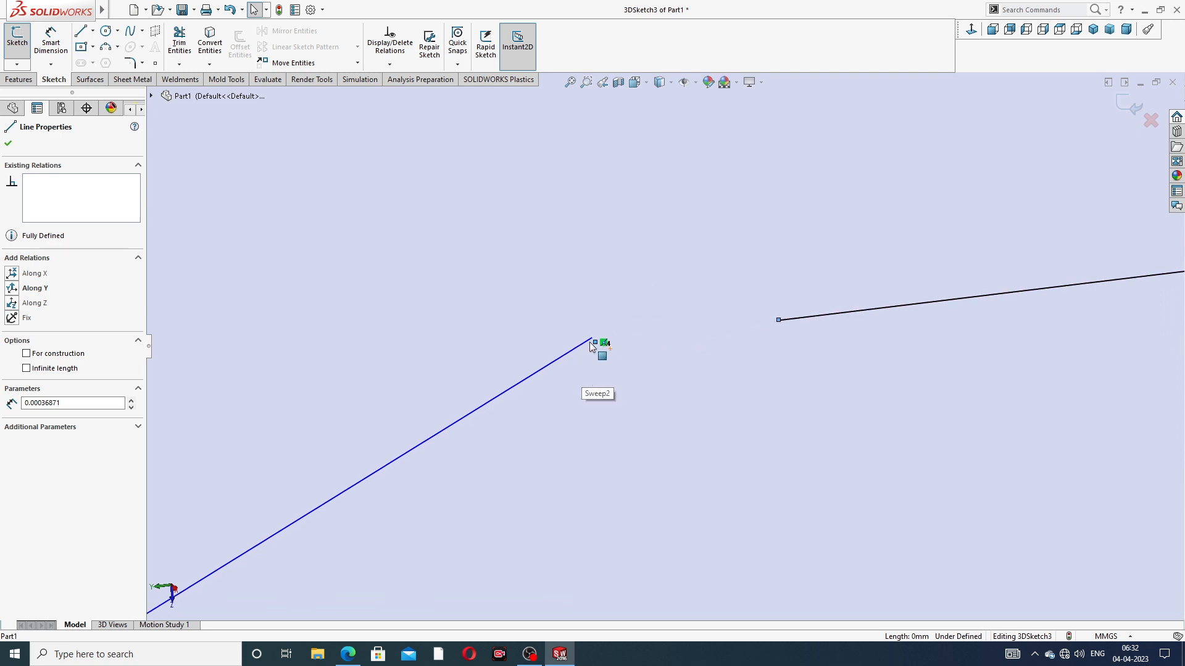
scroll(638, 364, up, 15)
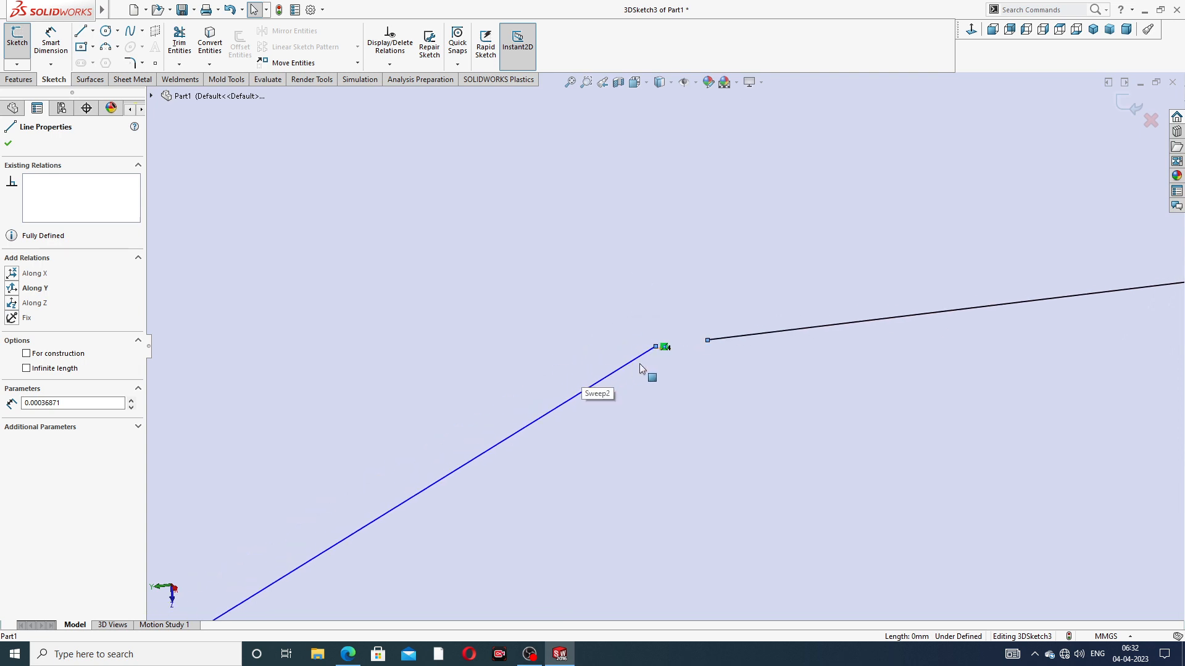
scroll(641, 368, up, 10)
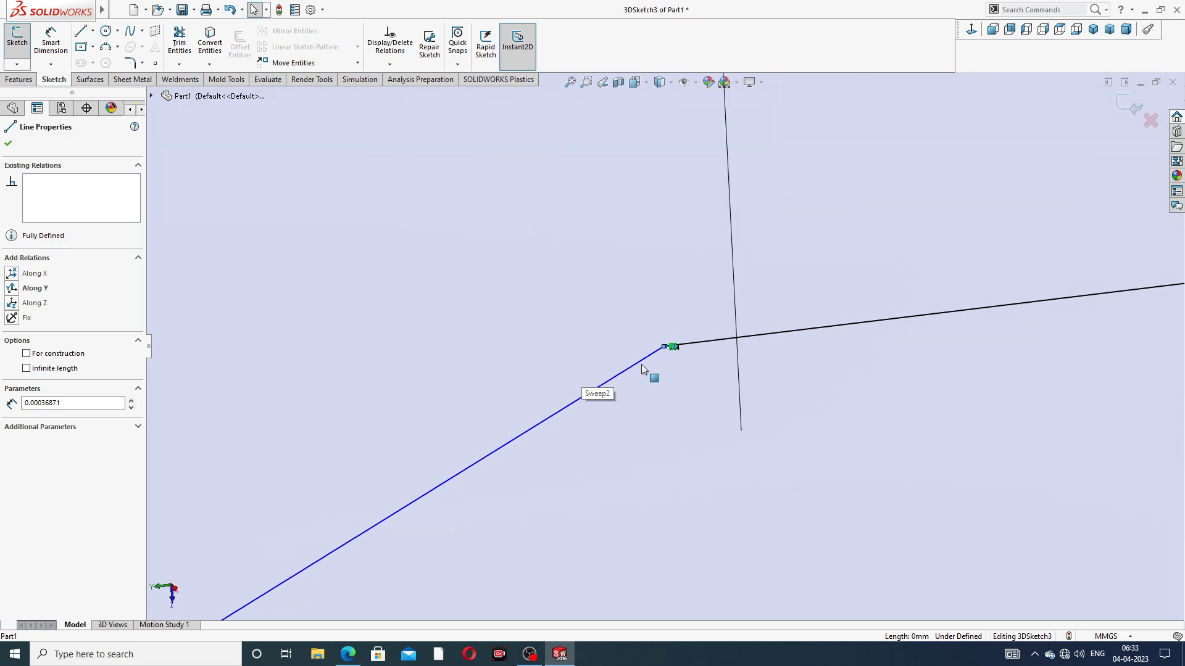
scroll(642, 364, up, 10)
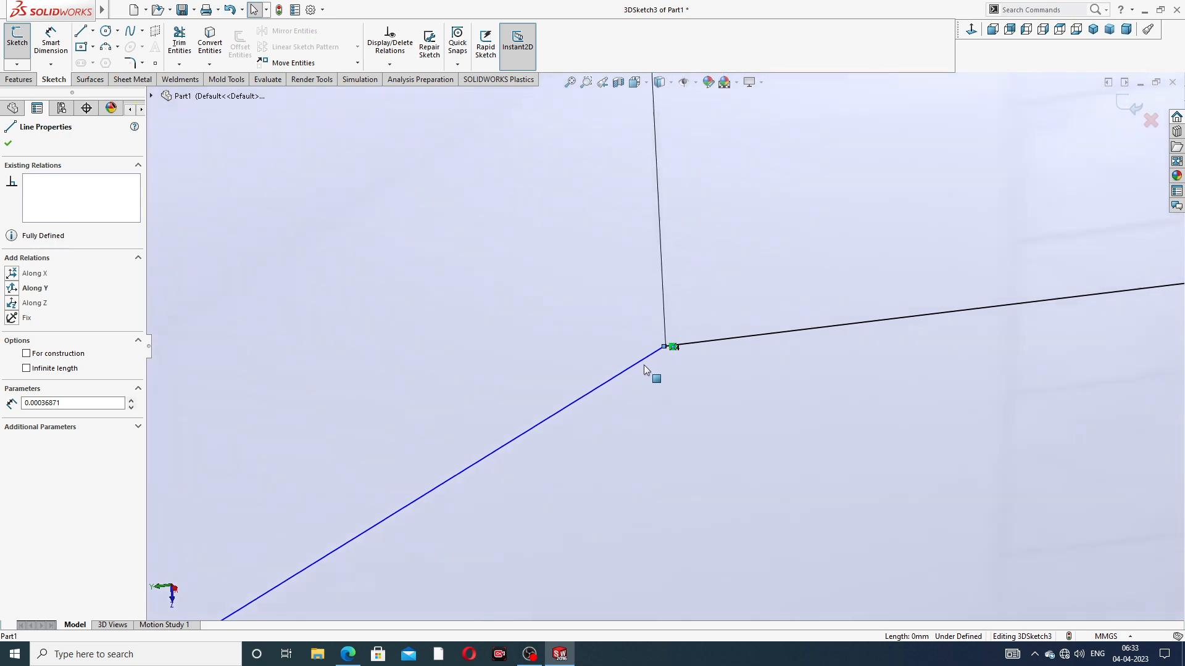
scroll(642, 368, up, 15)
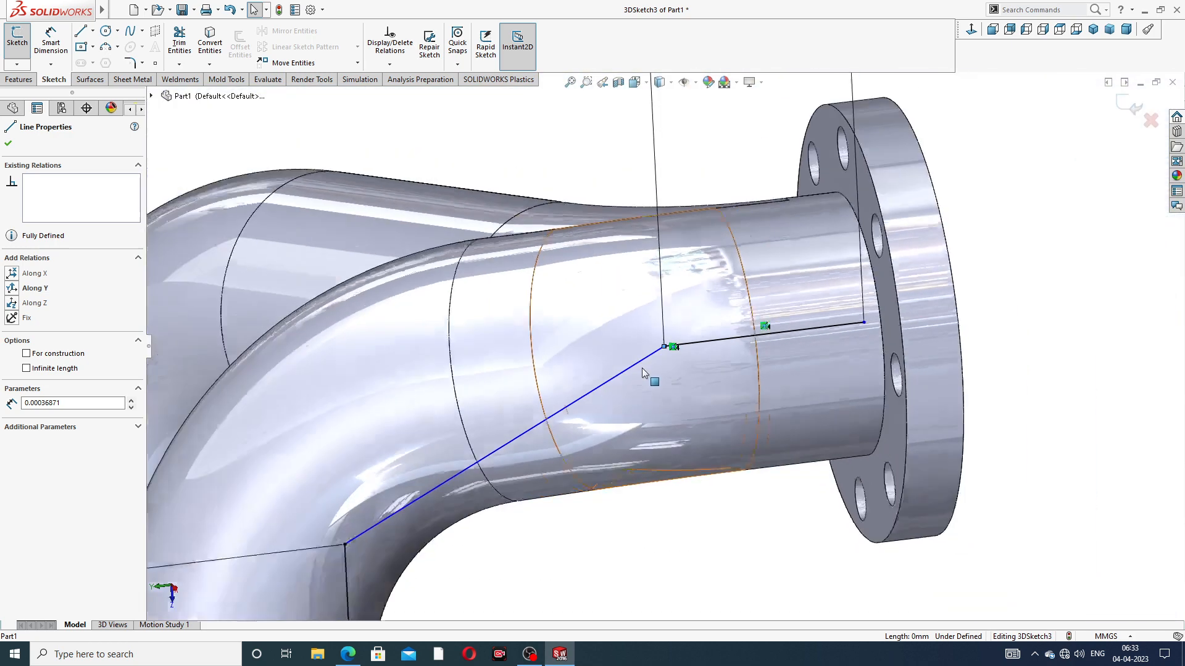
Delete the angled line and the tiny line segment at the outlet line's inner end
key(Escape)
key(Escape)
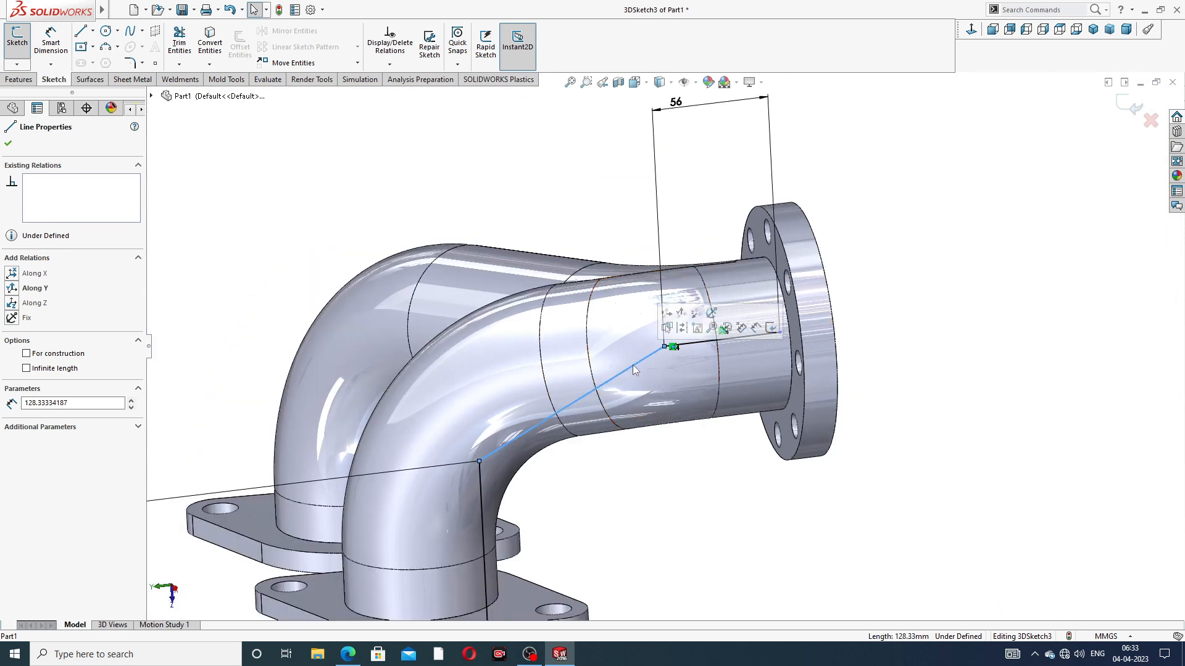
scroll(671, 350, down, 15)
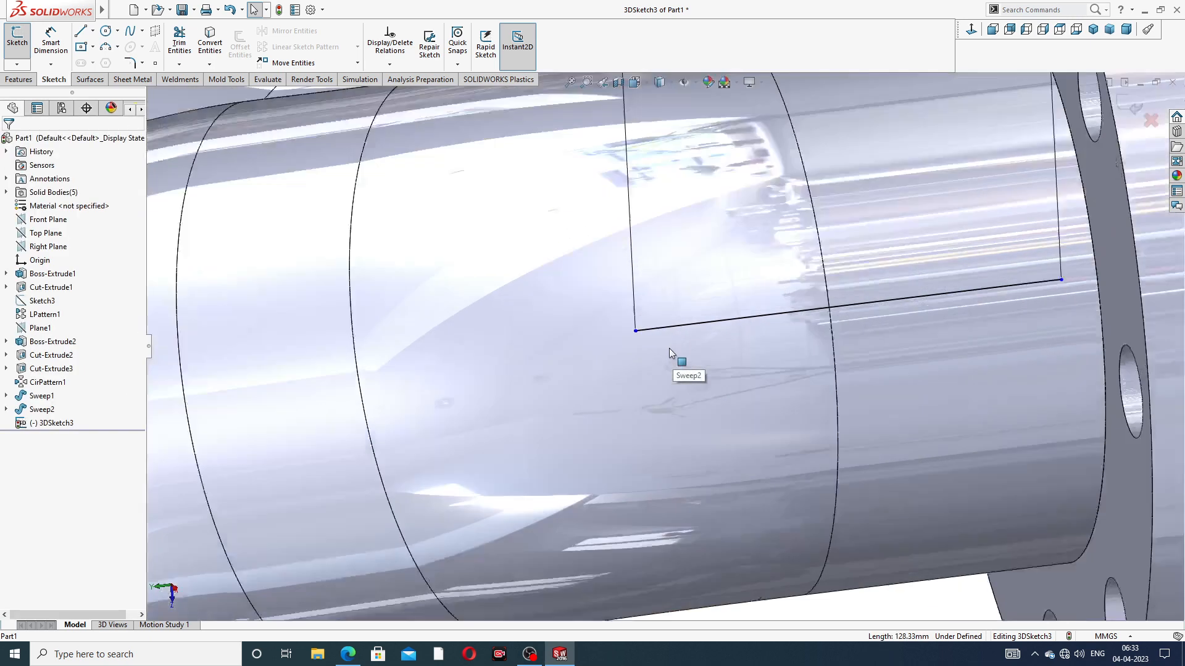
mouse_move(505, 318)
middle_down()
mouse_move(412, 235)
mouse_move(354, 434)
mouse_move(613, 428)
mouse_move(654, 339)
middle_up()
mouse_move(527, 146)
middle_down()
mouse_move(532, 205)
mouse_move(564, 218)
mouse_move(642, 300)
middle_up()
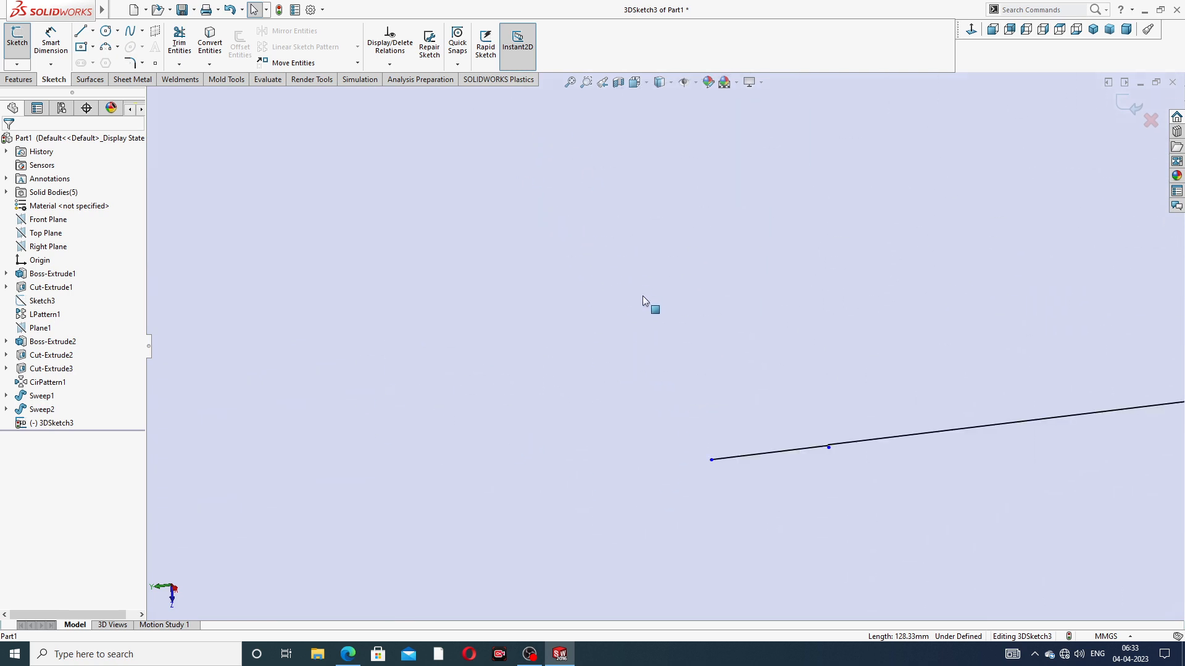
click(776, 450)
key(Delete)
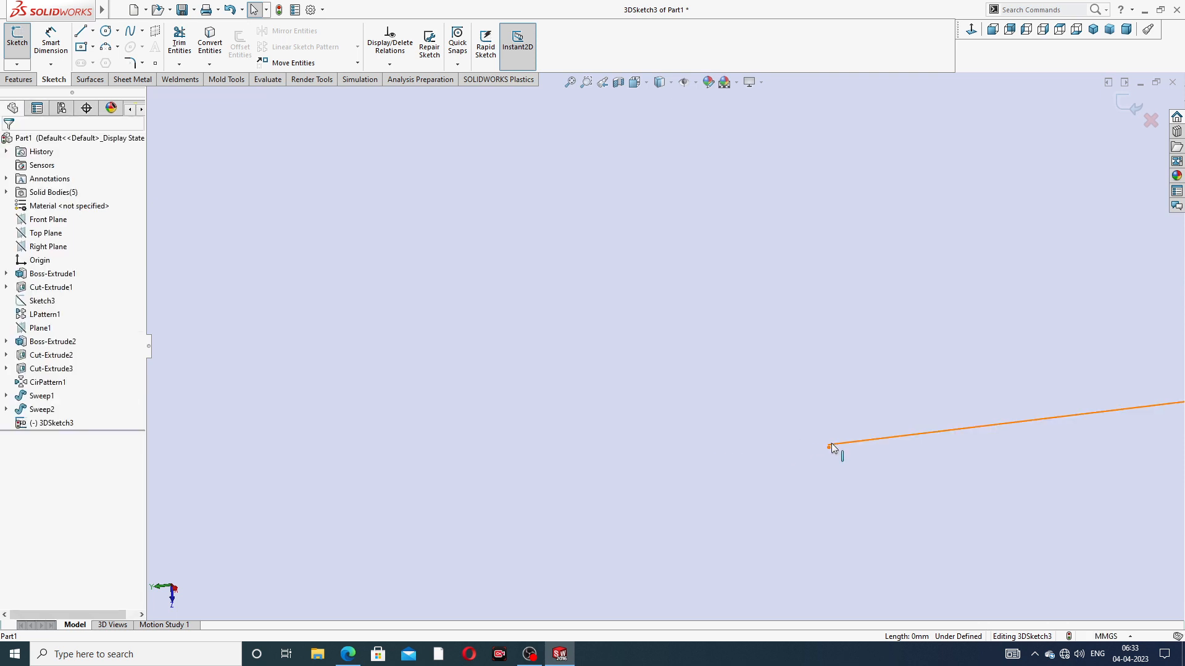
Examine the outlet line's inner endpoint up close for leftover sketch entities
scroll(832, 451, down, 8)
scroll(629, 331, down, 4)
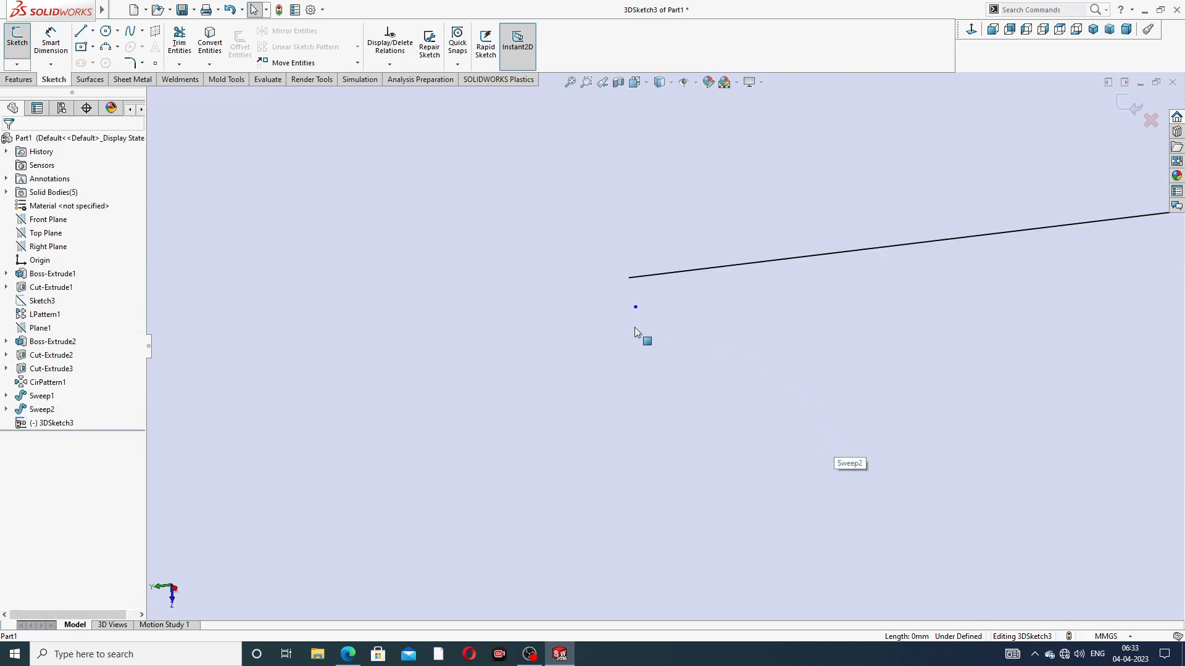
click(635, 308)
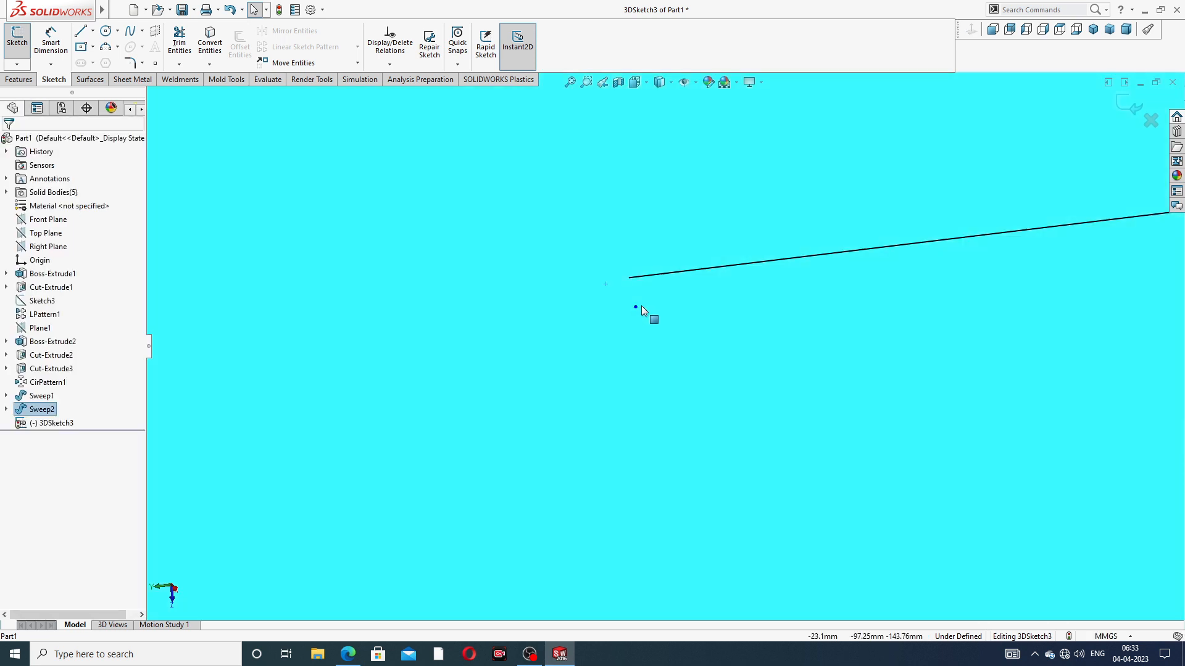
scroll(643, 306, up, 4)
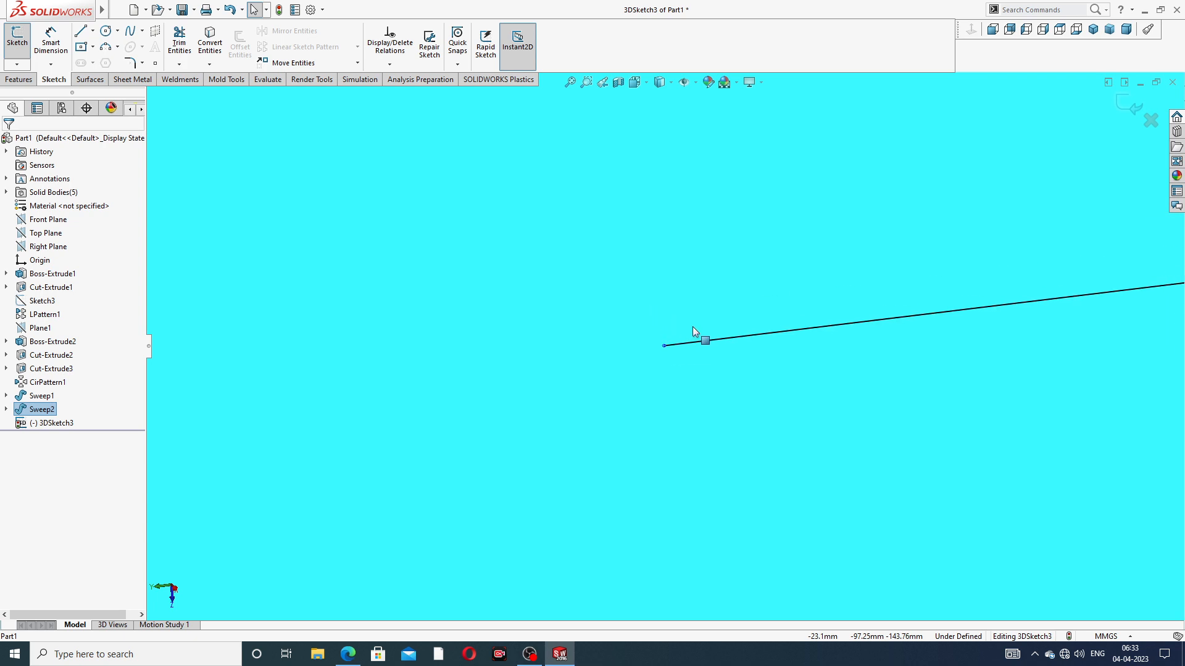
scroll(693, 327, up, 12)
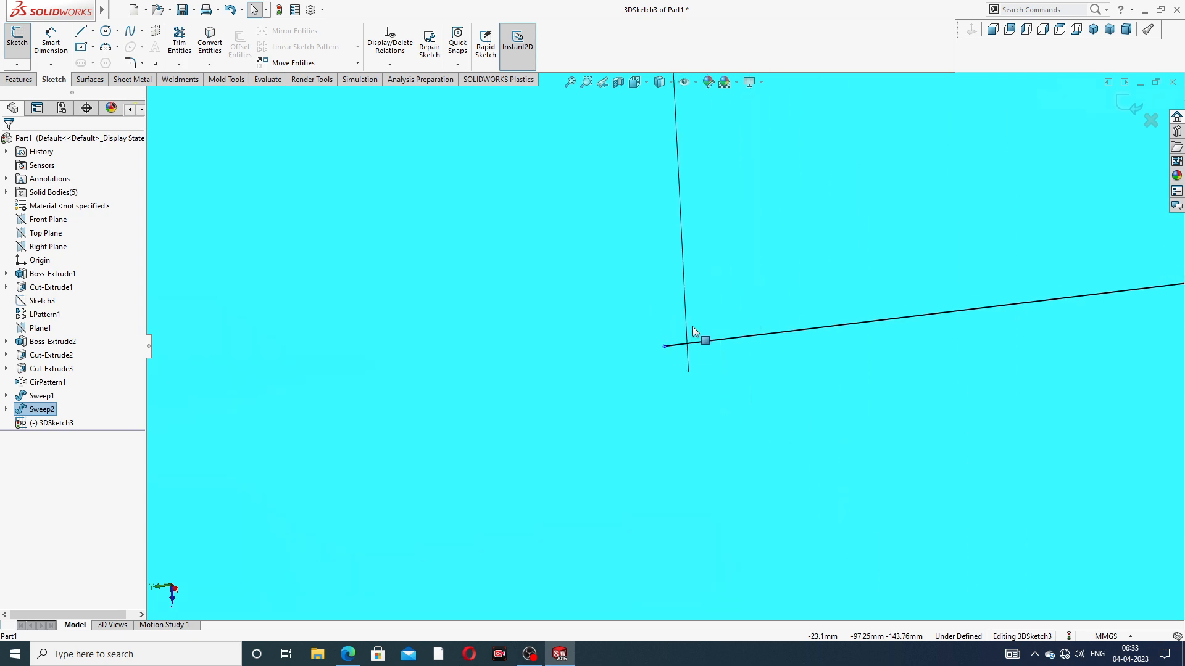
scroll(692, 327, up, 12)
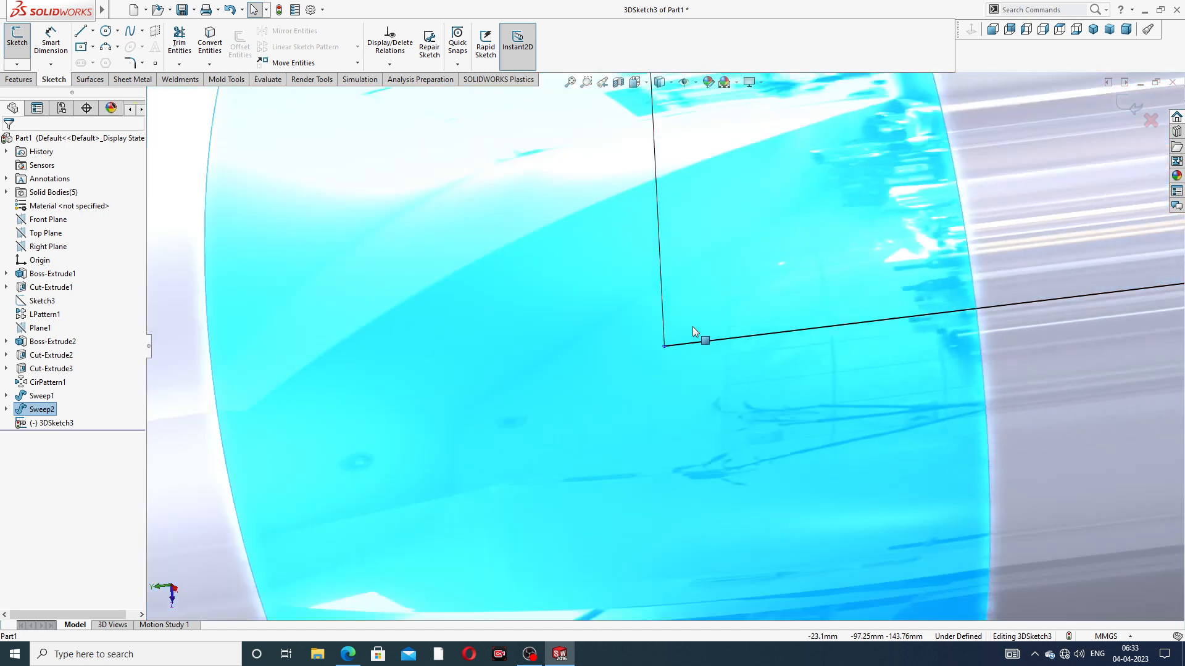
scroll(693, 327, up, 15)
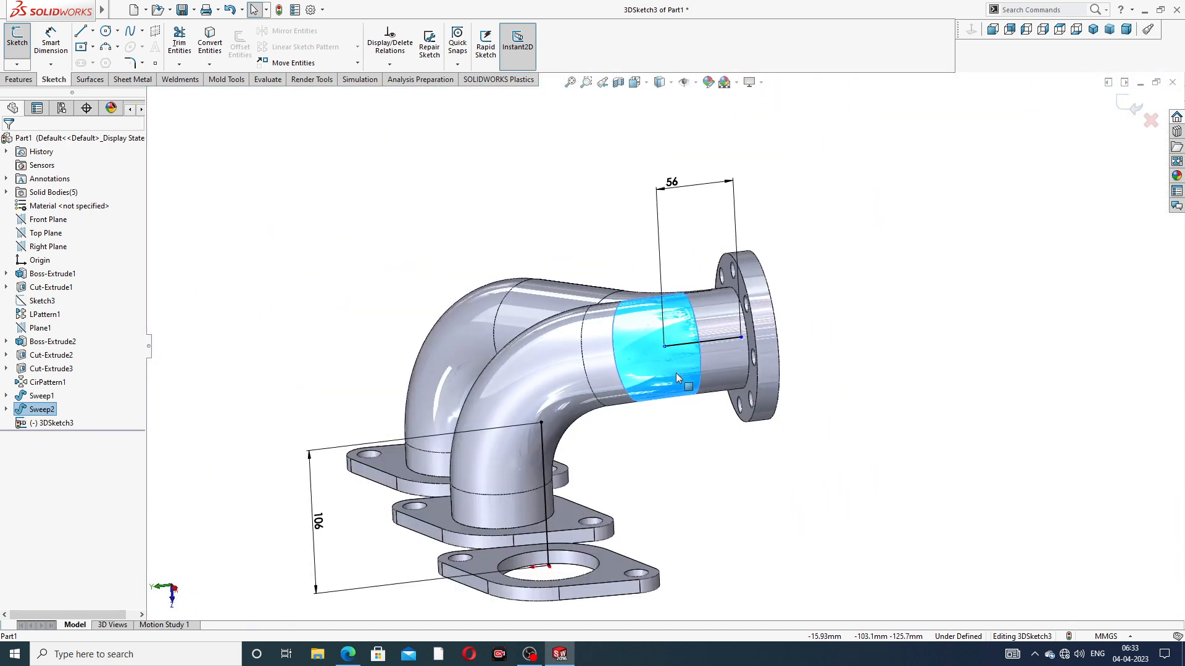
scroll(635, 389, down, 4)
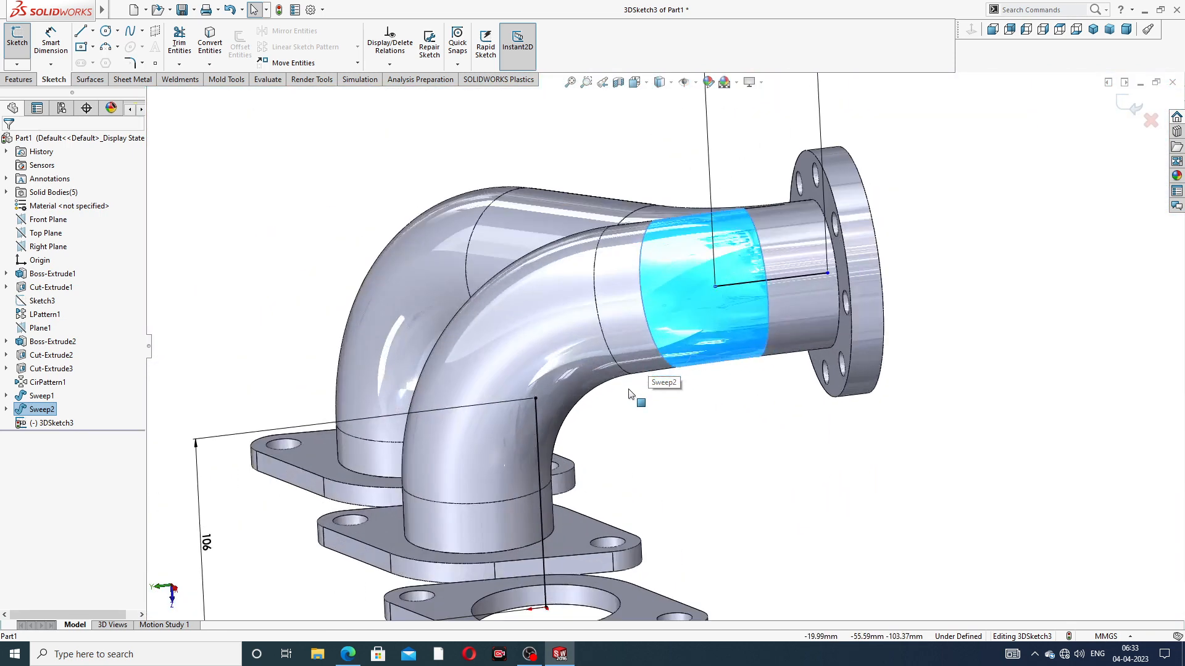
Shift the outlet line's inner endpoint slightly and delete the whole outlet line from the 3D sketch
click(736, 285)
click(982, 244)
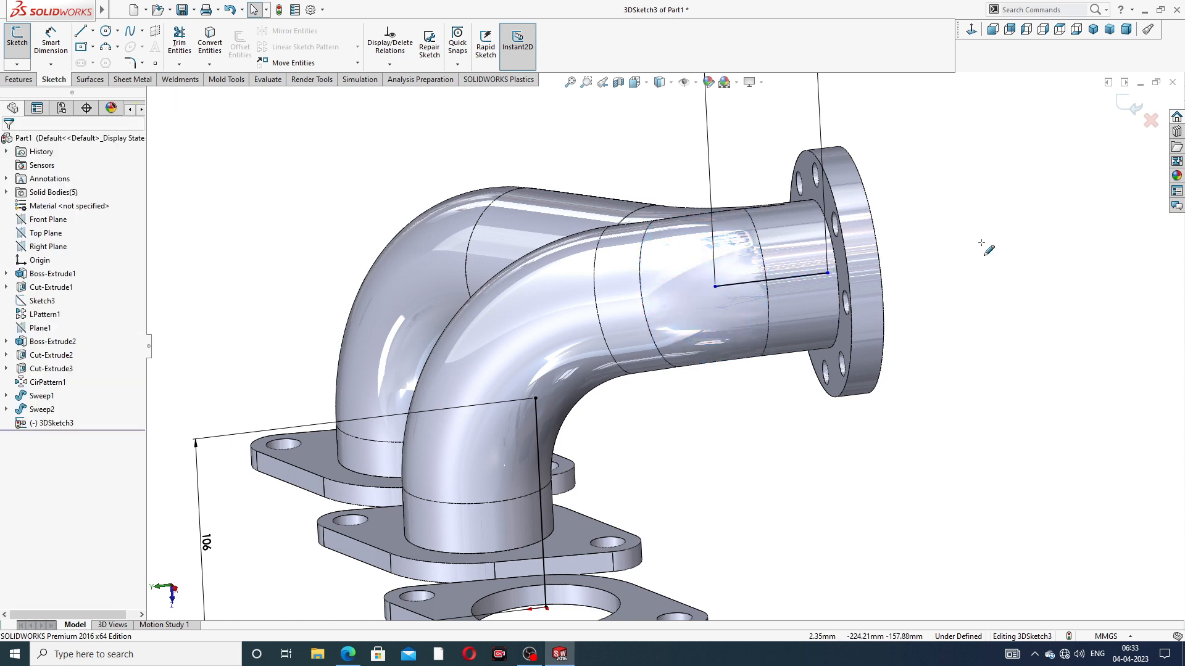
mouse_move(714, 285)
mouse_down()
mouse_move(735, 283)
mouse_move(717, 286)
mouse_up()
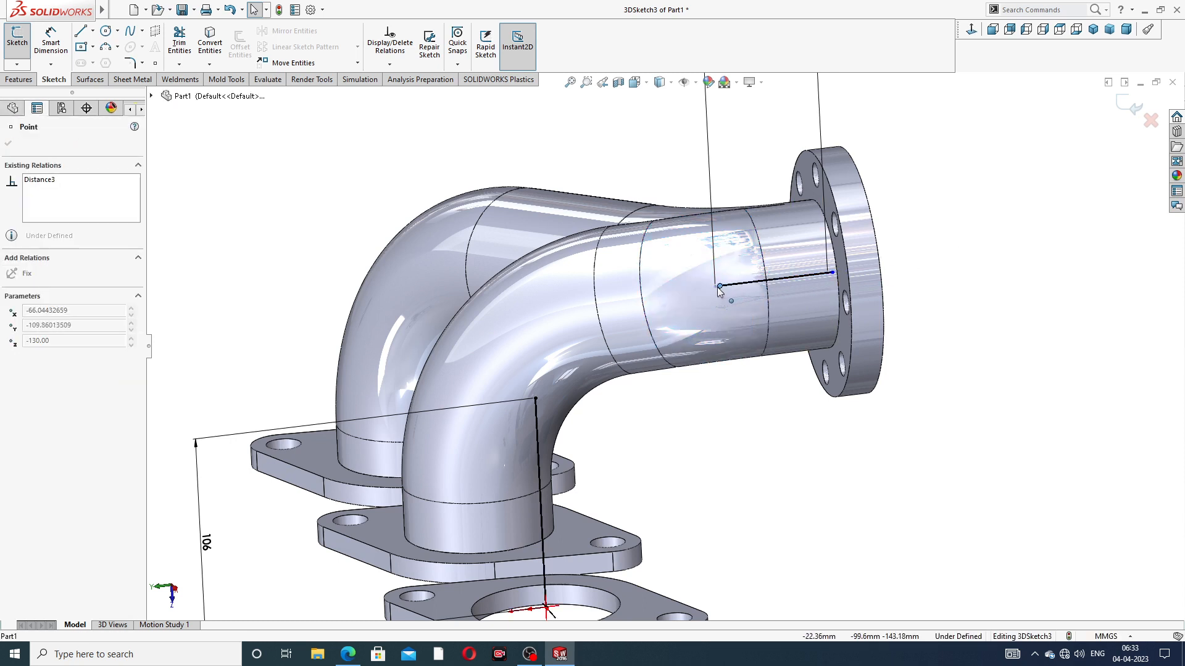
click(963, 255)
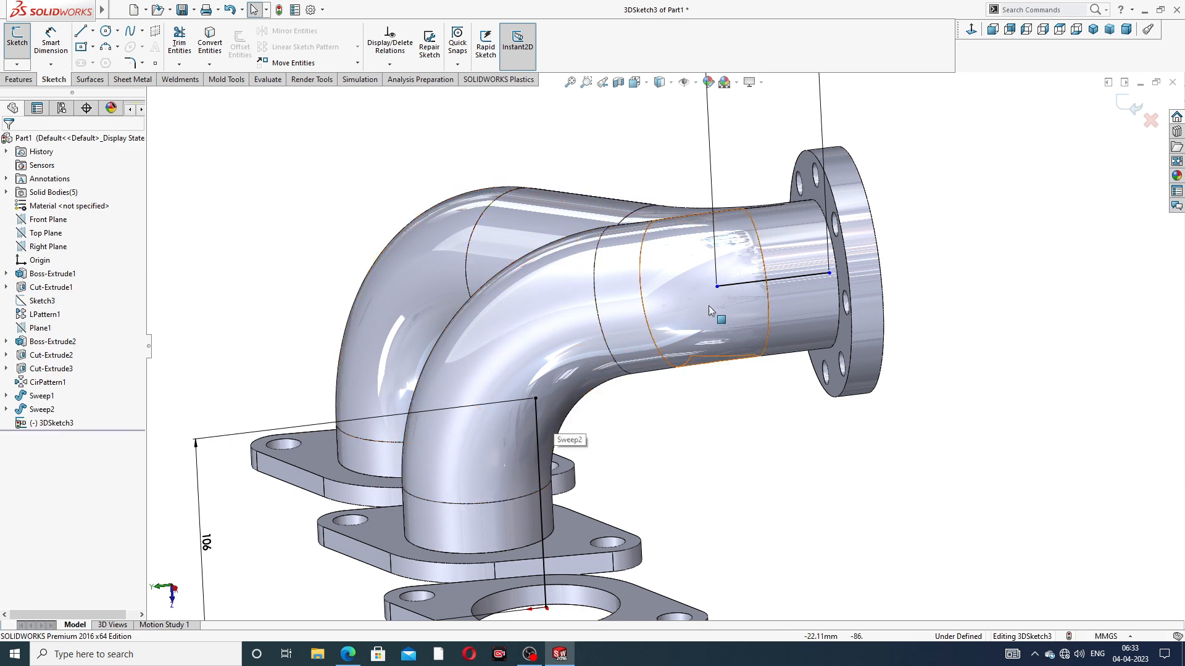
click(742, 284)
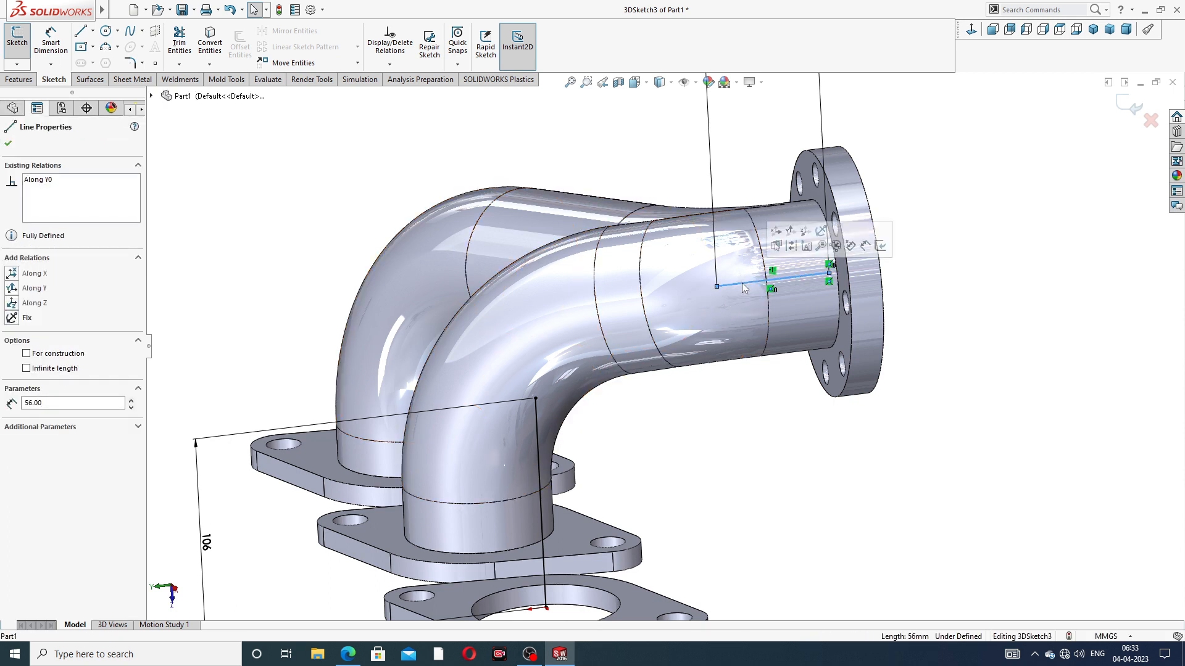
key(Delete)
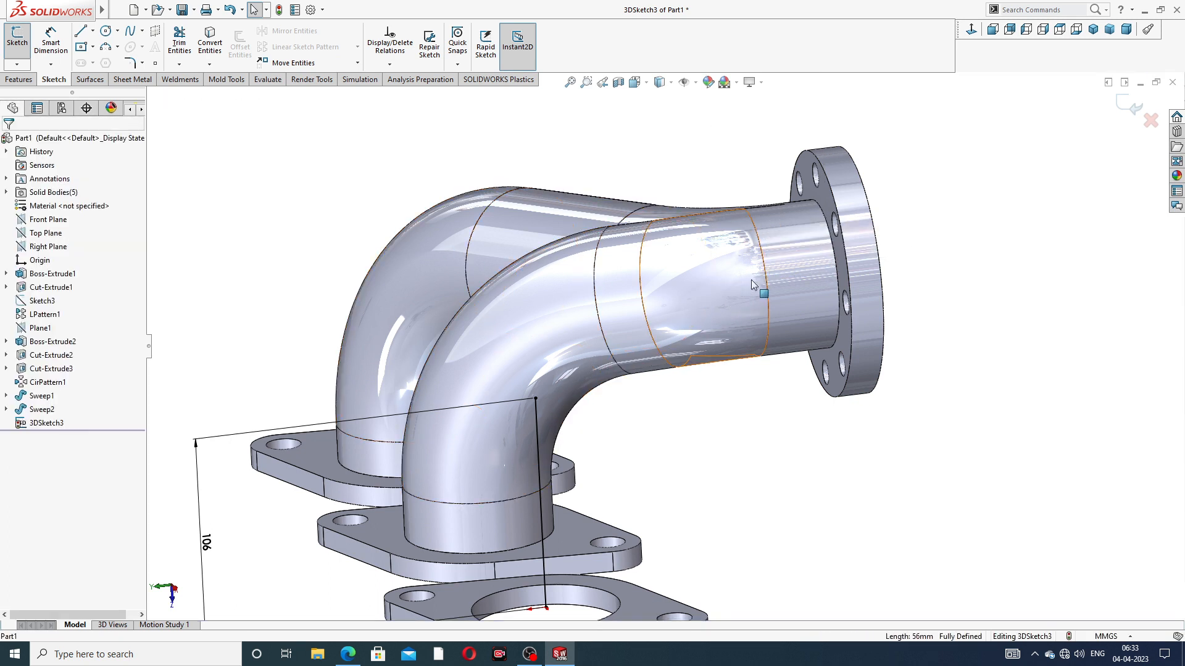
Draw a new outlet line about 42 mm long on the YZ plane, running along Y from the outlet flange opening's centre into the pipe
click(80, 32)
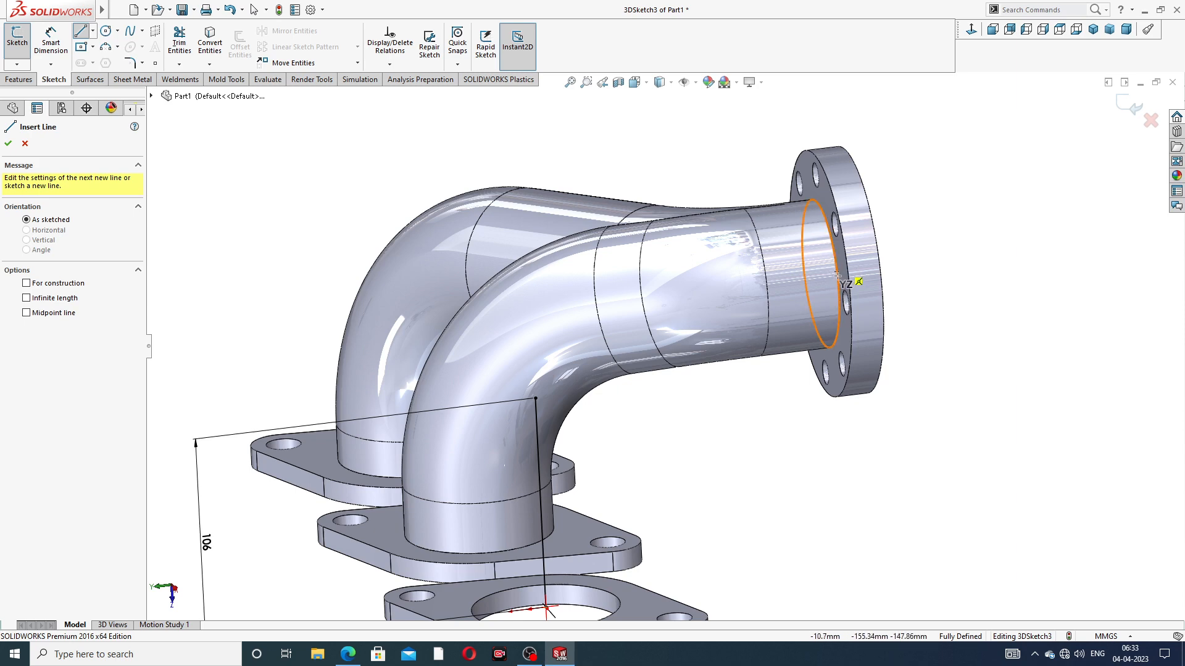
middle_drag(840, 282, 853, 270)
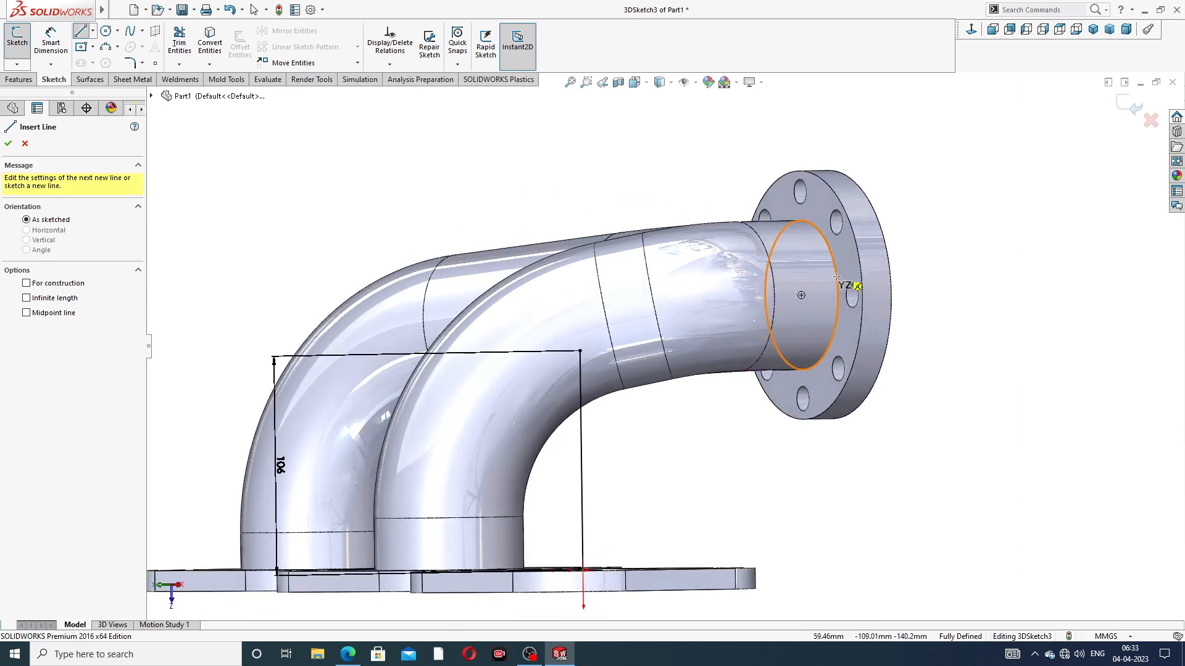
click(801, 295)
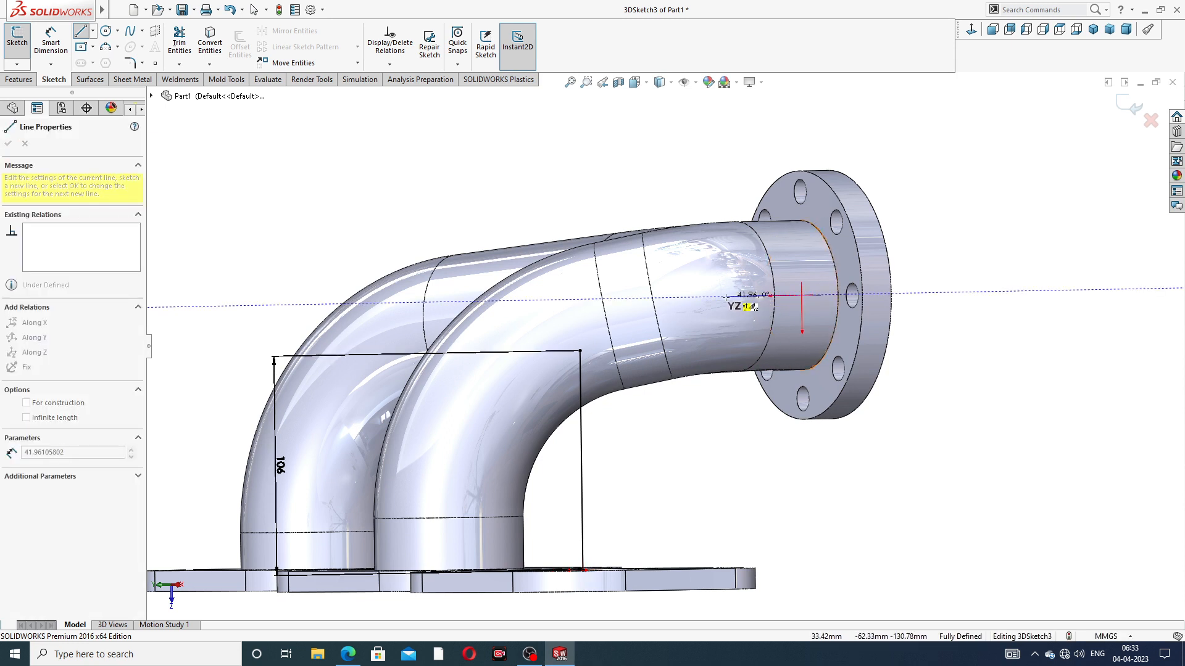
click(726, 297)
right_click(749, 334)
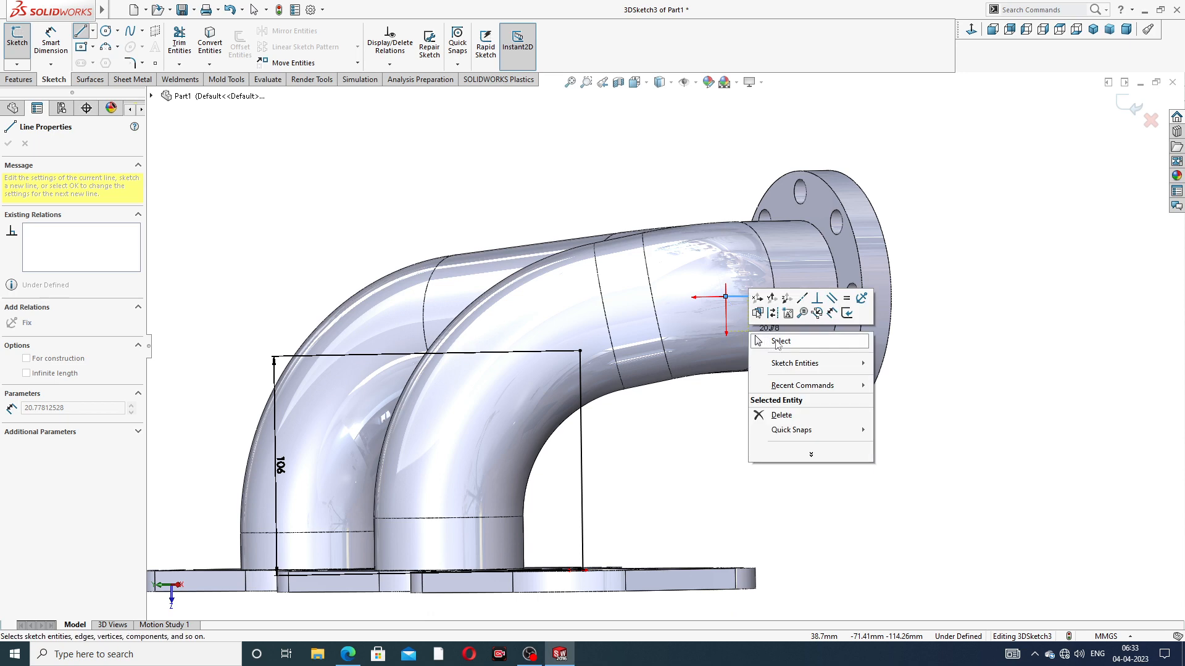
click(777, 341)
Draw an angled line from the vertical line's upper end to the new outlet line's inner end
middle_drag(745, 347, 736, 391)
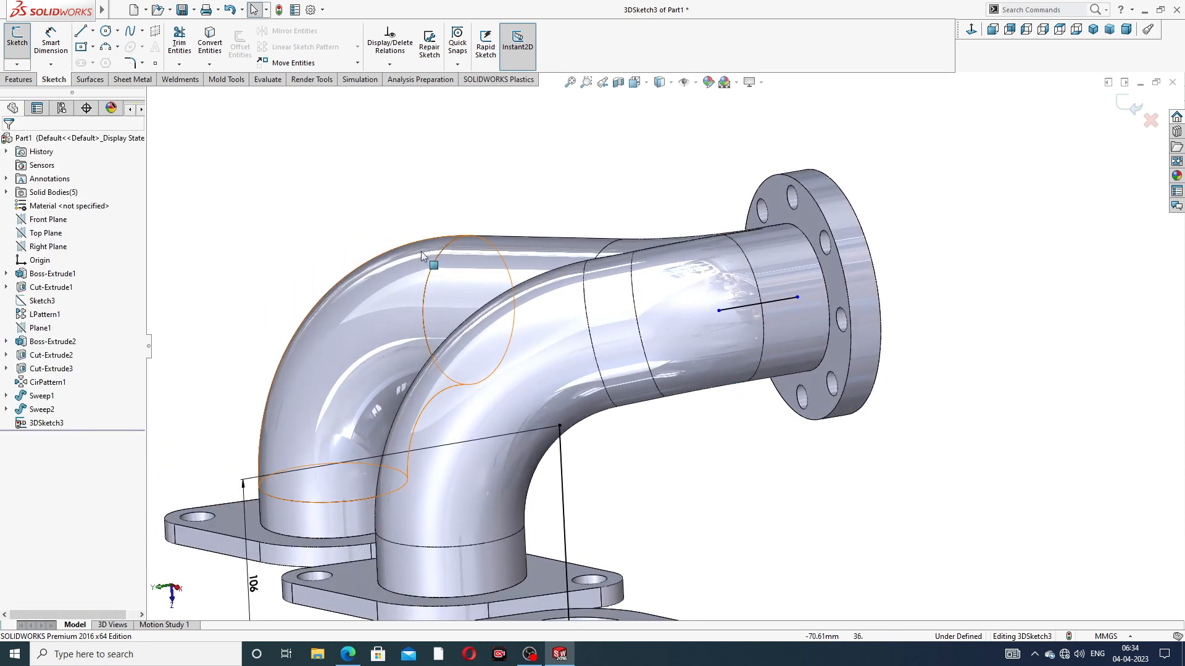
click(80, 32)
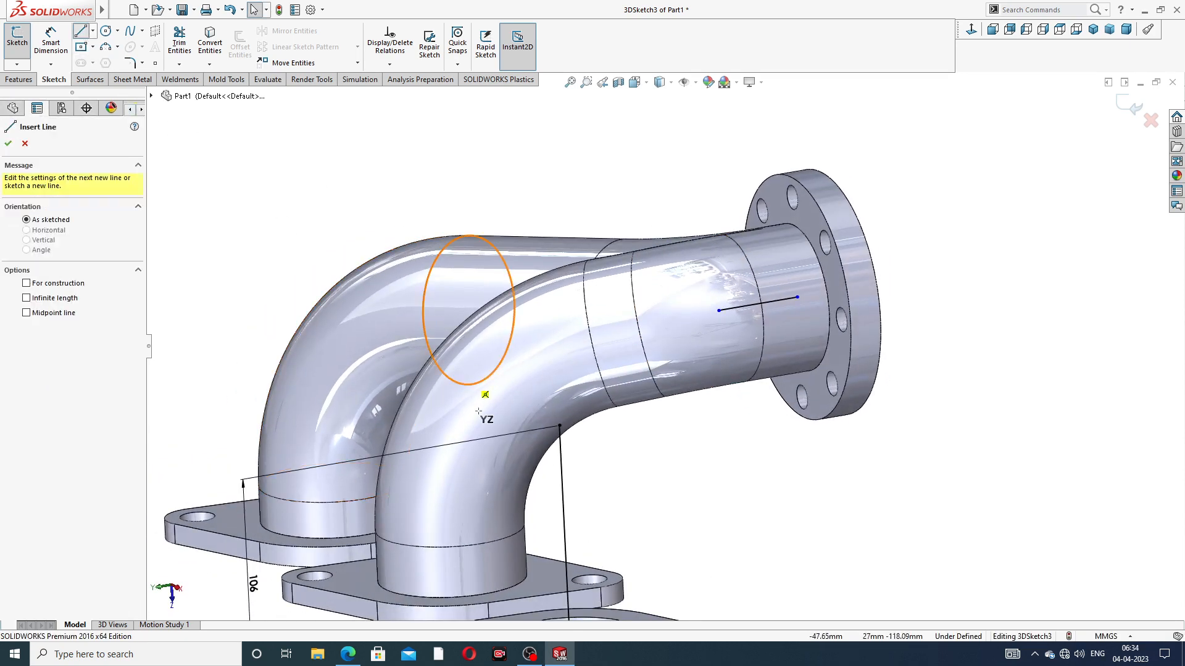
click(560, 425)
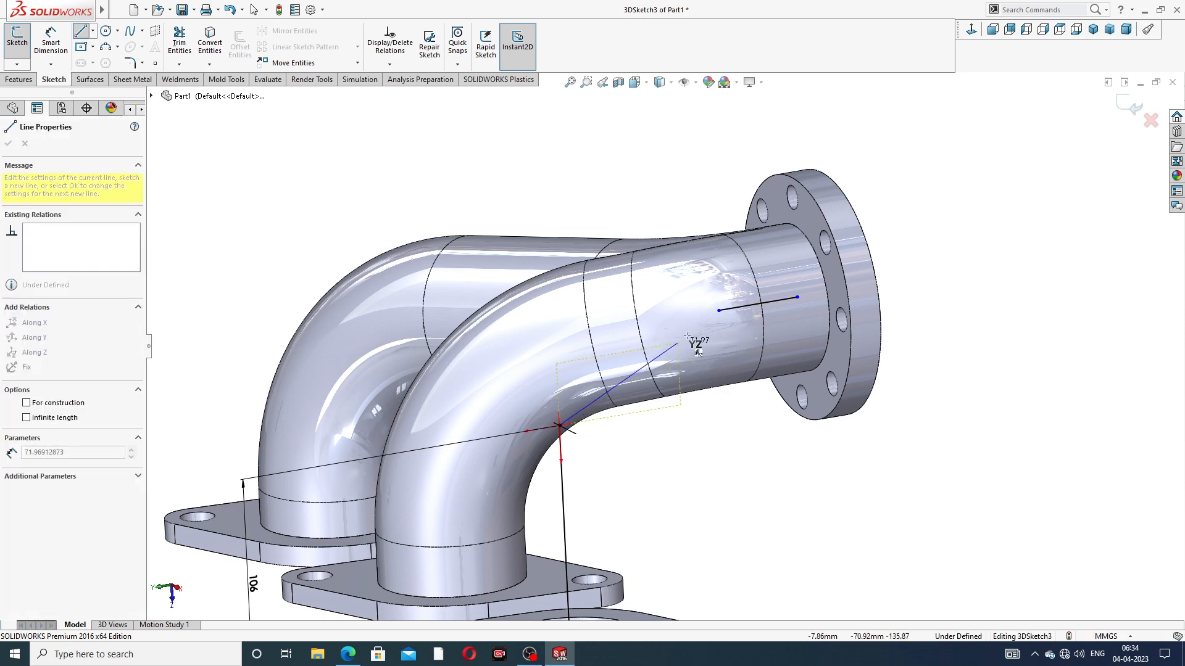
click(719, 310)
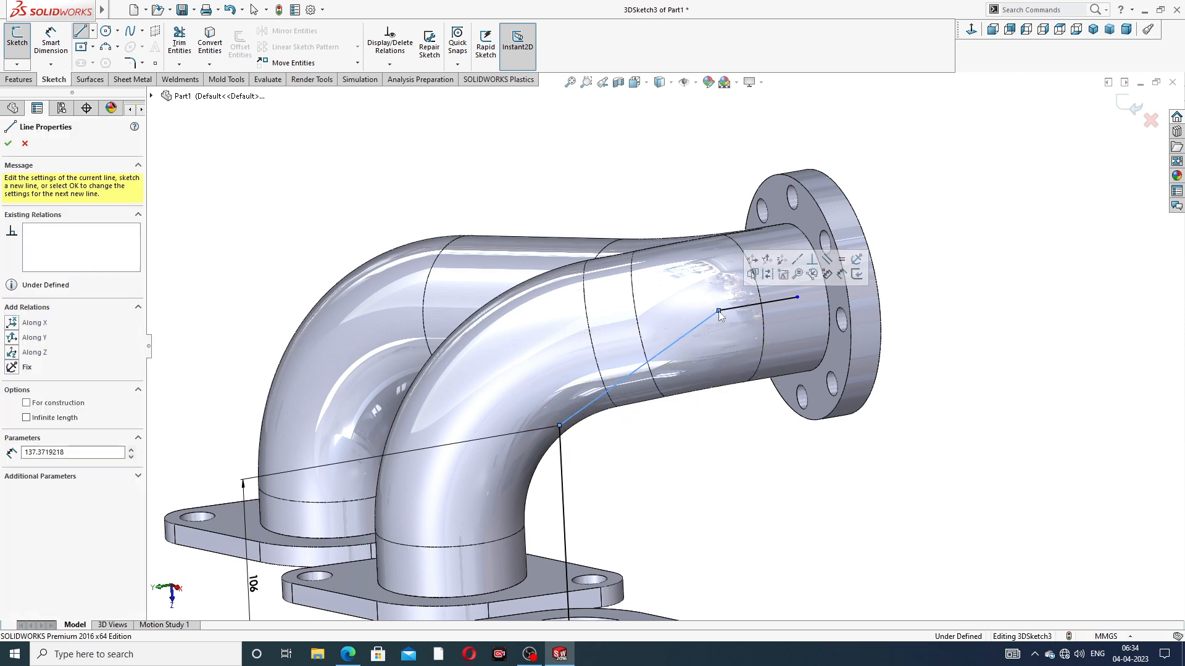
Set the length of the new outlet line to 56 mm in the third pipe's 3D sketch
right_click(919, 213)
click(941, 217)
scroll(723, 332, down, 10)
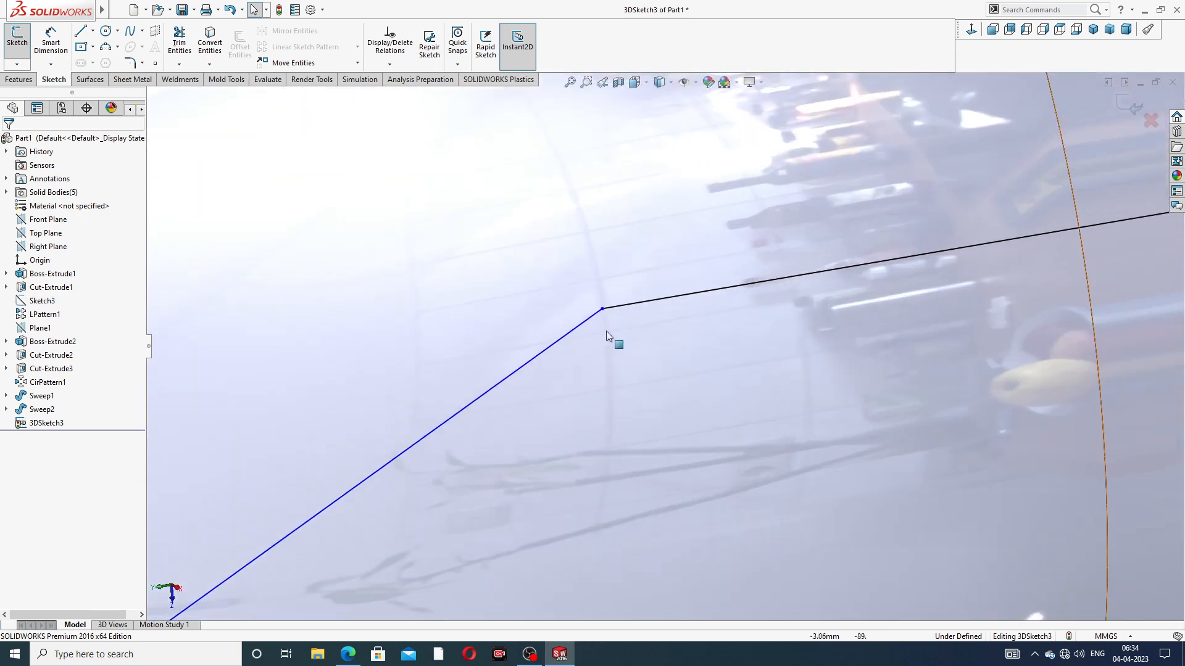
scroll(617, 346, up, 10)
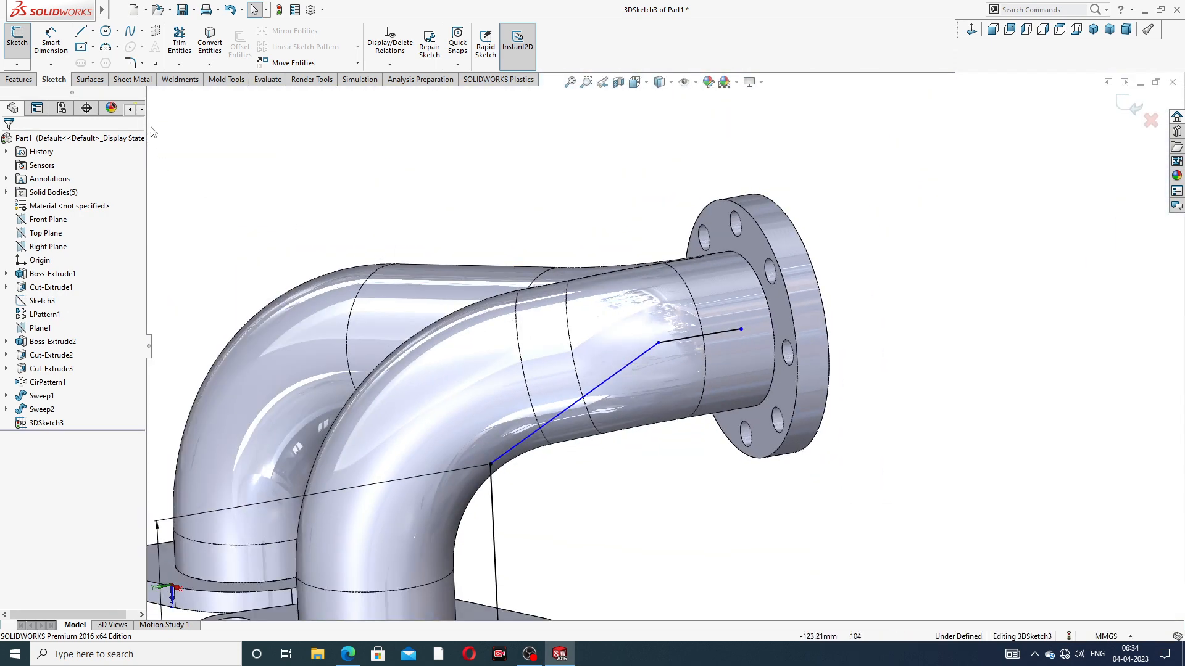
click(50, 40)
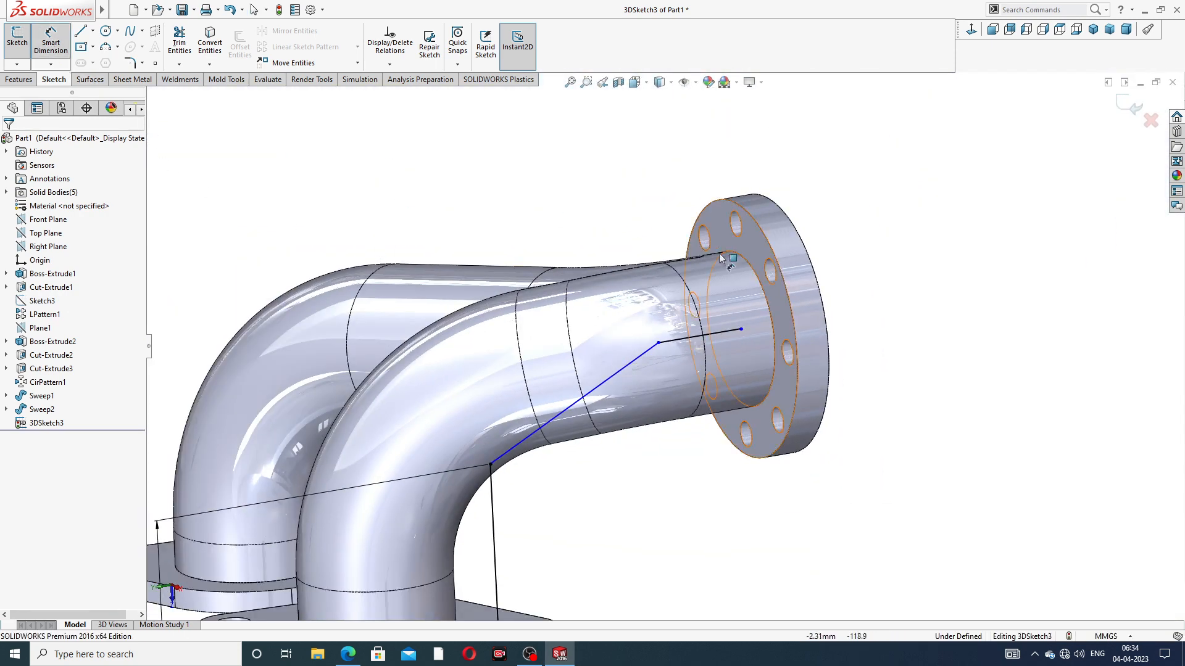
click(694, 337)
click(680, 189)
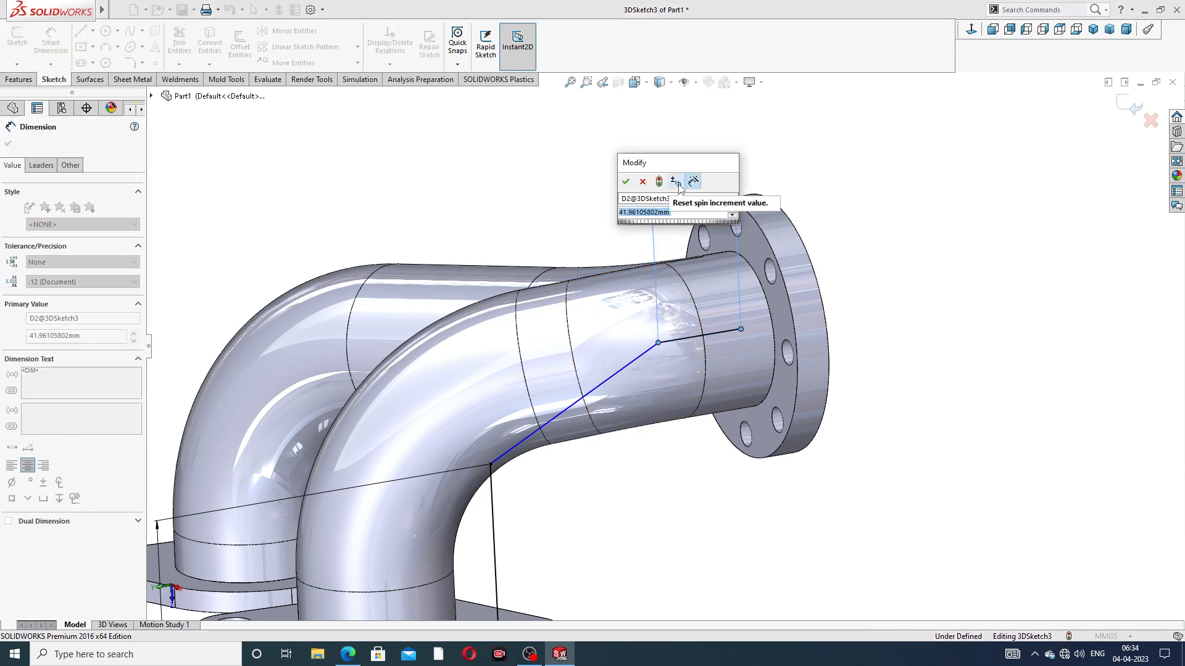
text(56)
key(Return)
click(883, 206)
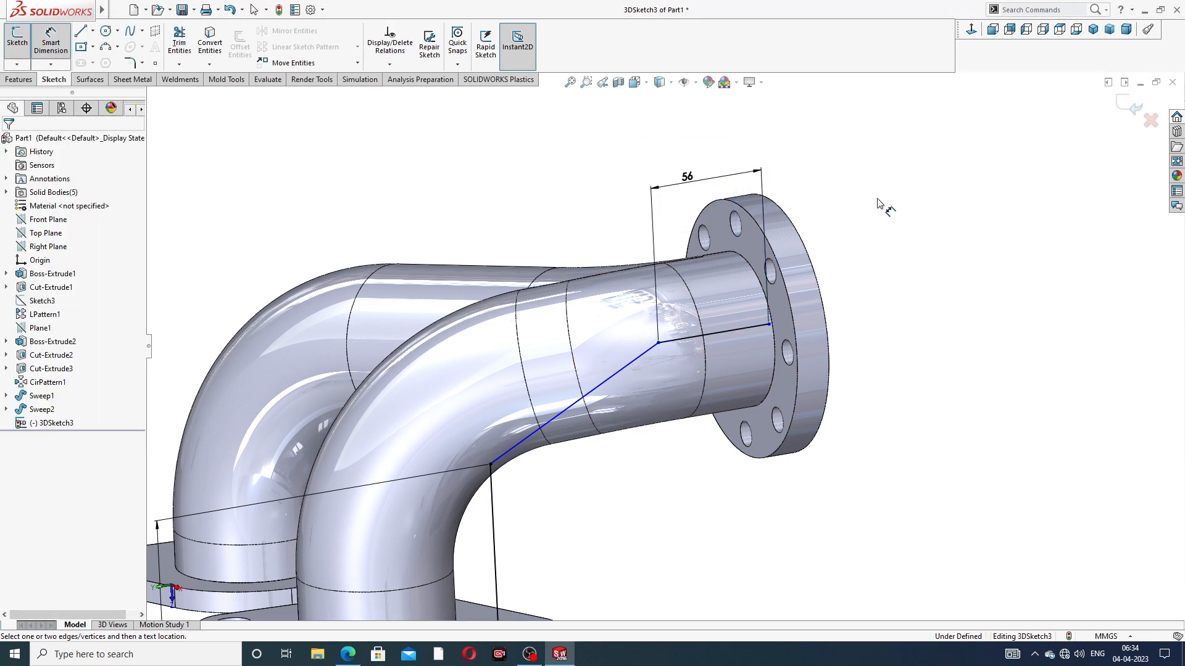
right_click(849, 219)
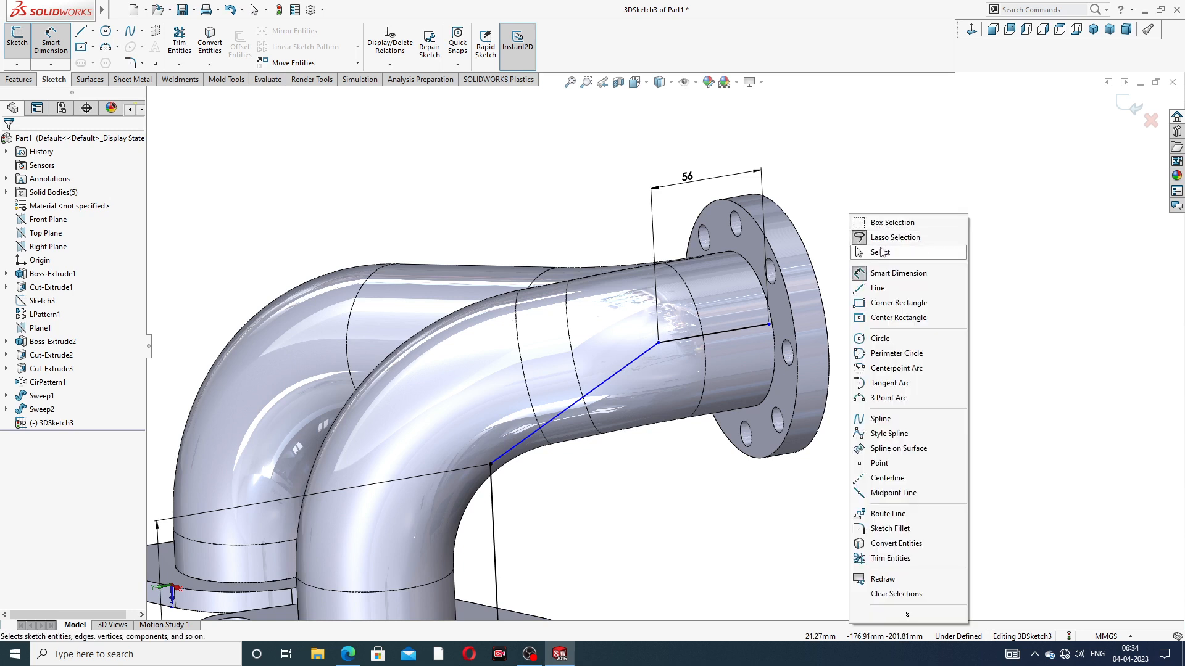
click(882, 253)
Move the outlet line's outer endpoint back onto the centre of the outlet flange opening
click(769, 325)
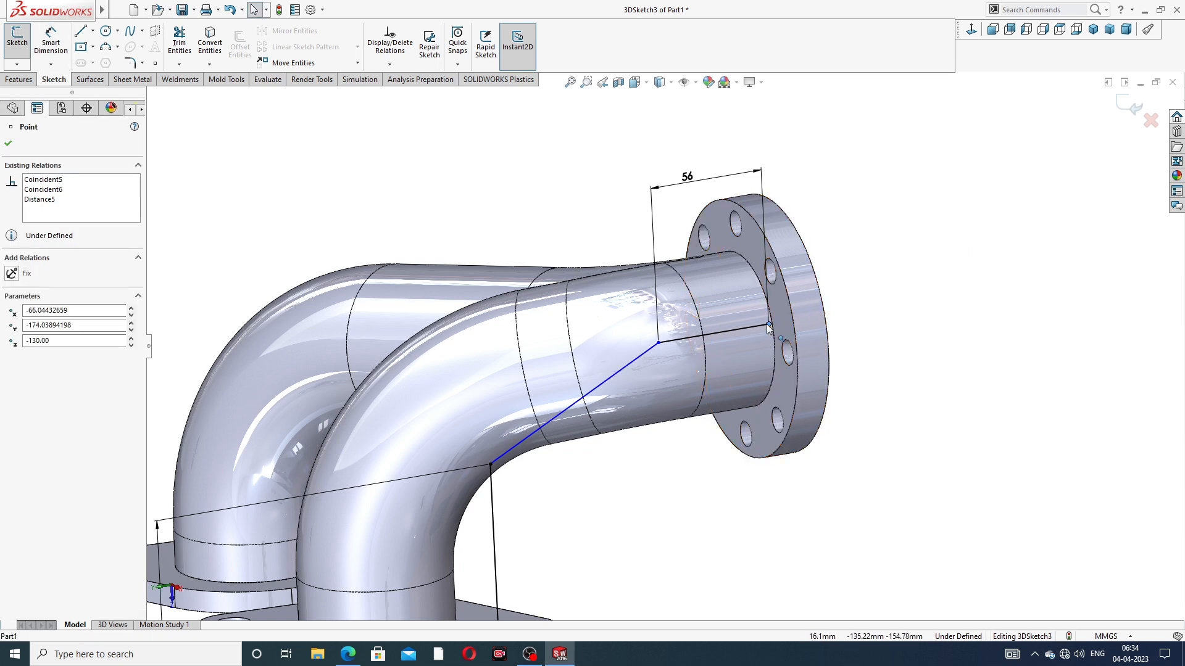
mouse_move(760, 331)
mouse_down()
mouse_move(770, 325)
mouse_move(760, 338)
mouse_move(741, 330)
mouse_up()
click(942, 304)
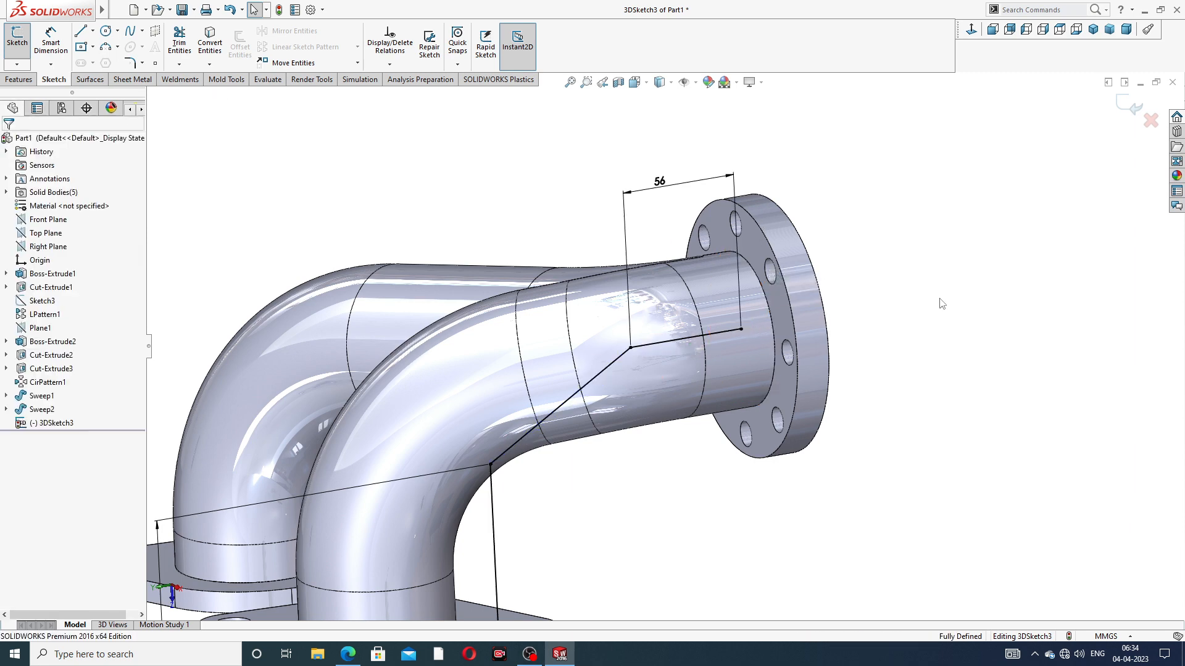
Add a 68 mm sketch fillet at the corner between the outlet line and the angled line
scroll(701, 364, down, 3)
scroll(701, 364, up, 6)
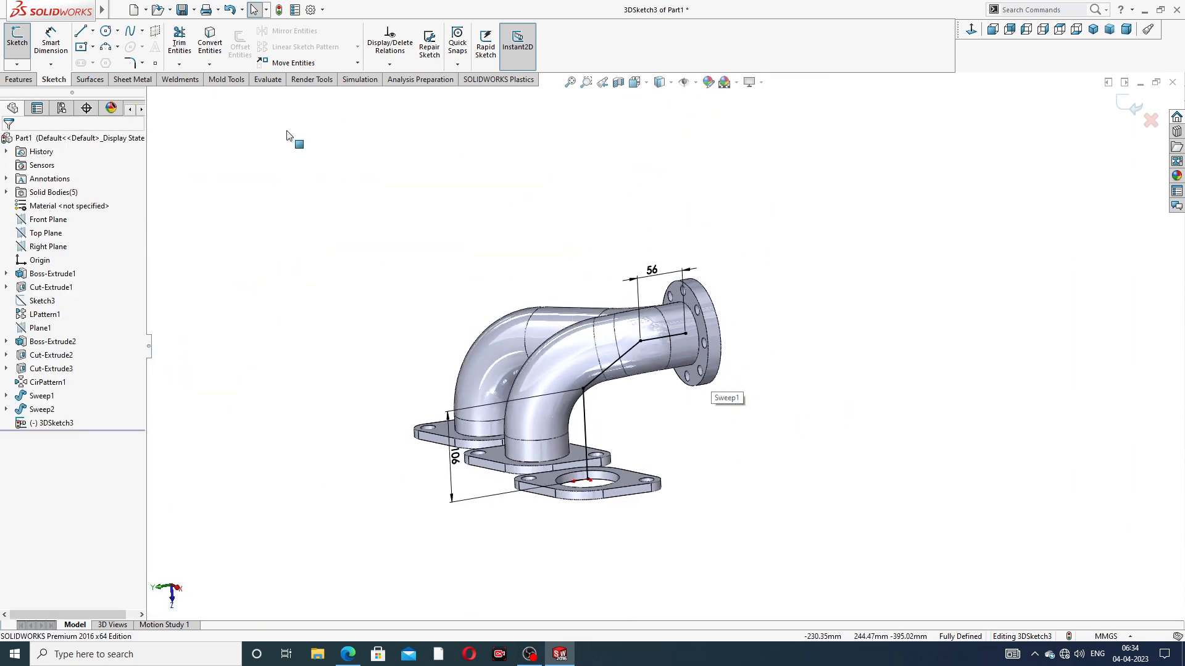
click(129, 63)
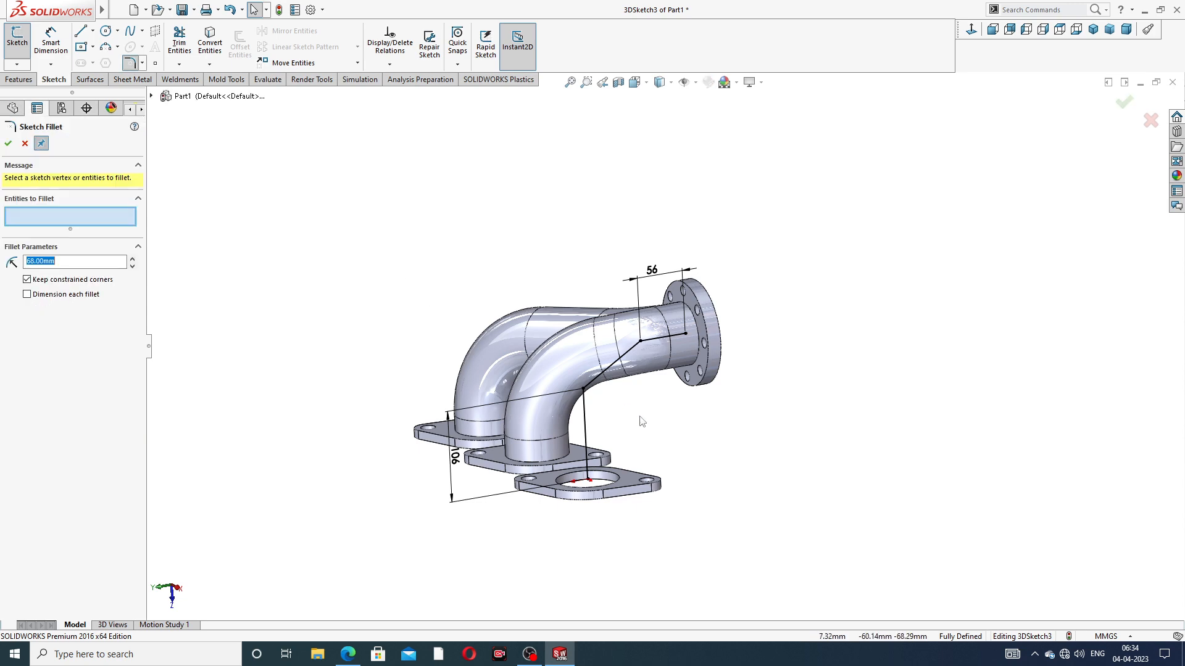
scroll(659, 421, down, 2)
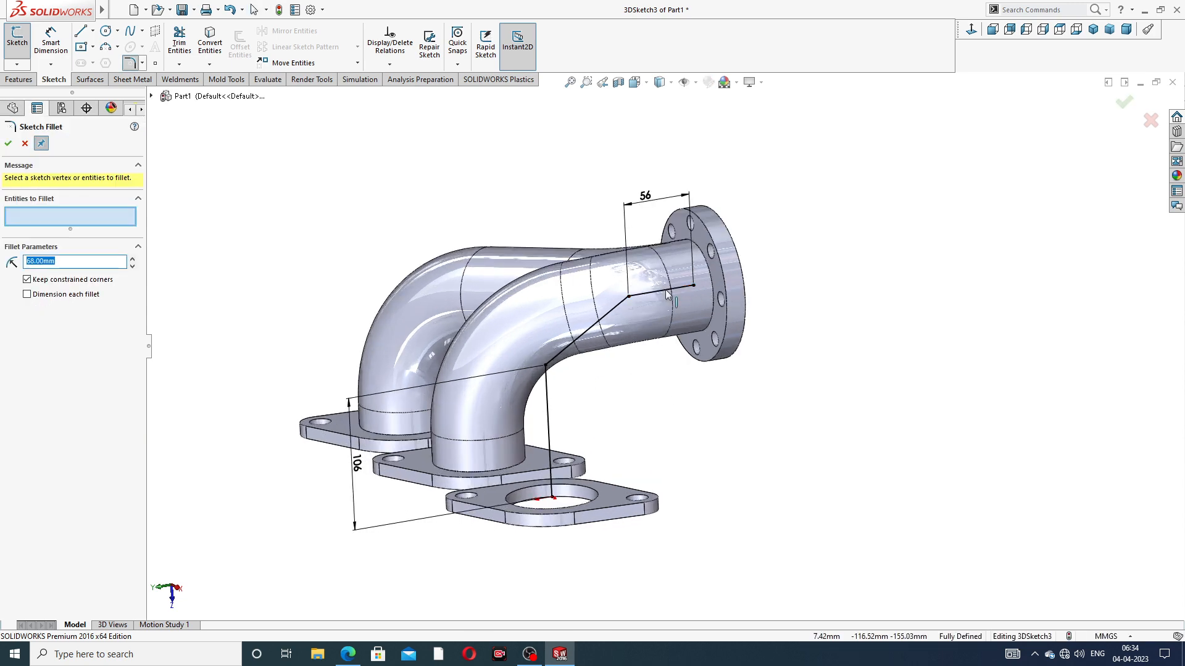
scroll(634, 302, down, 3)
click(636, 313)
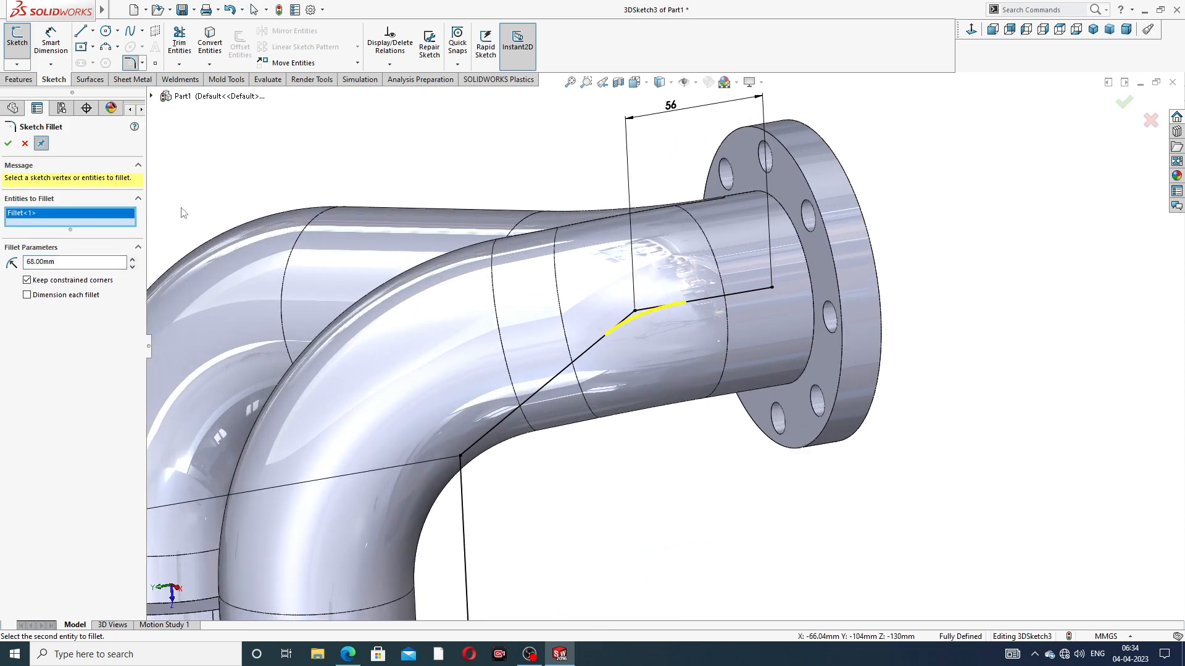
click(8, 144)
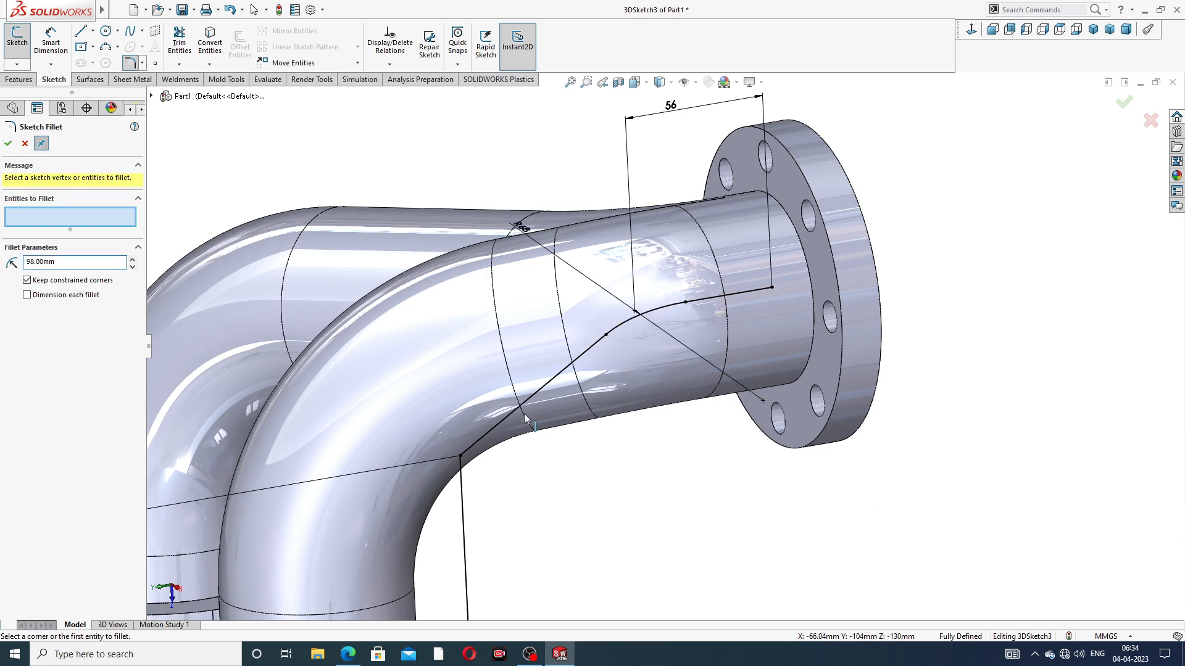
Add a 98 mm sketch fillet between the angled line and the vertical line, and exit the 3D sketch
scroll(502, 475, up, 3)
click(546, 411)
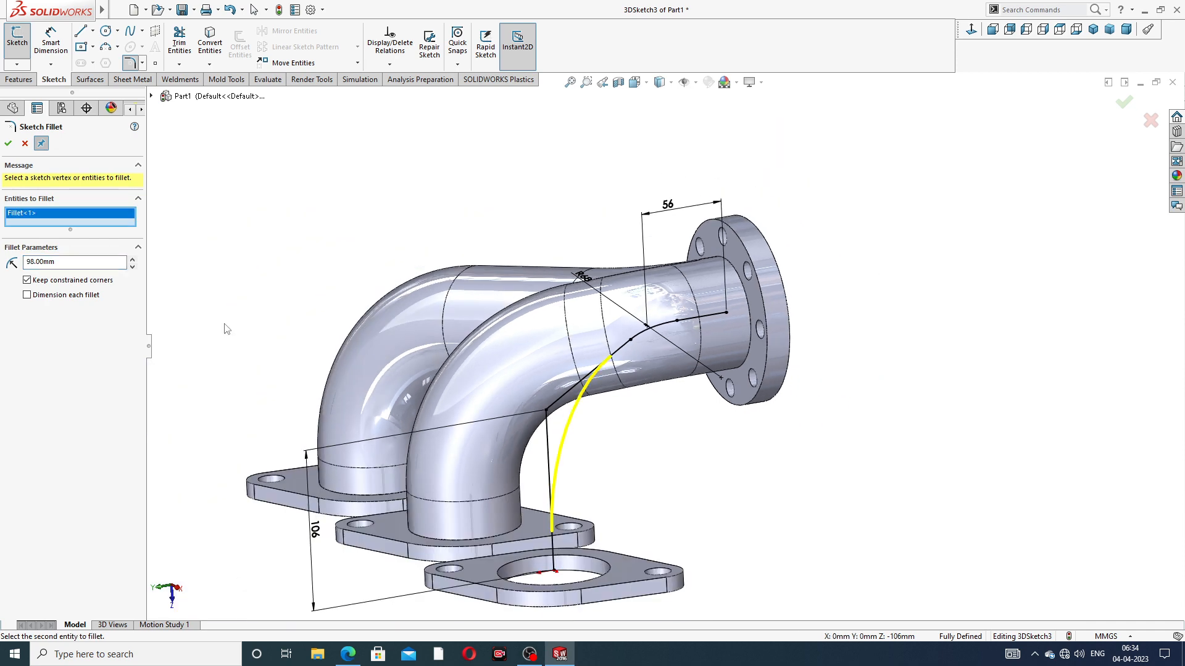
click(8, 144)
click(8, 143)
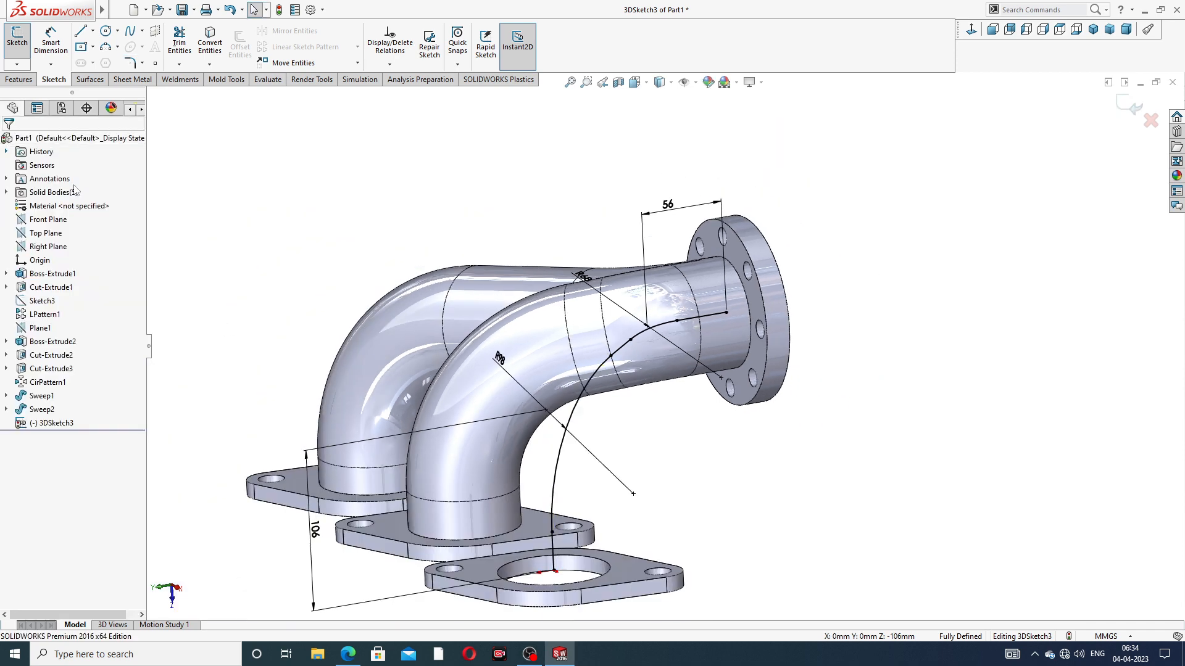
scroll(694, 404, up, 2)
middle_drag(692, 387, 654, 404)
scroll(636, 385, down, 3)
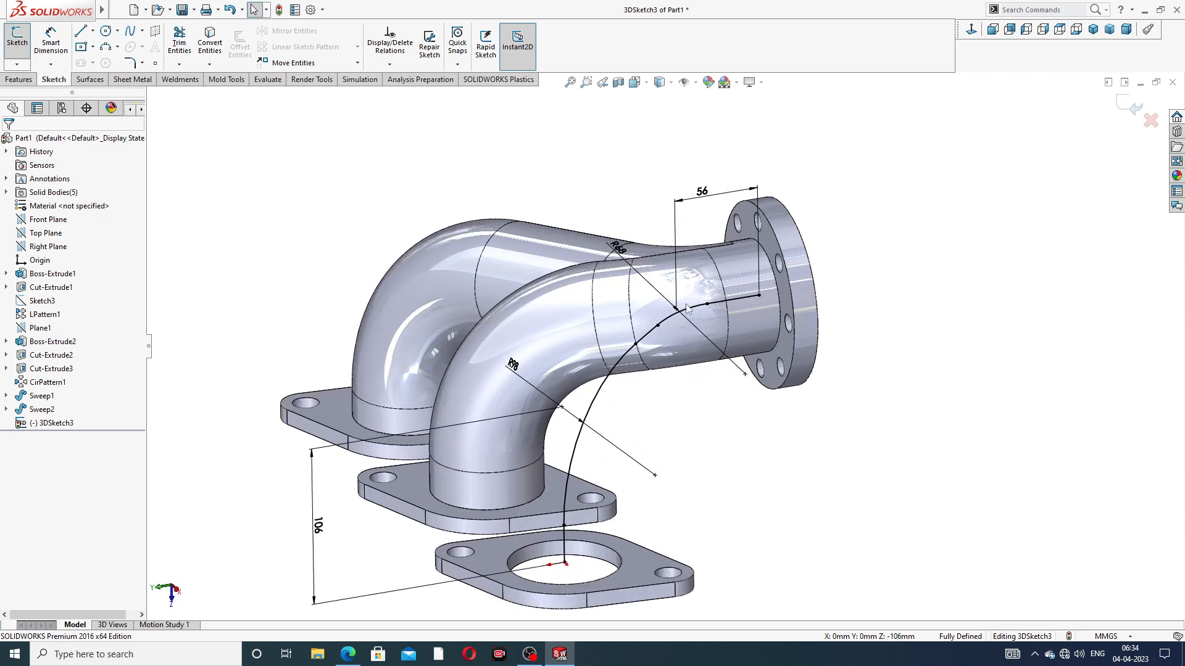
scroll(758, 330, down, 2)
middle_drag(762, 338, 860, 286)
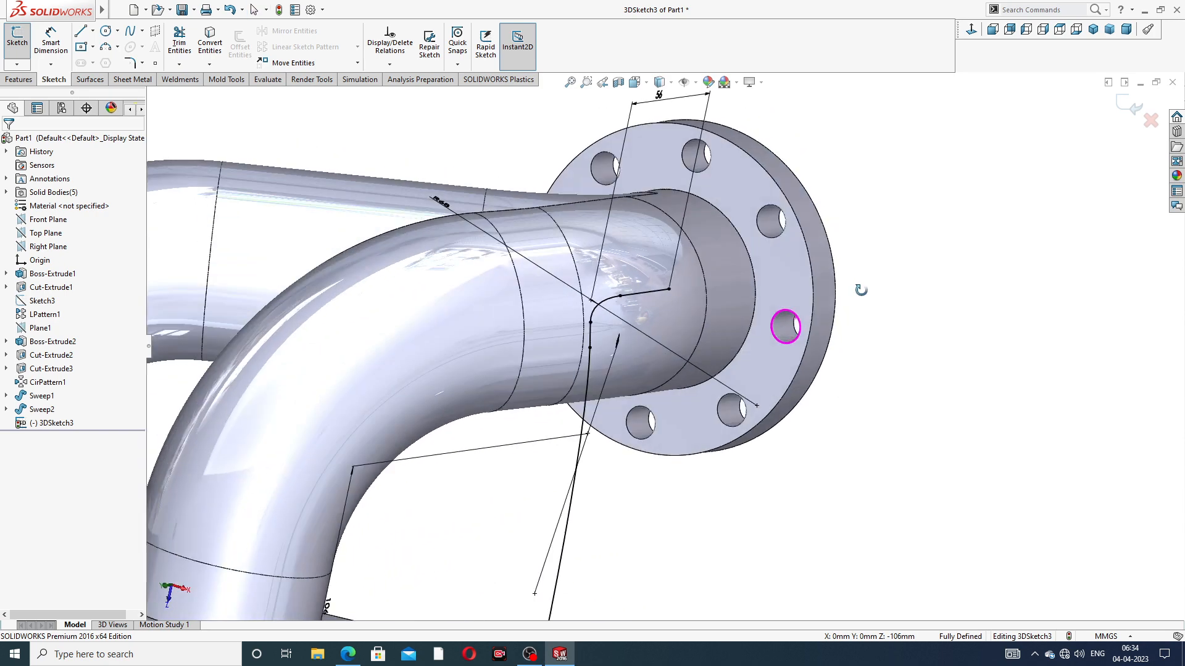
click(1123, 107)
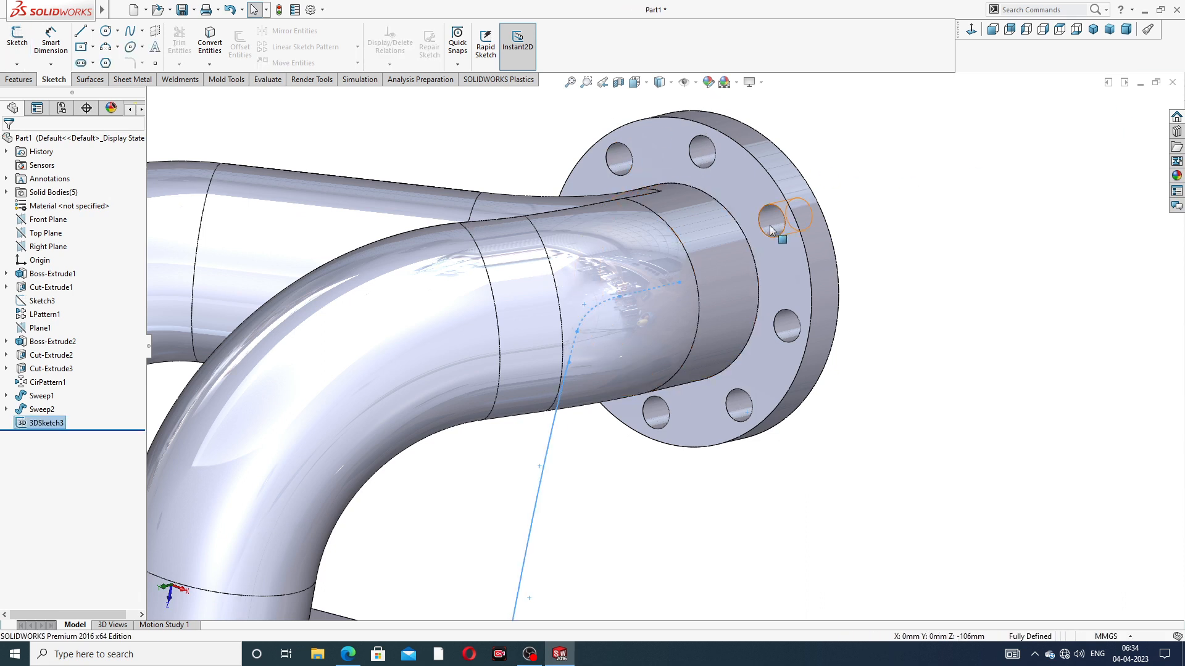
Sketch the third pipe's profile on the outlet flange's pipe-side face by converting the circular edge where the pipe meets it
click(782, 260)
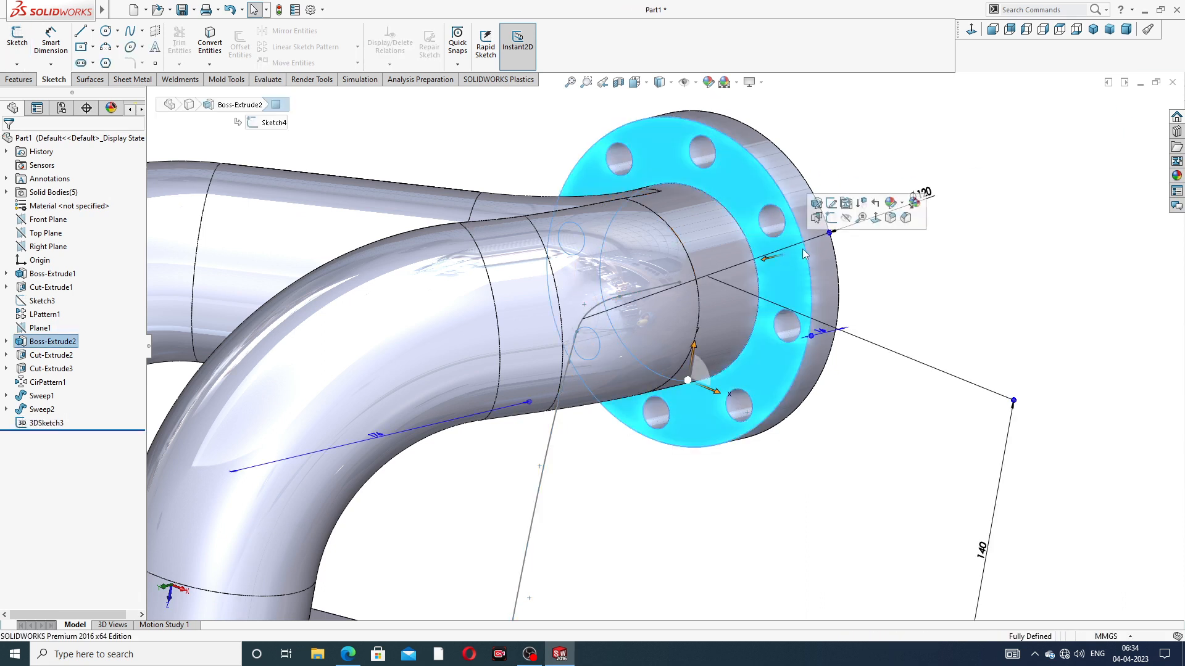
click(837, 221)
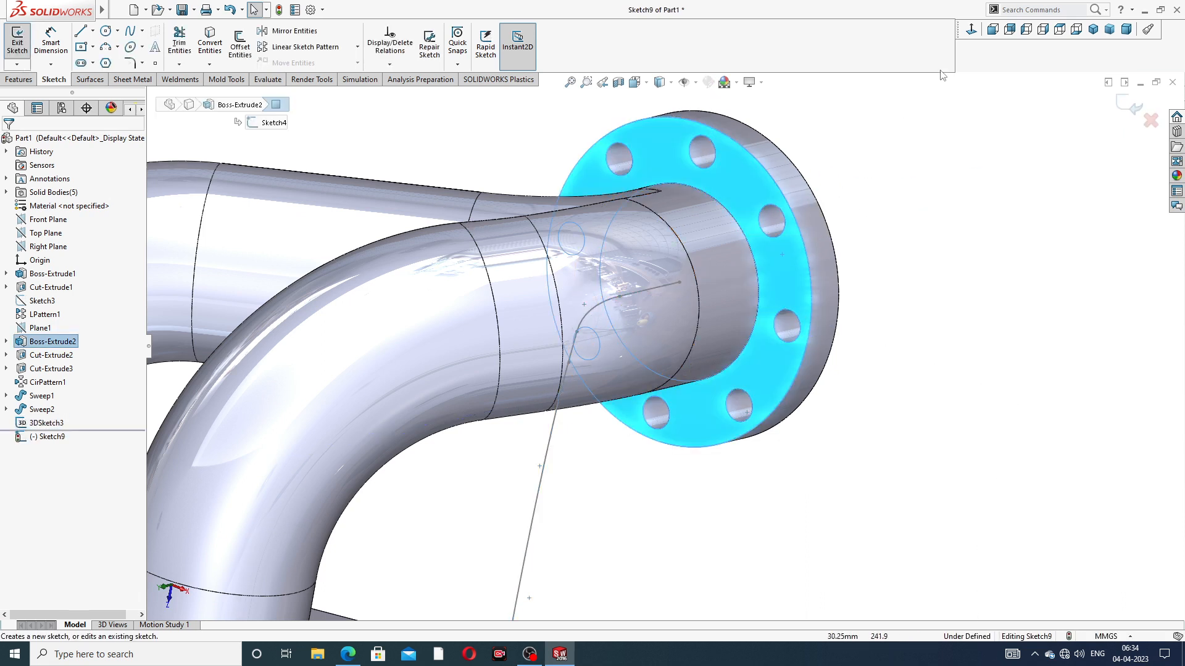
click(748, 244)
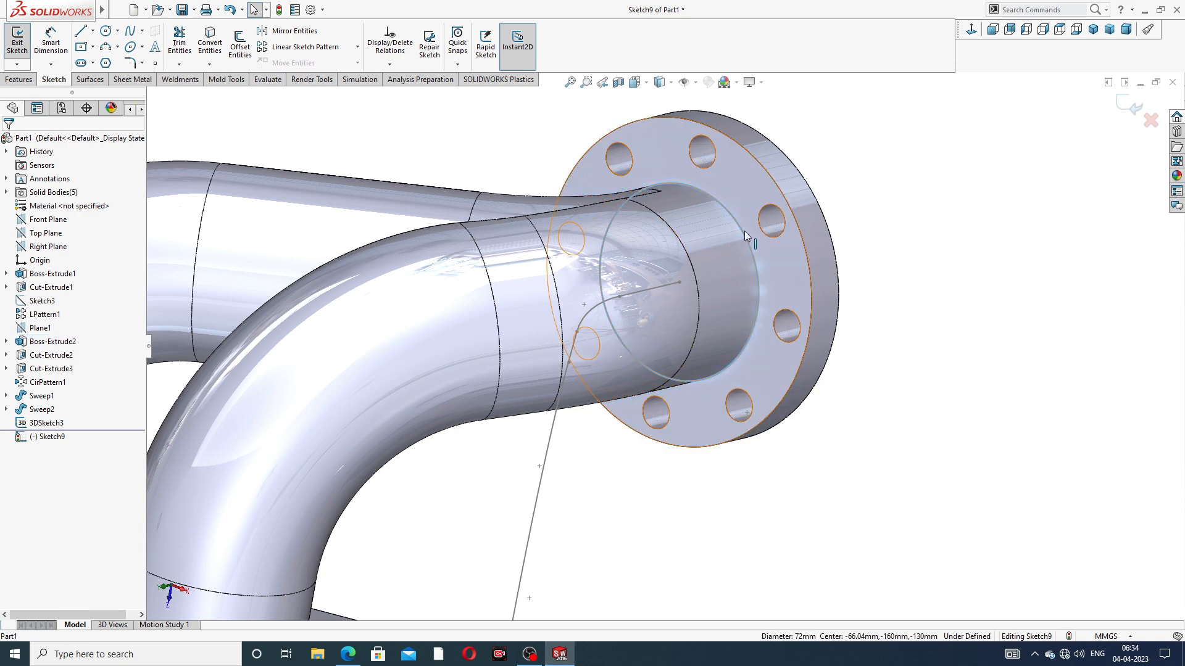
click(210, 43)
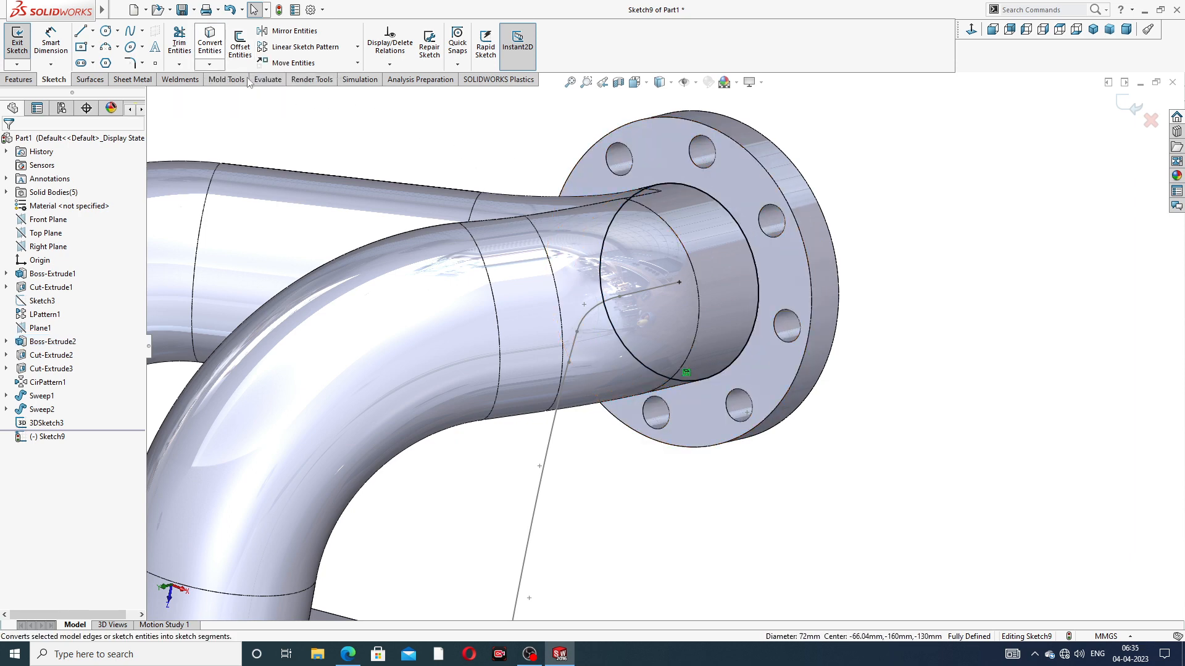
click(1120, 106)
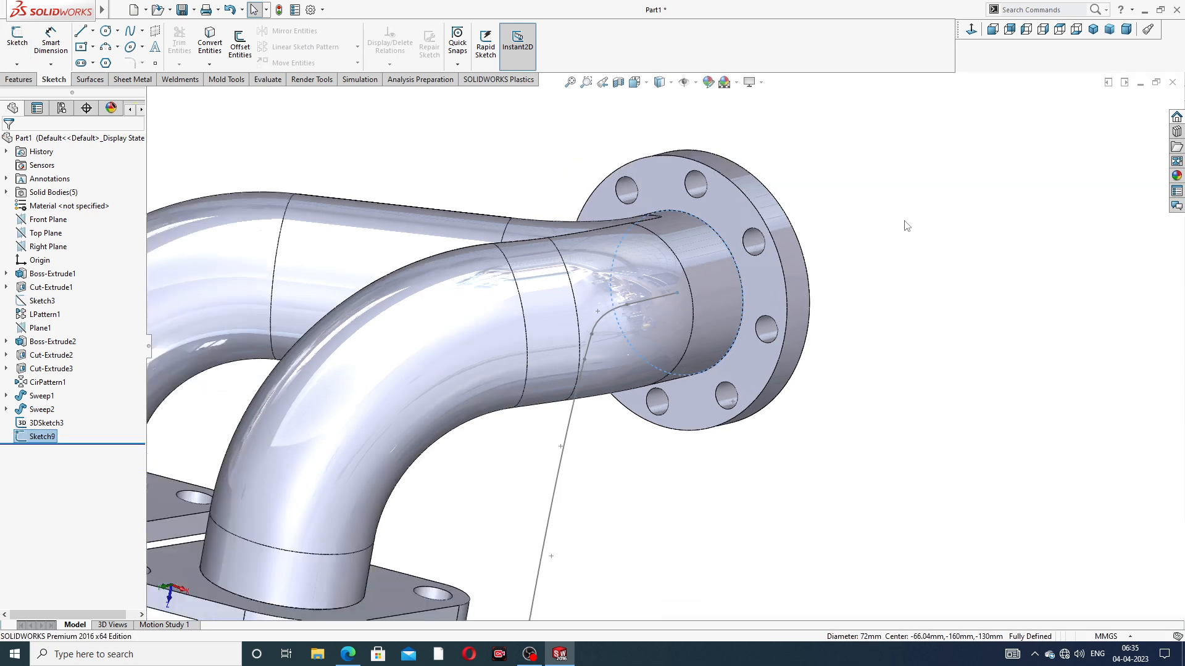
Sweep the converted circle along the third 3D sketch path to form the third pipe
click(19, 79)
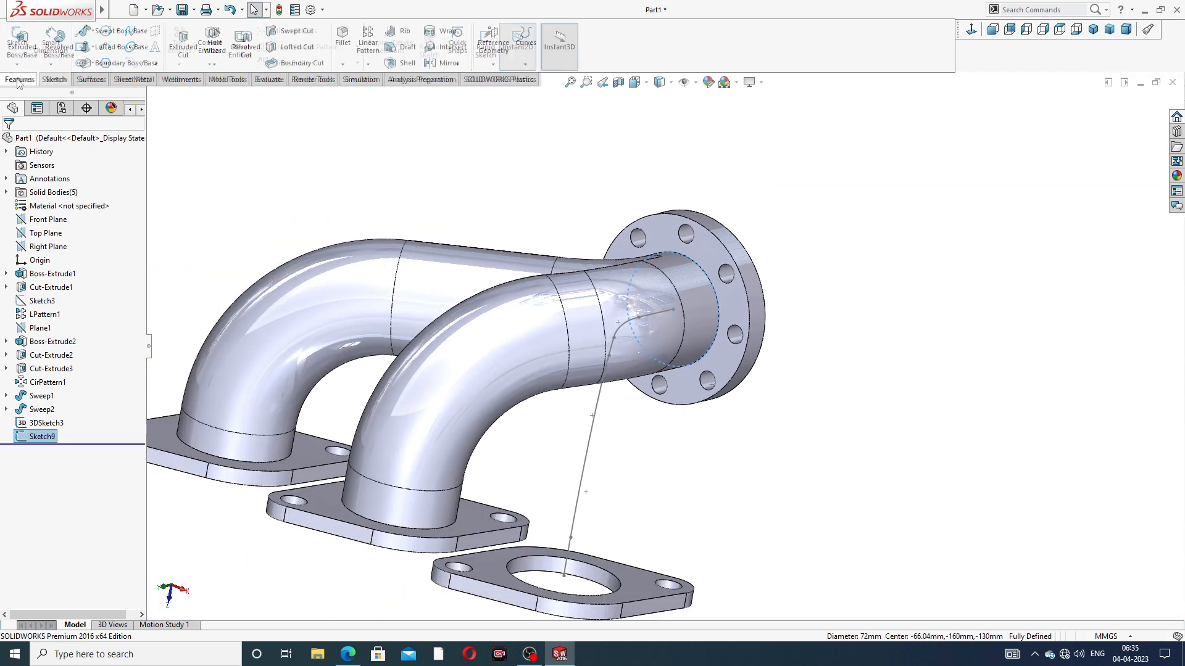
click(117, 31)
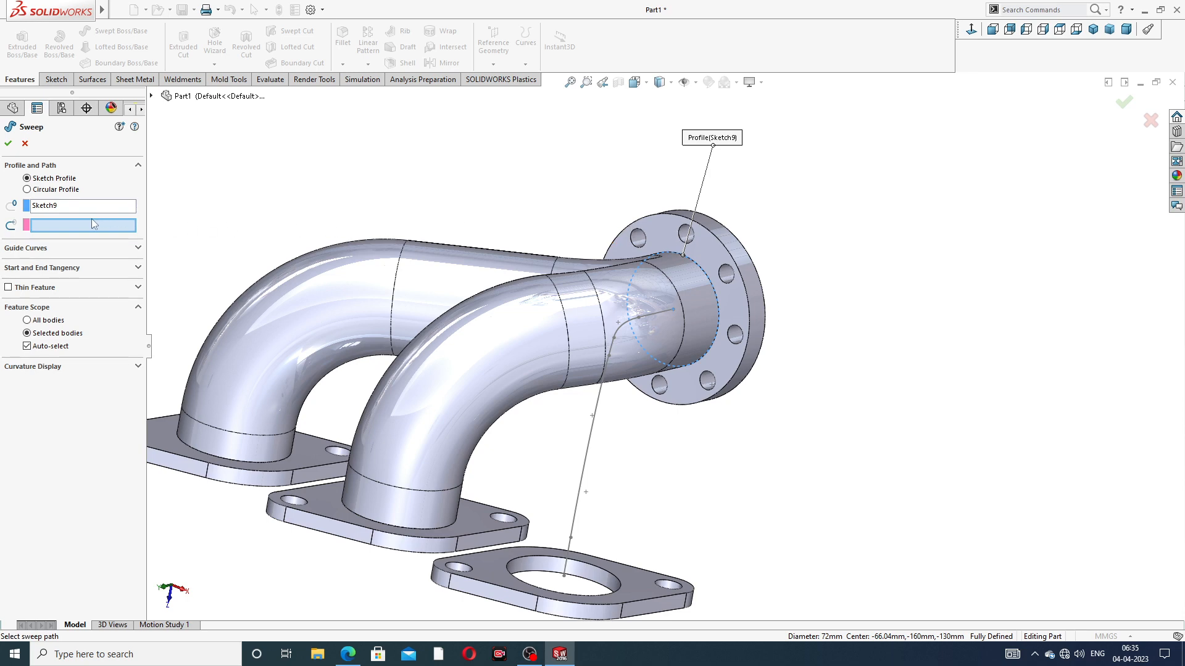
click(601, 399)
middle_drag(646, 448, 610, 458)
click(8, 144)
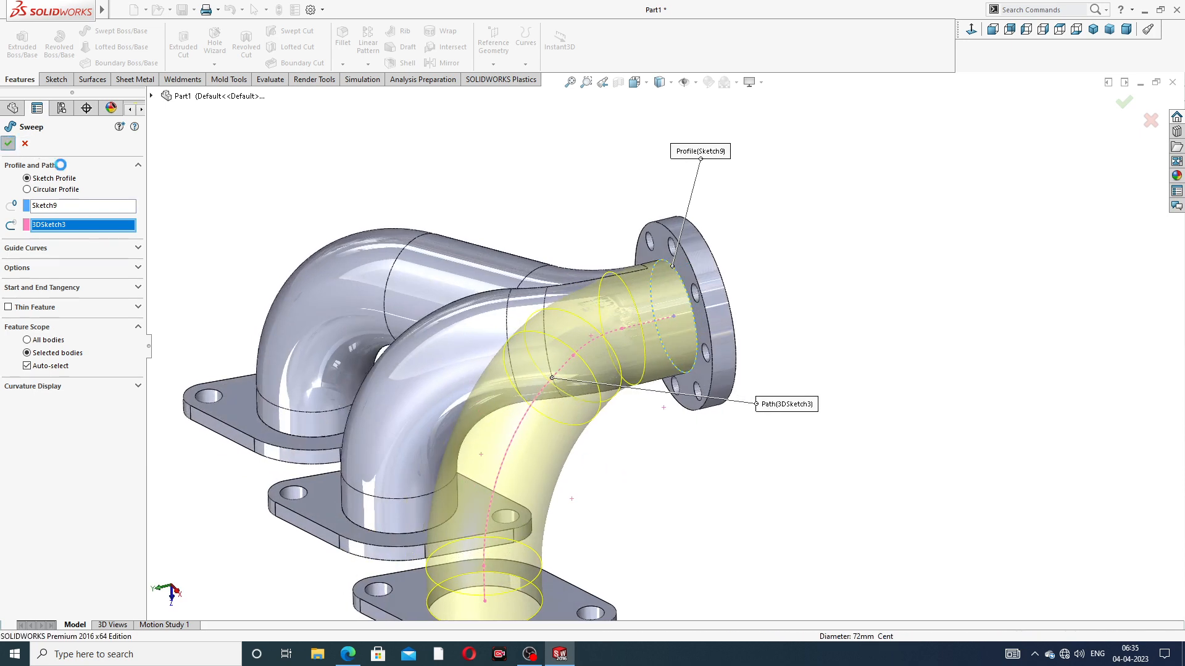
click(488, 159)
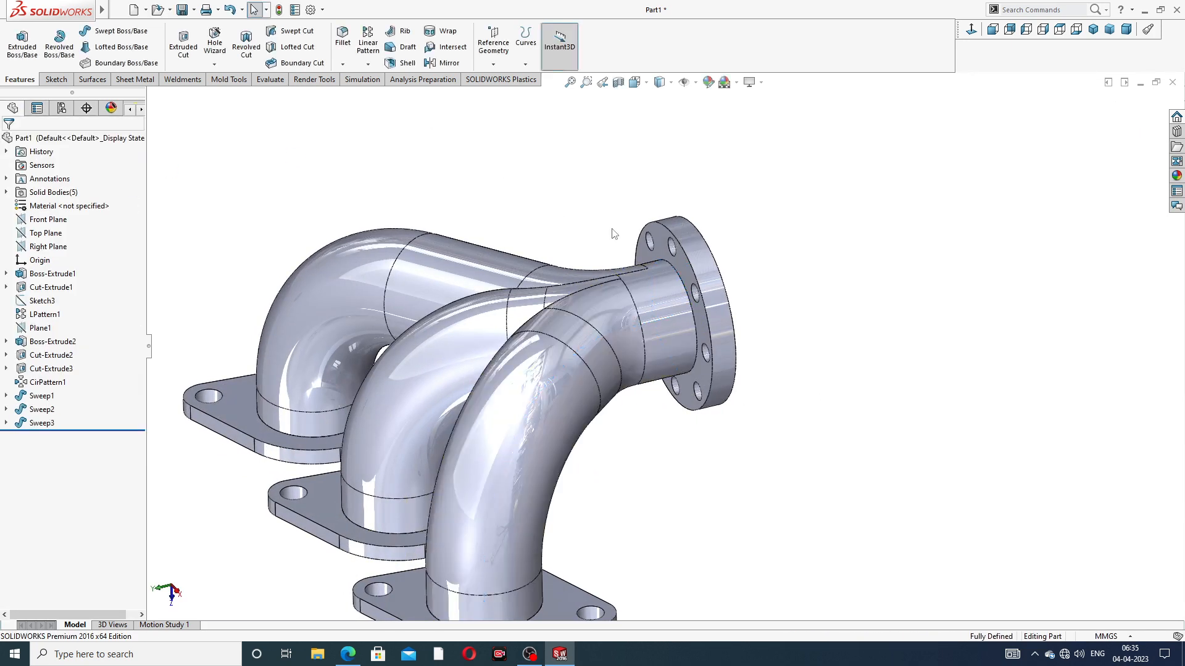
Apply the chromium plate metal appearance to the whole part, and replace it with polished nickel
scroll(613, 233, up, 3)
middle_drag(595, 298, 622, 311)
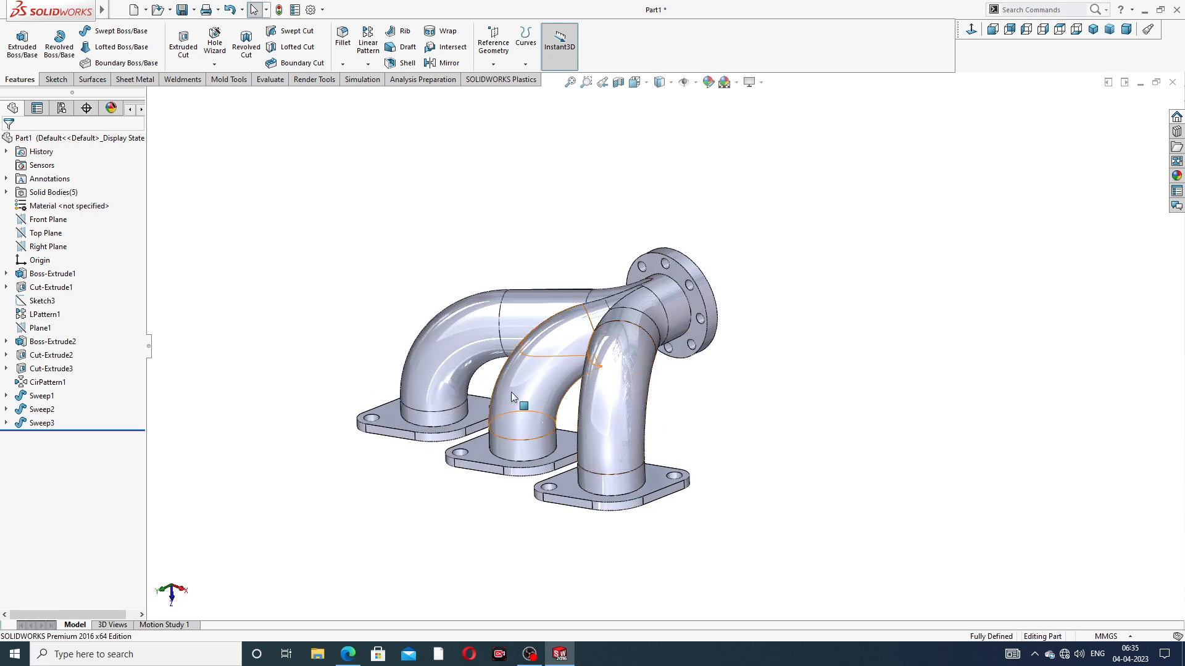
scroll(511, 391, down, 3)
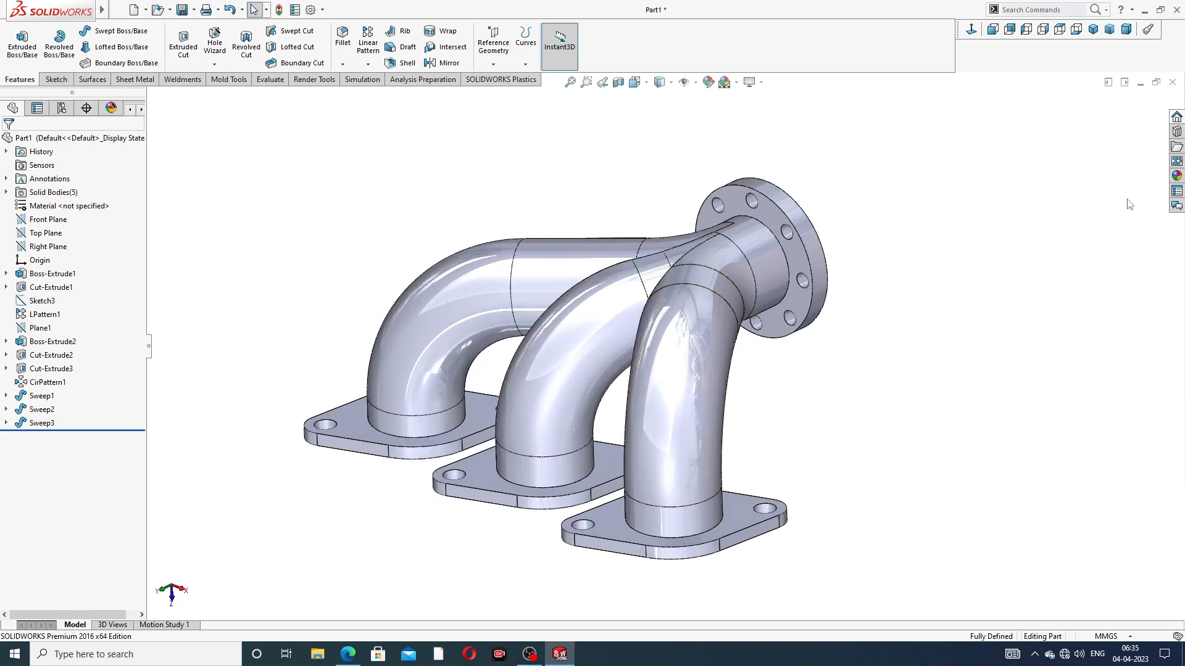
click(1177, 176)
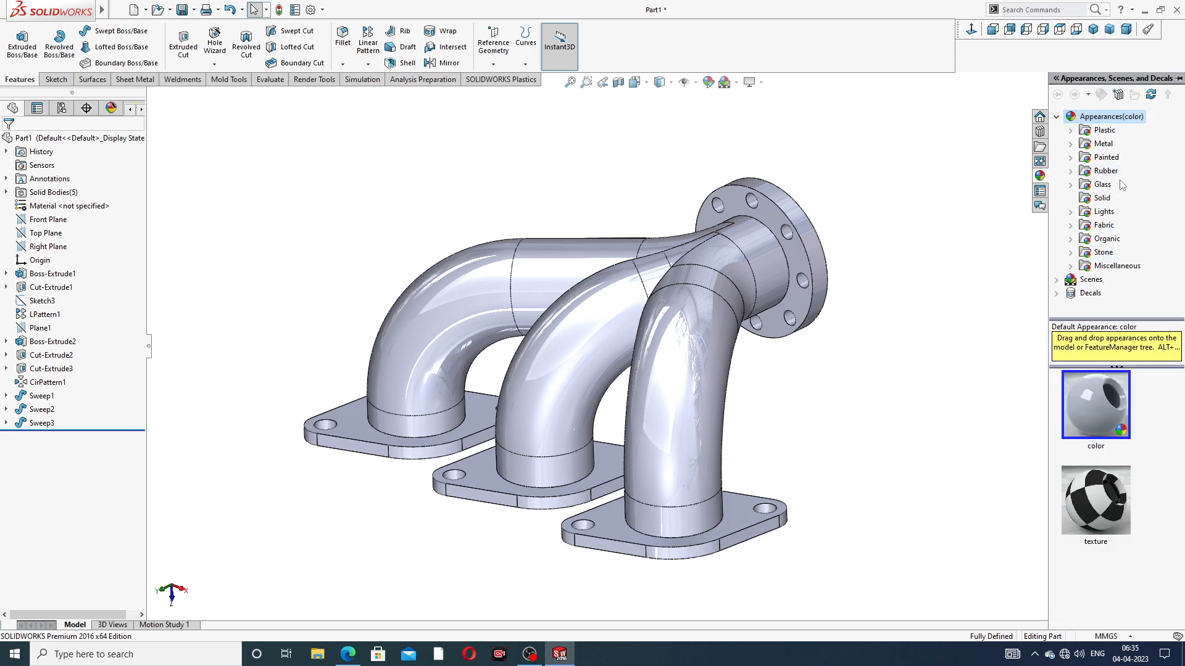
double_click(1103, 144)
click(1121, 146)
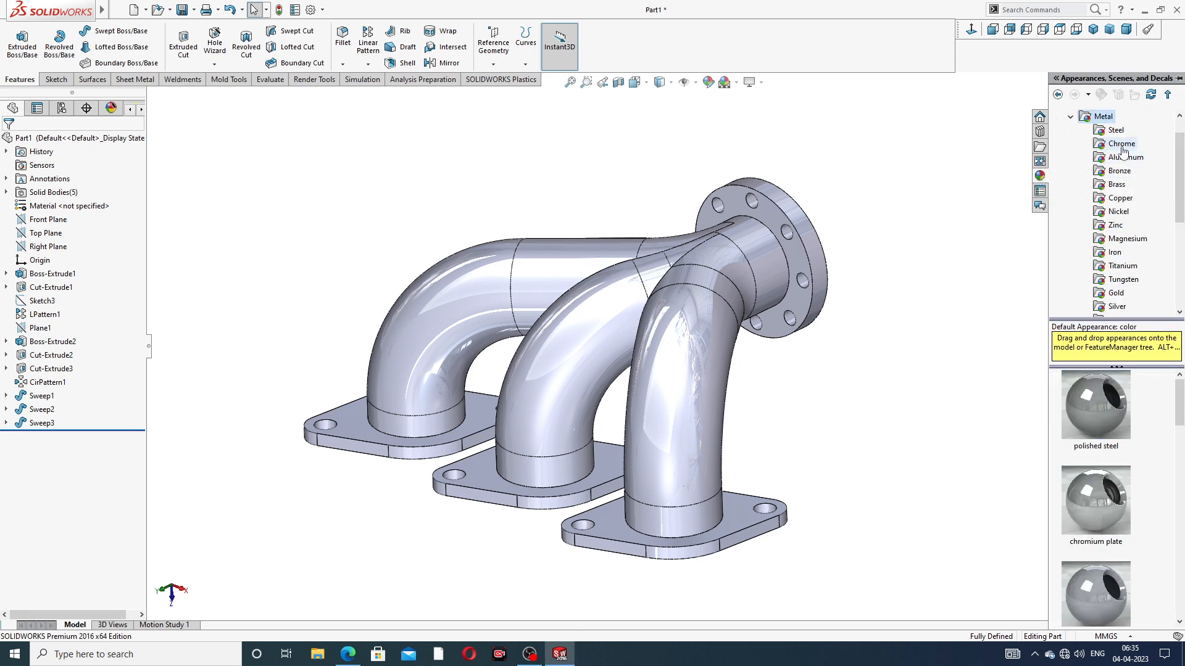
double_click(1104, 402)
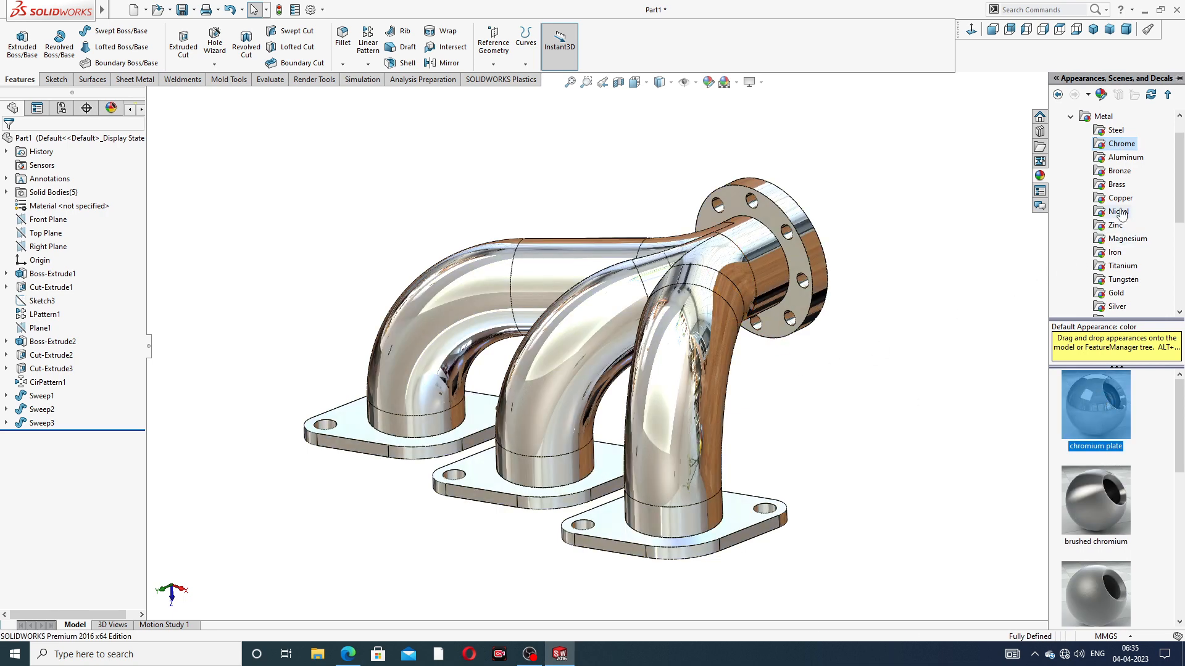
click(1119, 211)
double_click(1101, 390)
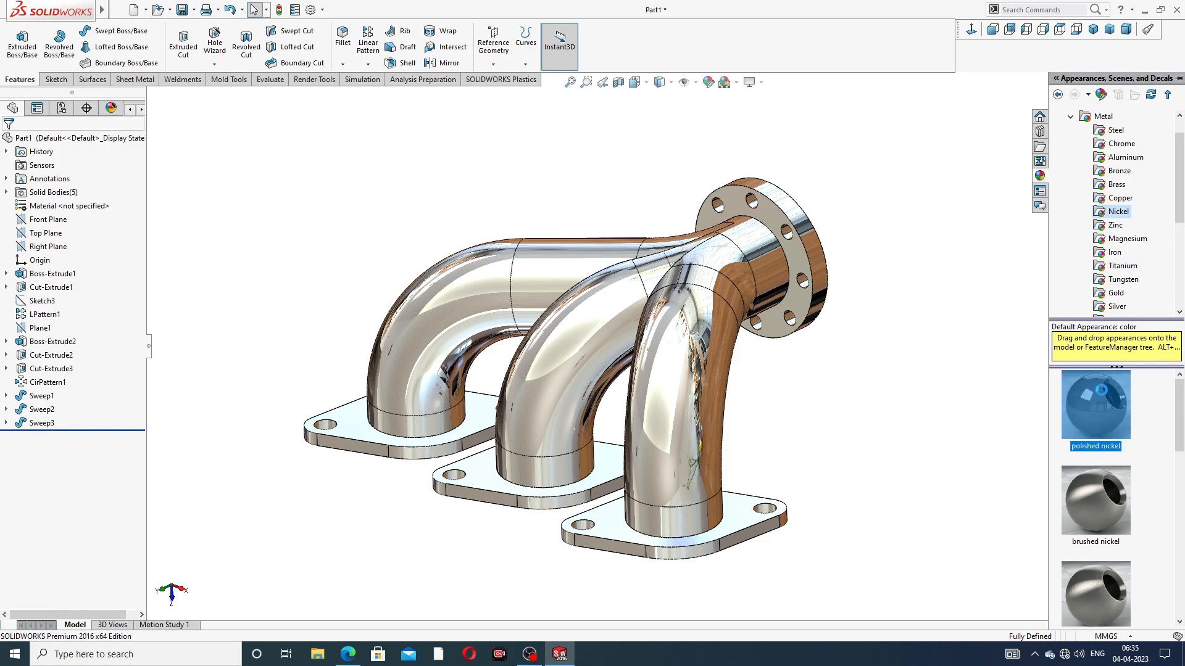
click(872, 389)
Examine the three-pipe manifold from the front of the outlet flange
scroll(658, 330, up, 2)
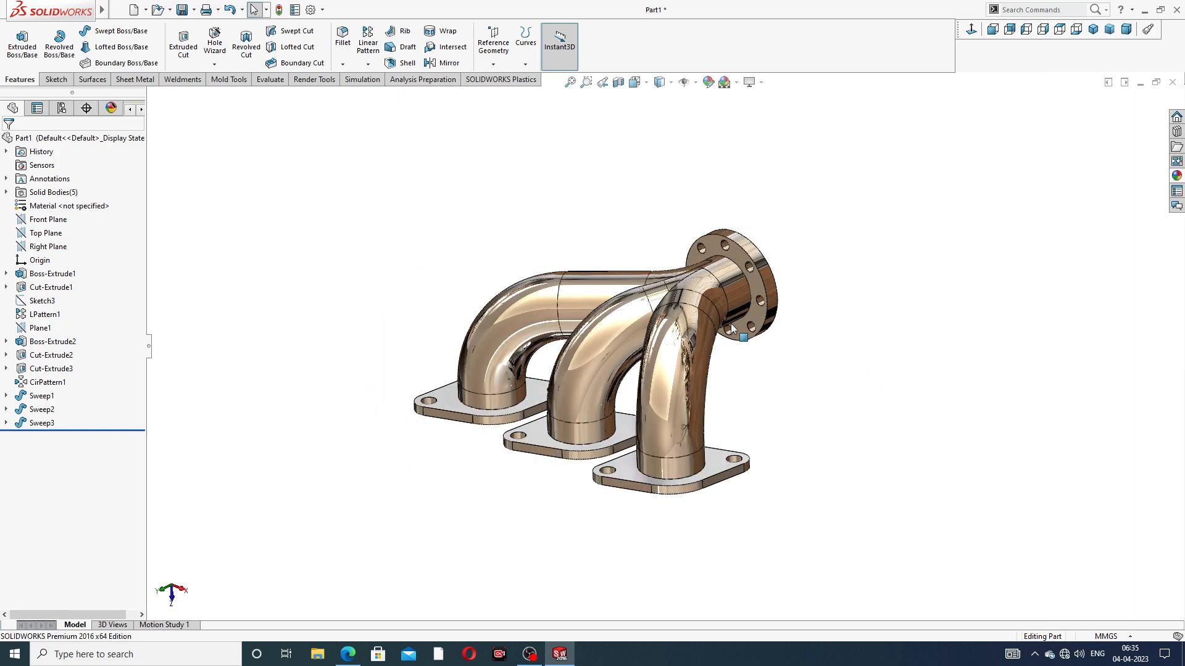
scroll(601, 400, down, 3)
middle_drag(712, 325, 579, 308)
scroll(726, 322, up, 3)
scroll(580, 306, down, 2)
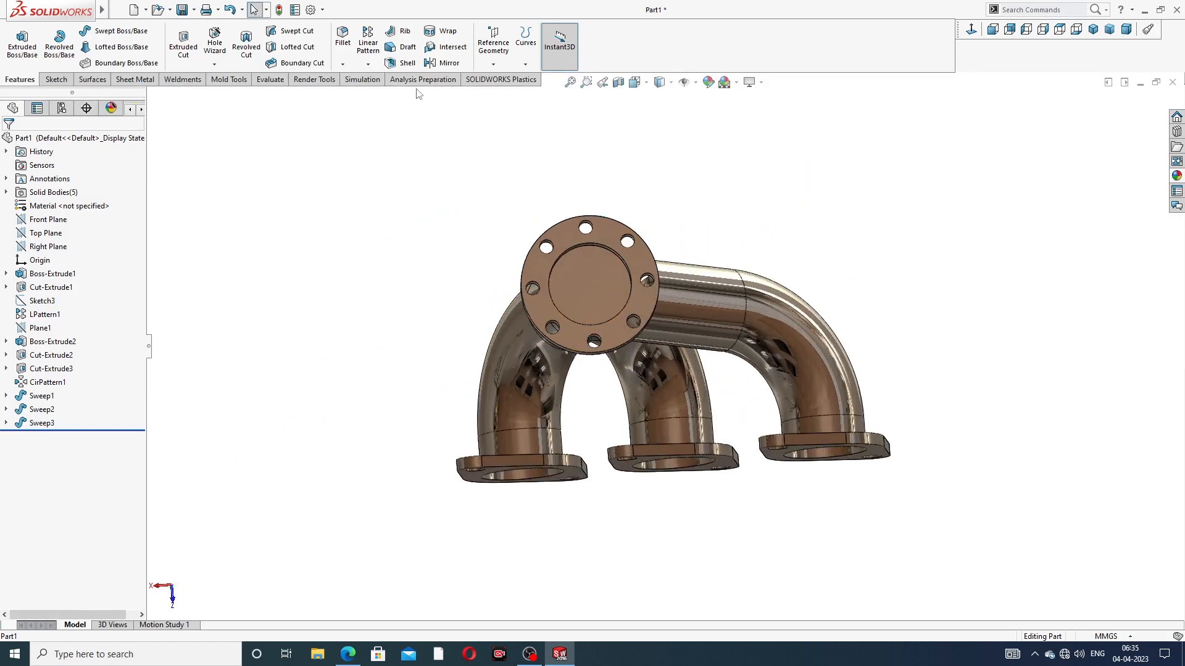
Shell the pipes to a 1 mm wall thickness, removing the pipe end faces inside the outlet flange and the three inlet flanges
click(404, 65)
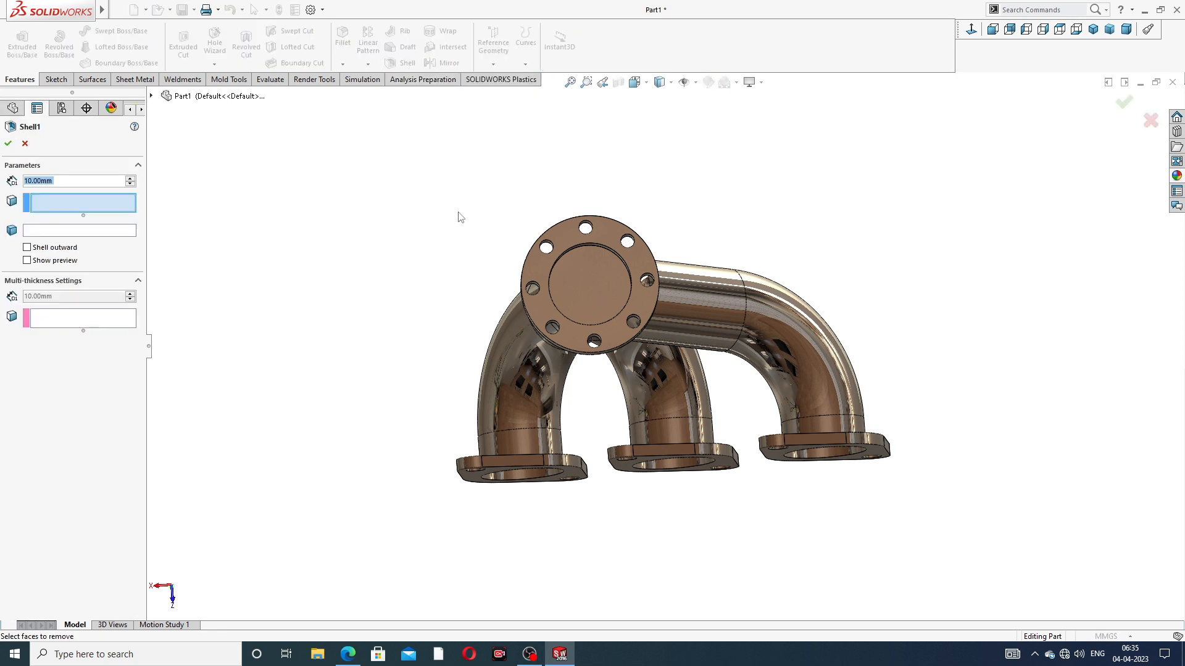
scroll(593, 298, down, 1)
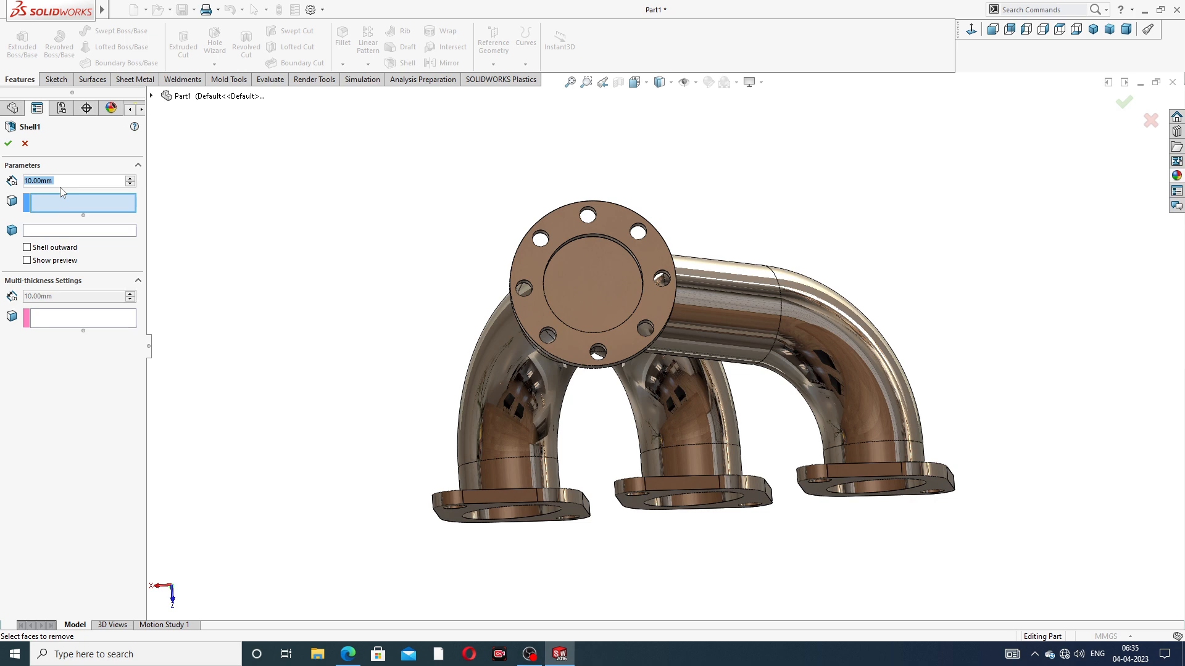
text(1)
key(Return)
click(587, 279)
middle_drag(608, 314, 524, 508)
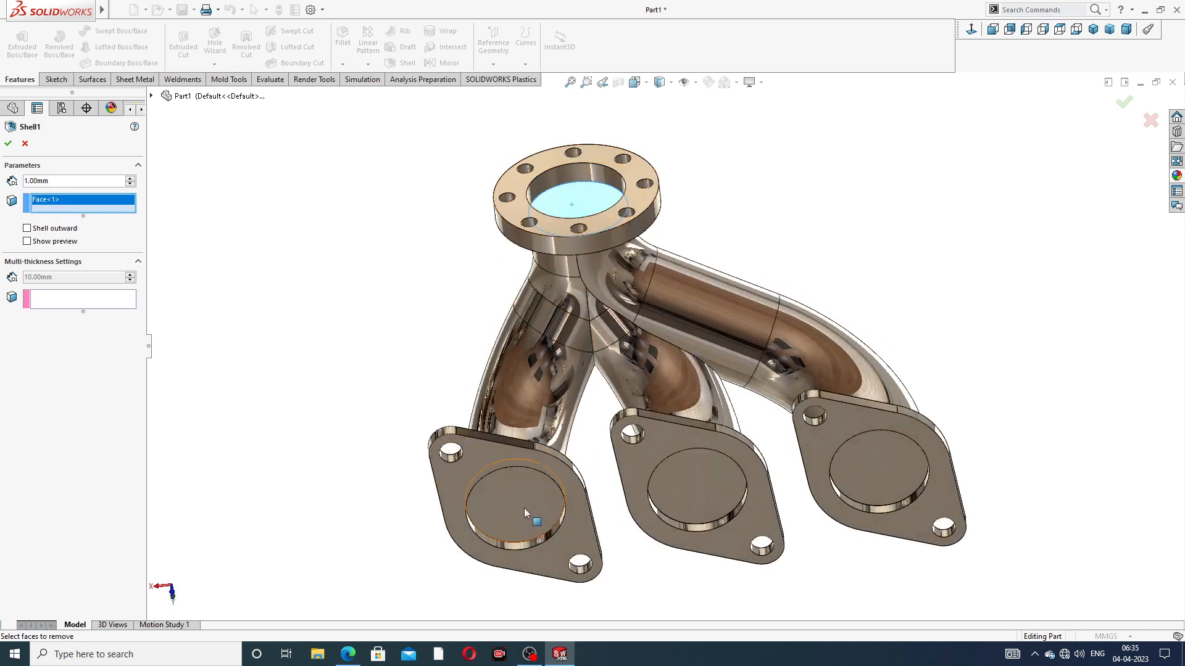
click(523, 508)
click(707, 471)
click(866, 462)
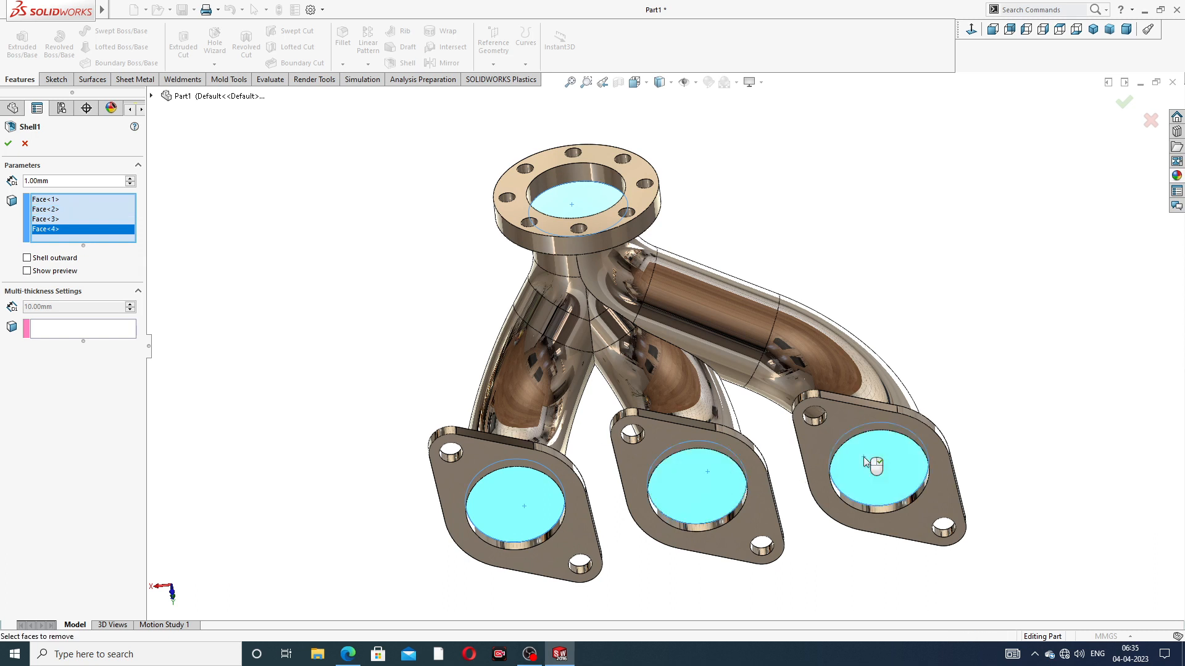
click(1124, 102)
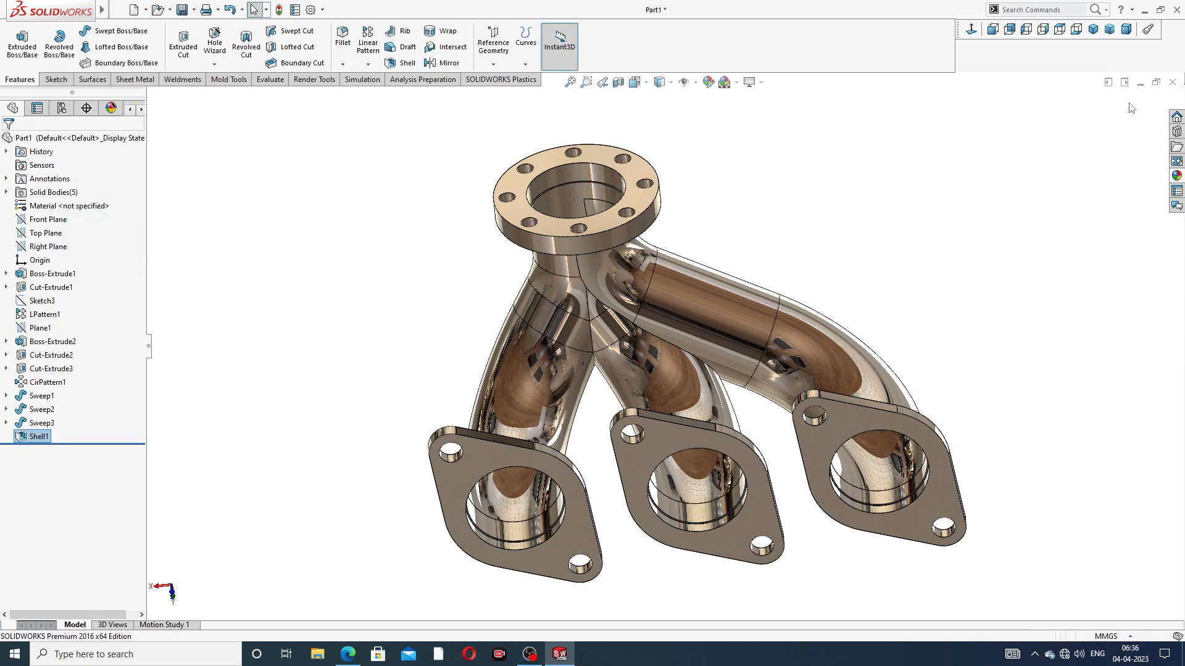
Examine the hollowed manifold from several sides and check the fillet requirements in the drawing
middle_drag(701, 177, 701, 212)
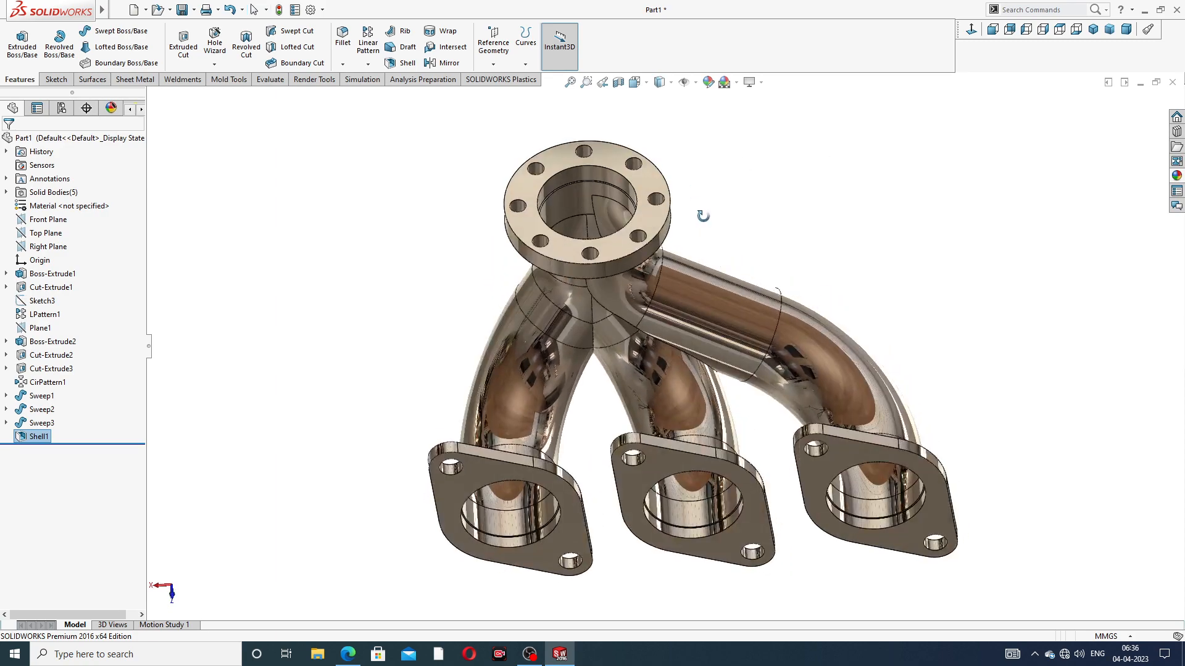
middle_drag(683, 310, 845, 371)
middle_drag(685, 268, 684, 286)
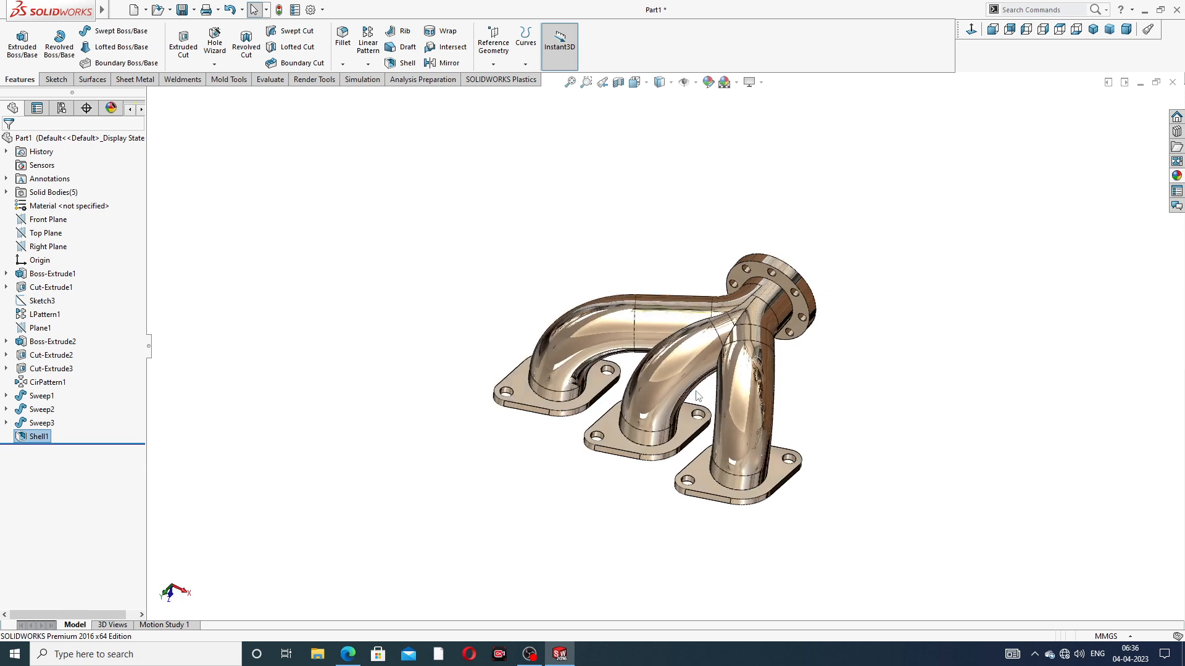
scroll(683, 286, down, 3)
click(348, 654)
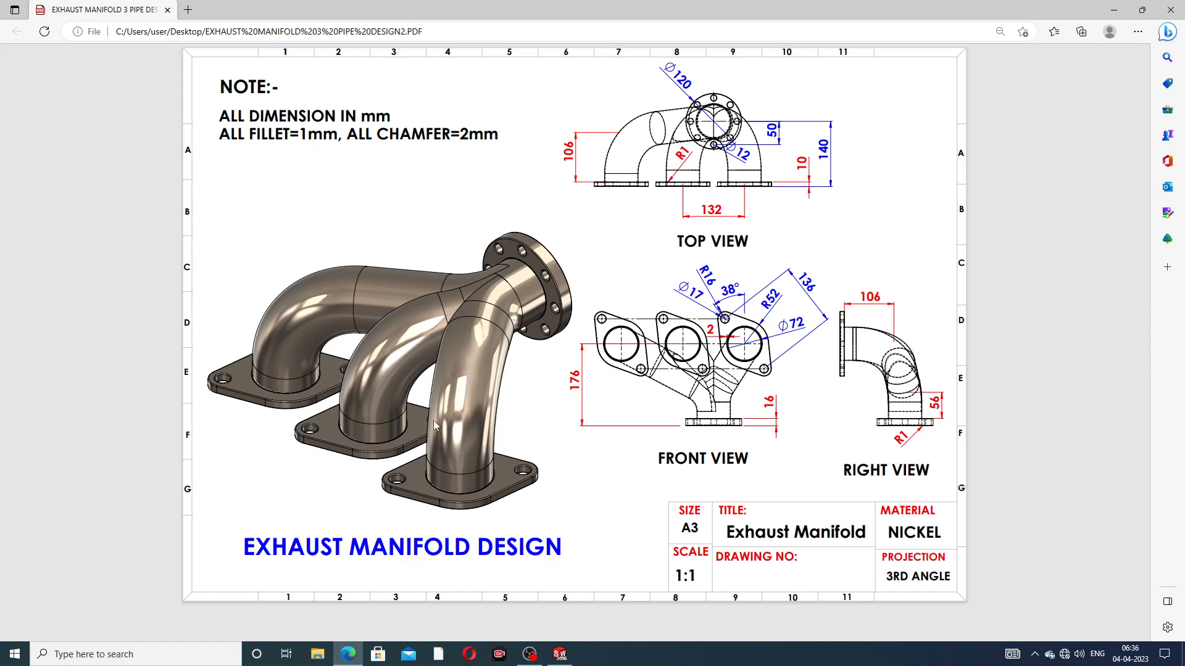
click(348, 654)
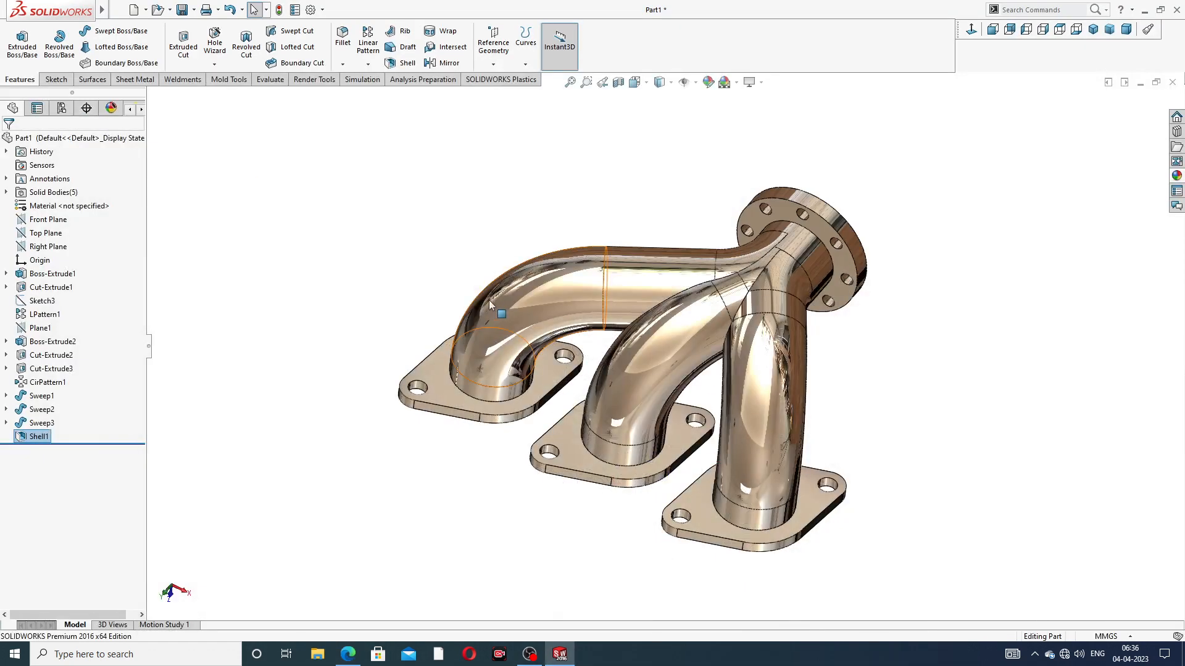
middle_drag(493, 307, 500, 307)
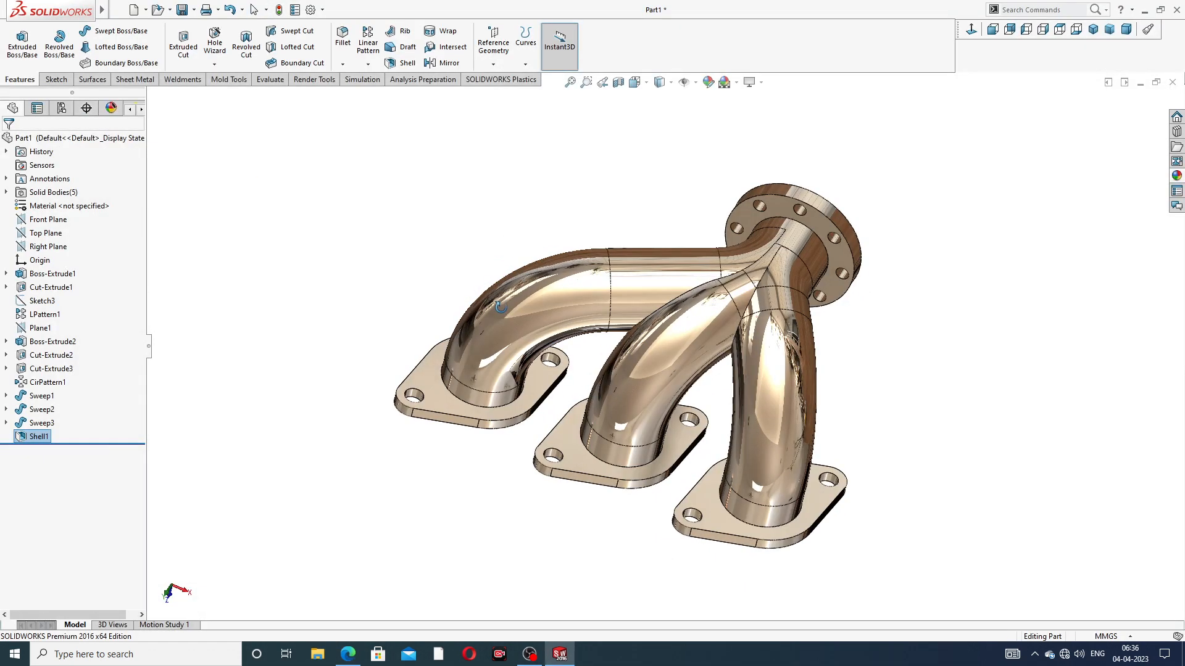
Fillet the edges of both faces of the inlet flange on the longest pipe with a 1 mm radius
click(343, 64)
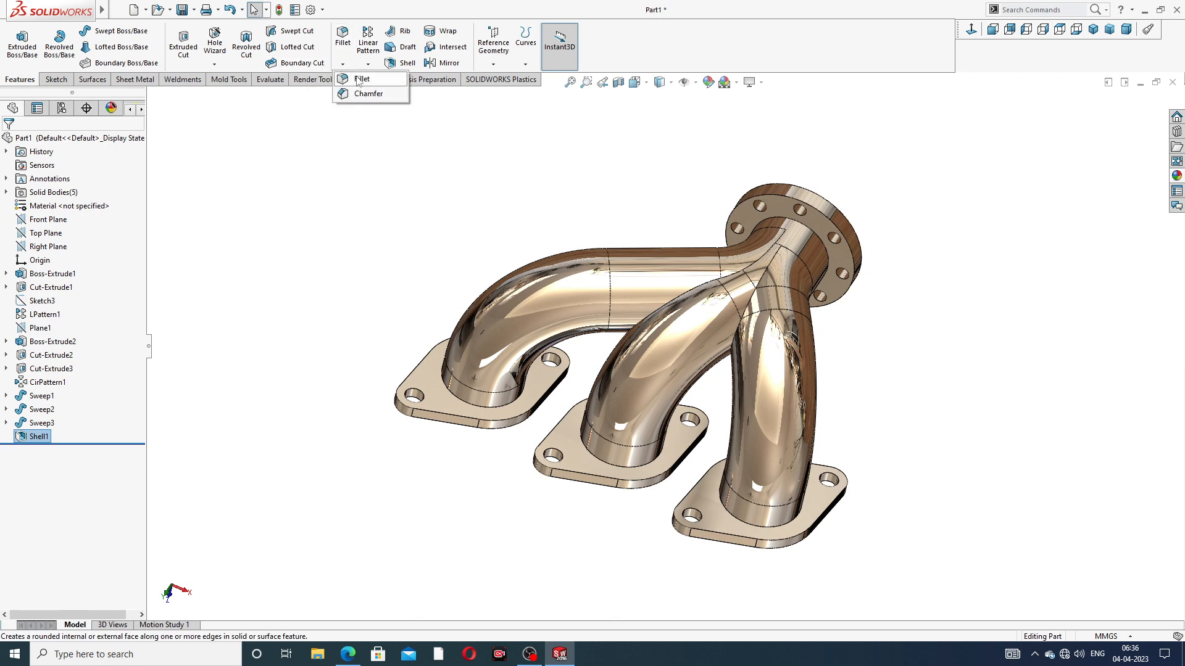
click(359, 77)
scroll(479, 383, down, 4)
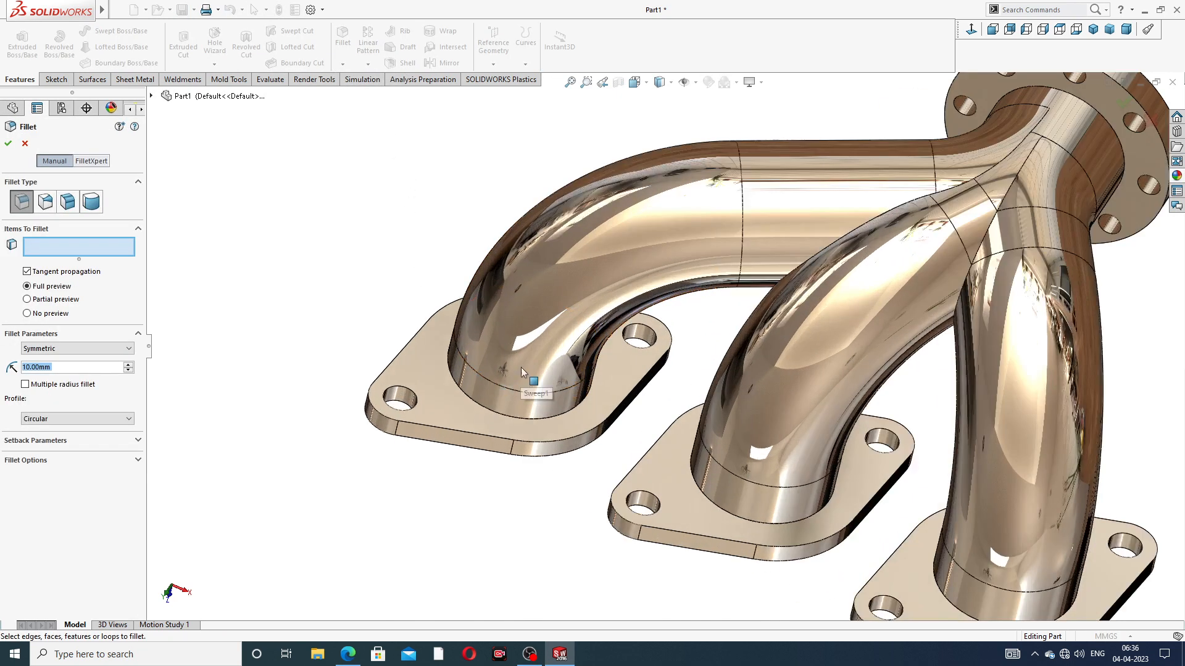
click(450, 405)
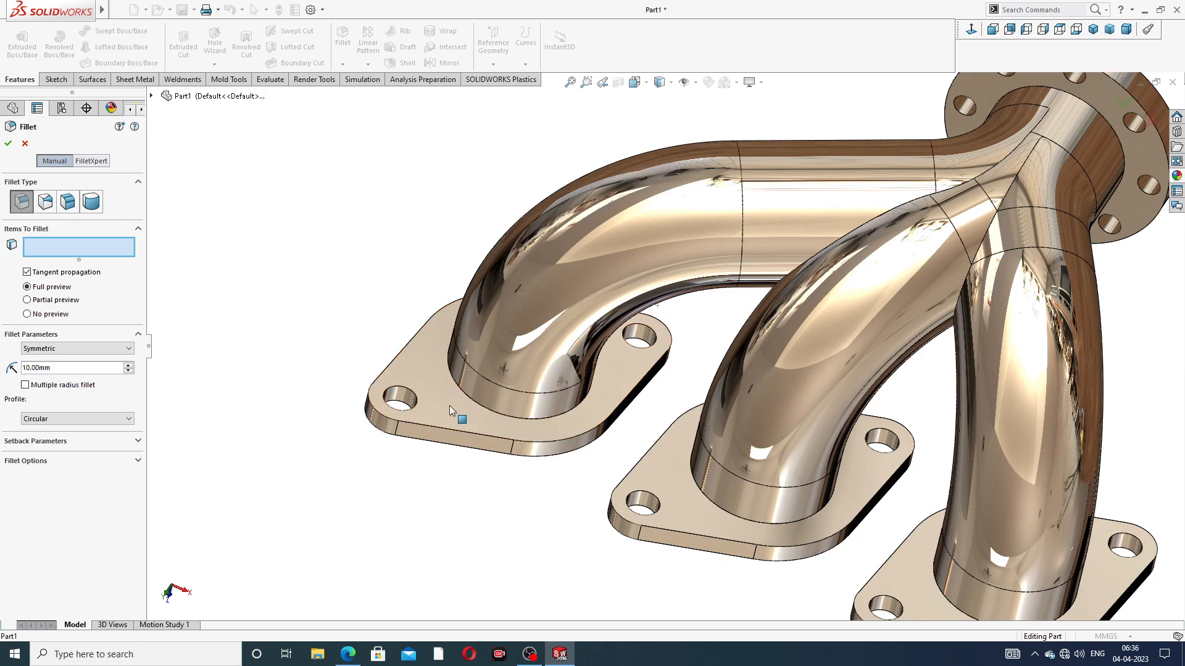
middle_drag(490, 456, 477, 334)
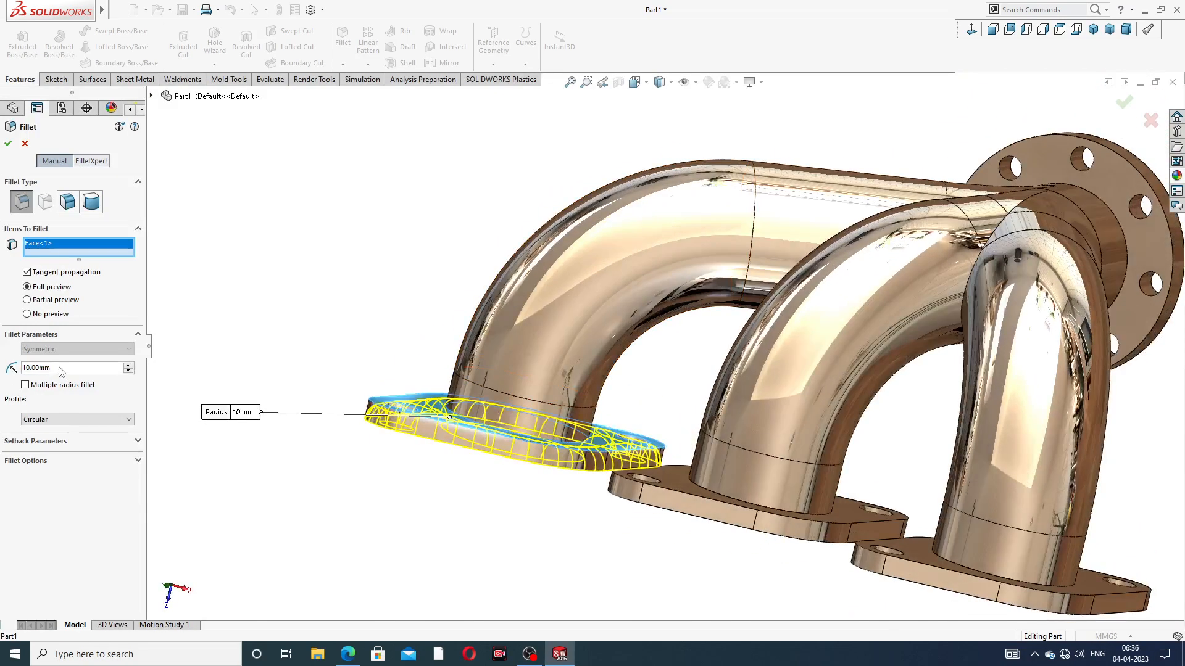
text(1)
key(Return)
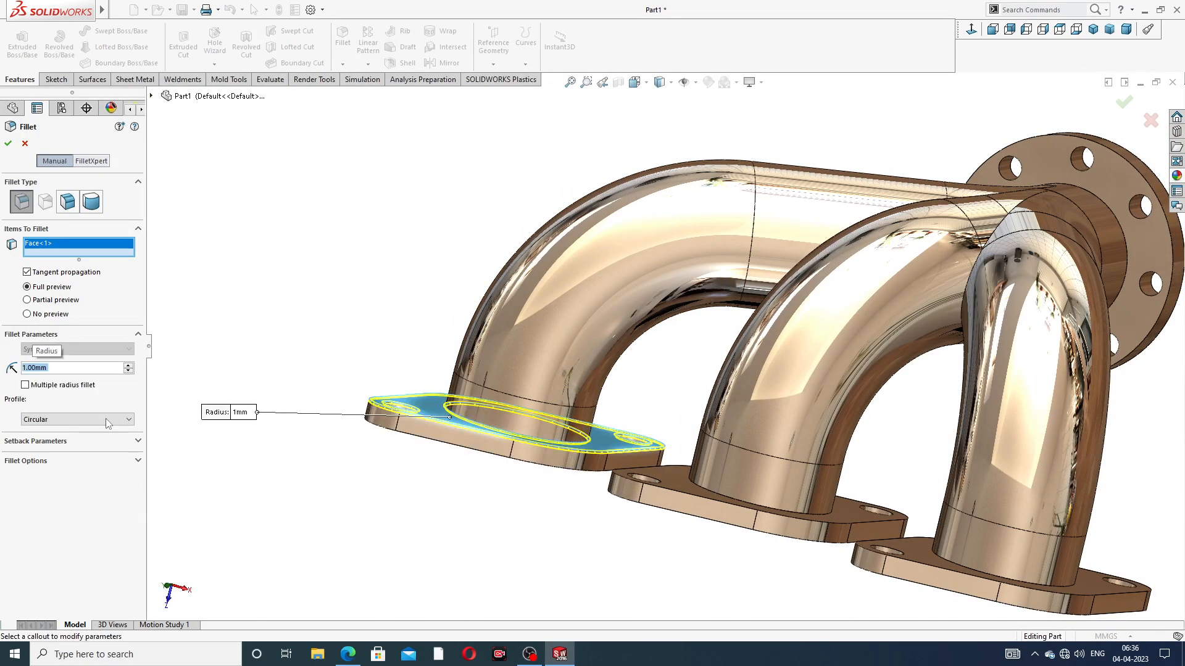
middle_drag(317, 446, 383, 267)
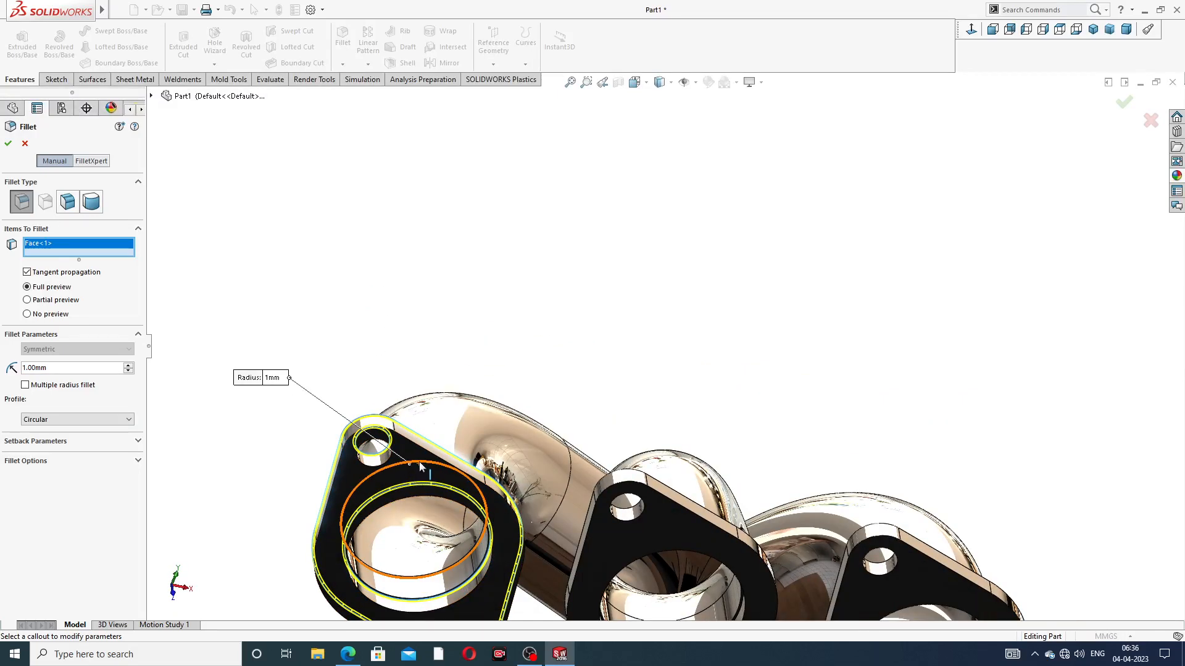
middle_drag(357, 476, 383, 463)
click(366, 496)
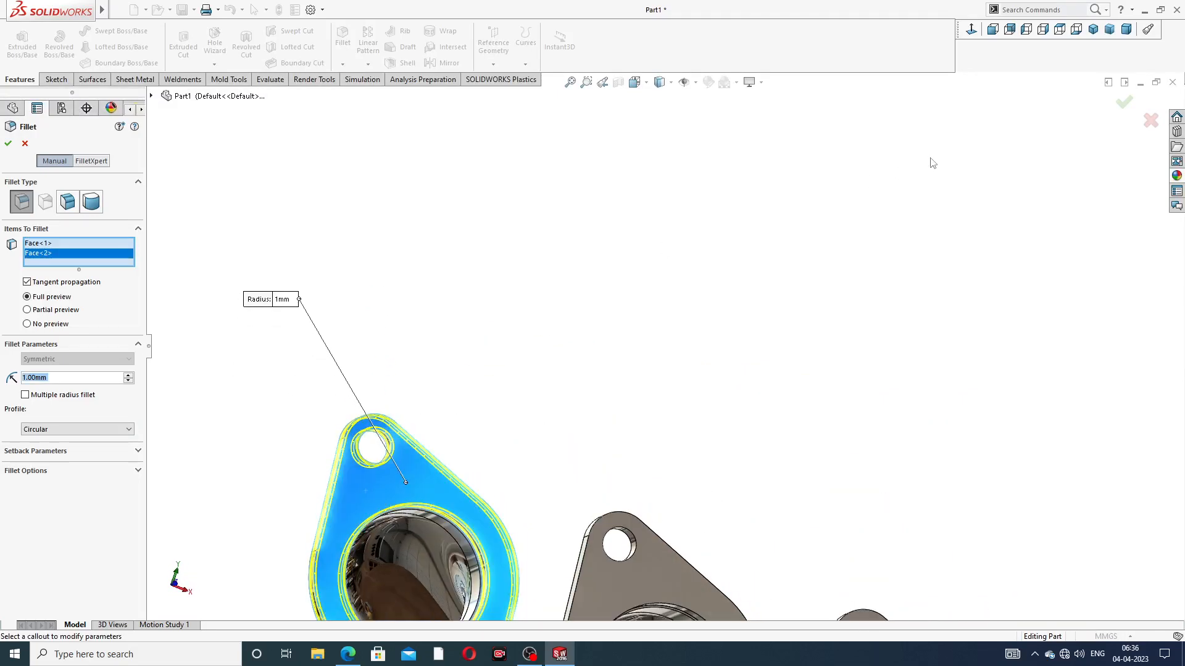
click(1123, 103)
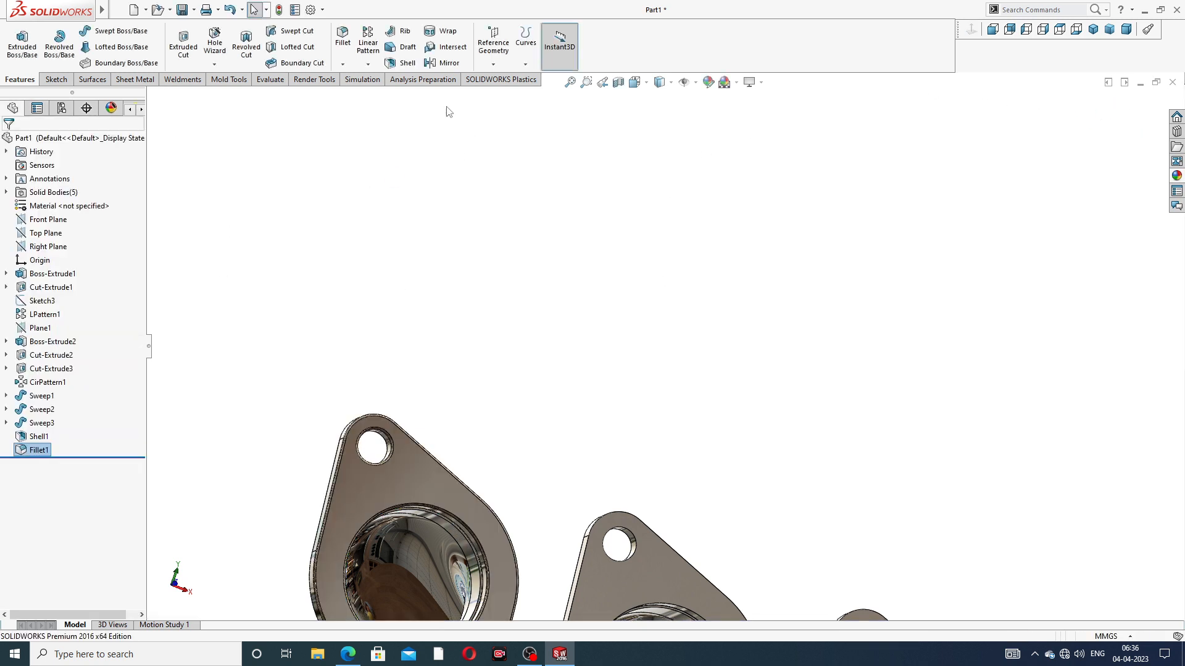
Fillet the edges of both faces of the middle inlet flange with a 1 mm radius
click(343, 41)
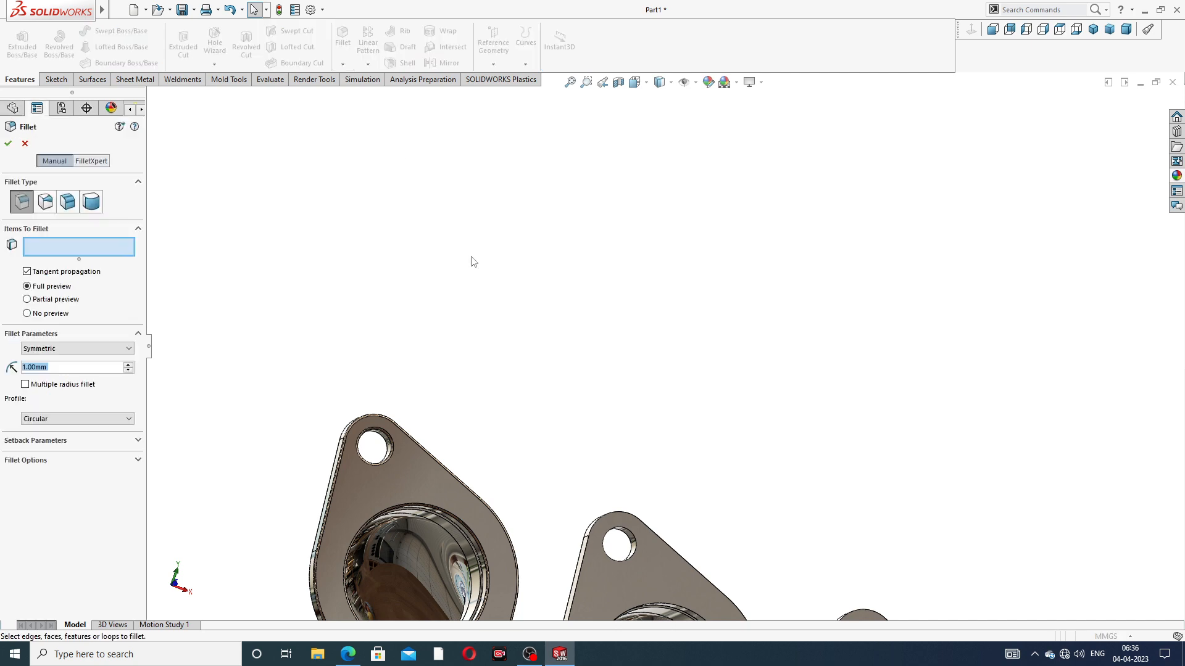
scroll(642, 407, up, 5)
scroll(644, 407, down, 5)
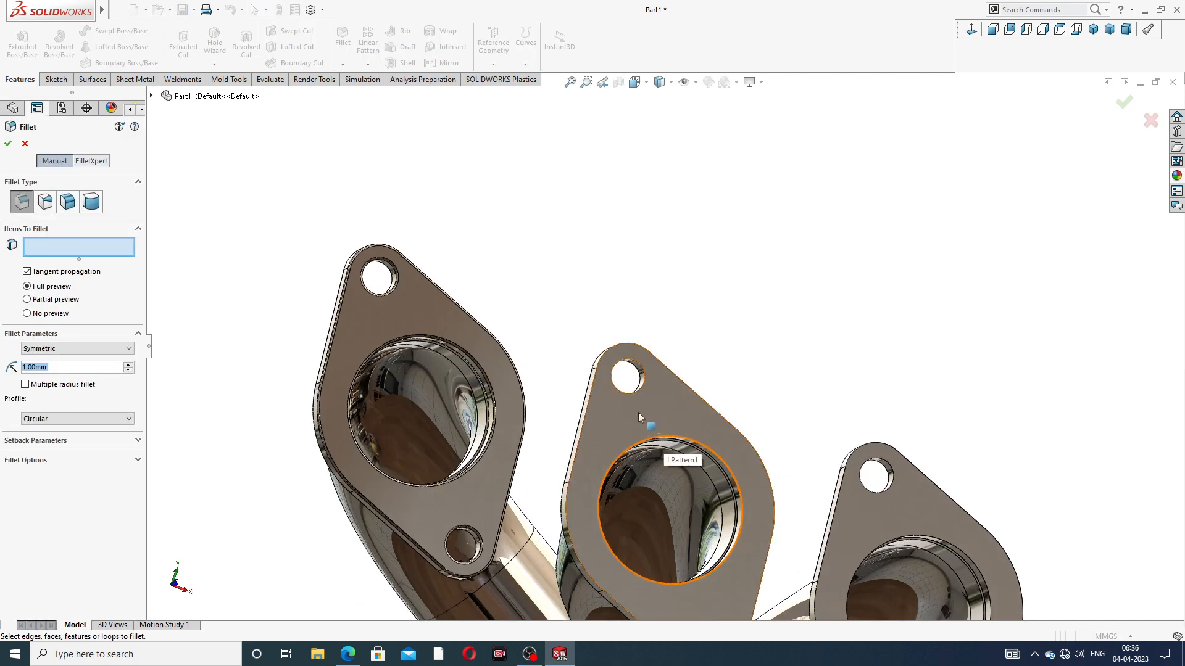
click(638, 412)
middle_drag(656, 413, 751, 548)
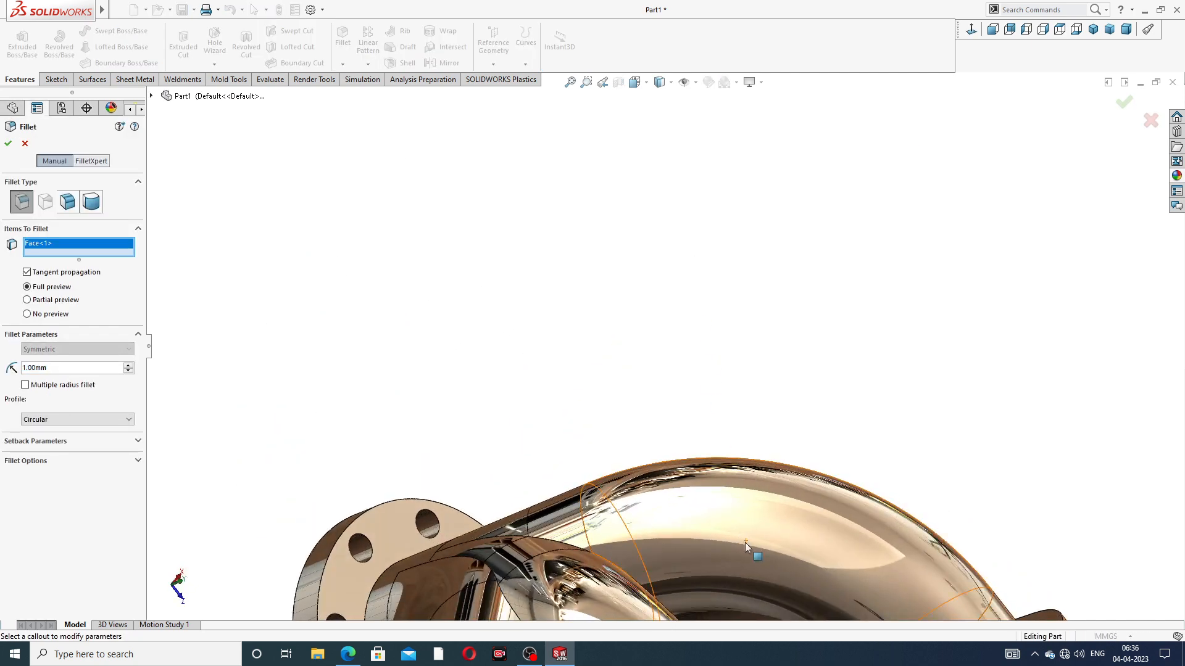
scroll(752, 548, up, 5)
middle_drag(791, 584, 709, 432)
scroll(708, 410, down, 8)
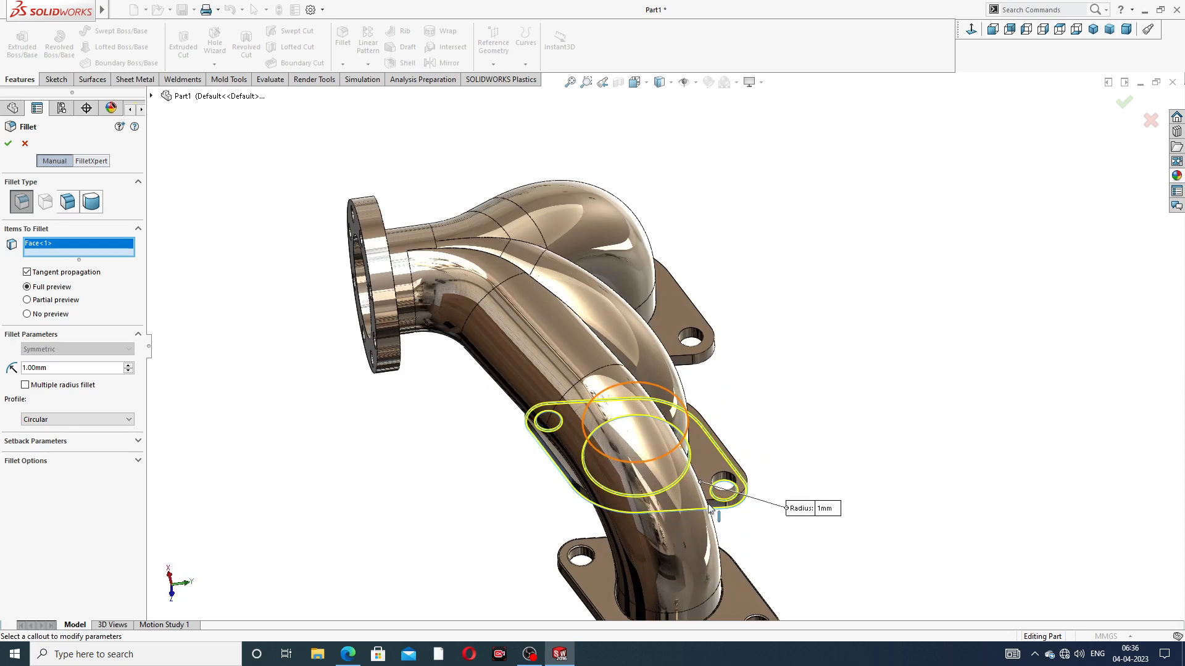
click(707, 406)
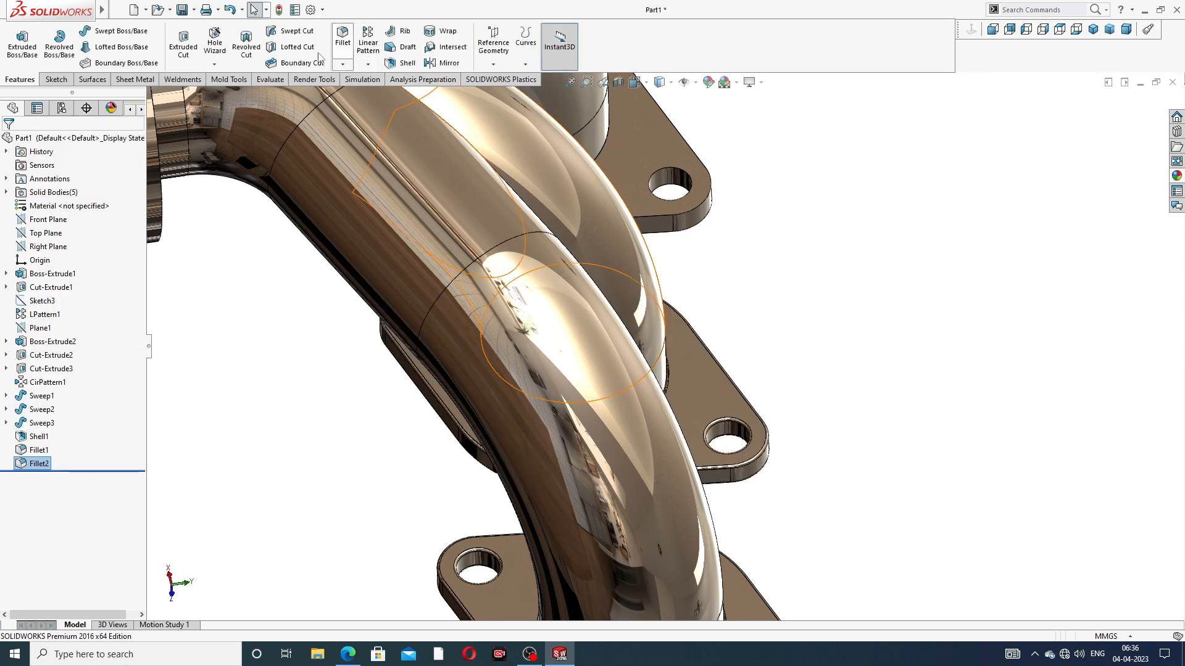
Fillet the edges of both faces of the remaining end inlet flange with a 1 mm radius
click(345, 48)
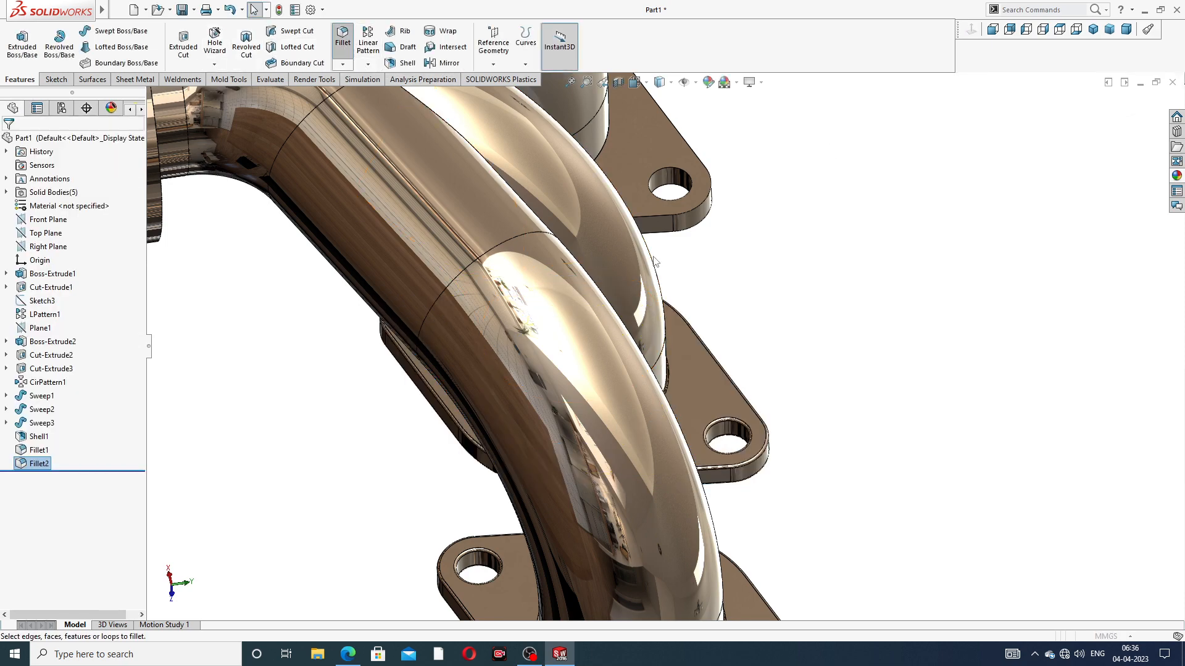
scroll(750, 336, up, 3)
middle_drag(669, 225, 625, 168)
click(663, 240)
scroll(745, 160, down, 5)
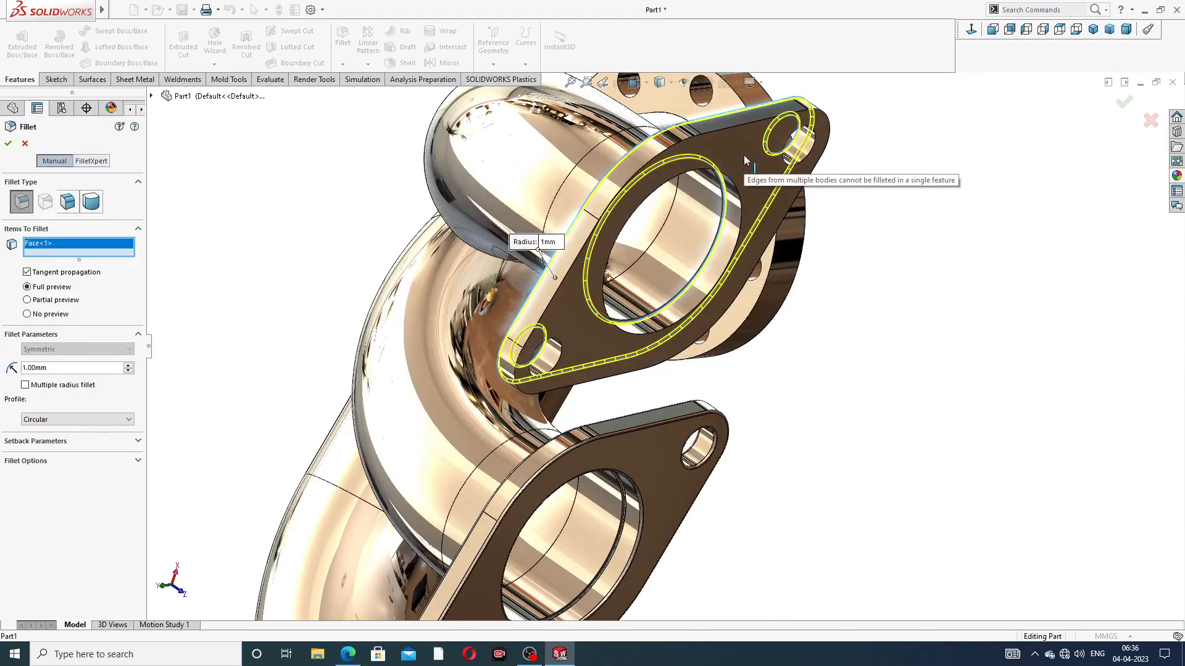
click(737, 142)
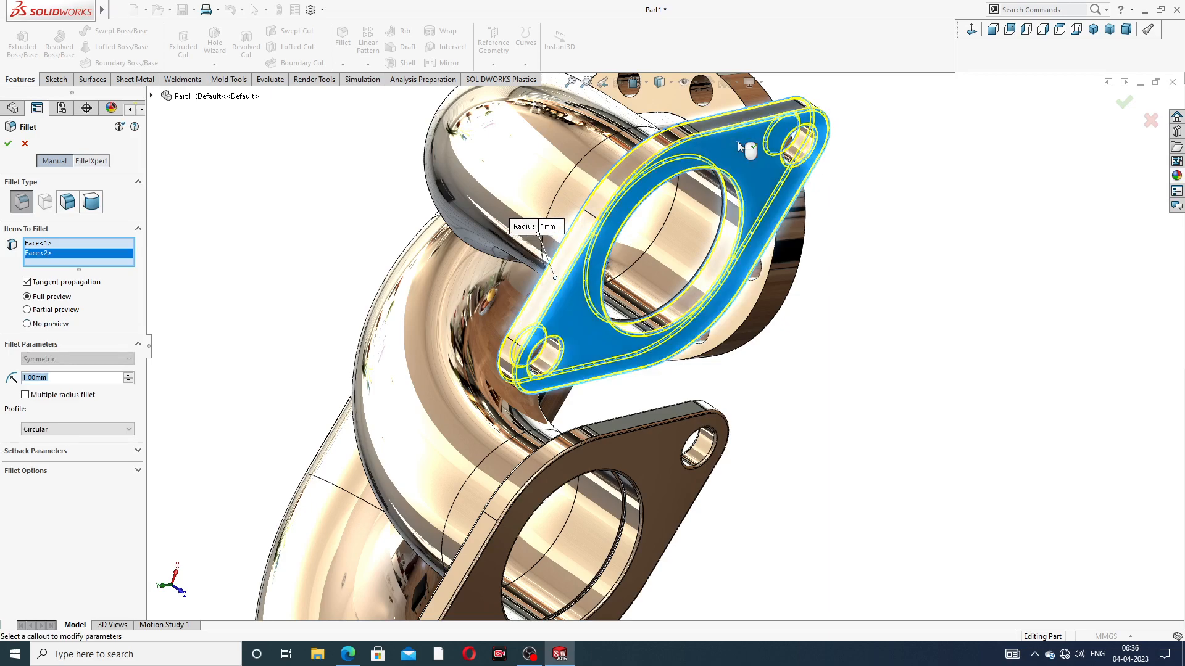
click(1123, 106)
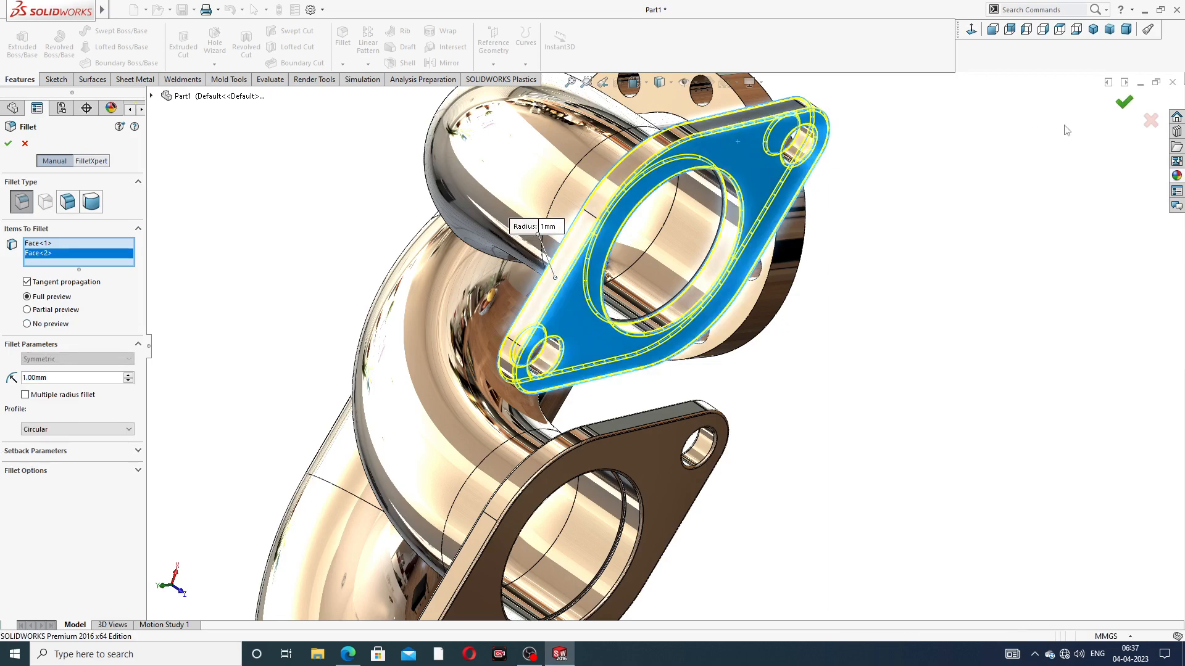
Fillet the edges of both faces of the round outlet flange with a 1 mm radius
middle_drag(849, 179, 771, 184)
scroll(867, 150, up, 3)
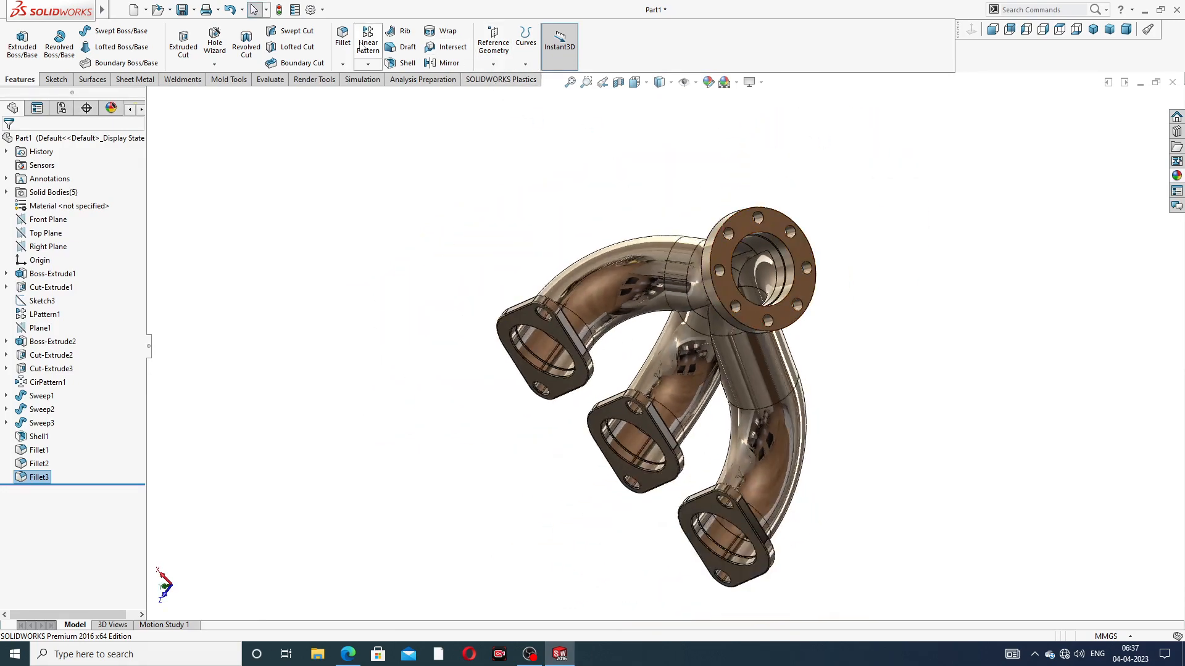
click(342, 39)
scroll(722, 276, down, 3)
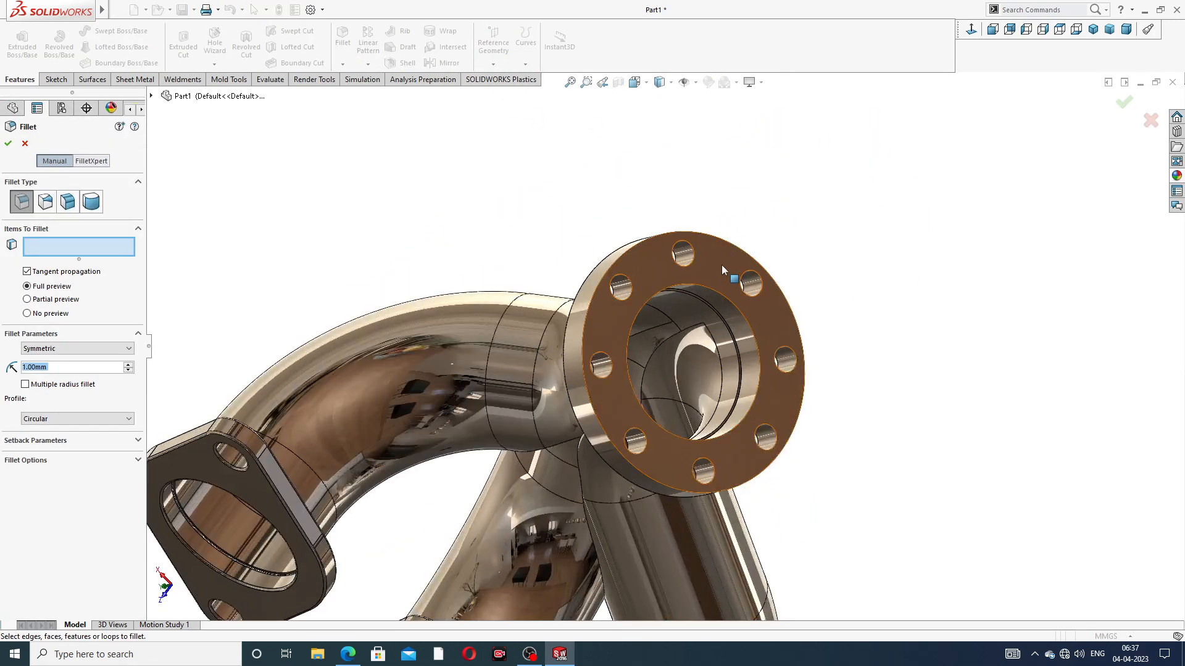
click(720, 264)
middle_drag(720, 264, 787, 293)
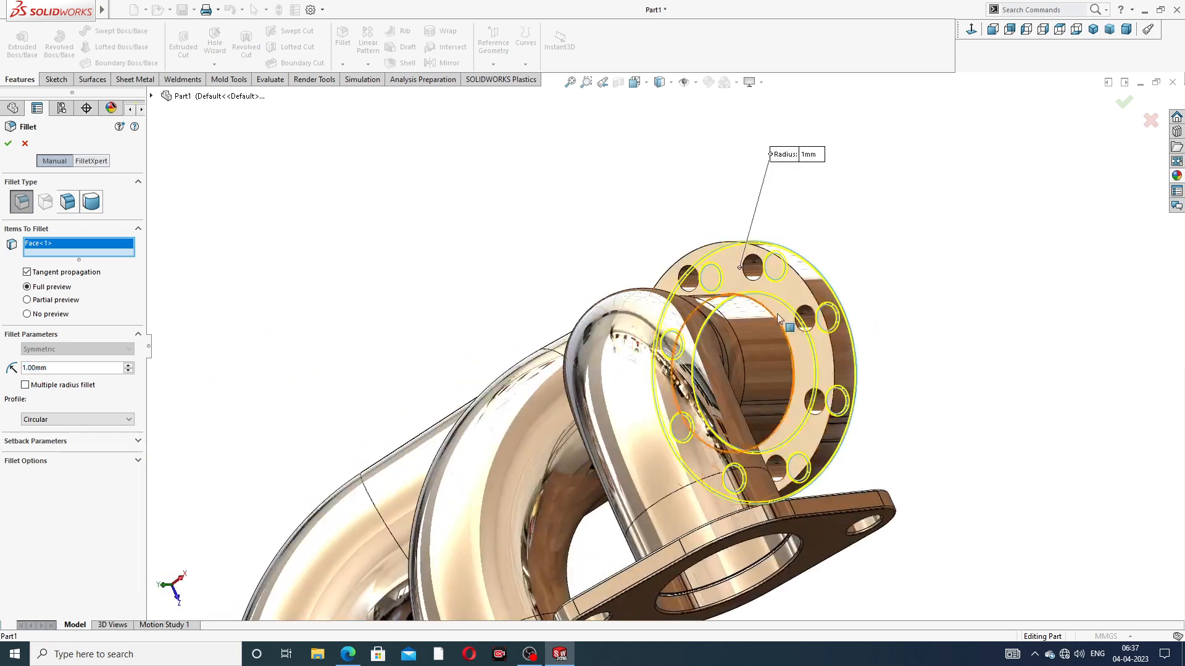
click(787, 293)
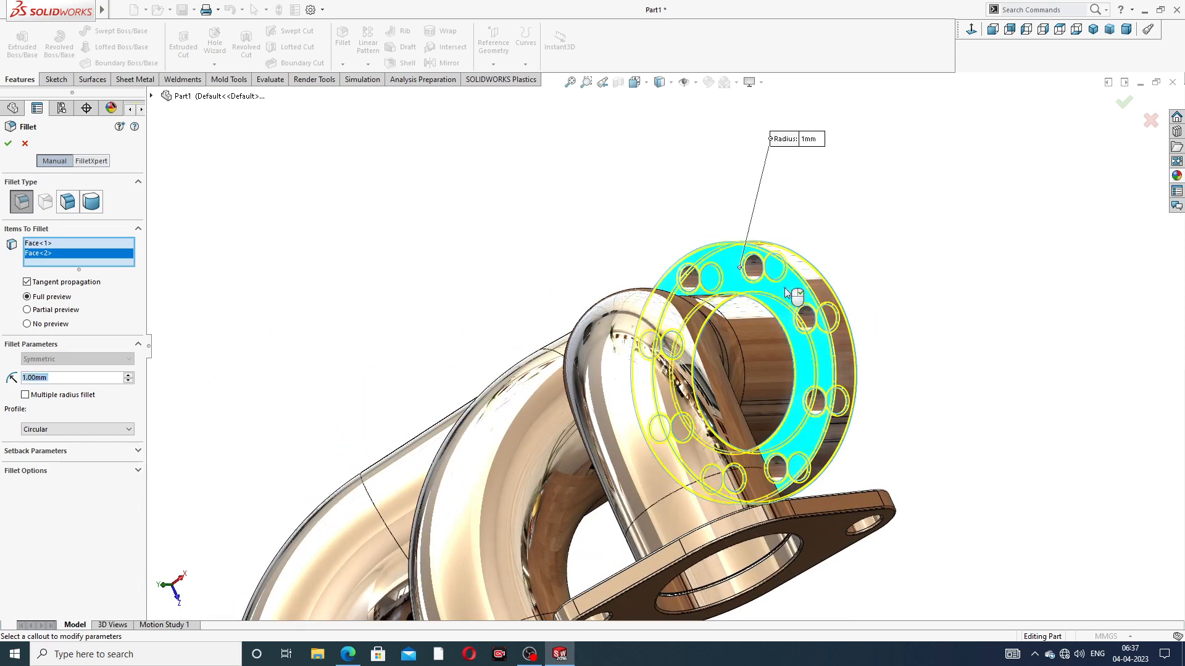
click(1122, 104)
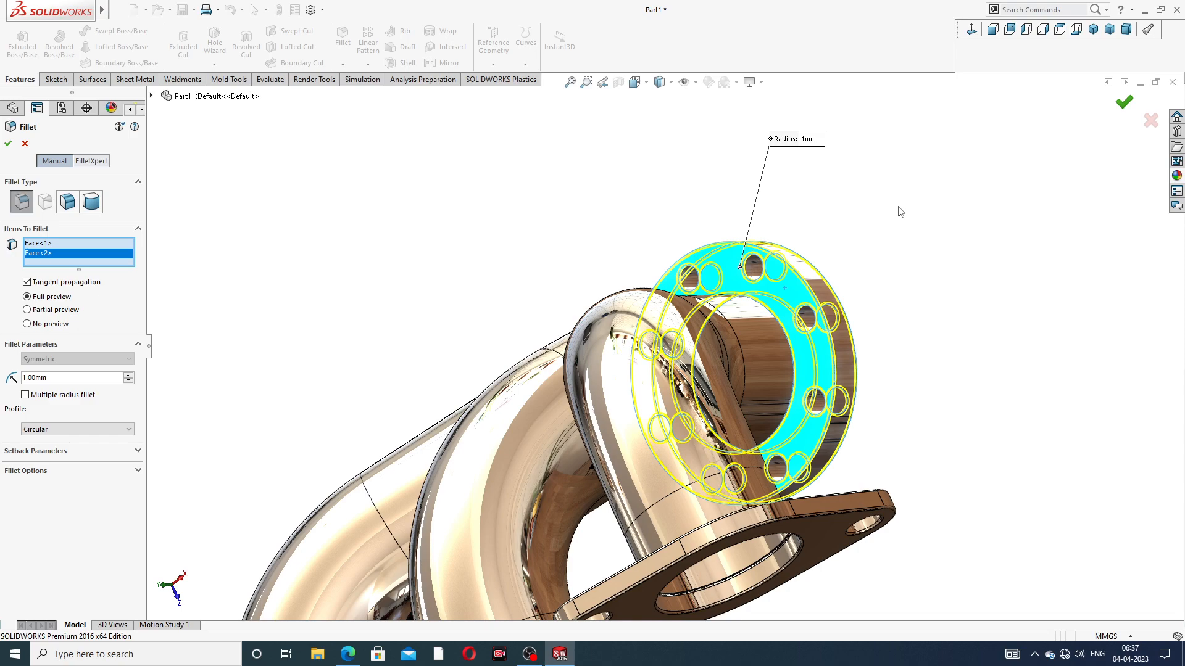
Check the chamfer size on the drawing and set up a chamfer with a distance of 2 mm
middle_drag(877, 256, 670, 364)
scroll(851, 320, down, 3)
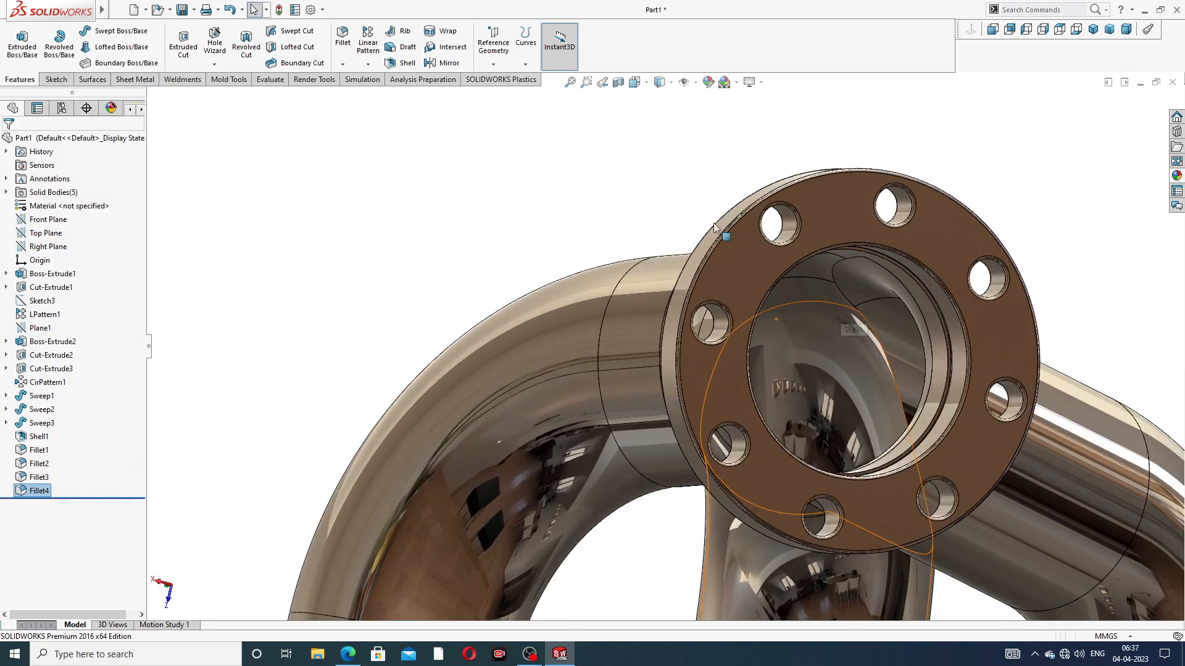
click(343, 64)
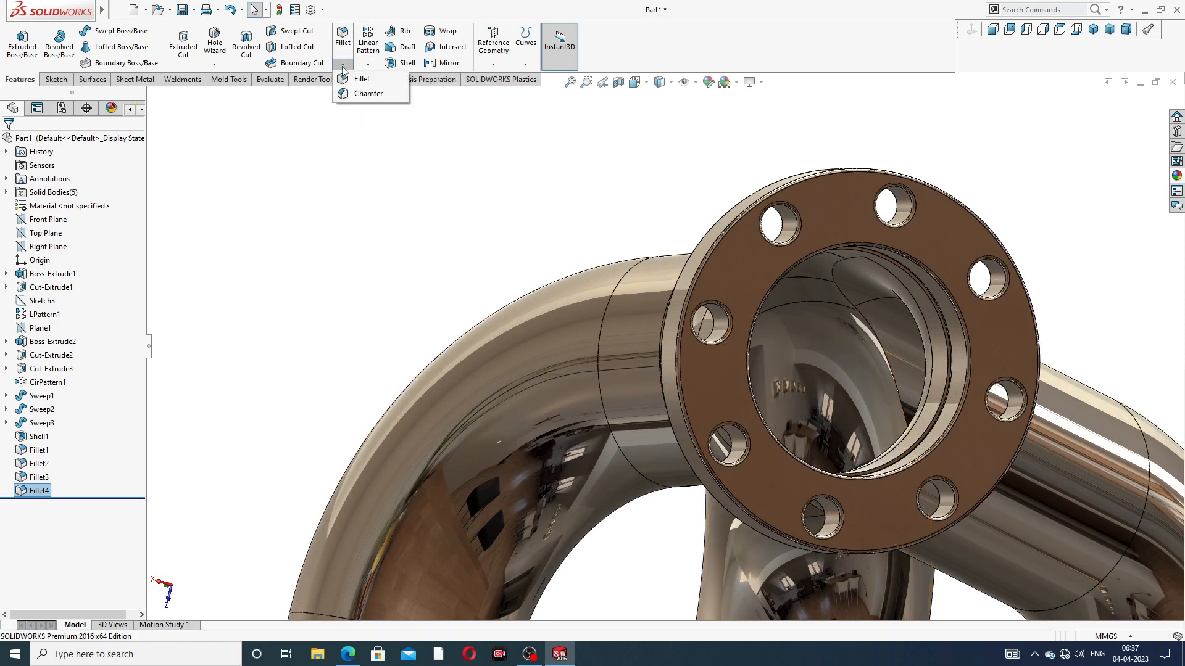
click(369, 94)
click(349, 656)
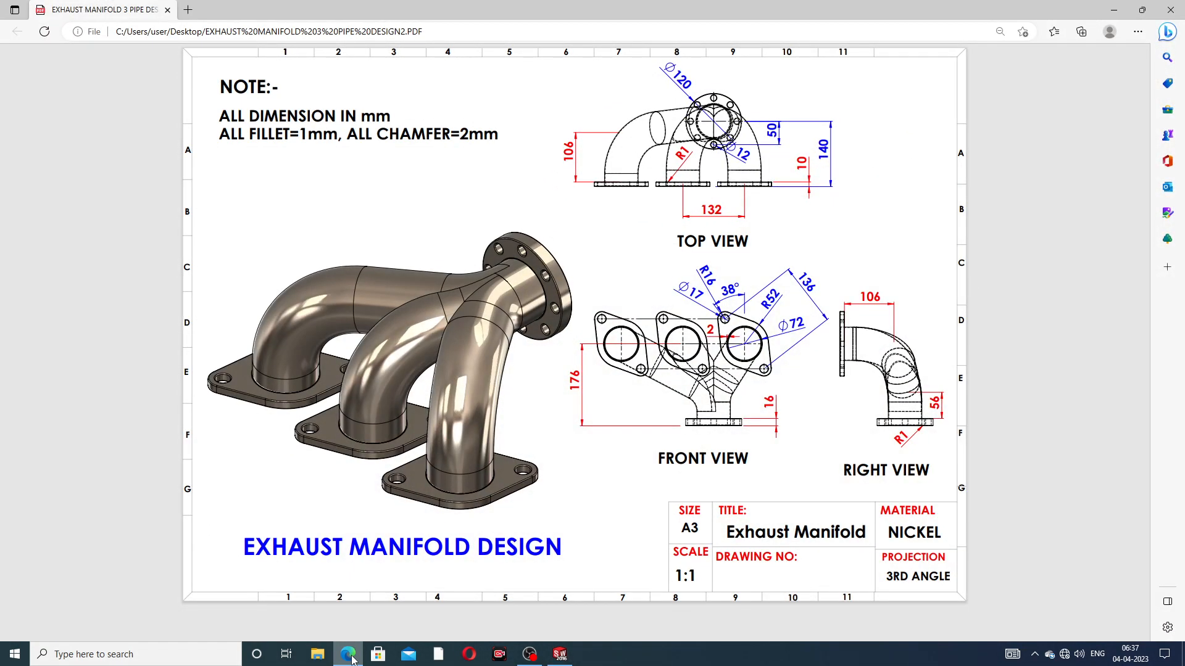
click(349, 655)
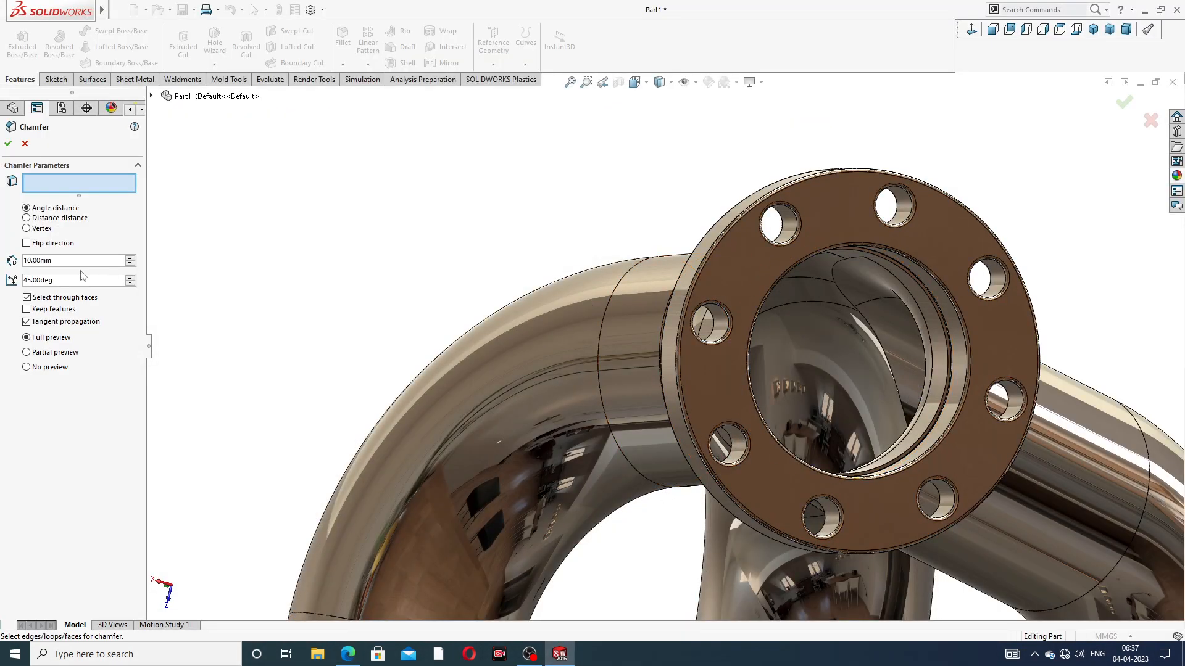
text(2)
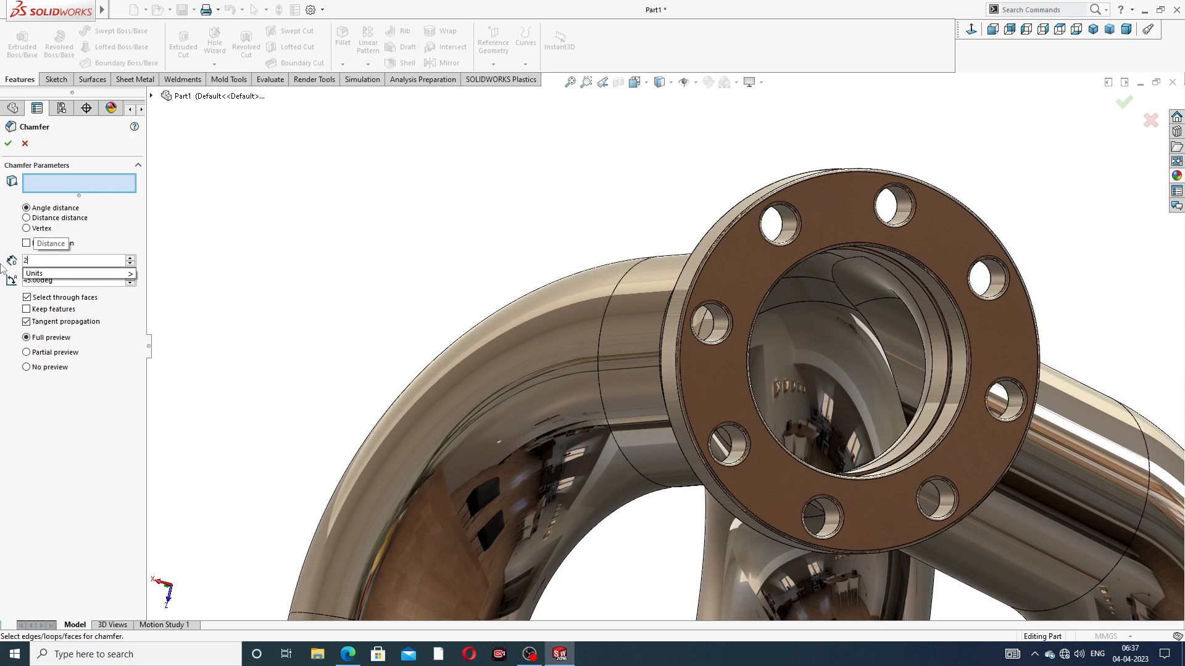
key(Return)
Try to chamfer the pipe-bore edges on the outer face of the middle inlet flange by 2 mm
scroll(833, 279, down, 5)
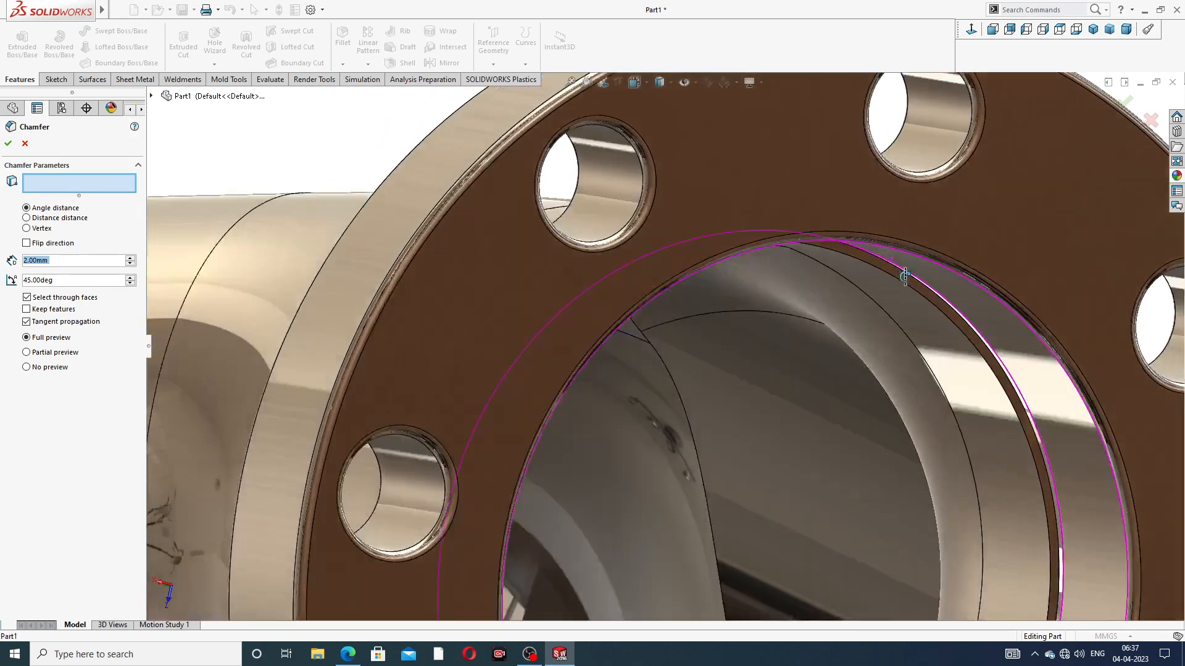
middle_drag(905, 277, 918, 306)
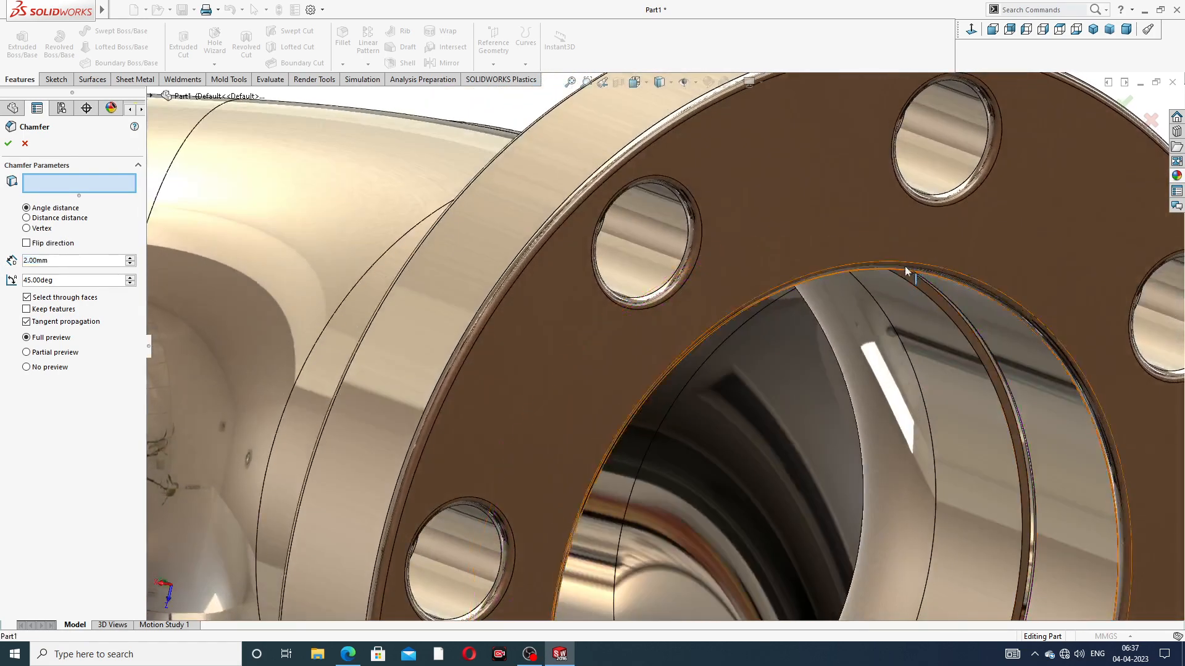
scroll(892, 302, up, 5)
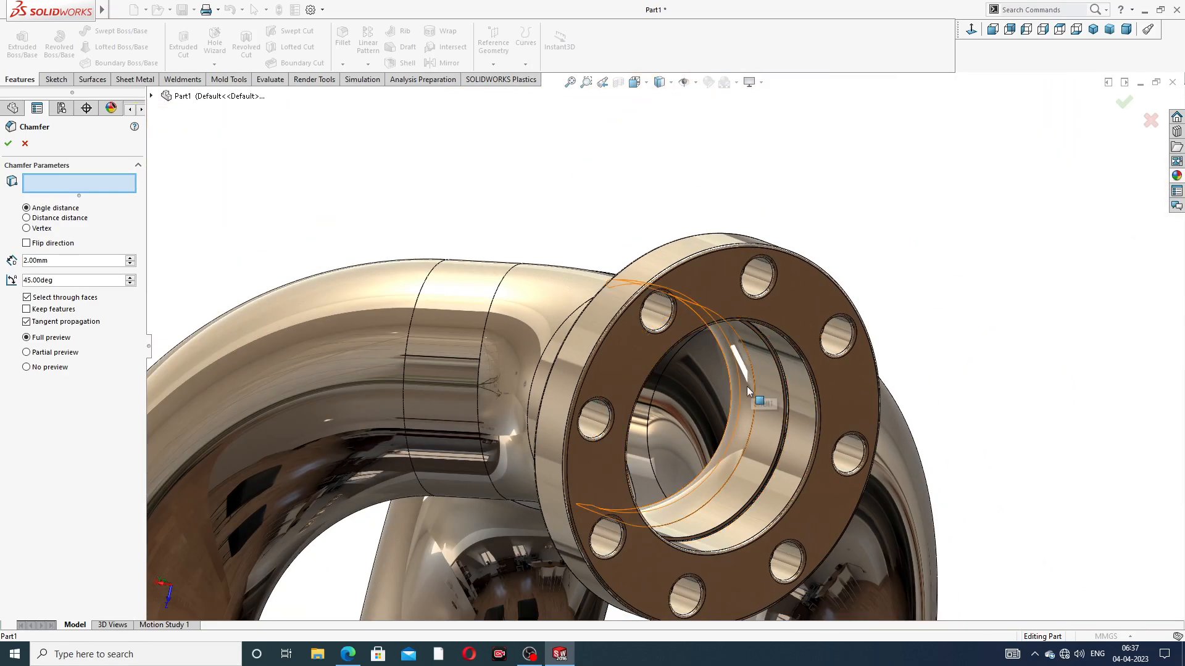
scroll(748, 390, up, 3)
scroll(692, 452, down, 5)
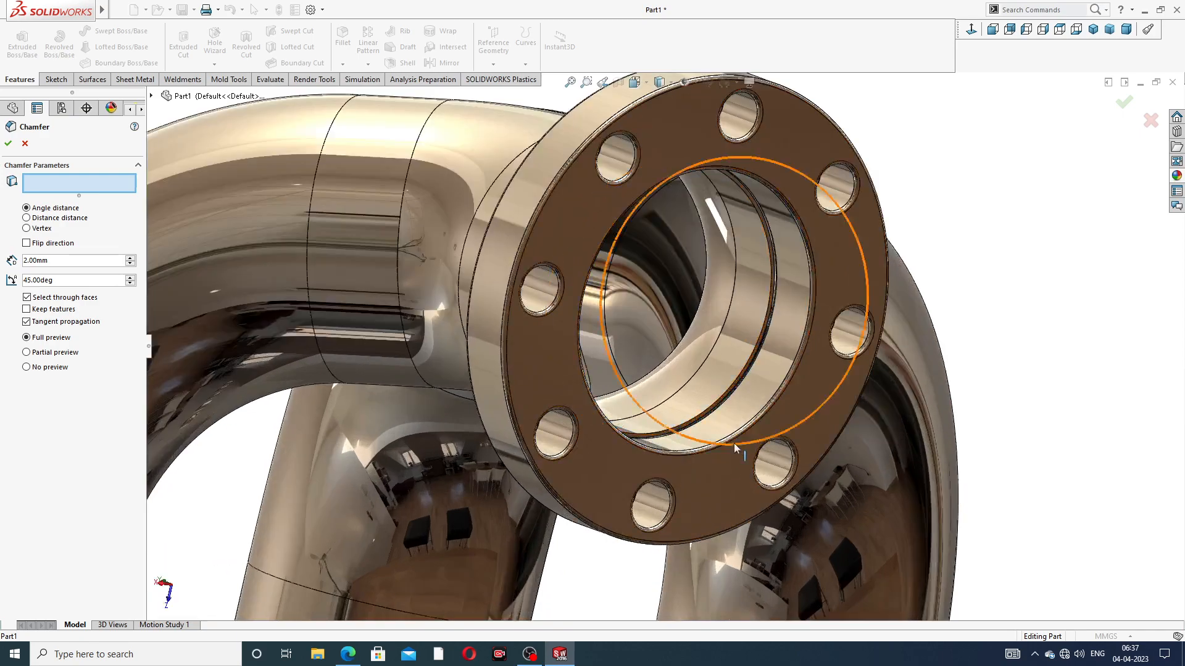
scroll(734, 443, up, 5)
middle_drag(605, 489, 572, 417)
scroll(572, 417, down, 5)
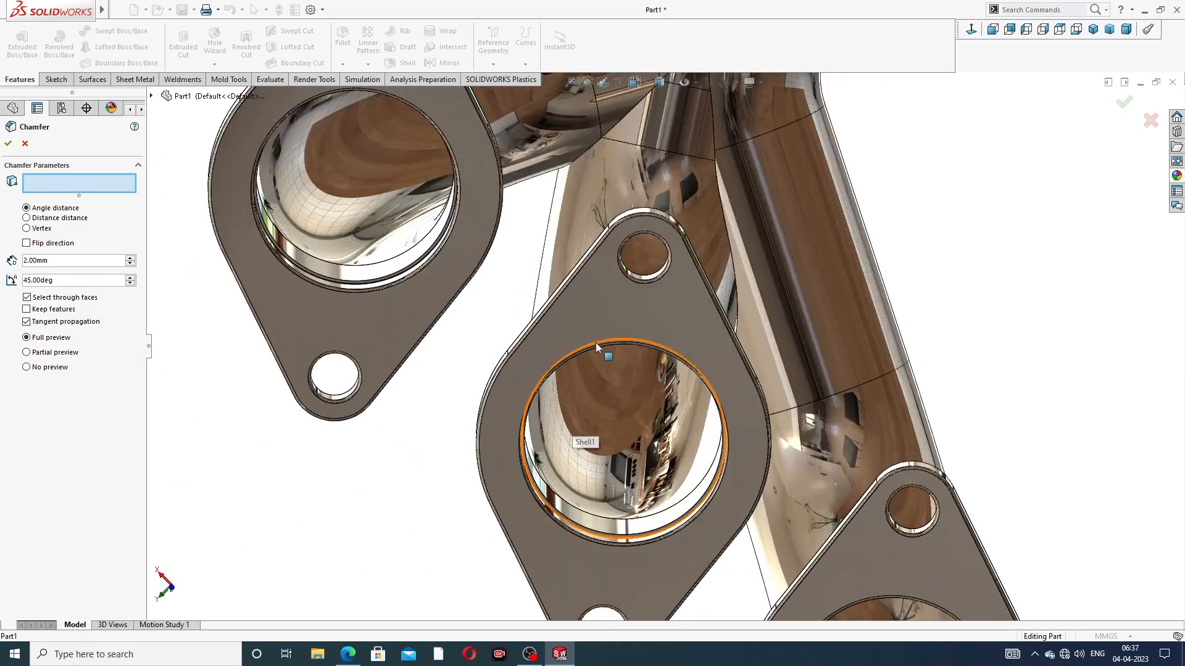
scroll(594, 353, down, 6)
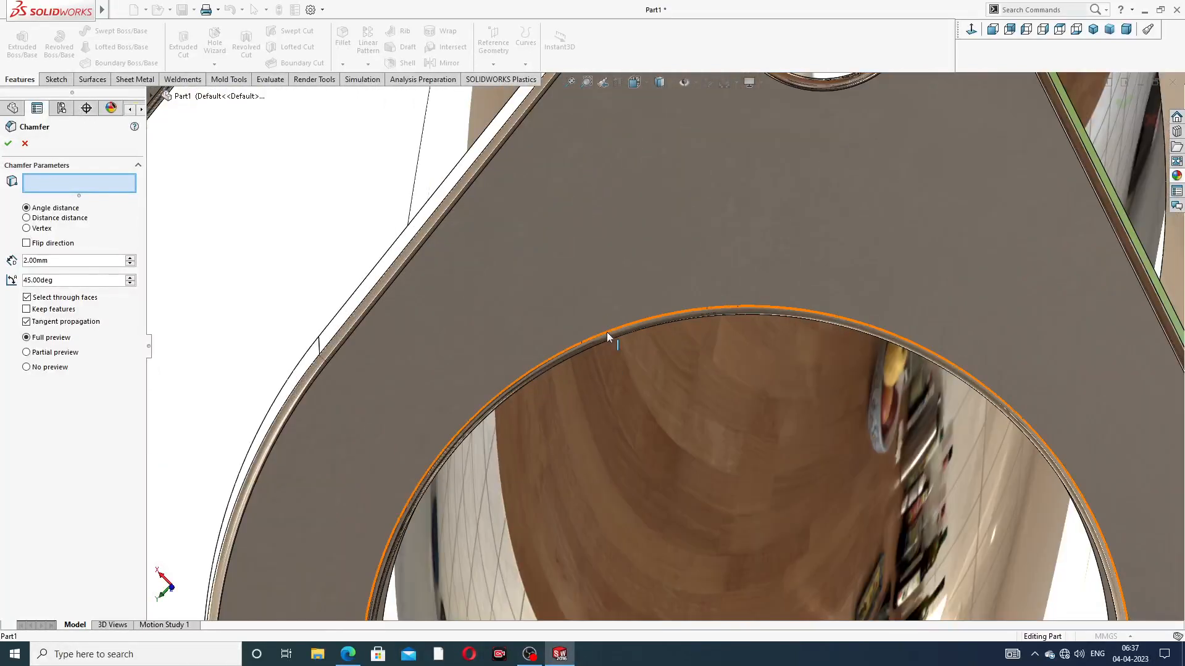
click(606, 333)
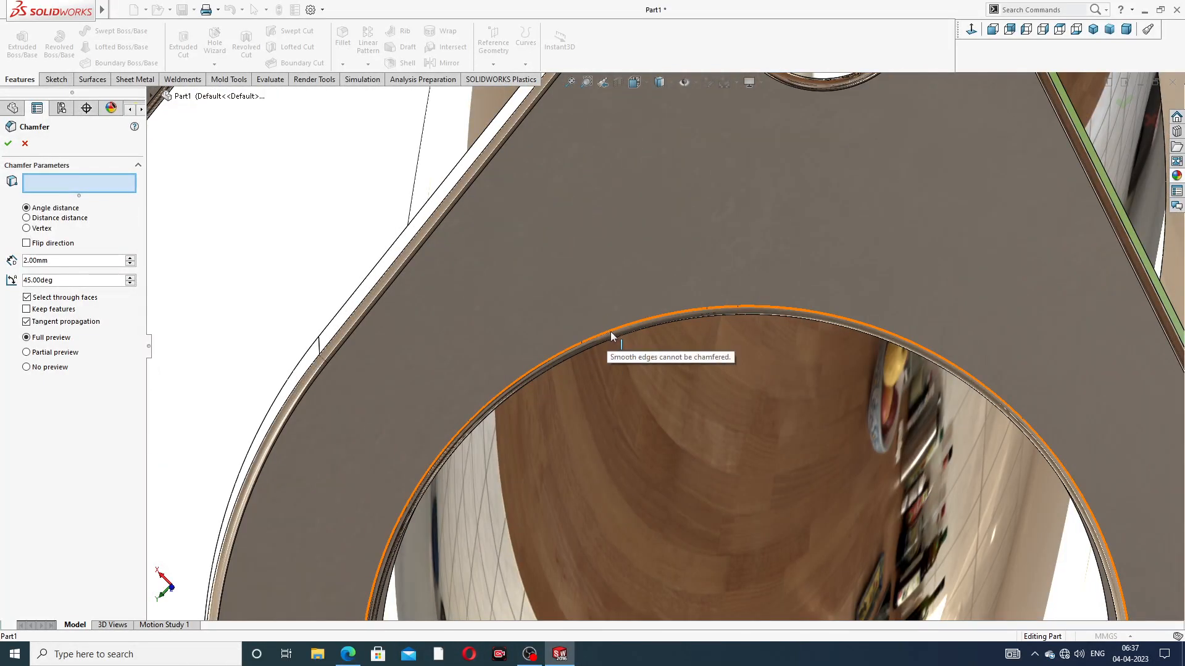
click(632, 335)
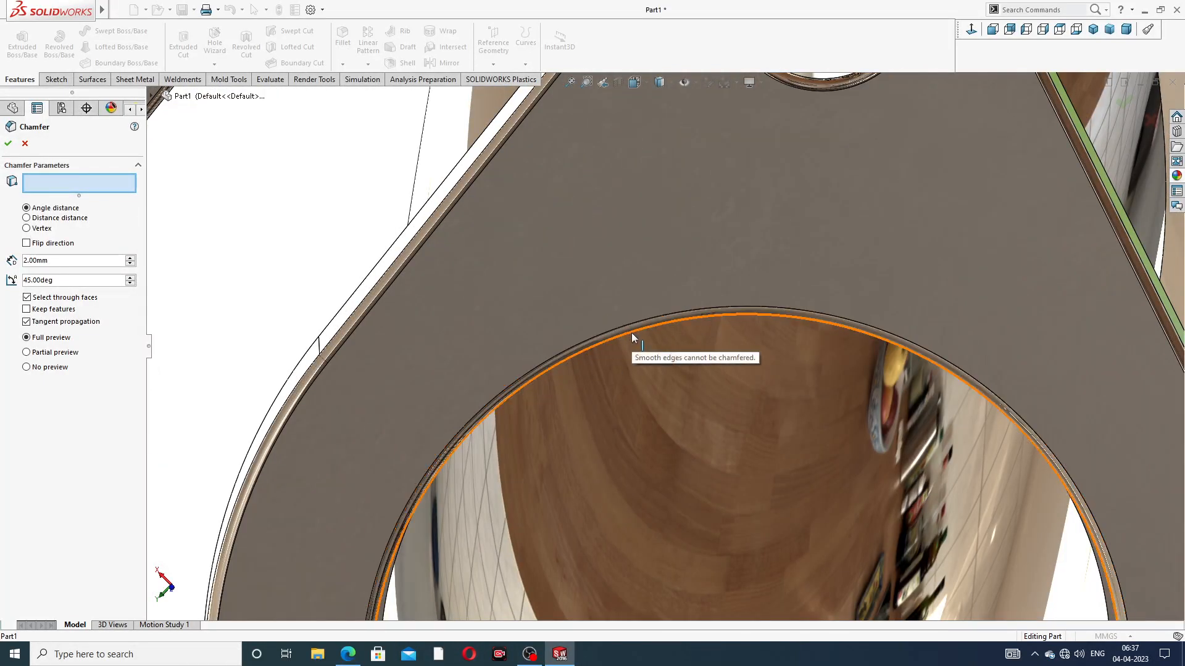
Look over the inlet and outlet flanges for edges to chamfer, and cancel the chamfer
scroll(671, 350, up, 4)
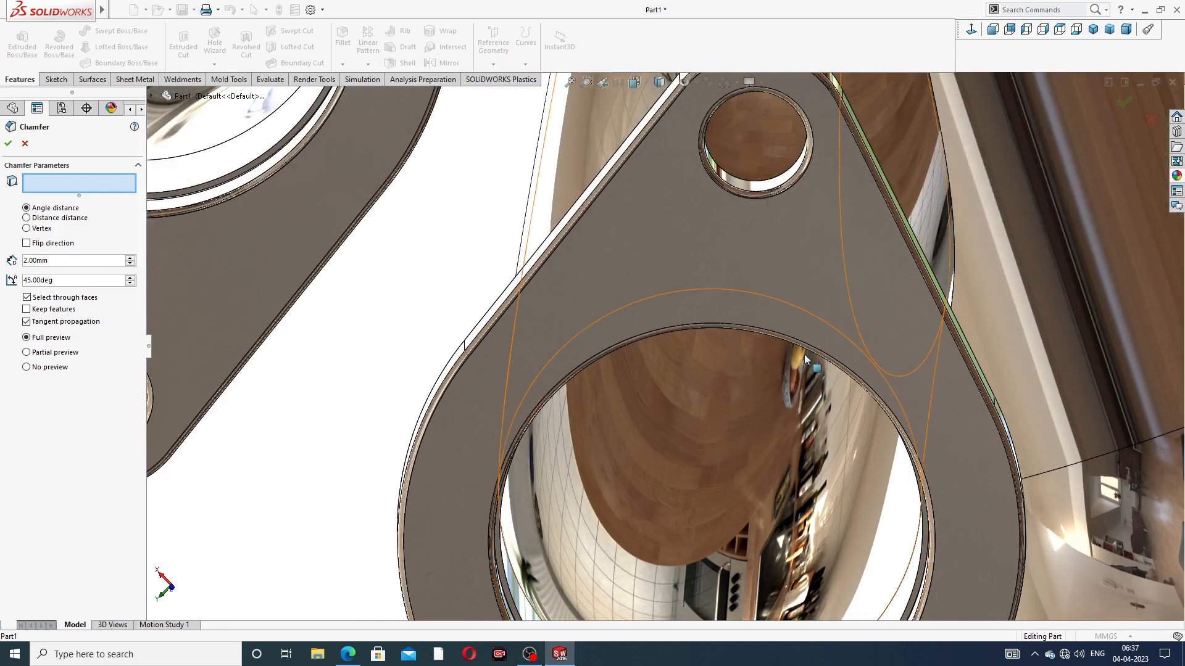
scroll(865, 358, up, 5)
middle_drag(805, 367, 826, 425)
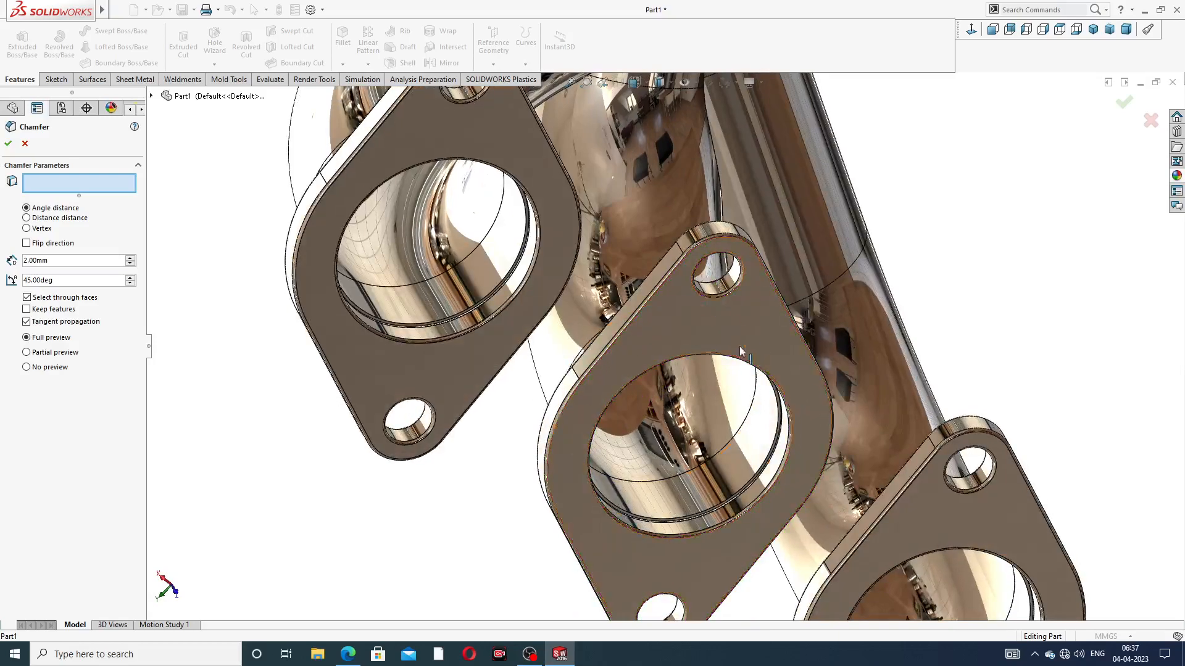
scroll(606, 333, up, 5)
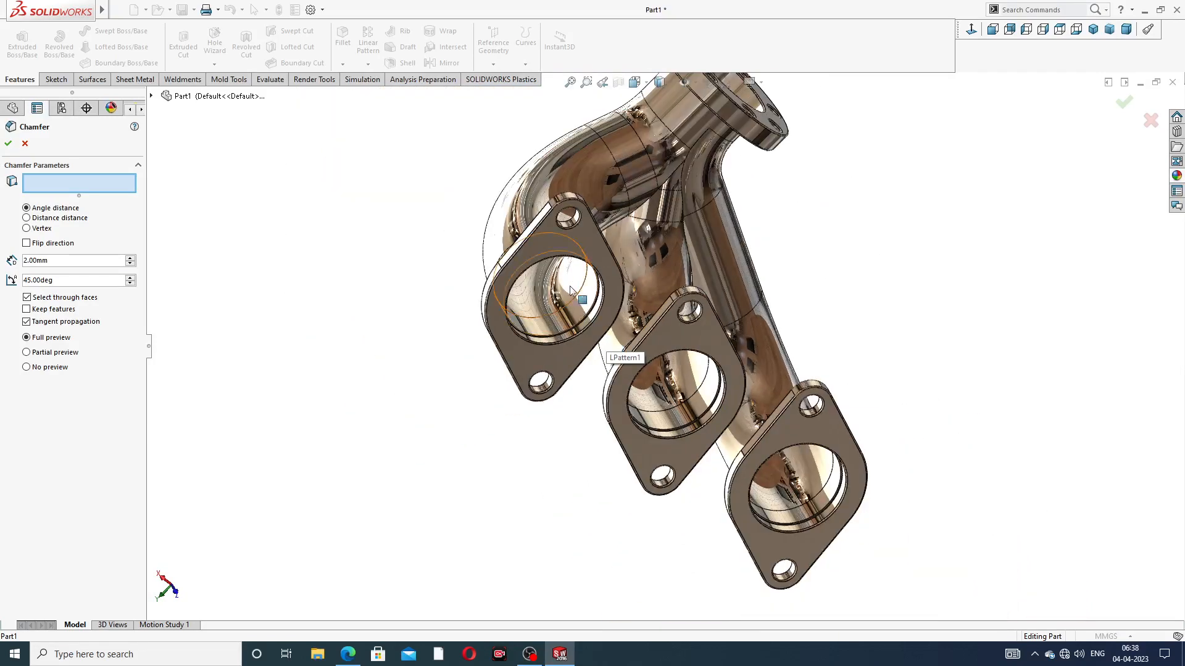
middle_drag(697, 237, 809, 202)
scroll(806, 200, down, 5)
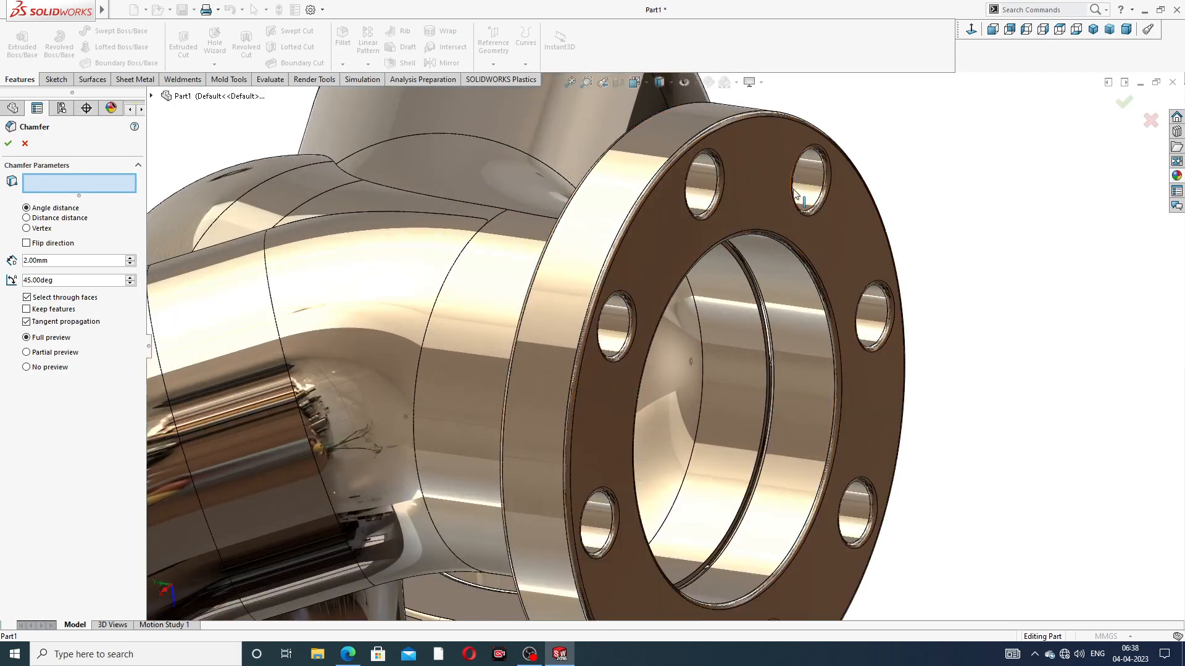
scroll(796, 194, up, 5)
middle_drag(796, 194, 743, 425)
scroll(805, 212, up, 5)
scroll(567, 494, down, 2)
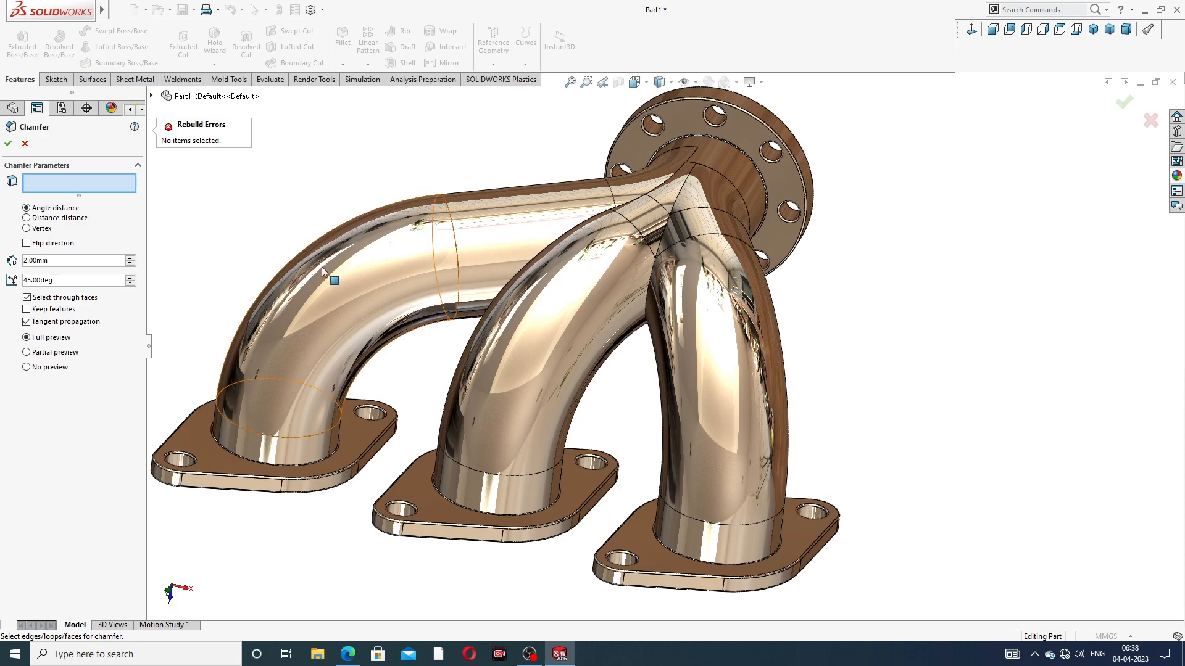
click(24, 144)
Examine the manifold's pipes, inlet flanges and round outlet flange from several sides
scroll(525, 285, up, 3)
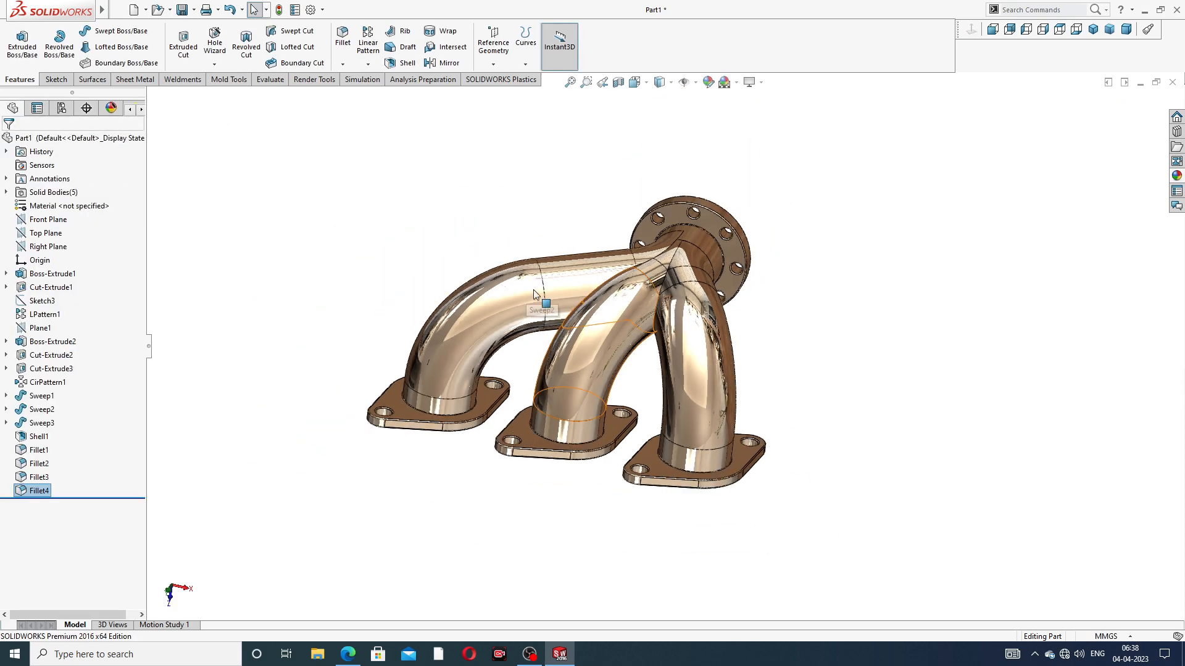
middle_drag(526, 286, 573, 227)
scroll(597, 219, down, 2)
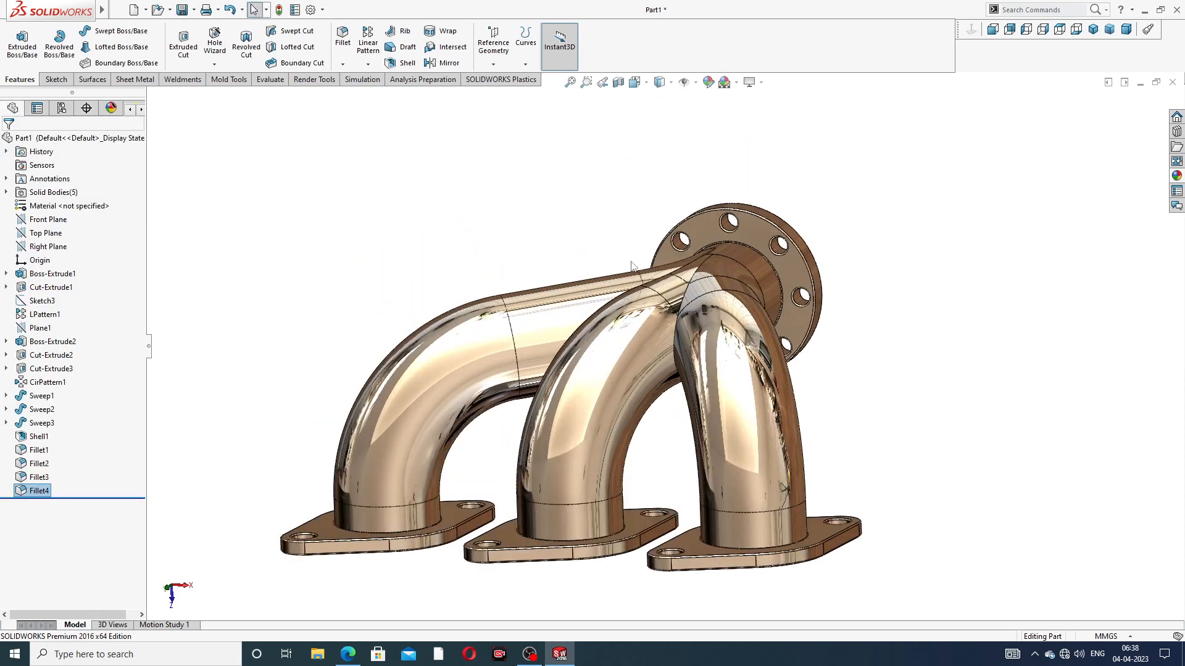
middle_drag(682, 364, 658, 432)
scroll(710, 423, up, 2)
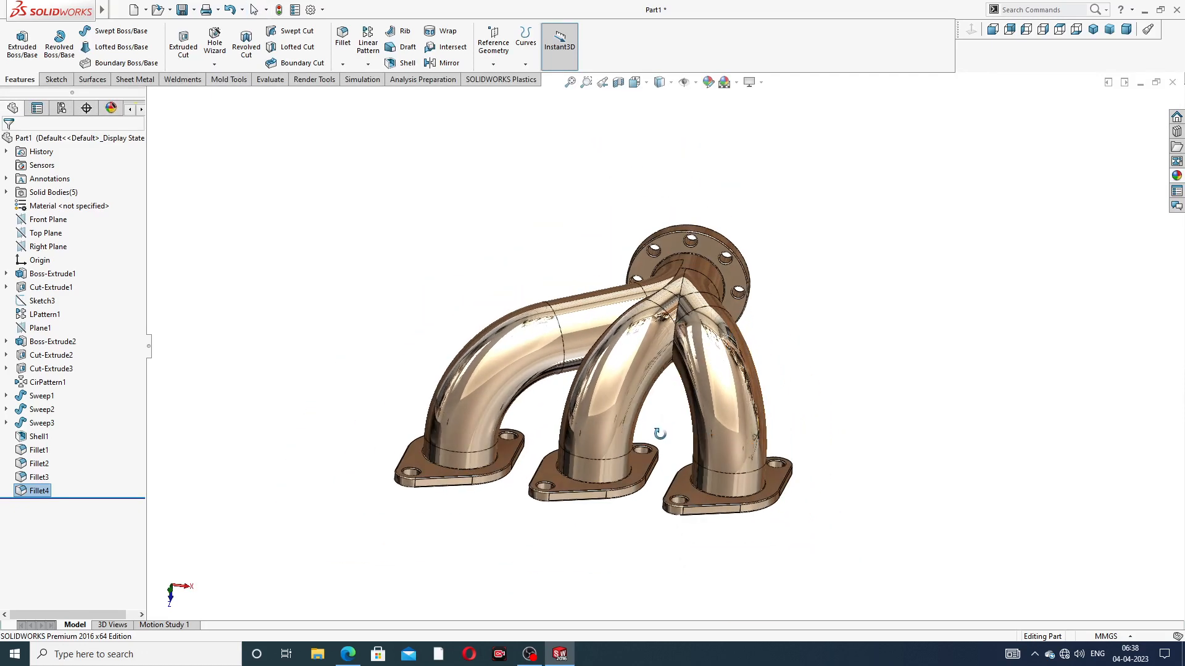
scroll(661, 444, down, 3)
middle_drag(659, 206, 520, 232)
middle_drag(642, 242, 608, 162)
middle_drag(637, 275, 654, 382)
scroll(799, 386, up, 3)
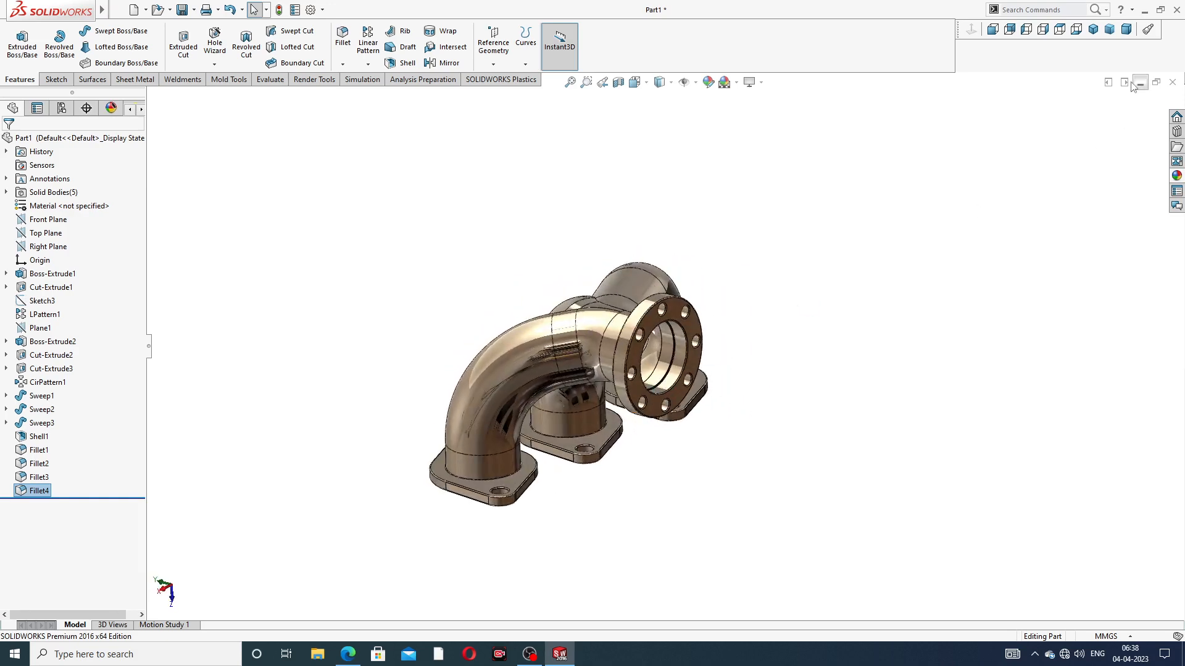
View the manifold in isometric and from the outlet flange side, and switch to the drawing PDF in Edge to compare
click(1096, 29)
scroll(722, 352, down, 2)
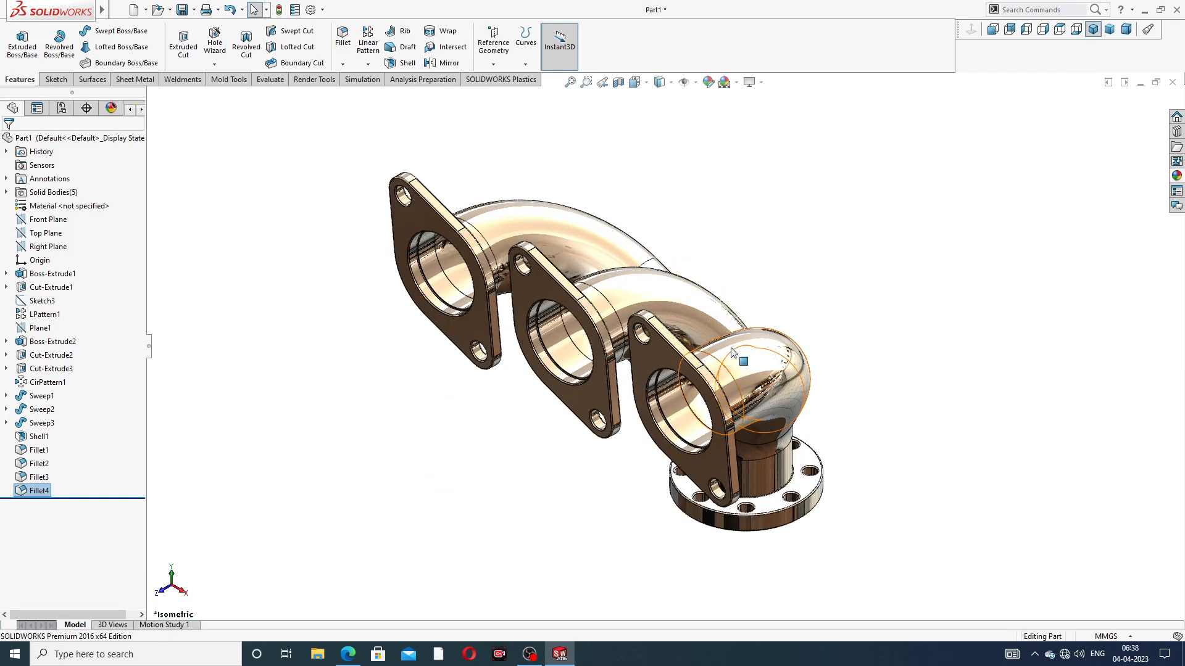
middle_drag(931, 201, 753, 273)
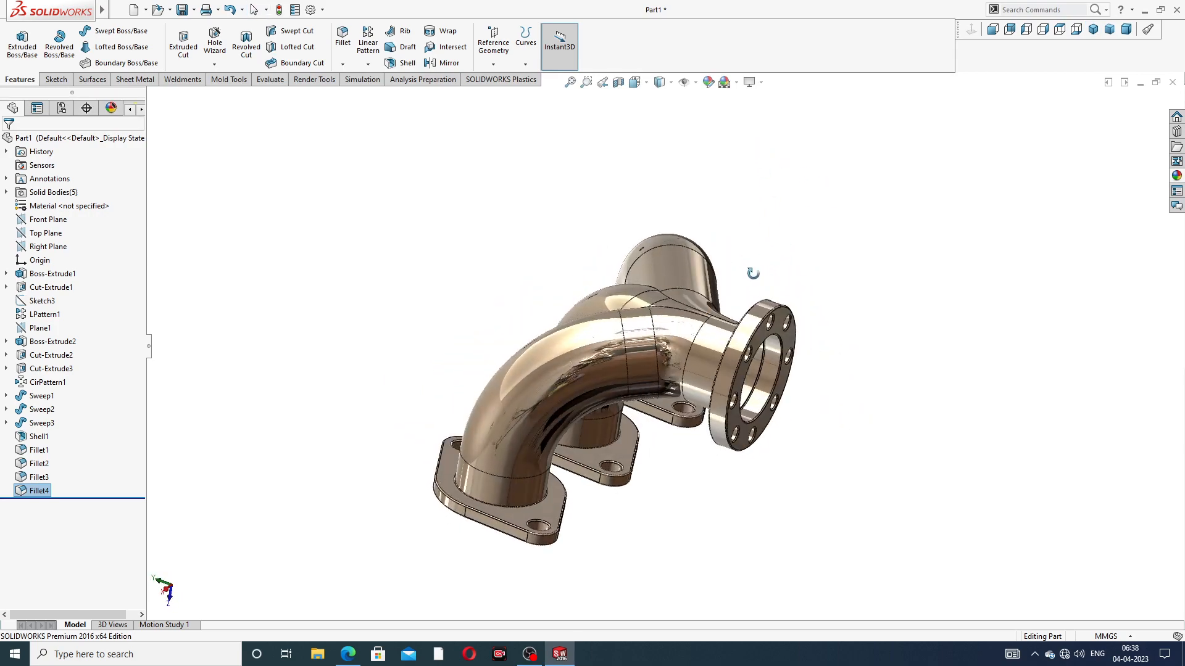
middle_drag(703, 374, 552, 356)
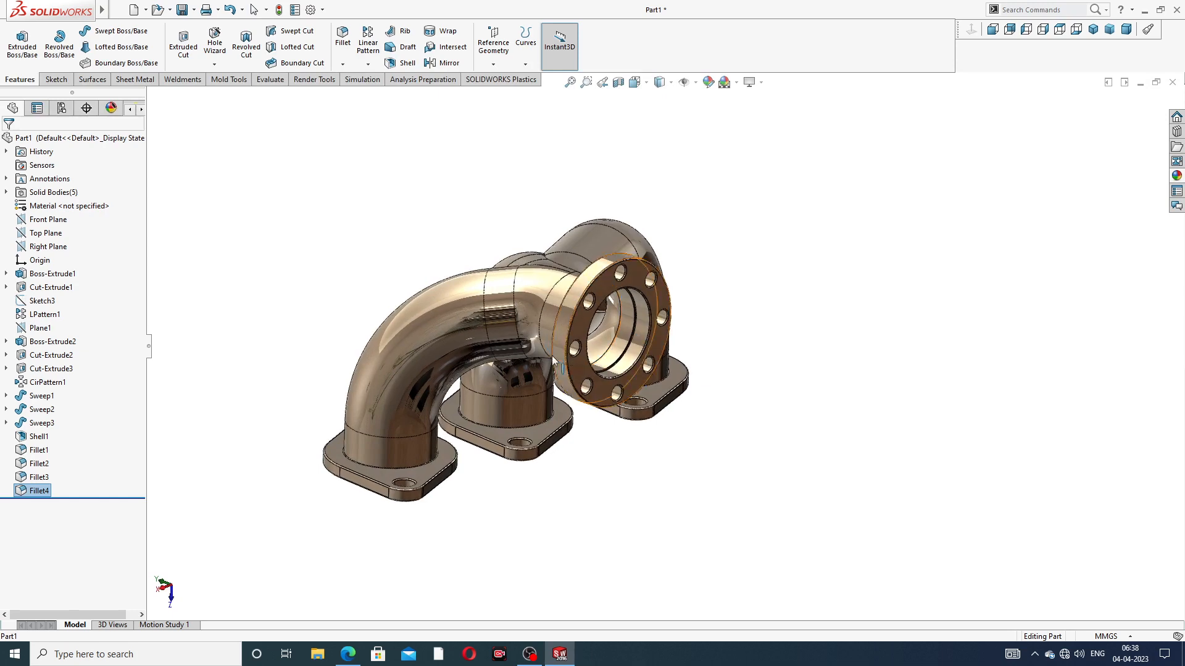
scroll(529, 249, down, 3)
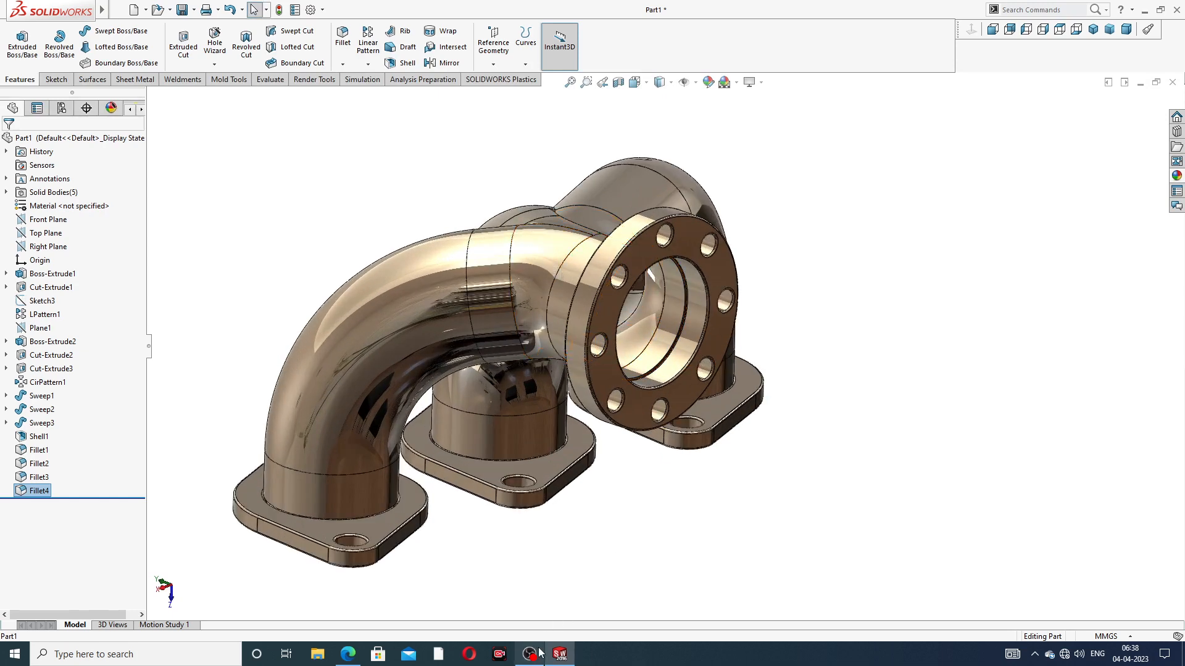
click(349, 654)
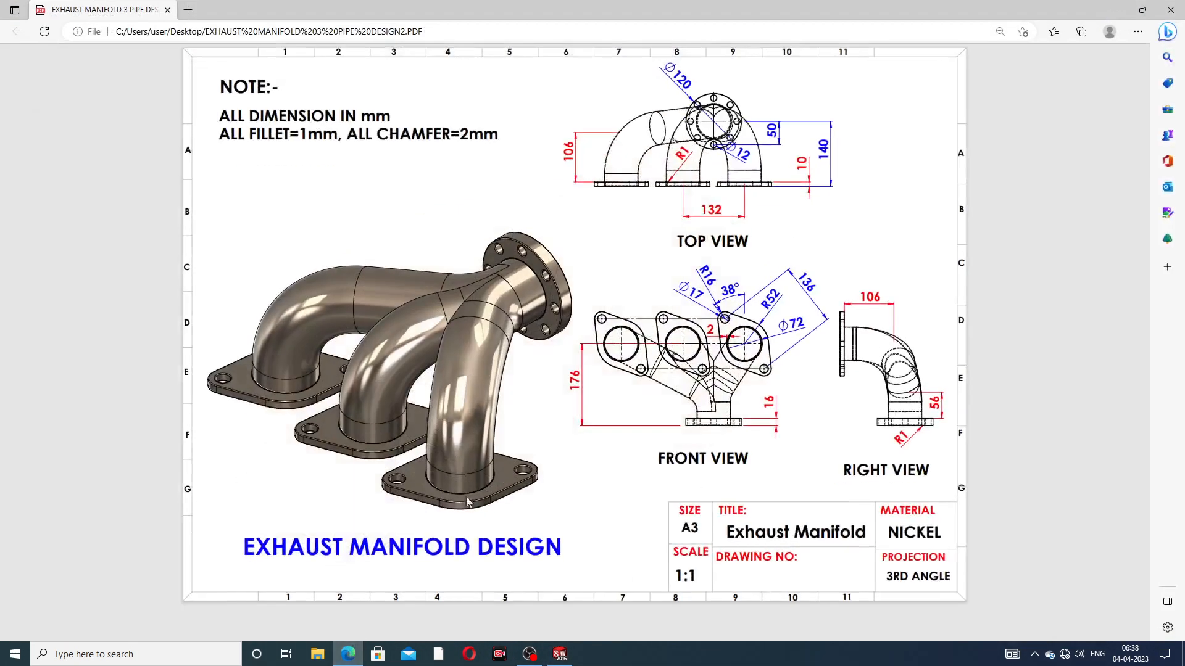